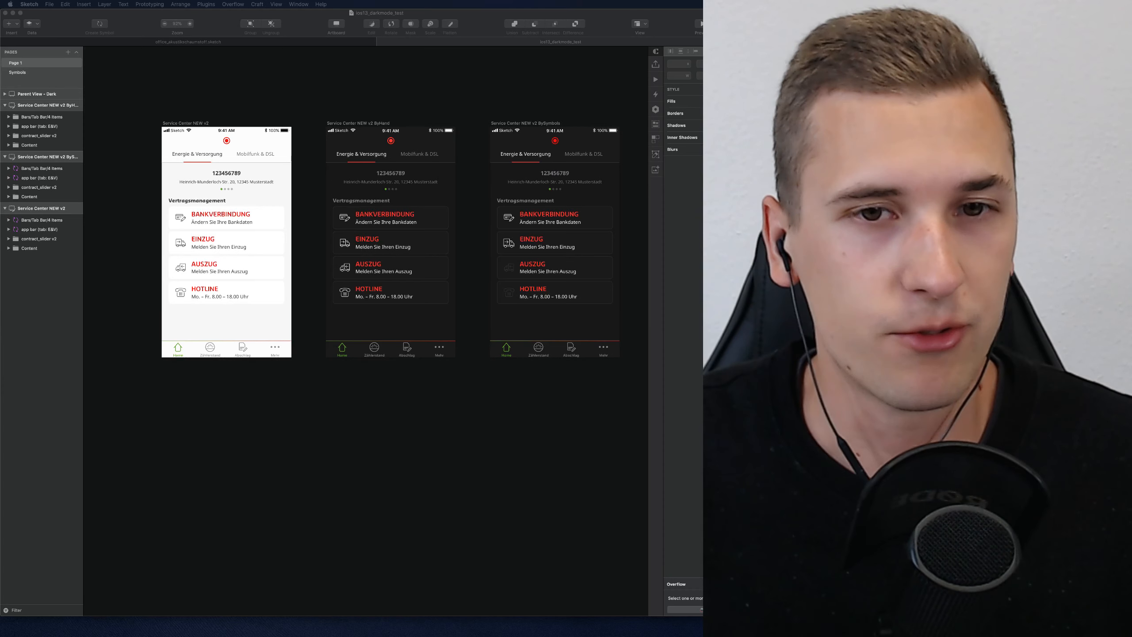
Narrow the ios13_darkmode_test document window so the whole inspector fits on the visible screen
click(561, 42)
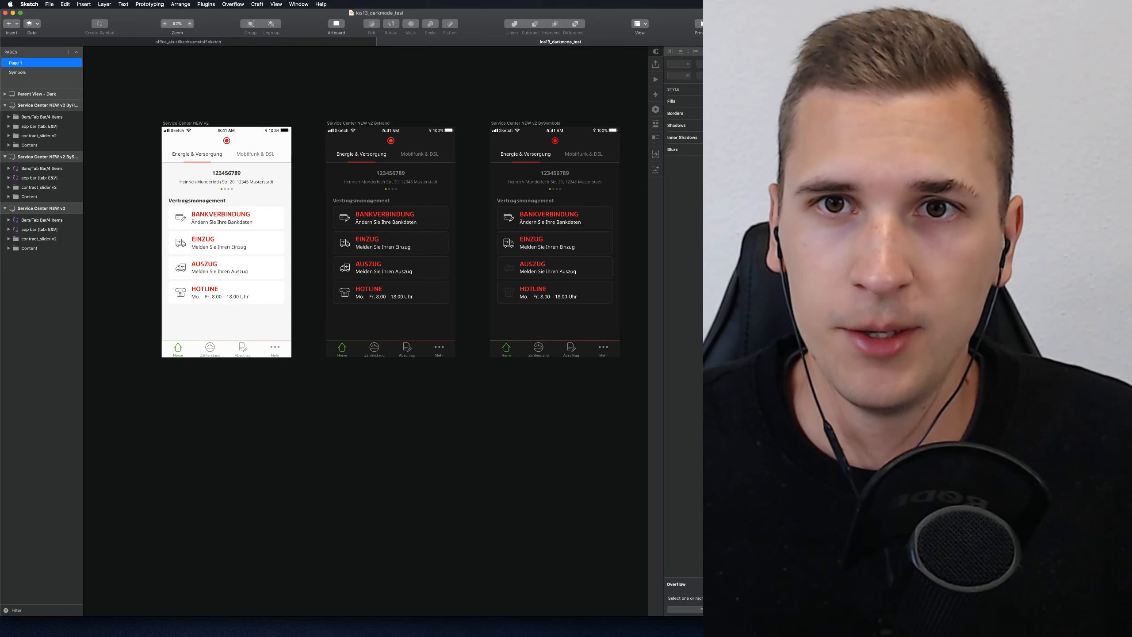
mouse_move(754, 48)
mouse_down()
mouse_move(664, 47)
mouse_move(685, 47)
mouse_up()
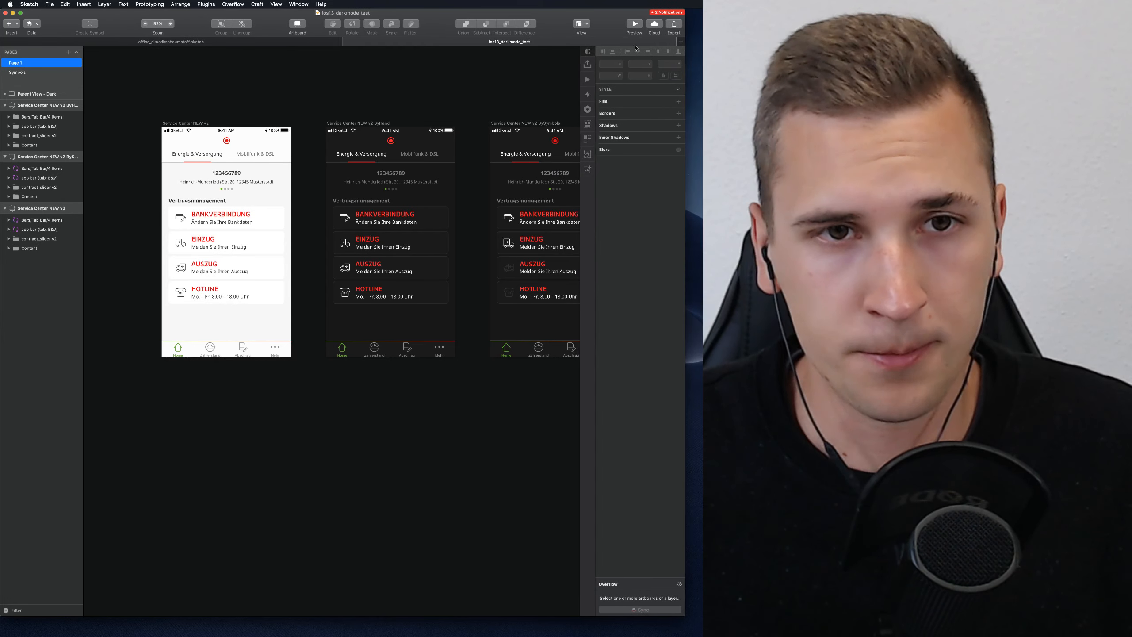
scroll(298, 103, right, 5)
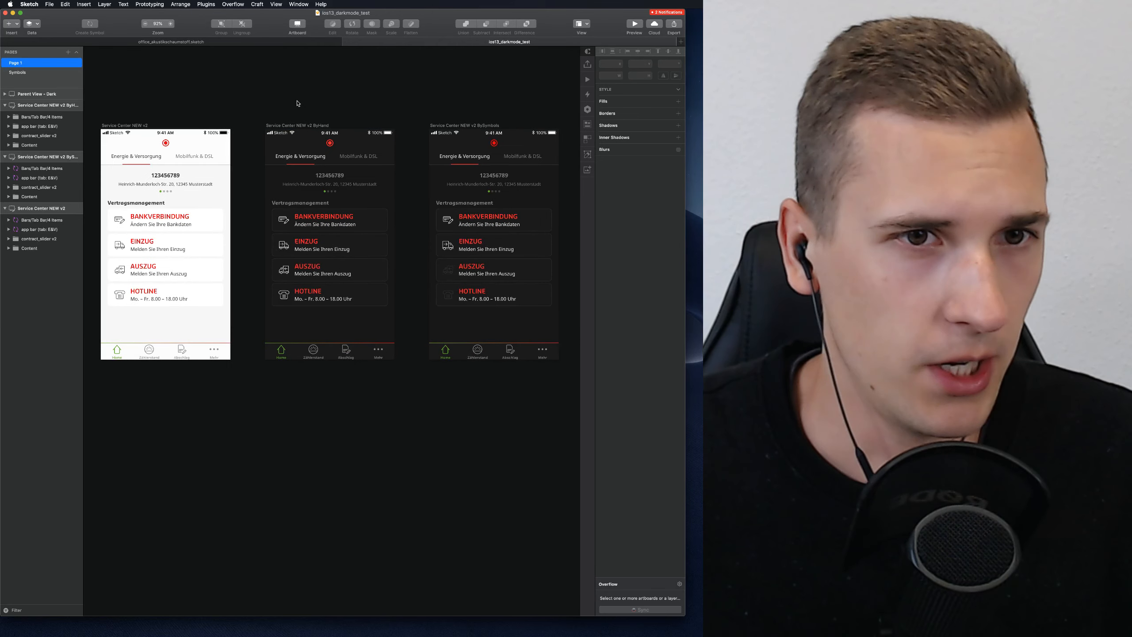
Compare the light Service Center NEW v2 artboard with its ByHand and BySymbols dark versions
scroll(330, 70, up, 4)
scroll(329, 70, right, 8)
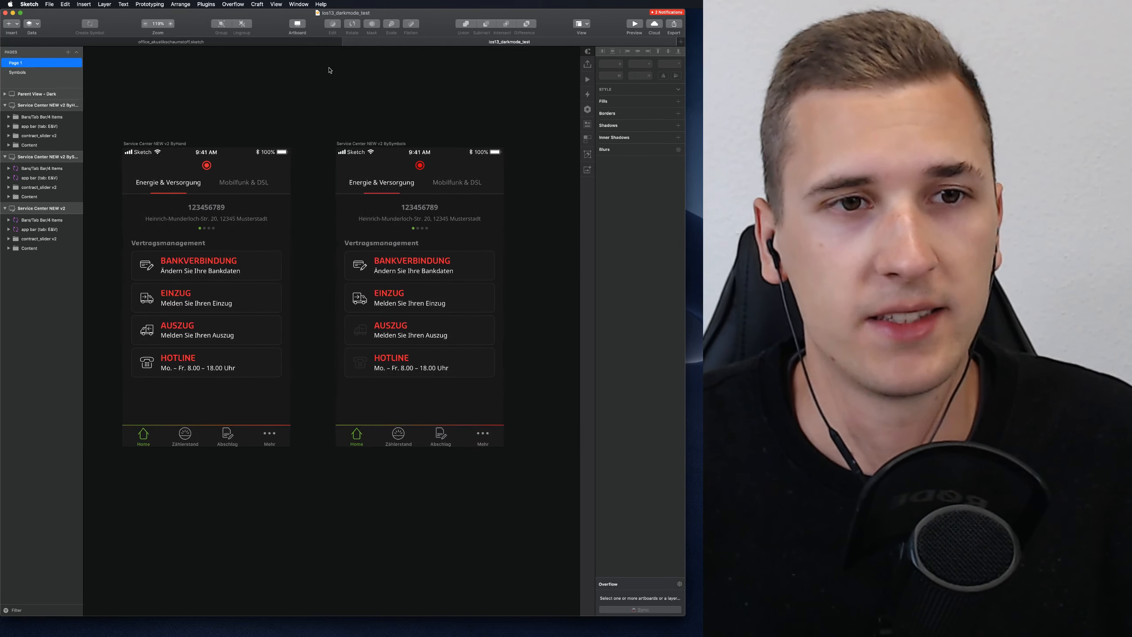
scroll(330, 70, left, 10)
scroll(330, 70, left, 8)
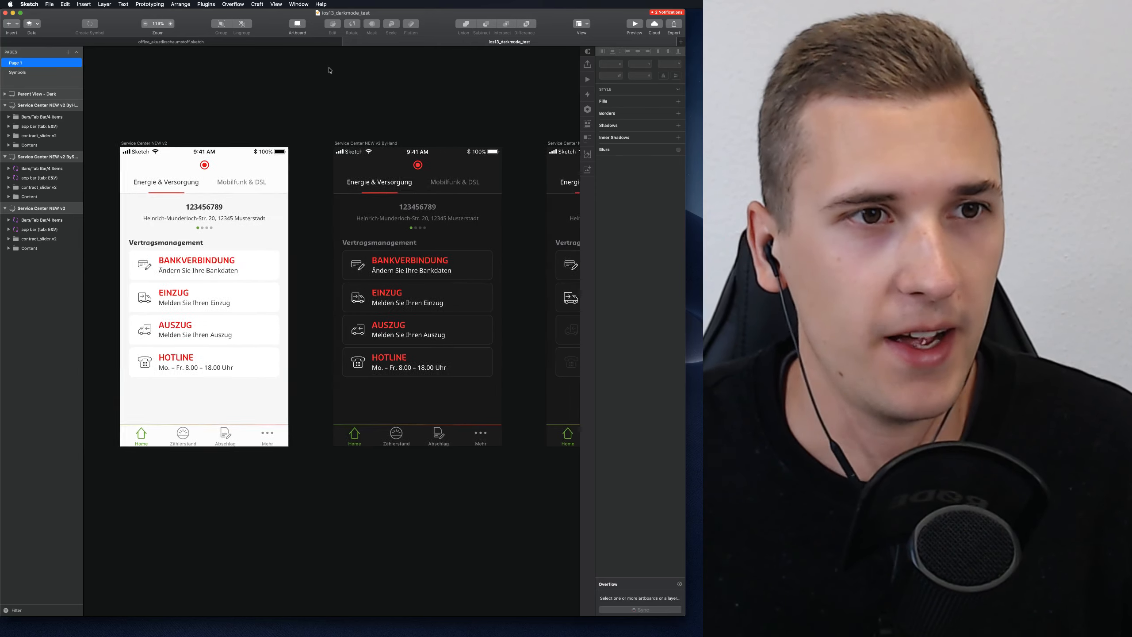
scroll(329, 70, right, 2)
scroll(330, 70, down, 1)
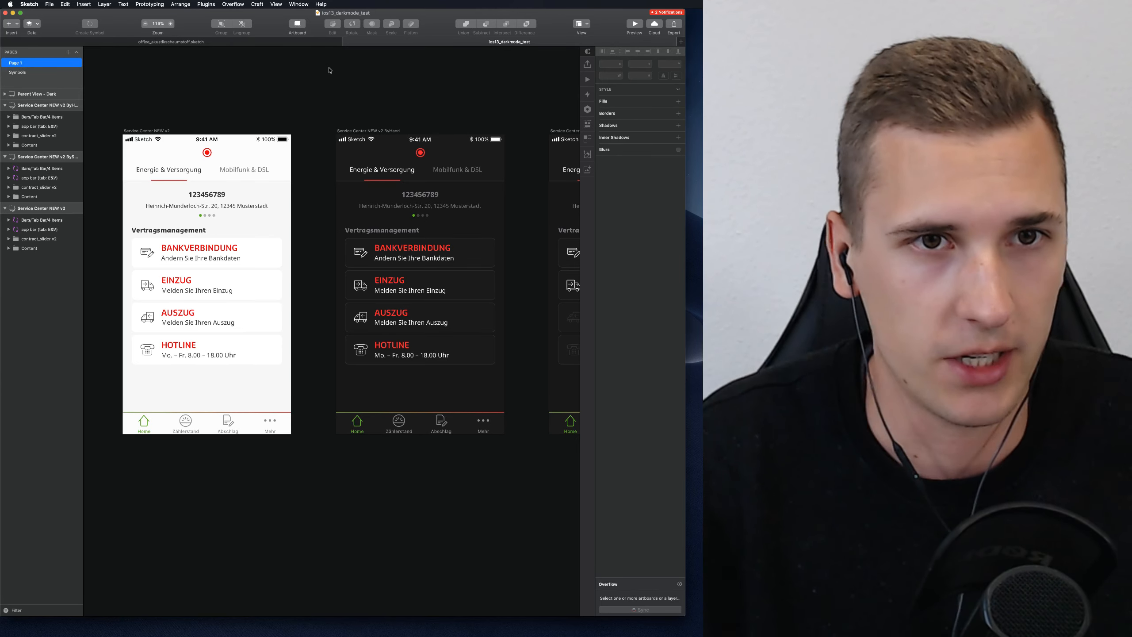
scroll(330, 70, down, 2)
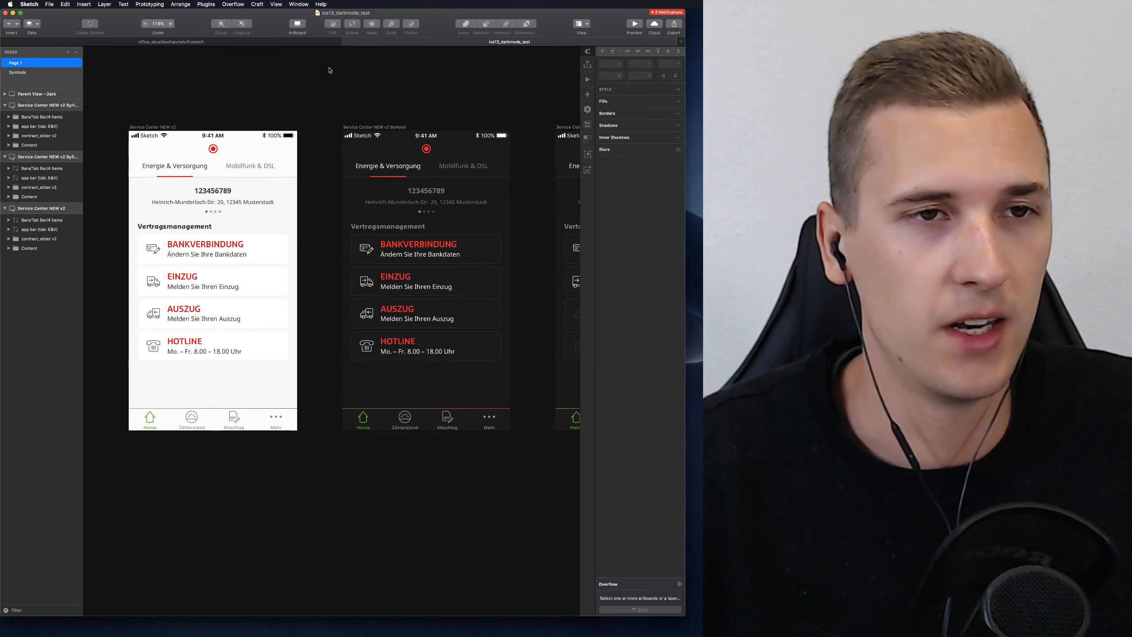
scroll(330, 69, down, 1)
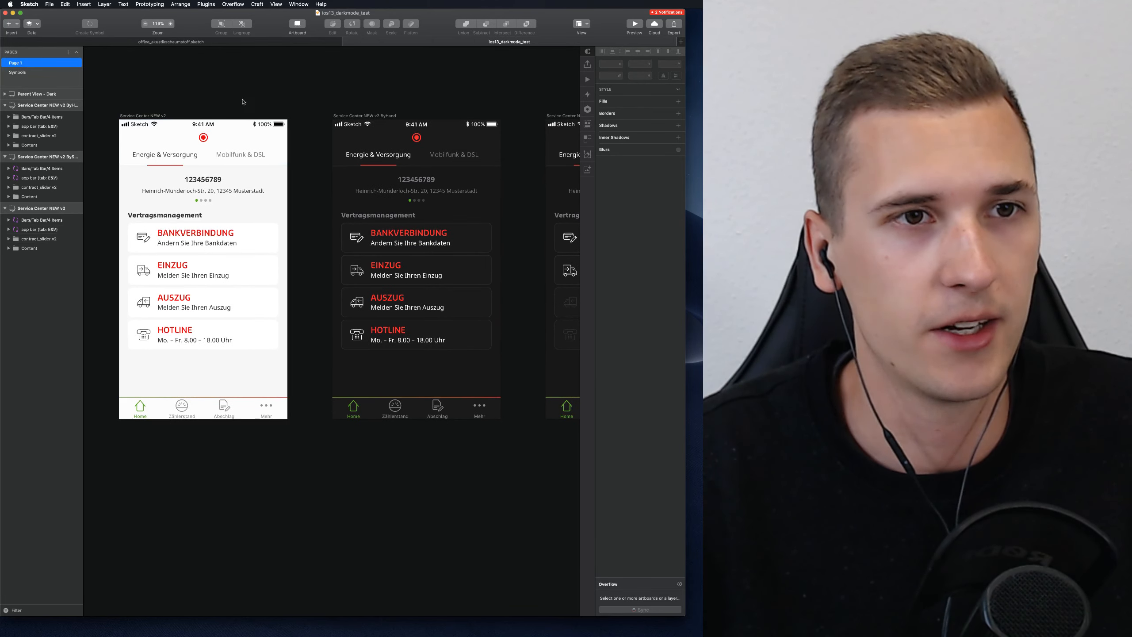
scroll(288, 111, right, 6)
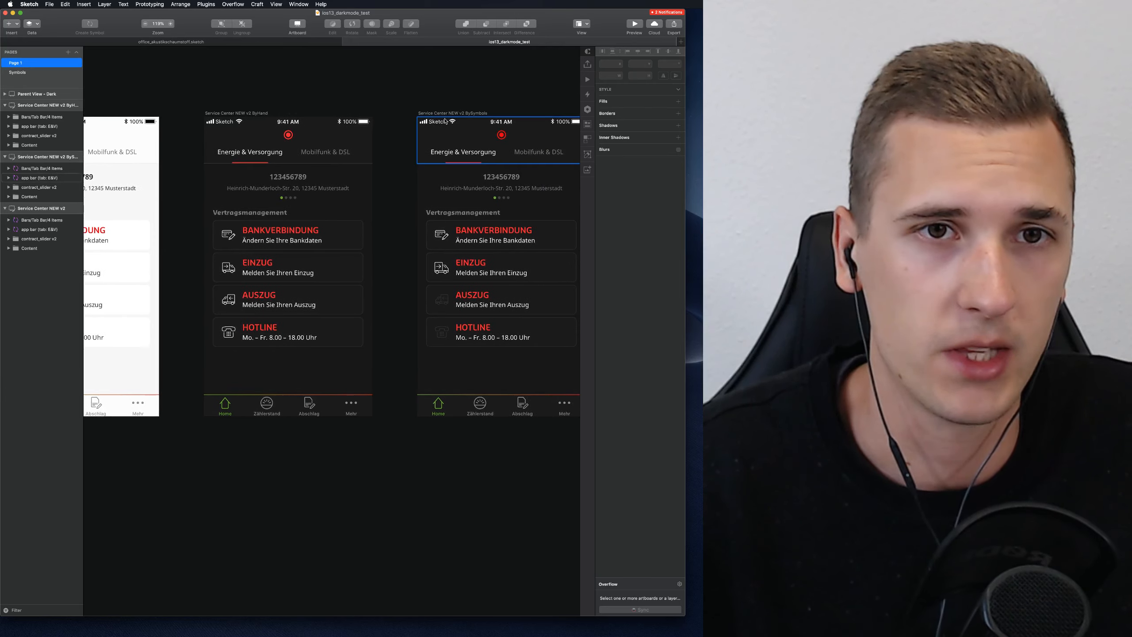
scroll(285, 124, left, 7)
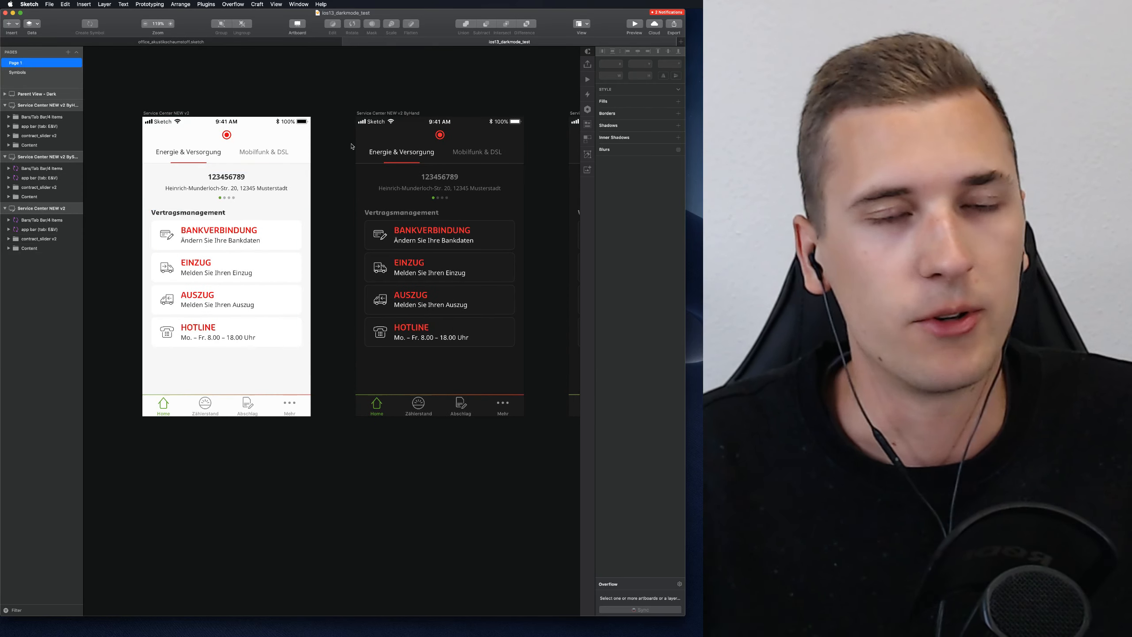
scroll(492, 103, right, 1)
scroll(492, 104, right, 8)
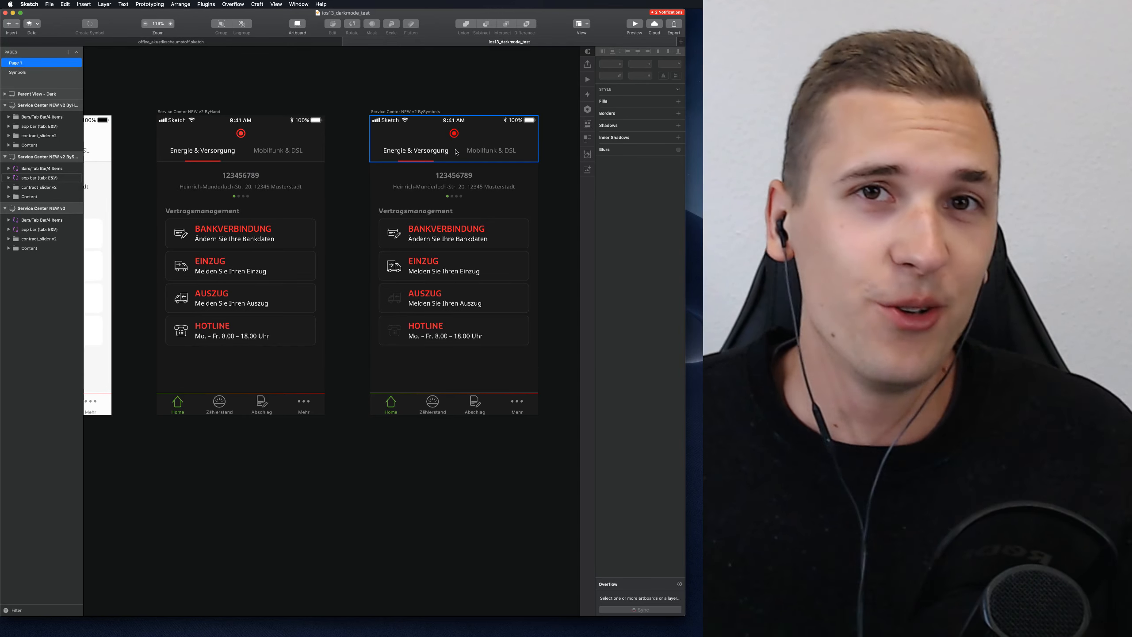
scroll(158, 246, left, 5)
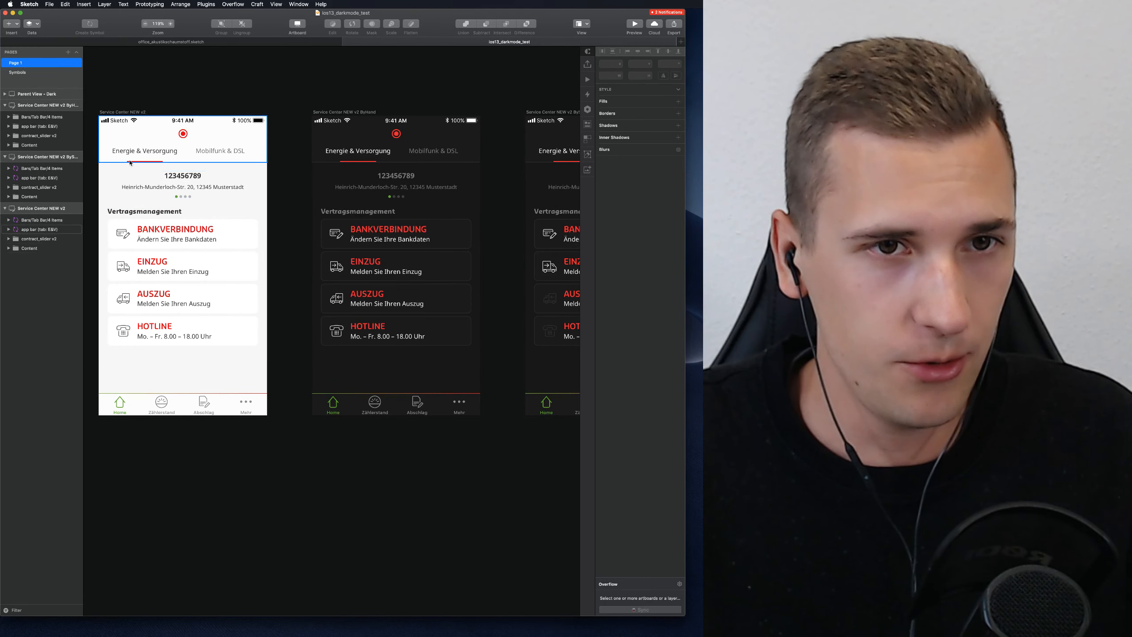
scroll(268, 157, right, 4)
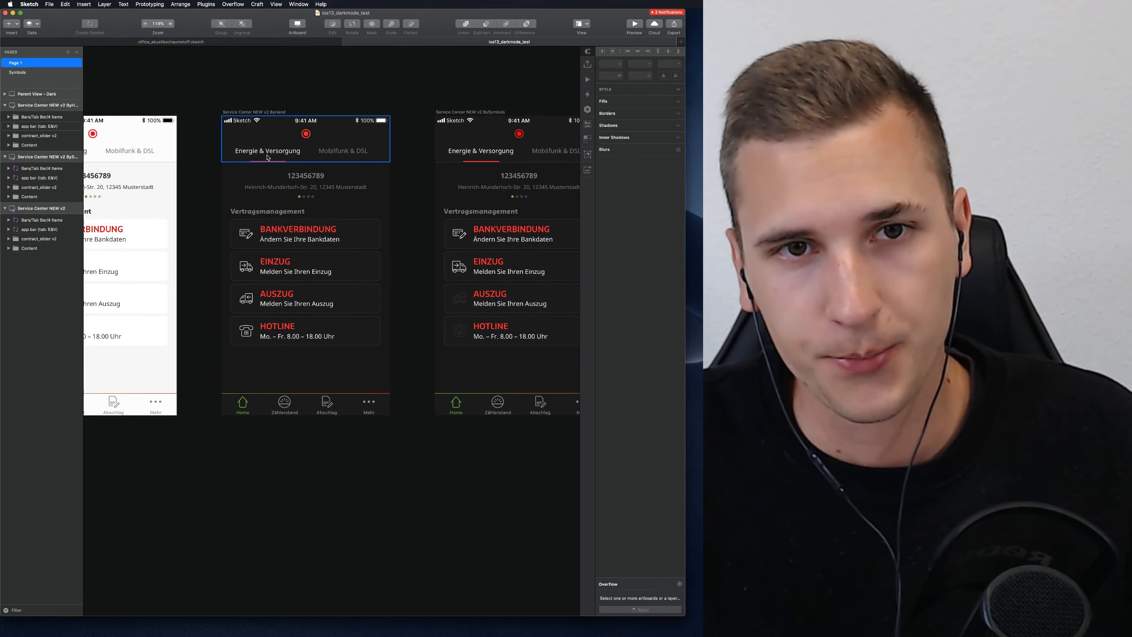
Examine the app bar symbol's overrides and the tab bar symbol on the BySymbols artboard
click(532, 144)
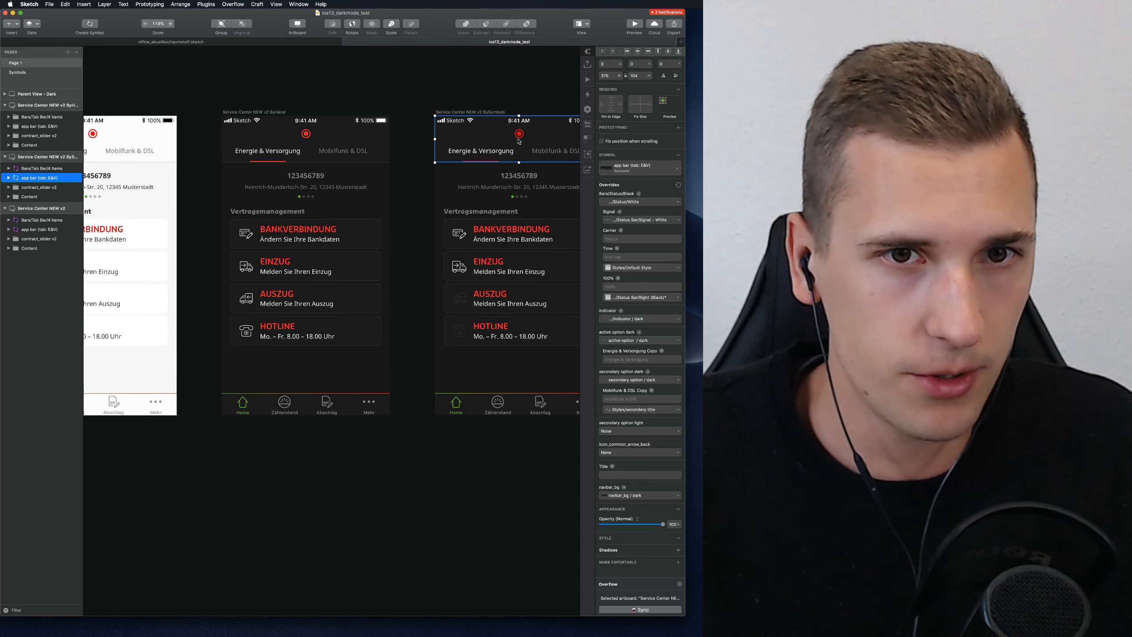
scroll(490, 200, right, 3)
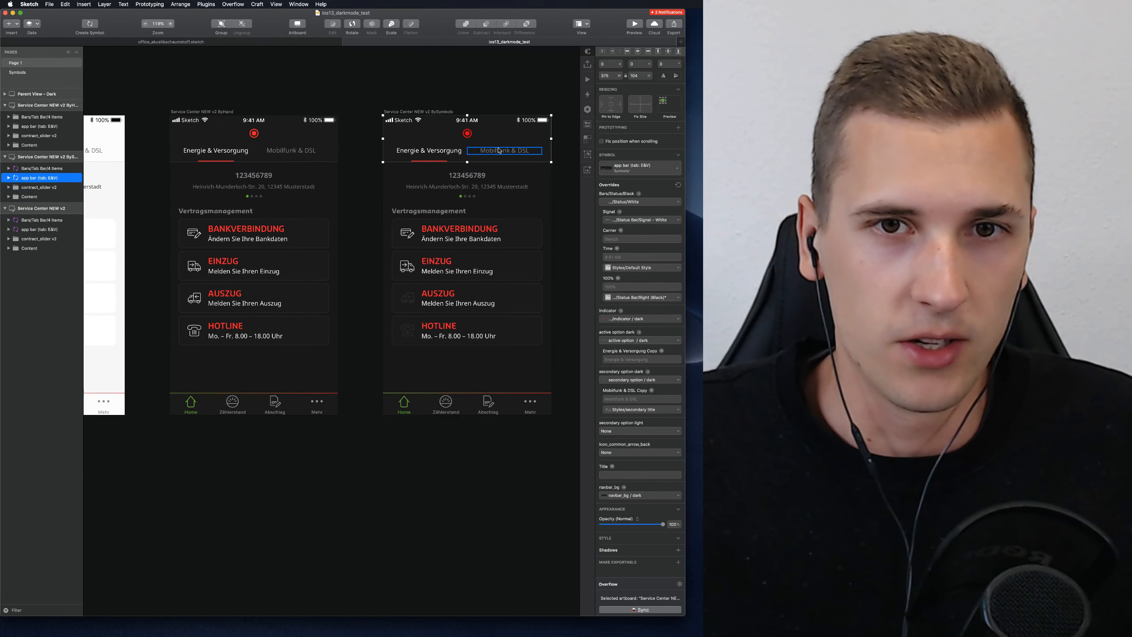
scroll(268, 143, left, 3)
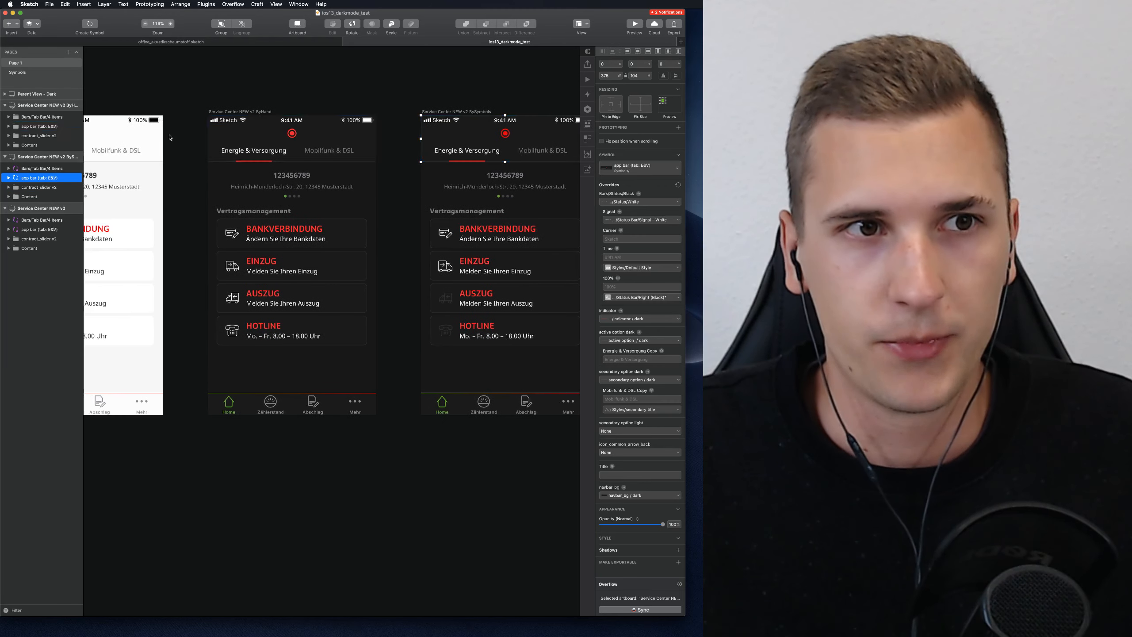
scroll(169, 138, right, 8)
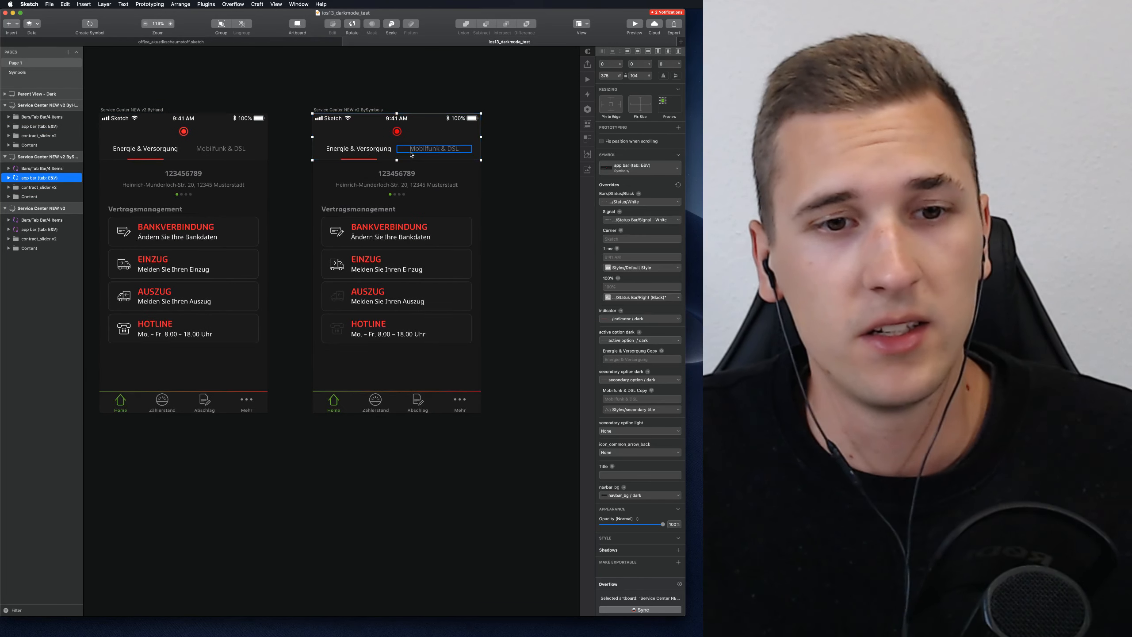
click(426, 407)
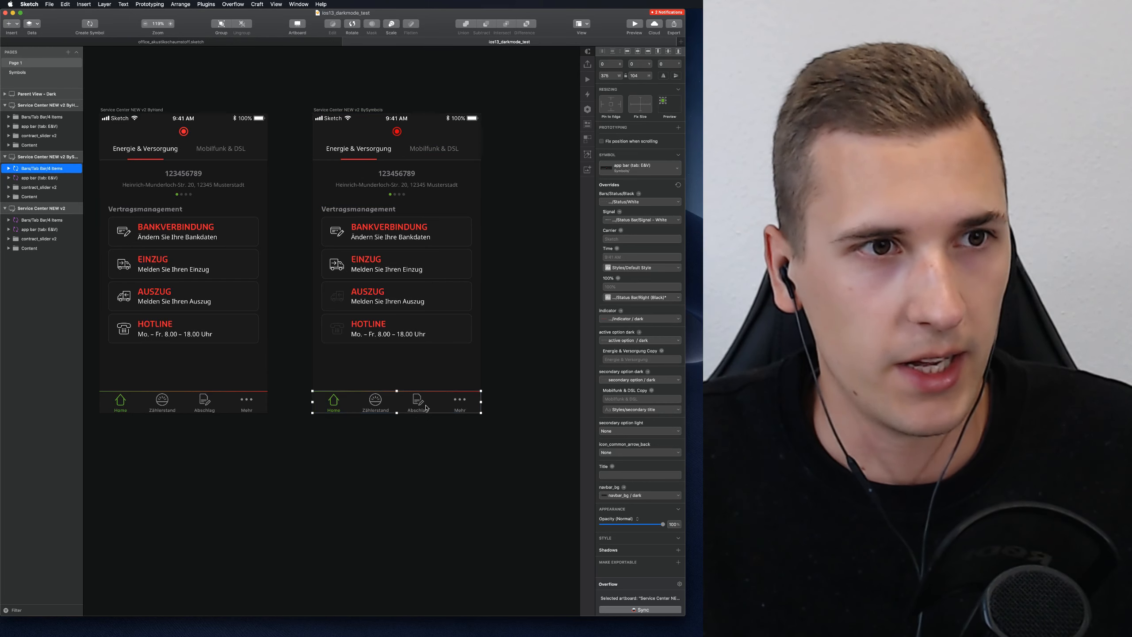
click(378, 130)
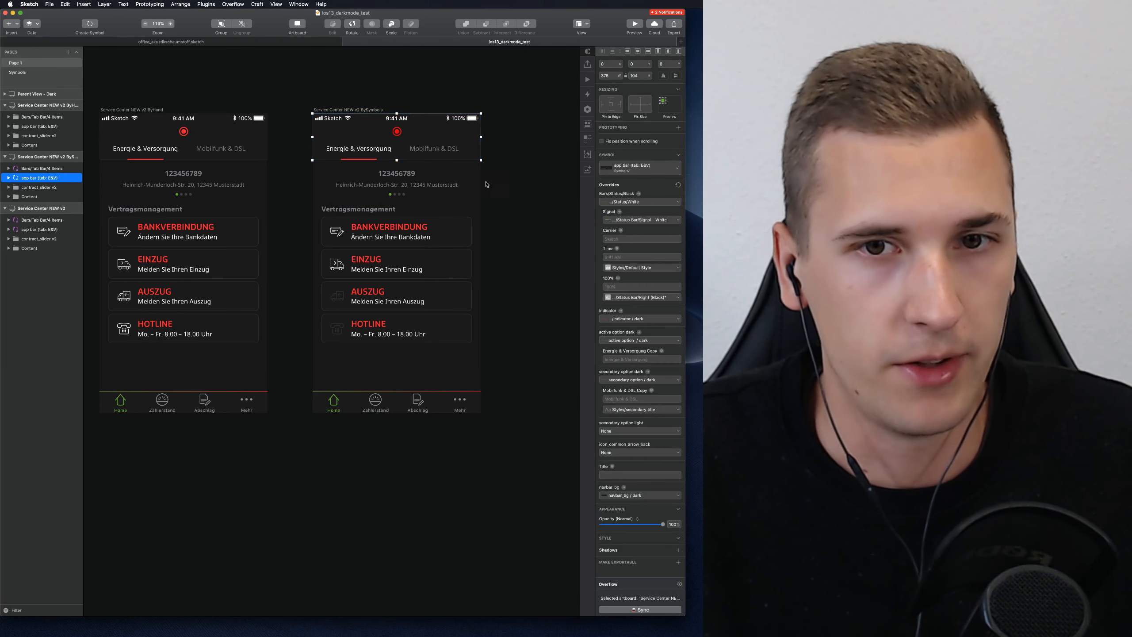
Drill into the Content group of the BySymbols artboard to select the Bankverbindung row group
click(456, 231)
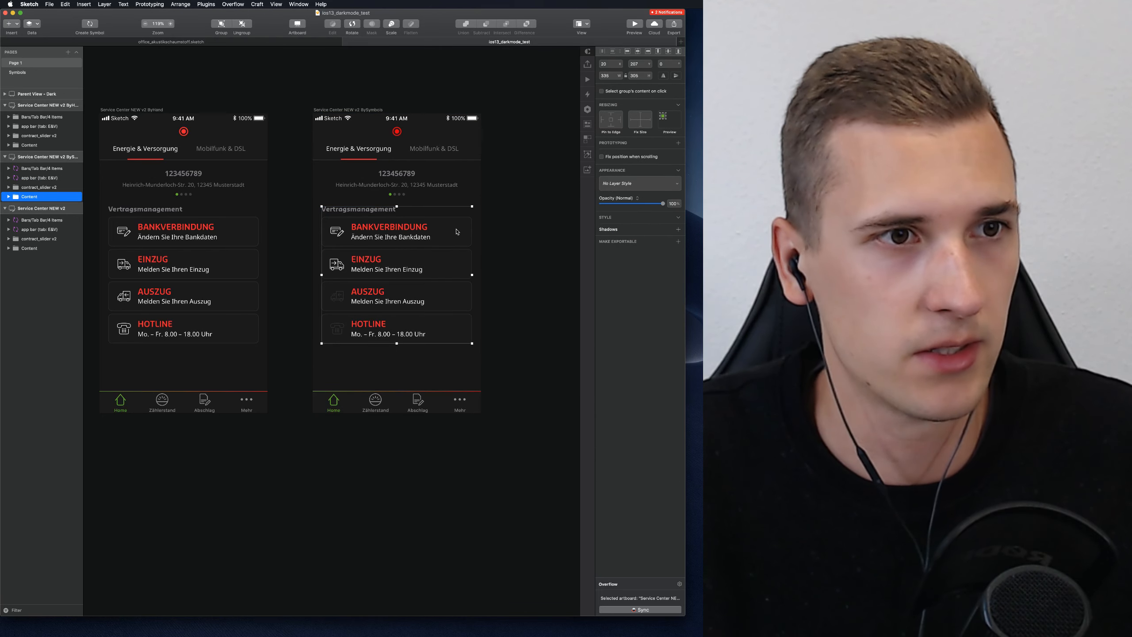
double_click(424, 227)
double_click(453, 235)
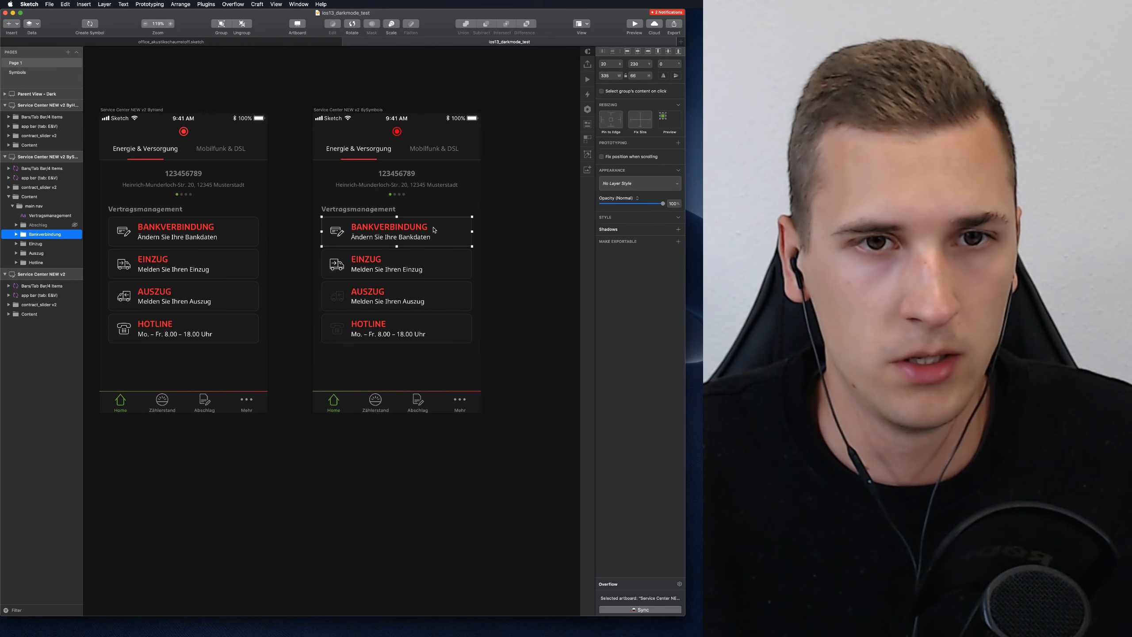
Check the choices for the BySymbols app bar's "secondary option light" override, keeping it at None
click(430, 149)
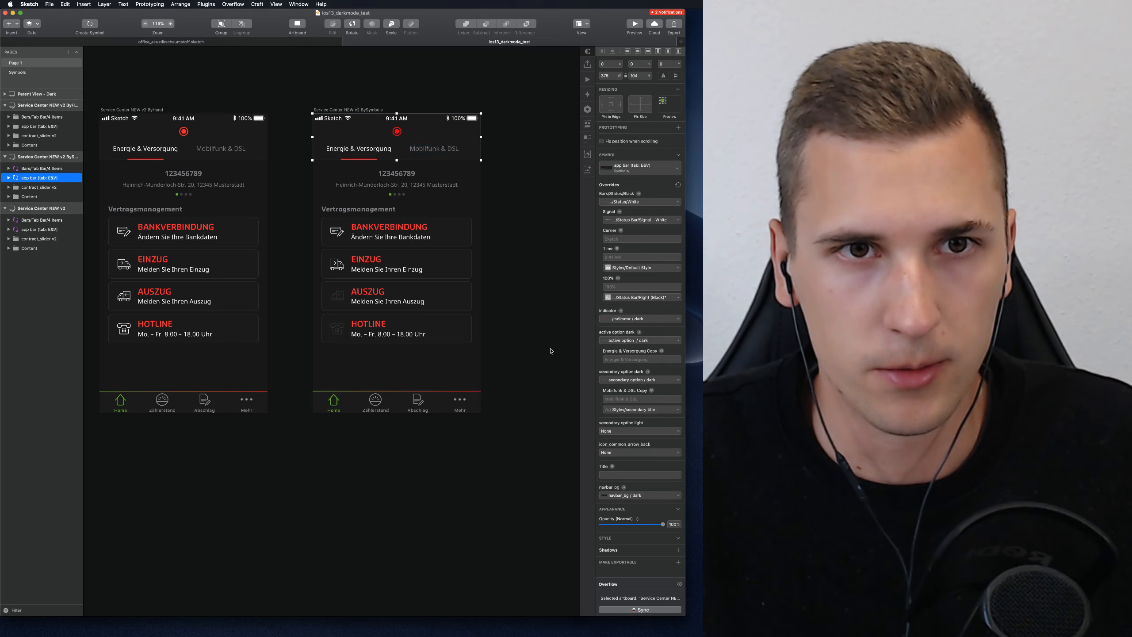
click(629, 431)
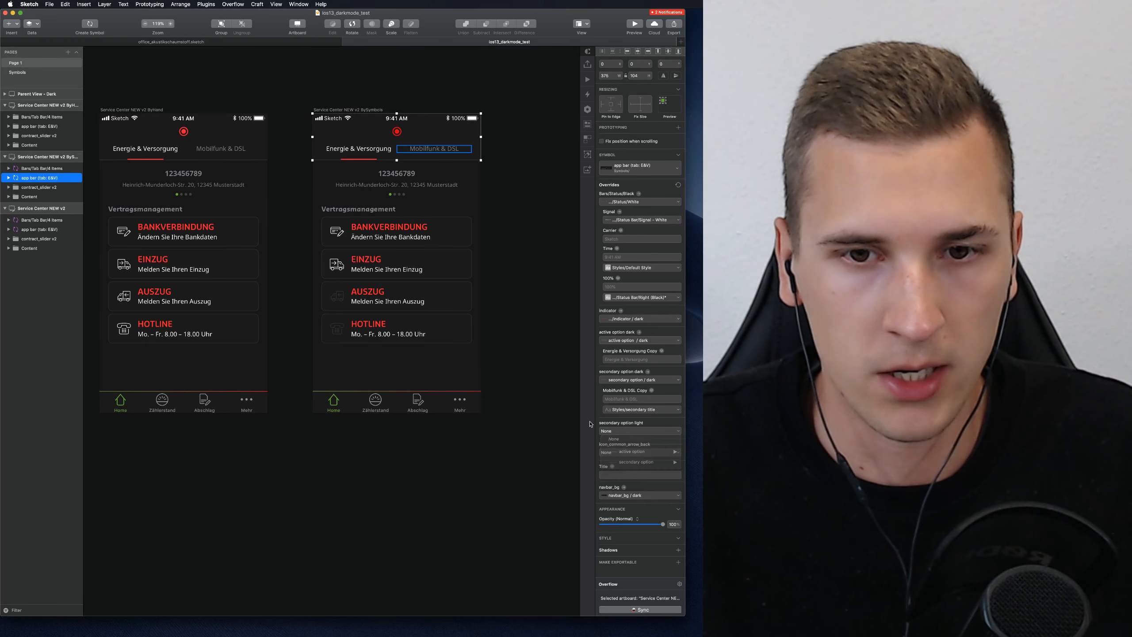
click(612, 439)
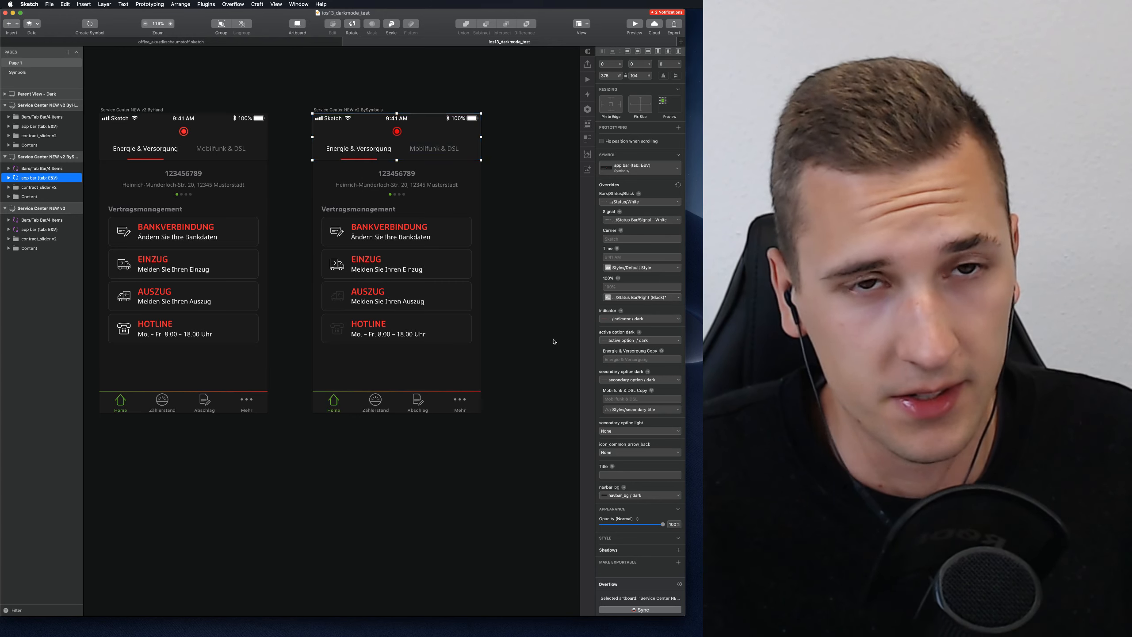
Duplicate the light Service Center NEW v2 artboard
scroll(299, 231, left, 8)
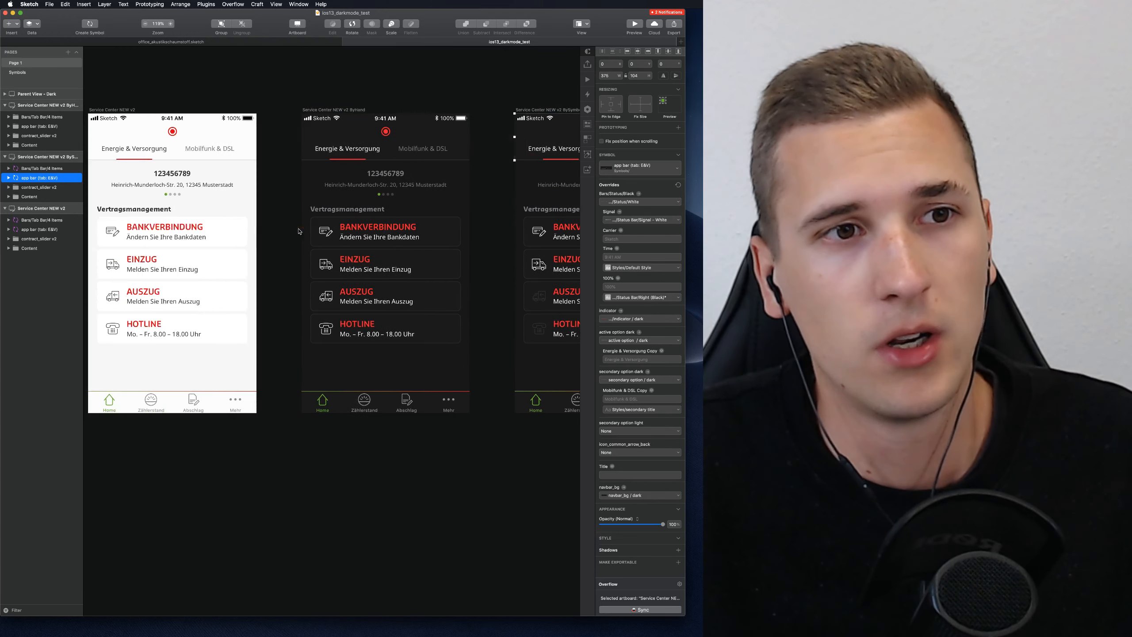
scroll(299, 231, left, 5)
click(291, 114)
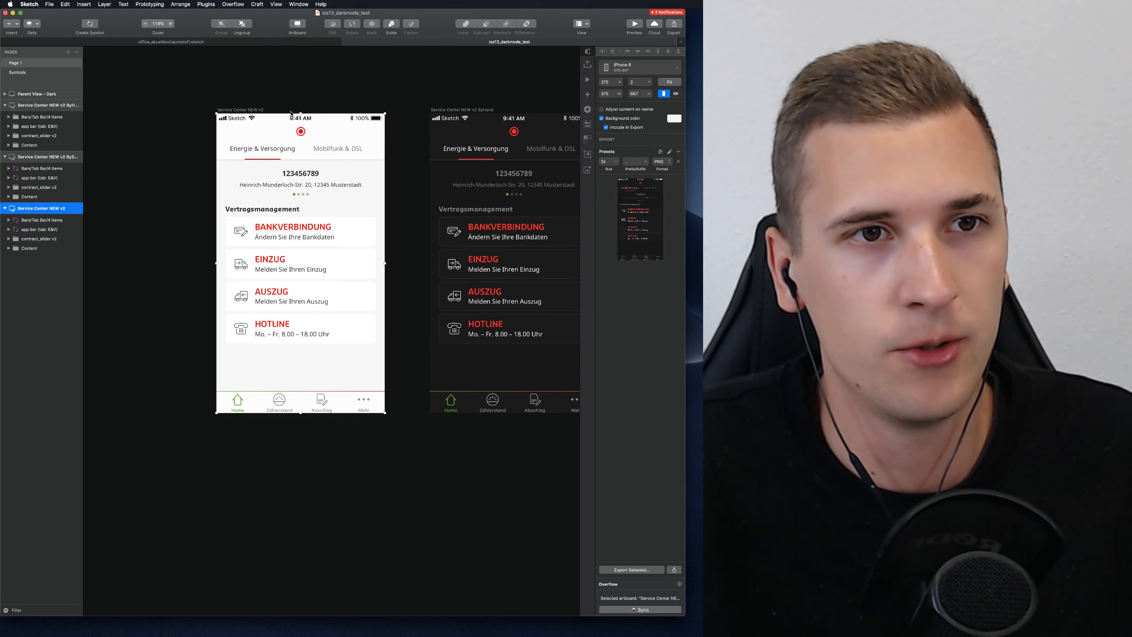
scroll(291, 114, right, 11)
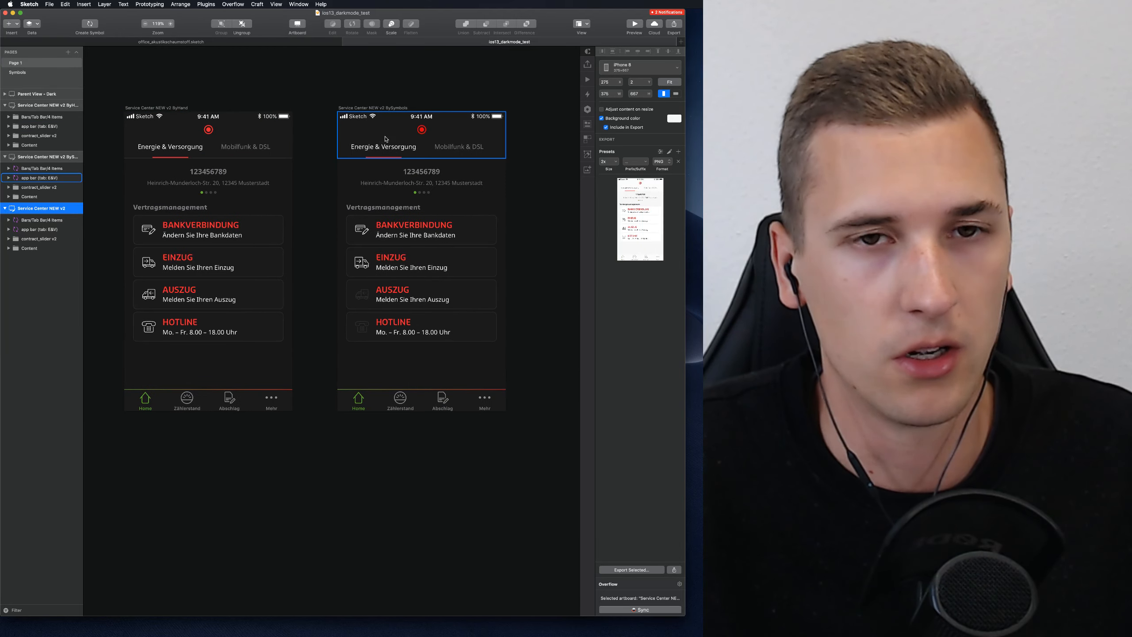
scroll(357, 143, left, 15)
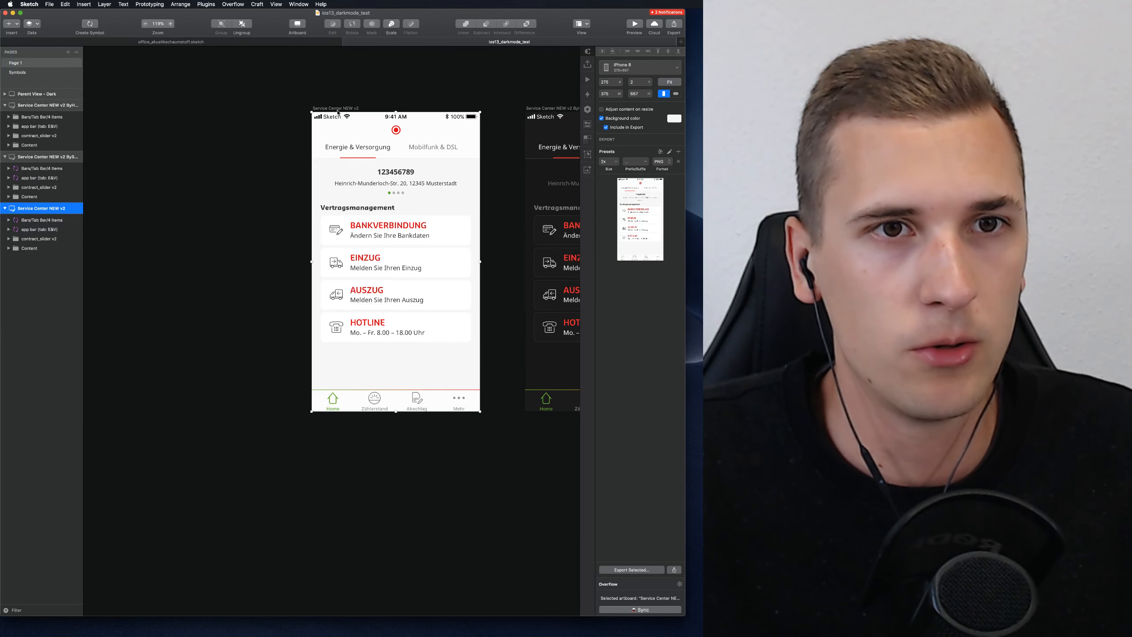
key(super+d)
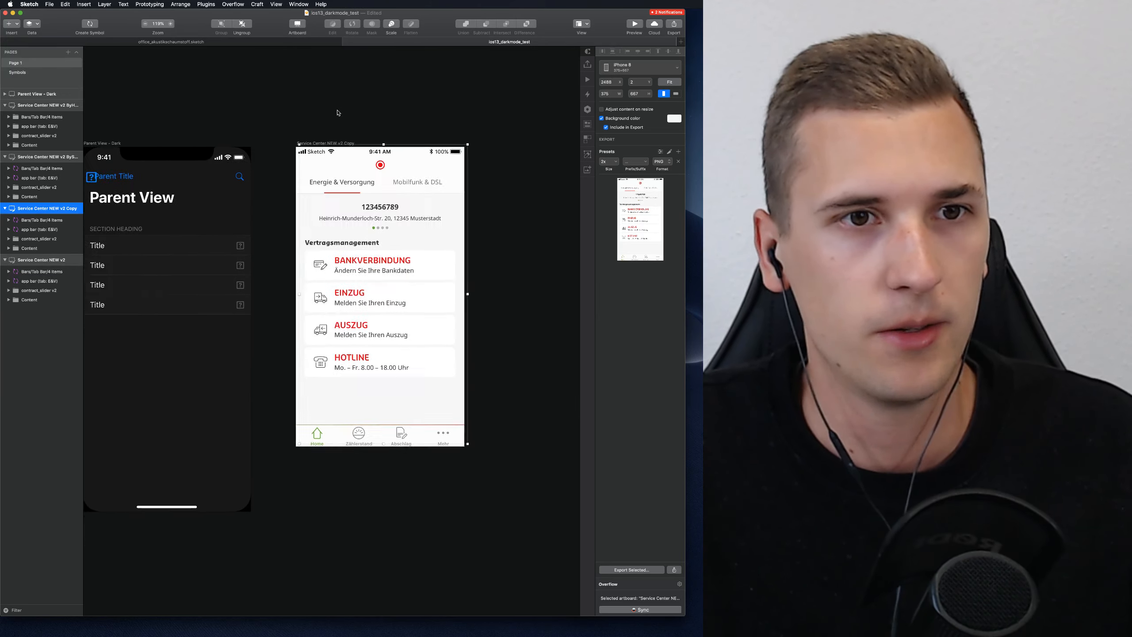
Move the Parent View – Dark artboard beneath the BySymbols artboard and examine it up close
scroll(338, 113, left, 2)
scroll(360, 112, down, 10)
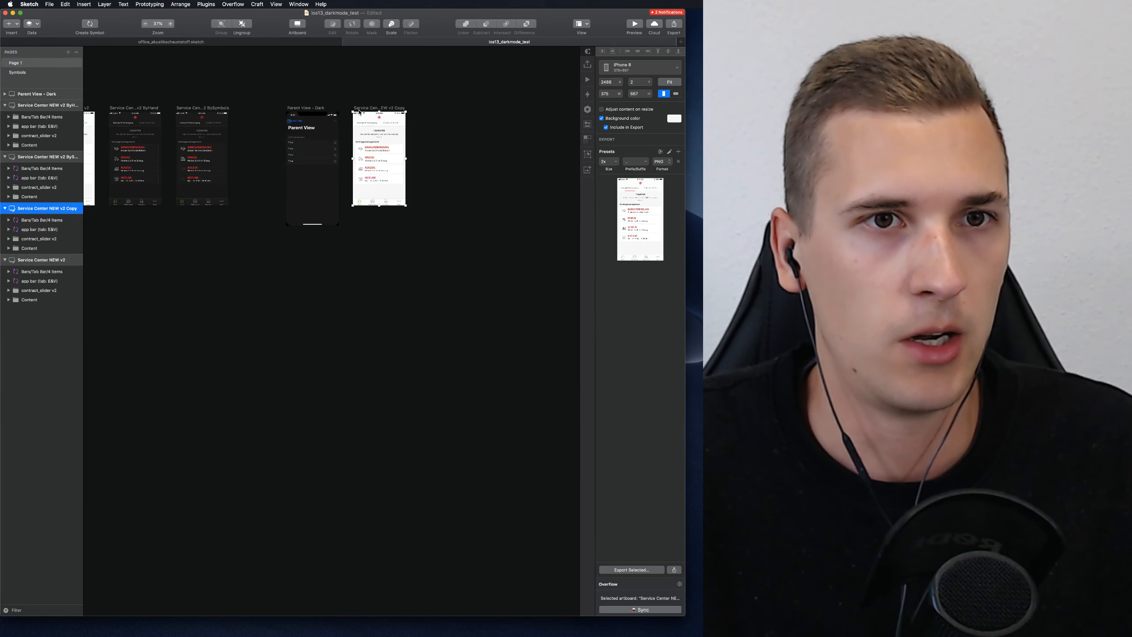
scroll(360, 113, up, 2)
drag(313, 131, 206, 245)
scroll(172, 284, up, 3)
scroll(173, 284, up, 3)
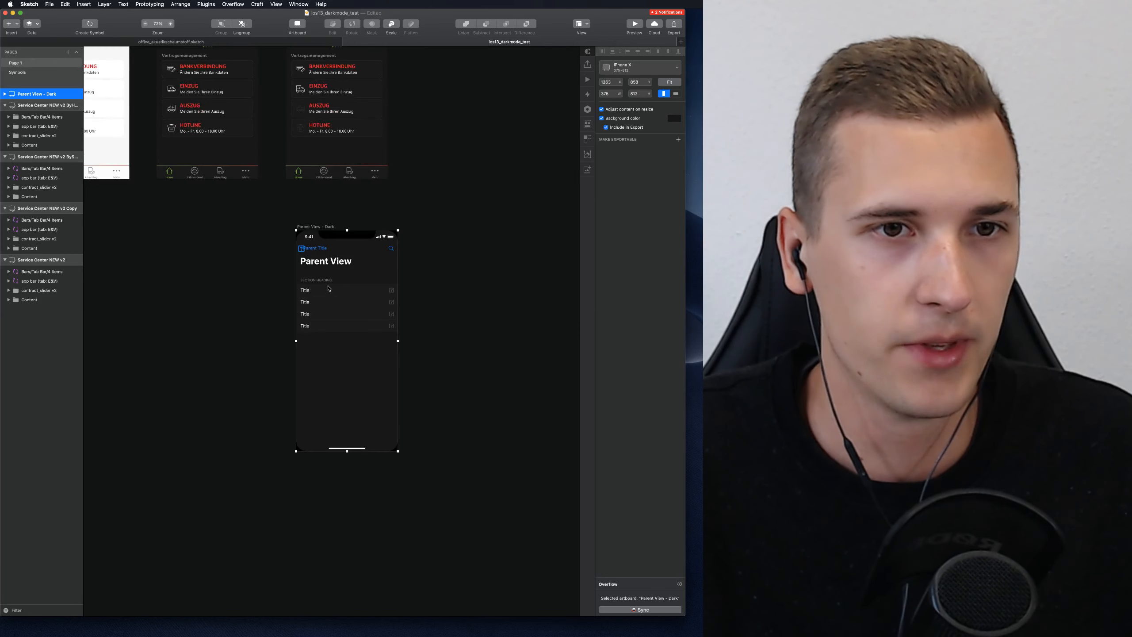
scroll(300, 272, up, 5)
scroll(299, 273, right, 2)
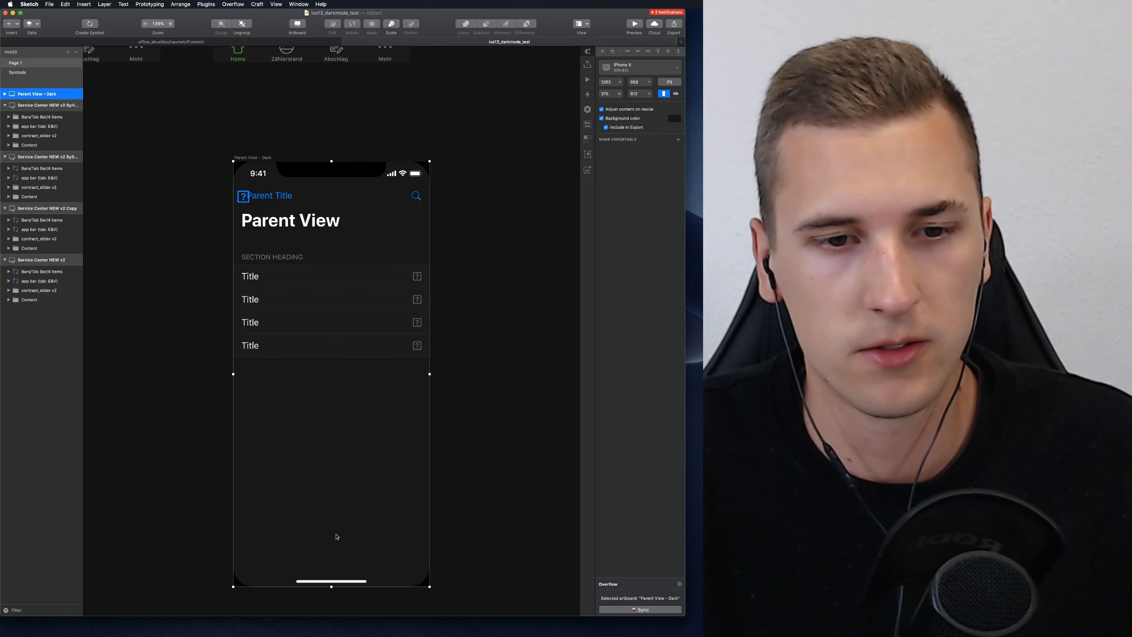
Switch to Safari, search the web for "apple design sketch" and open the Apple Design Resources page at its iOS downloads
click(383, 629)
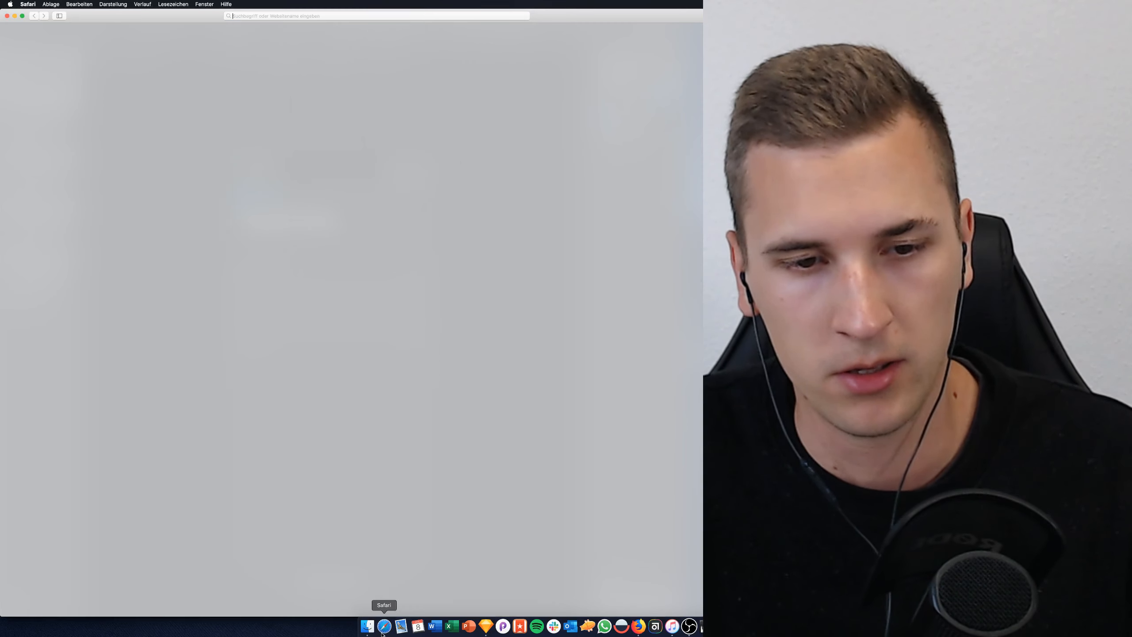
text(apple )
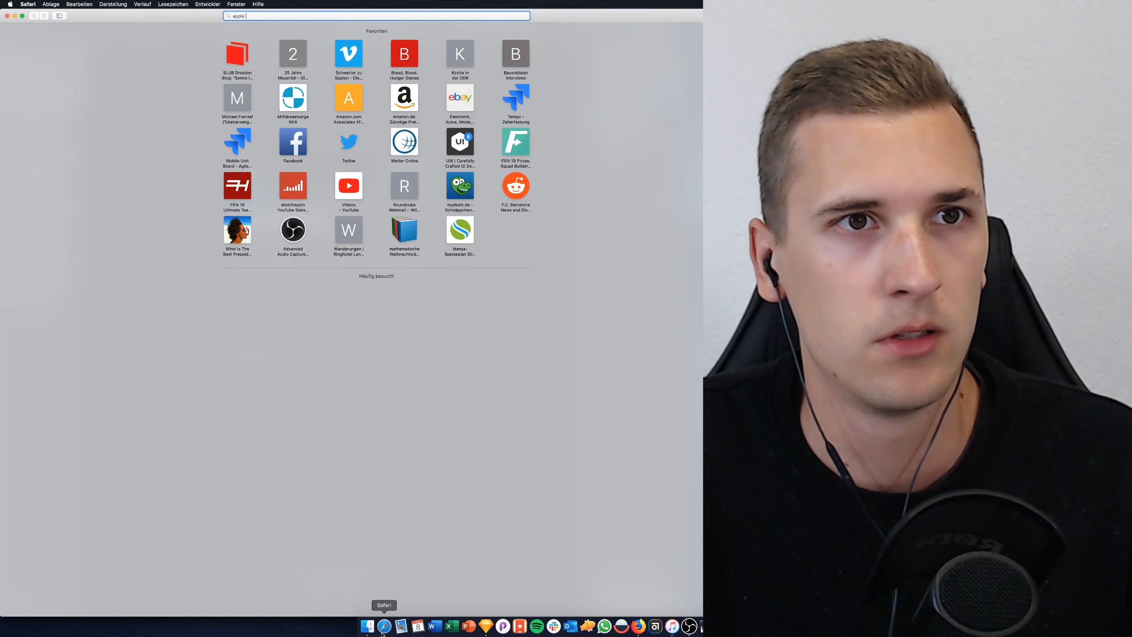
text(design)
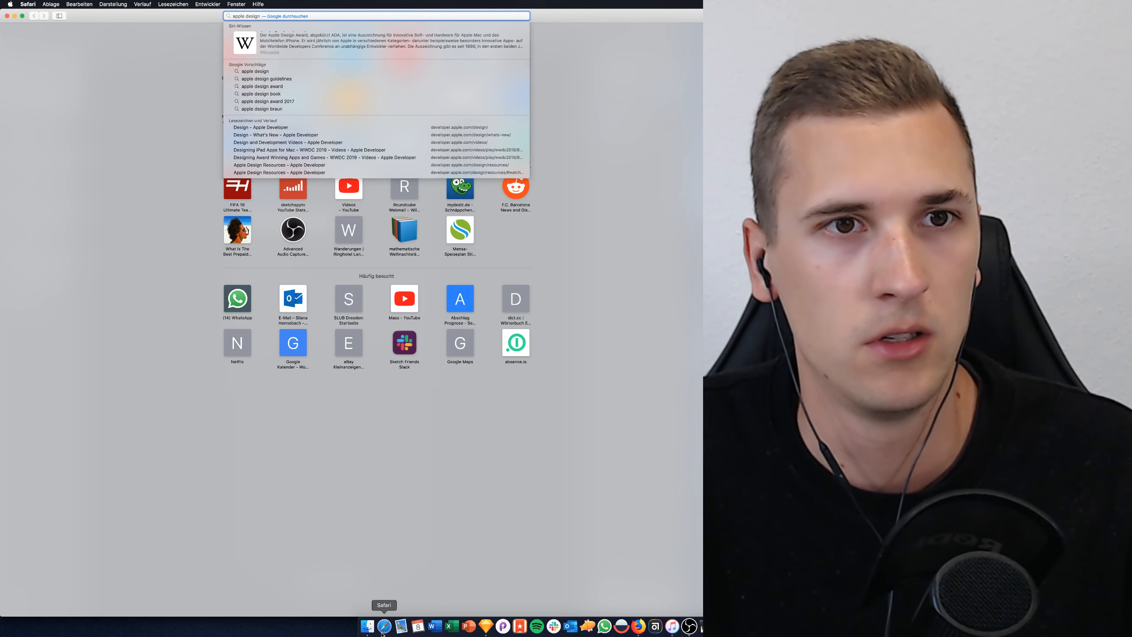
text( sketch)
key(Return)
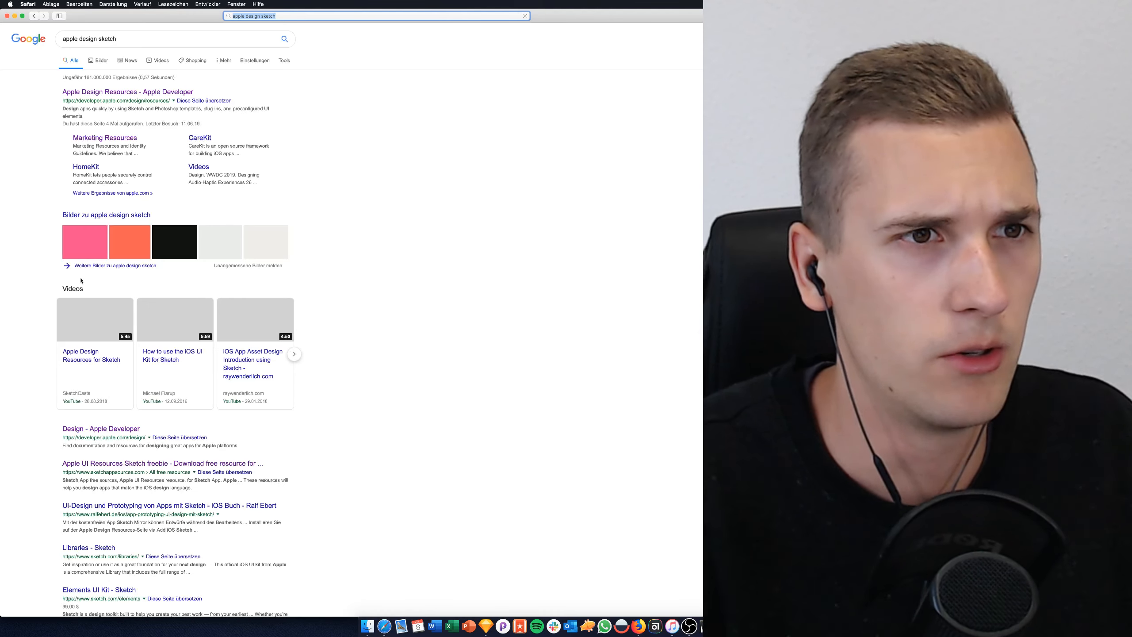
click(128, 93)
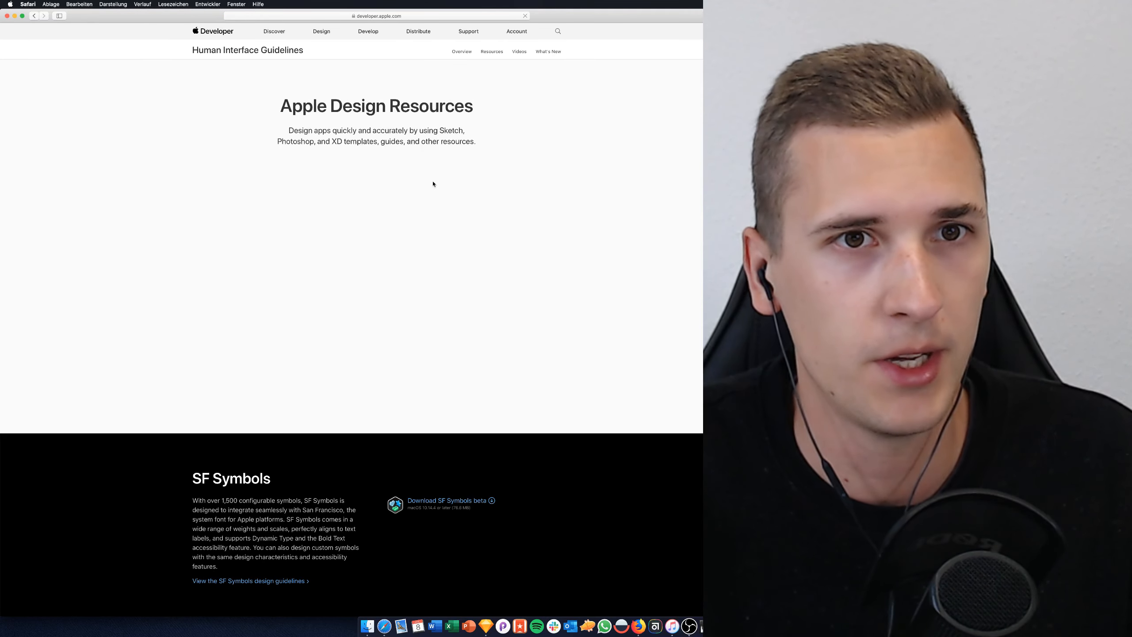
scroll(441, 309, down, 10)
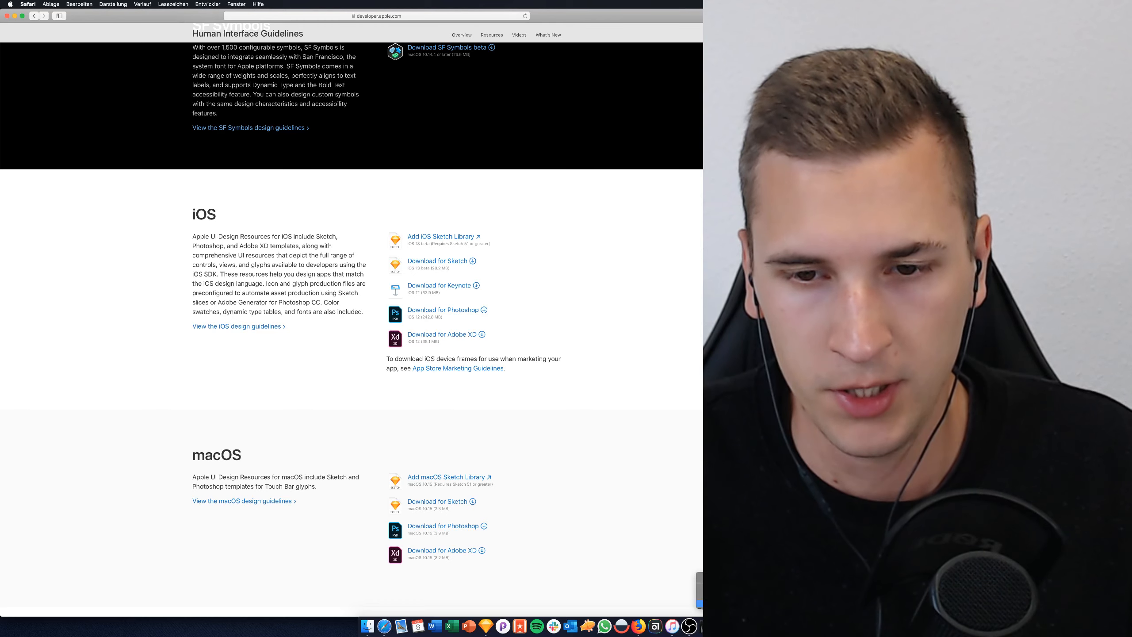
Return to Sketch and compare the Parent View – Dark artboard with the list rows of the BySymbols artboard
click(495, 627)
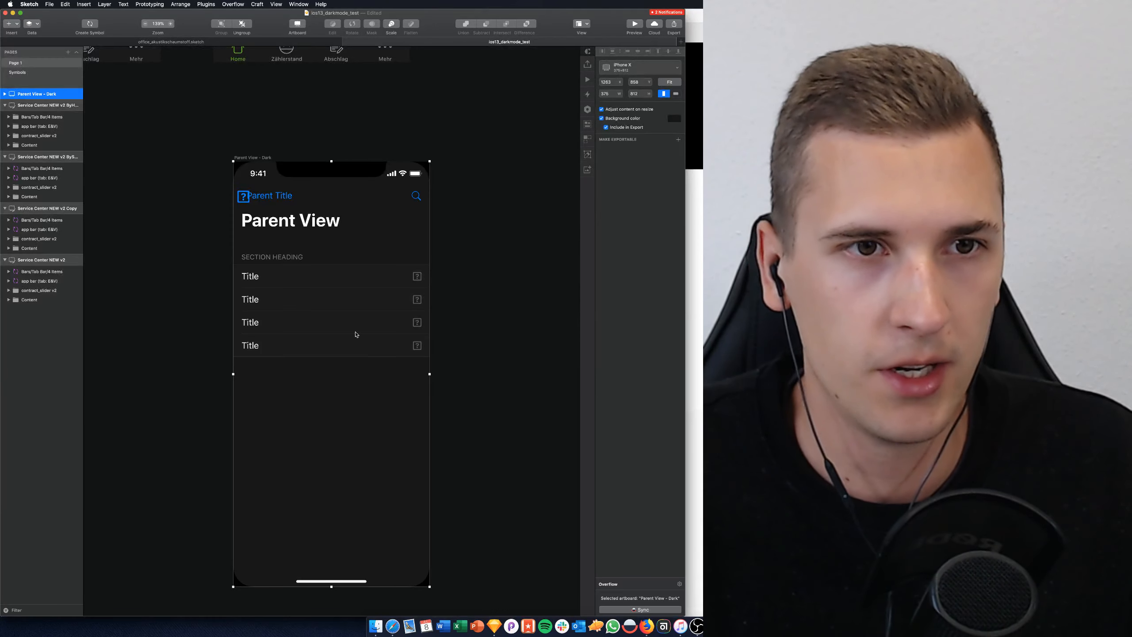
scroll(356, 334, down, 3)
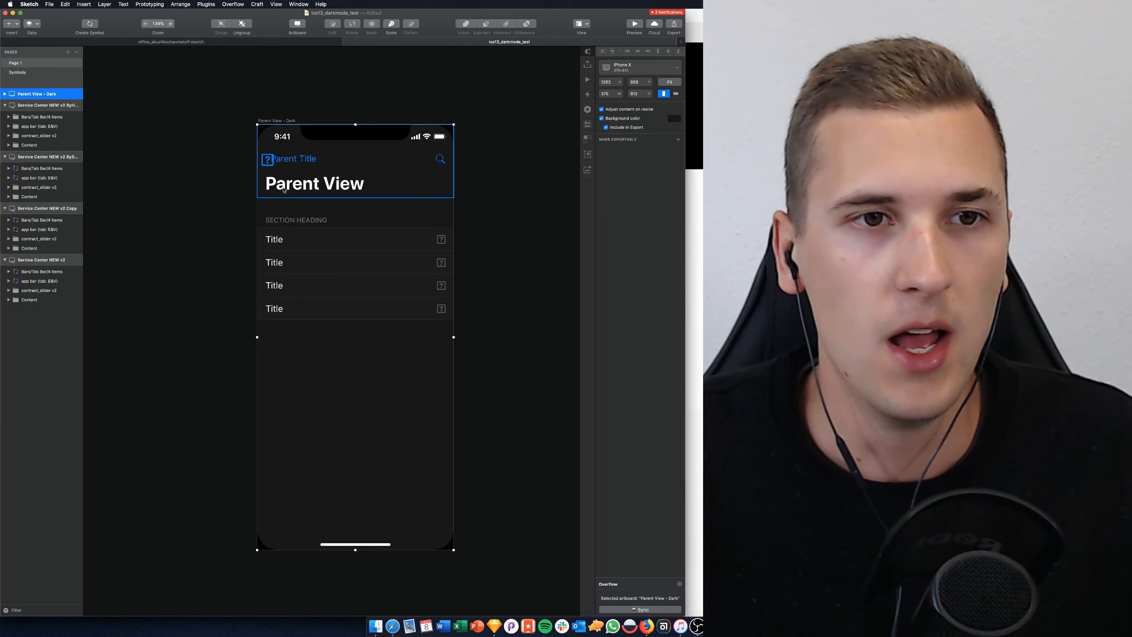
scroll(388, 192, up, 2)
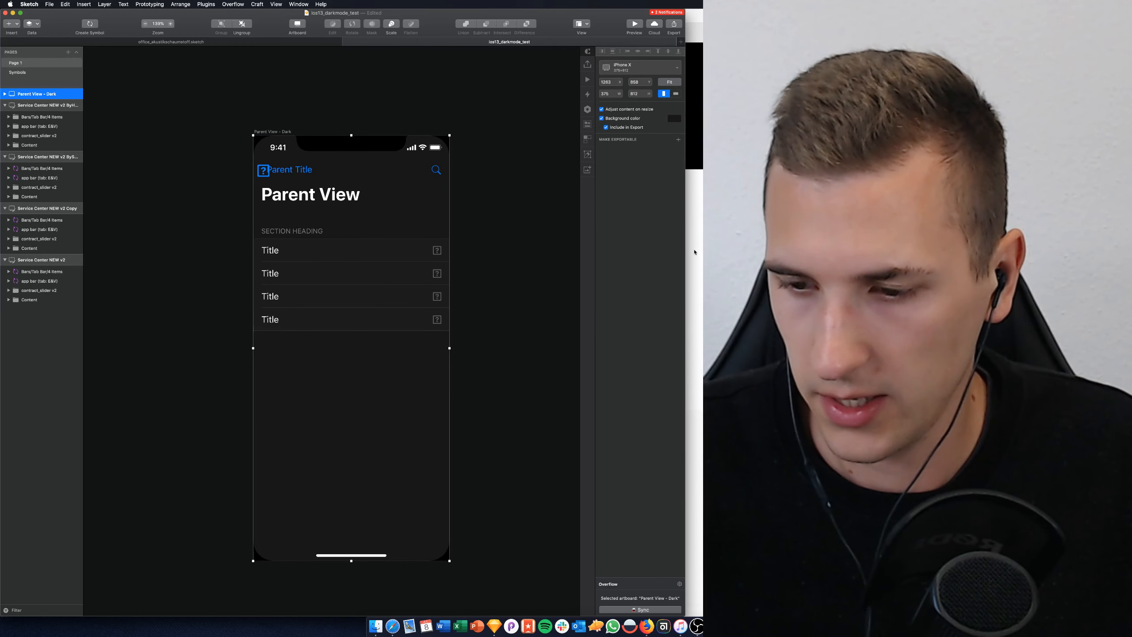
scroll(375, 307, up, 5)
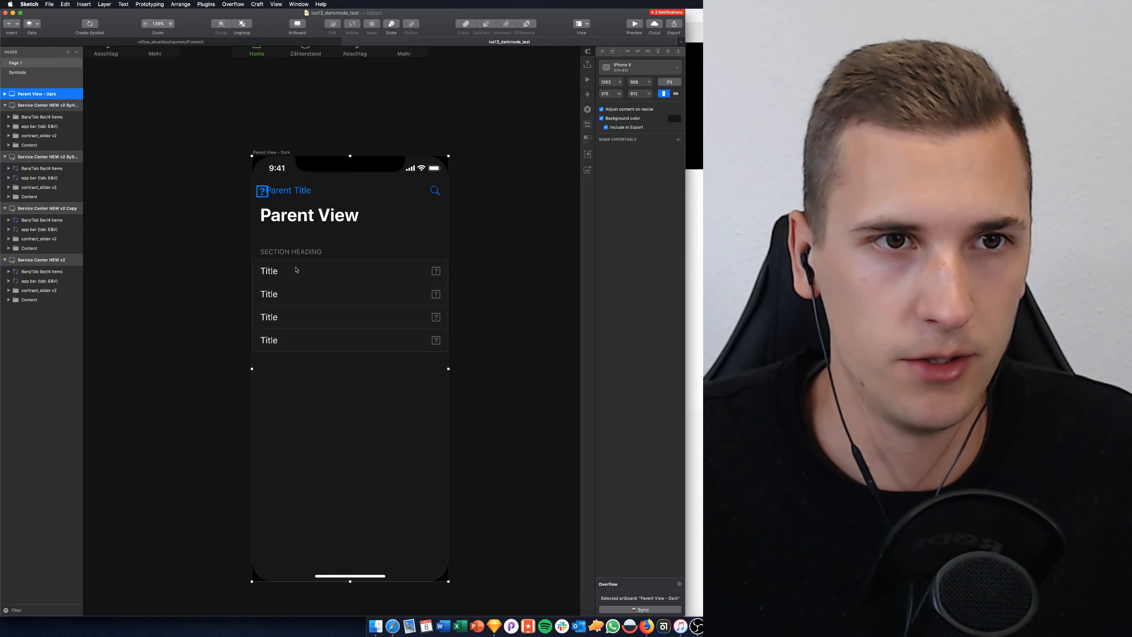
scroll(375, 306, up, 10)
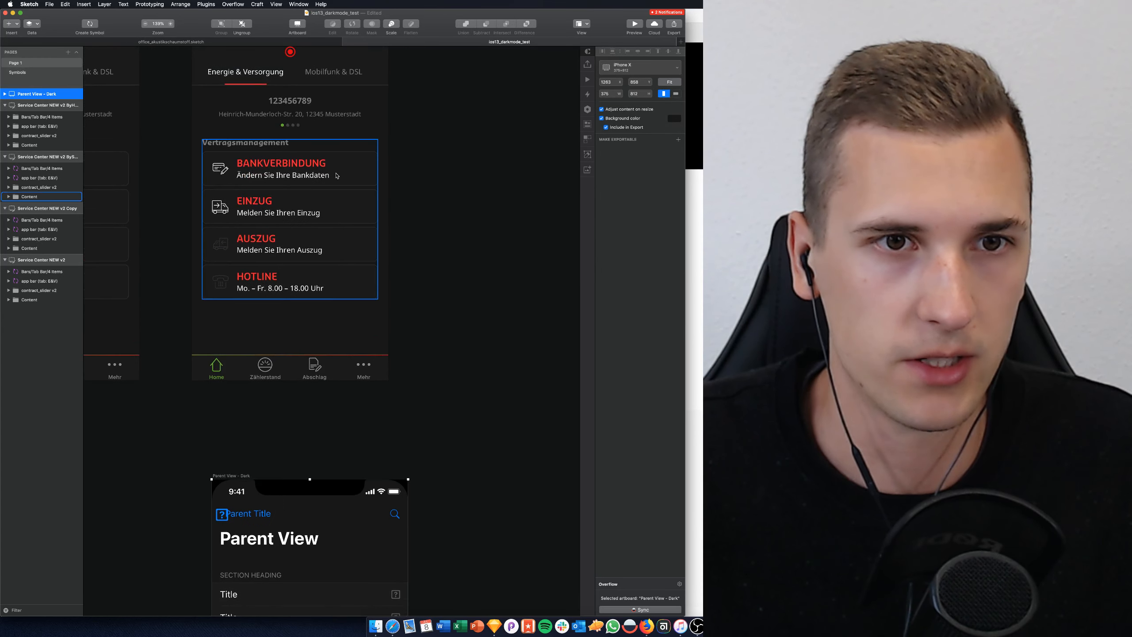
scroll(322, 286, up, 2)
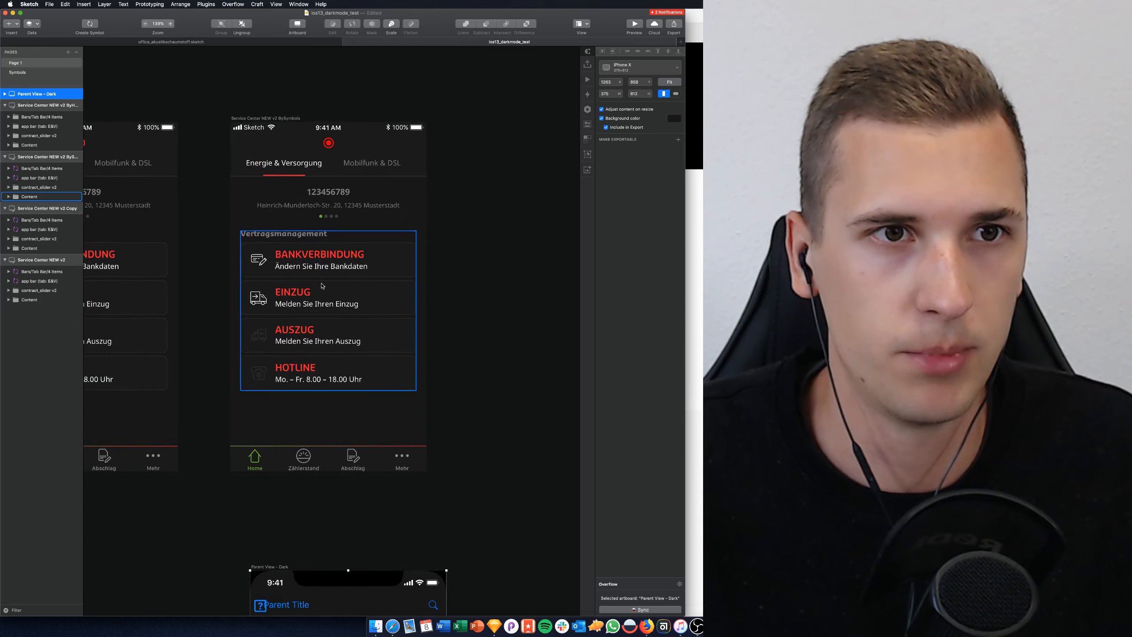
Place the light Service Center NEW v2 Copy artboard beside the BySymbols artboard and move Parent View – Dark further down, clear of them
scroll(323, 288, down, 4)
scroll(325, 290, down, 4)
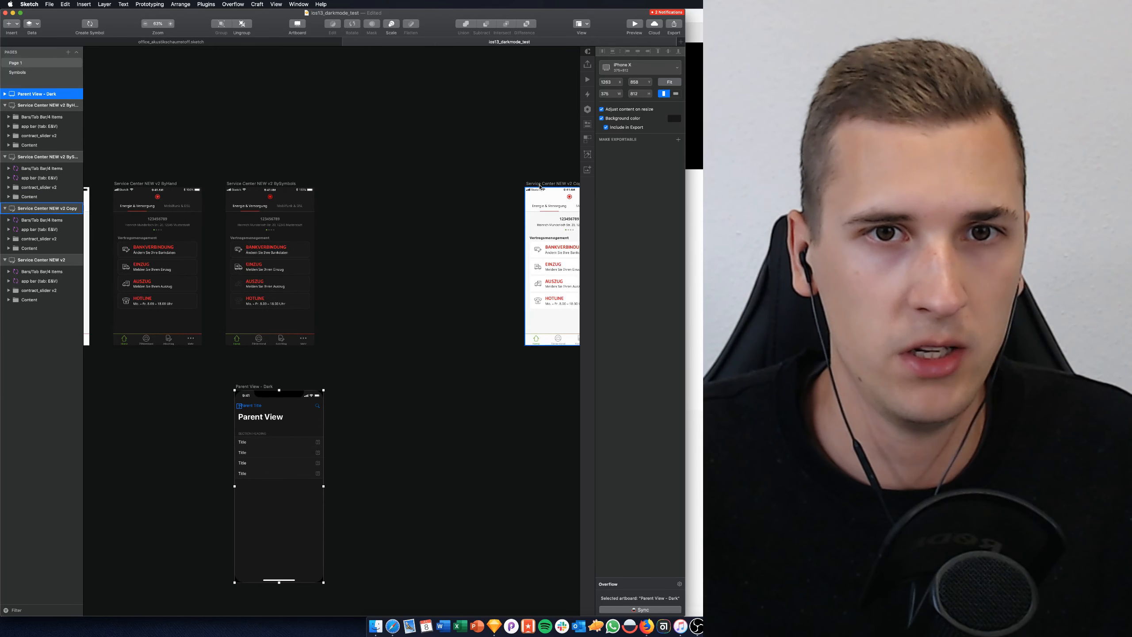
drag(534, 183, 351, 183)
drag(248, 400, 153, 582)
Set the background colour of the Service Center NEW v2 Copy artboard to #171717
scroll(319, 321, up, 5)
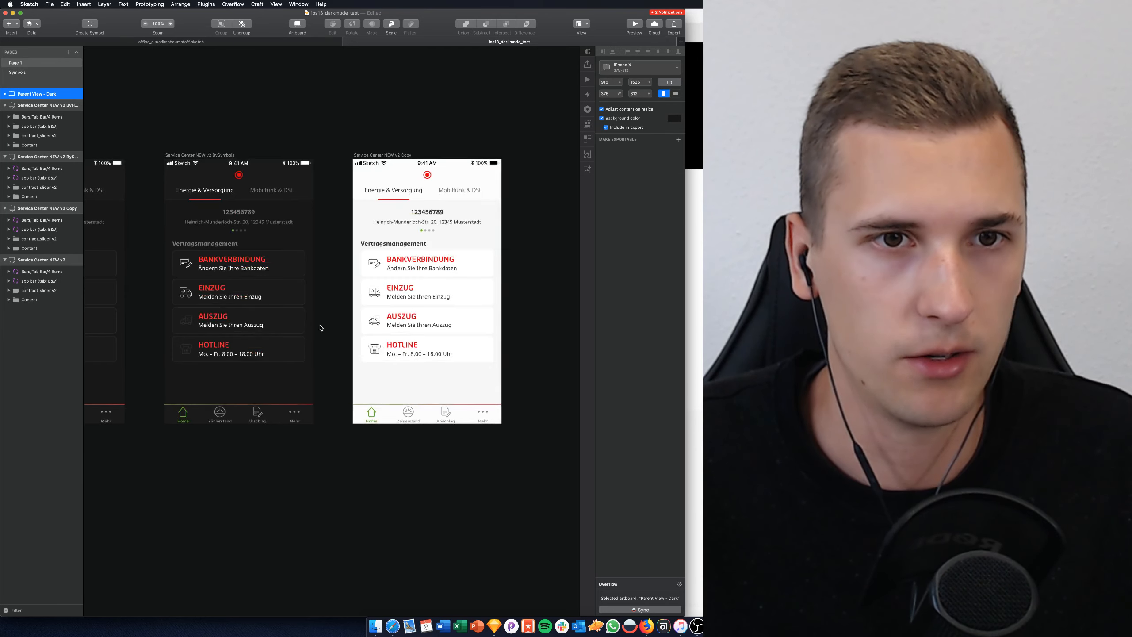
scroll(320, 328, up, 3)
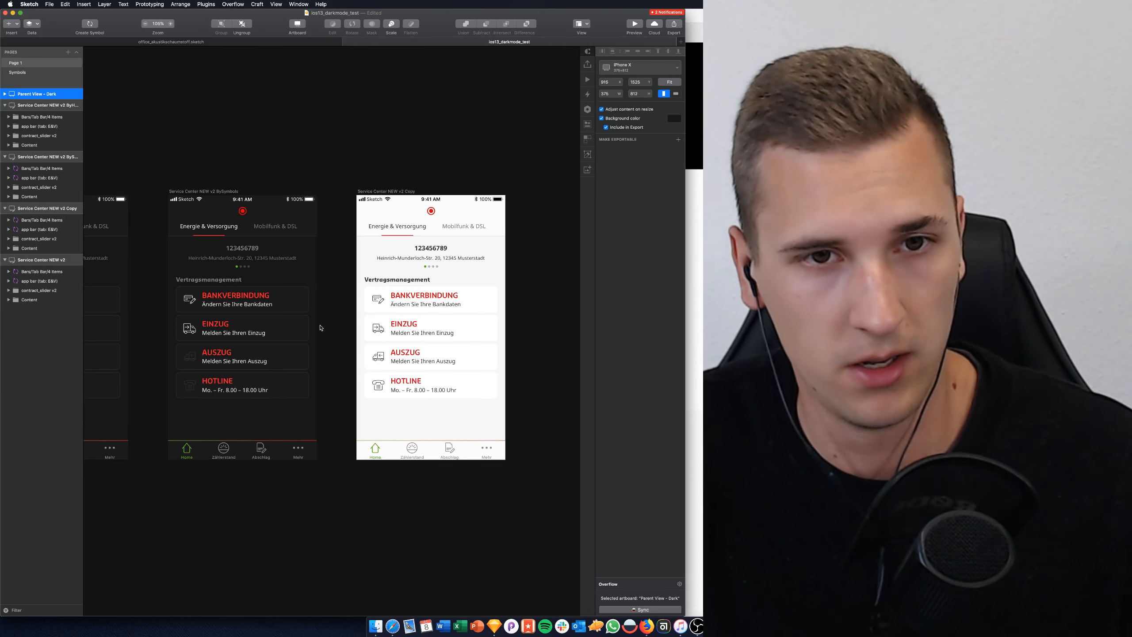
scroll(302, 194, up, 5)
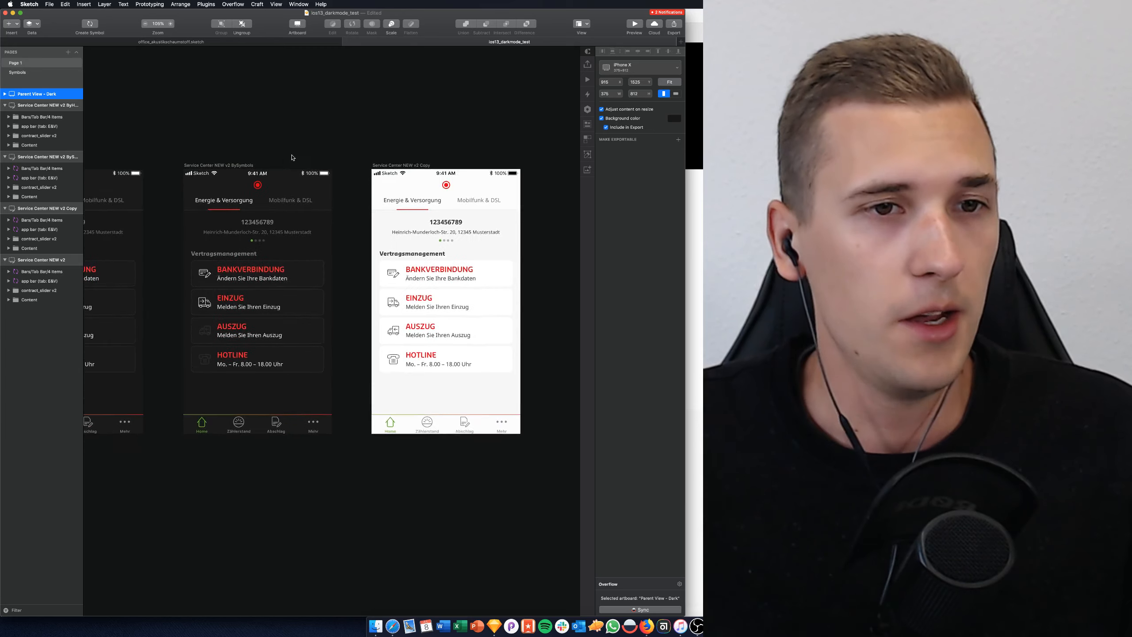
scroll(299, 155, down, 2)
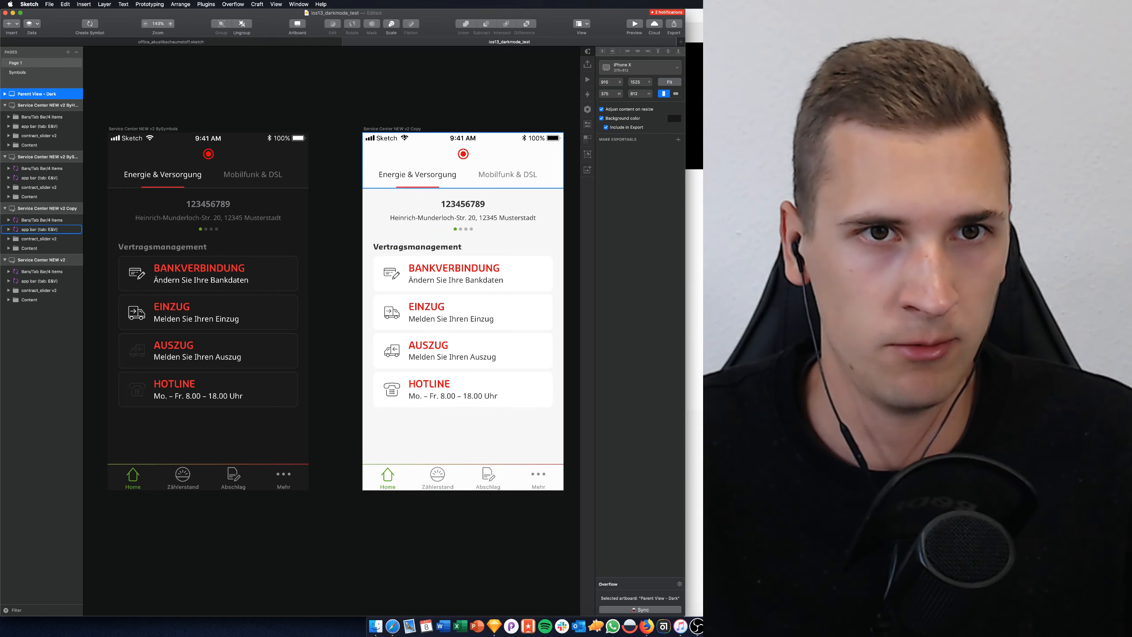
click(404, 129)
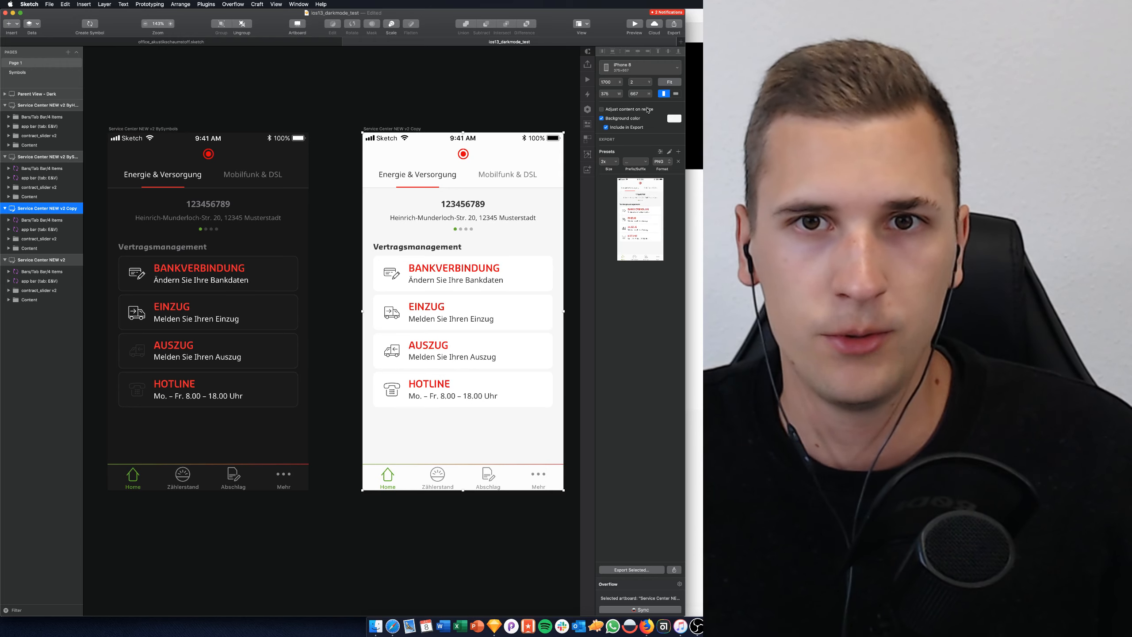
click(674, 118)
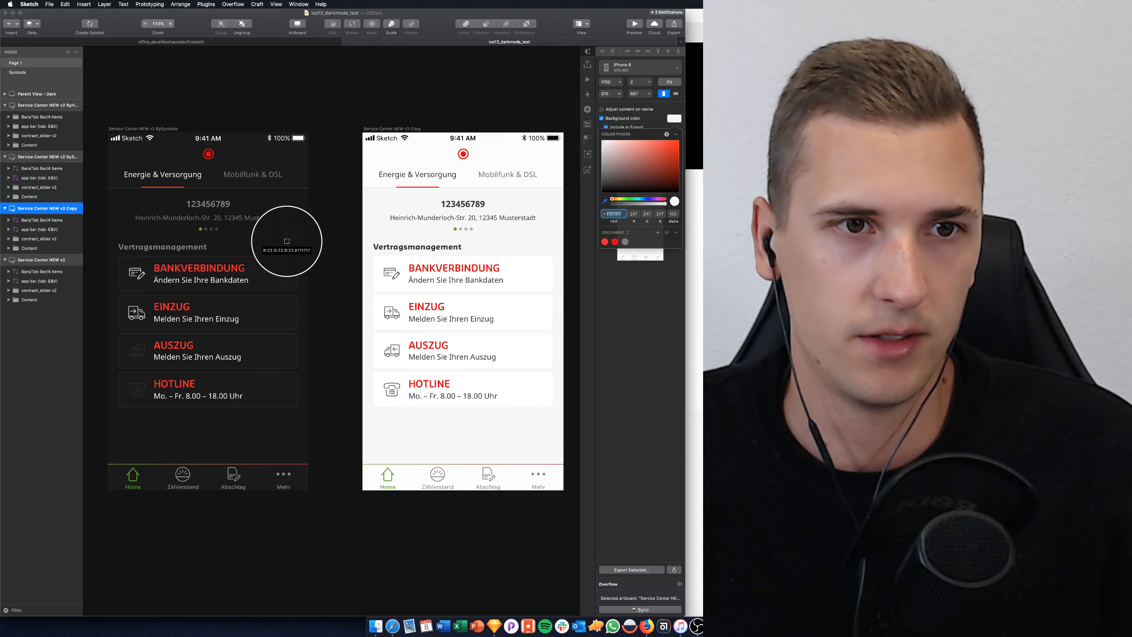
text(171717)
key(Return)
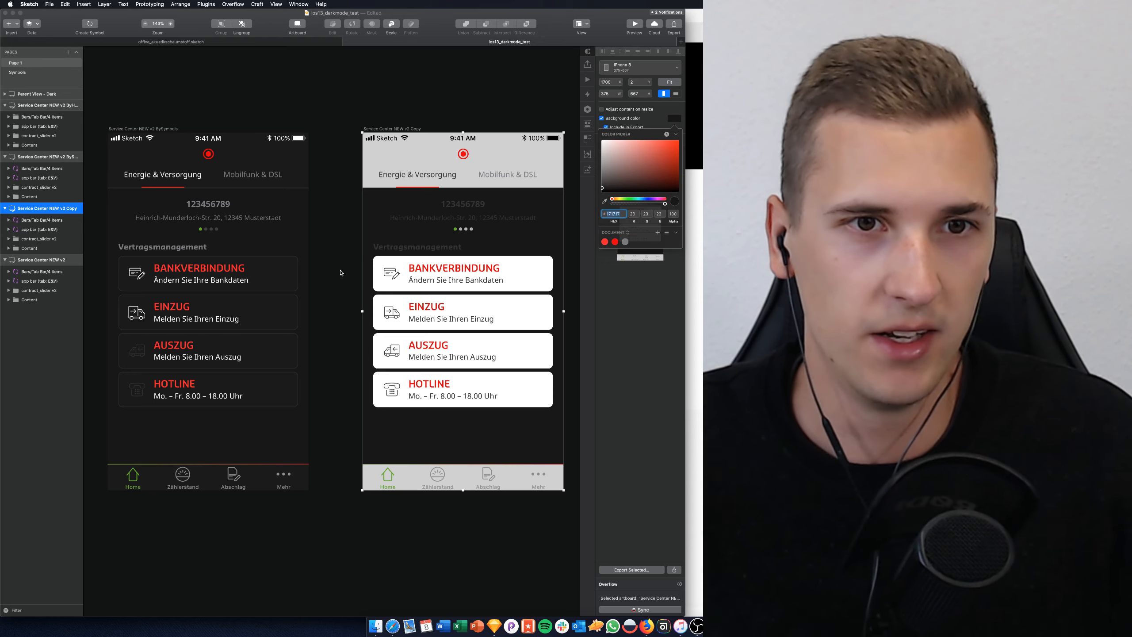
Compare the copy with the original light artboard and review the copy's background colour setting
scroll(341, 273, left, 13)
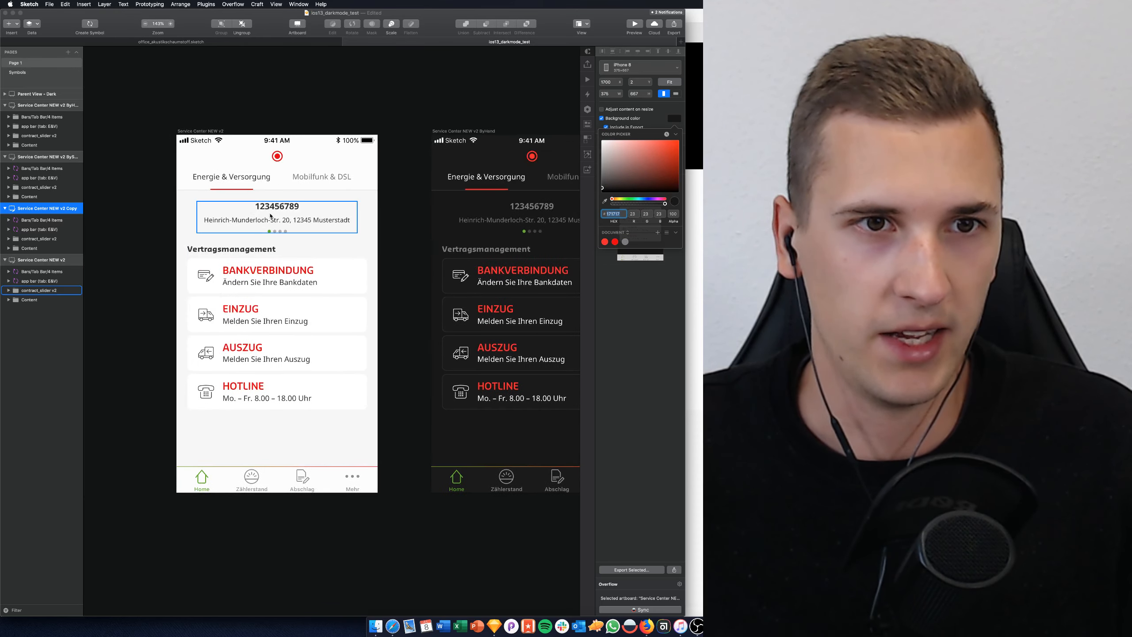
scroll(311, 217, right, 15)
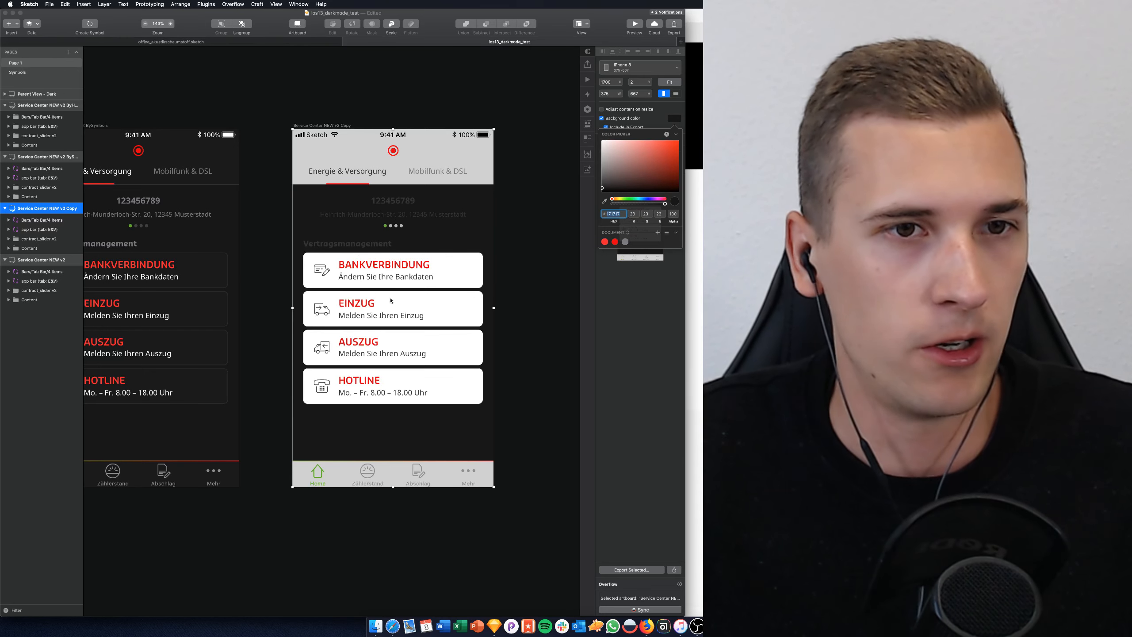
scroll(345, 288, left, 3)
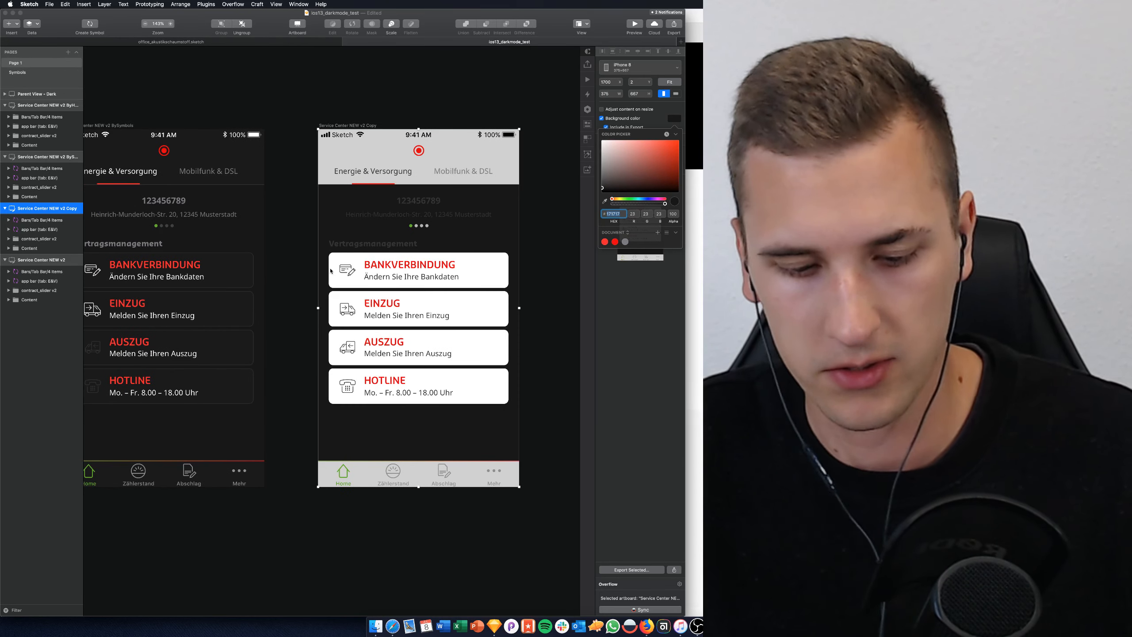
key(Escape)
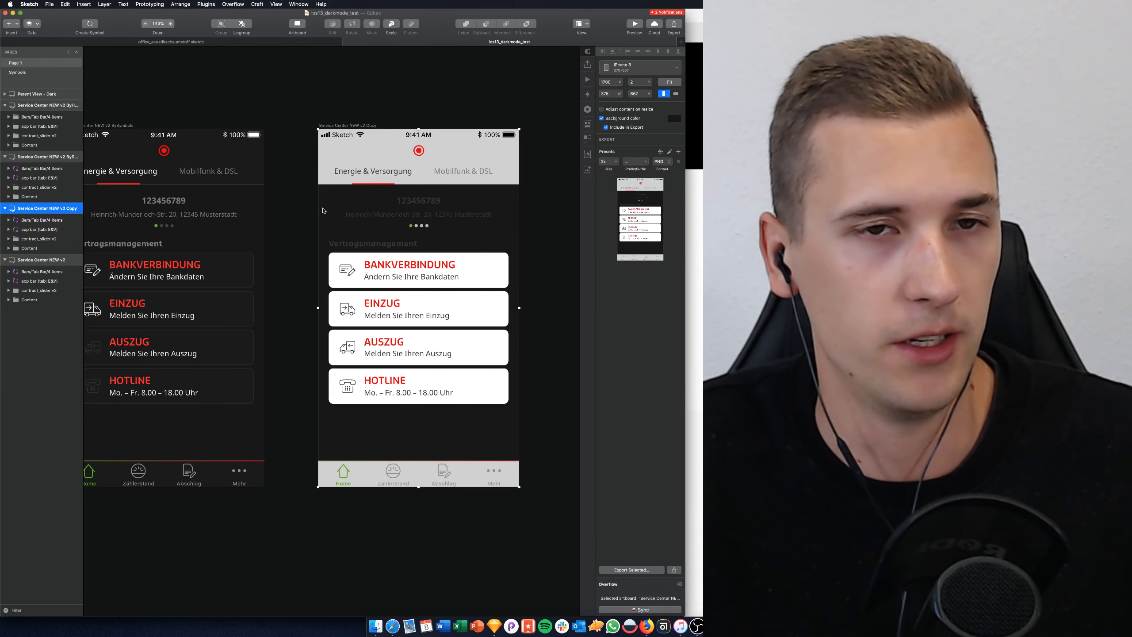
scroll(323, 210, right, 1)
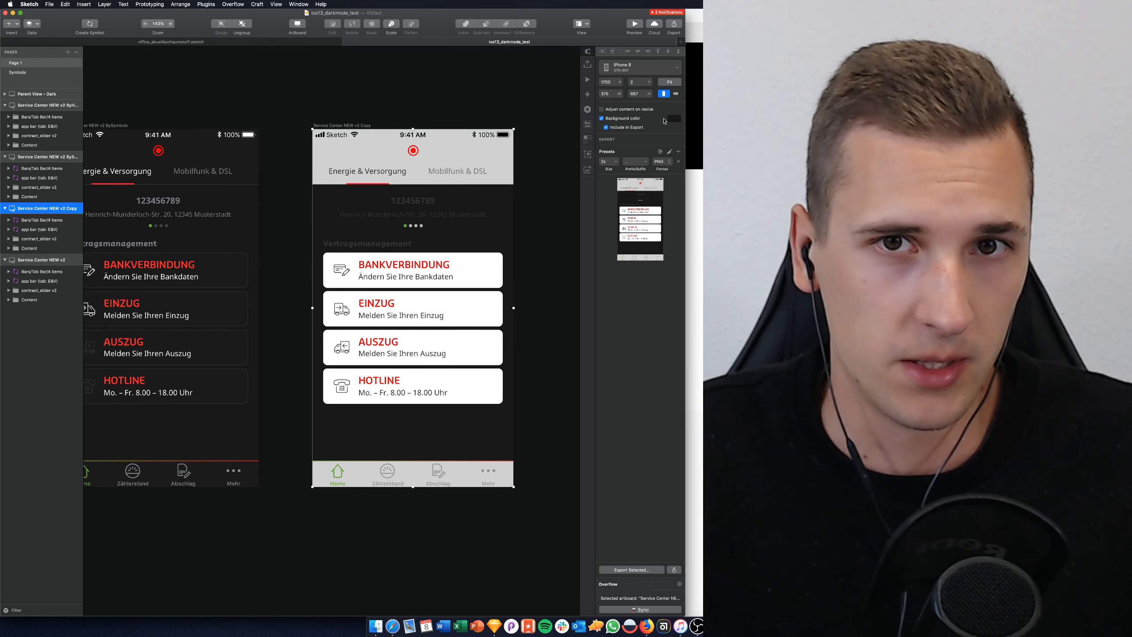
click(674, 118)
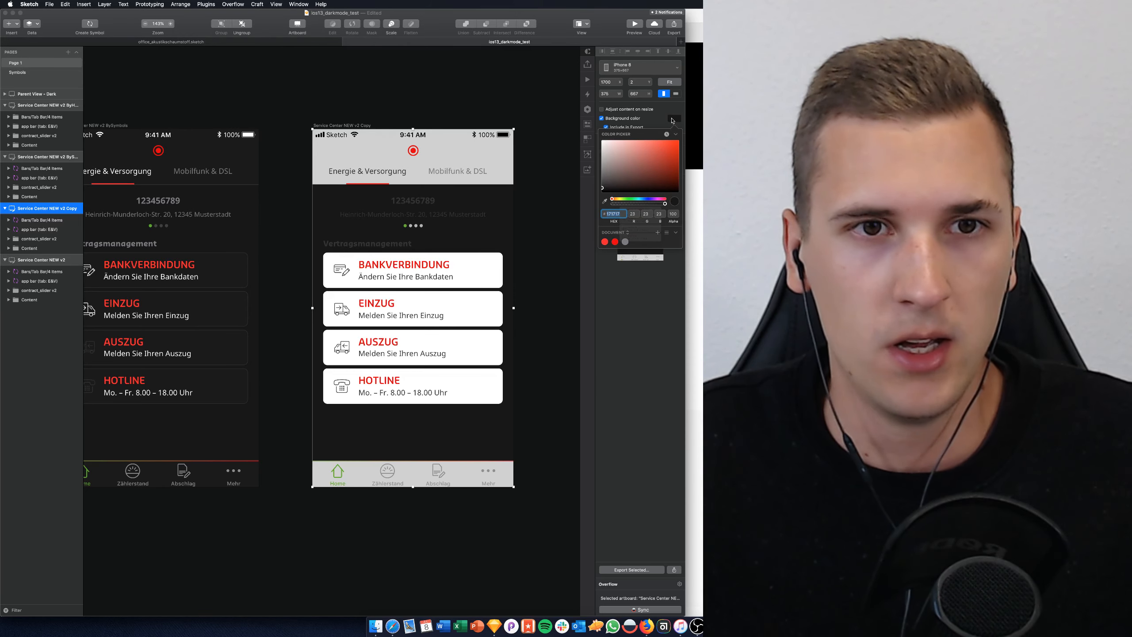
click(673, 120)
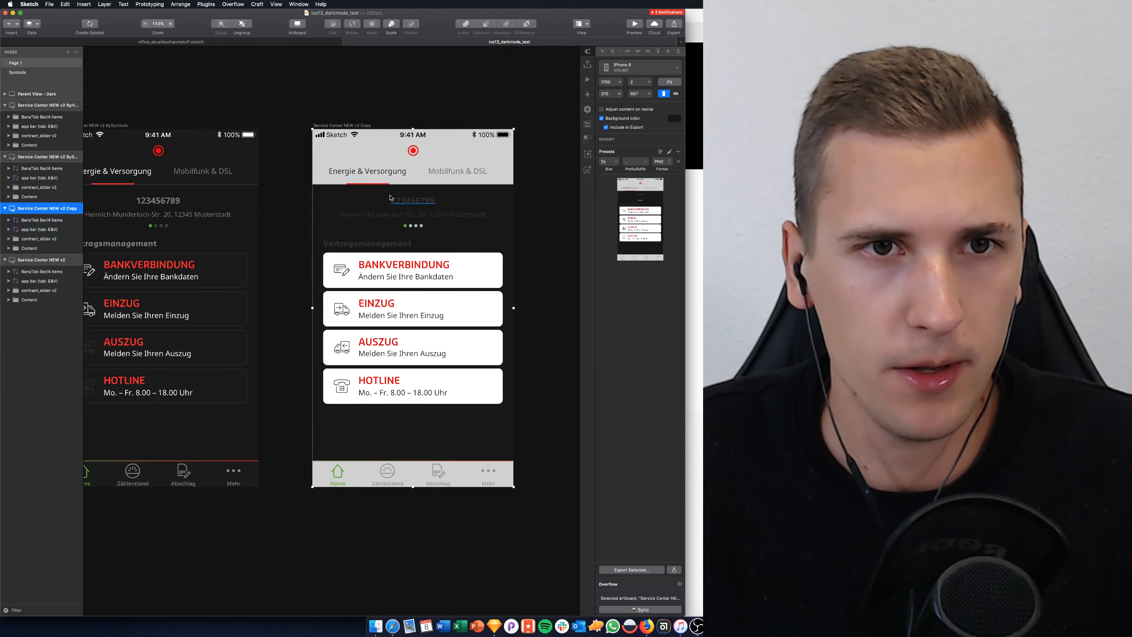
Move the Parent View – Dark artboard up beside the Service Center NEW v2 Copy artboard, aligned with its top edge
click(417, 206)
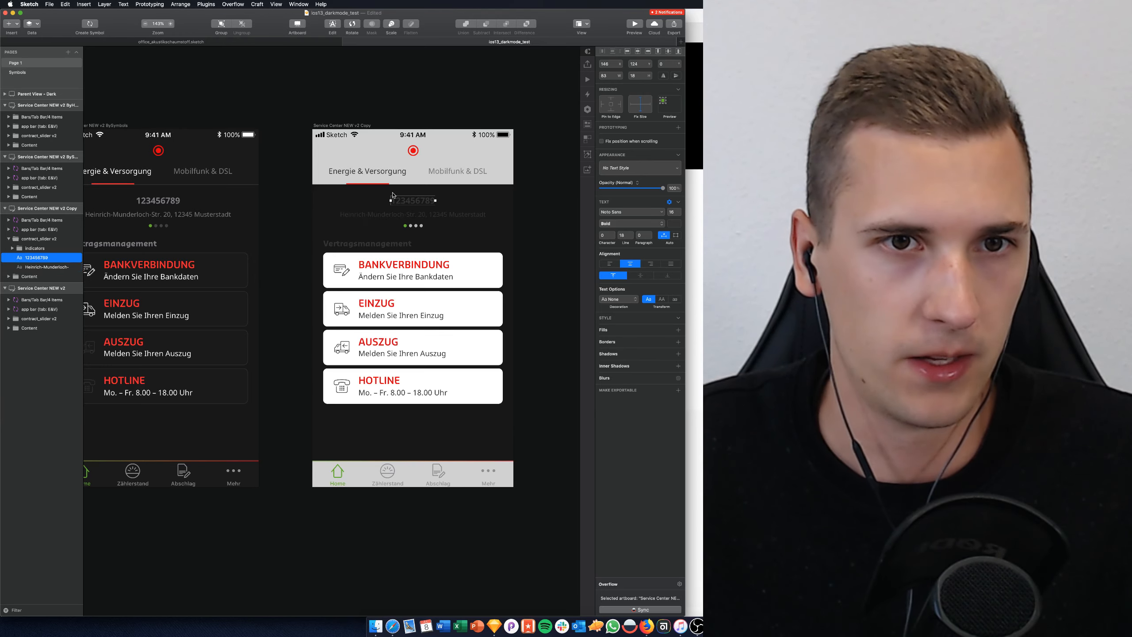
scroll(415, 208, down, 5)
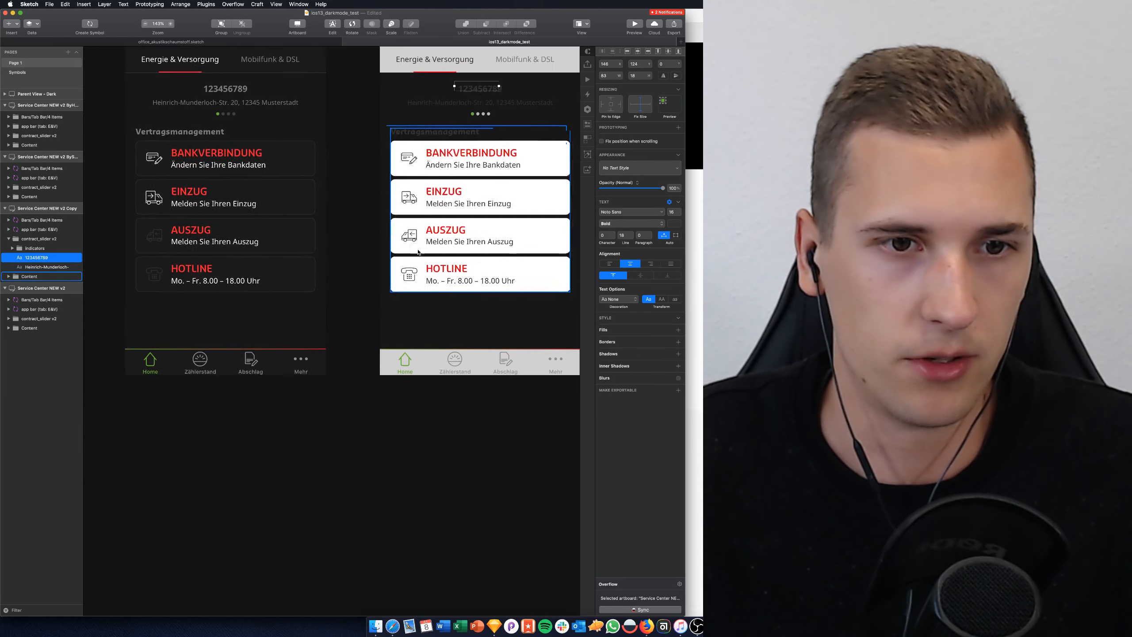
drag(194, 552, 530, 108)
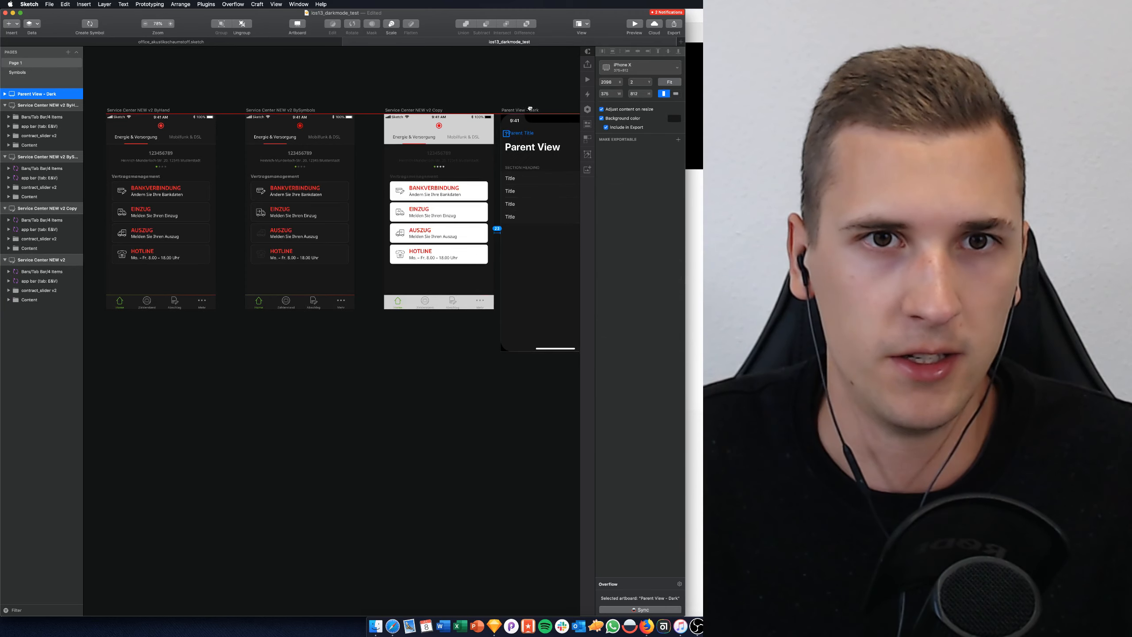
scroll(530, 108, up, 5)
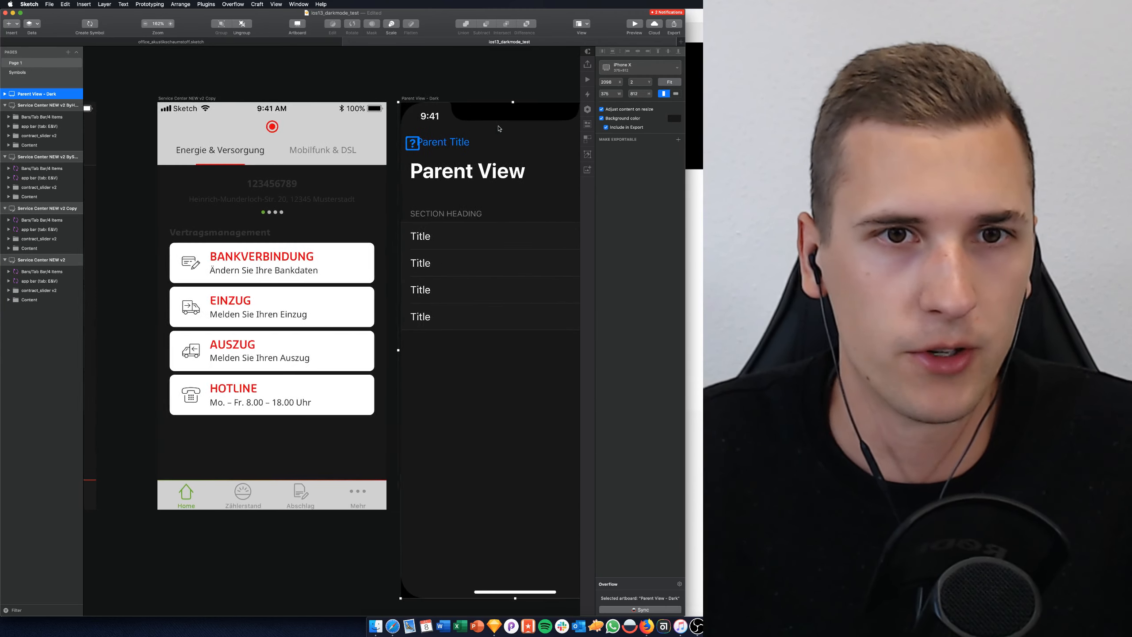
Inspect the text colour of the SECTION HEADING in the Parent View – Dark artboard
scroll(494, 128, left, 3)
click(458, 225)
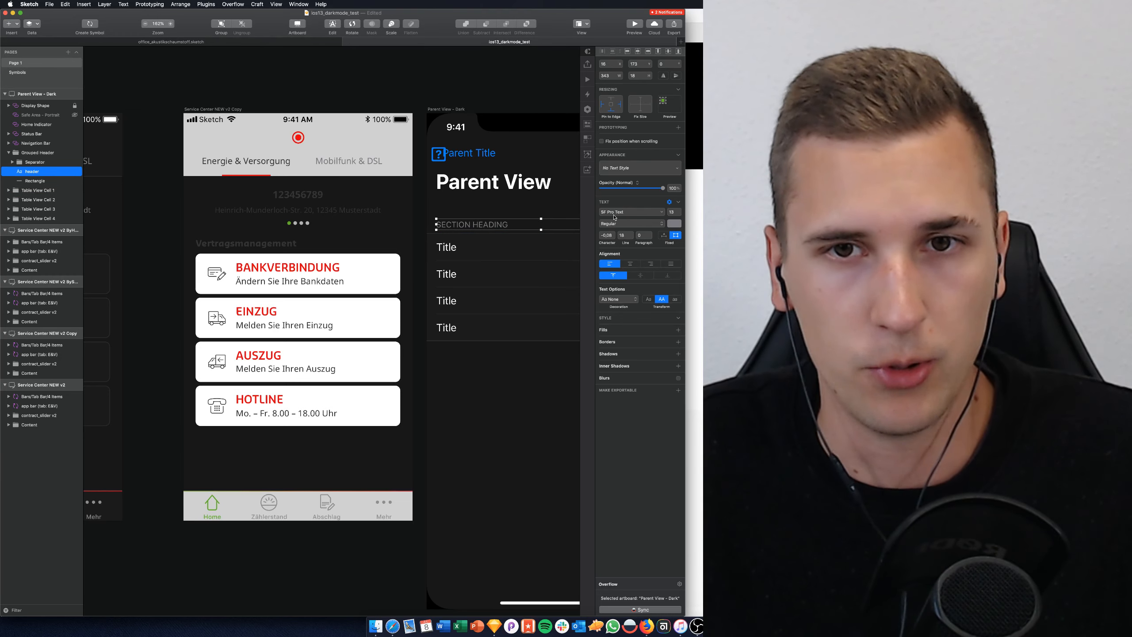
click(674, 223)
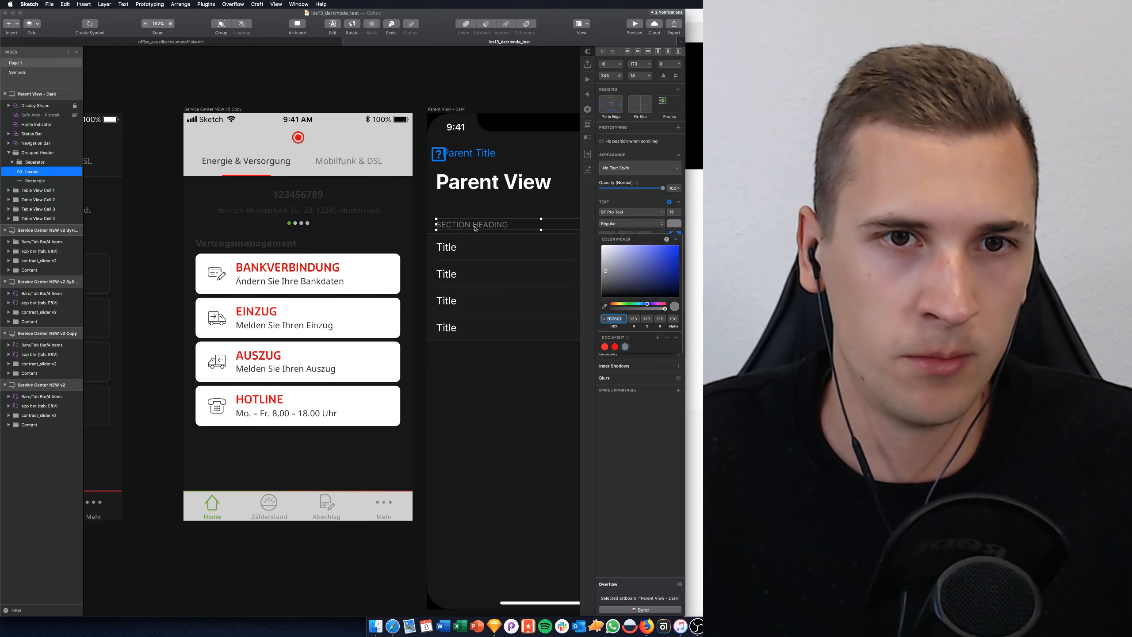
Recolour the contract number and address lines in the Service Center NEW v2 Copy artboard with the saved document grey #7B7B81
super+click(313, 198)
shift+super+click(310, 209)
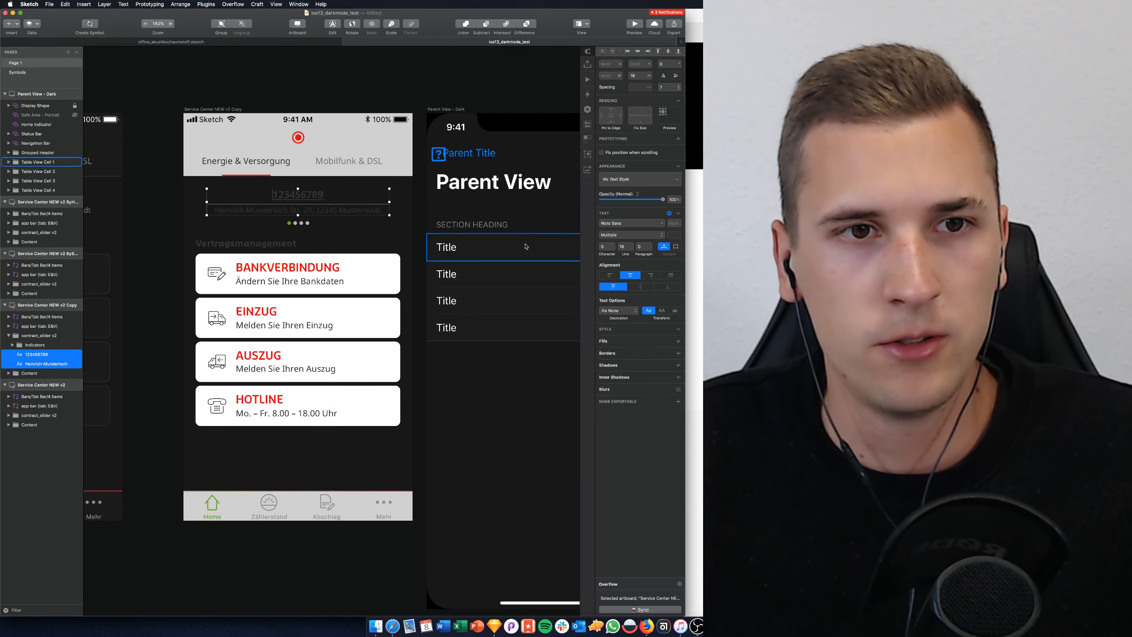
click(674, 235)
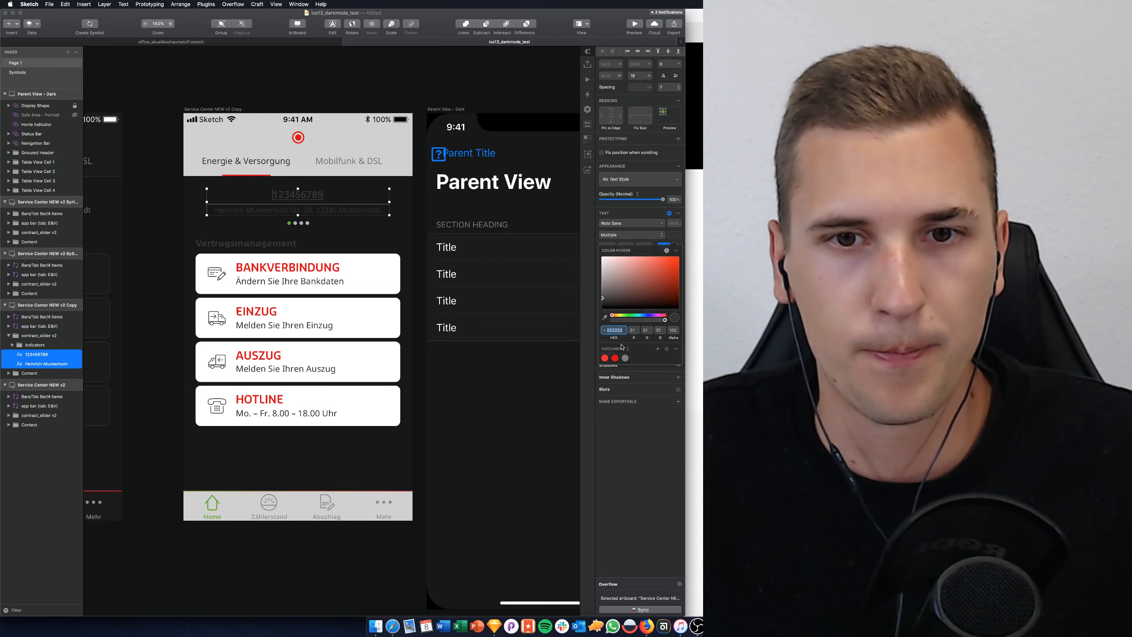
click(626, 358)
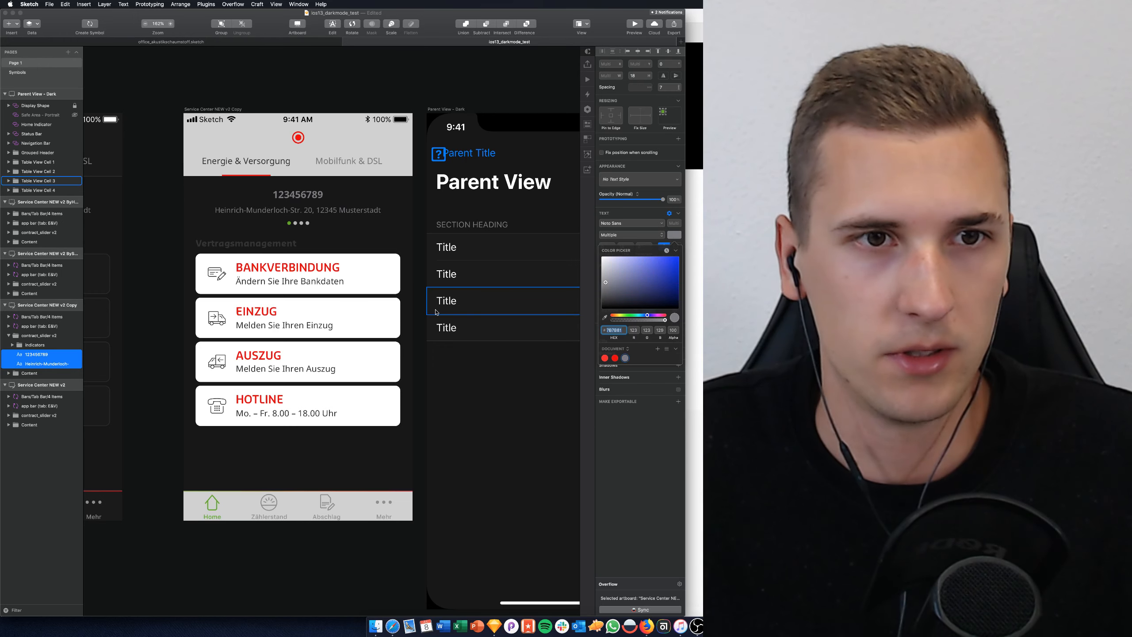
Apply the saved document grey #7B7B81 to the Vertragsmanagement heading in the Service Center NEW v2 Copy artboard
scroll(296, 209, left, 5)
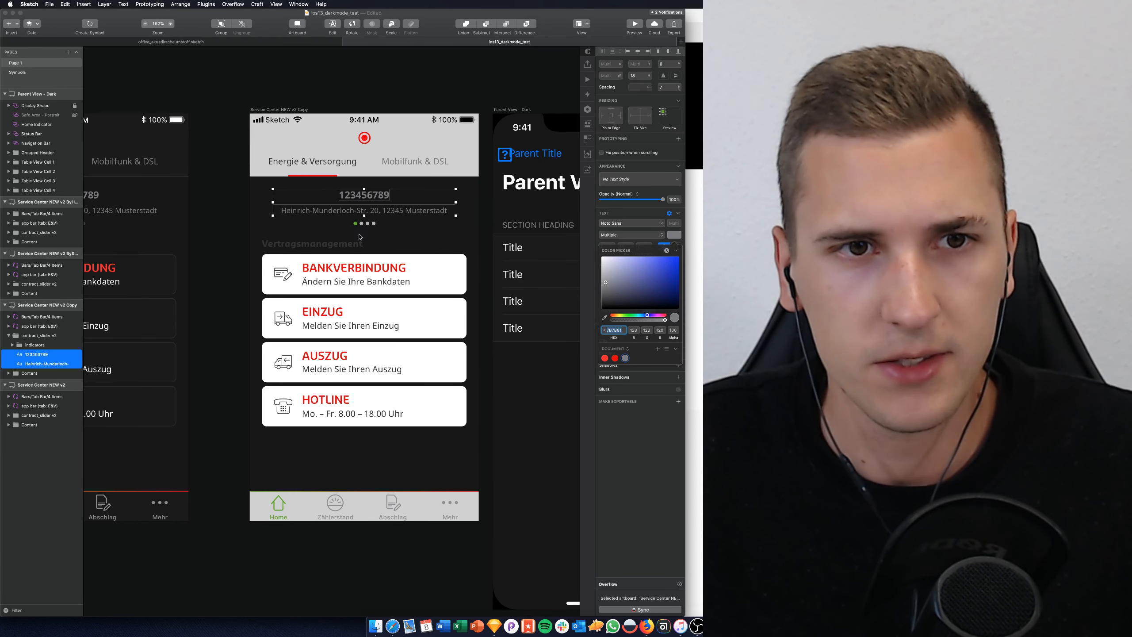
scroll(357, 226, up, 3)
scroll(357, 226, up, 5)
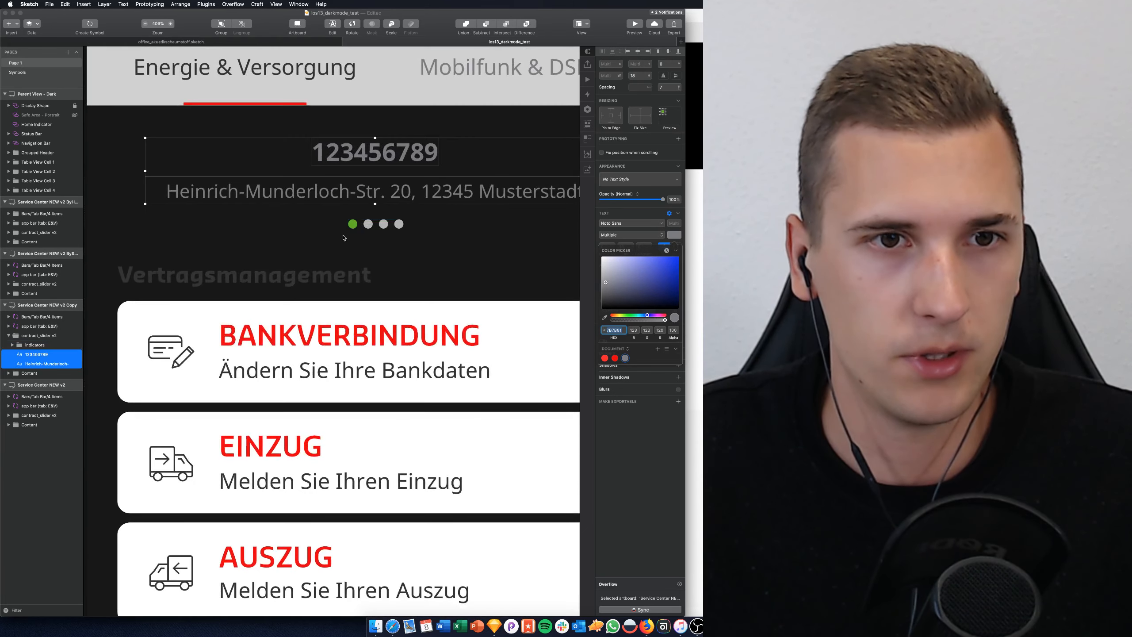
click(319, 275)
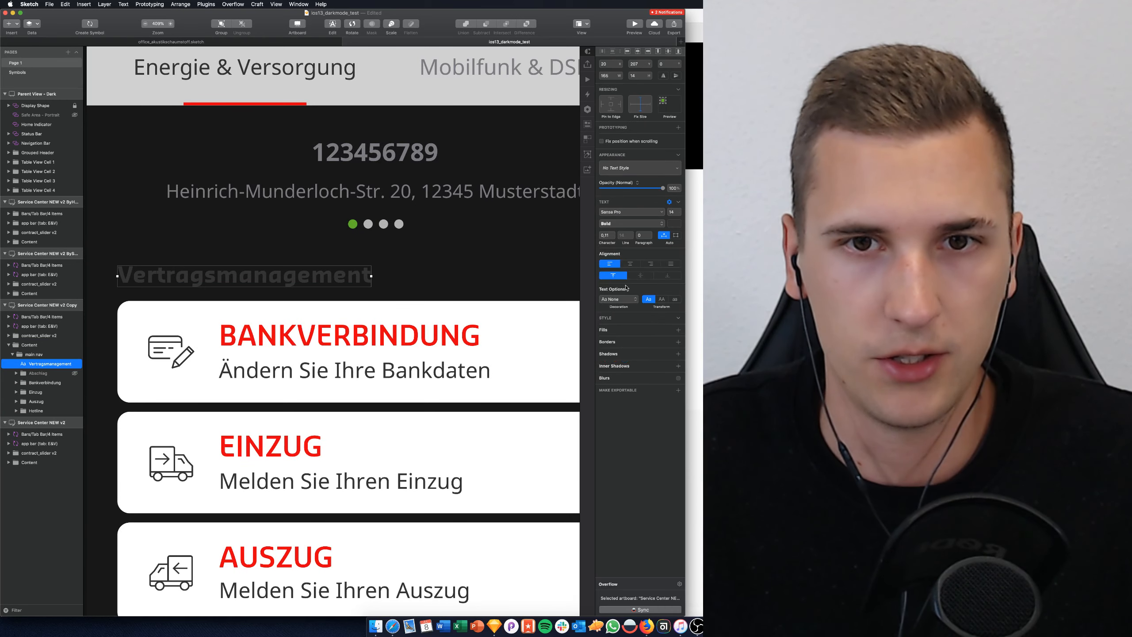
click(672, 223)
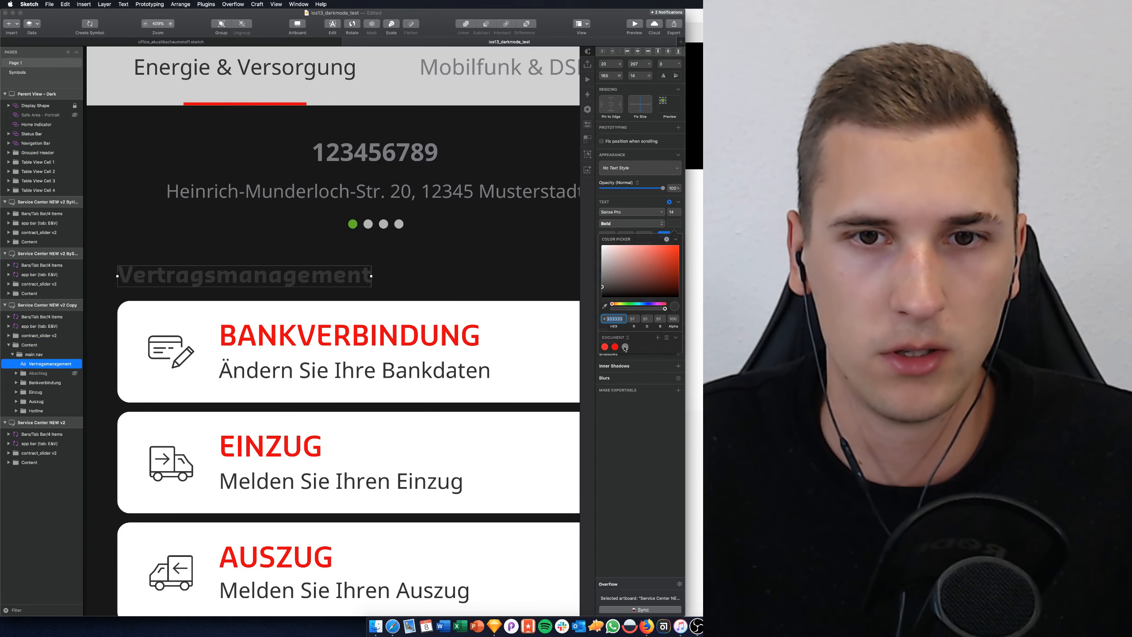
scroll(398, 255, down, 5)
scroll(398, 255, right, 1)
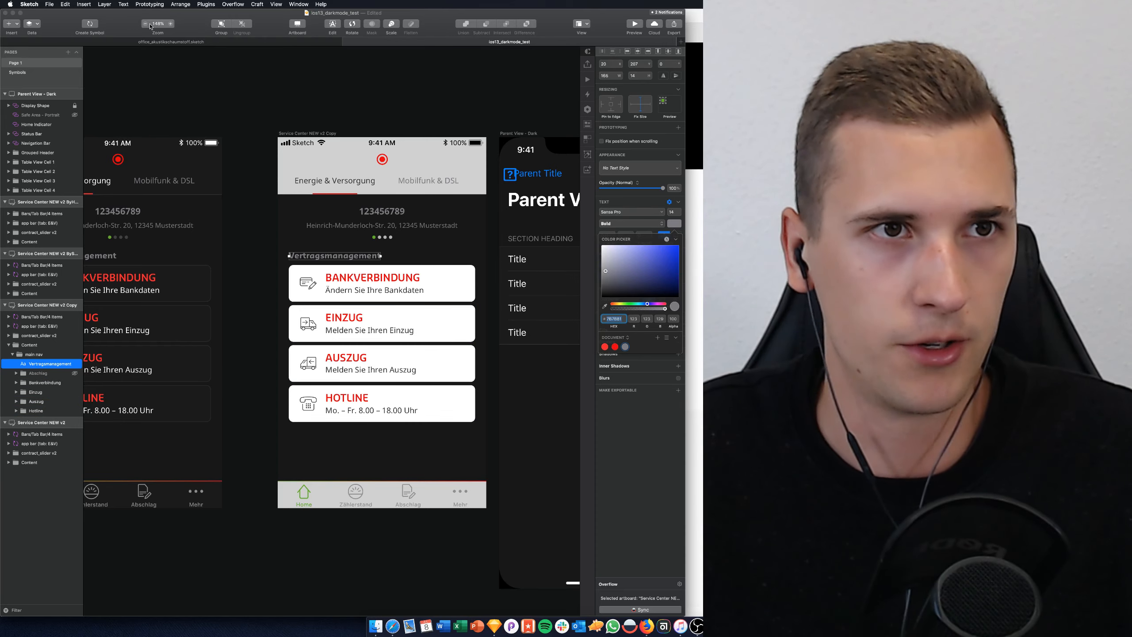
Launch the Contrast accessibility app and dismiss its welcome window
click(145, 24)
key(F4)
scroll(598, 360, right, 6)
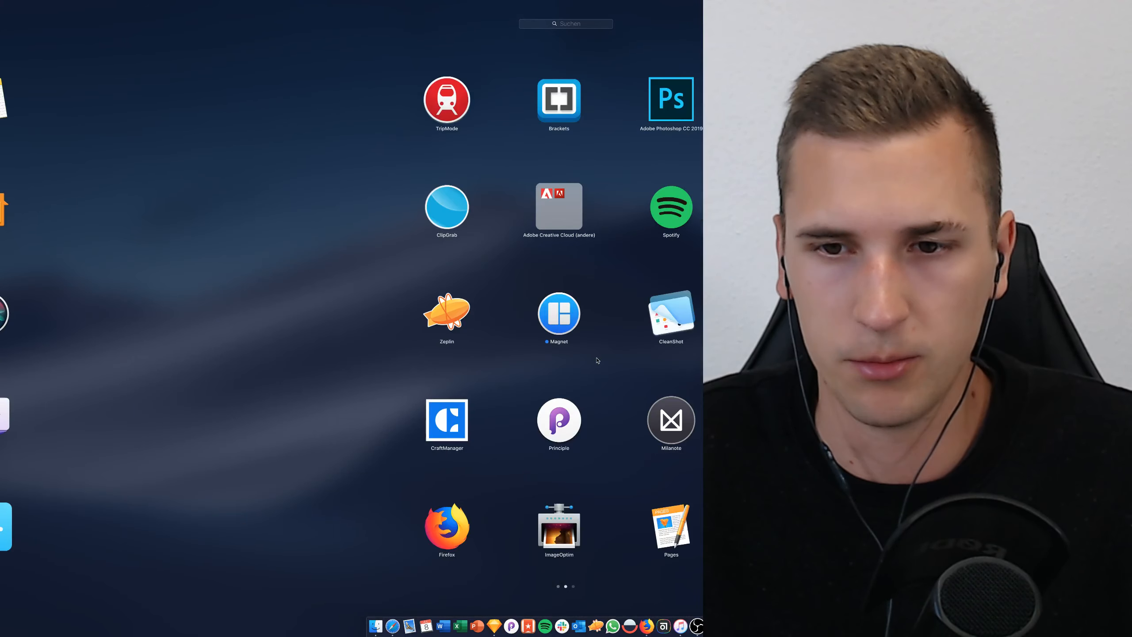
click(791, 100)
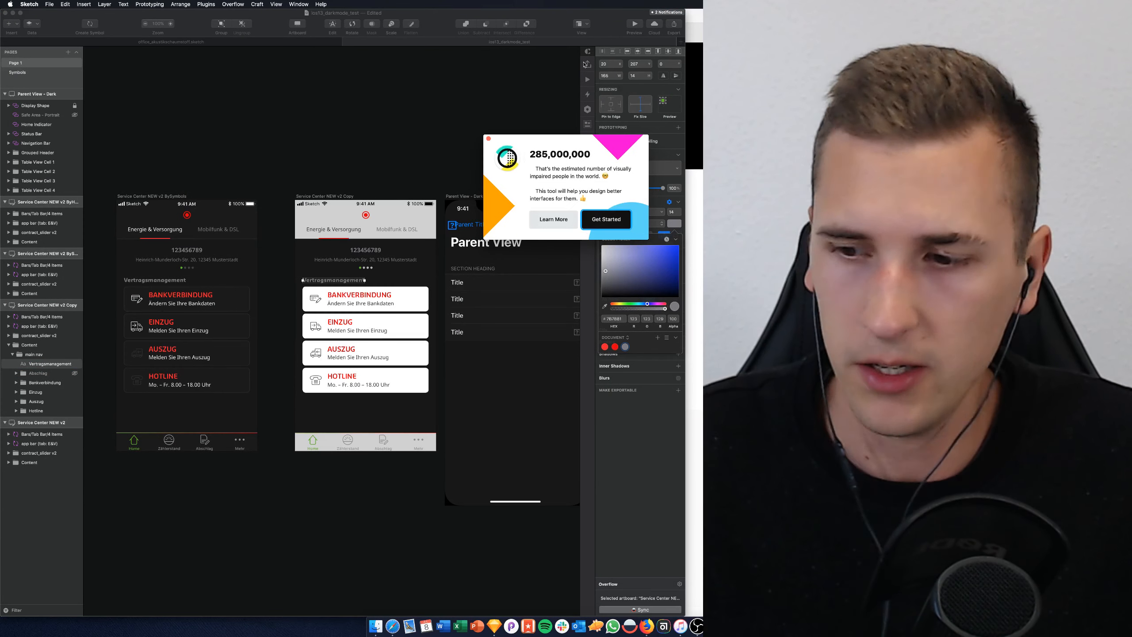
click(489, 139)
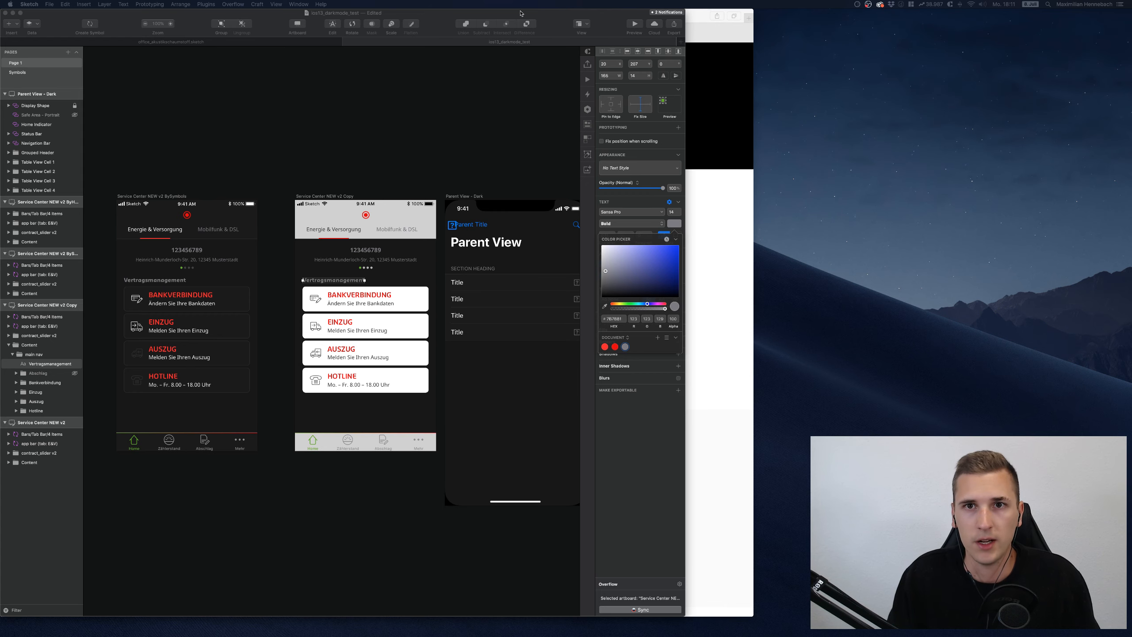
Enlarge the Sketch window to full width and bring the dark copy and the Parent View – Dark artboard into view
click(681, 21)
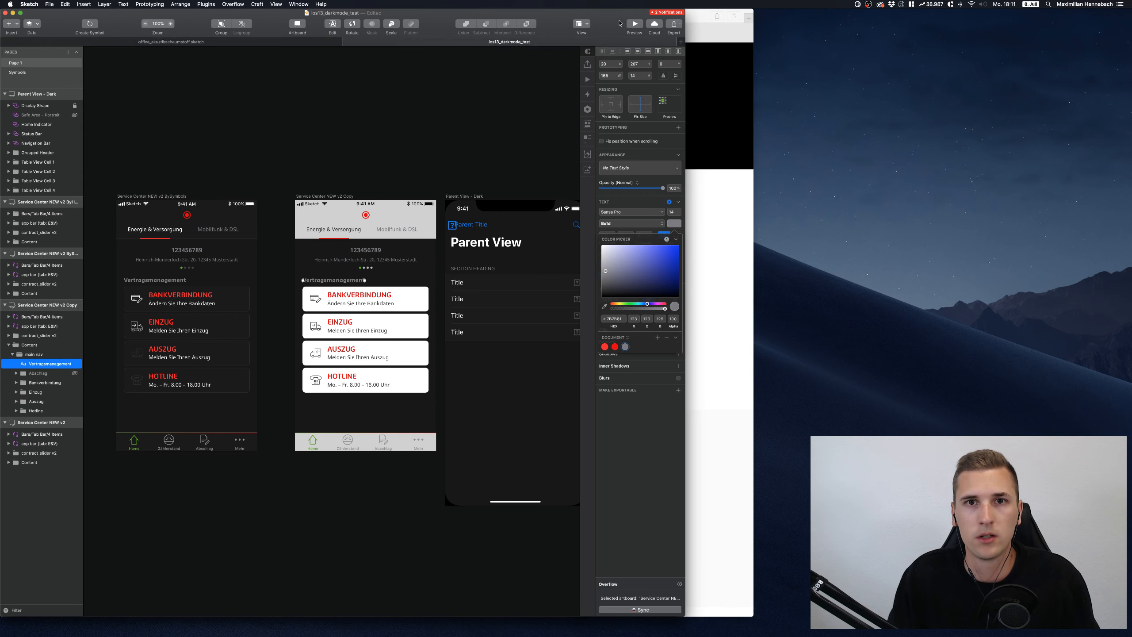
double_click(681, 21)
scroll(586, 87, left, 4)
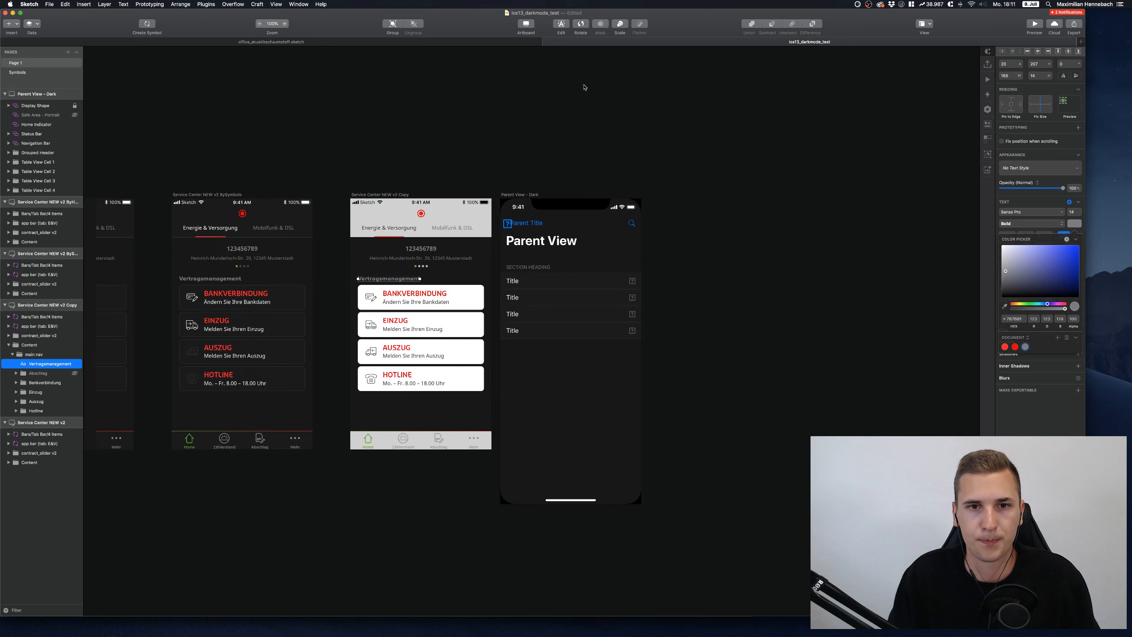
scroll(586, 87, up, 3)
scroll(586, 87, down, 2)
scroll(585, 87, left, 1)
scroll(586, 88, down, 1)
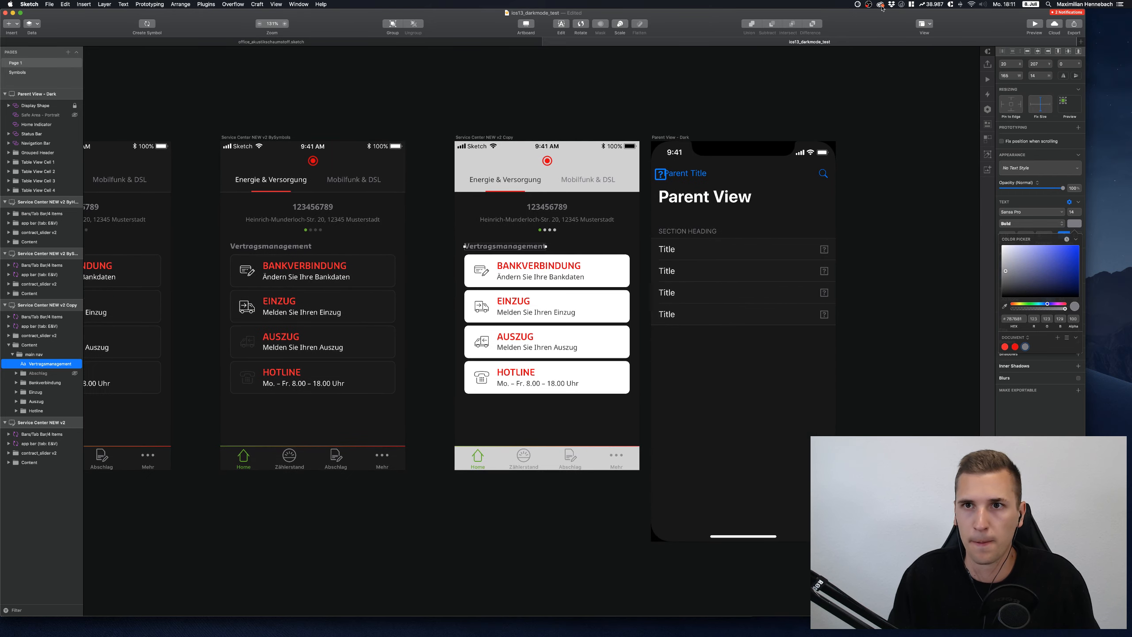
Measure the contrast between the copy's #171717 background and its grey contract number text with Contrast
click(857, 5)
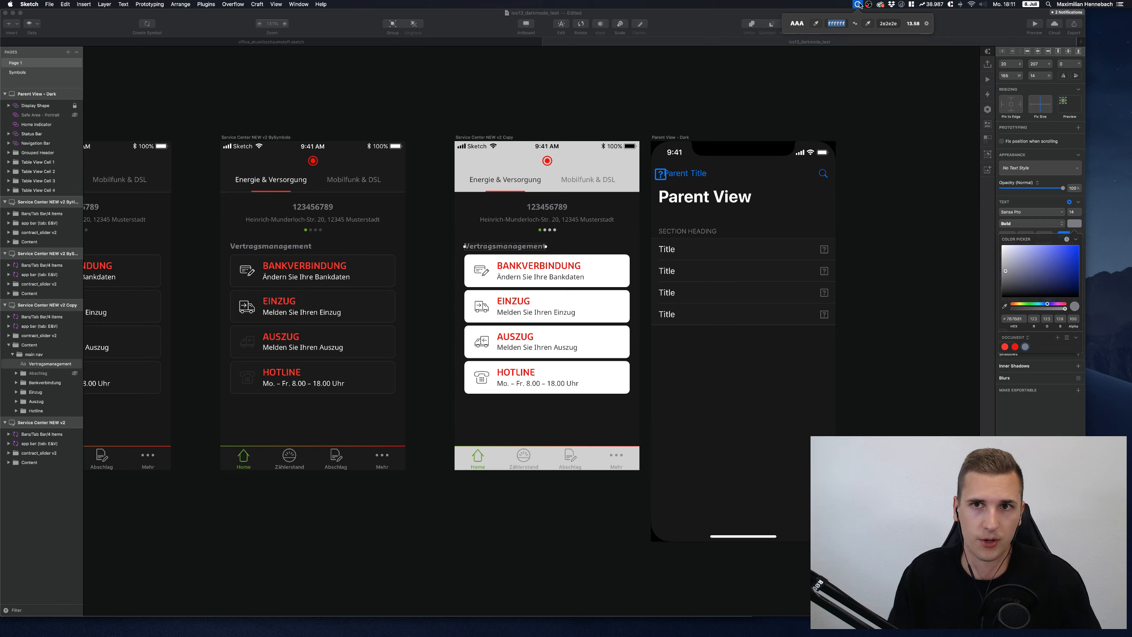
click(815, 23)
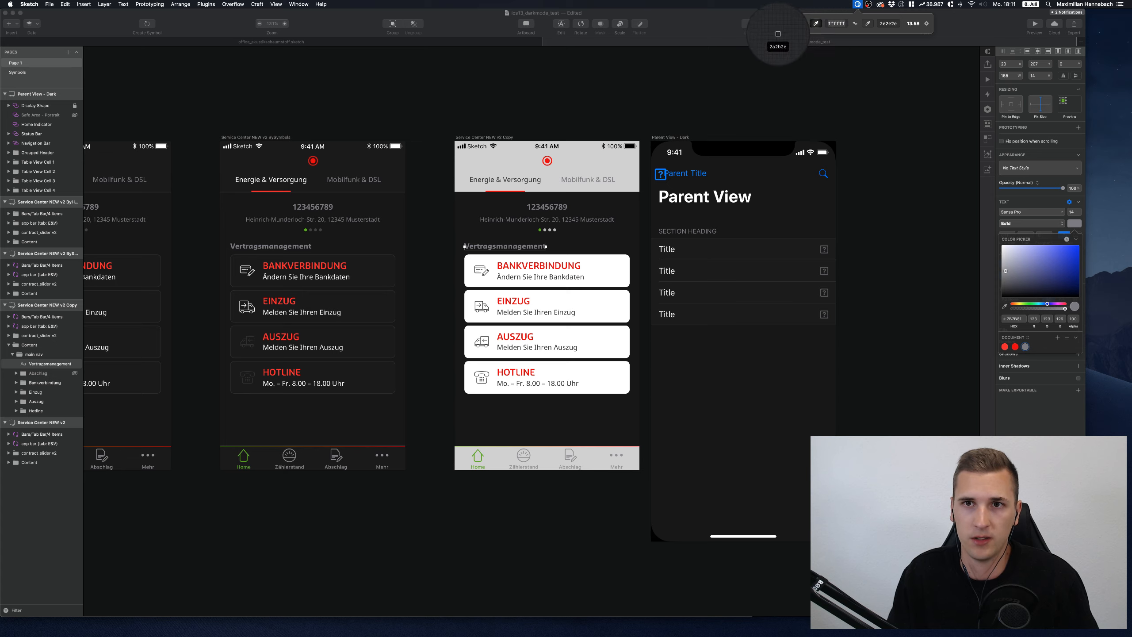
click(513, 244)
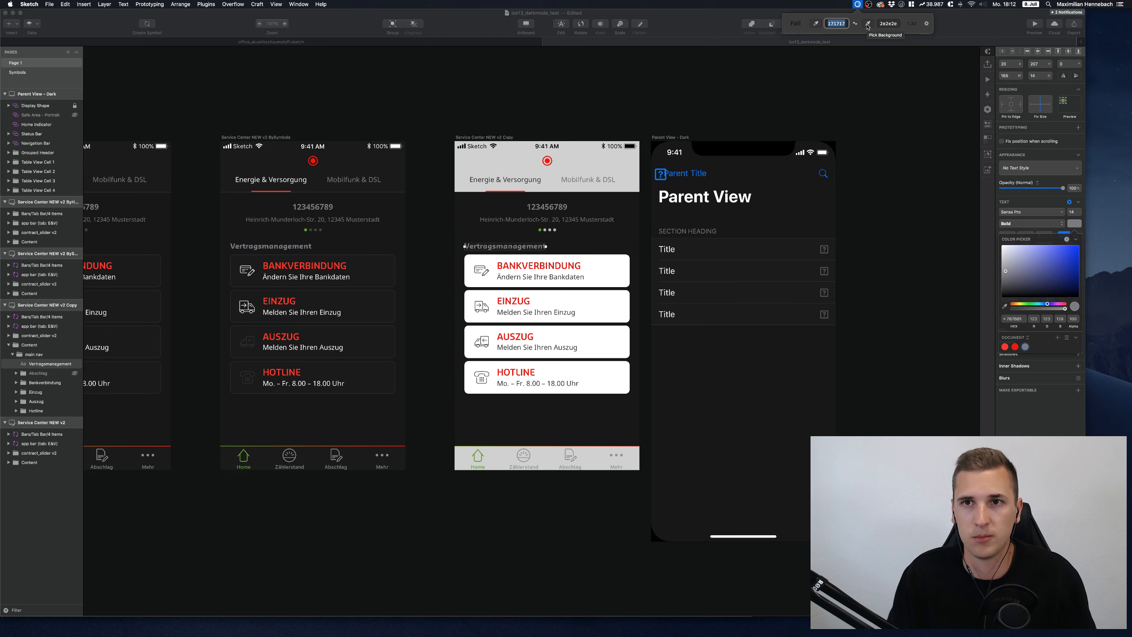
click(868, 25)
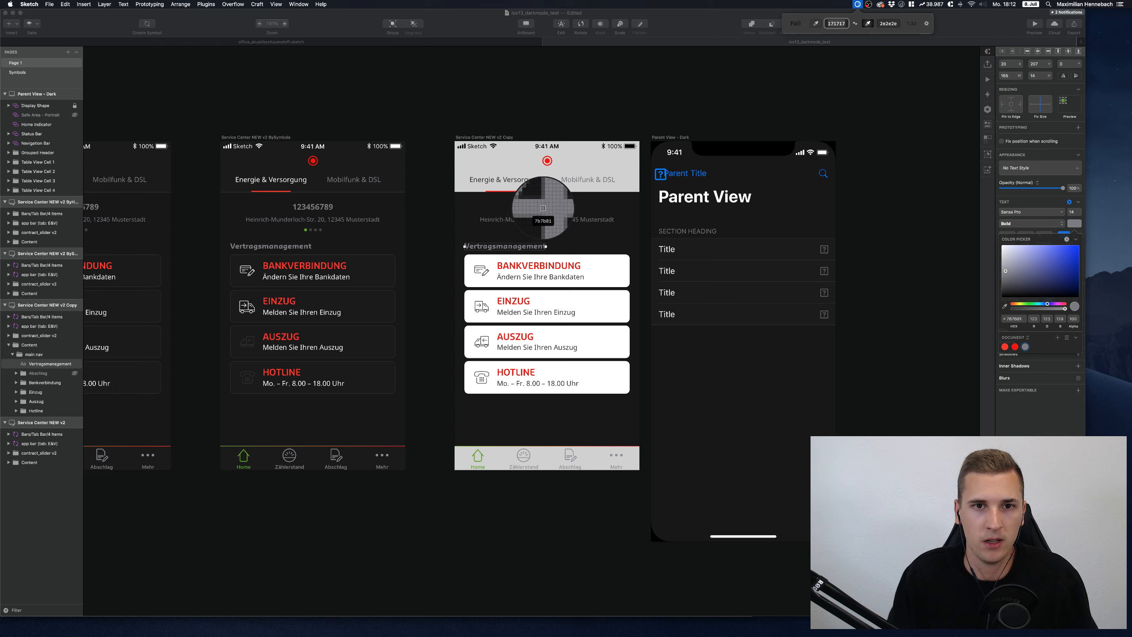
click(542, 208)
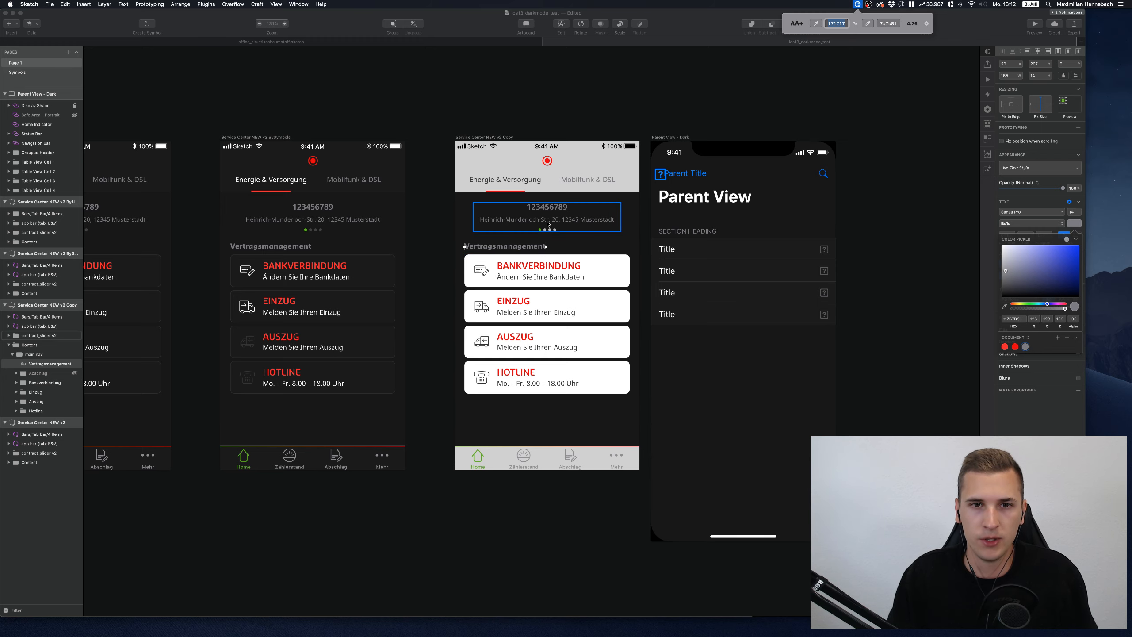
Measure the contrast of the green and the grey page indicator dots against the #171717 background
scroll(513, 205, up, 5)
scroll(535, 257, up, 5)
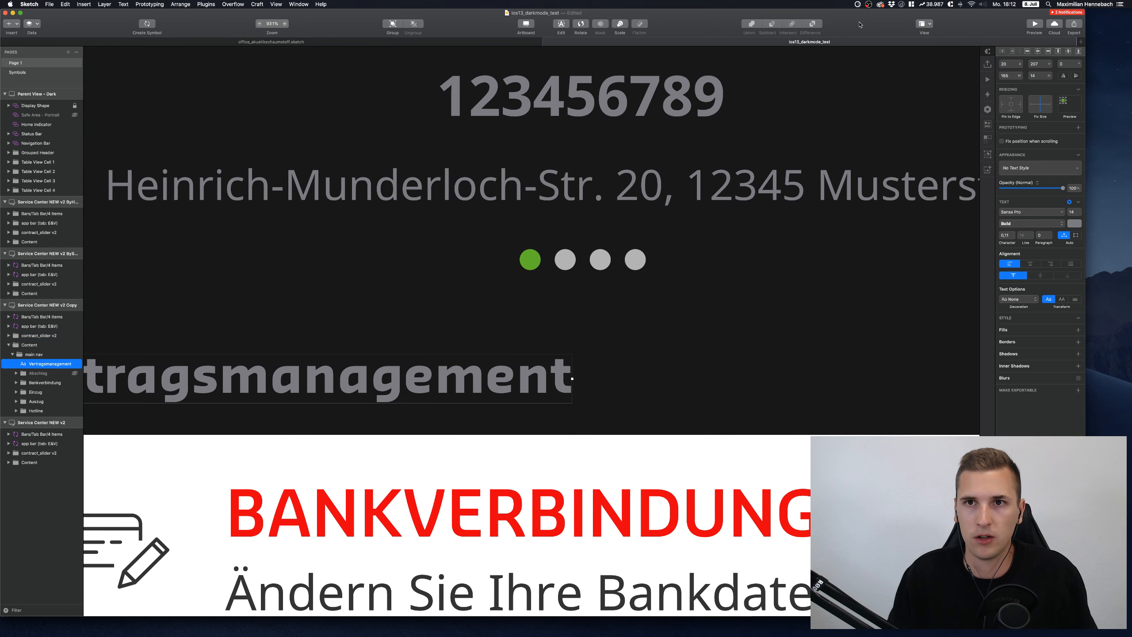
click(857, 4)
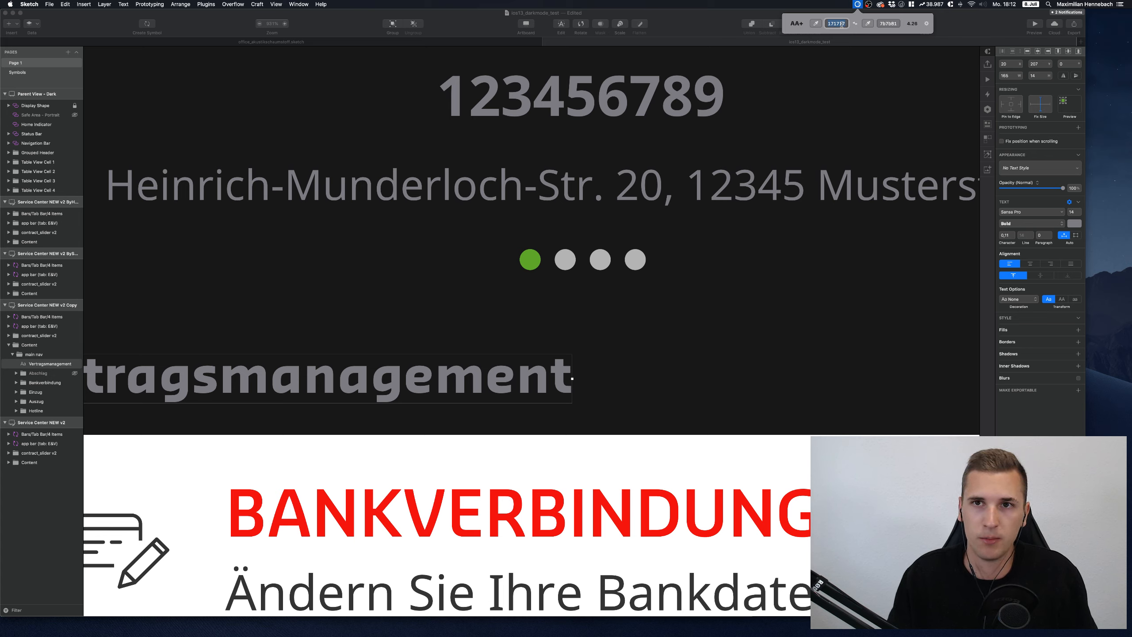
click(868, 25)
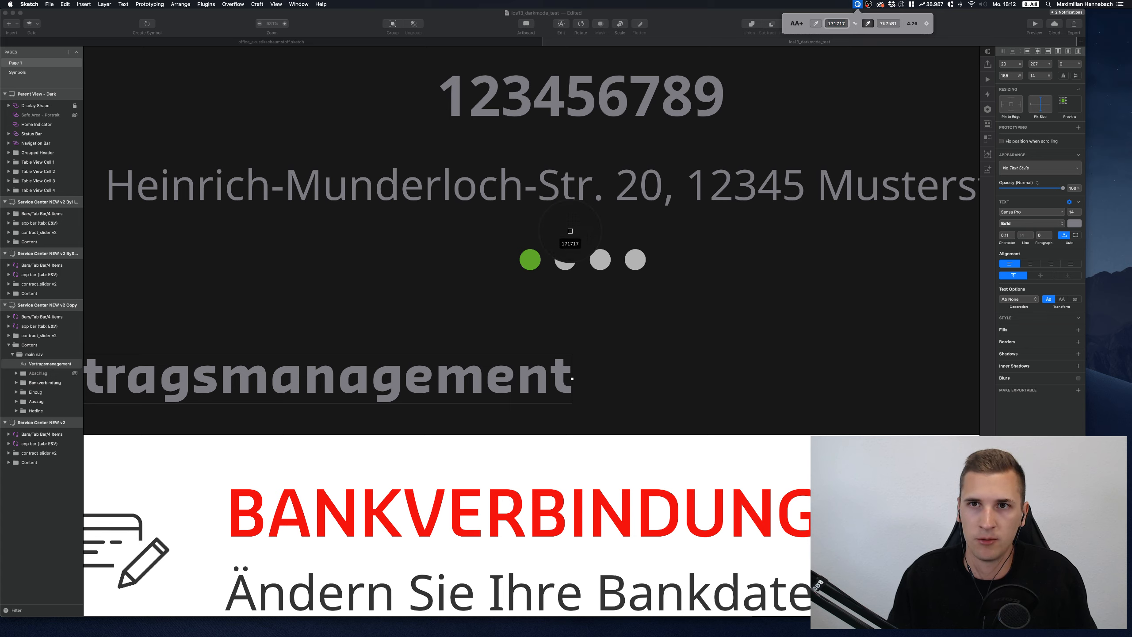
click(531, 255)
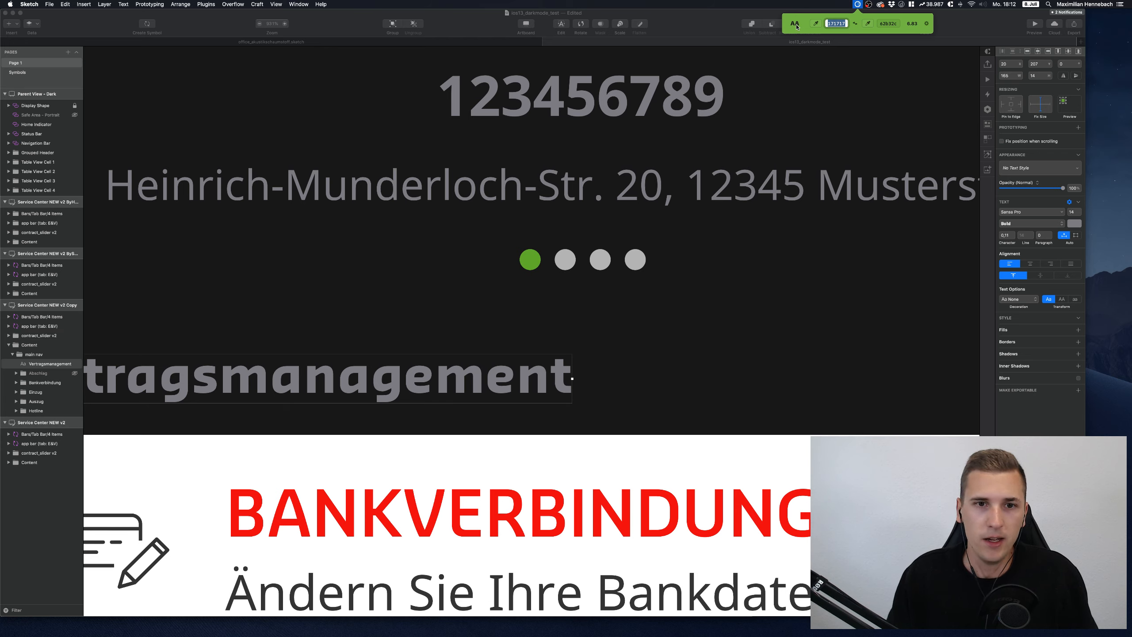
click(868, 23)
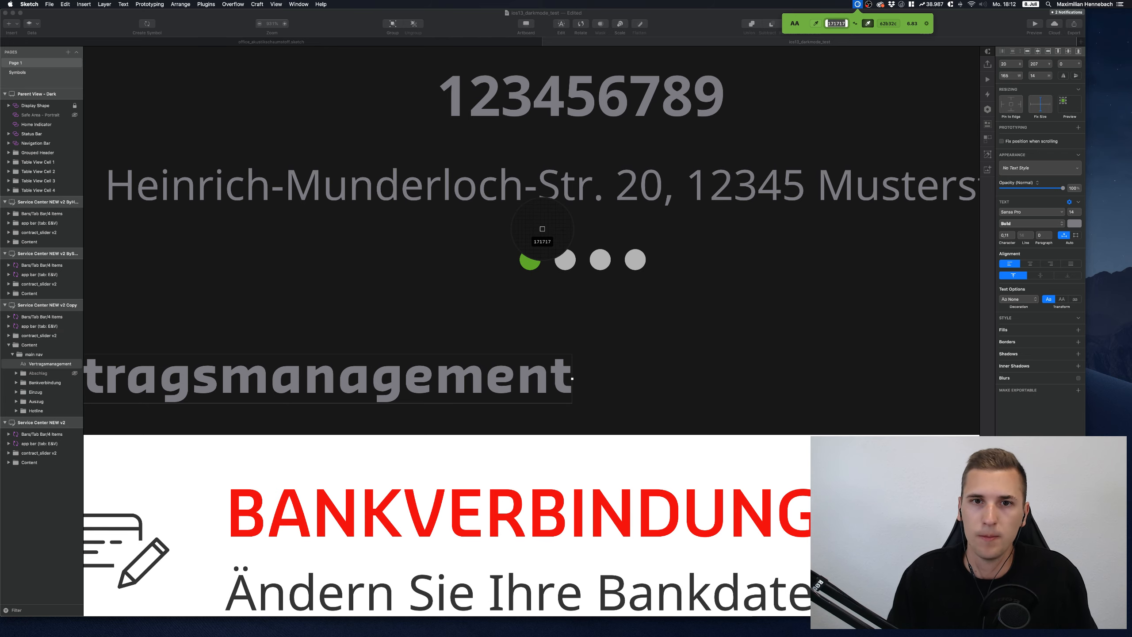
click(560, 261)
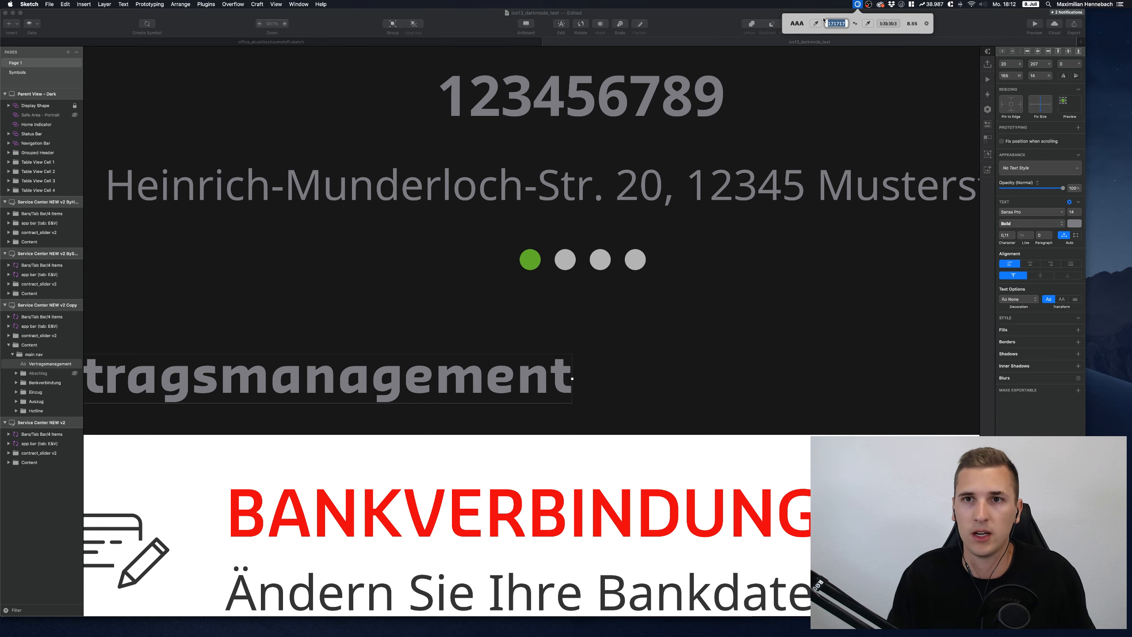
scroll(585, 153, right, 2)
scroll(585, 153, up, 2)
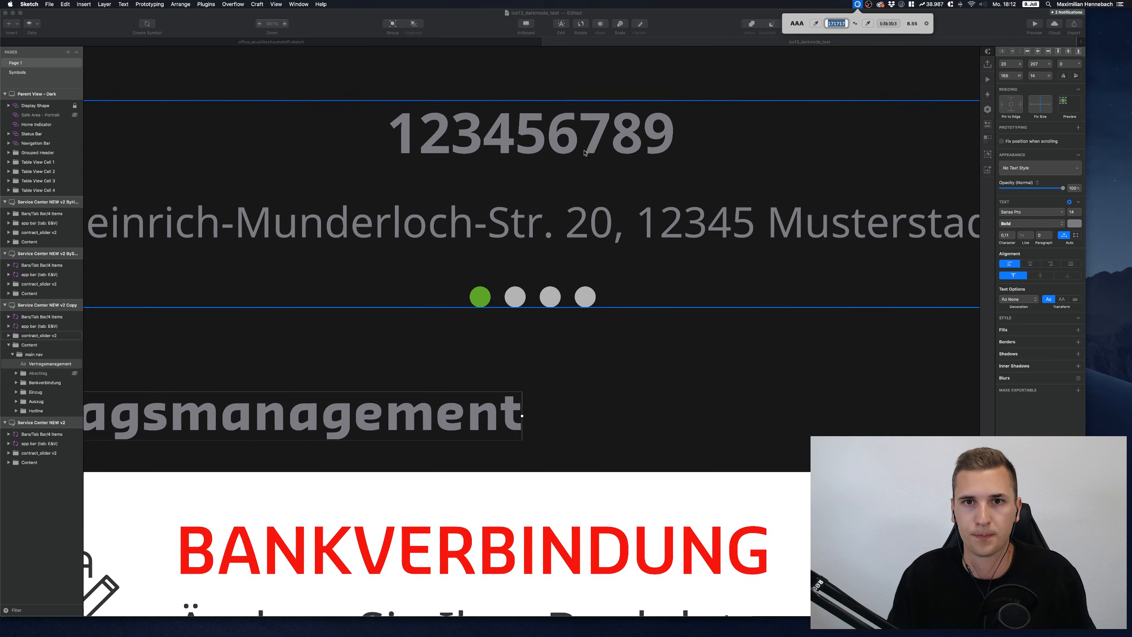
View the About information of the Contrast app and close it
click(655, 86)
click(655, 86)
scroll(655, 86, down, 6)
scroll(654, 87, up, 5)
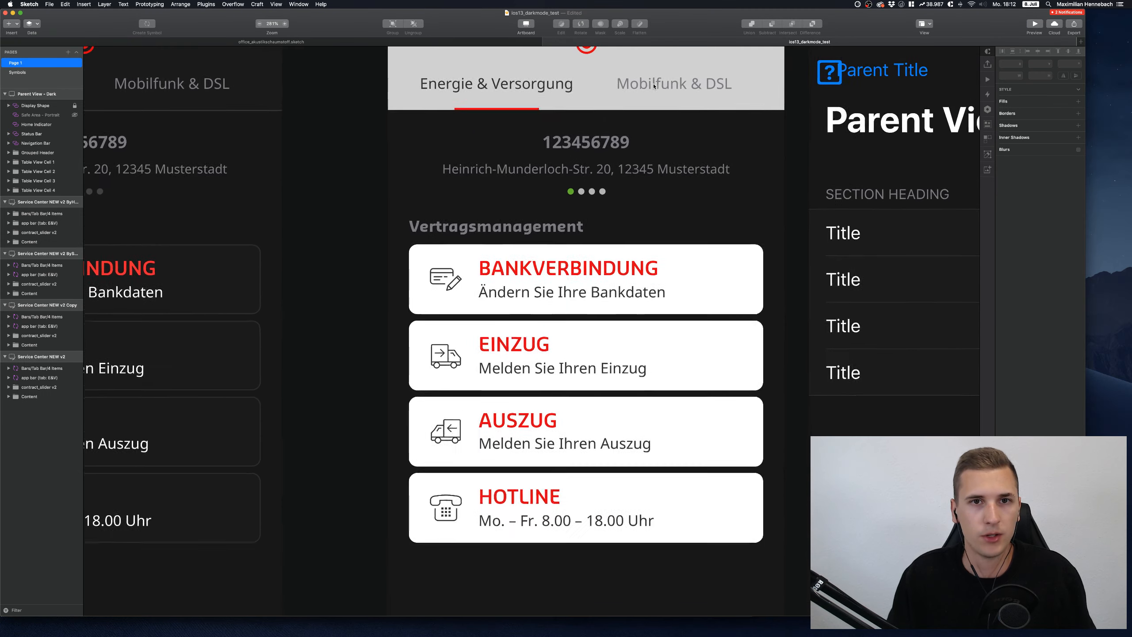
scroll(655, 86, down, 1)
scroll(655, 86, right, 1)
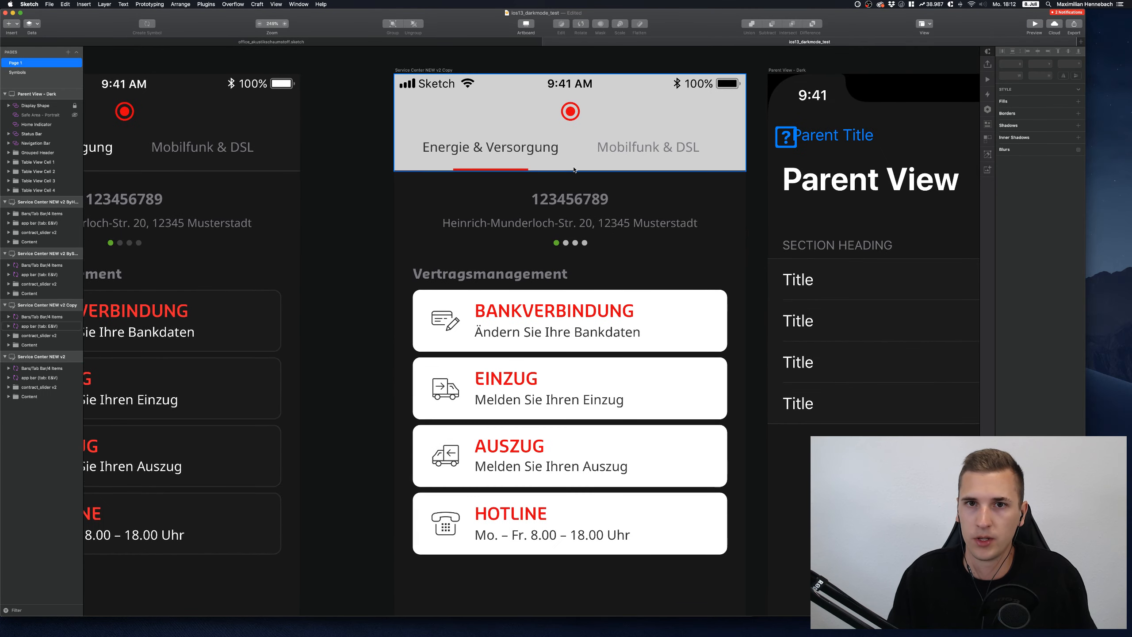
click(856, 4)
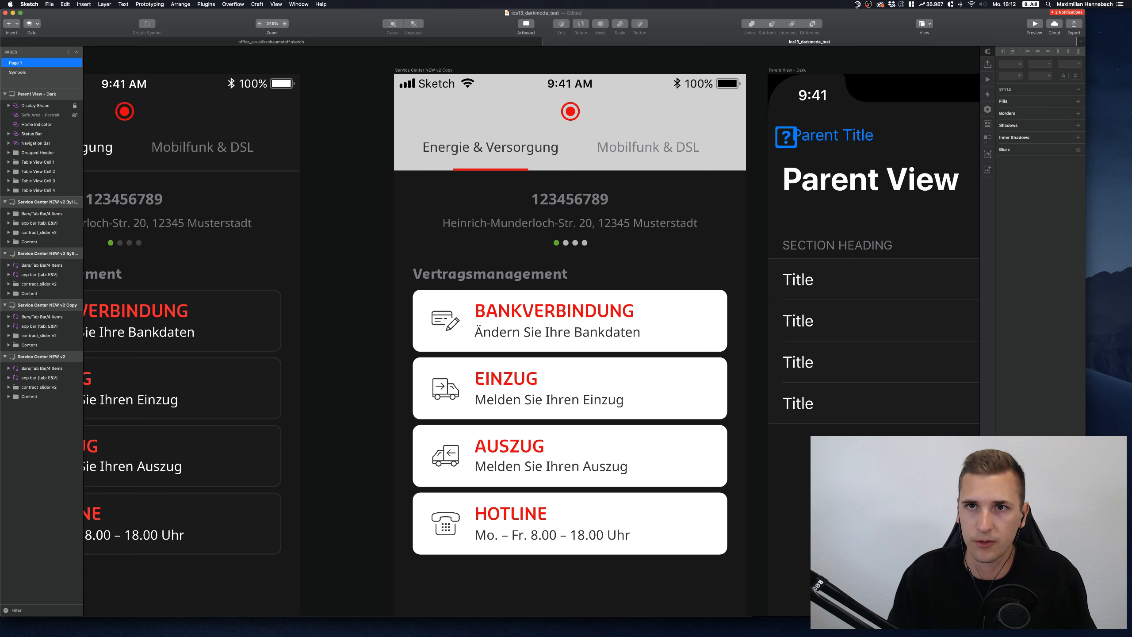
click(927, 23)
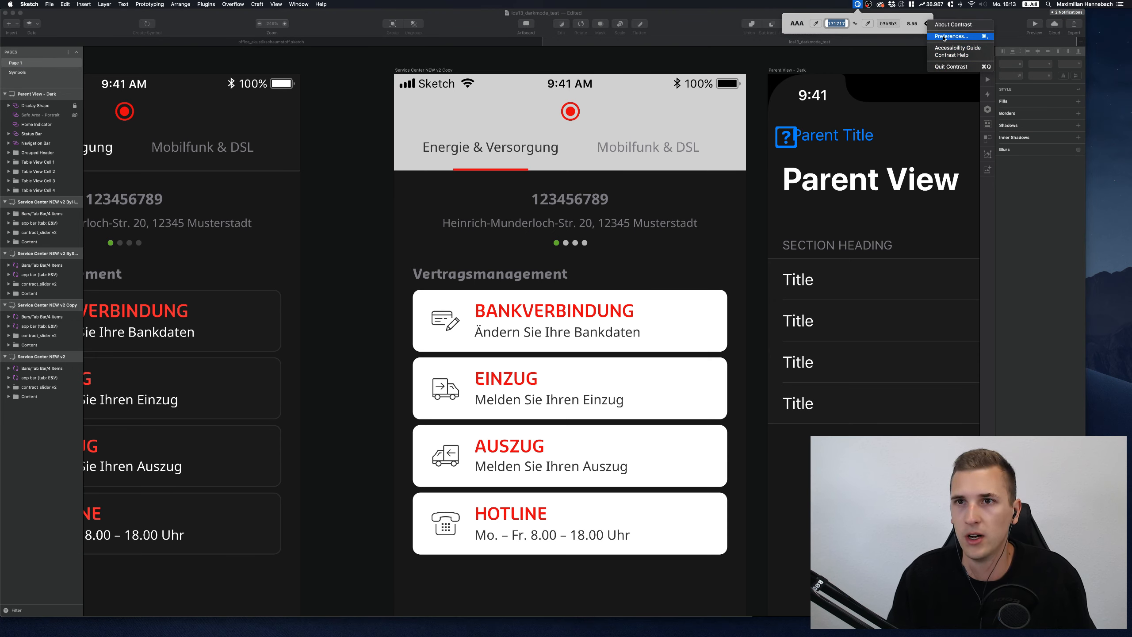
click(953, 24)
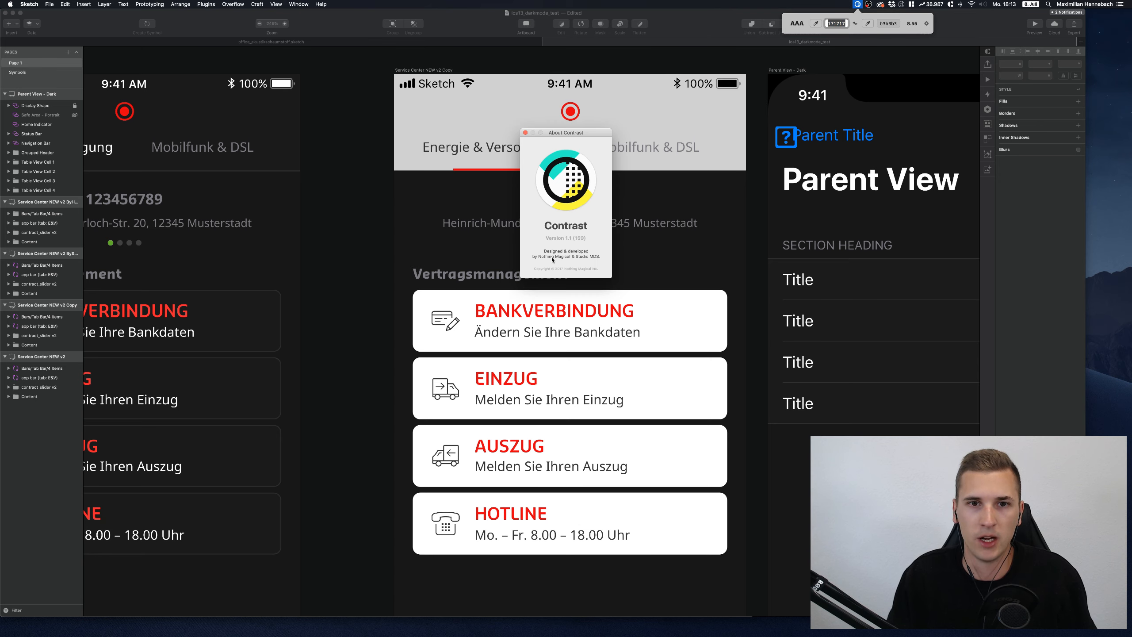
click(525, 132)
click(468, 205)
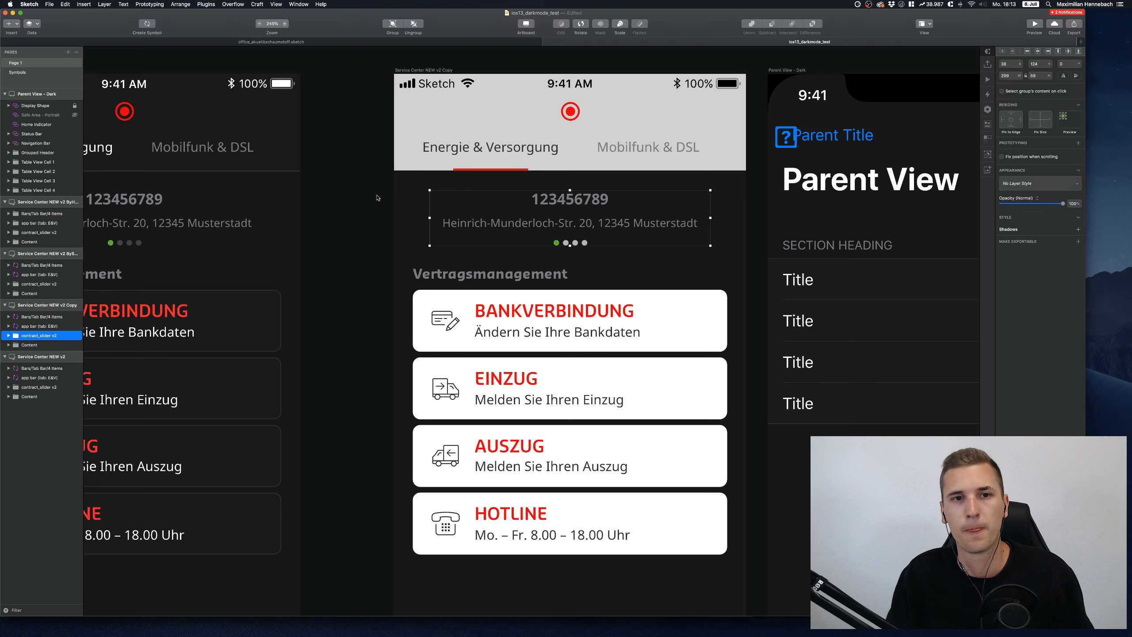
scroll(377, 197, down, 5)
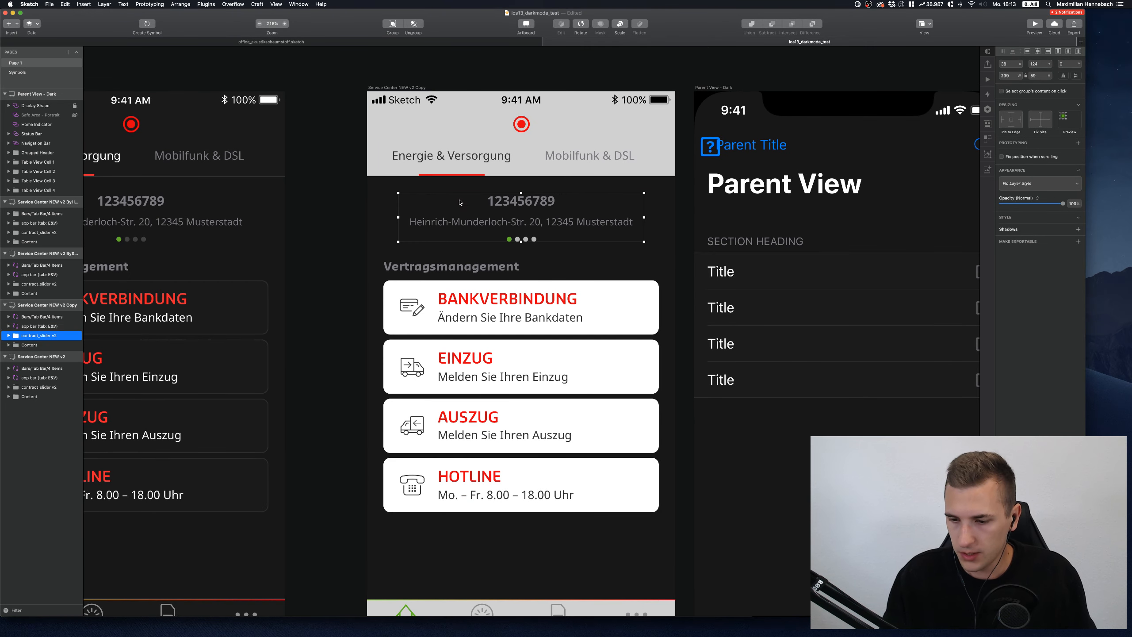
click(415, 117)
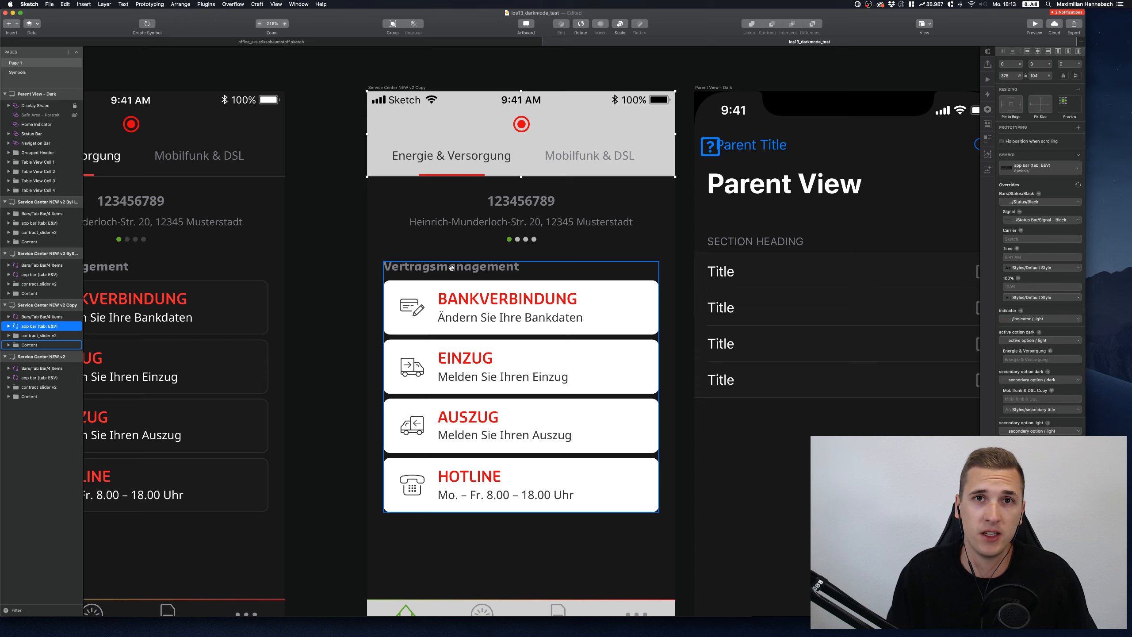
scroll(452, 270, left, 3)
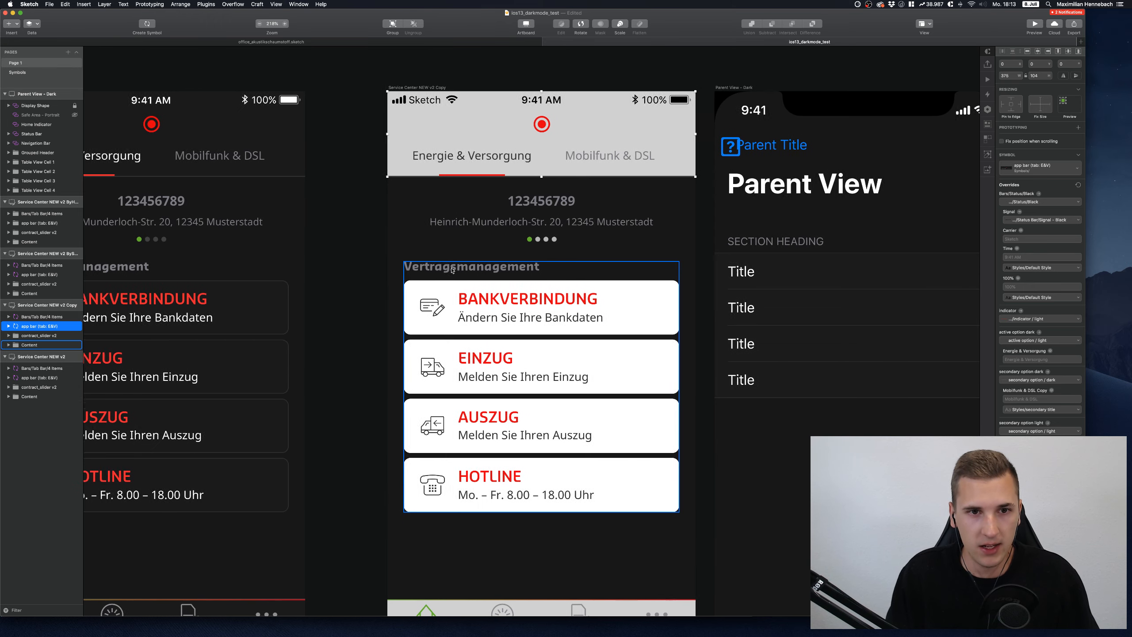
click(499, 270)
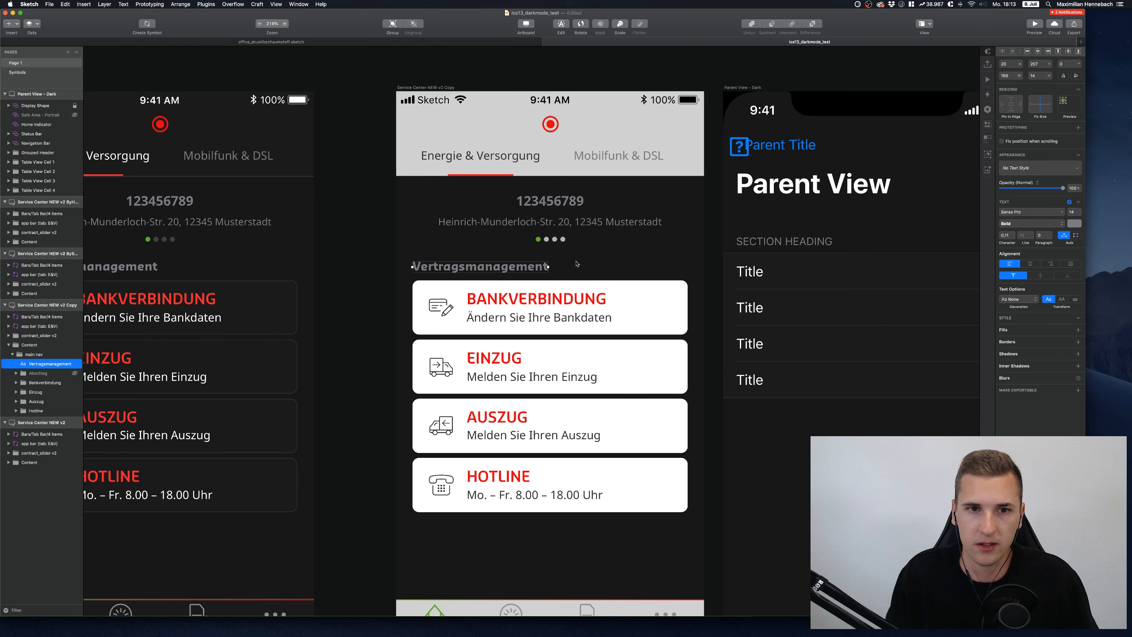
Create a new text style named "client_id dark" from the contract number text on the dark copy
double_click(557, 204)
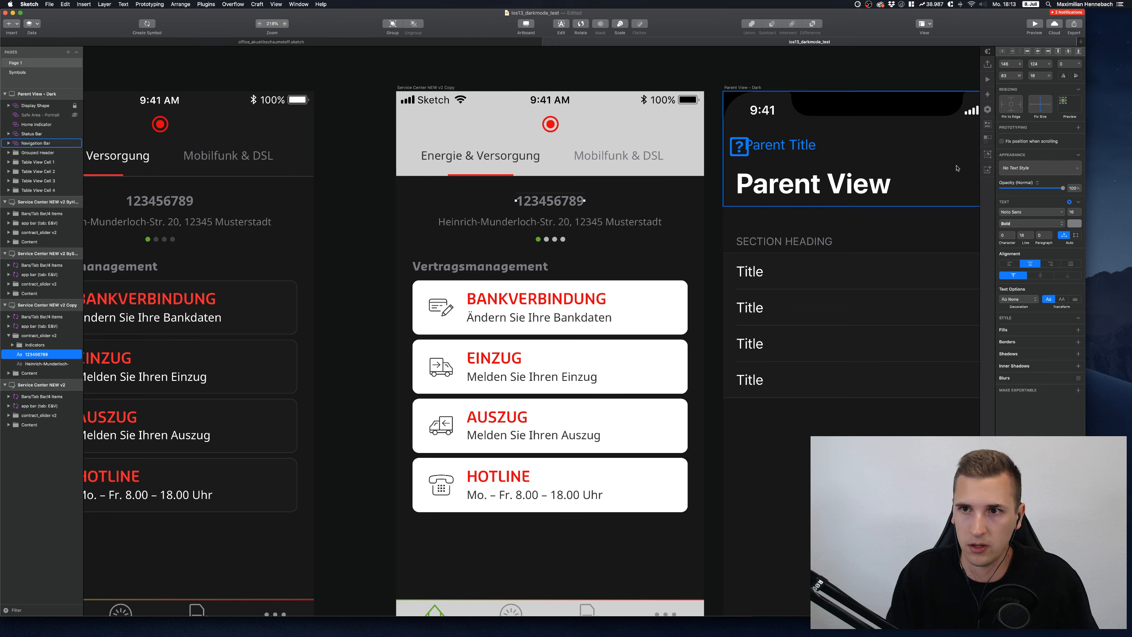
click(1022, 168)
click(1021, 176)
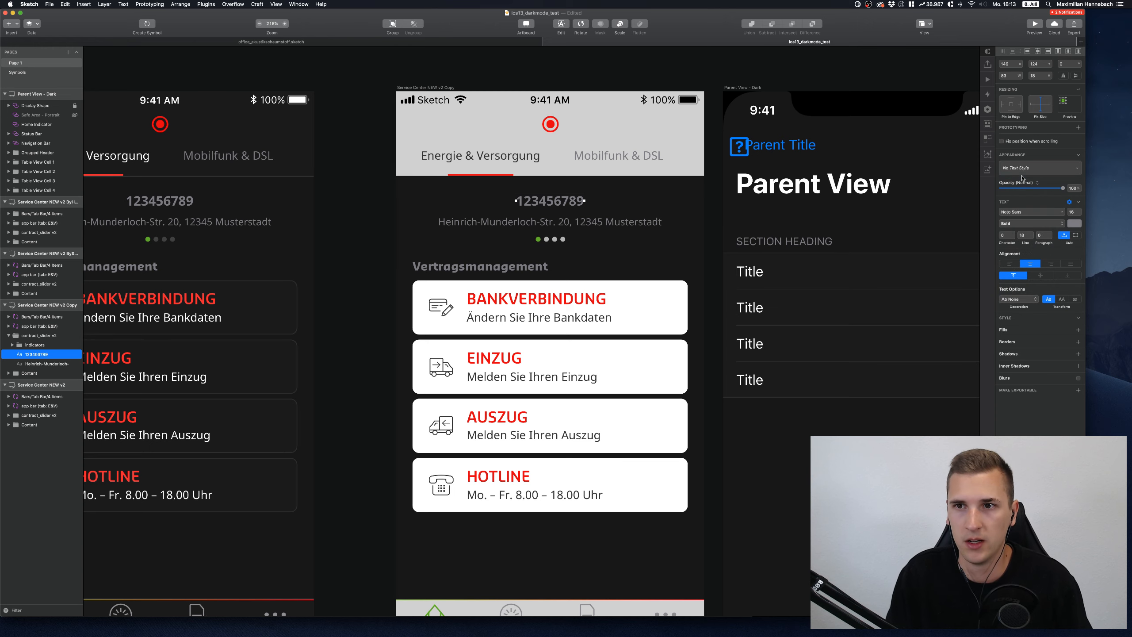
text(d)
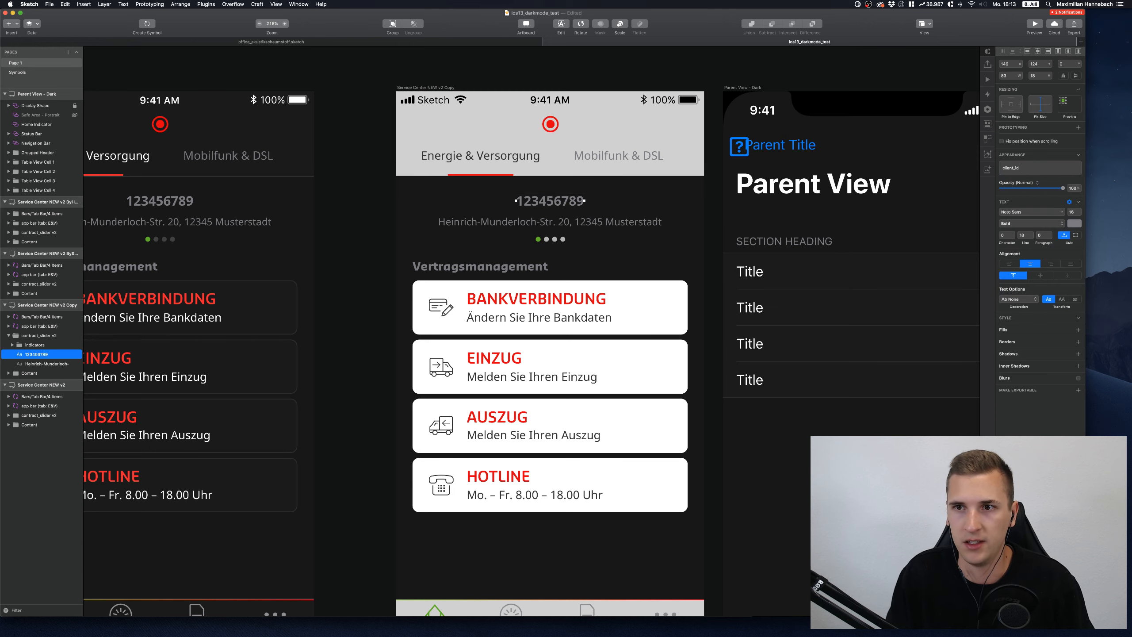
text(ark)
key(Return)
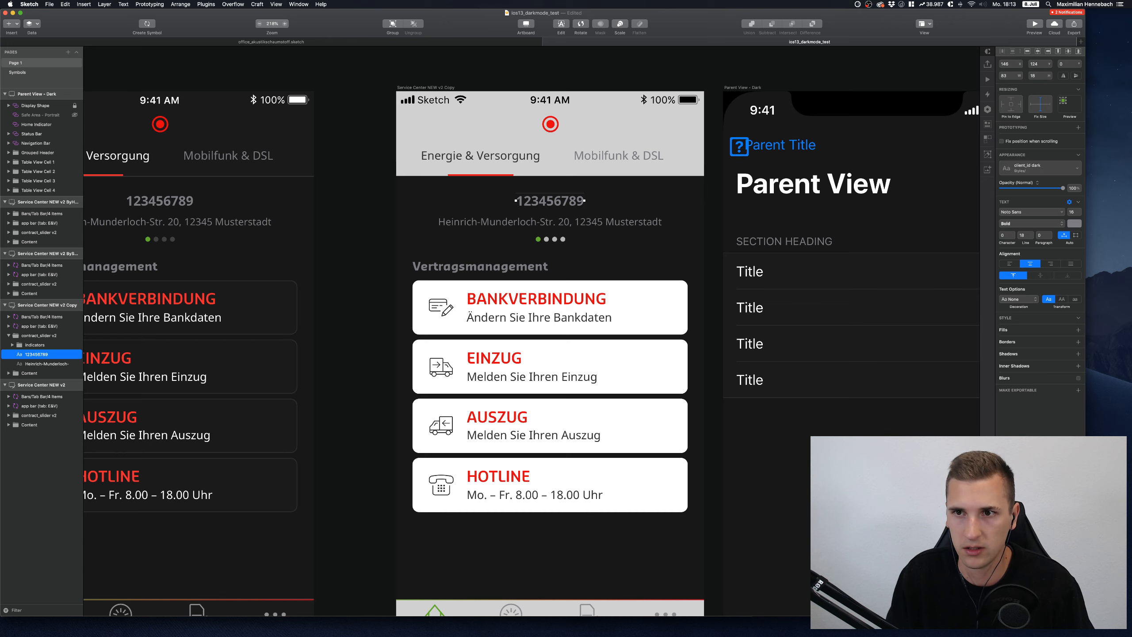
Create a new text style named "client address" from the address line below the contract number
shift+click(494, 221)
click(506, 223)
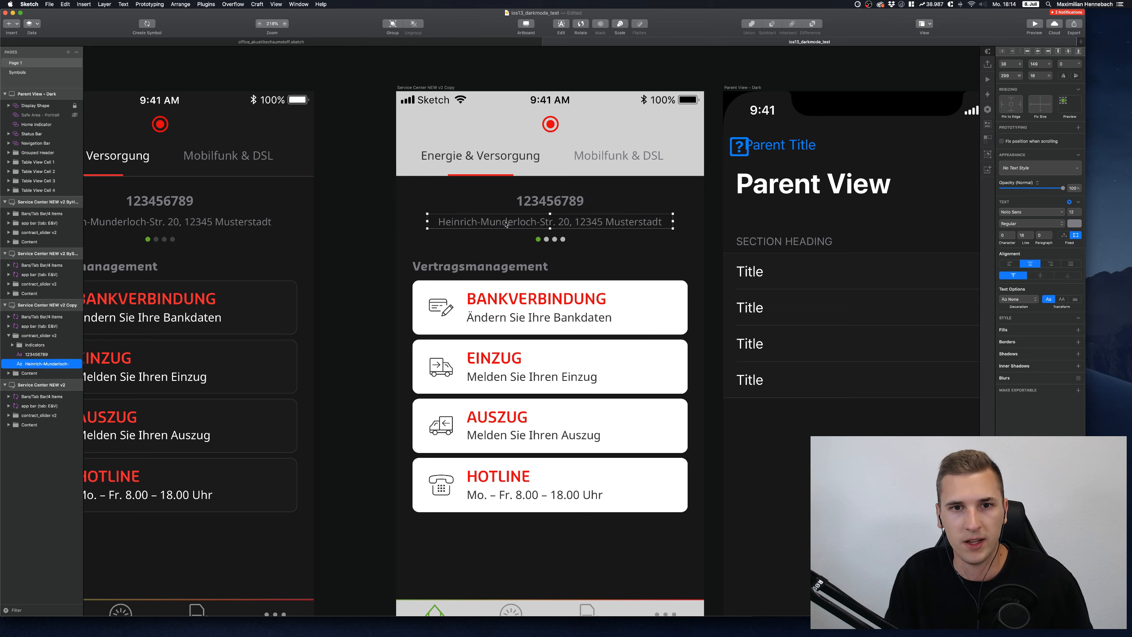
click(1017, 169)
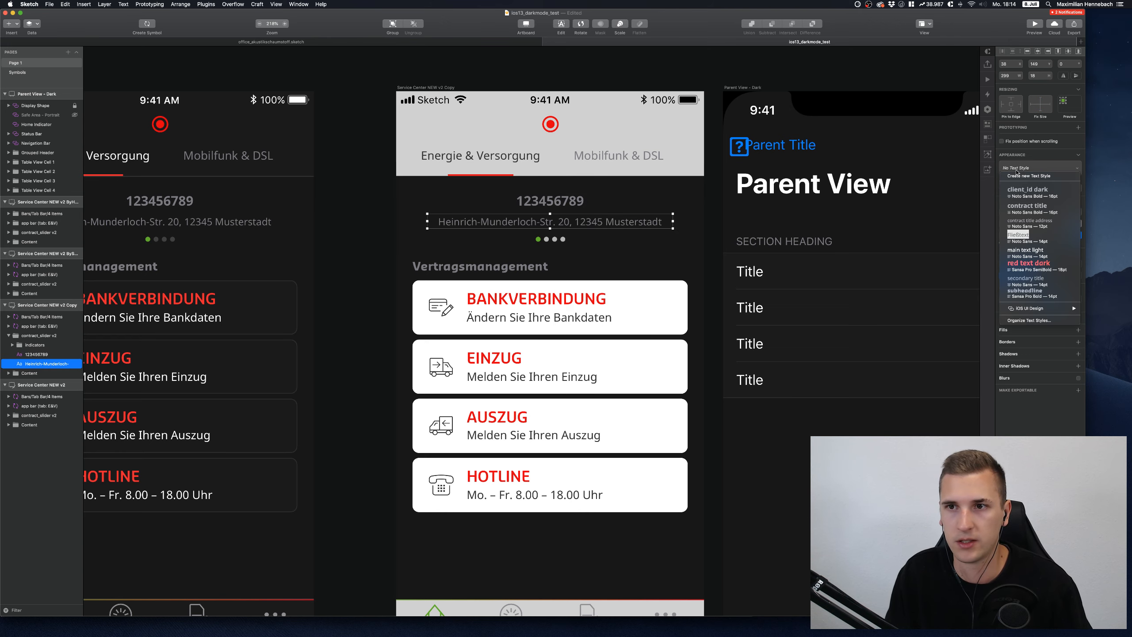
click(1017, 175)
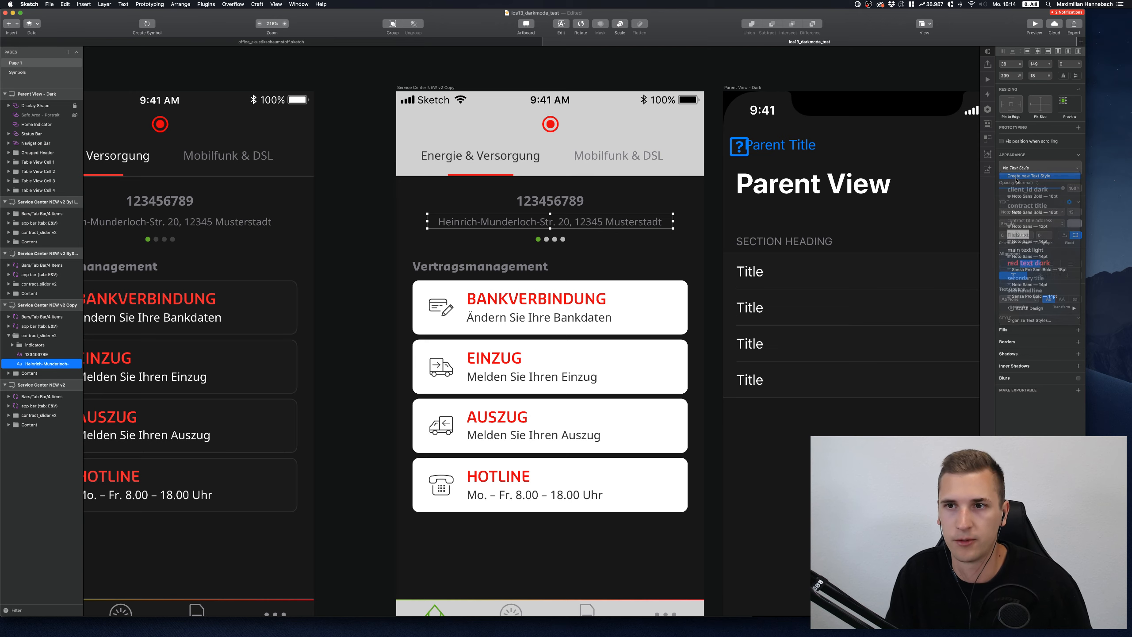
text(client)
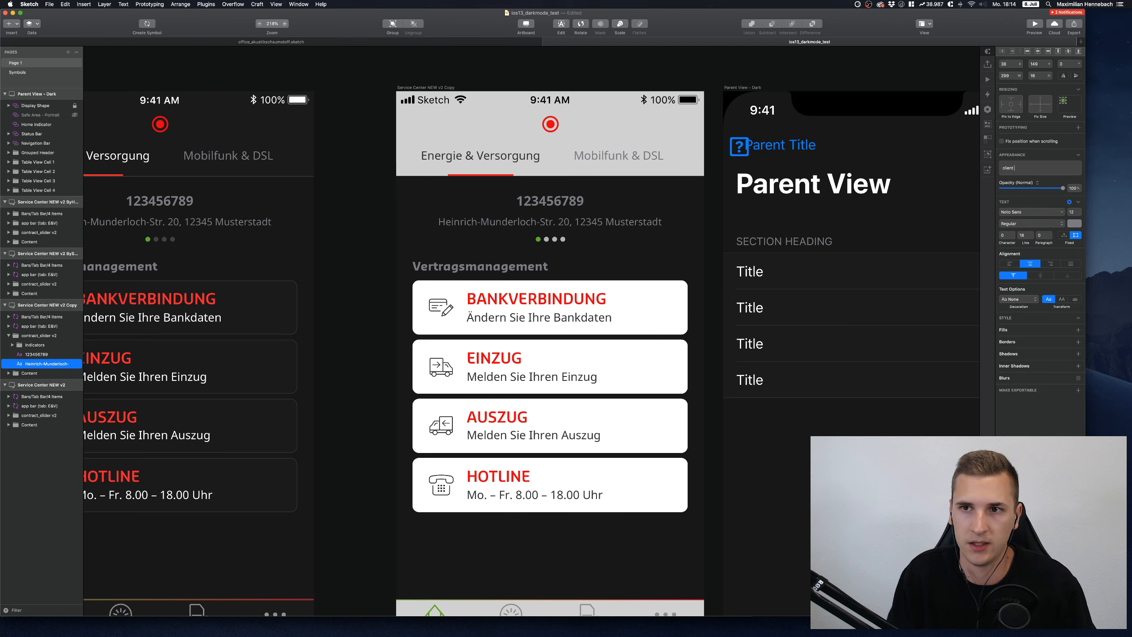
key(Return)
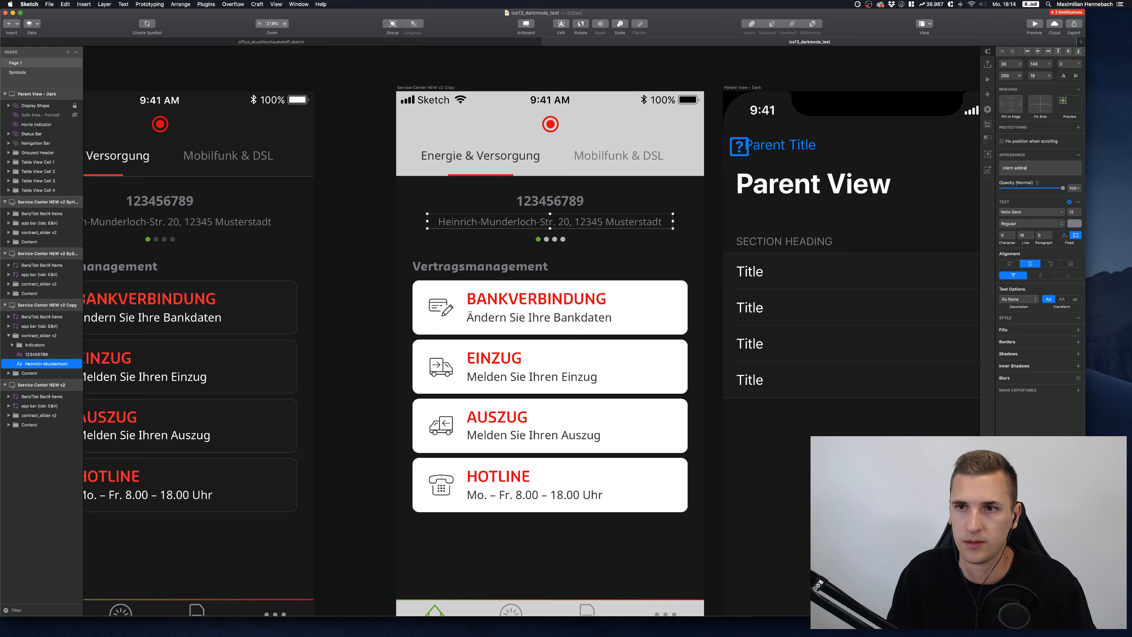
text(ient address)
key(Return)
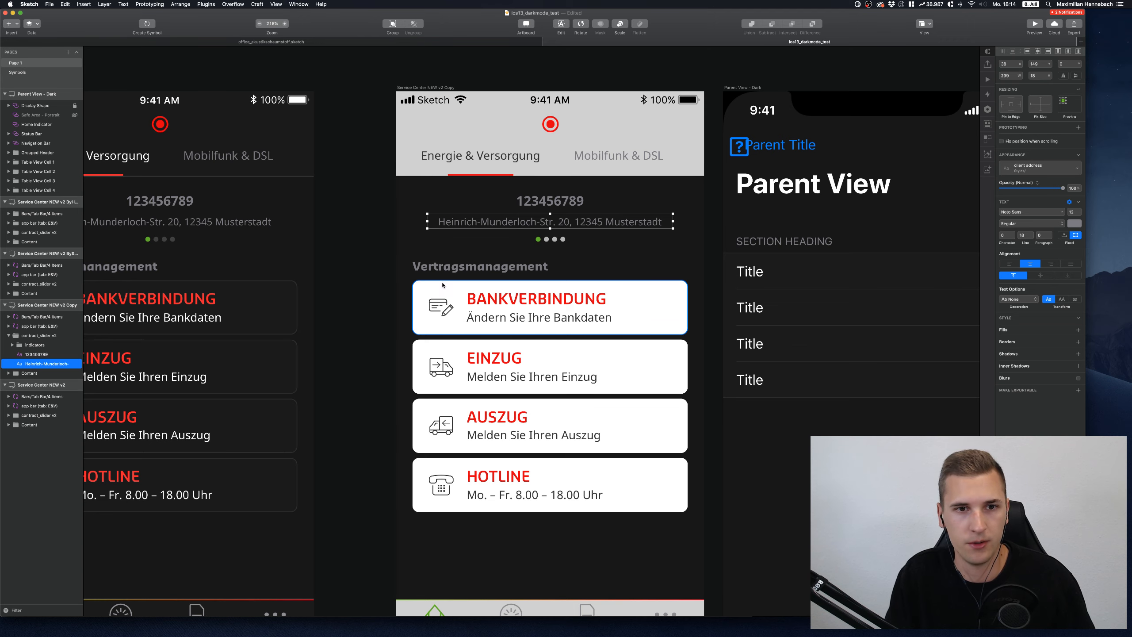
Create a new text style named "headline dark" from the Vertragsmanagement heading
click(381, 340)
click(475, 267)
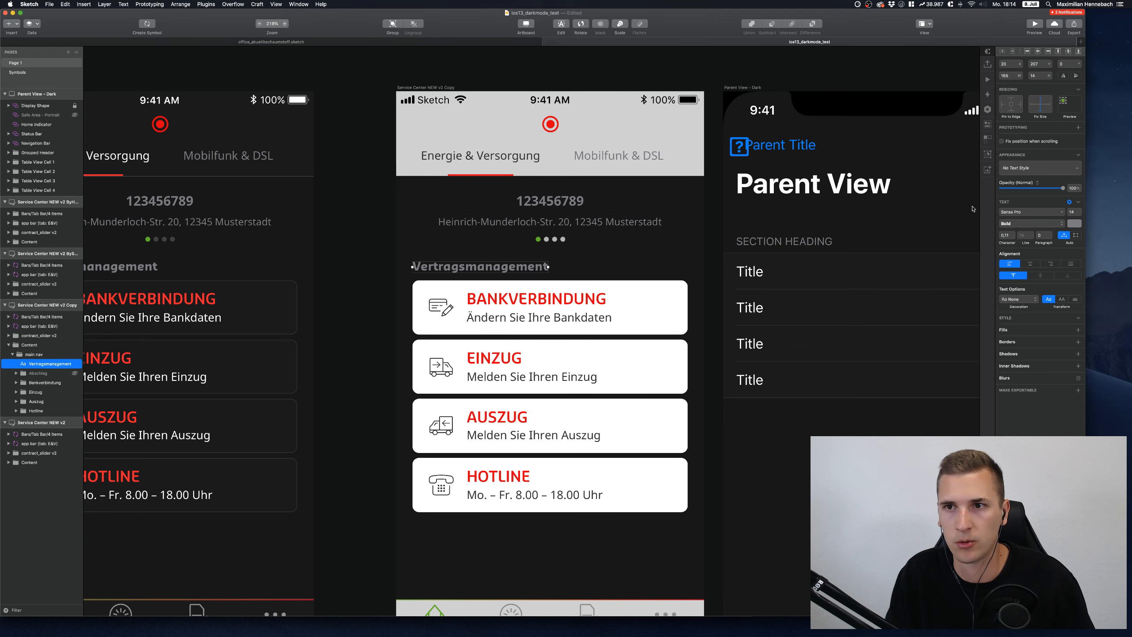
click(1020, 167)
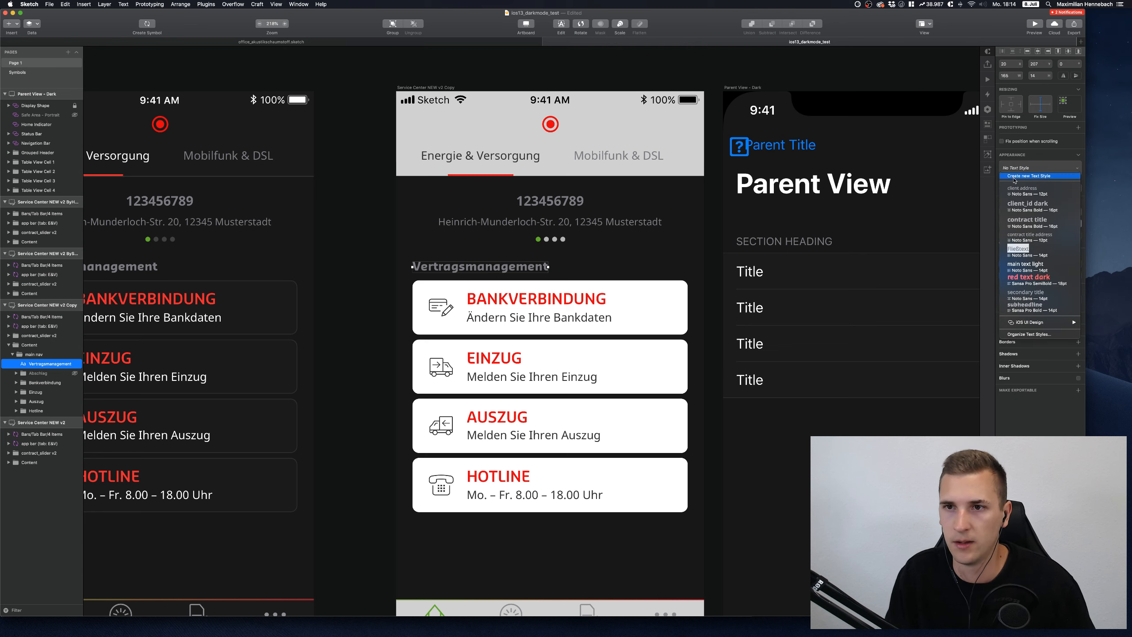
click(1021, 176)
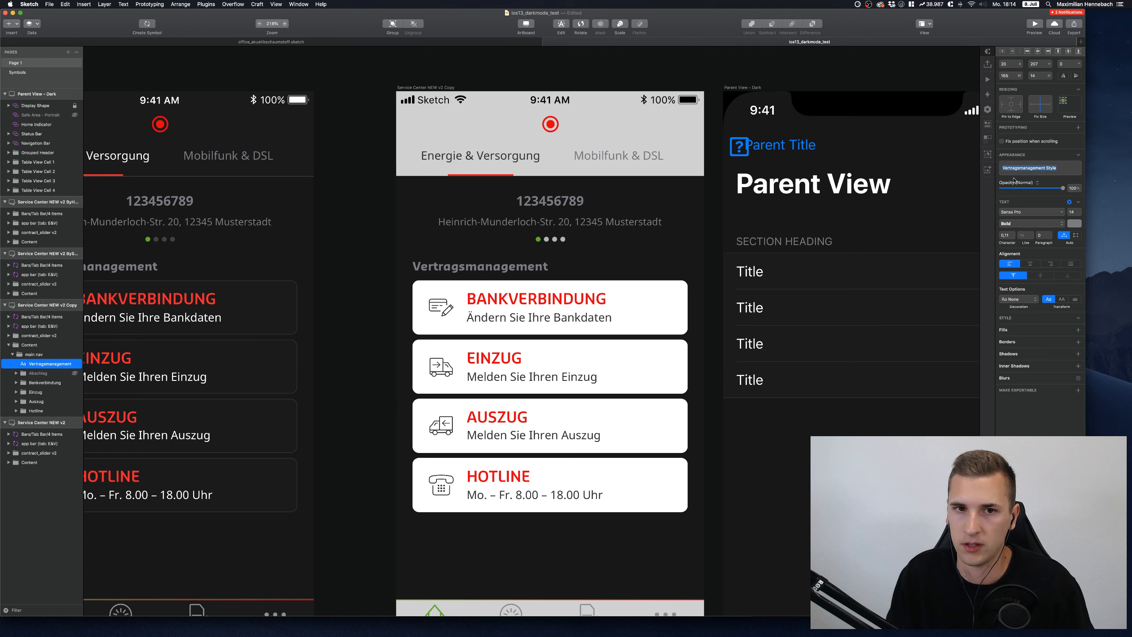
text(H)
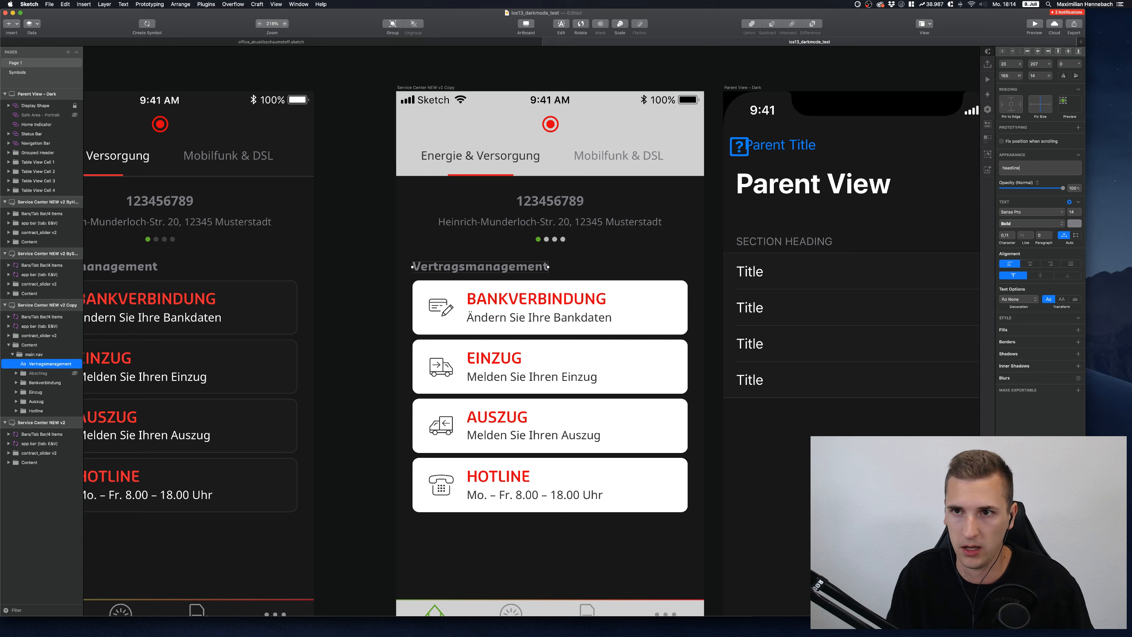
text(eadline dark)
key(Return)
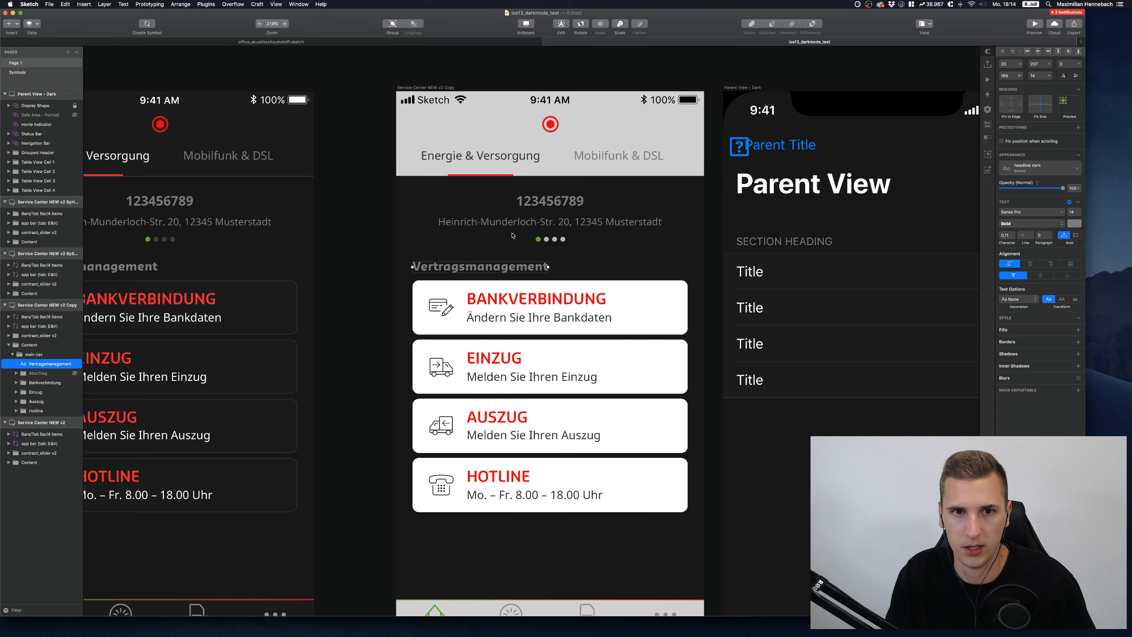
Rename the "client address" text style to "client address dark" in the text style organizer
click(526, 226)
click(548, 203)
click(546, 220)
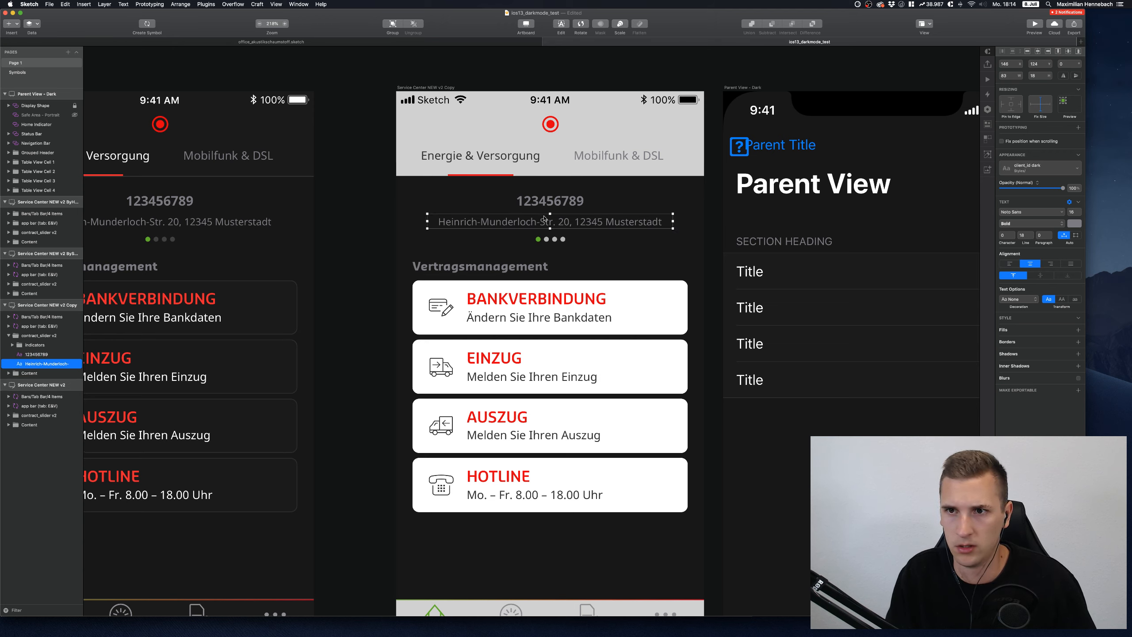
click(1036, 173)
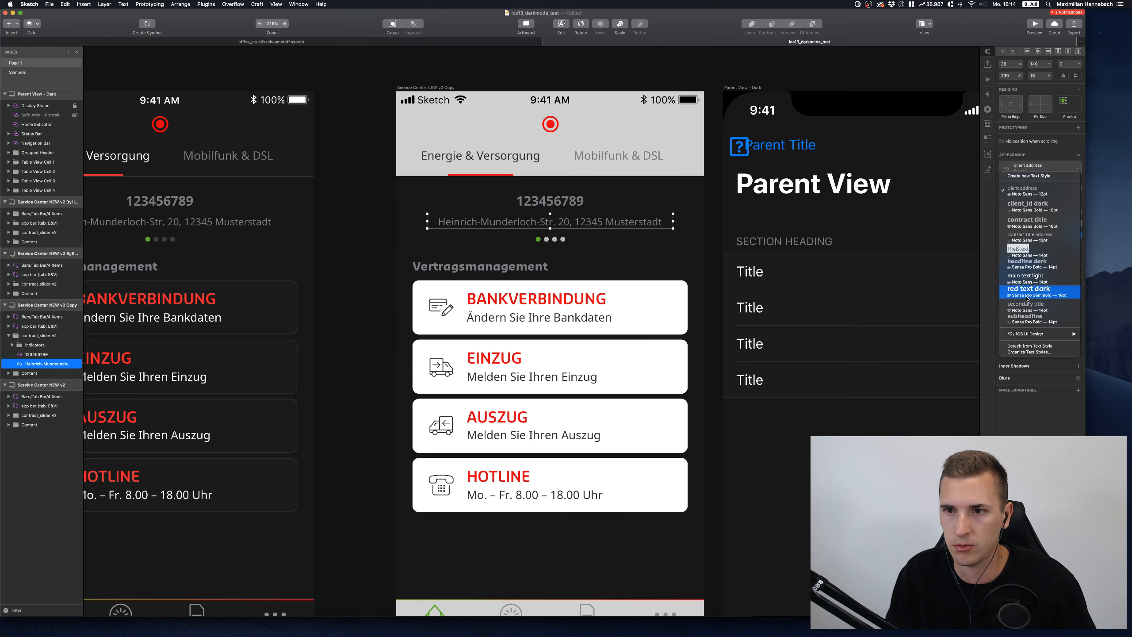
key(Escape)
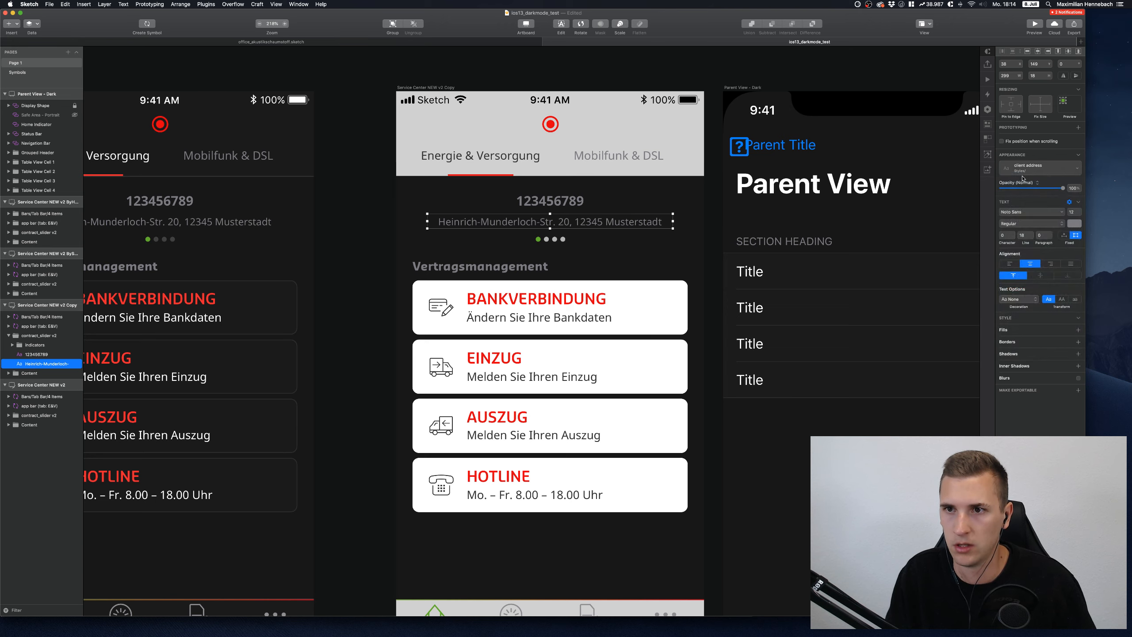
click(1031, 169)
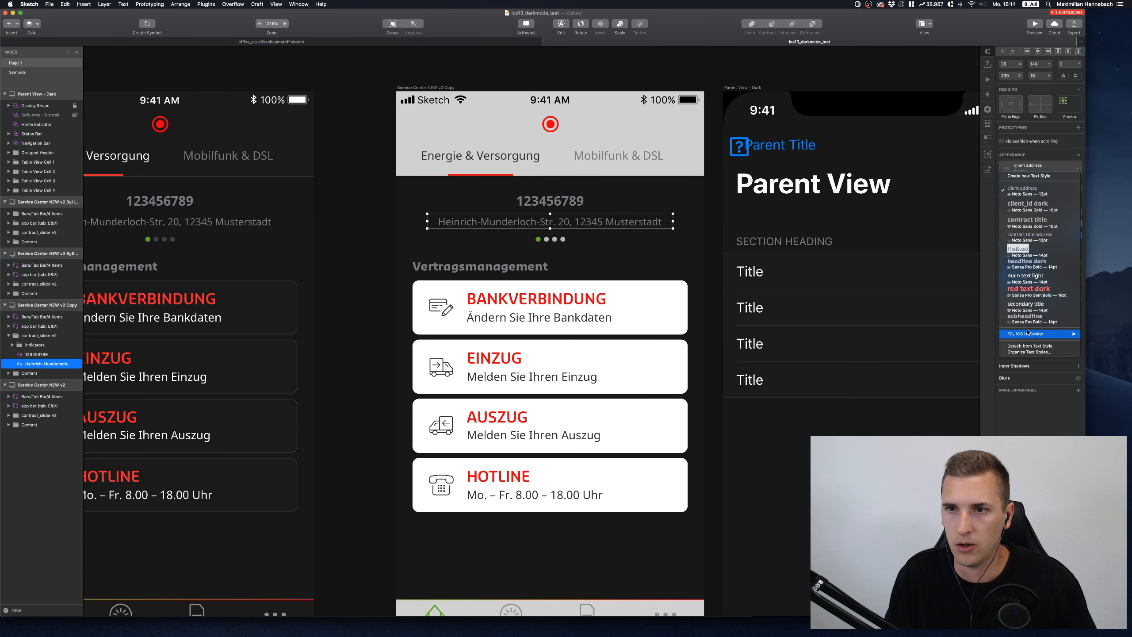
click(1032, 352)
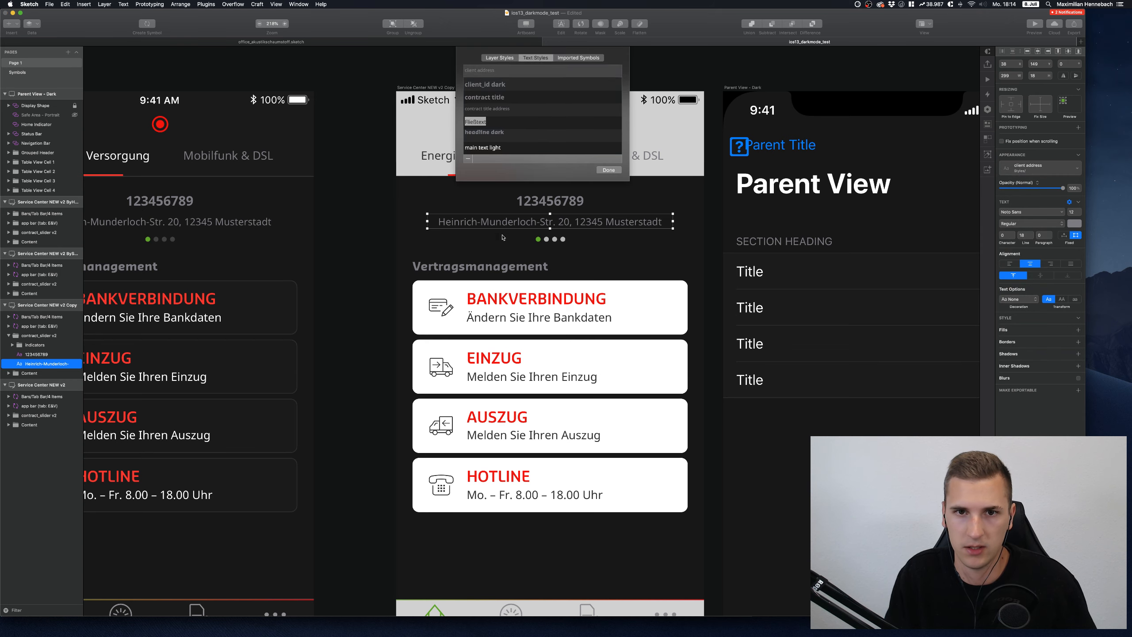
scroll(490, 120, down, 2)
scroll(487, 118, up, 2)
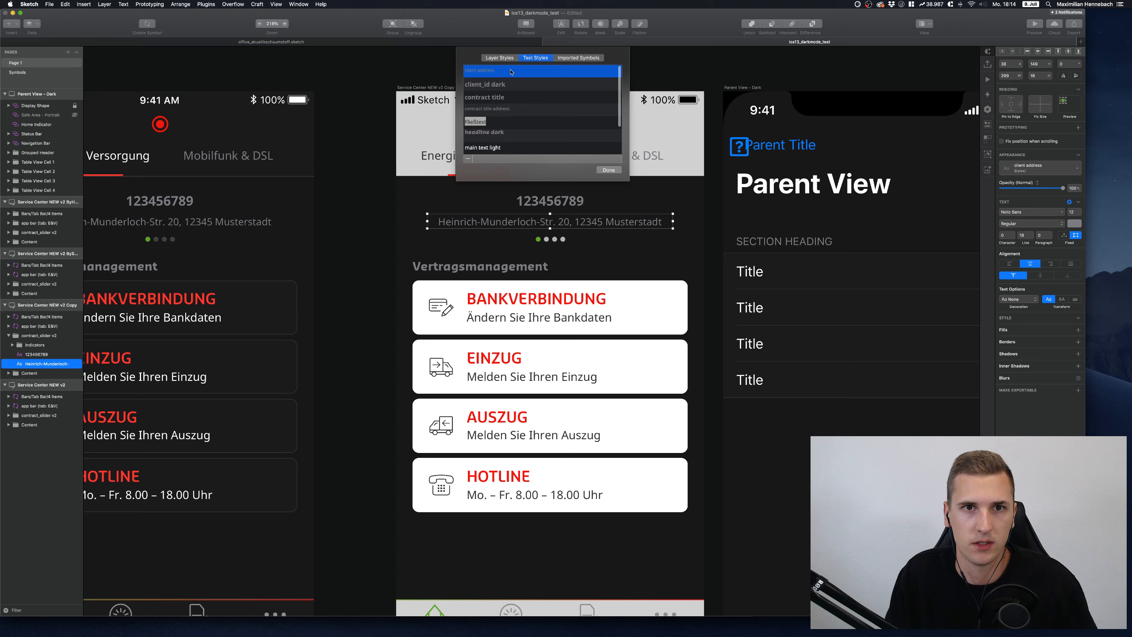
double_click(495, 72)
click(507, 70)
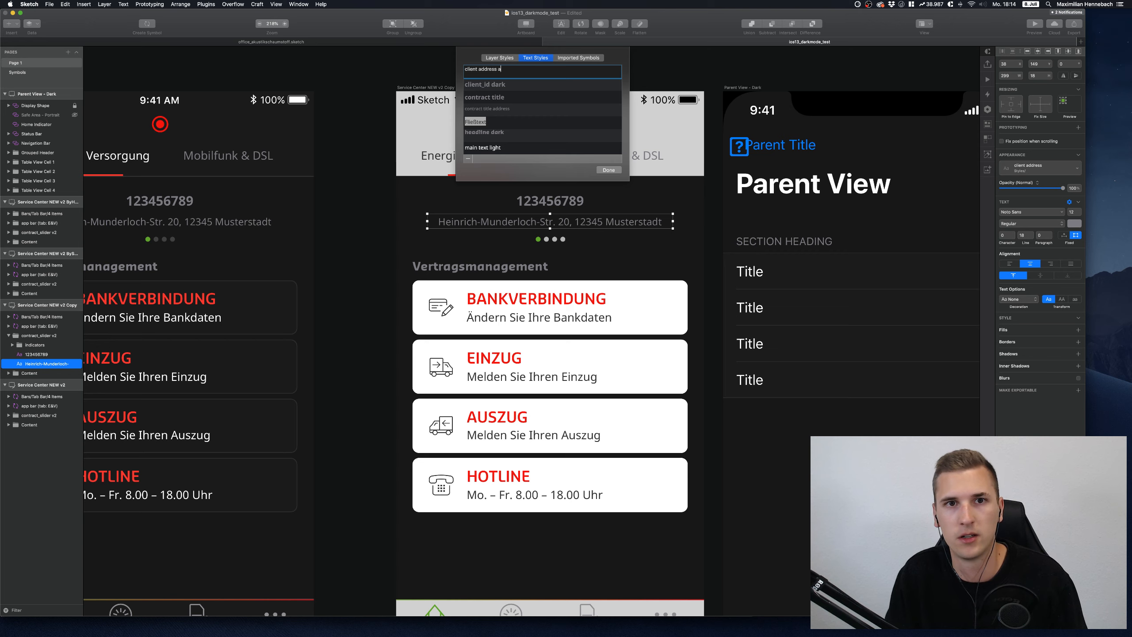
text(dark)
key(Return)
click(606, 170)
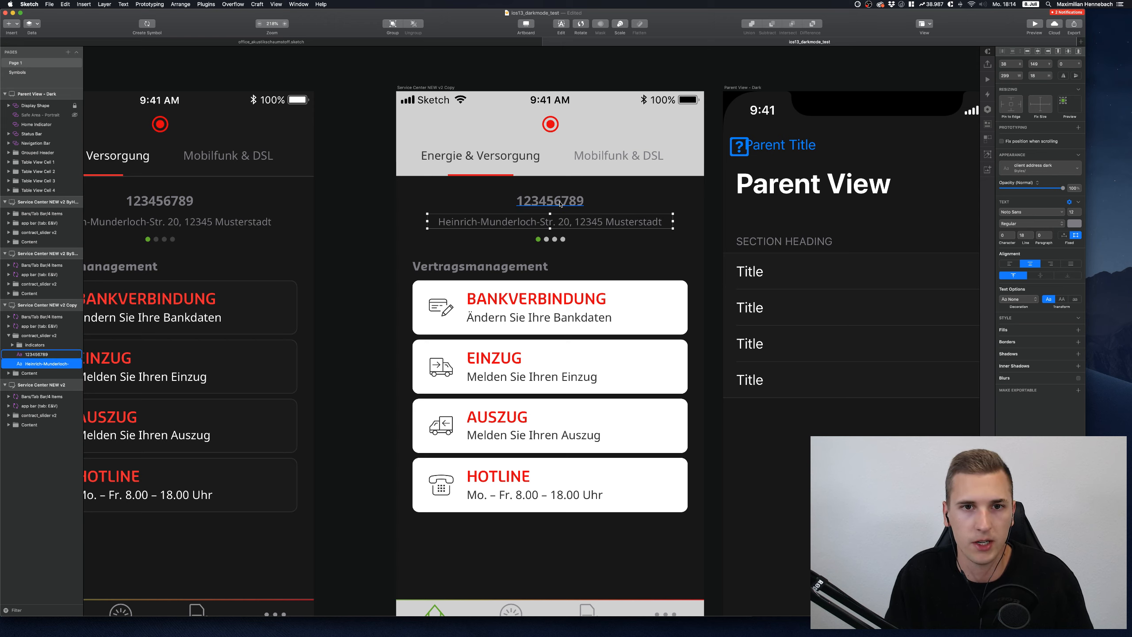
Check the contract number's text style and the symbol overrides of the copy's app bar
click(561, 205)
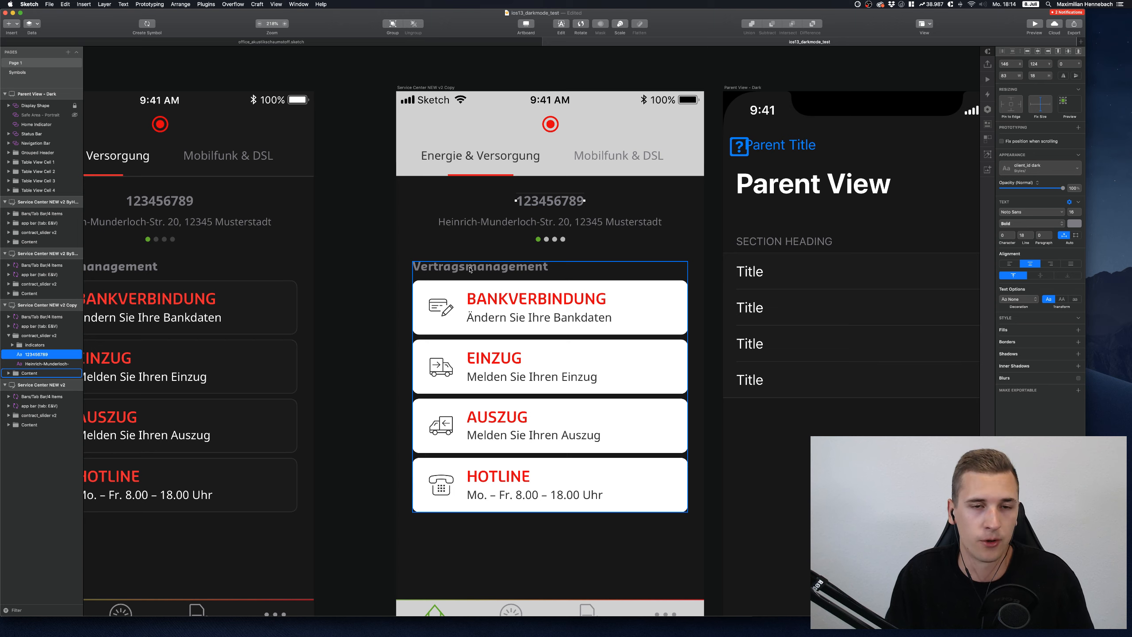
click(504, 109)
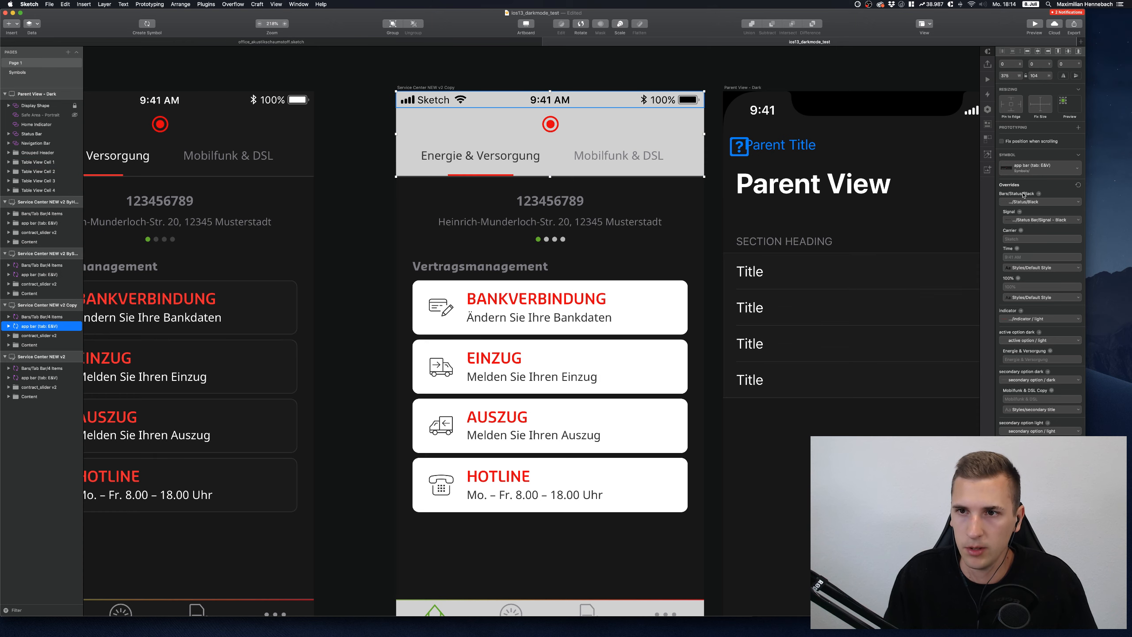
scroll(1023, 195, down, 1)
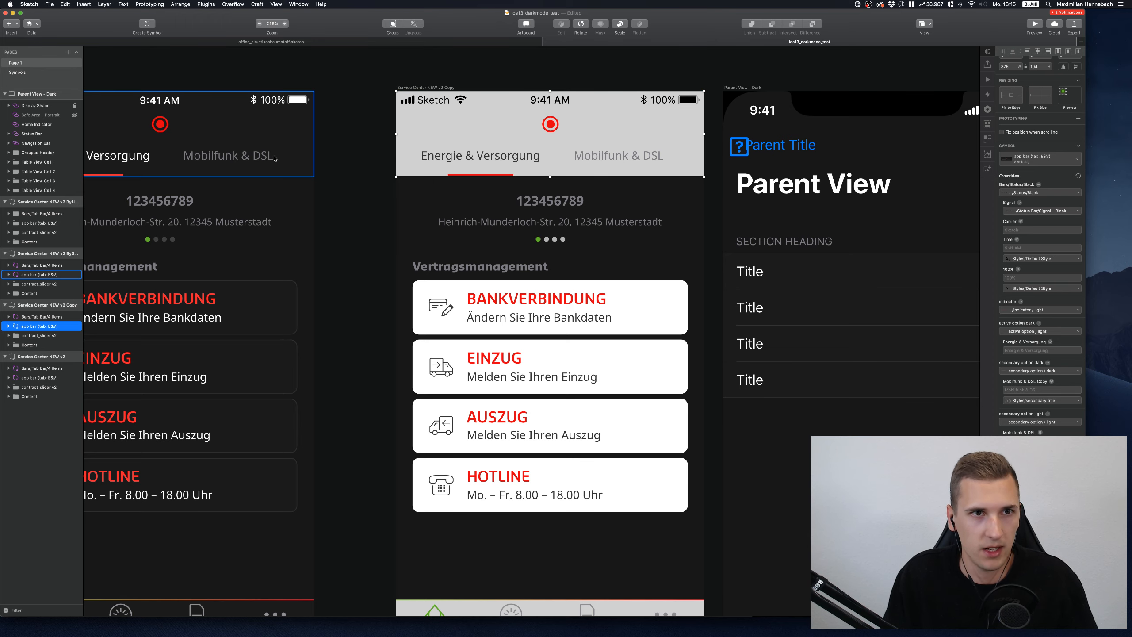
scroll(307, 96, up, 2)
scroll(306, 95, right, 2)
Delete the "navbar_bg / dark" and "navbar_bg / light" symbols on the Symbols page
click(9, 72)
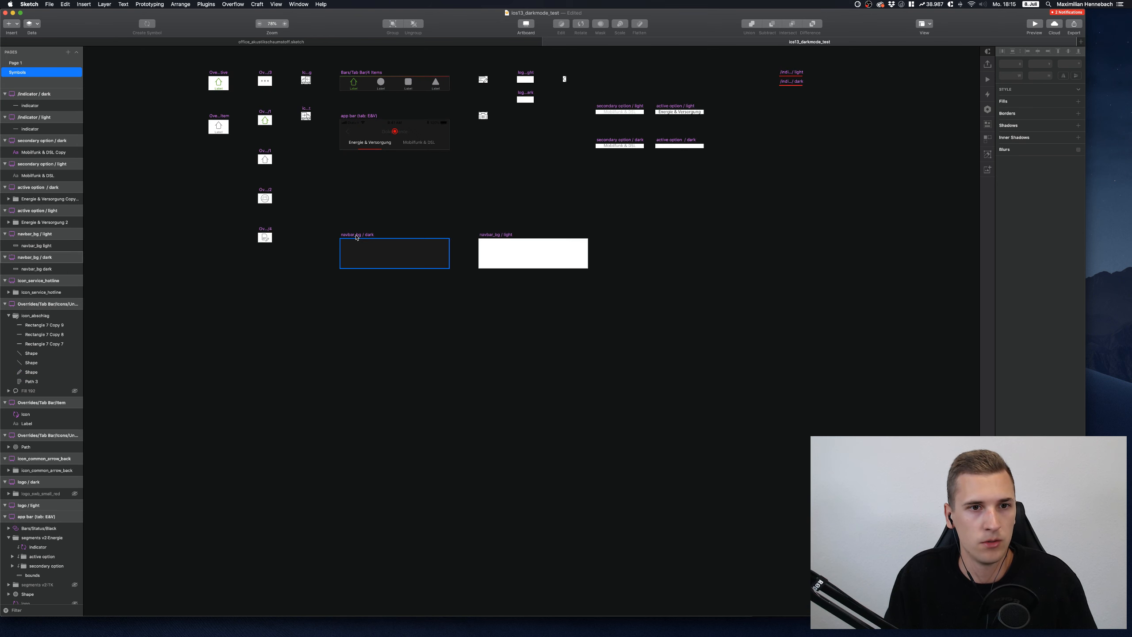
click(392, 254)
key(Delete)
key(Return)
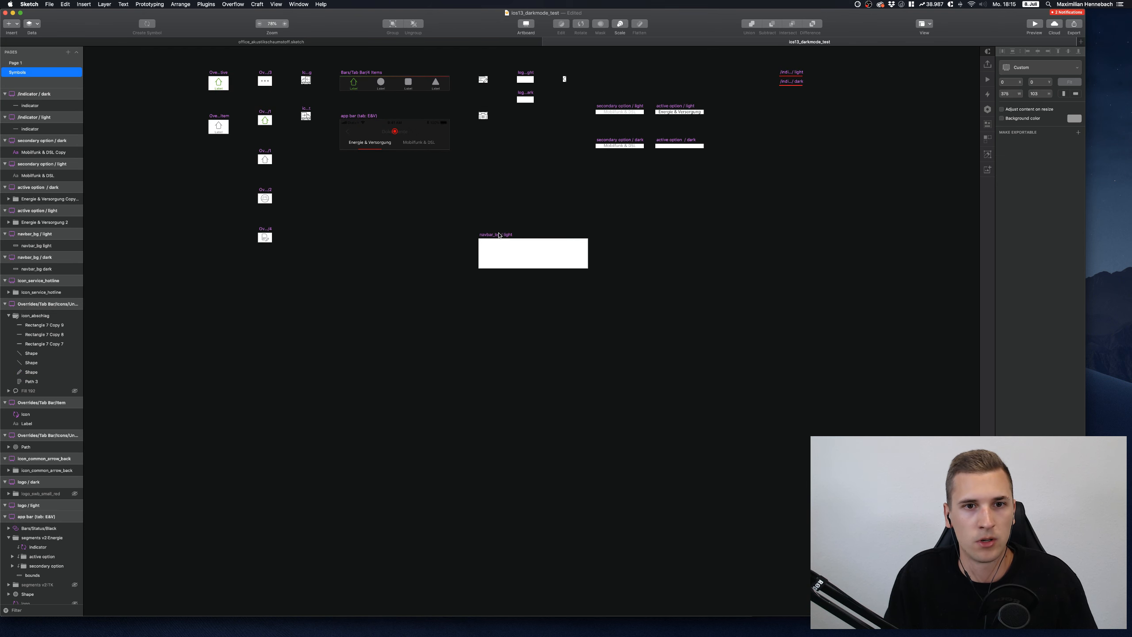
click(498, 234)
key(Delete)
Delete the light and dark variants of the "secondary option" and "active option" symbols
scroll(579, 139, up, 2)
click(611, 137)
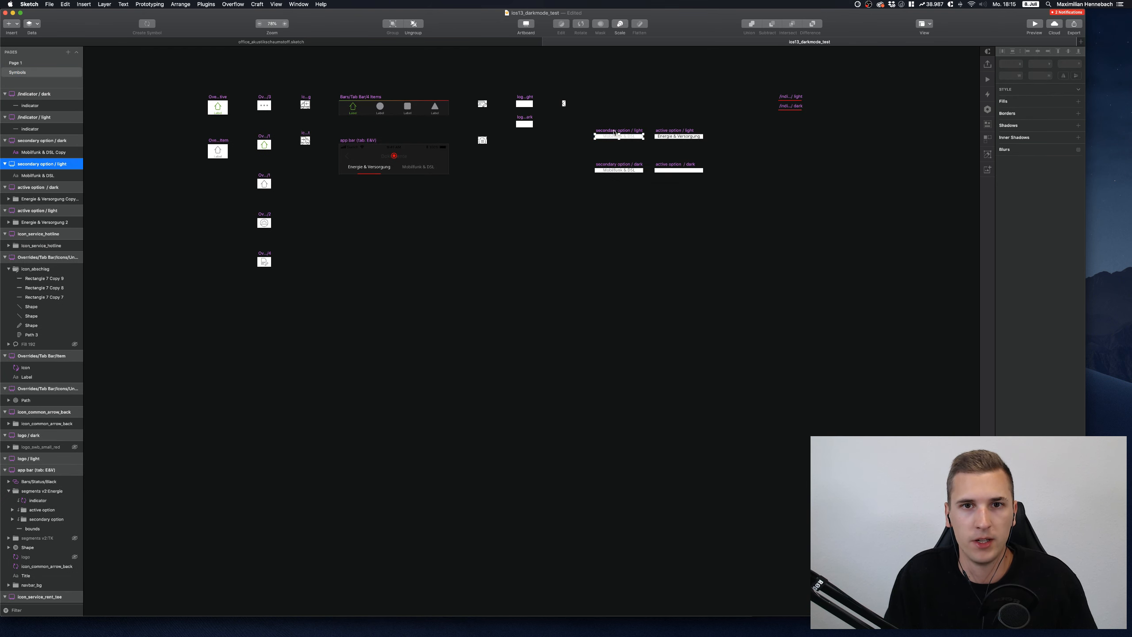
key(Delete)
key(Return)
click(665, 133)
key(Delete)
key(Return)
click(626, 166)
key(Delete)
key(Return)
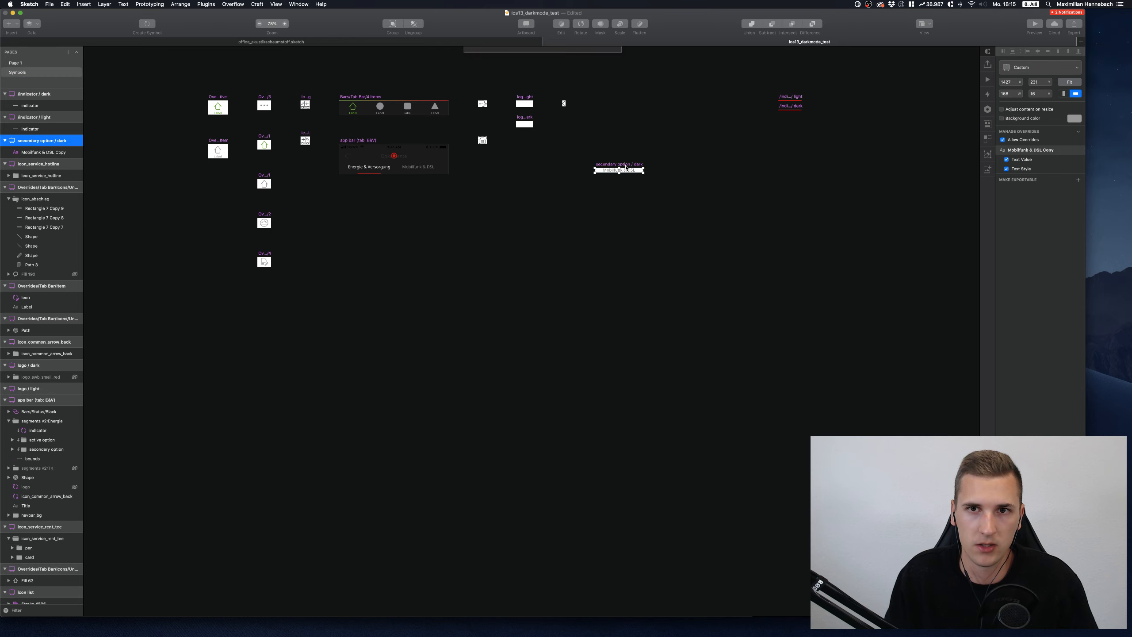
Delete the "secondary option / dark", "logo / light" and "logo / dark" symbols
key(Delete)
key(Return)
scroll(561, 118, left, 2)
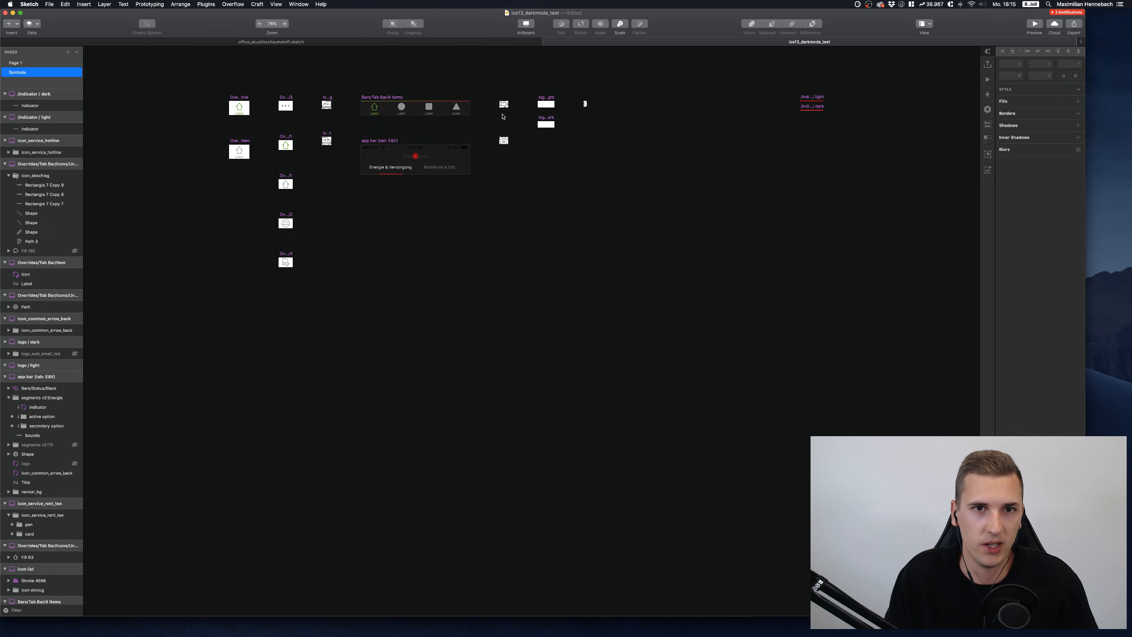
scroll(561, 100, up, 6)
click(552, 105)
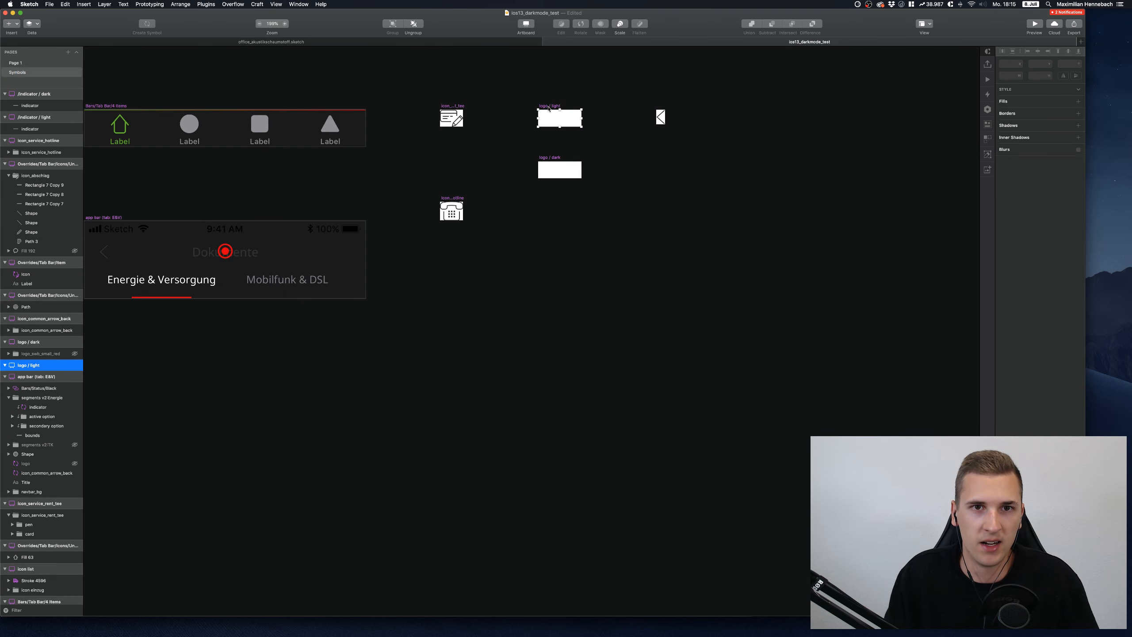
key(Delete)
click(544, 158)
key(Delete)
scroll(542, 169, left, 8)
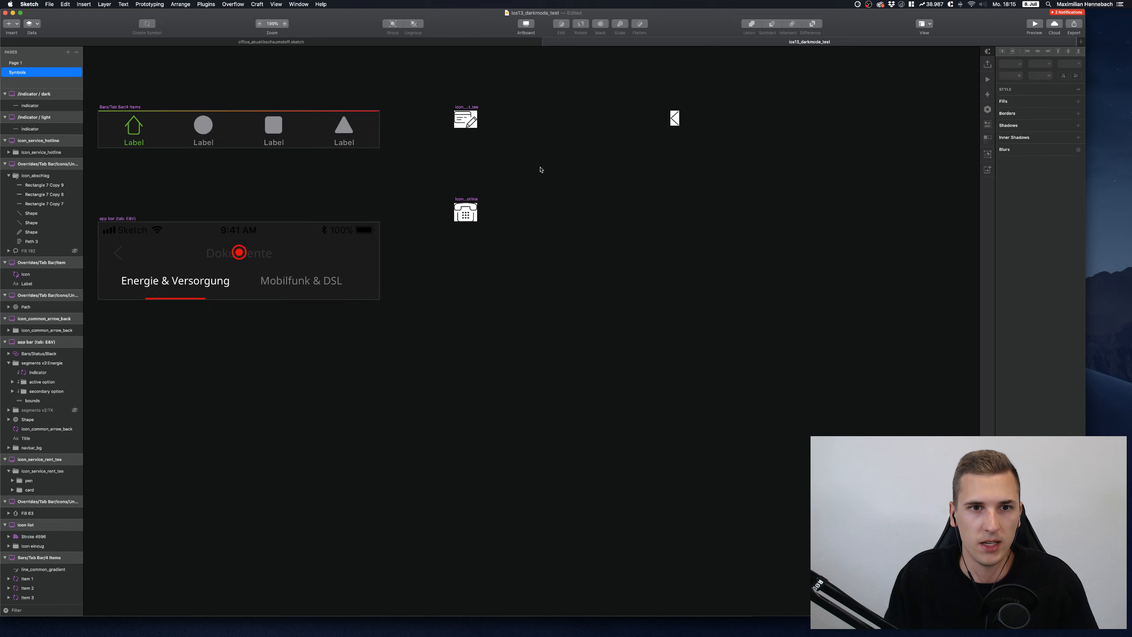
Delete the "/indicator / light" and "/indicator / dark" symbols
scroll(542, 169, down, 2)
scroll(499, 208, right, 2)
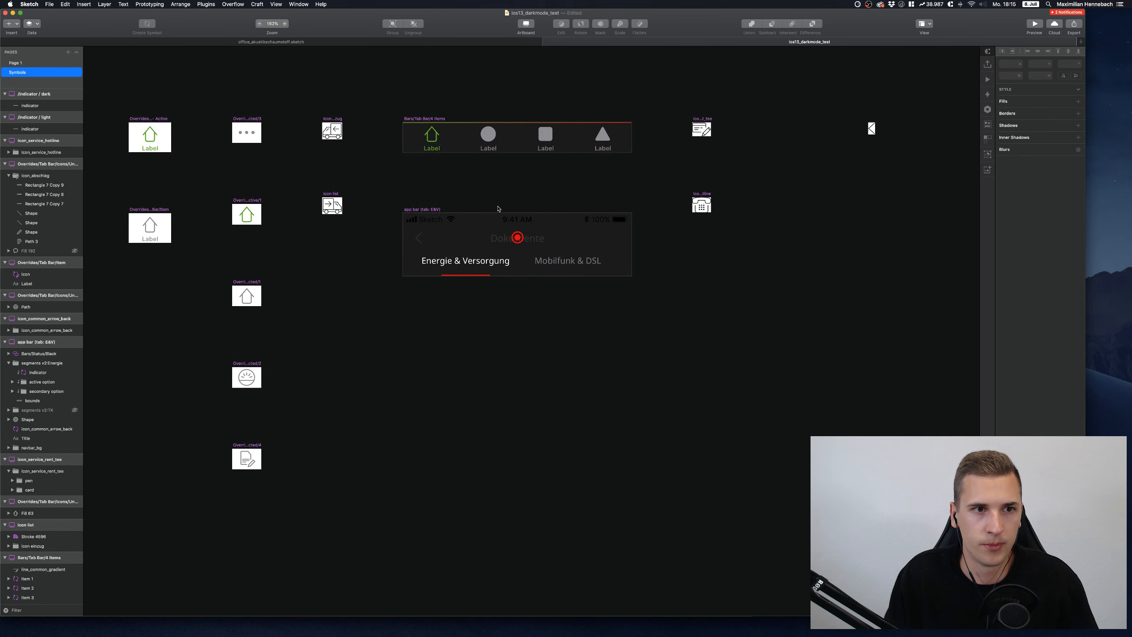
scroll(499, 209, right, 10)
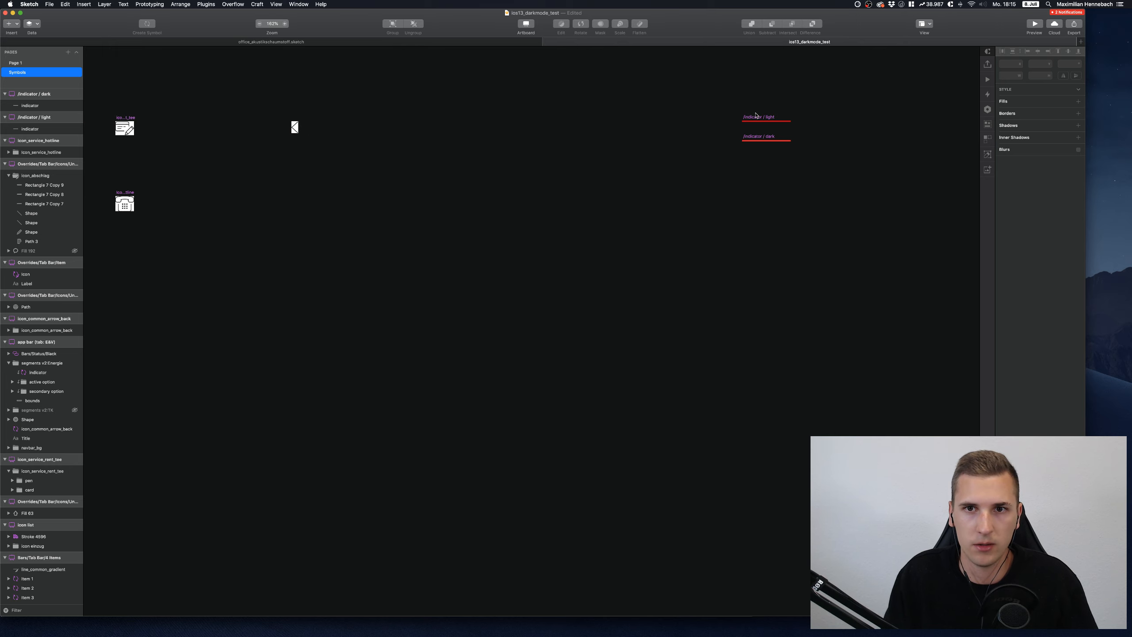
click(755, 116)
key(Delete)
key(Return)
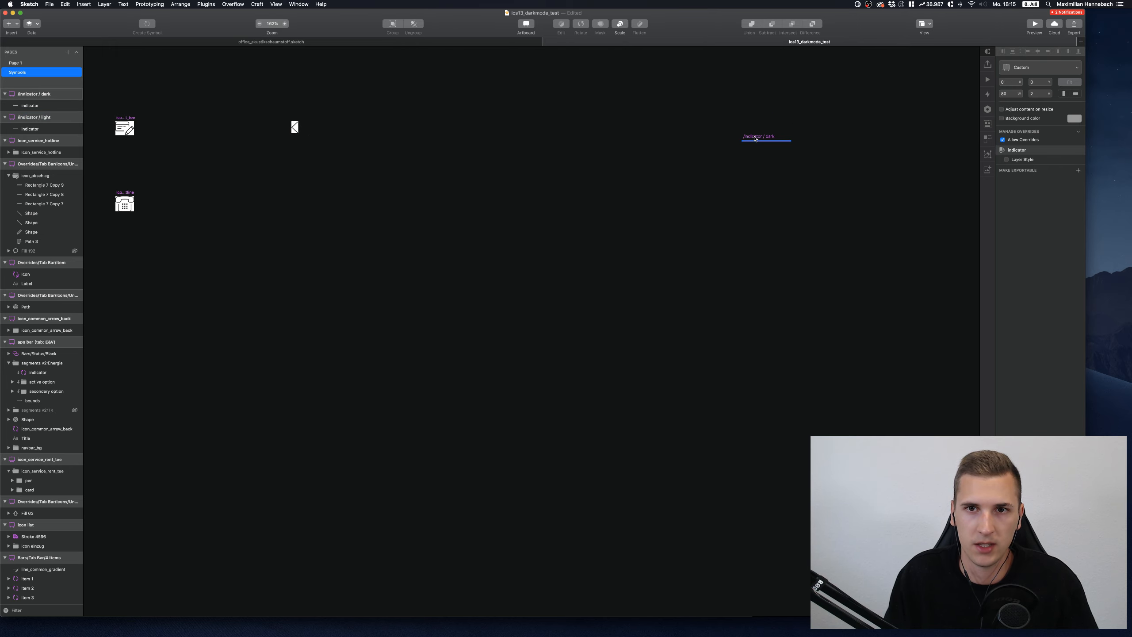
click(754, 138)
key(Delete)
super+scroll(379, 217, down, 3)
scroll(379, 217, left, 8)
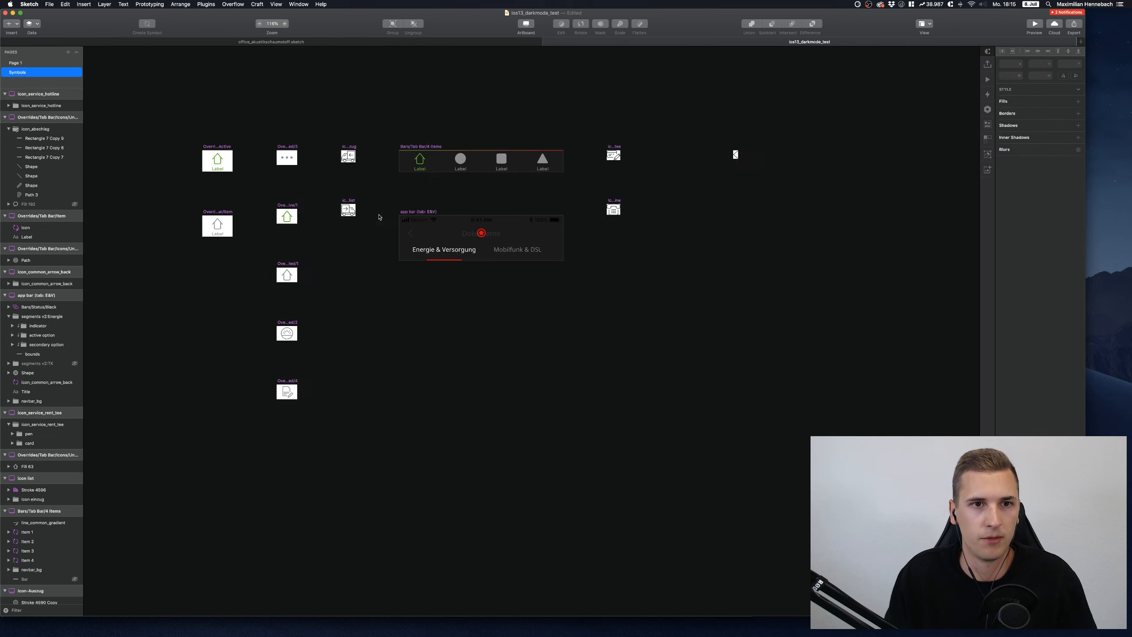
Return to Page 1 and narrow the document window
scroll(380, 217, left, 2)
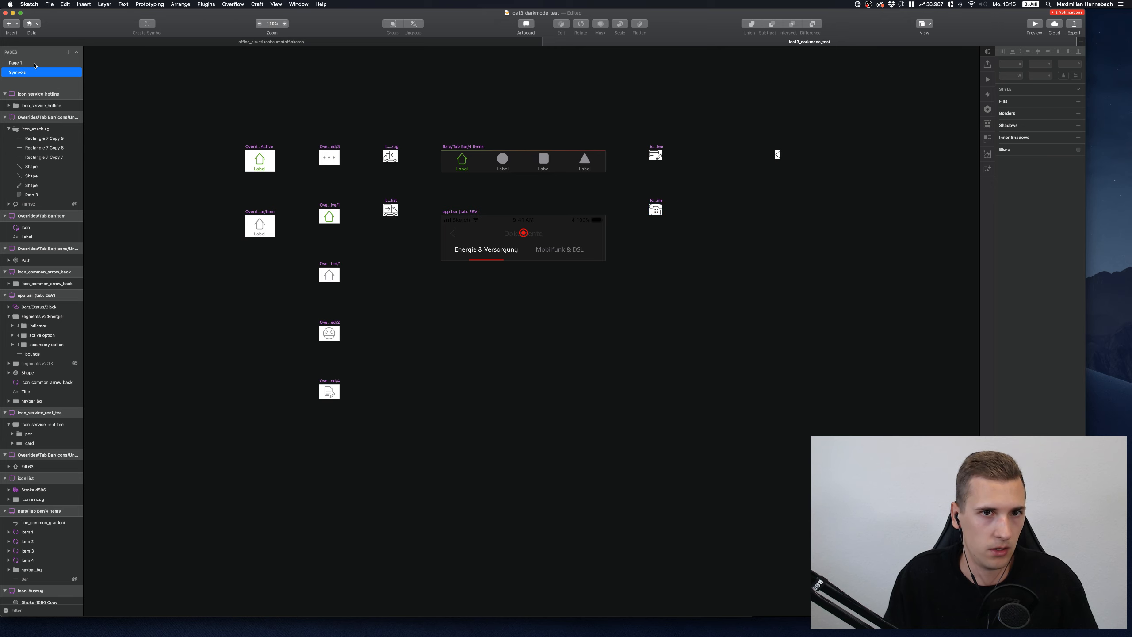
click(32, 65)
scroll(486, 242, right, 3)
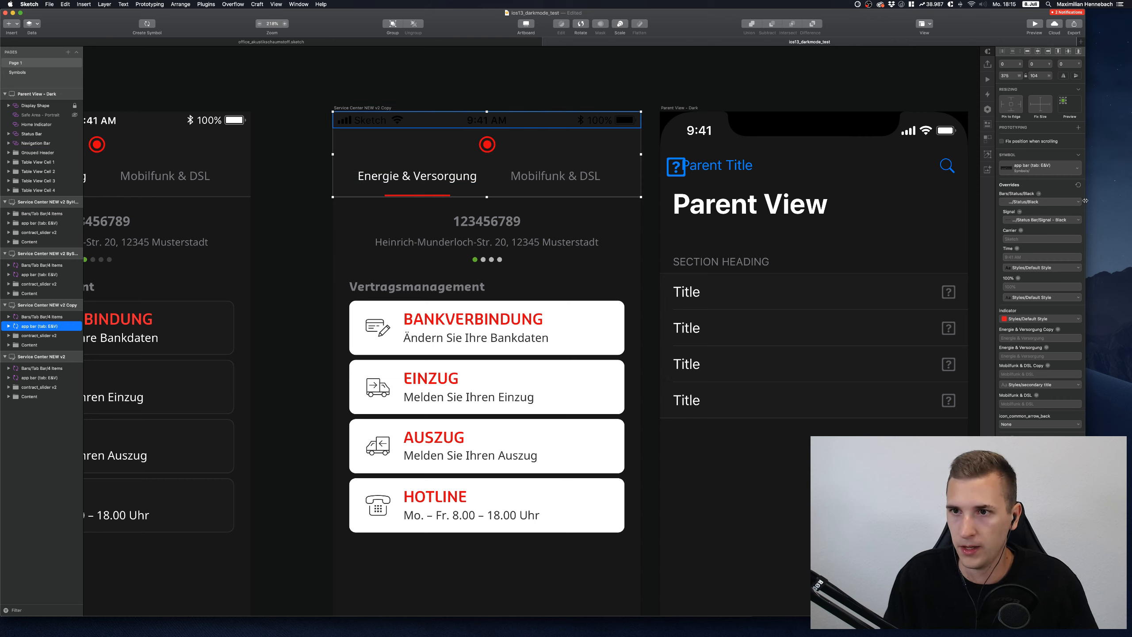
mouse_move(1086, 201)
mouse_down()
mouse_move(866, 201)
mouse_move(858, 179)
mouse_move(809, 178)
mouse_move(1009, 180)
mouse_move(811, 178)
mouse_move(970, 179)
mouse_move(807, 163)
mouse_up()
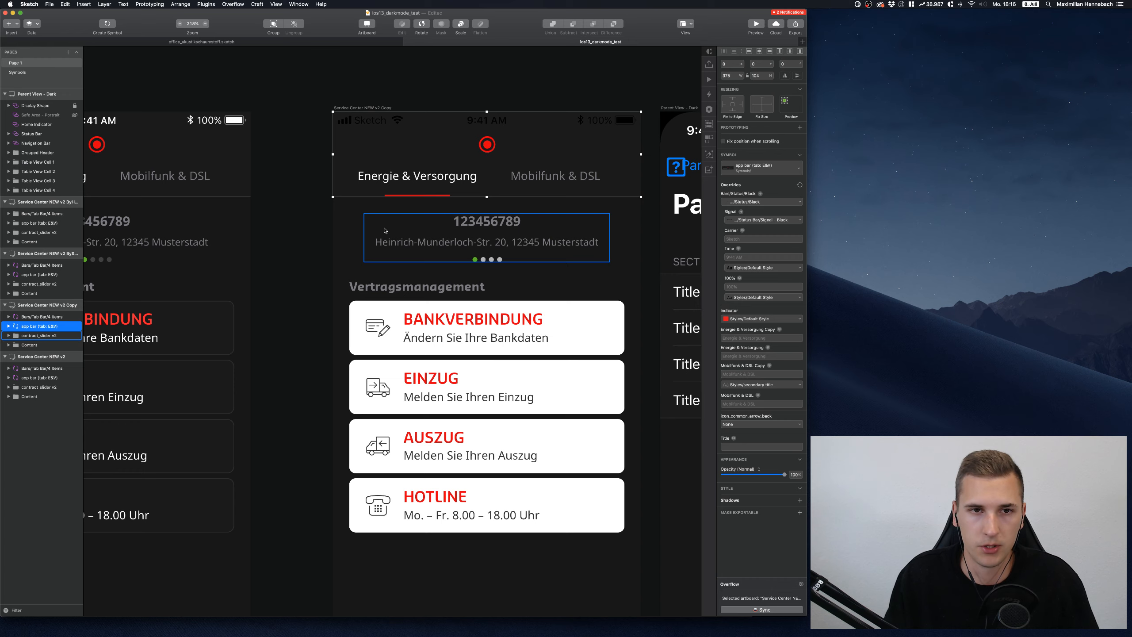
Set the status bar override of the app bar in "Service Center NEW v2 Copy" to the white iOS UI Design variant
scroll(385, 231, right, 3)
scroll(385, 231, down, 3)
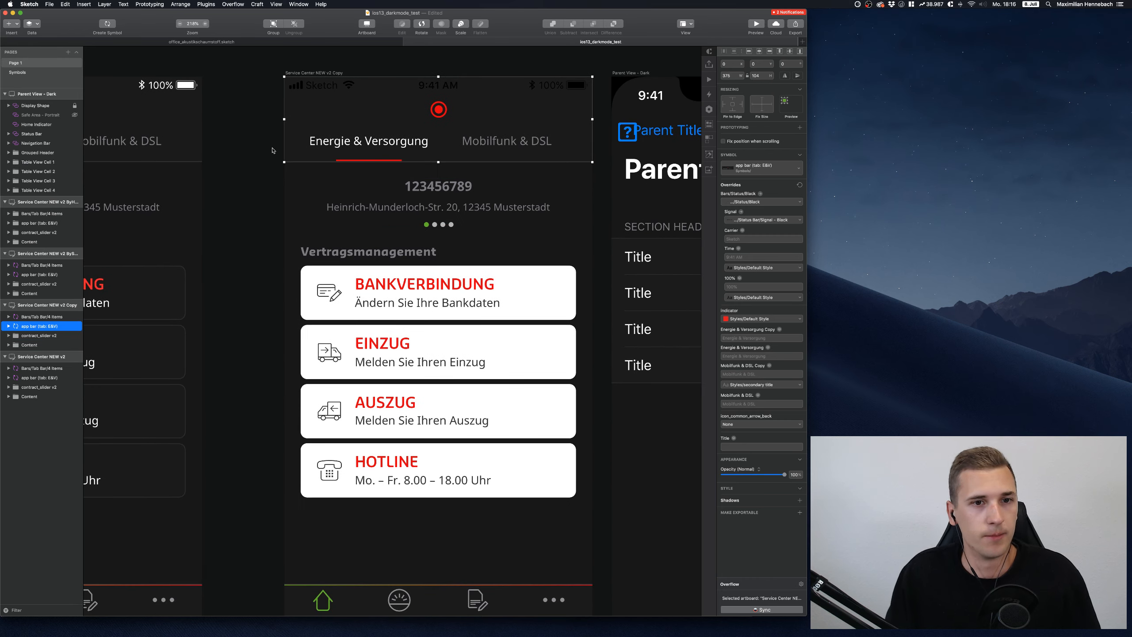
scroll(273, 151, down, 4)
scroll(273, 151, left, 4)
scroll(274, 150, left, 1)
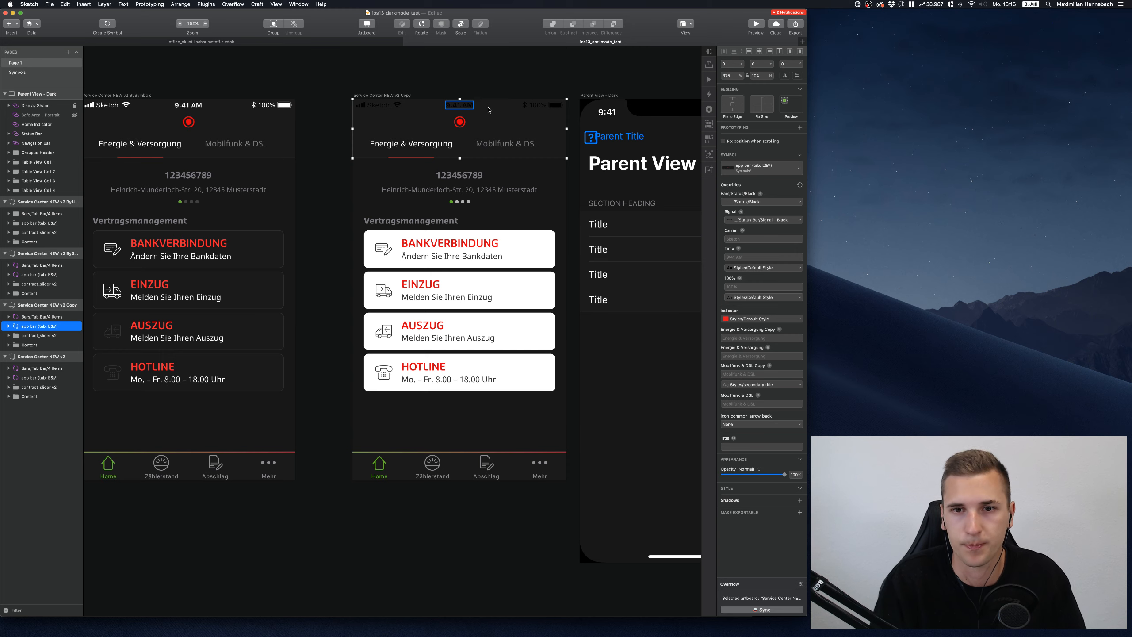
click(754, 202)
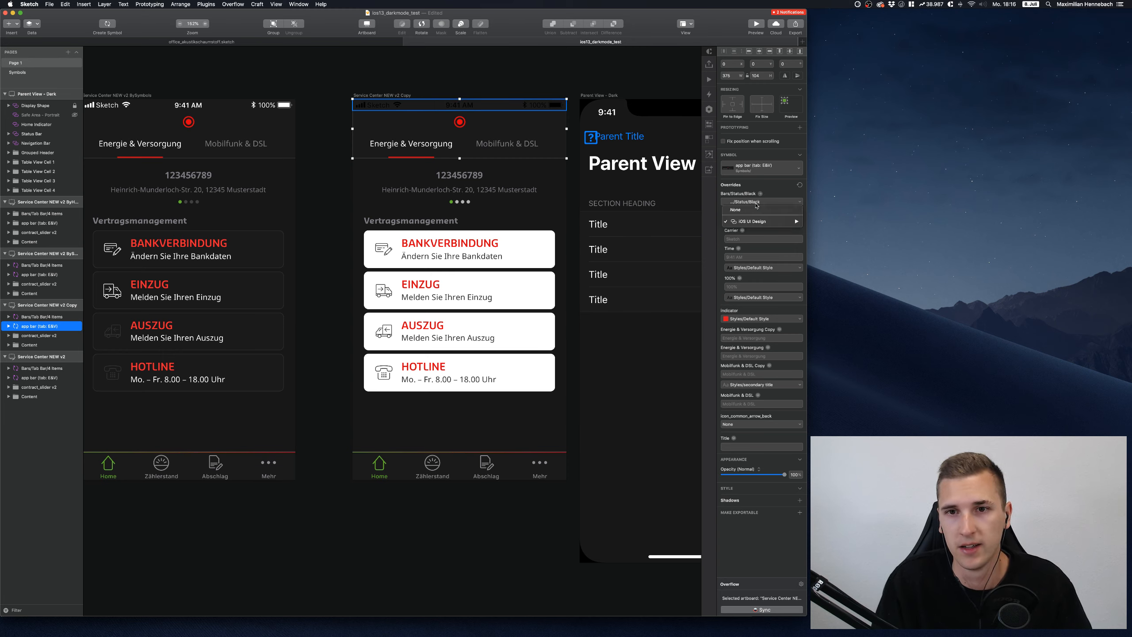
mouse_move(754, 223)
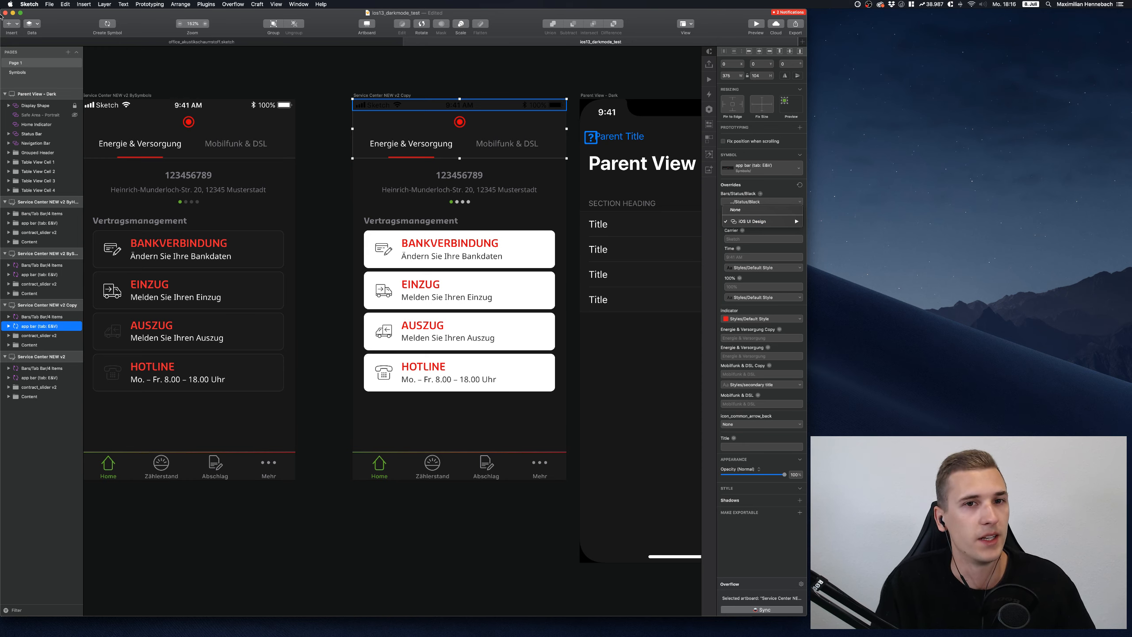
click(9, 23)
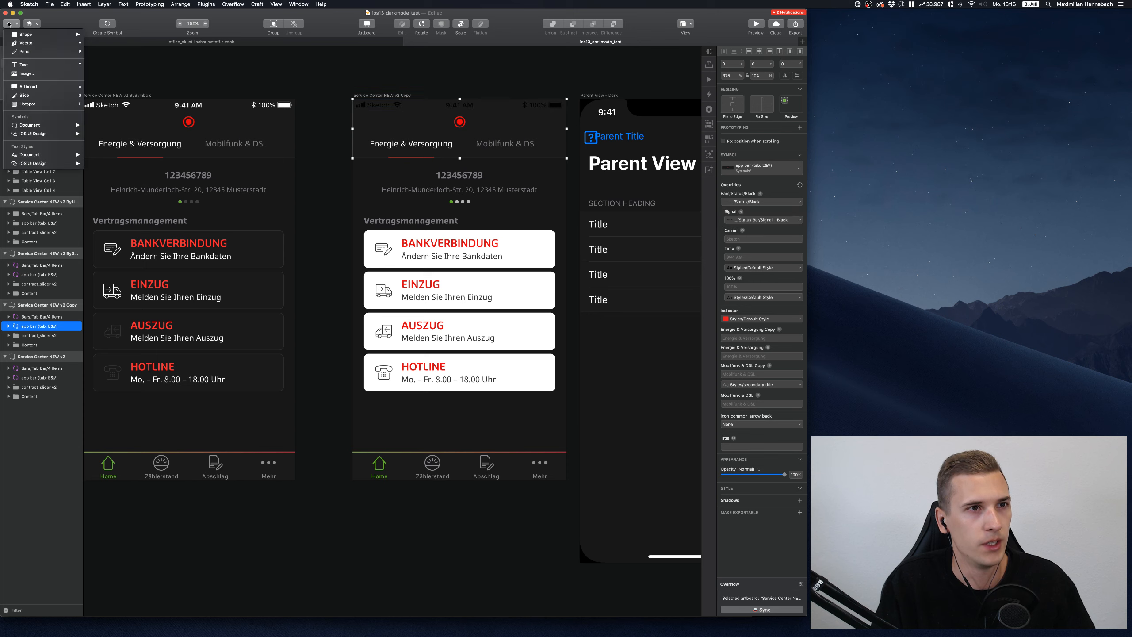
mouse_move(28, 165)
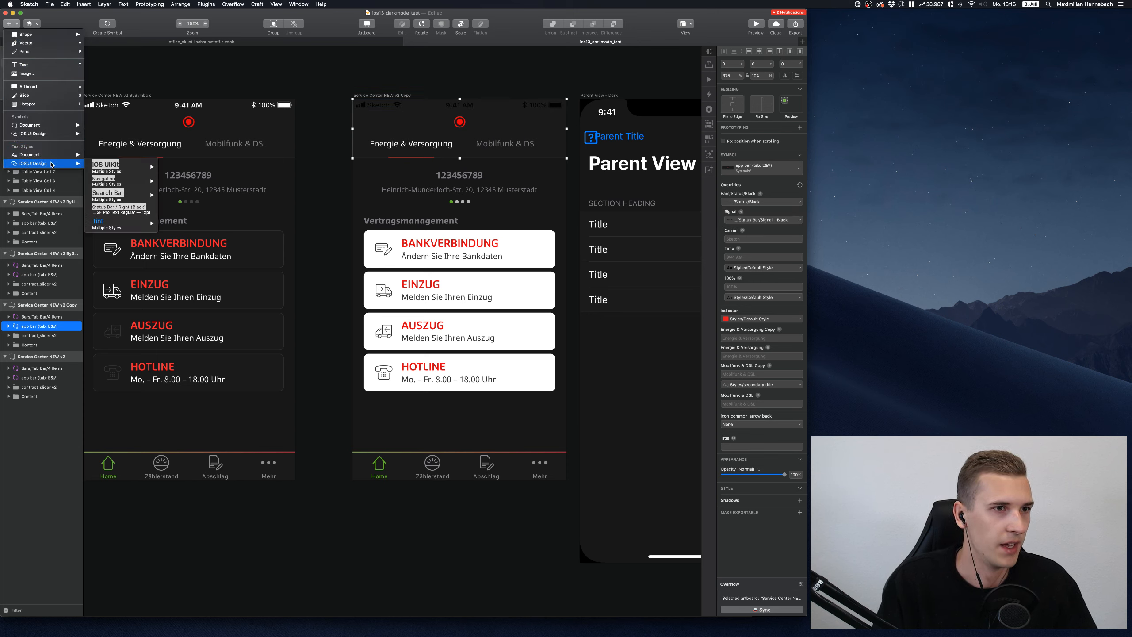
mouse_move(24, 136)
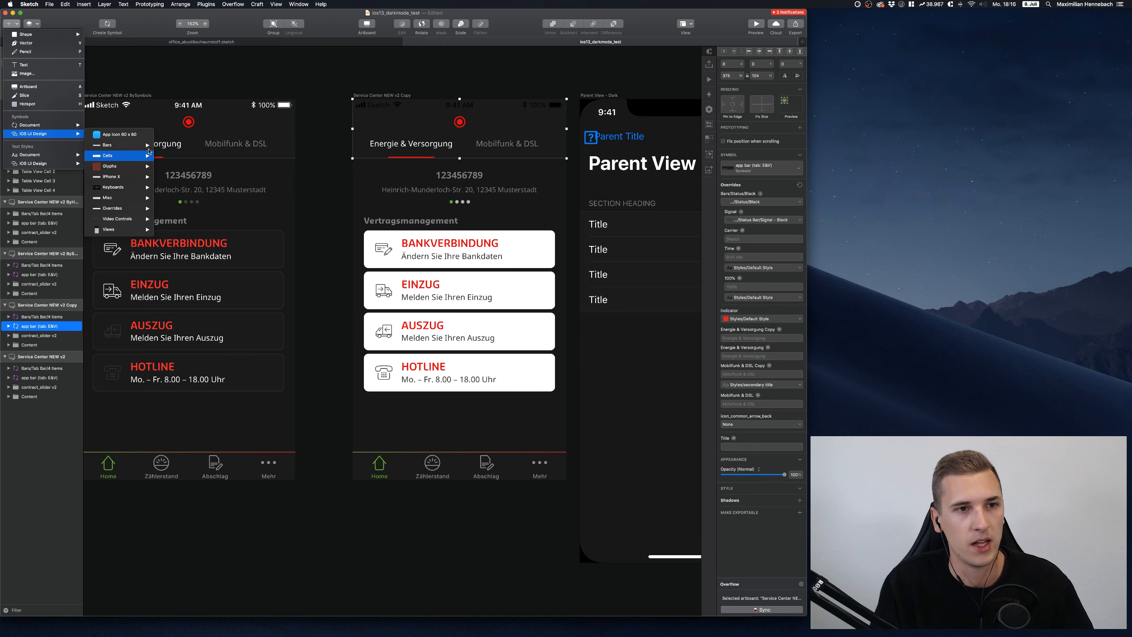
click(757, 197)
click(762, 202)
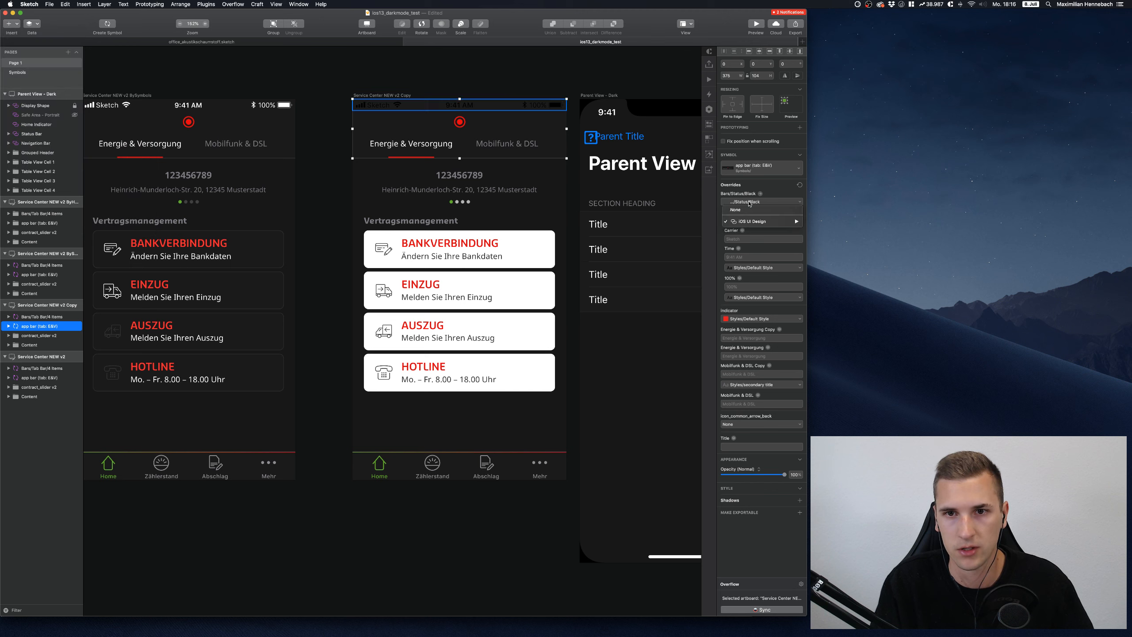
click(842, 232)
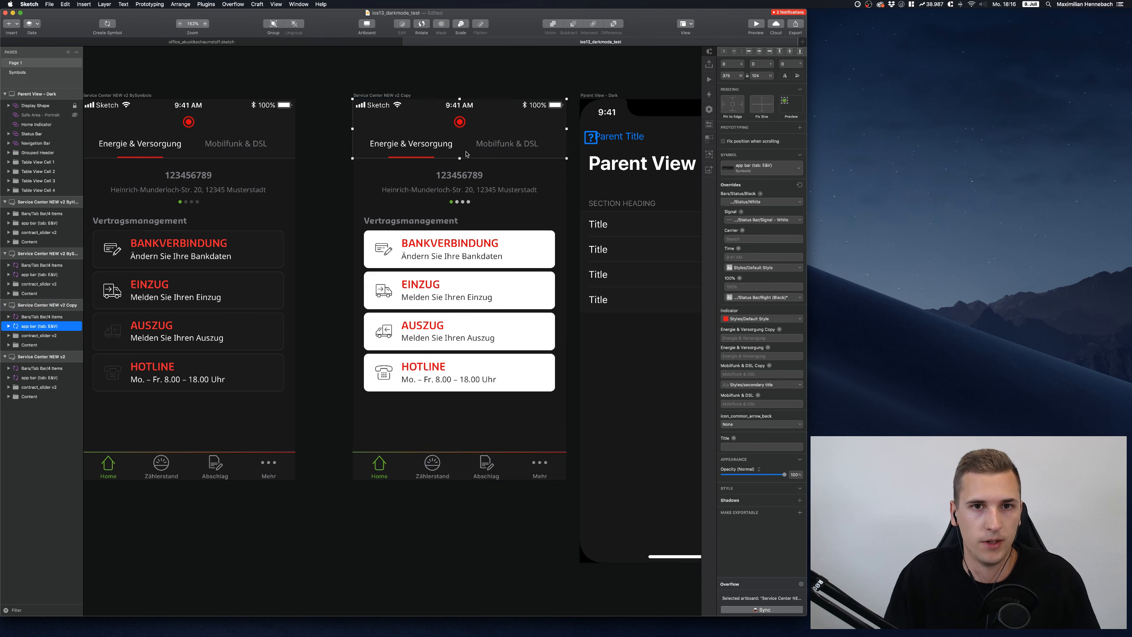
Compare the light Service Center artboard with its dark versions and the copy, looking at the app bars
scroll(445, 153, right, 2)
scroll(445, 153, right, 4)
scroll(445, 153, left, 15)
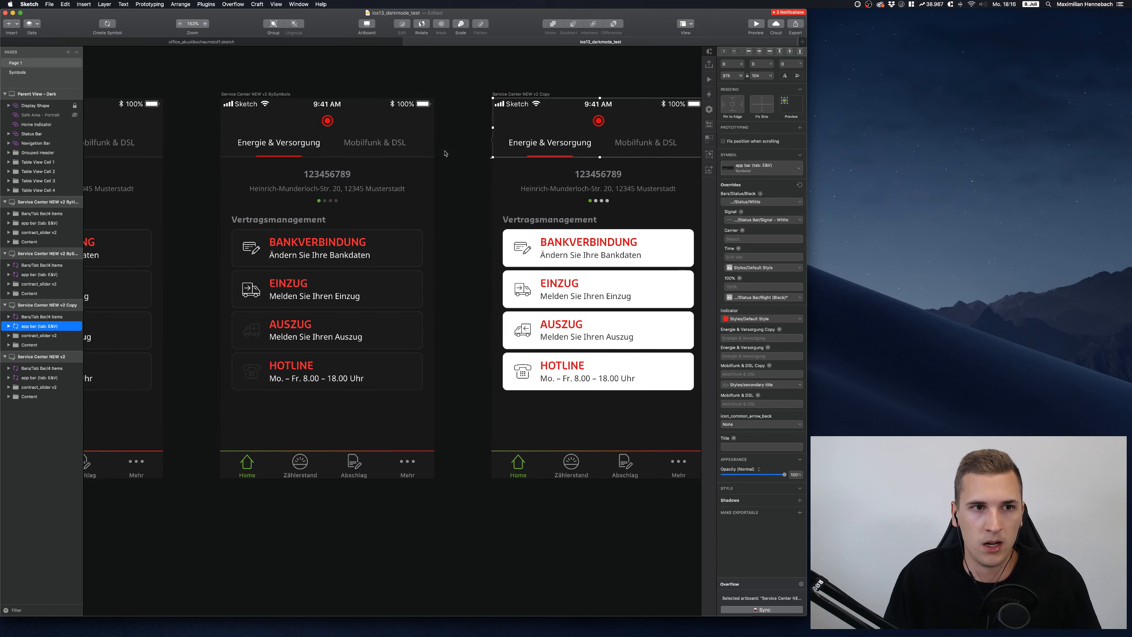
scroll(445, 153, left, 10)
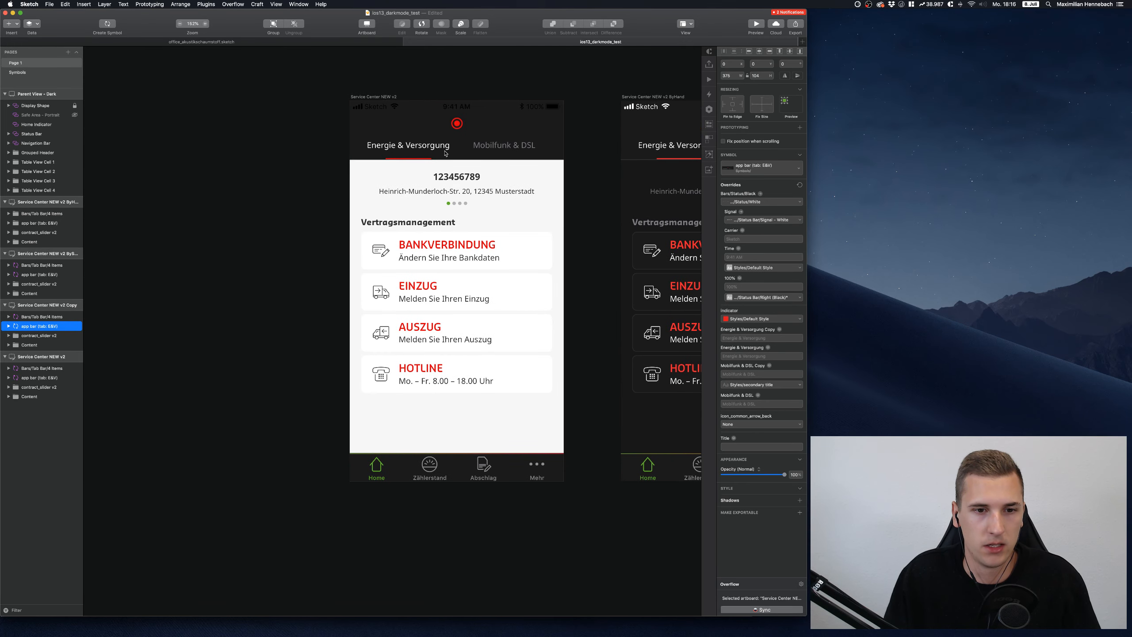
scroll(445, 153, right, 10)
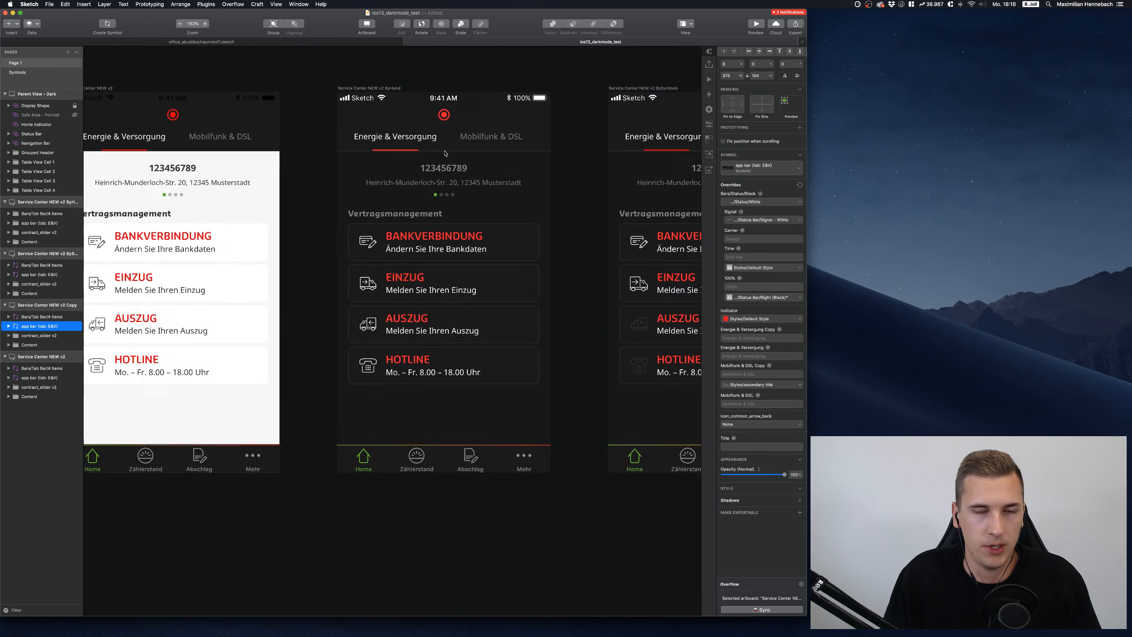
scroll(445, 153, right, 14)
scroll(584, 132, right, 10)
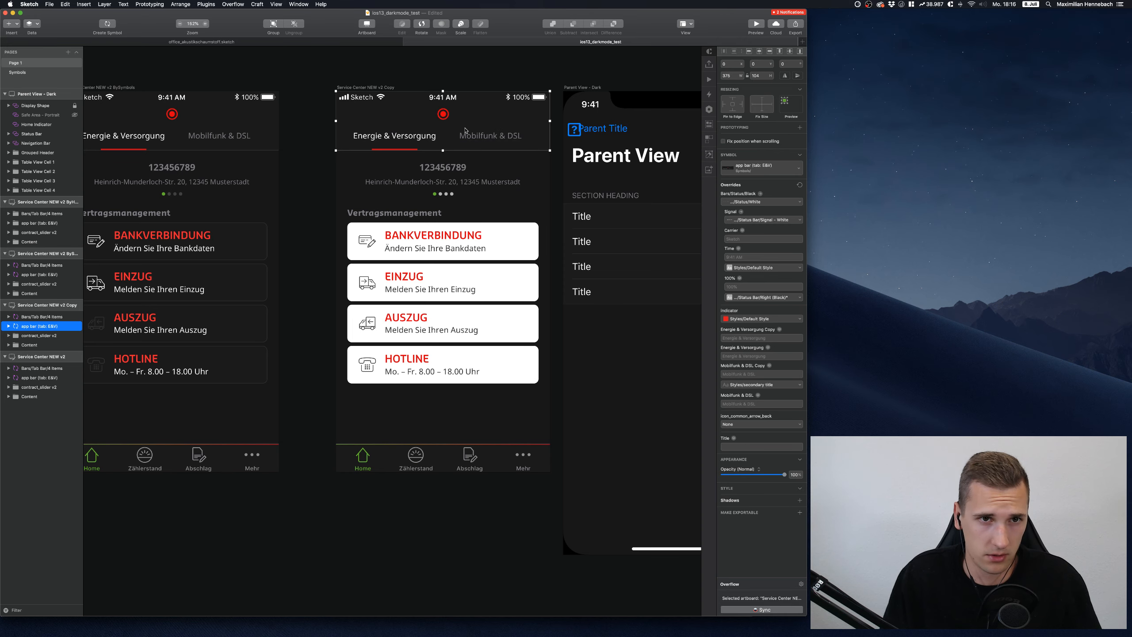
scroll(465, 130, left, 20)
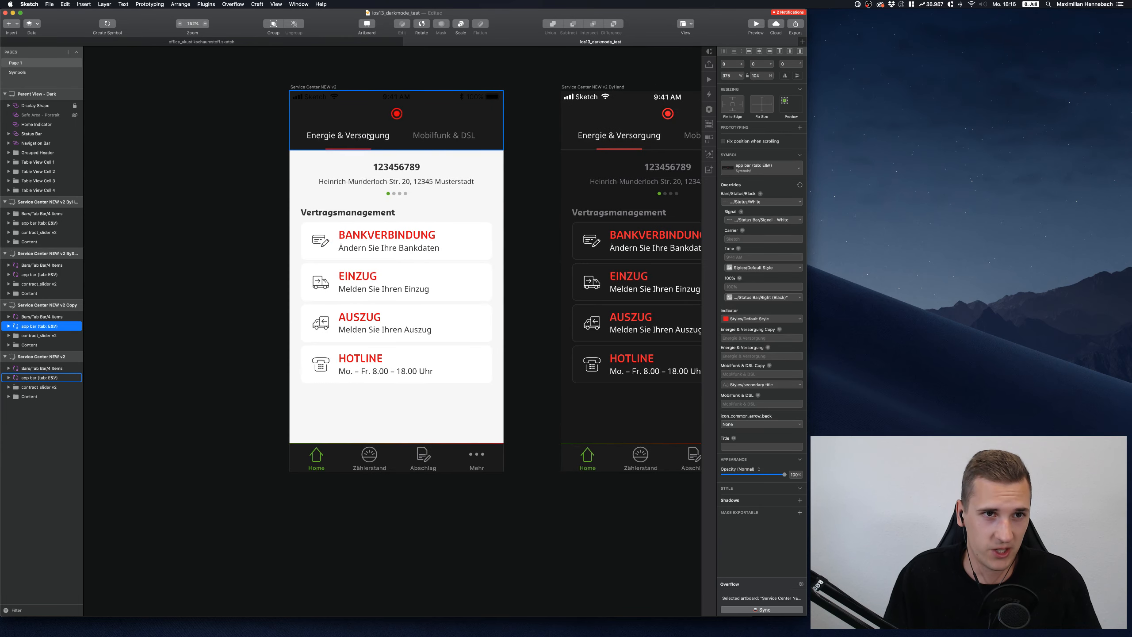
scroll(379, 148, right, 20)
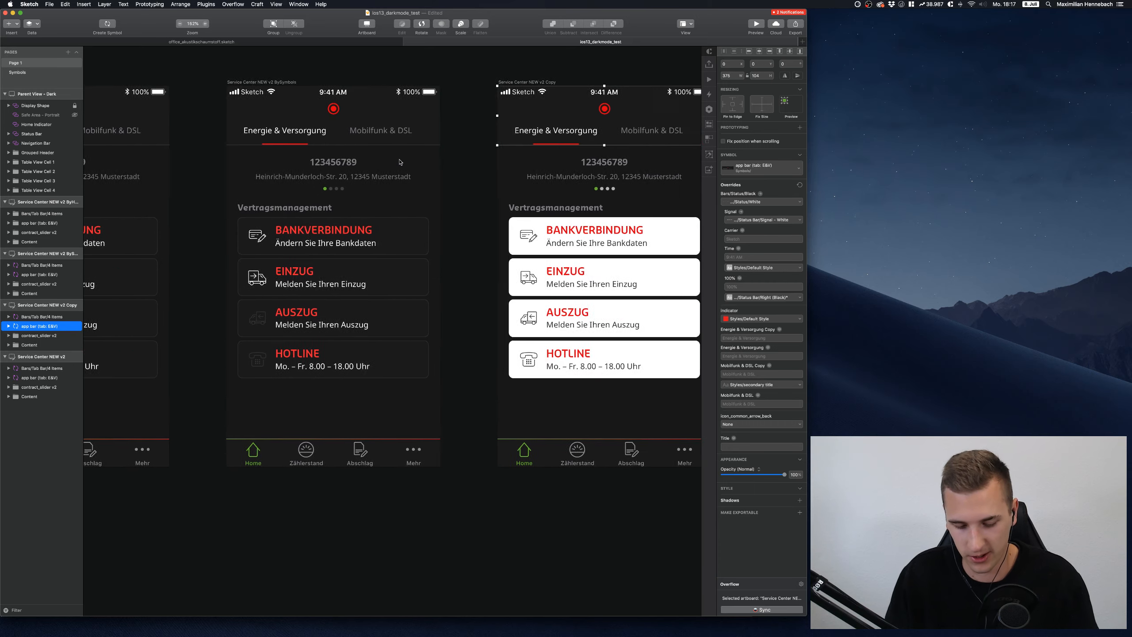
Undo the status bar override change and the deletions of the light and dark symbols
scroll(400, 163, right, 2)
key(super+z)
key(super+z)
key(super+z)
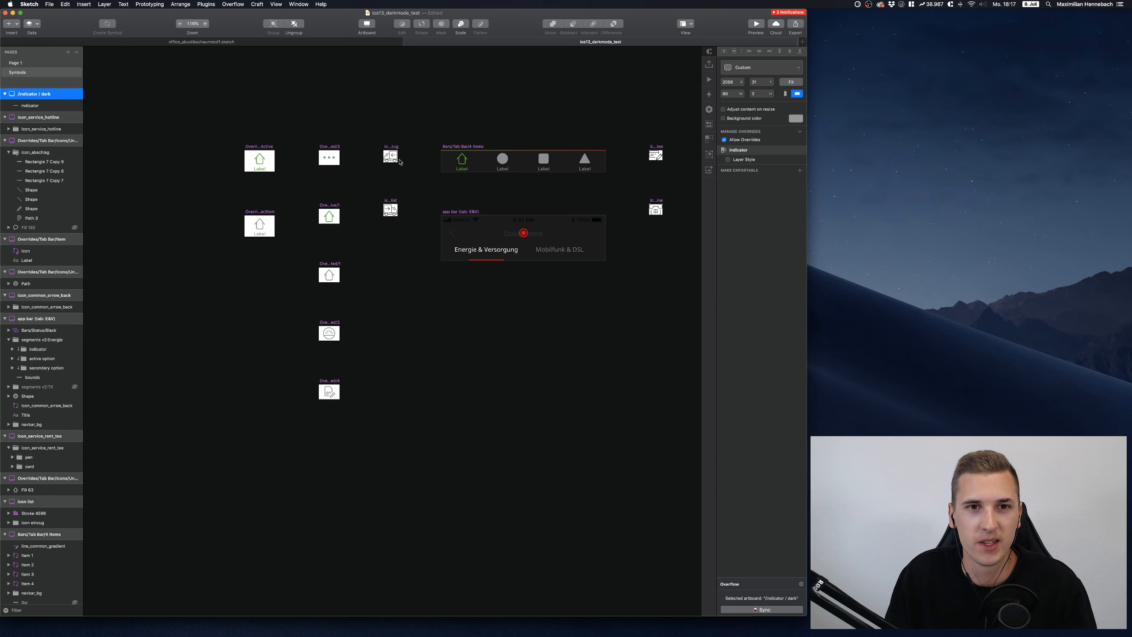
key(super+z)
key(super+z)
key(super+z)
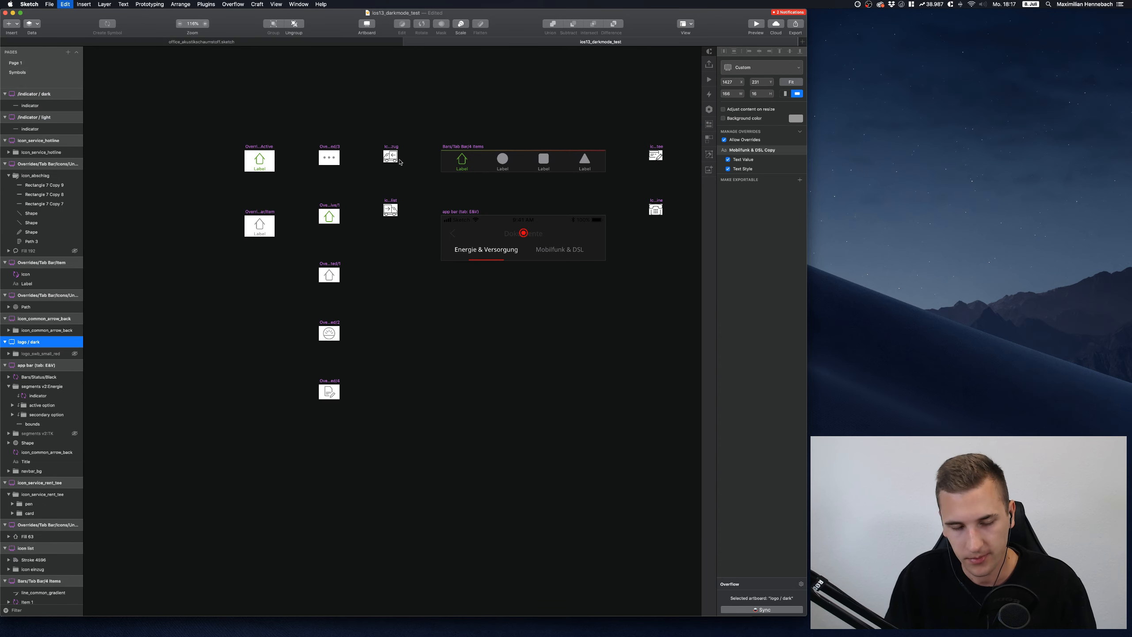
key(super+z)
key(super+z)
key(super+z)
key(super+z)
key(super+z)
key(super+z)
key(super+z)
key(super+z)
key(super+z)
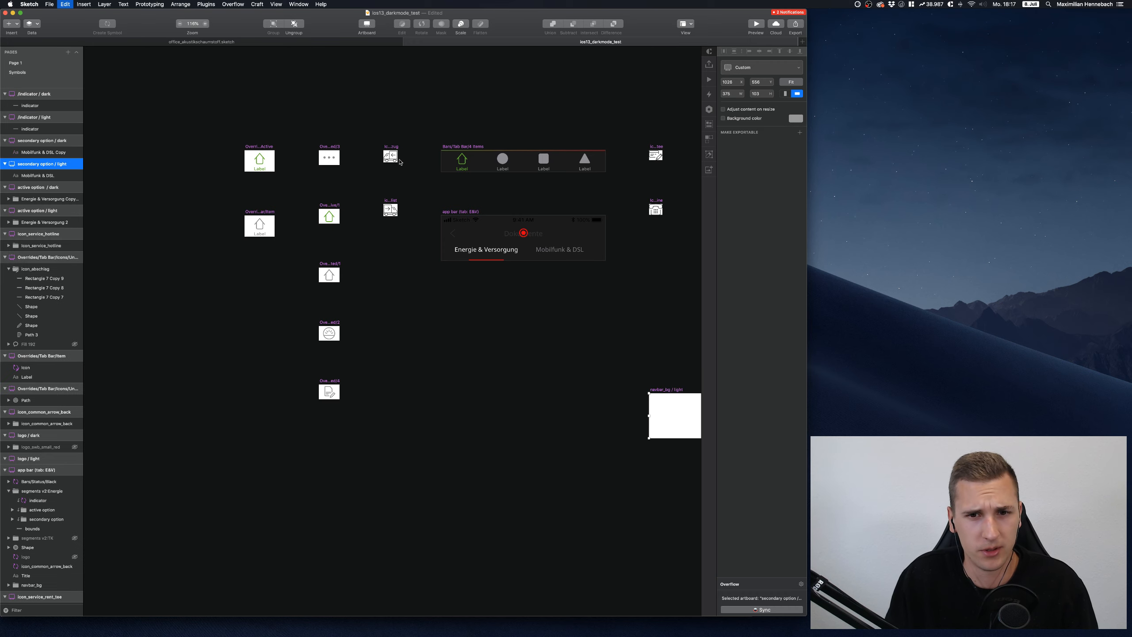
key(super+z)
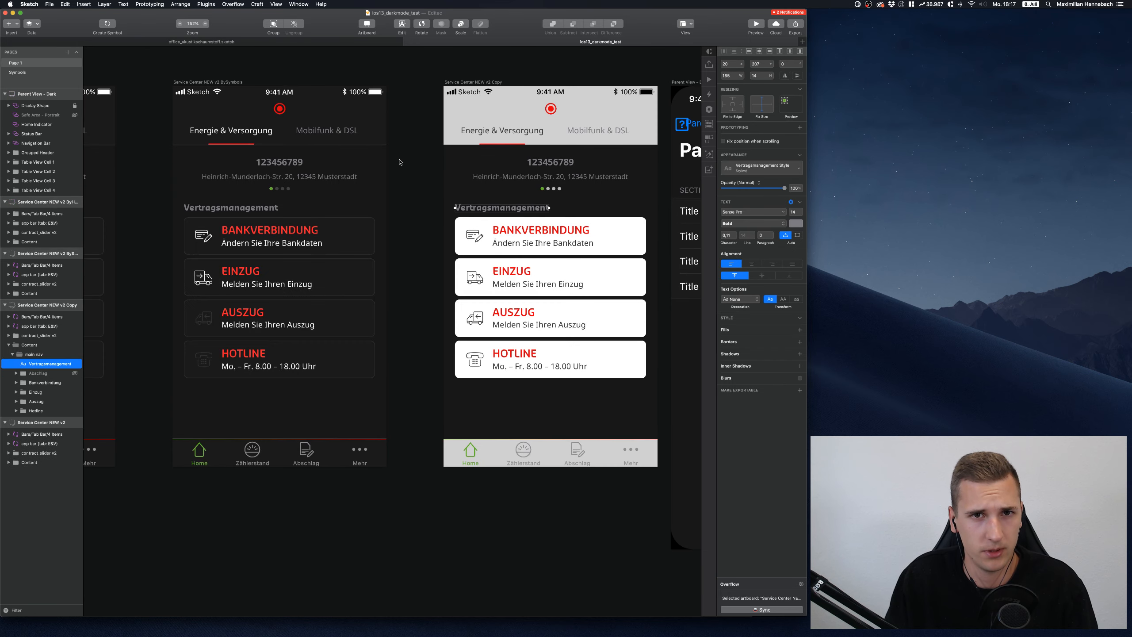
Check the Service Center artboards and examine the symbol overrides of the copy's app bar
scroll(400, 162, left, 15)
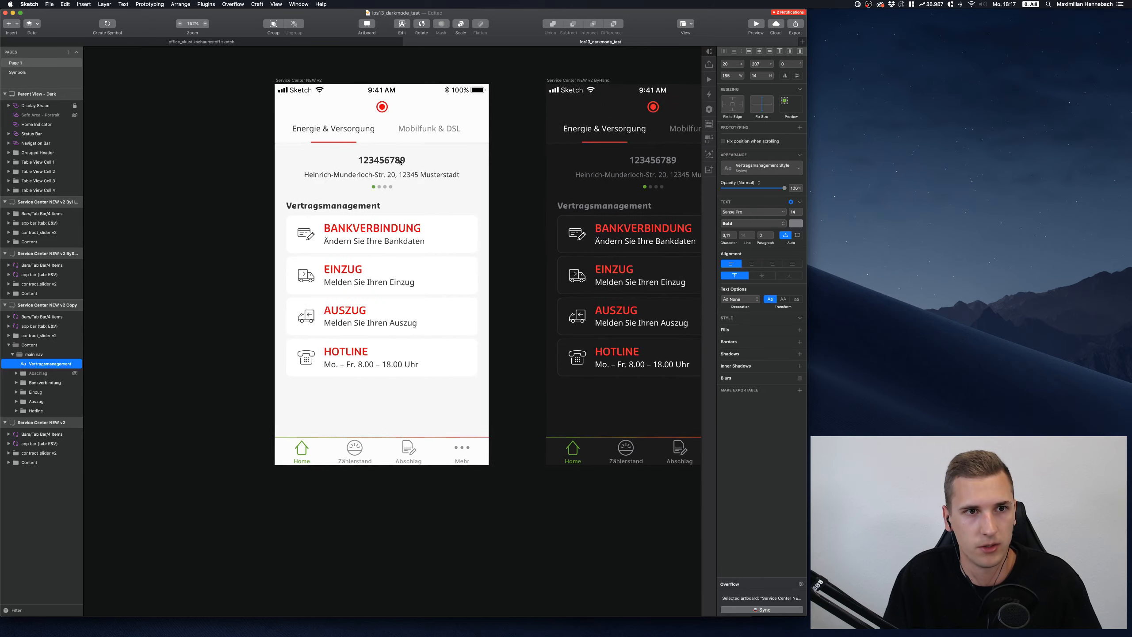
scroll(399, 161, right, 15)
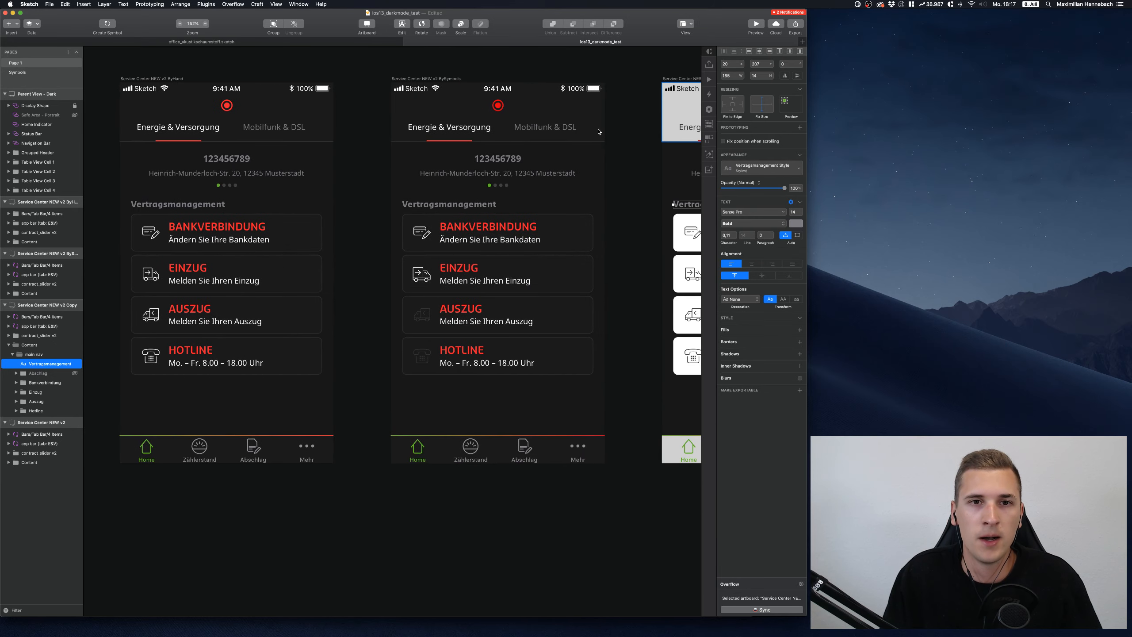
scroll(507, 132, right, 5)
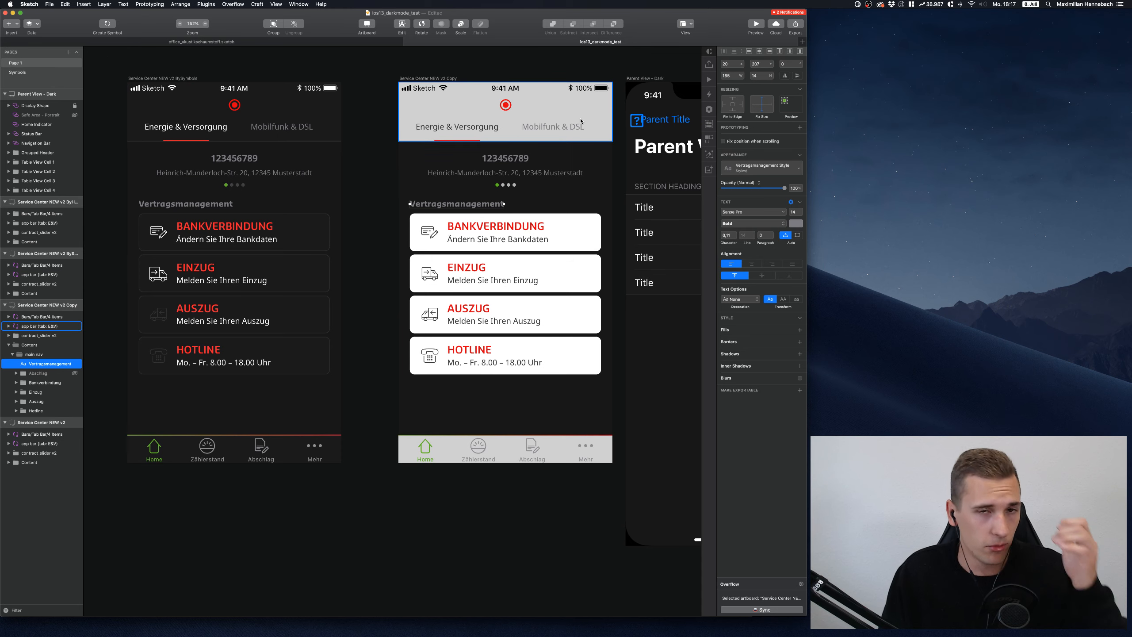
click(529, 116)
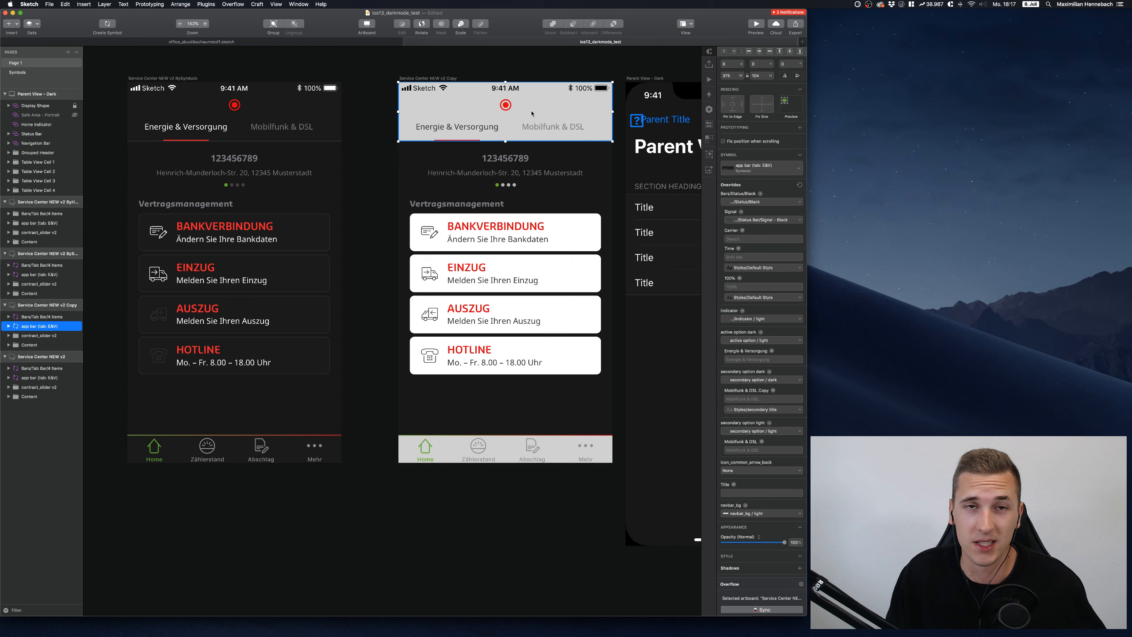
scroll(747, 348, down, 1)
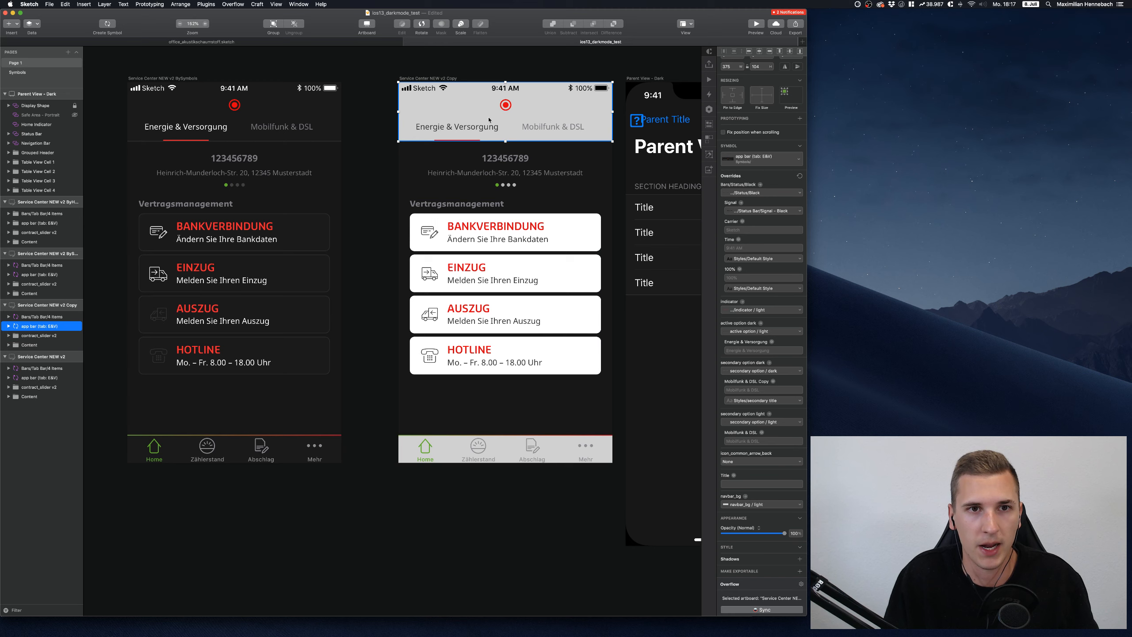
click(472, 110)
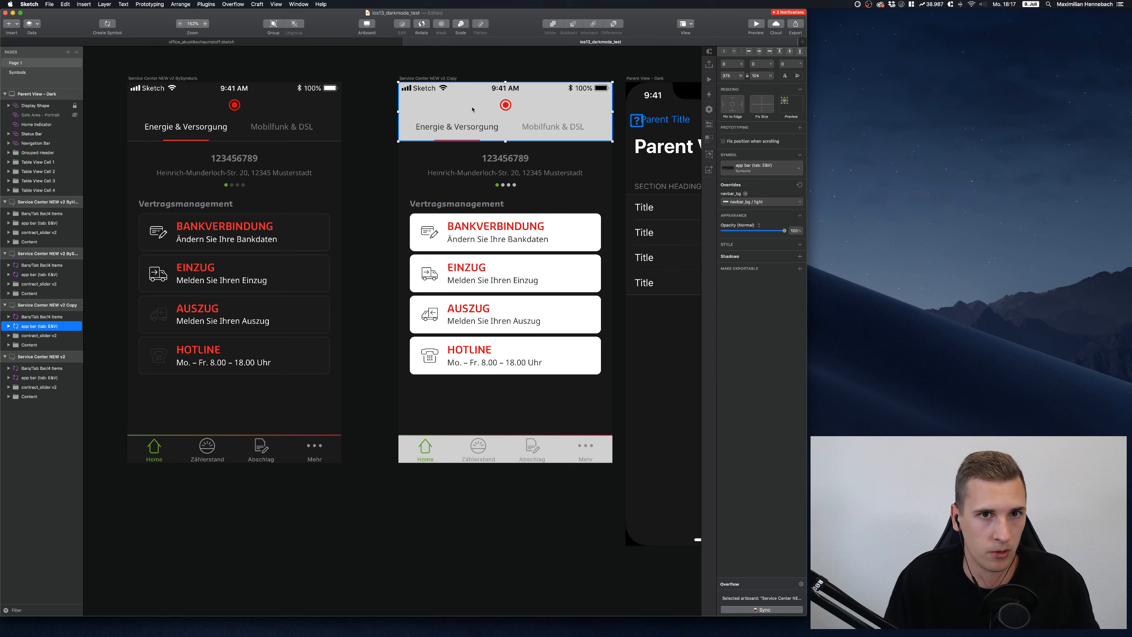
Open the copy's app bar symbol for editing and draw a 375 × 104 rectangle covering the whole bar, directly above the navbar_bg layer
double_click(472, 110)
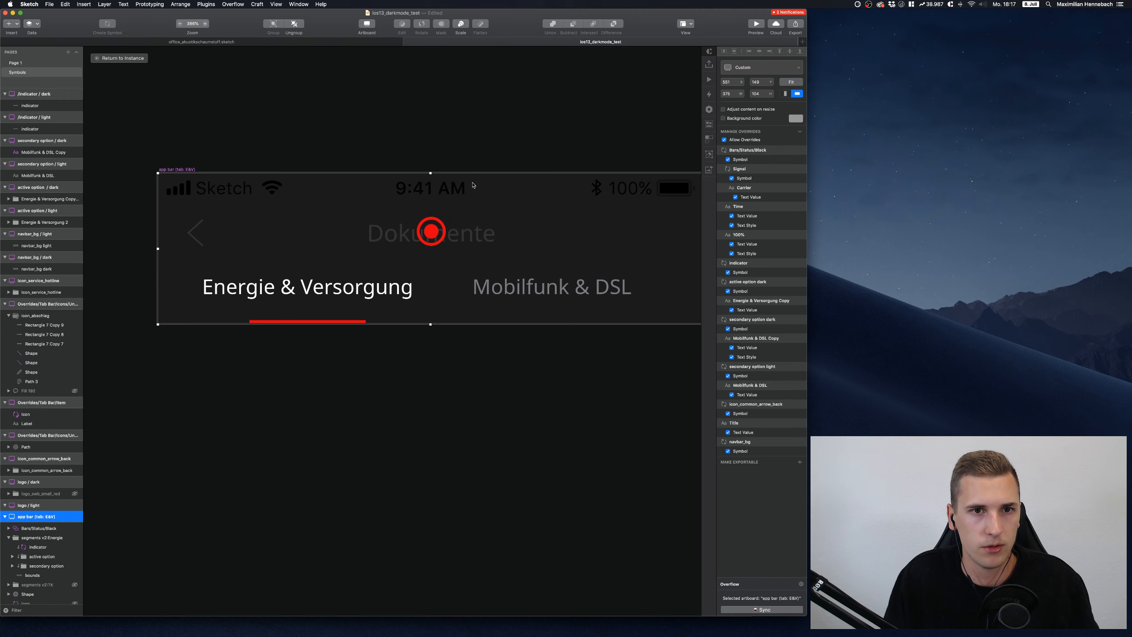
scroll(474, 185, right, 2)
right_click(504, 200)
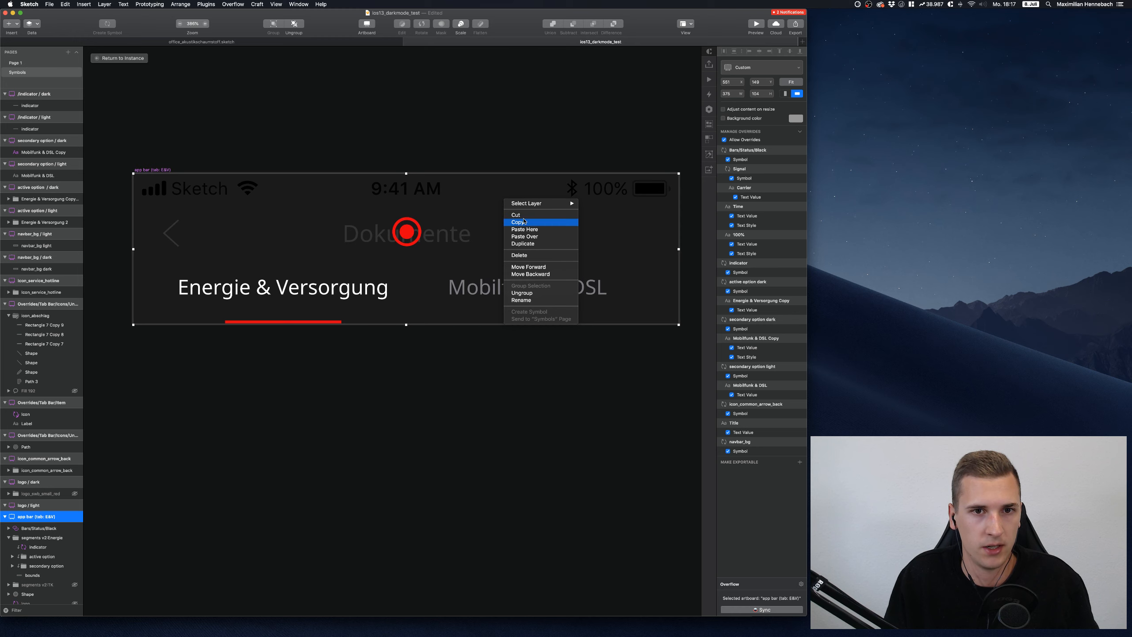
click(633, 242)
click(604, 235)
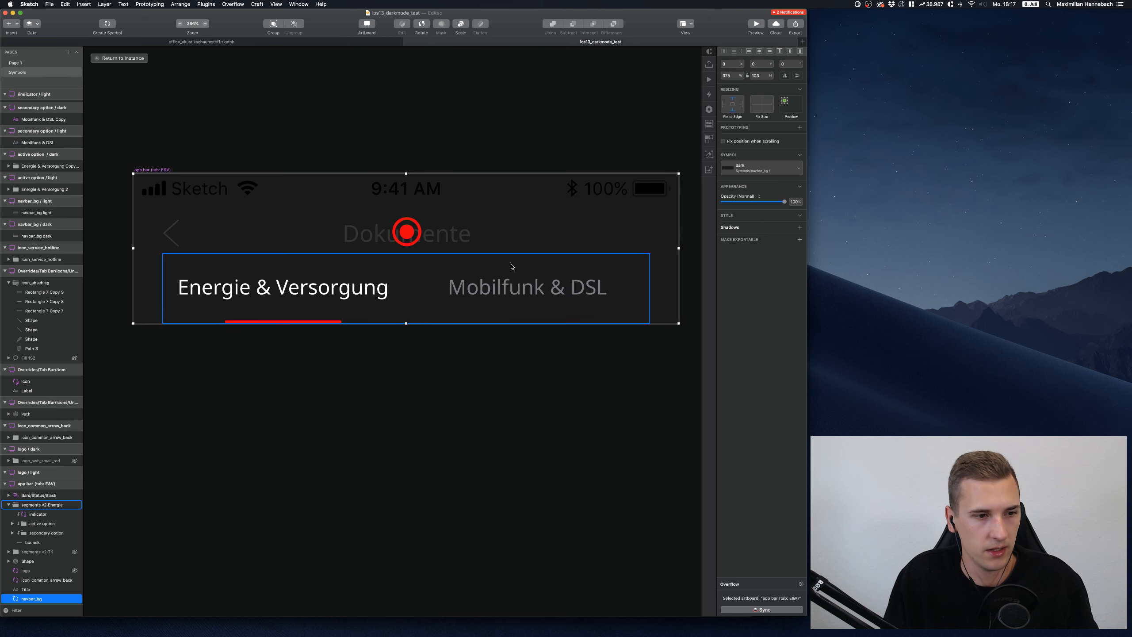
scroll(42, 555, down, 3)
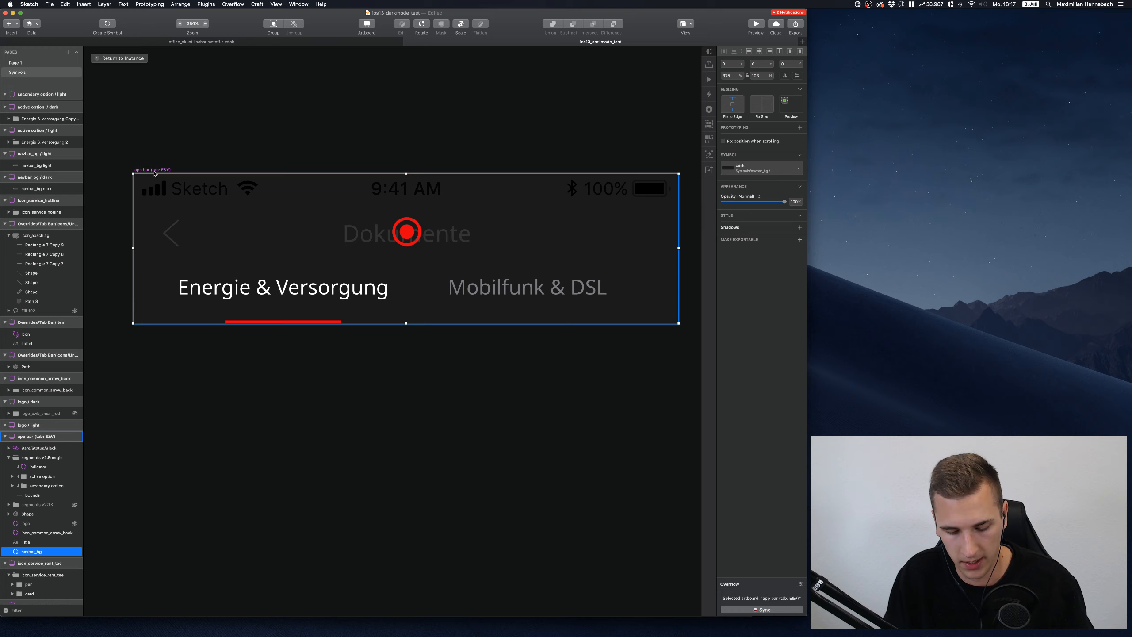
key(r)
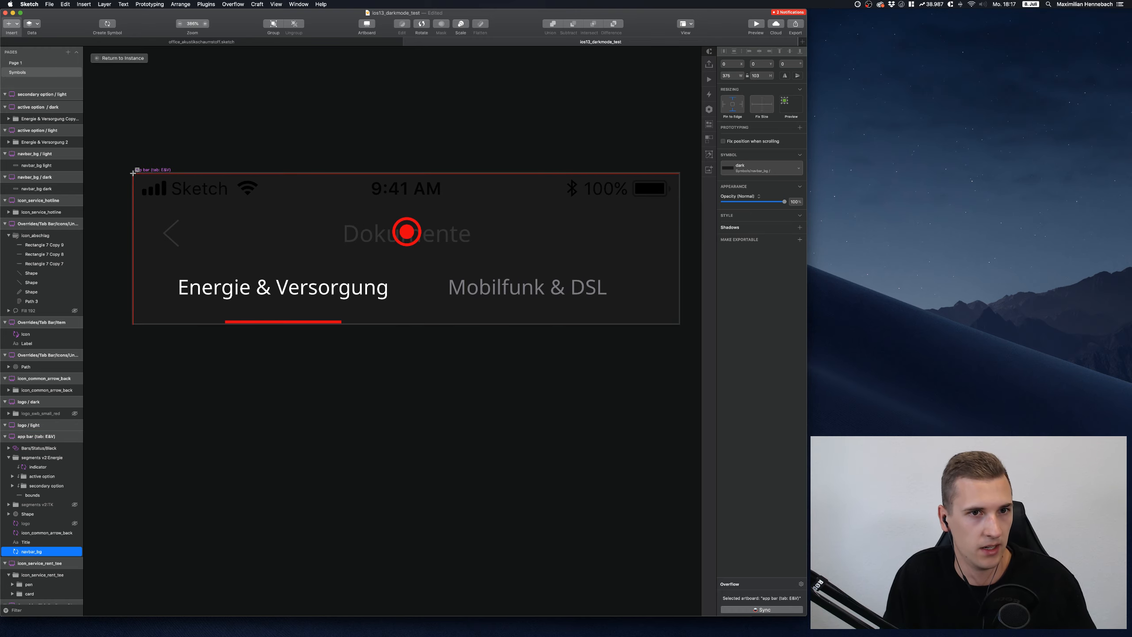
drag(132, 174, 674, 324)
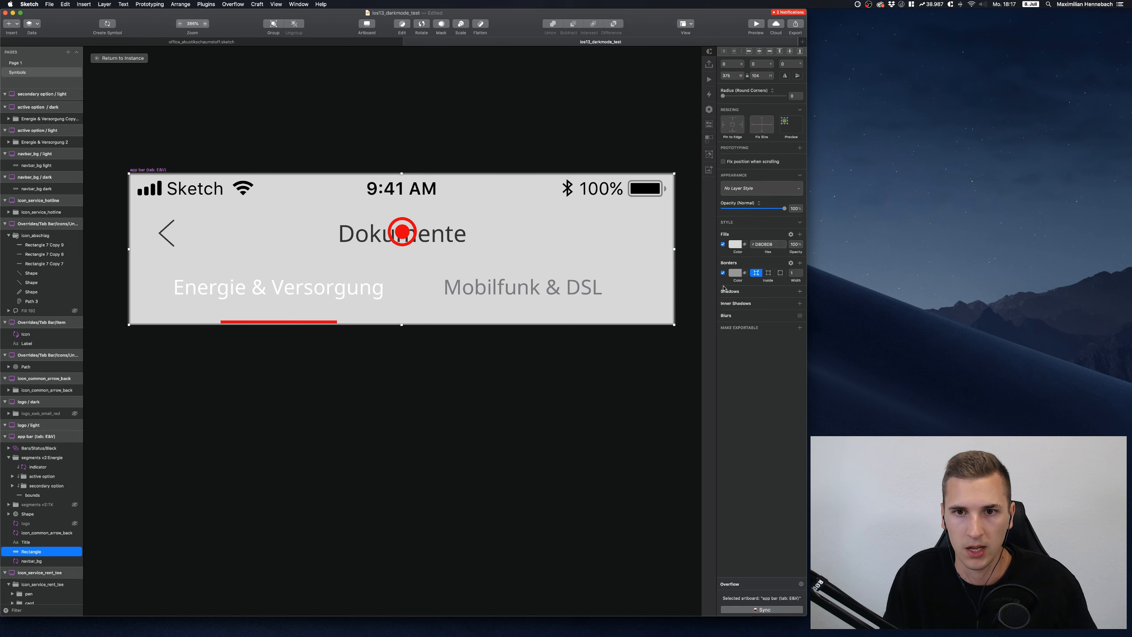
Turn off the new rectangle's border and set its fill to white, FFFFFF
click(723, 273)
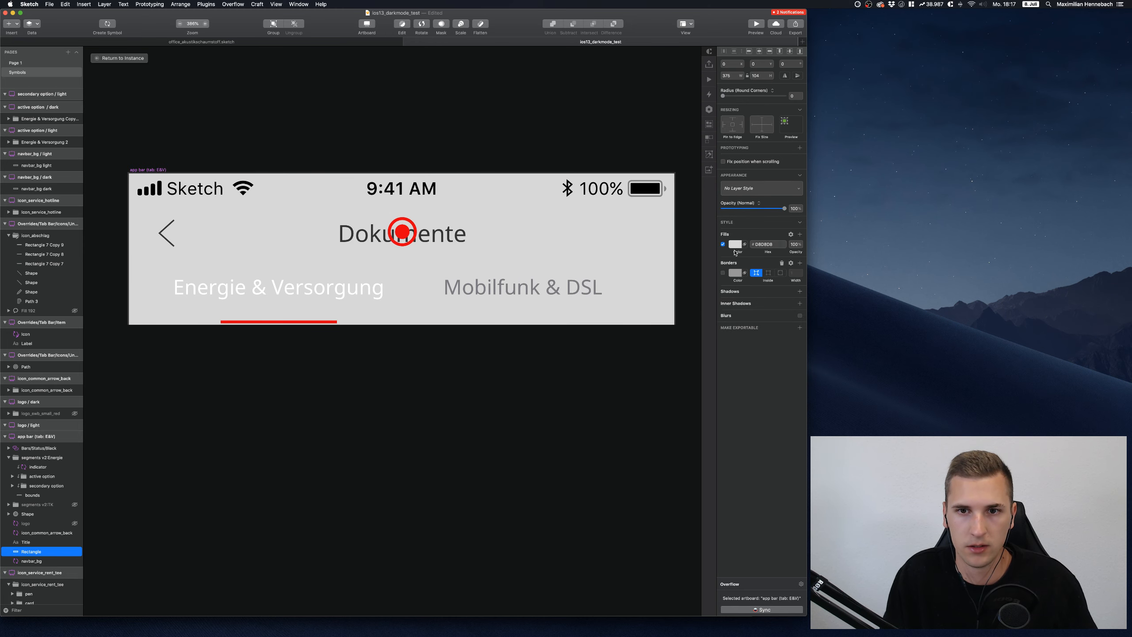
click(733, 245)
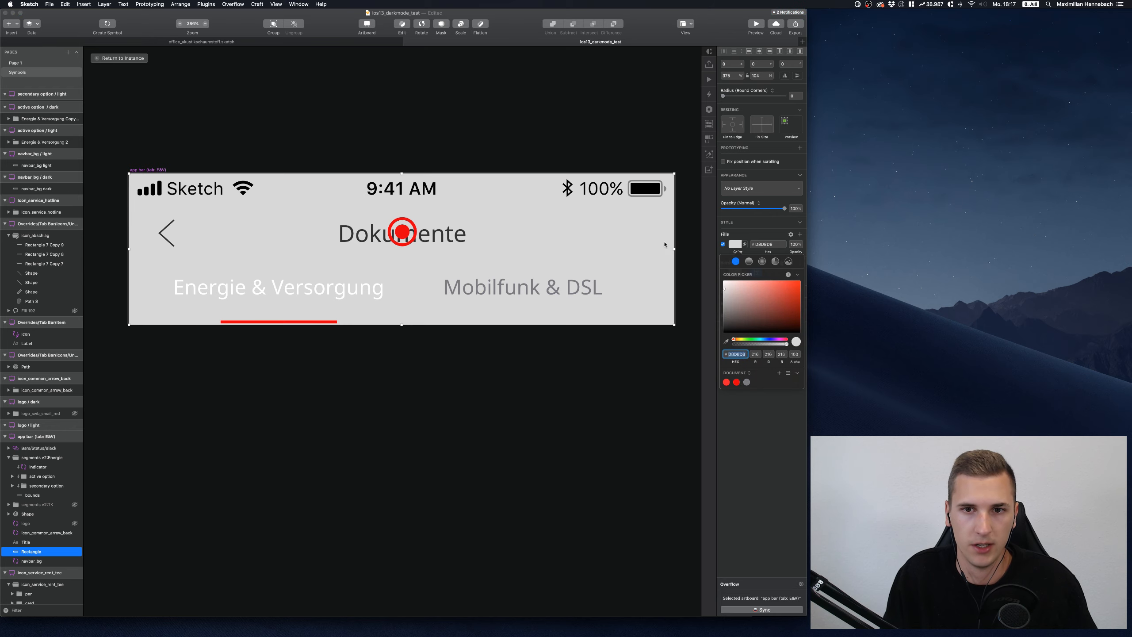
drag(747, 306, 678, 226)
click(733, 247)
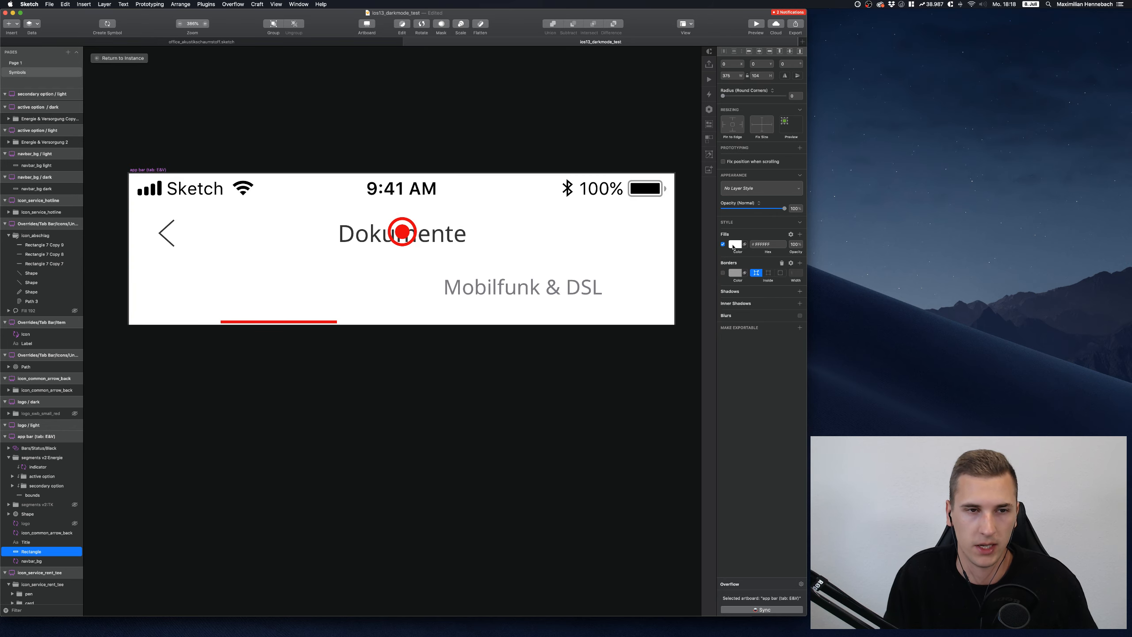
click(734, 247)
click(605, 246)
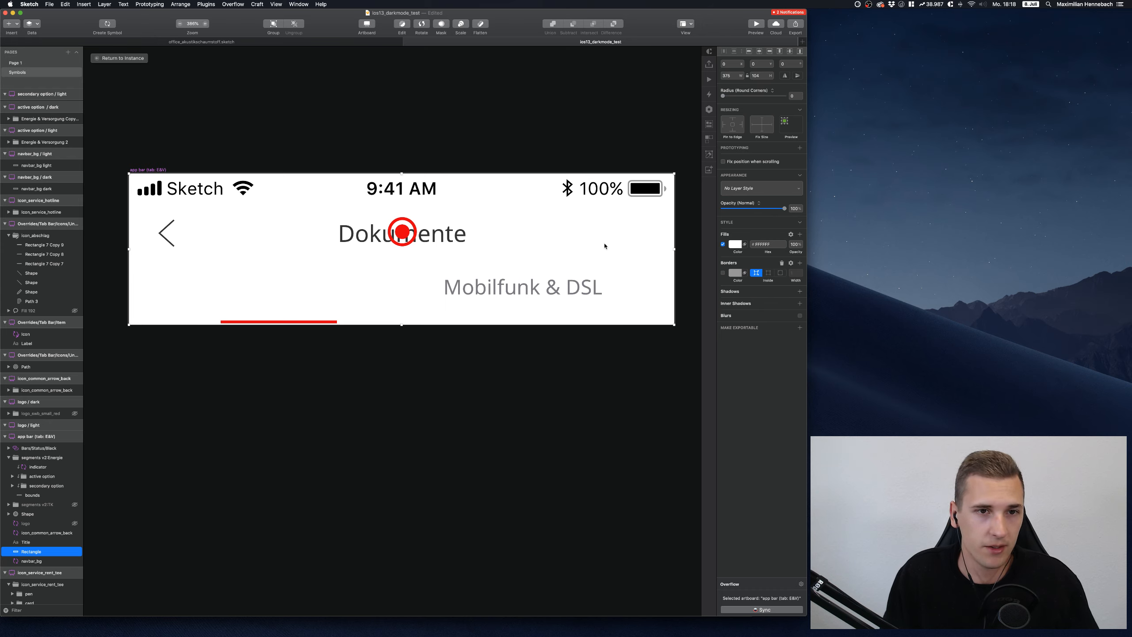
Rename the rectangle nav_bg and create a symbol from it under the same name
double_click(36, 555)
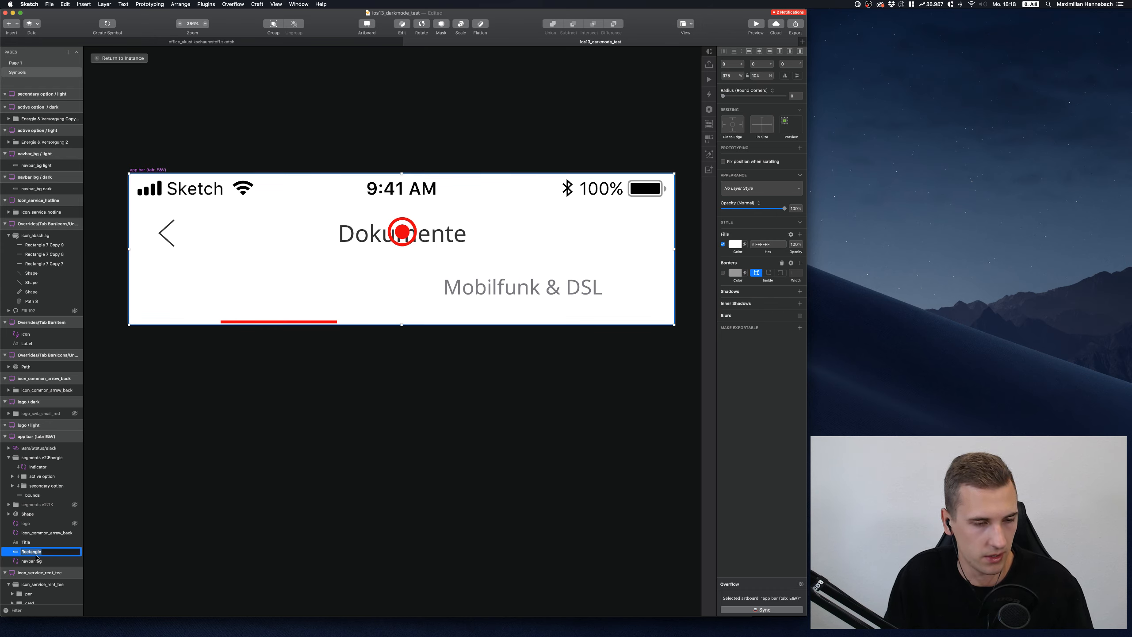
text(nav_bg)
key(Return)
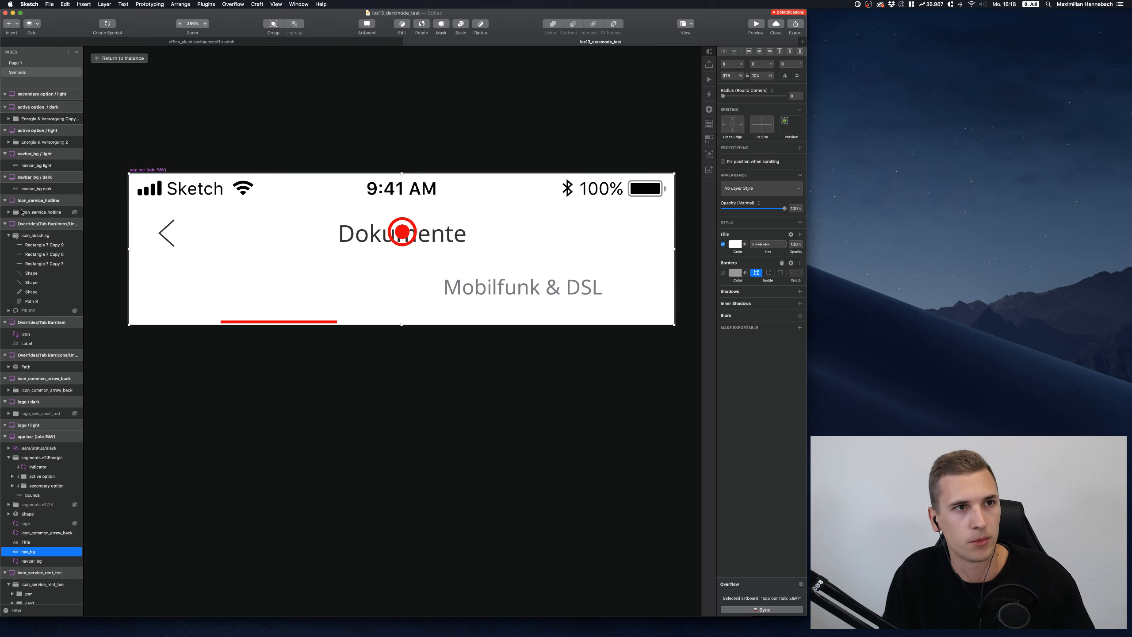
click(107, 24)
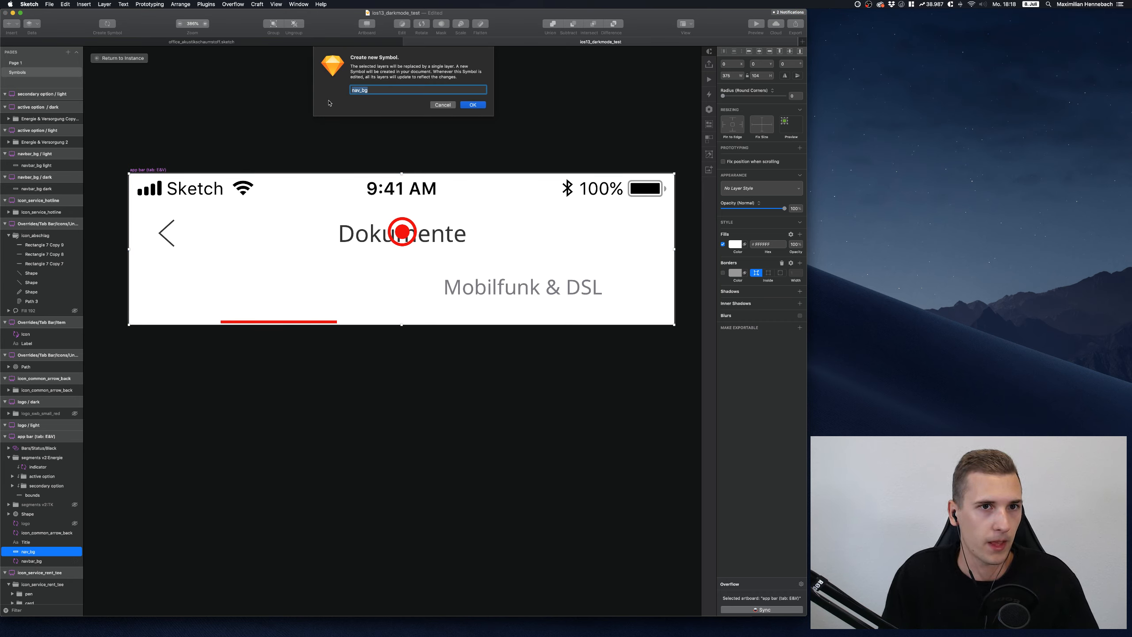
key(Return)
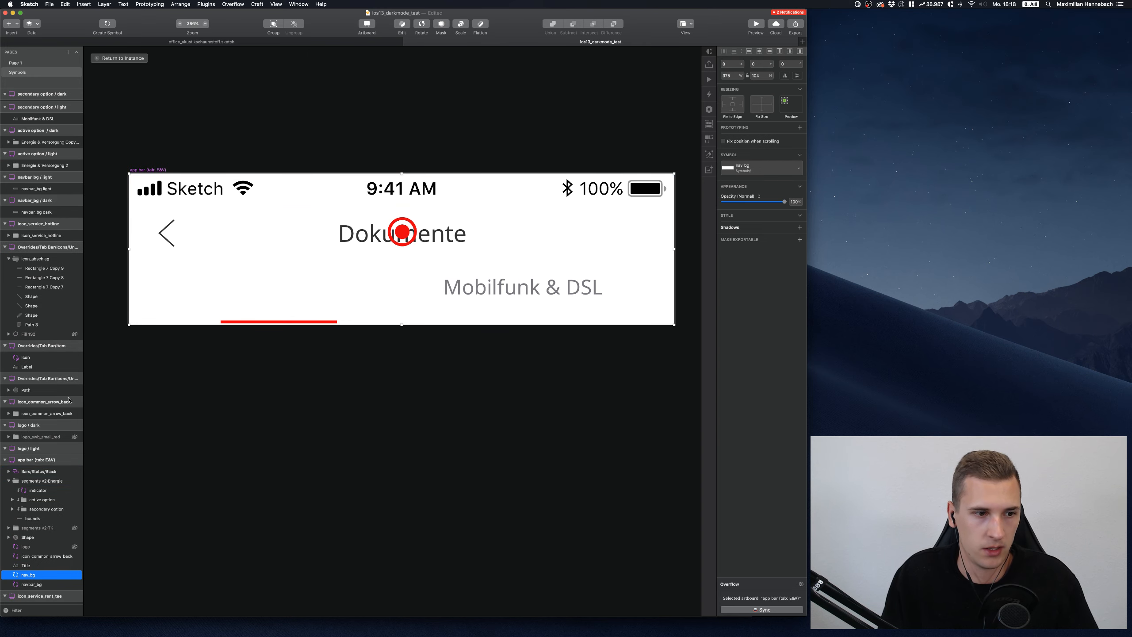
Find the new nav_bg symbol below navbar_bg / dark on the Symbols page and duplicate it
scroll(325, 266, down, 10)
scroll(247, 300, up, 10)
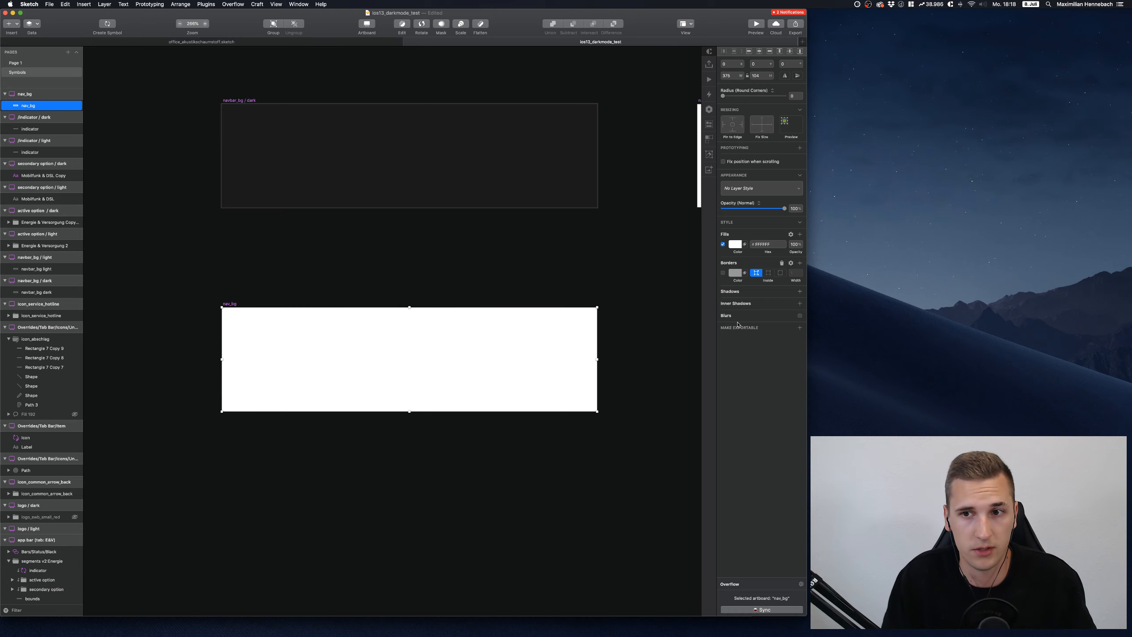
scroll(339, 348, down, 3)
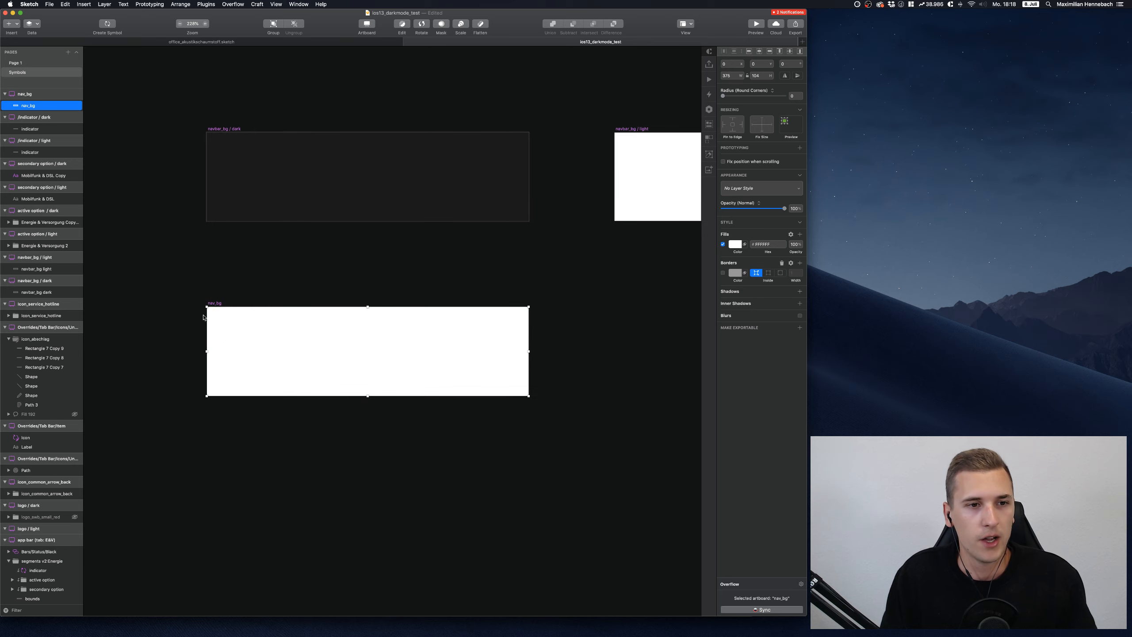
scroll(220, 305, right, 1)
scroll(223, 306, left, 1)
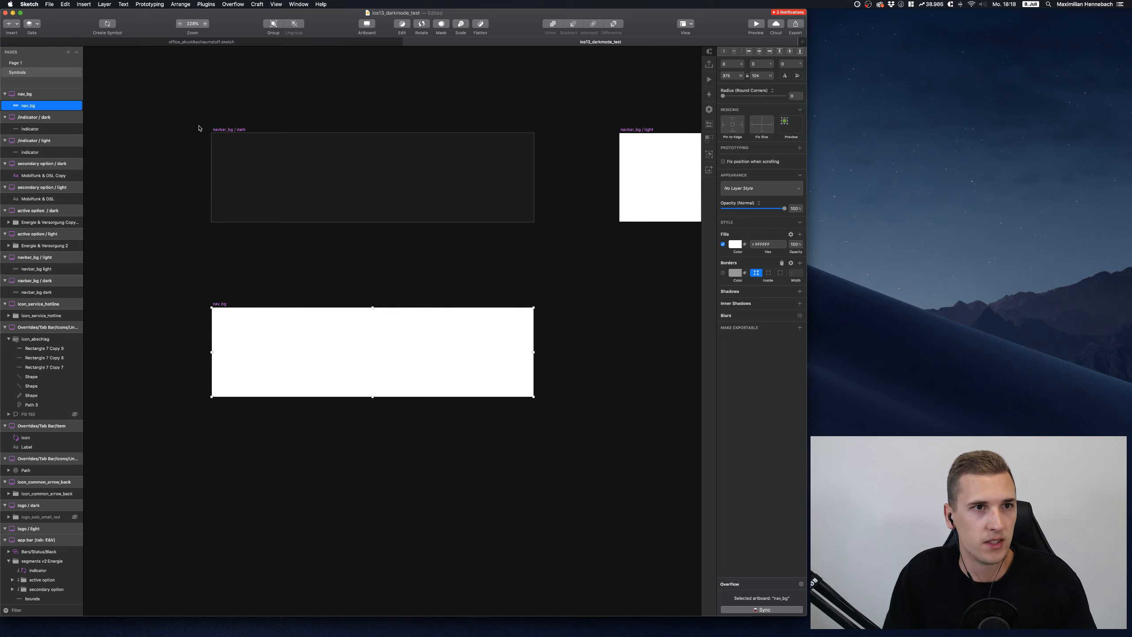
scroll(157, 96, up, 5)
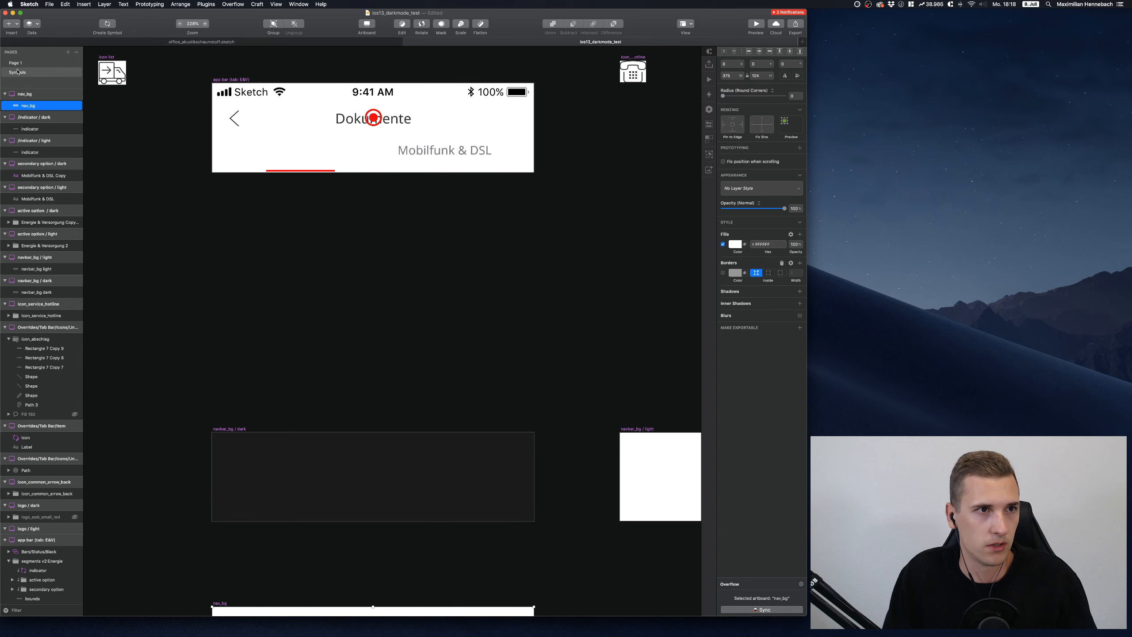
key(super+Tab)
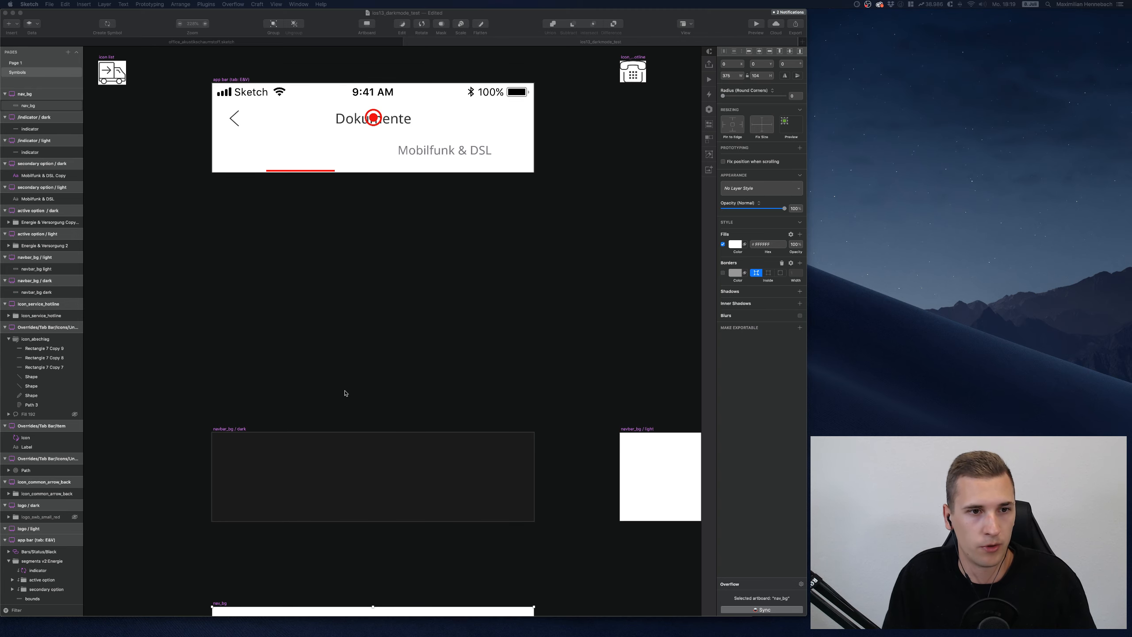
scroll(346, 392, down, 10)
scroll(346, 392, left, 3)
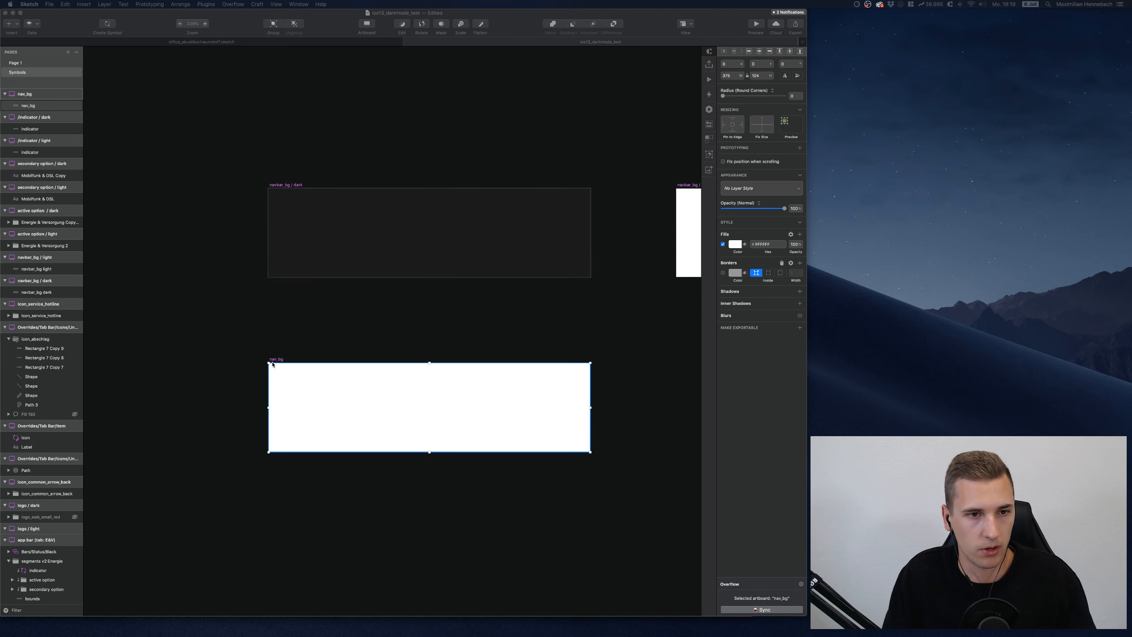
click(279, 364)
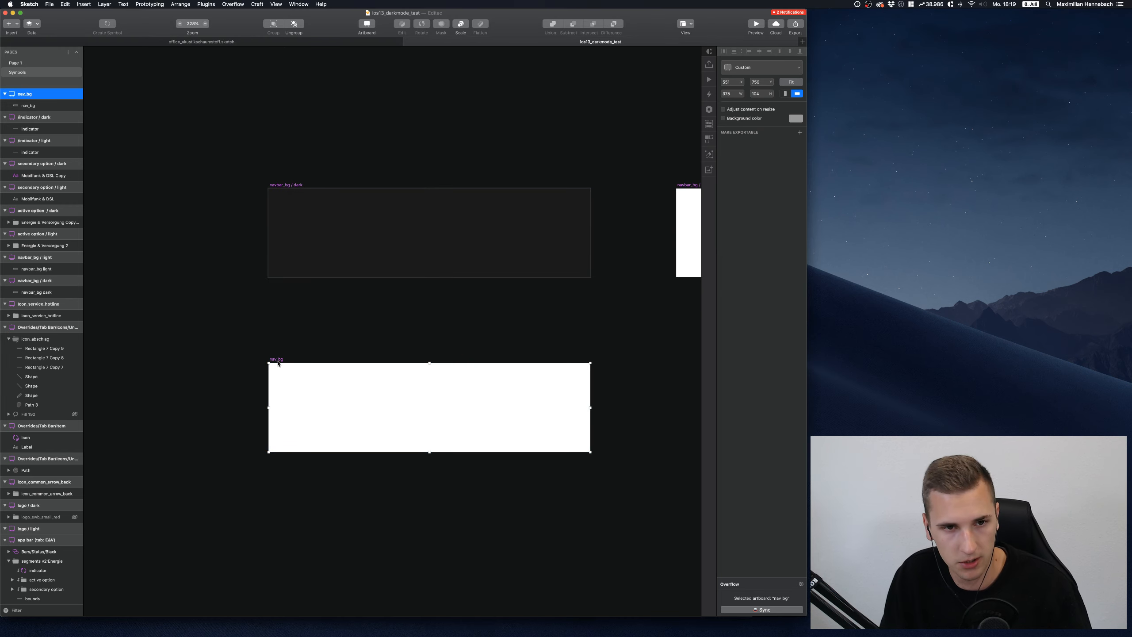
key(super+d)
scroll(277, 363, left, 8)
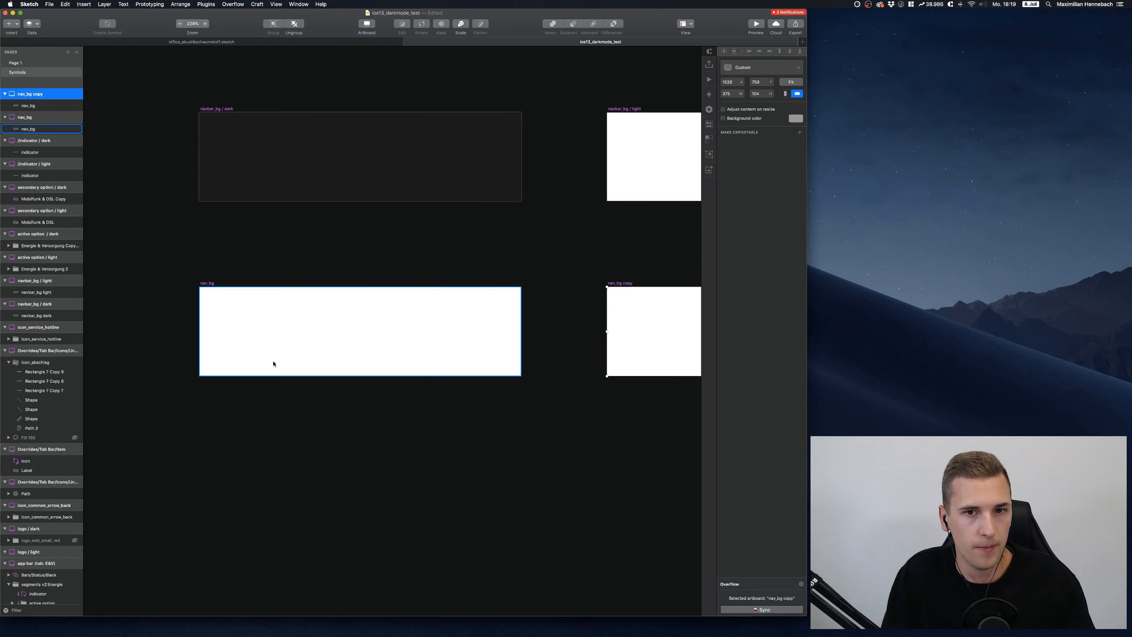
scroll(273, 364, right, 5)
Rename the original nav_bg symbol to "nav_bg / light"
click(141, 285)
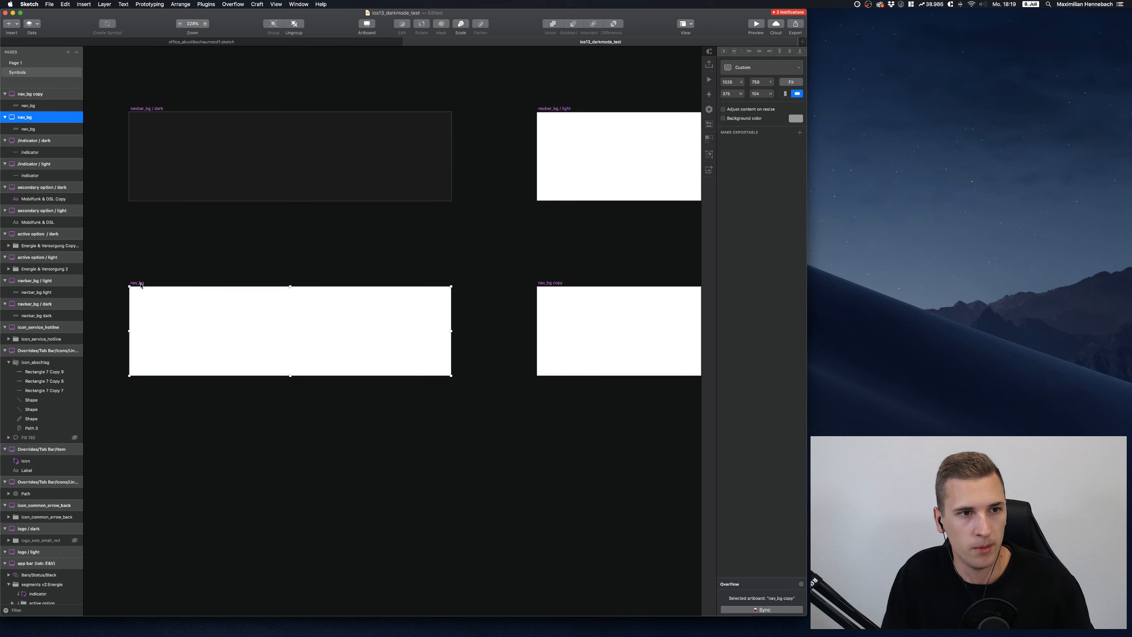
key(super+space)
key(Escape)
key(super+r)
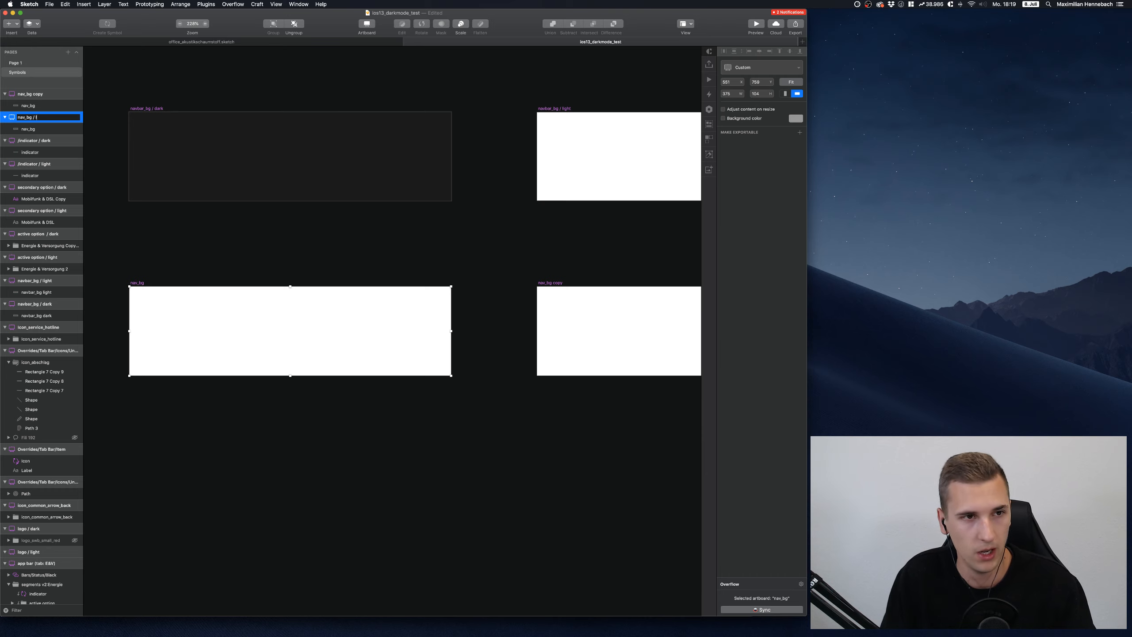
text(t)
key(Return)
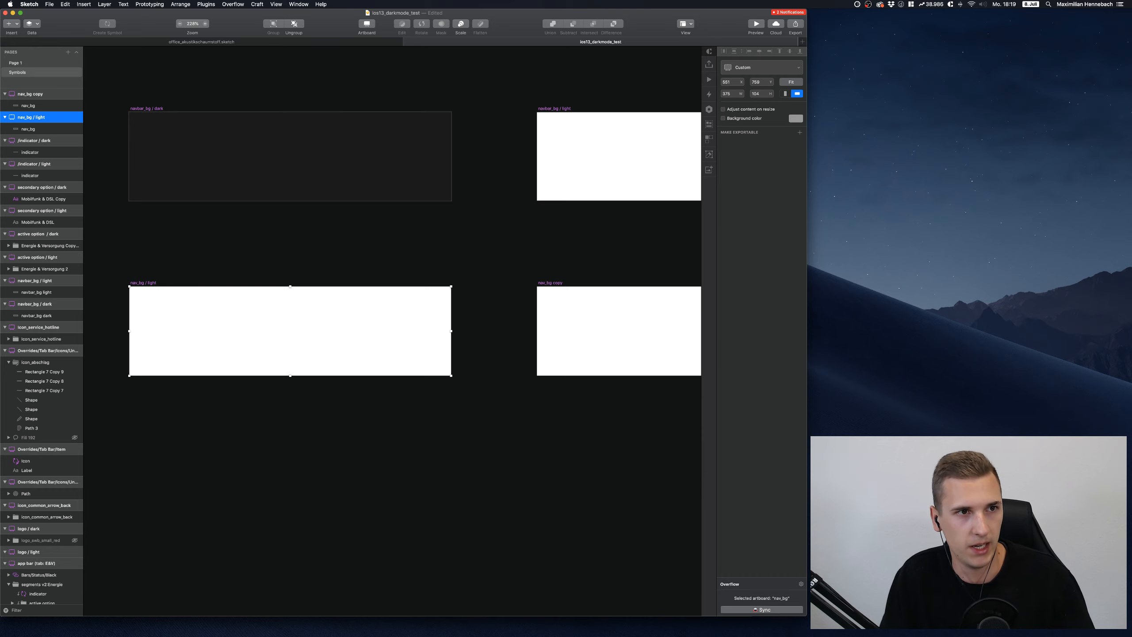
Rename the duplicated symbol to "nav_bg / dark"
click(543, 284)
key(super+r)
key(Right)
key(BackSpace)
key(BackSpace)
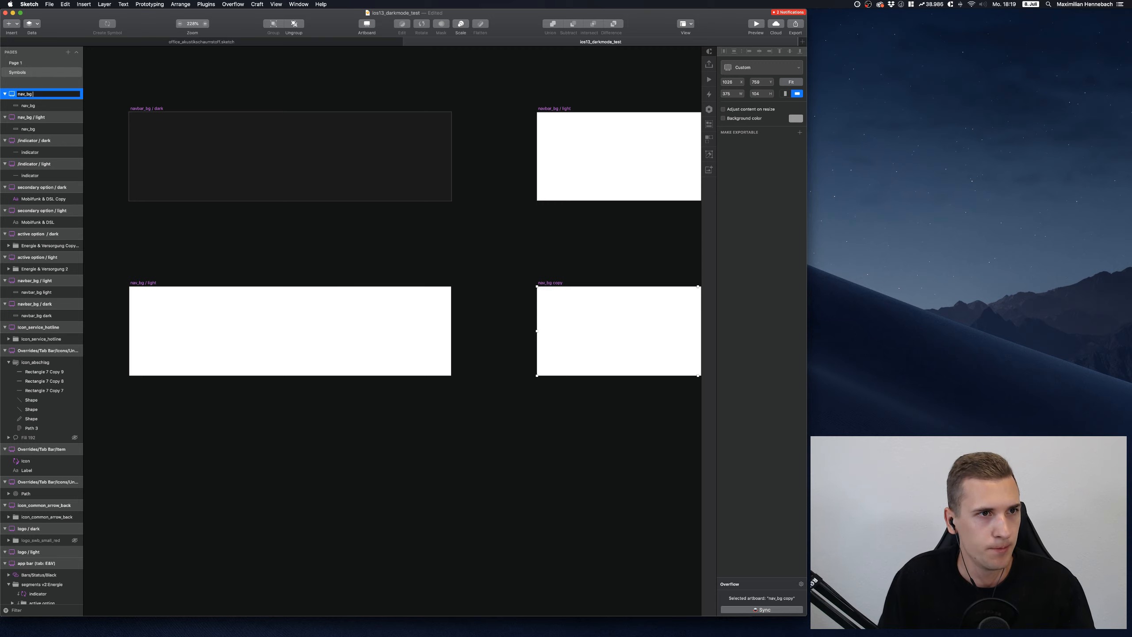
text(/ dark)
key(Return)
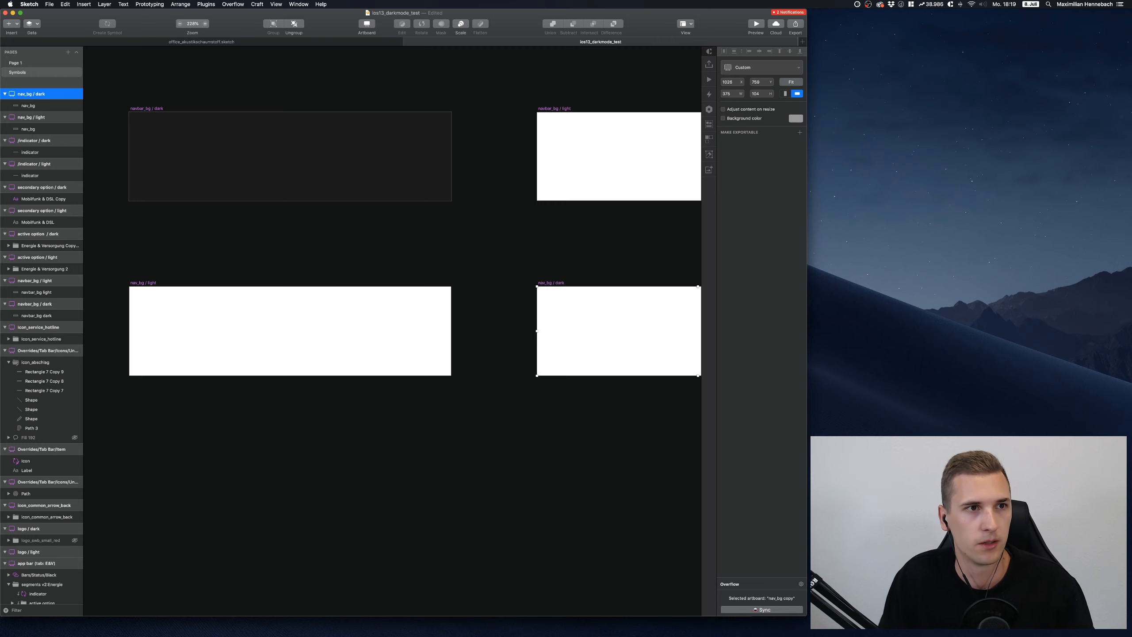
Set the fill of the rectangle in nav_bg / dark to the dark gray sampled from the navbar_bg / dark symbol
scroll(532, 292, right, 5)
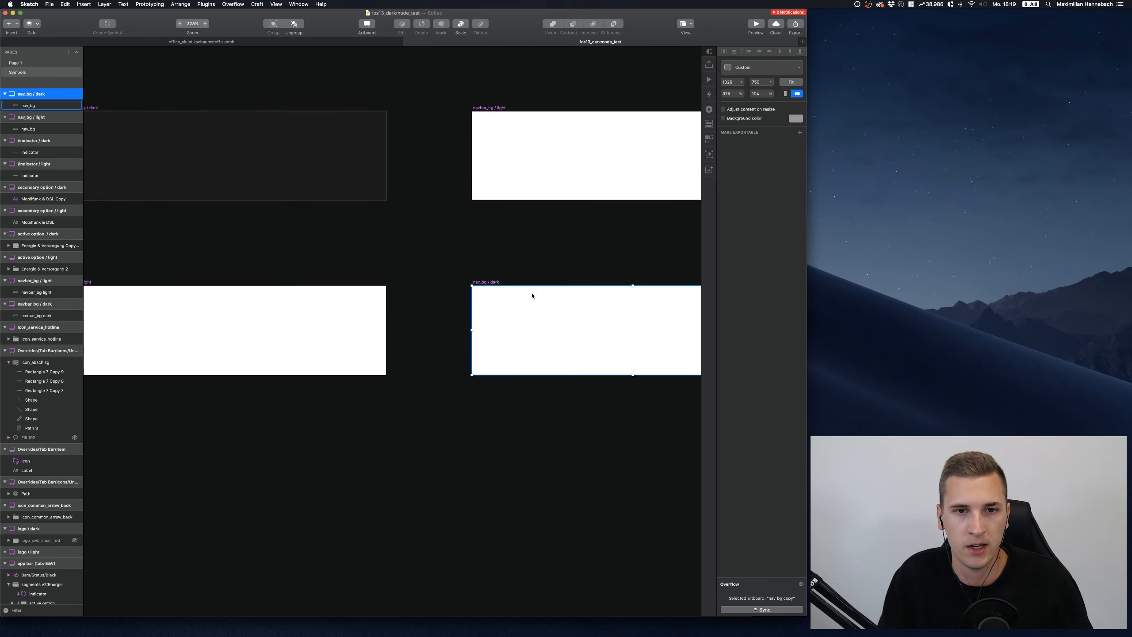
click(530, 308)
click(735, 245)
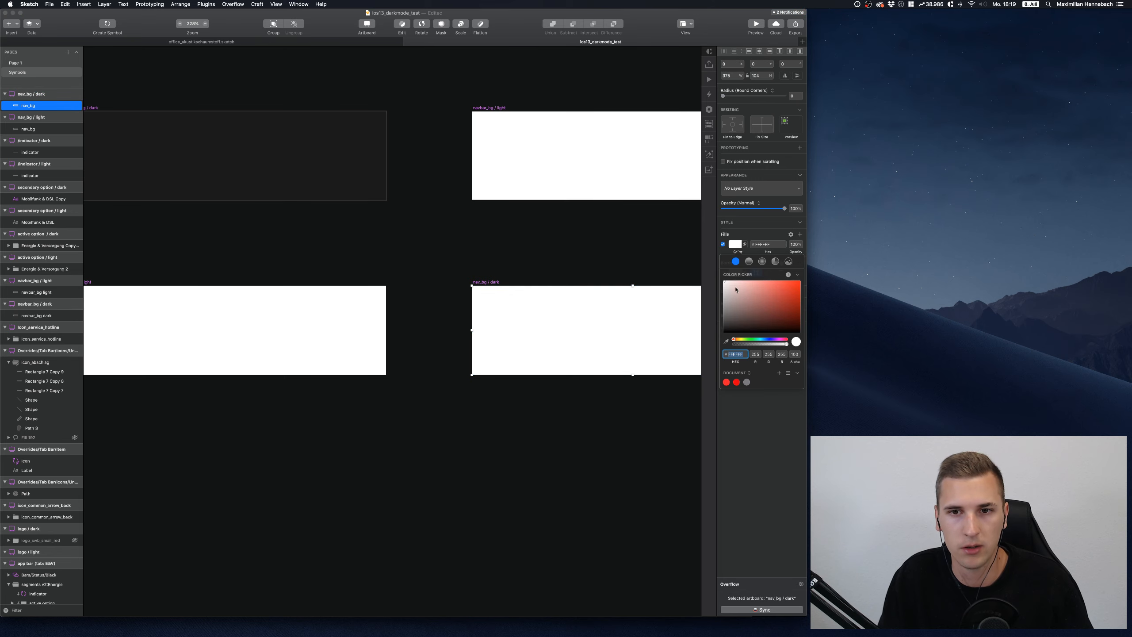
text(292929)
key(Return)
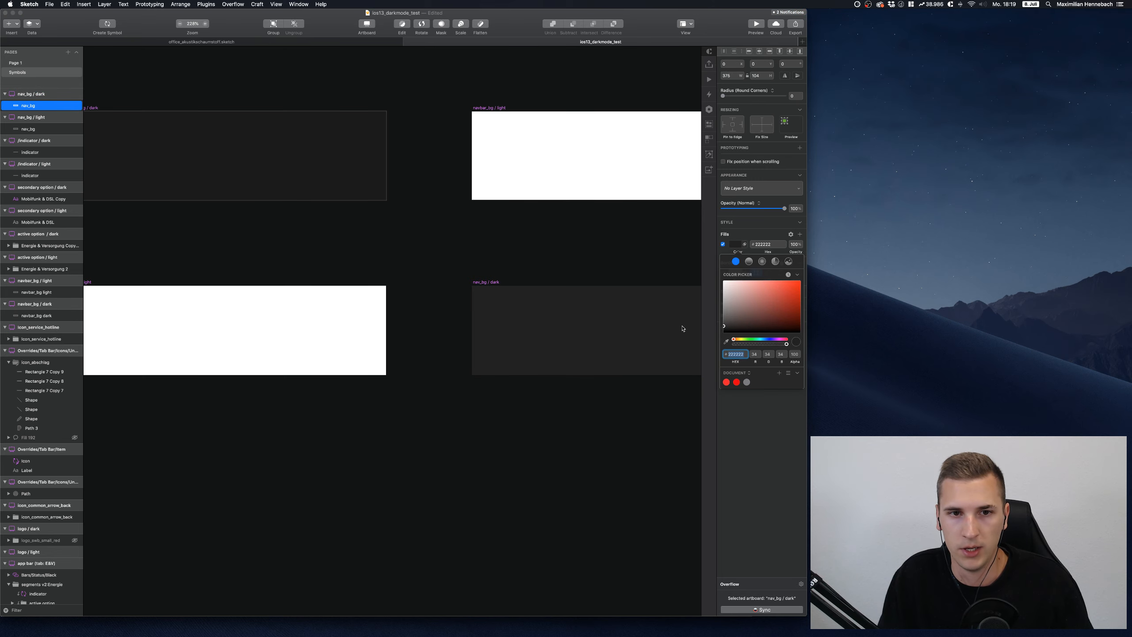
drag(679, 325, 676, 323)
click(726, 342)
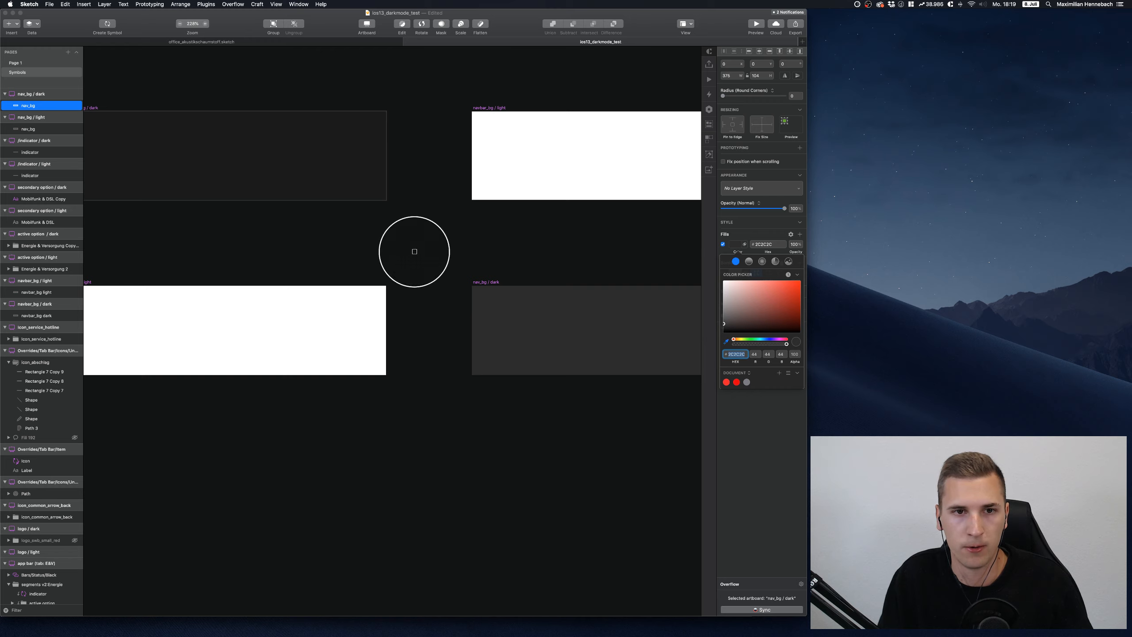
click(253, 158)
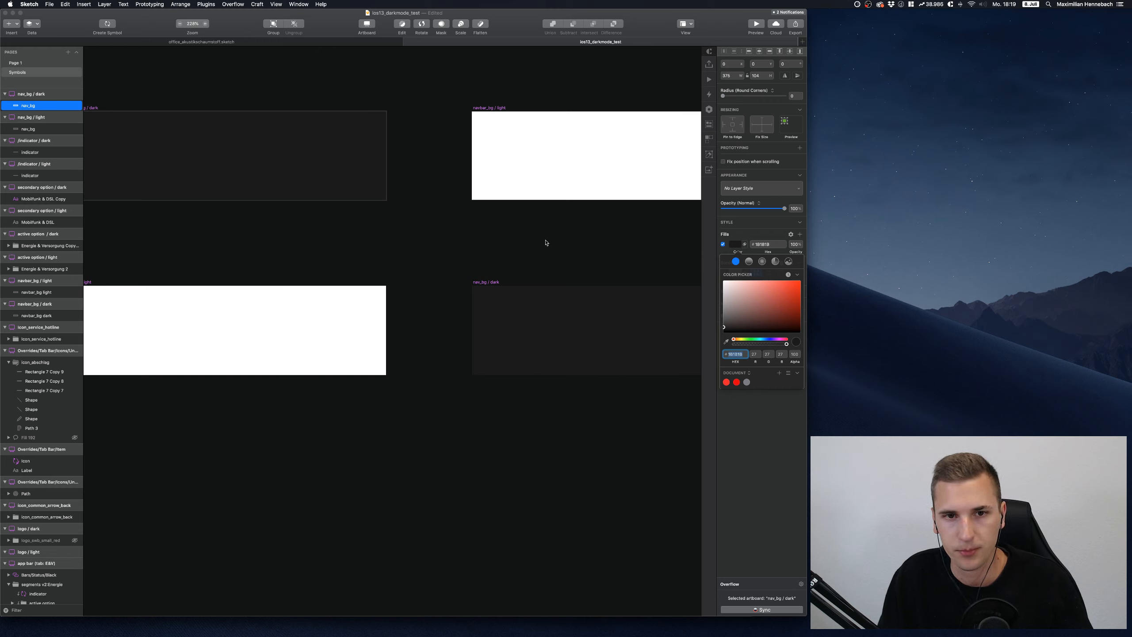
click(503, 248)
click(447, 221)
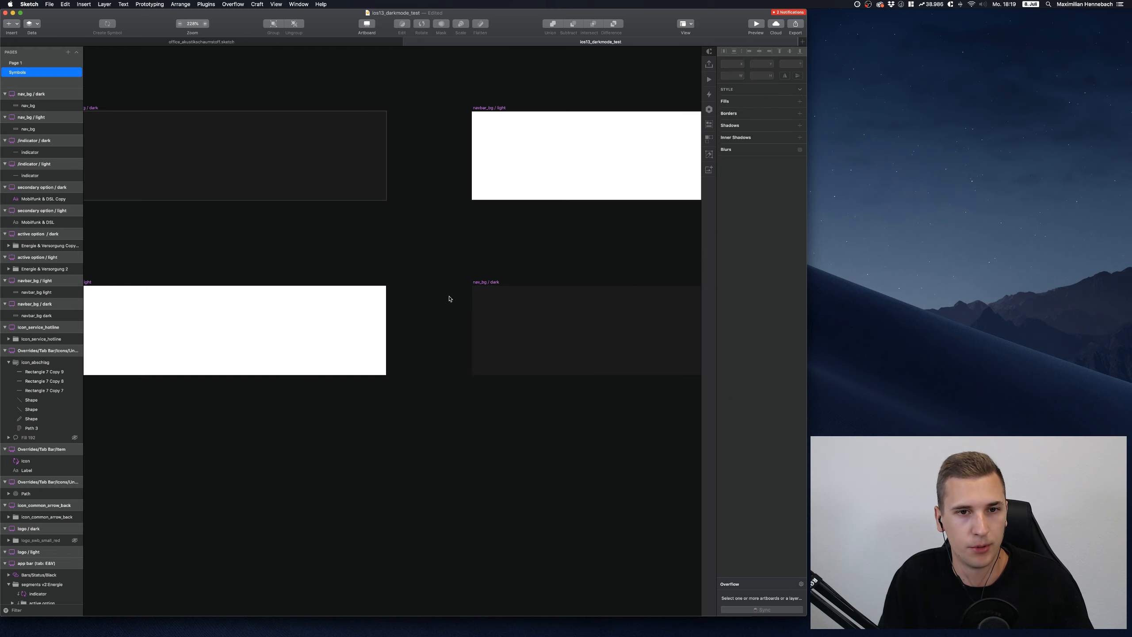
On Page 1, set the navbar_bg override of the app bar in Service Center NEW v2 Copy to None
click(26, 63)
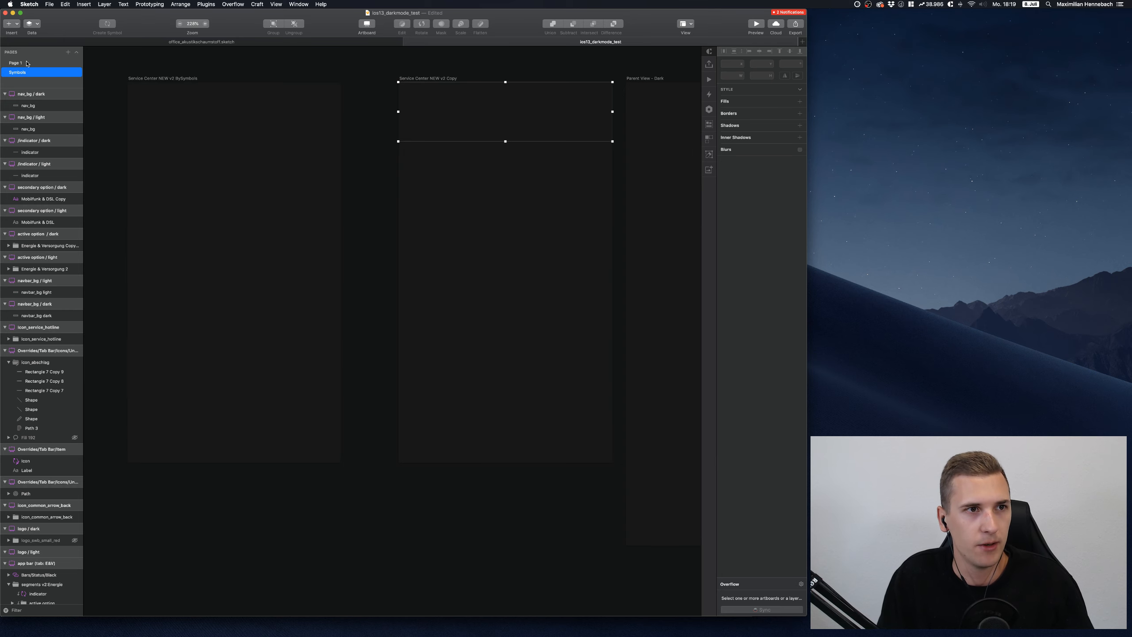
scroll(402, 335, up, 3)
scroll(402, 335, right, 3)
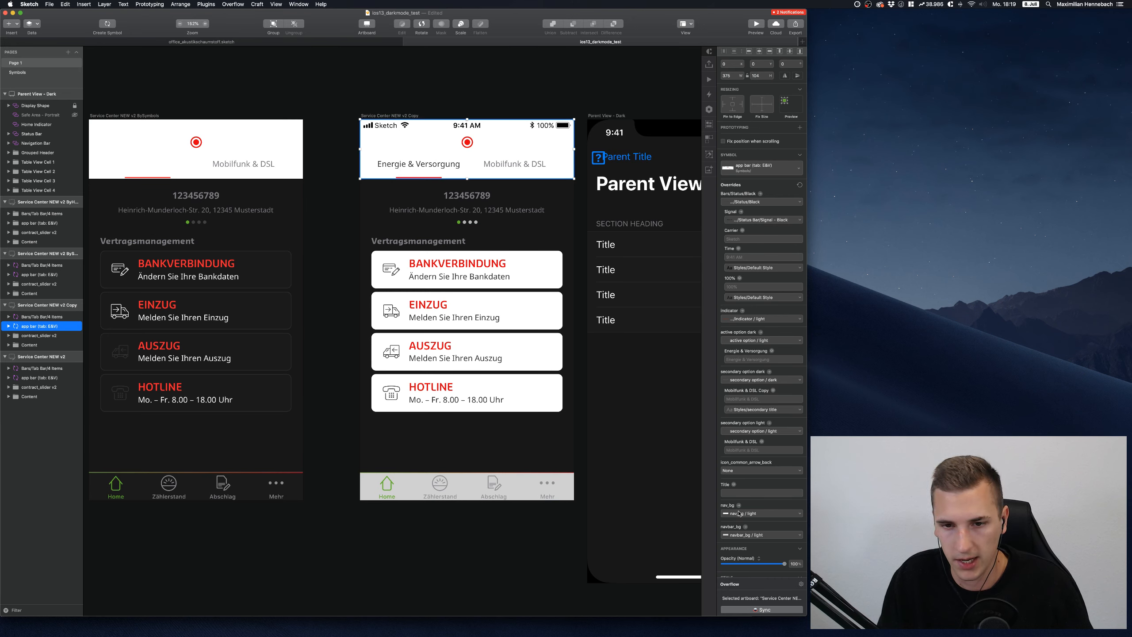
click(735, 534)
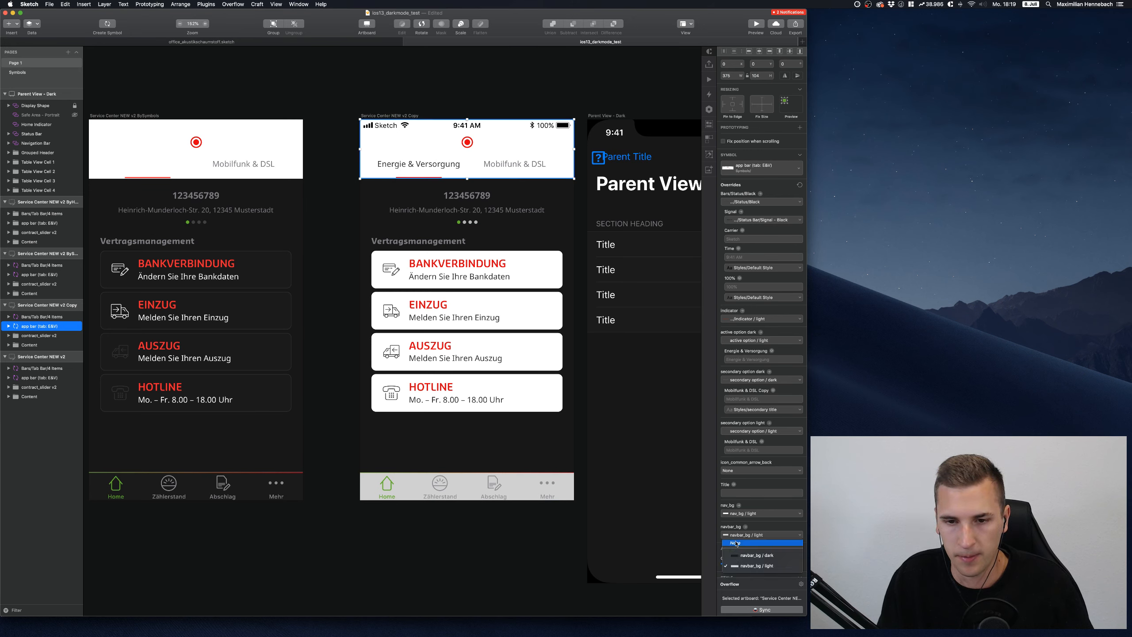
click(735, 522)
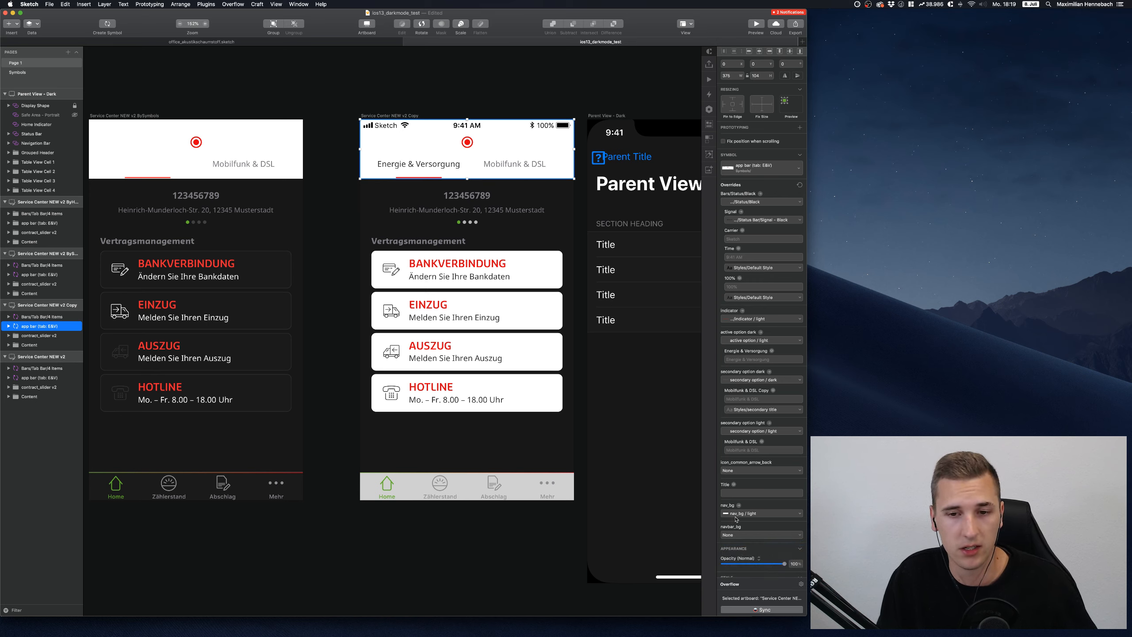
Check which symbol the nav_bg layer uses inside the app bar (tab: E&V) symbol, and return to the instance
click(744, 515)
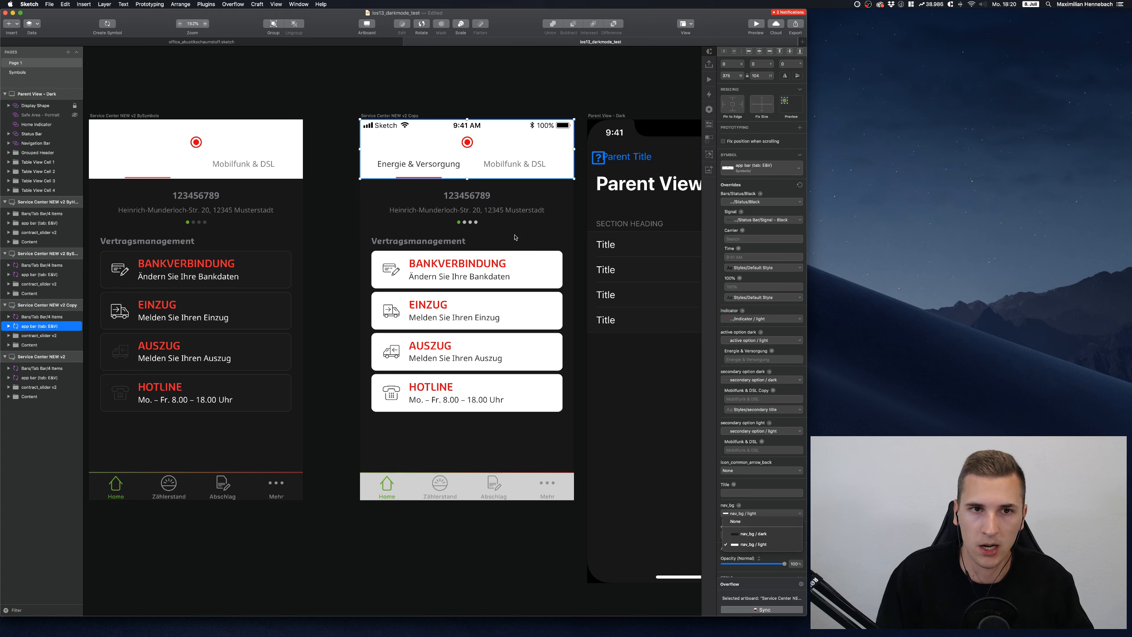
click(395, 122)
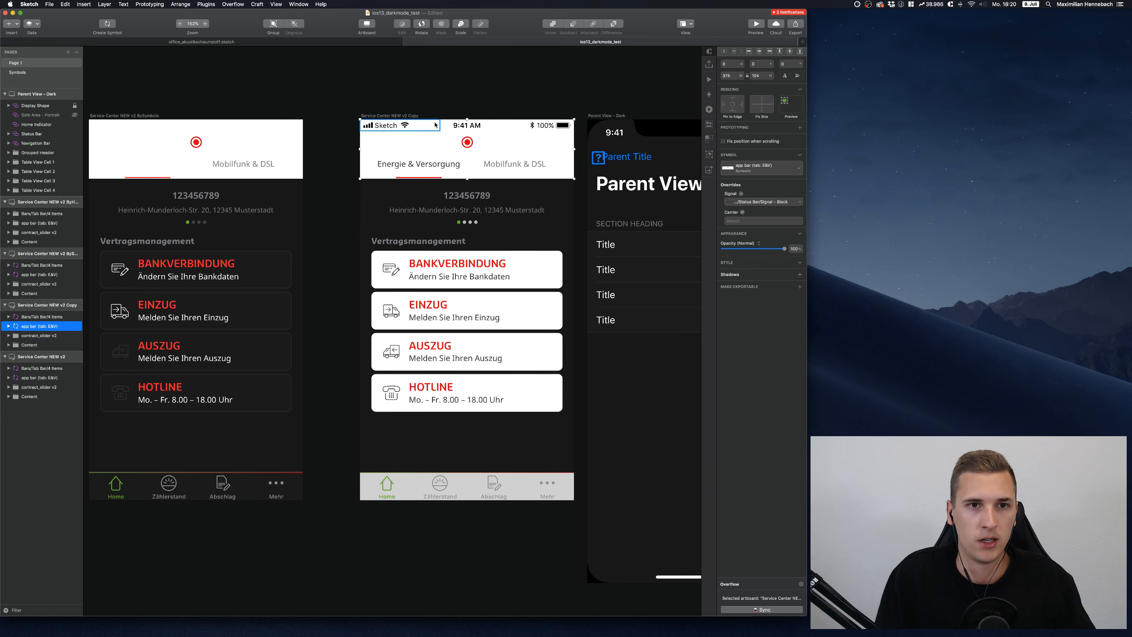
double_click(434, 144)
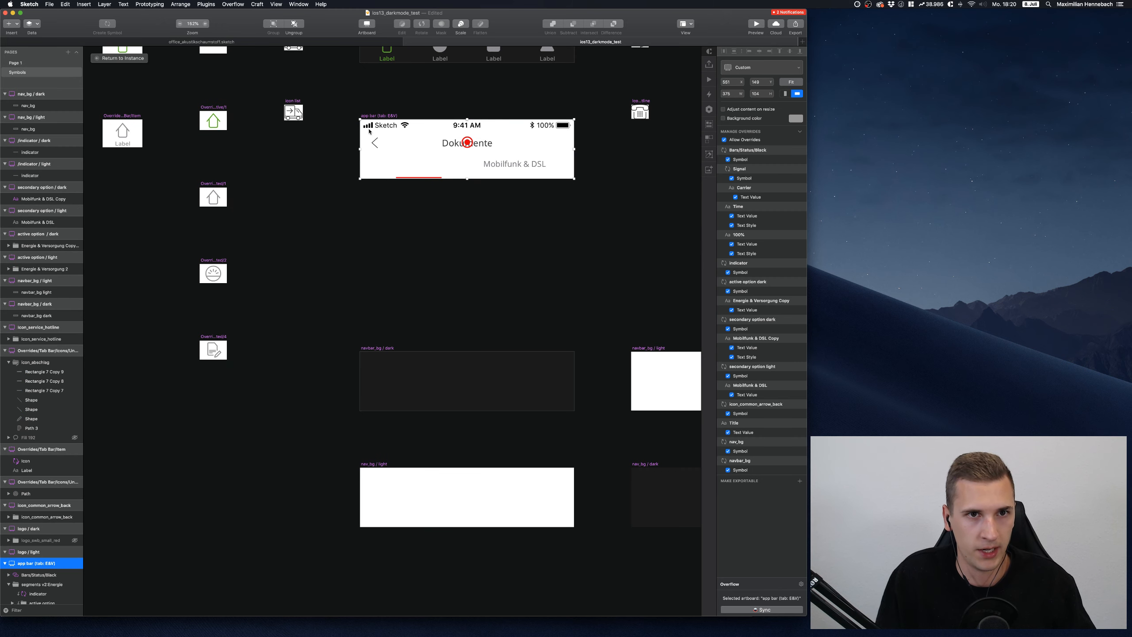
click(374, 171)
scroll(17, 535, down, 4)
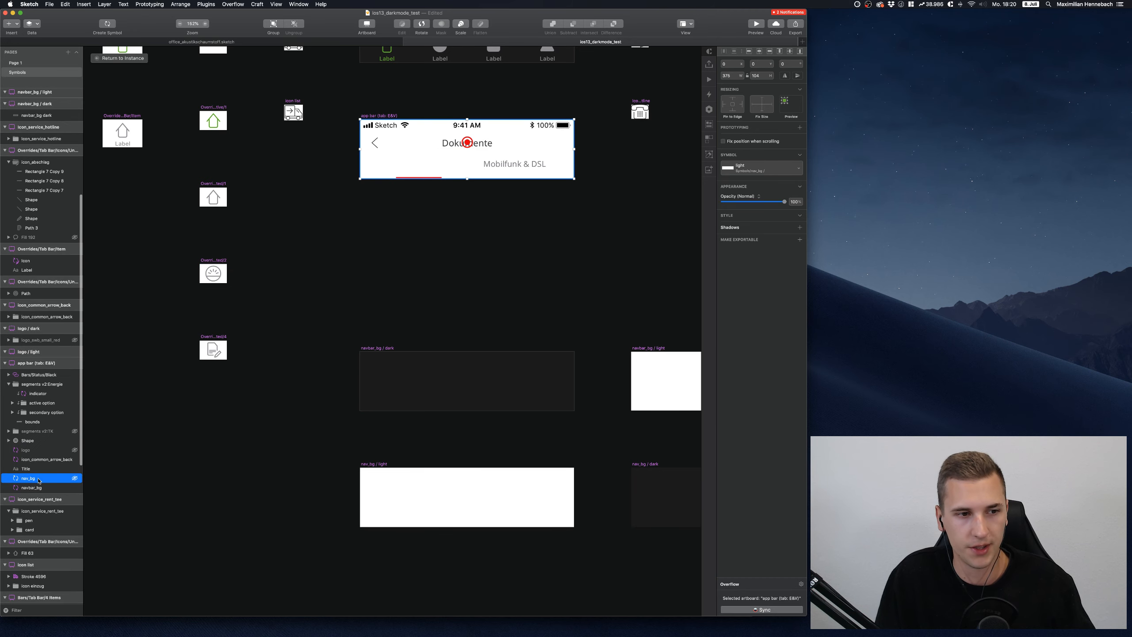
scroll(364, 491, right, 3)
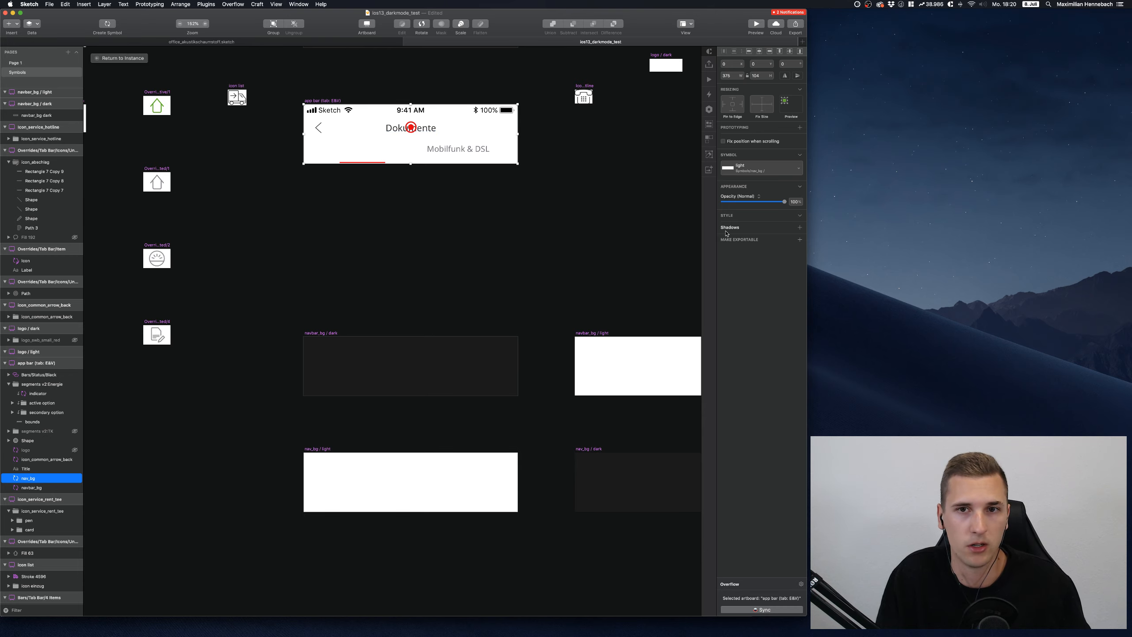
click(737, 172)
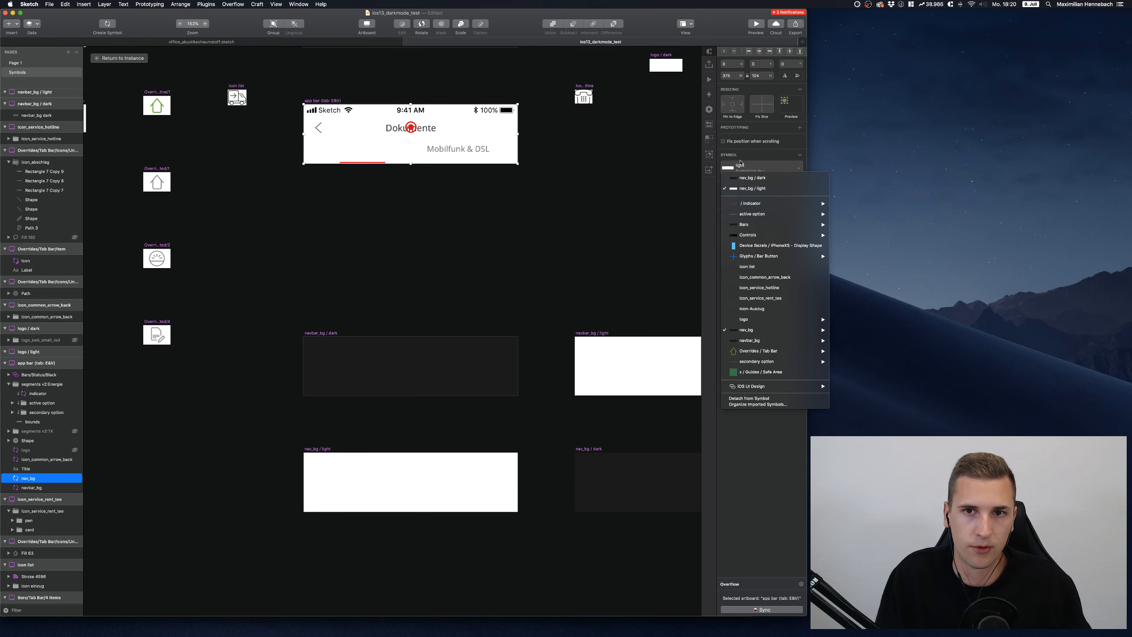
click(741, 166)
click(139, 61)
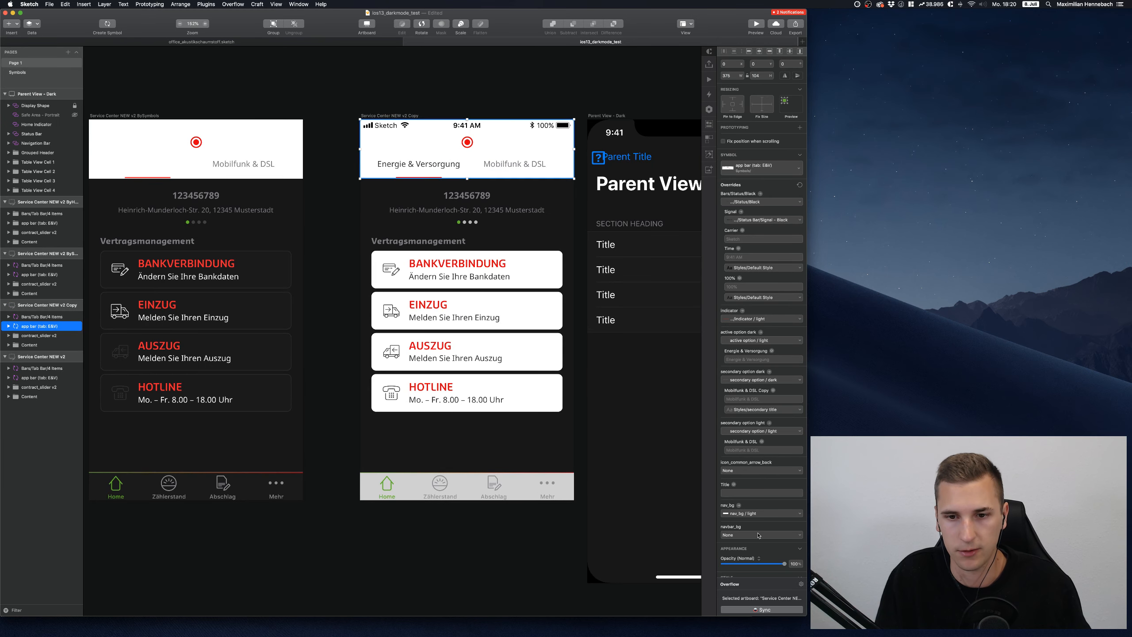
Override the app bar's nav_bg with nav_bg / dark and its status bar with Bars / Status / White
click(753, 514)
click(753, 533)
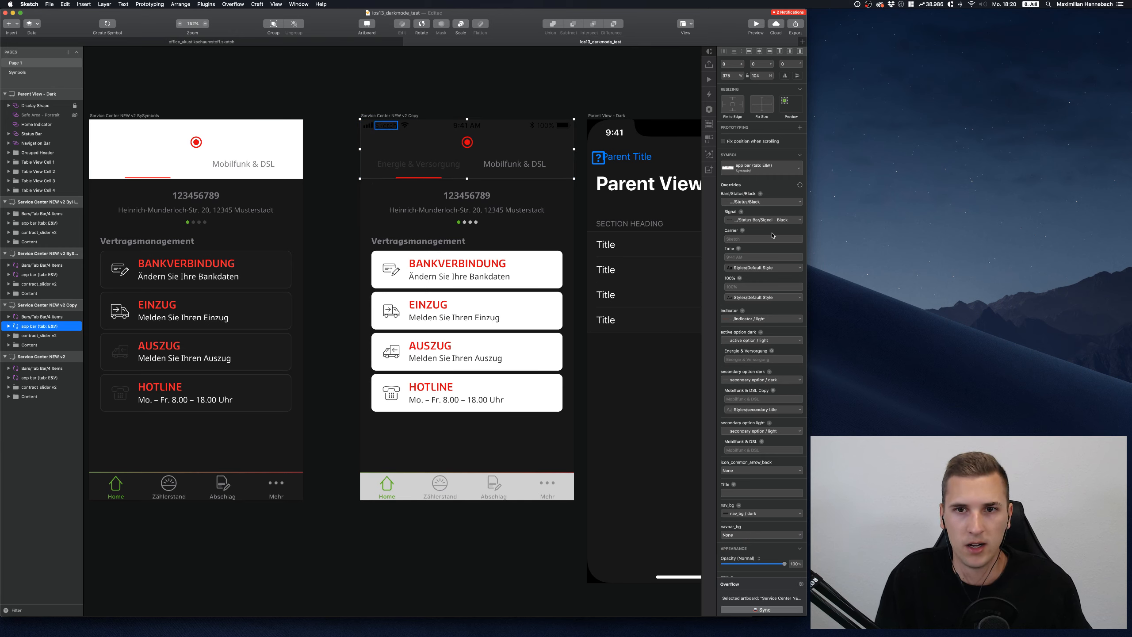
click(754, 202)
mouse_move(757, 221)
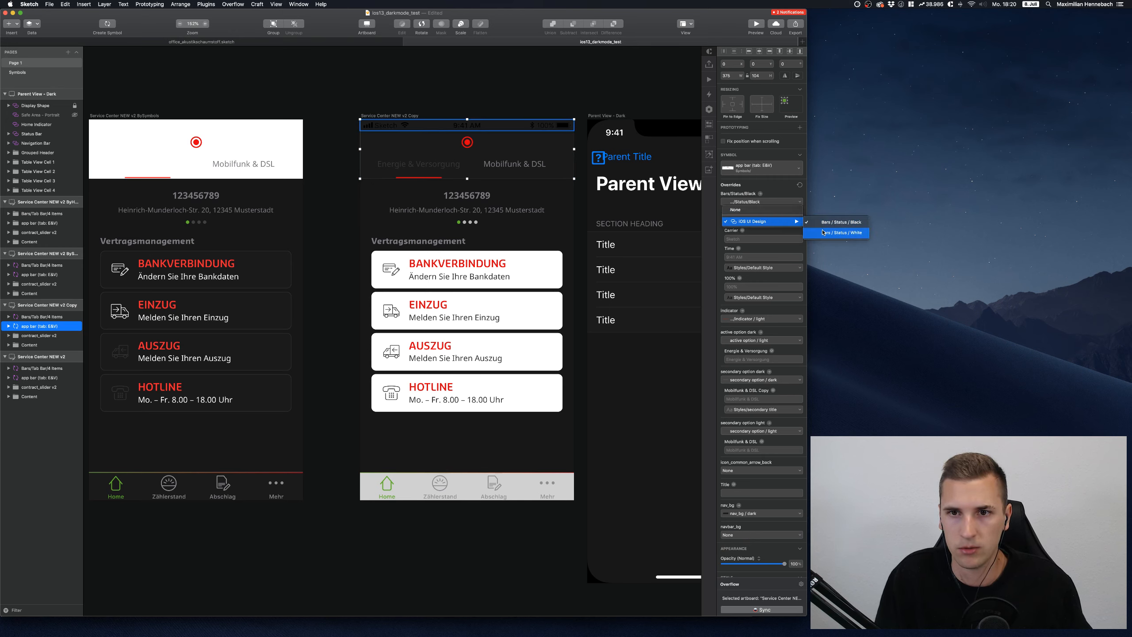
click(834, 232)
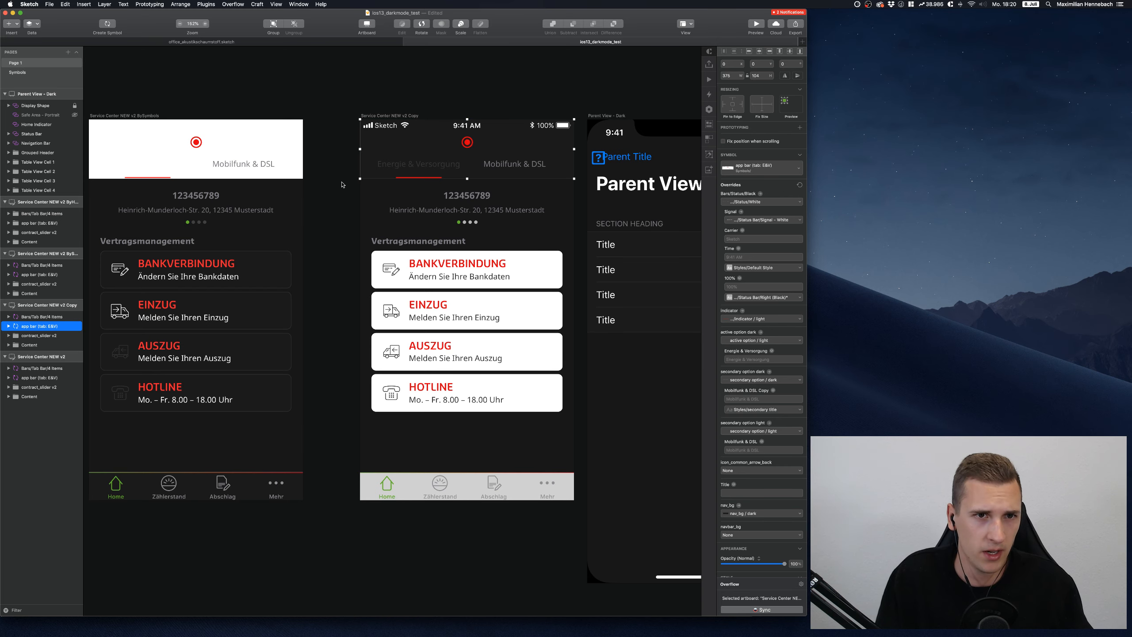
Detach the Separator of Table View Cell 4 in the Parent View - Dark artboard from its symbol
click(342, 184)
scroll(342, 184, left, 10)
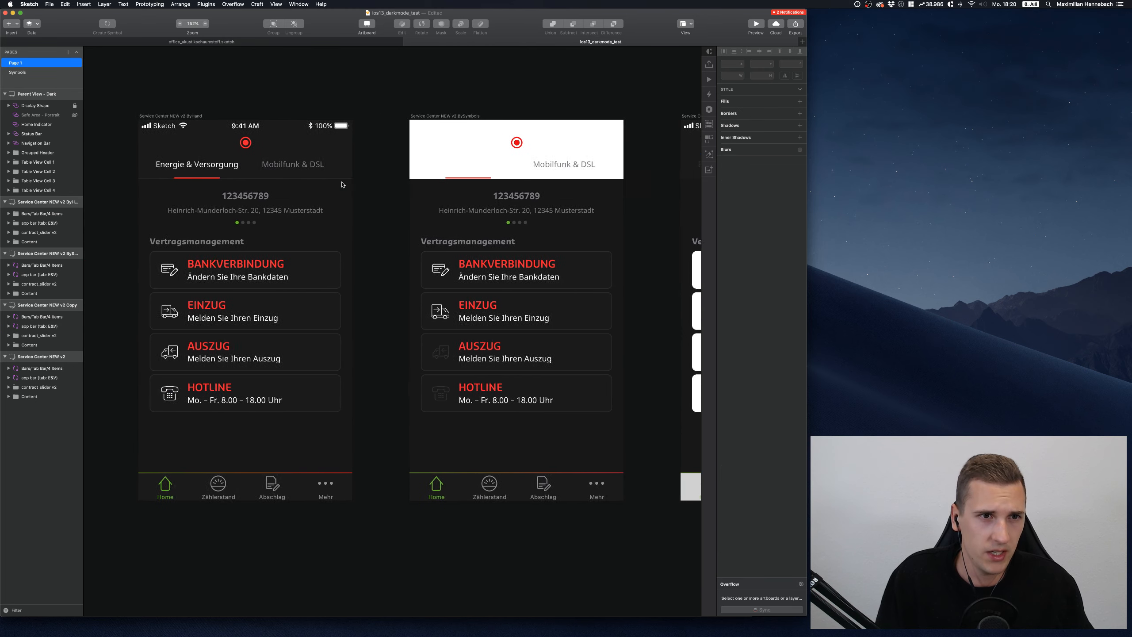
scroll(342, 184, right, 9)
scroll(342, 184, right, 5)
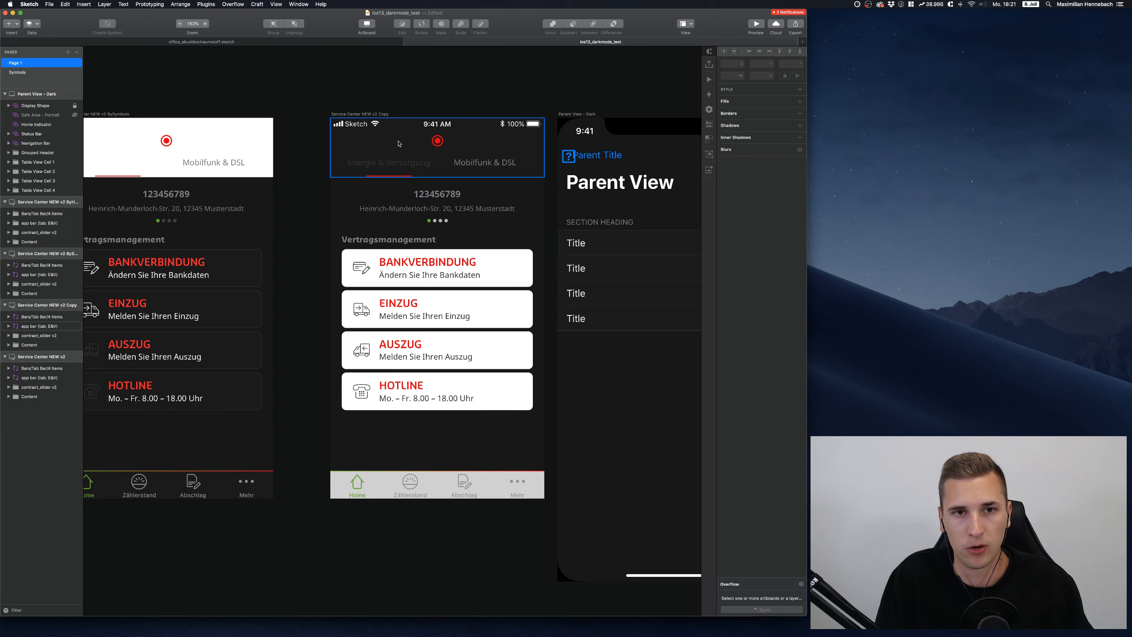
scroll(399, 144, right, 10)
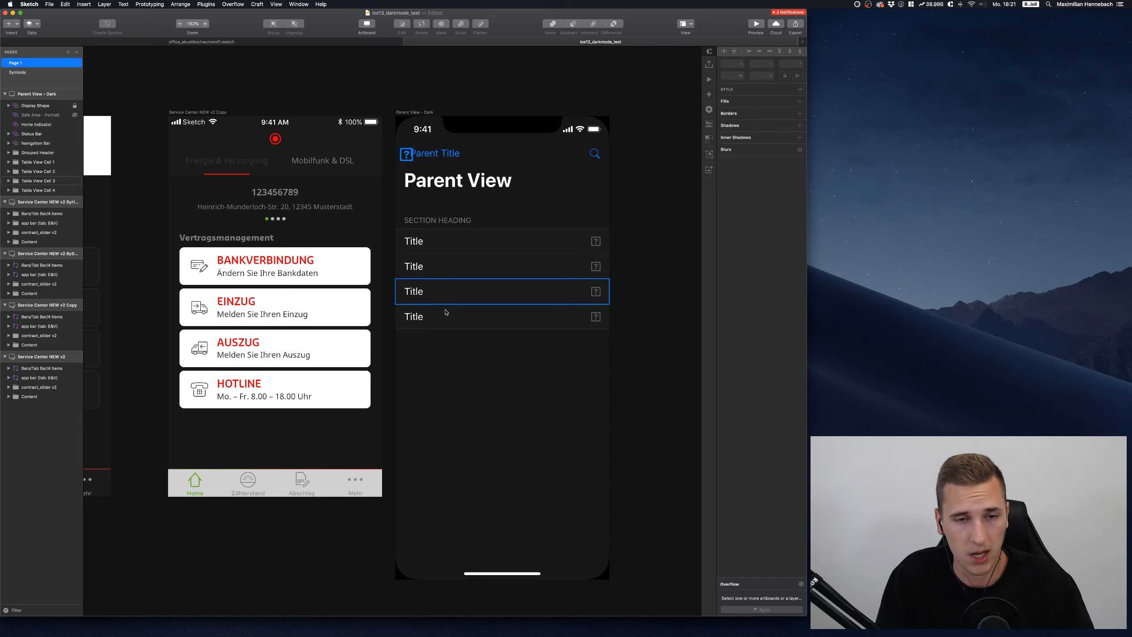
scroll(517, 326, up, 10)
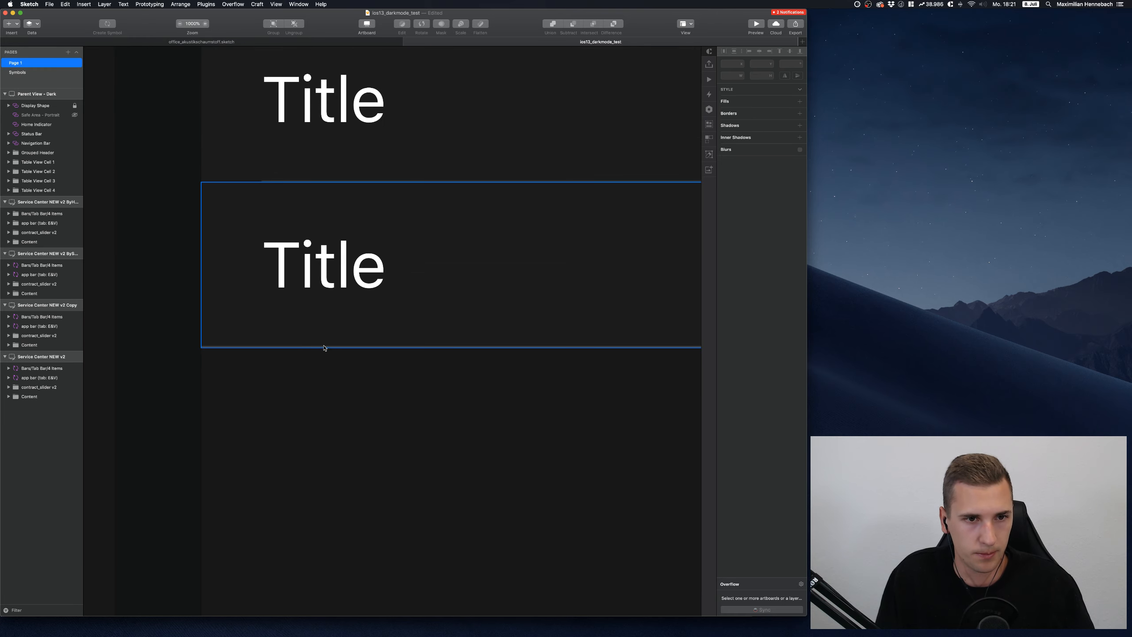
click(364, 348)
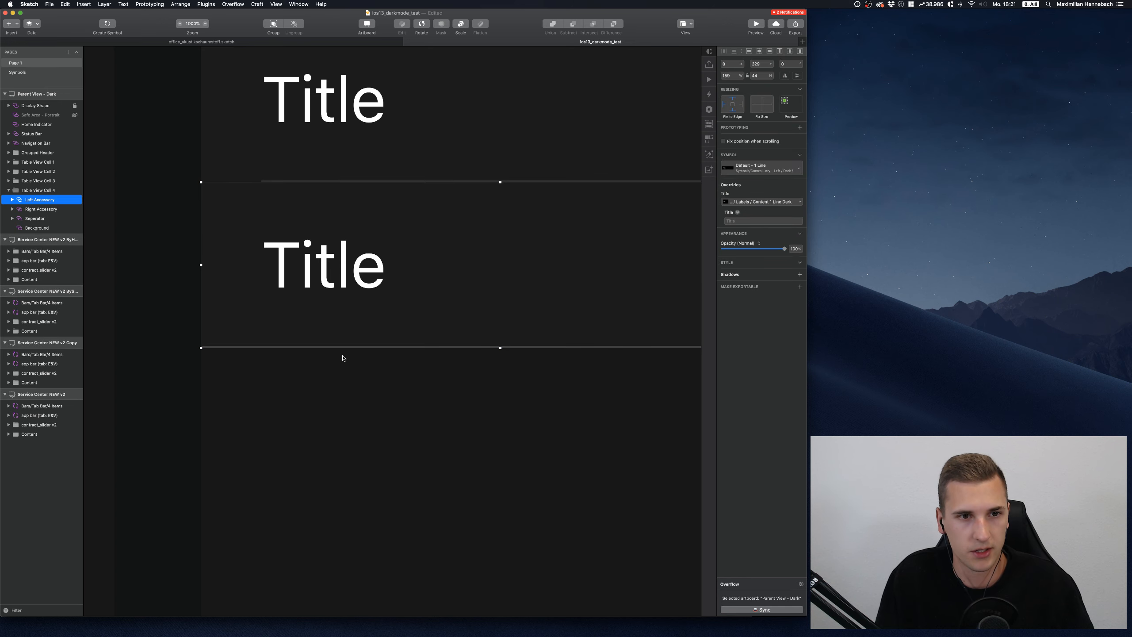
scroll(312, 348, right, 5)
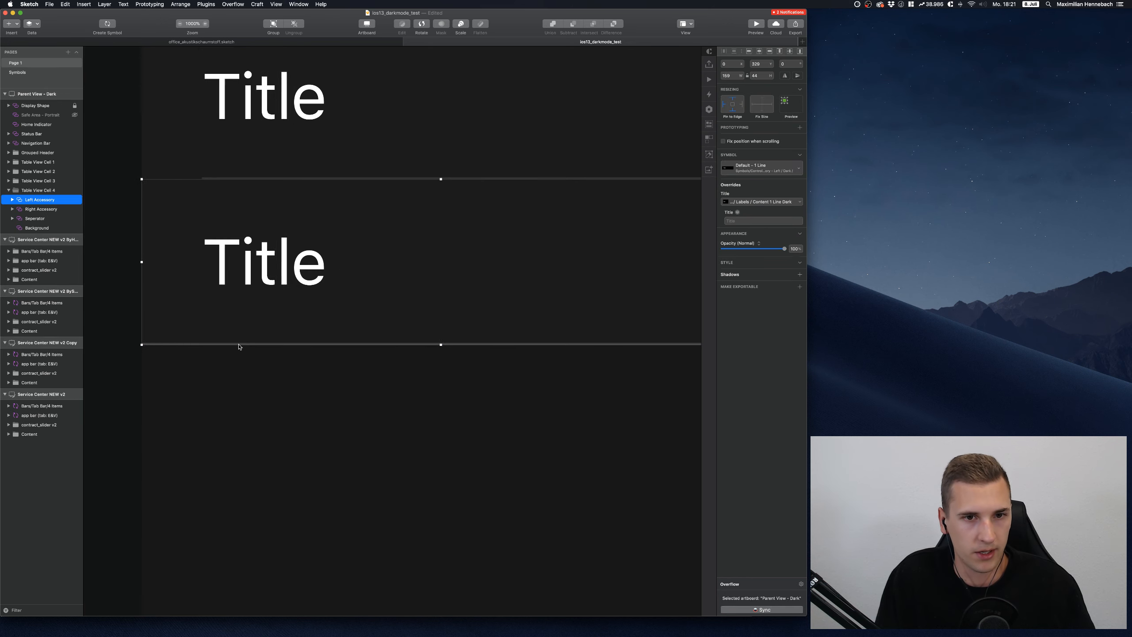
scroll(490, 347, right, 4)
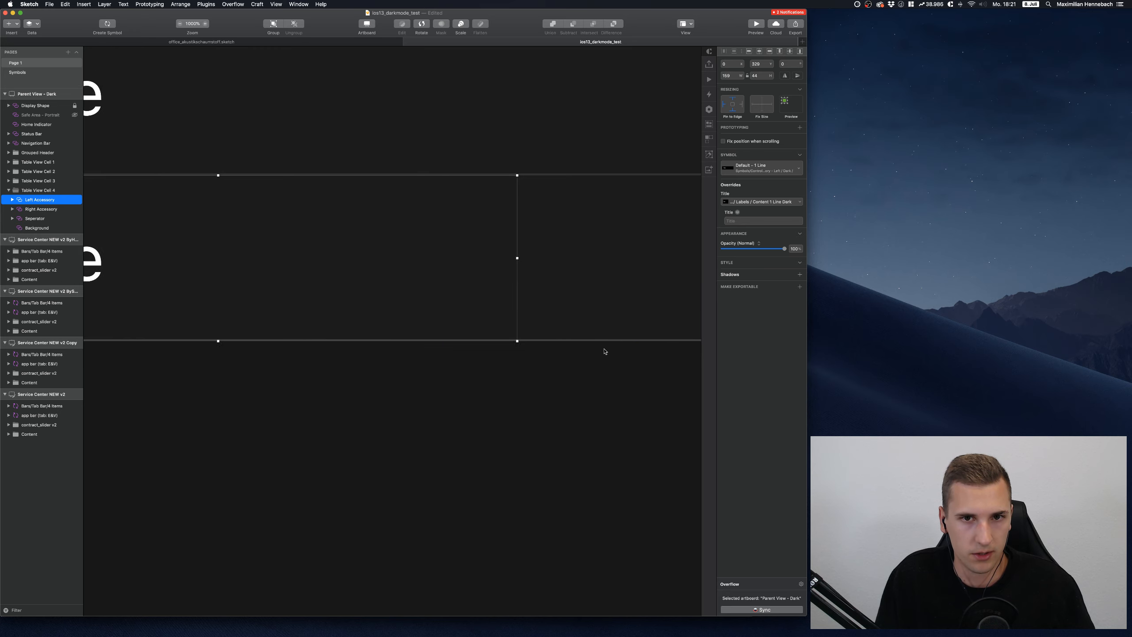
click(581, 341)
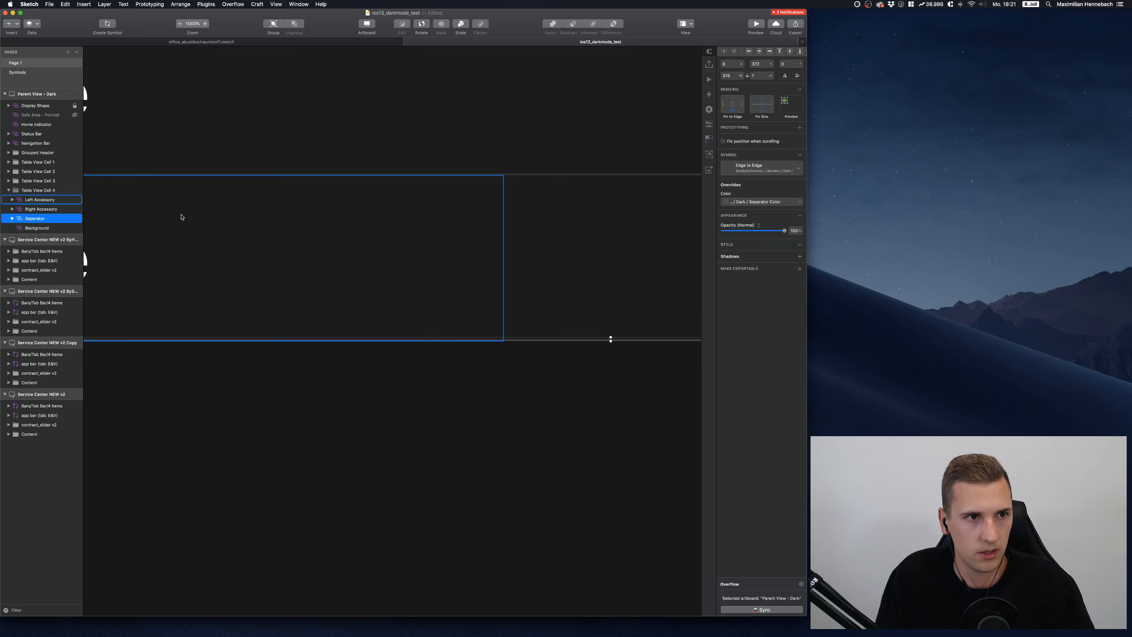
right_click(36, 219)
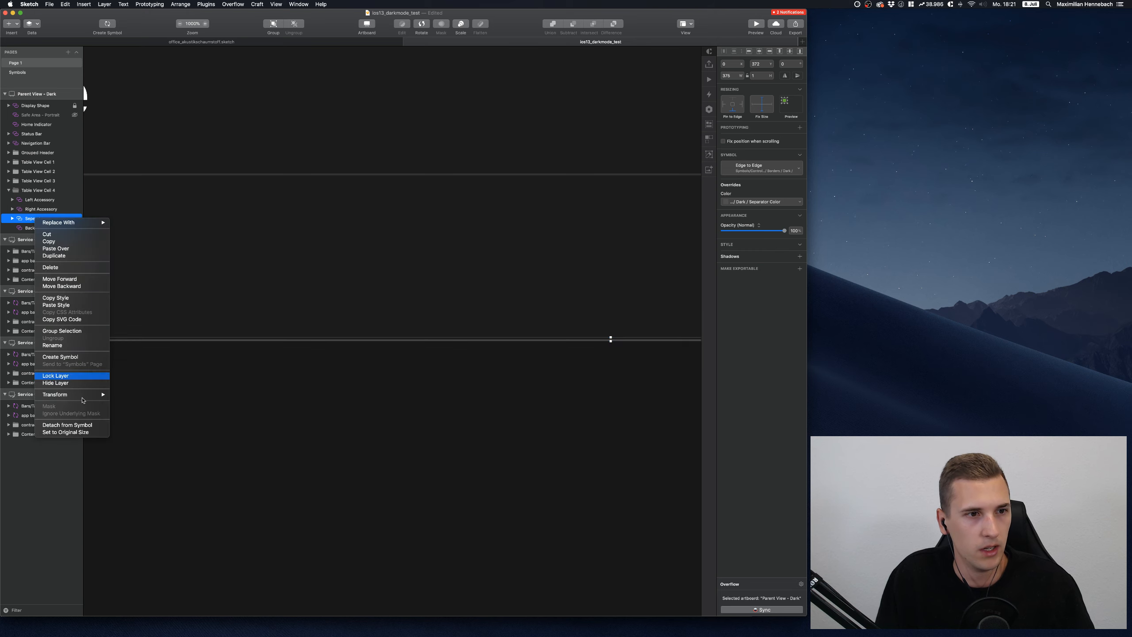
click(67, 425)
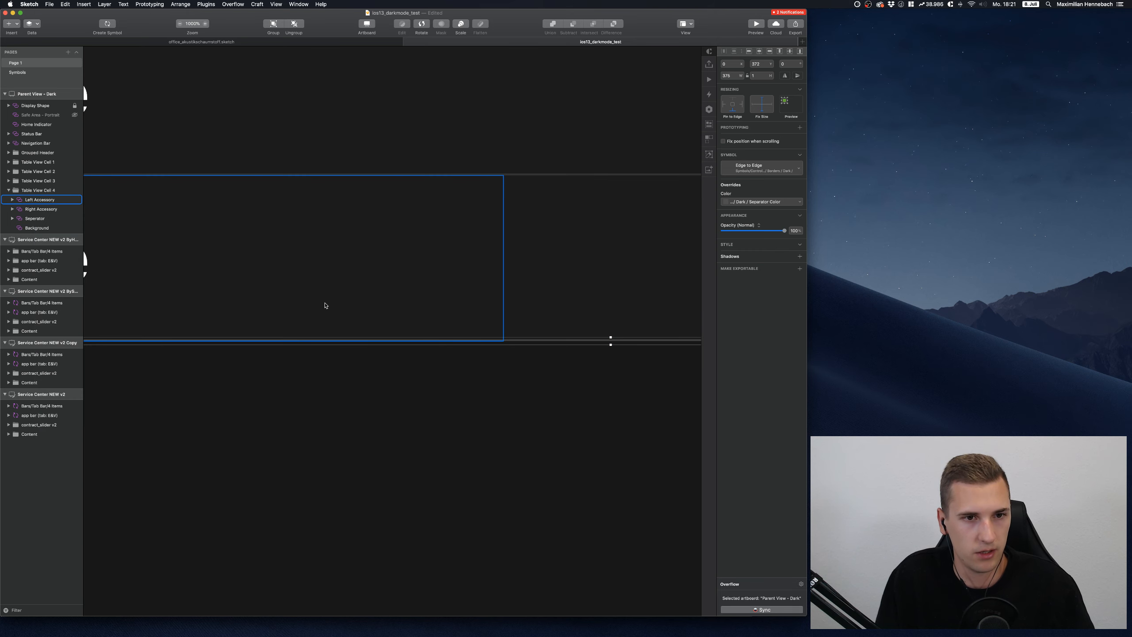
Select the detached separator's Color layer and add its fill color to the document colors
double_click(461, 341)
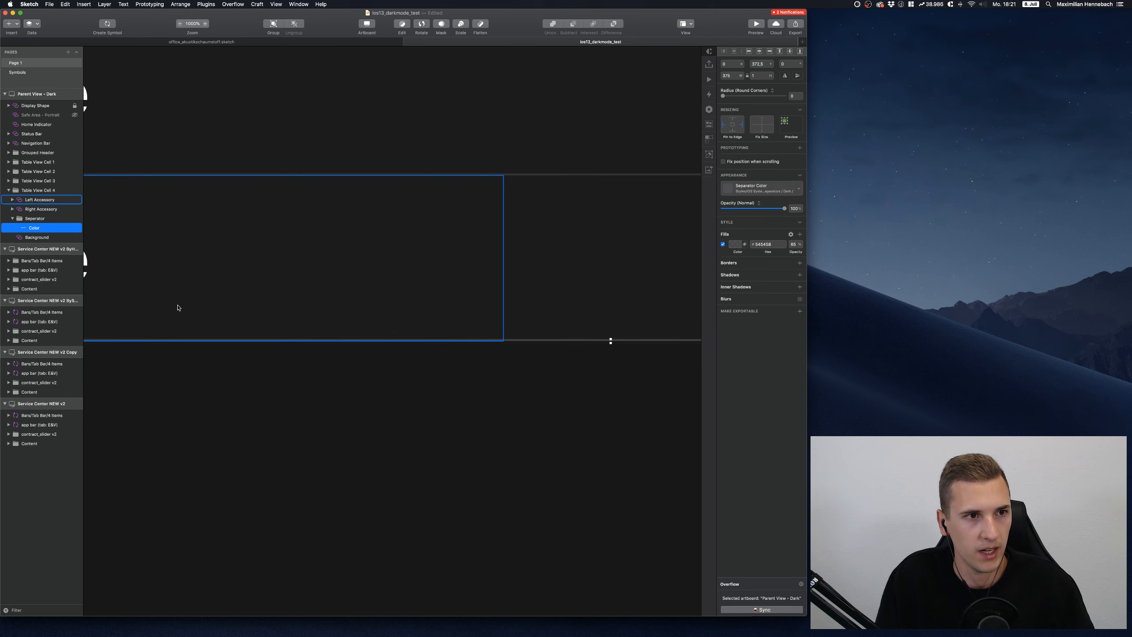
click(736, 245)
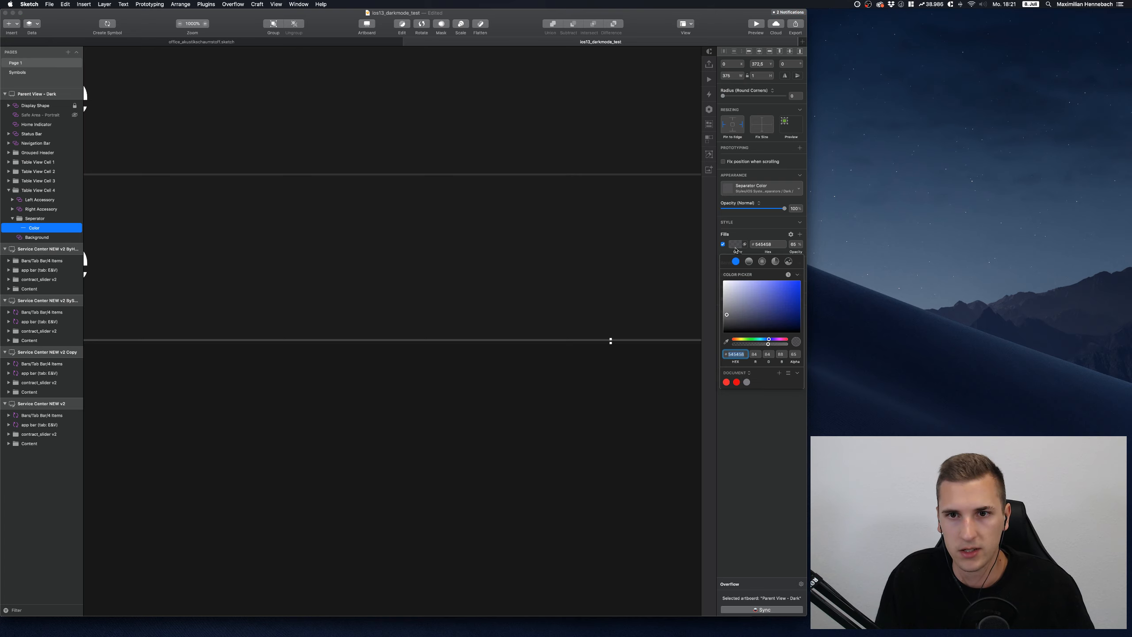
click(780, 374)
click(736, 245)
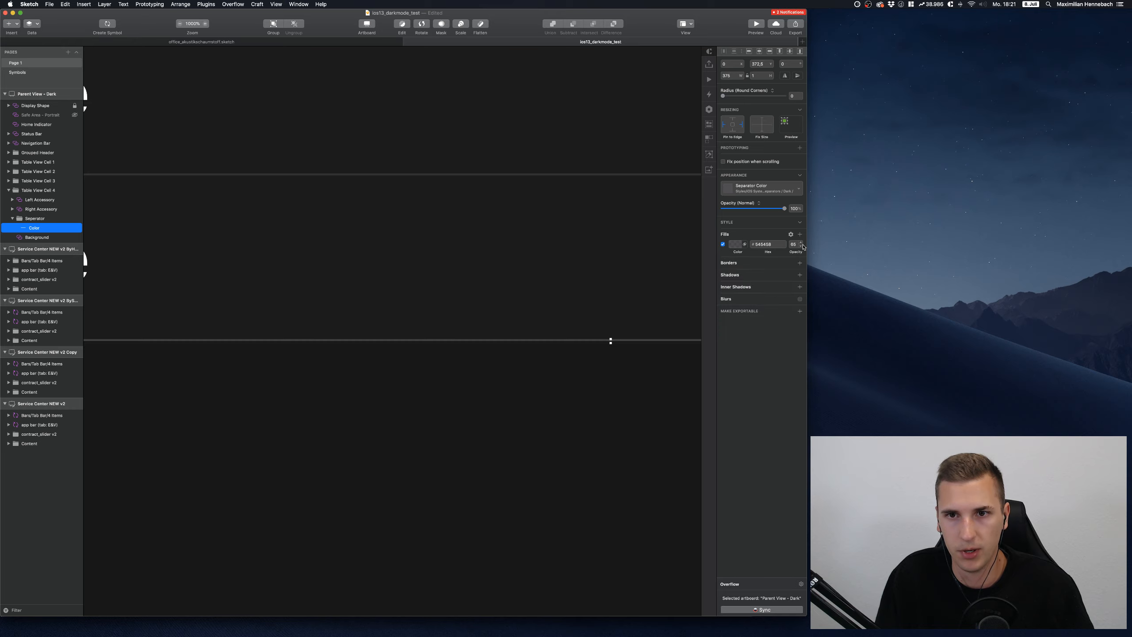
Open the source symbol of the app bar in Service Center NEW v2 Copy
scroll(354, 123, down, 5)
scroll(355, 125, left, 7)
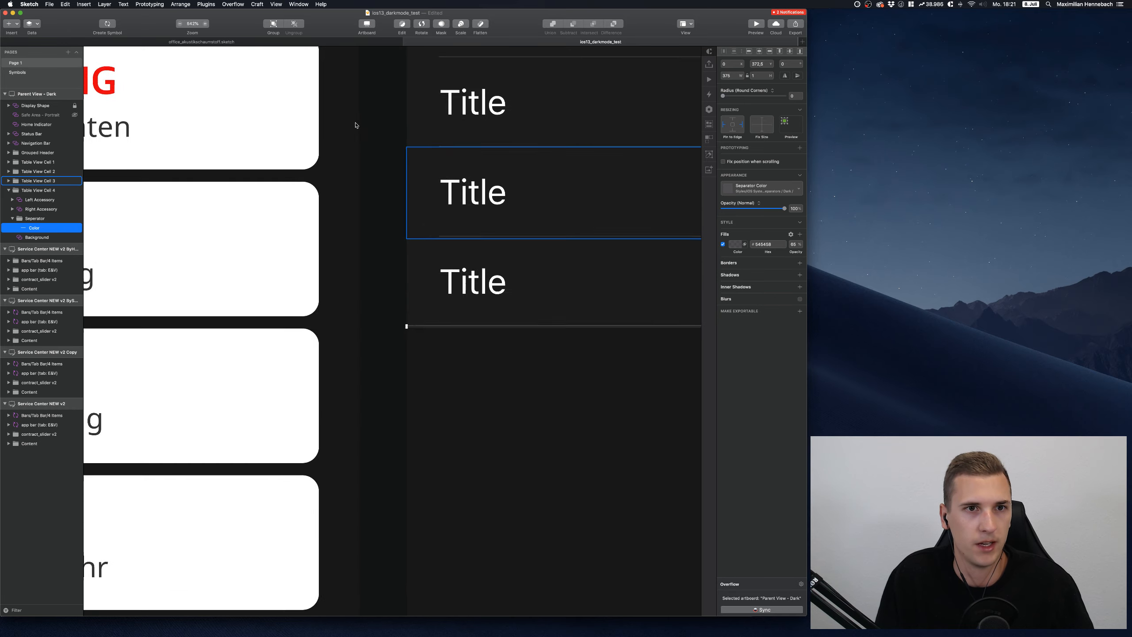
scroll(356, 126, down, 4)
scroll(356, 125, left, 8)
scroll(356, 125, up, 5)
scroll(356, 125, right, 4)
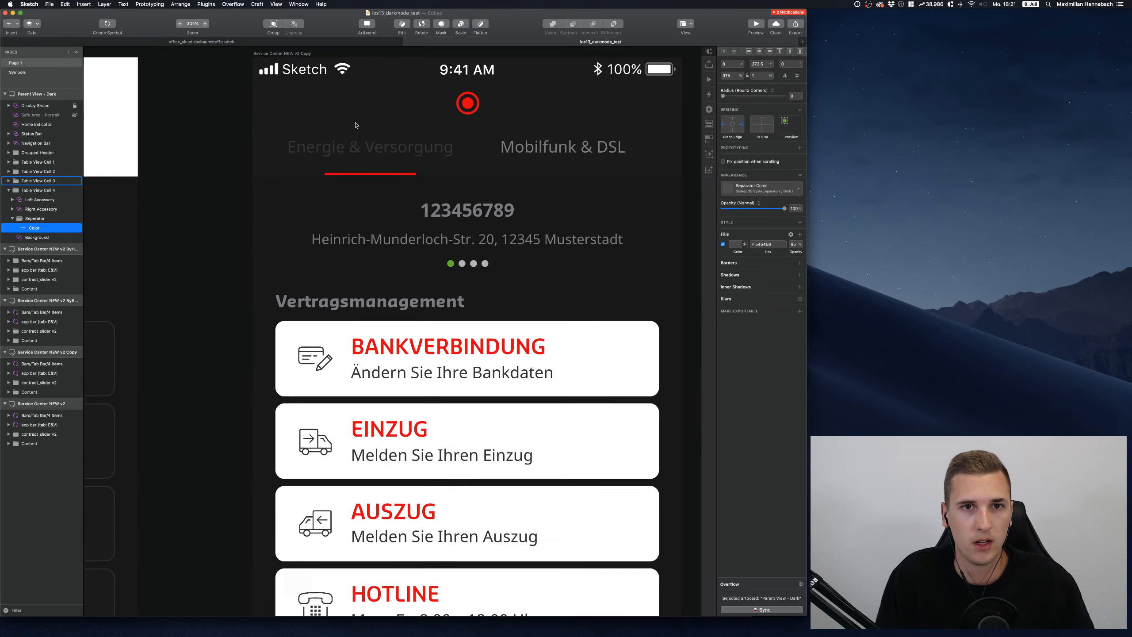
click(436, 228)
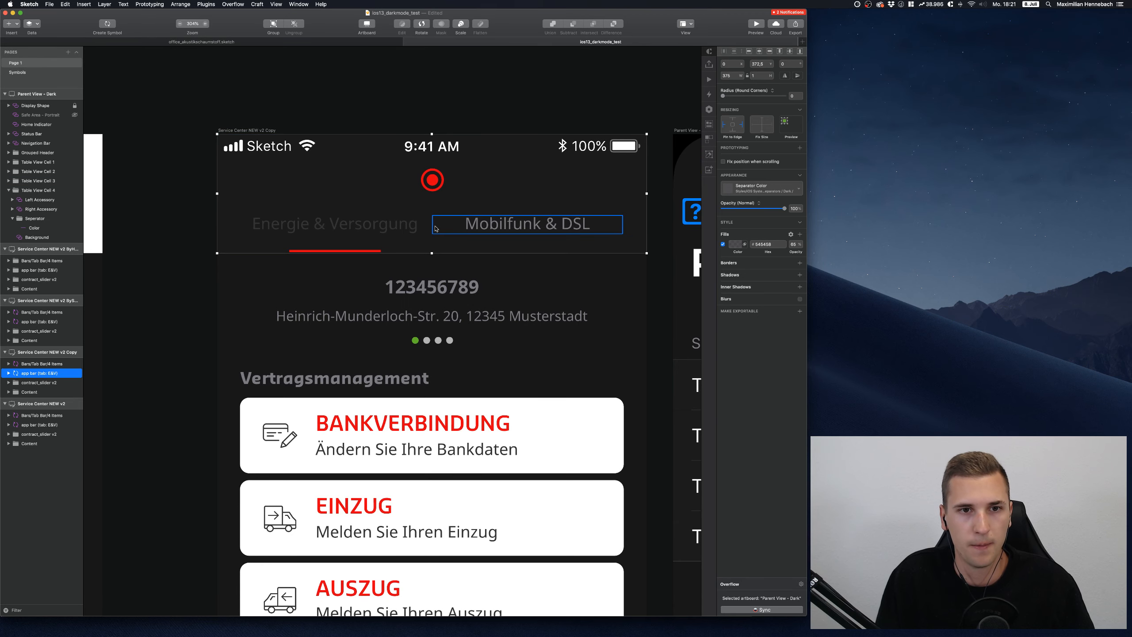
double_click(376, 182)
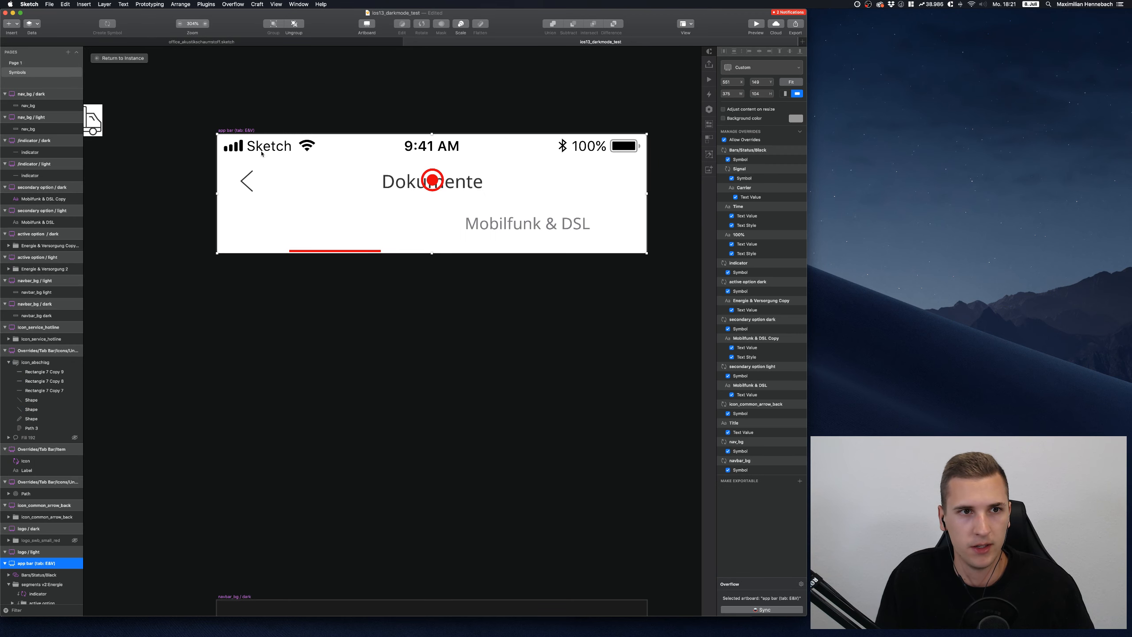
Select the rectangle in the nav_bg / dark symbol, try adding a shadow to it, and remove the shadow
scroll(372, 211, down, 10)
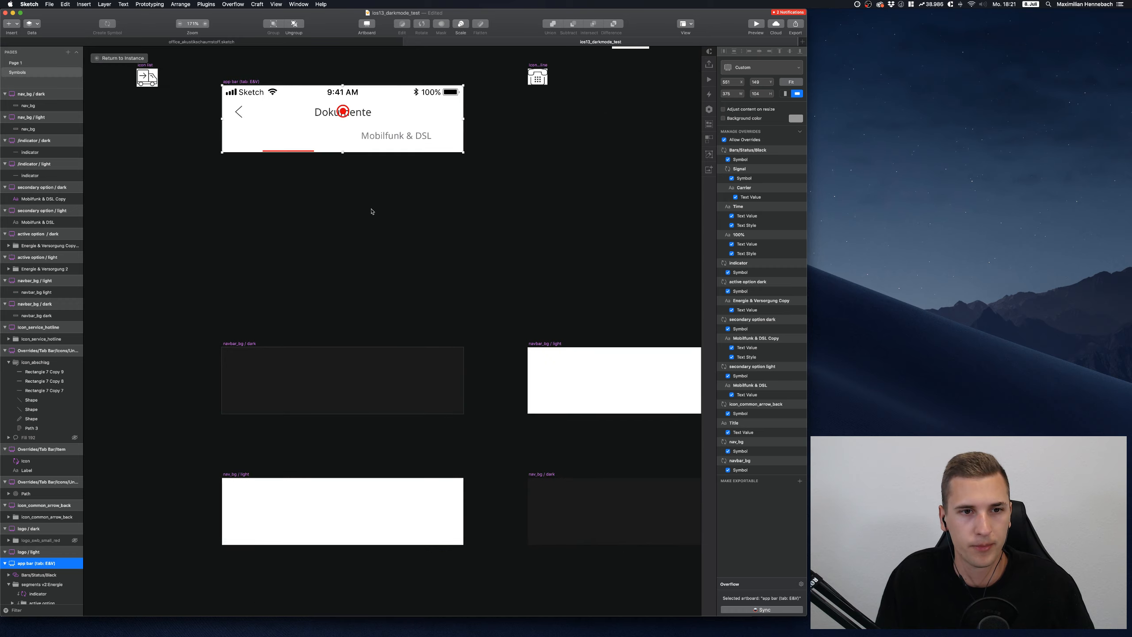
scroll(372, 211, down, 2)
scroll(372, 212, right, 3)
click(455, 228)
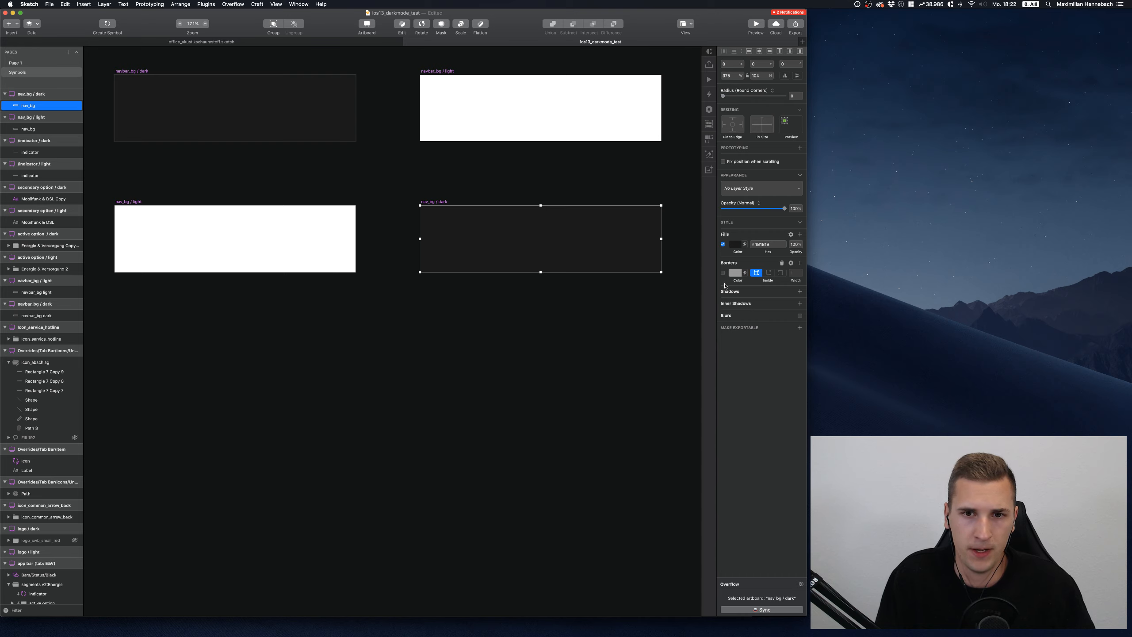
click(729, 292)
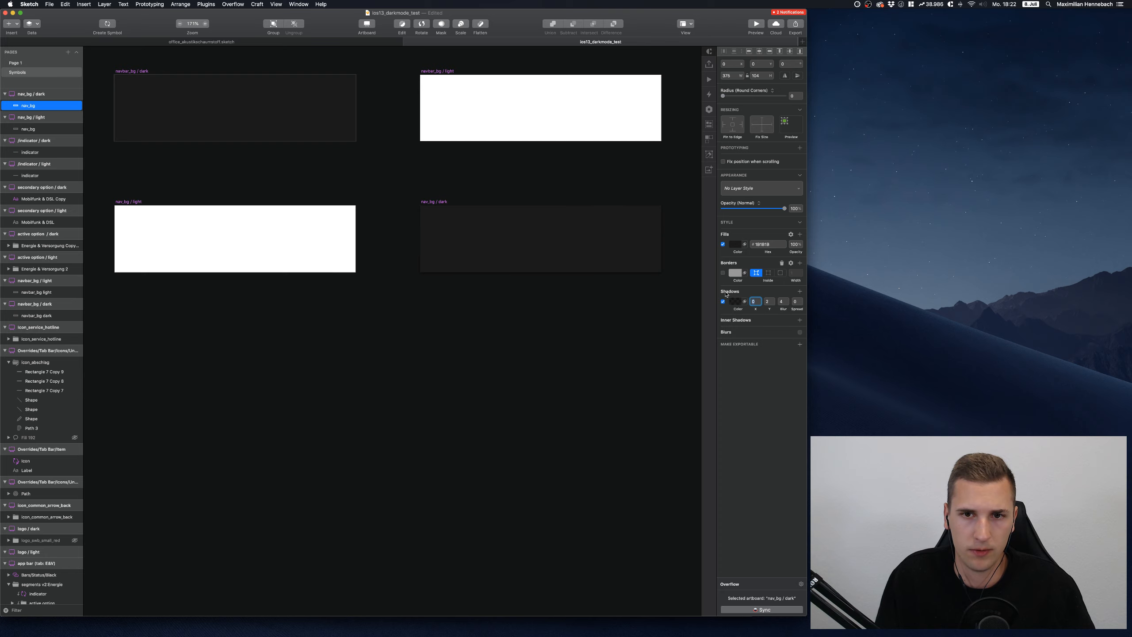
click(723, 301)
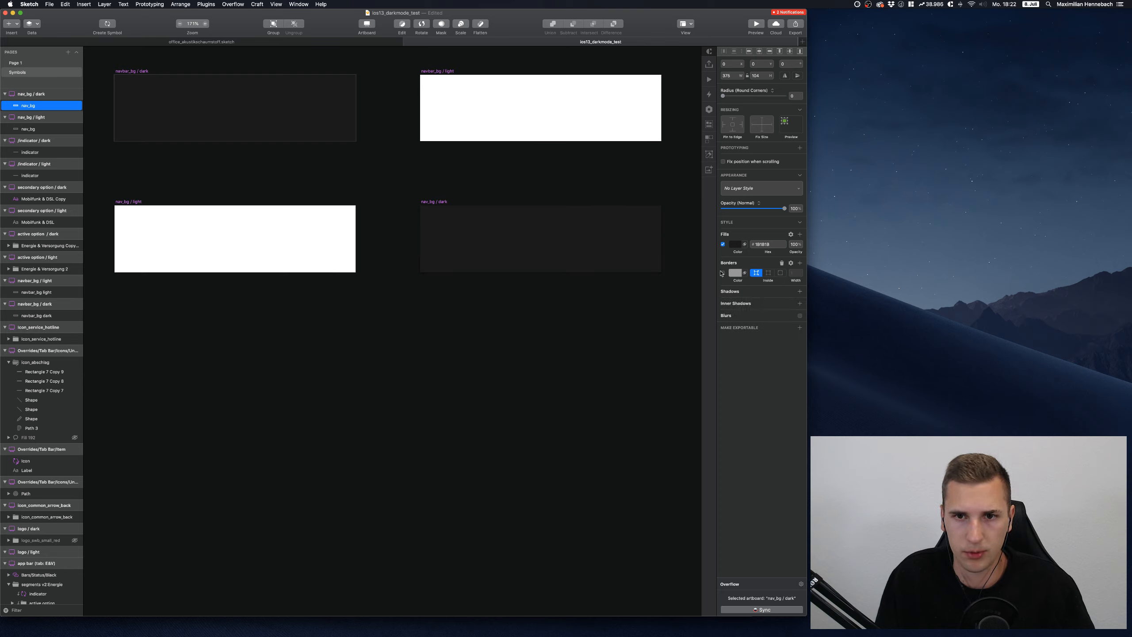
Enable the border of the nav_bg / dark rectangle, position it outside, and apply the saved dark gray document color
click(723, 273)
click(781, 272)
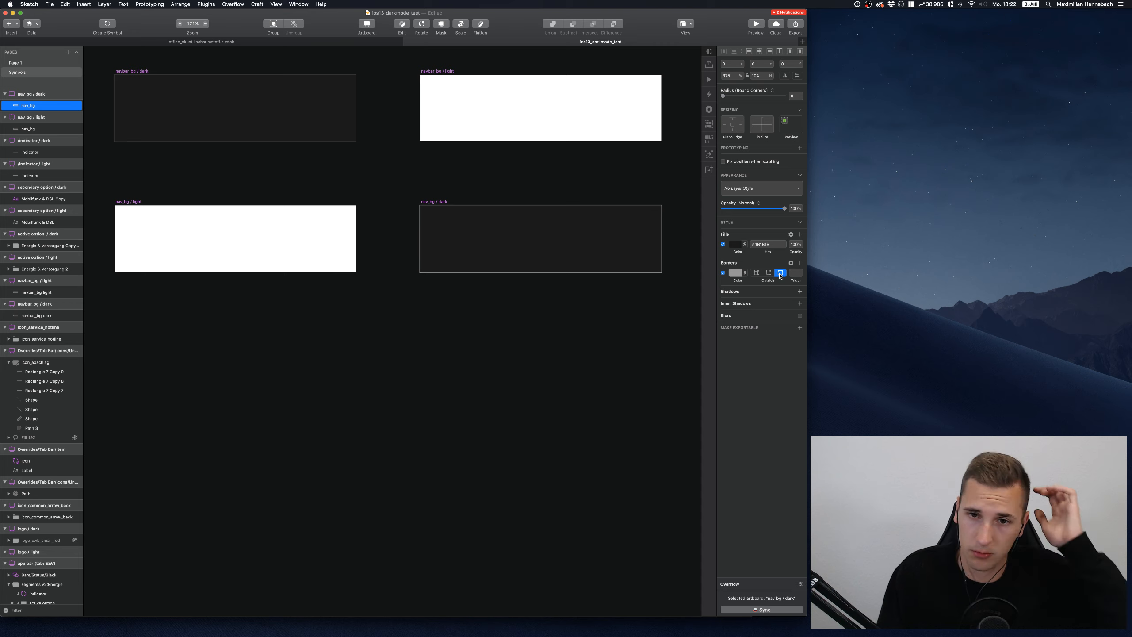
click(736, 273)
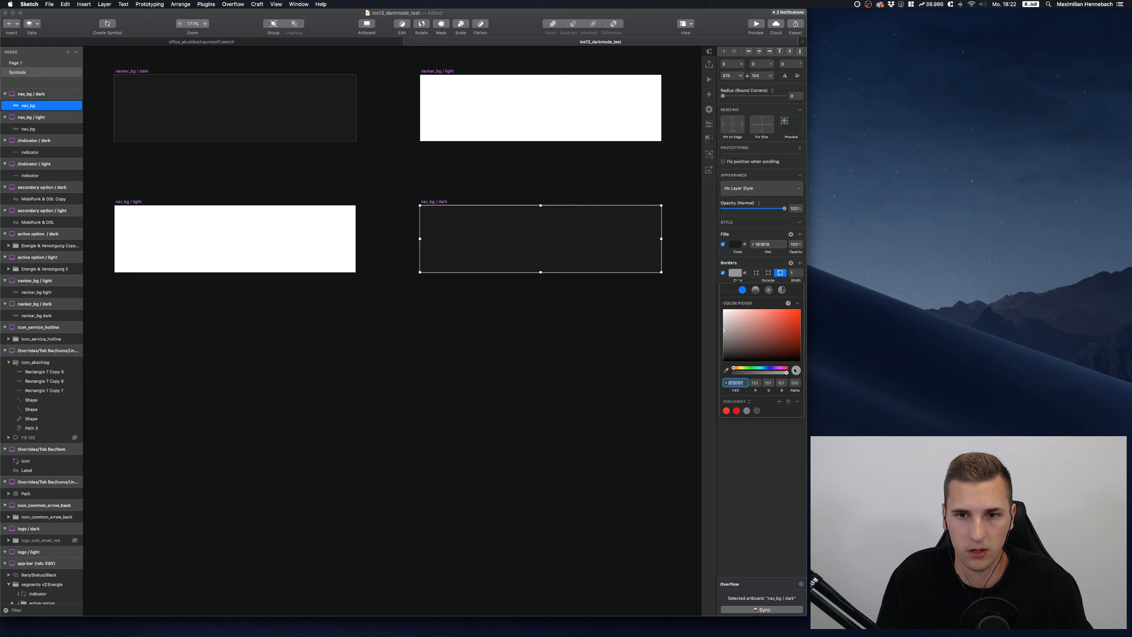
click(757, 412)
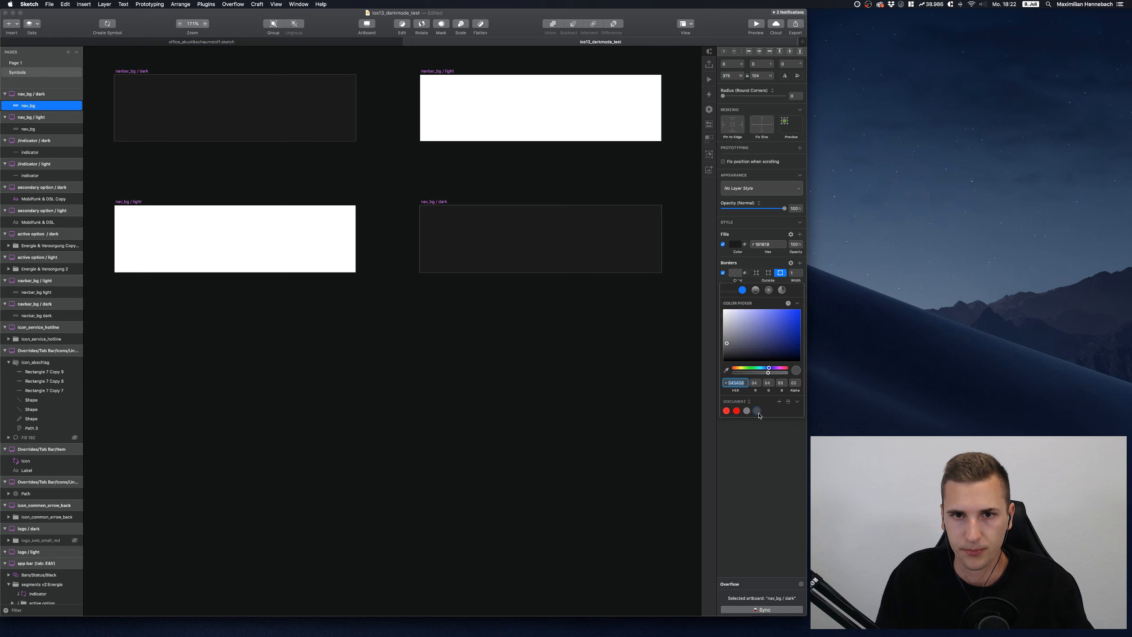
scroll(616, 277, up, 5)
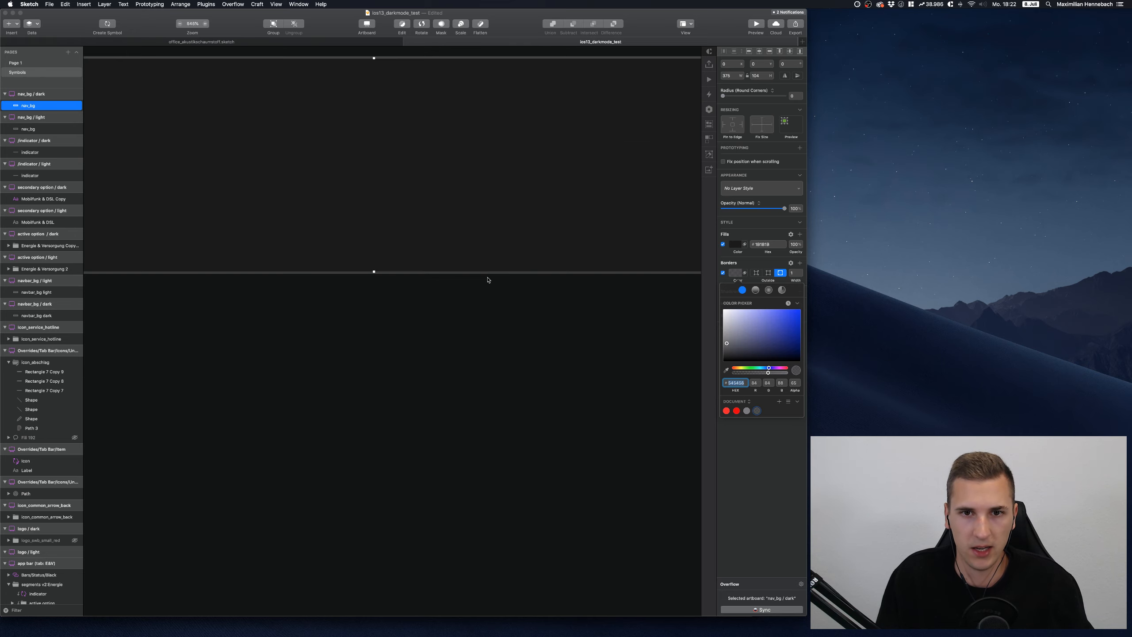
scroll(442, 329, down, 8)
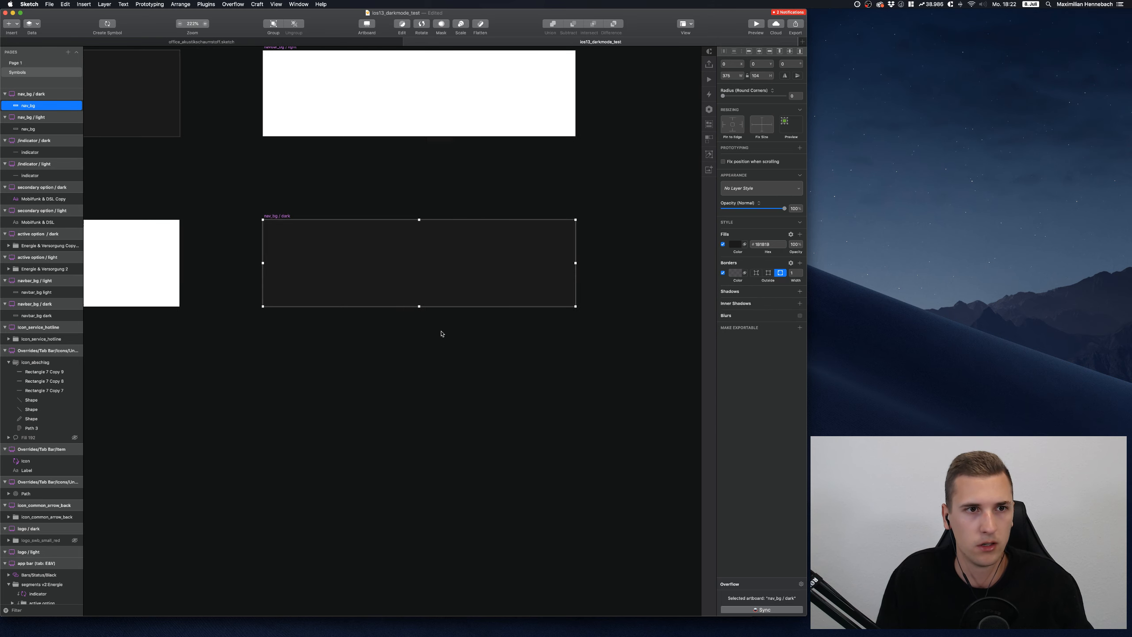
scroll(442, 329, left, 5)
Open the app bar's source symbol from Service Center NEW v2 Copy, check its empty active option, and return to the instance
click(24, 64)
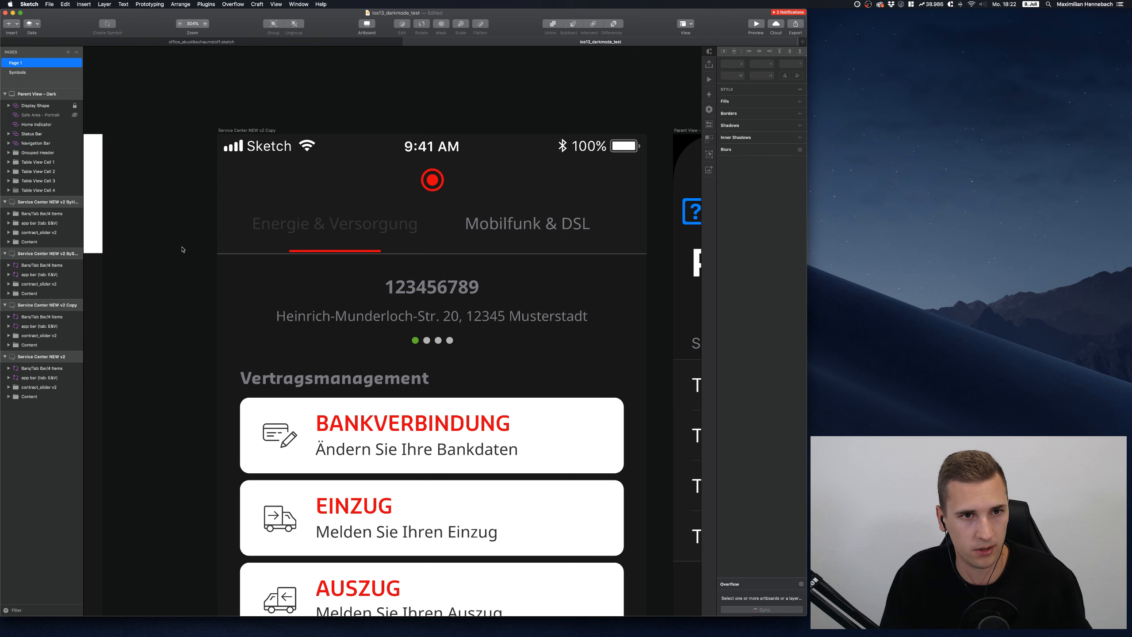
click(286, 230)
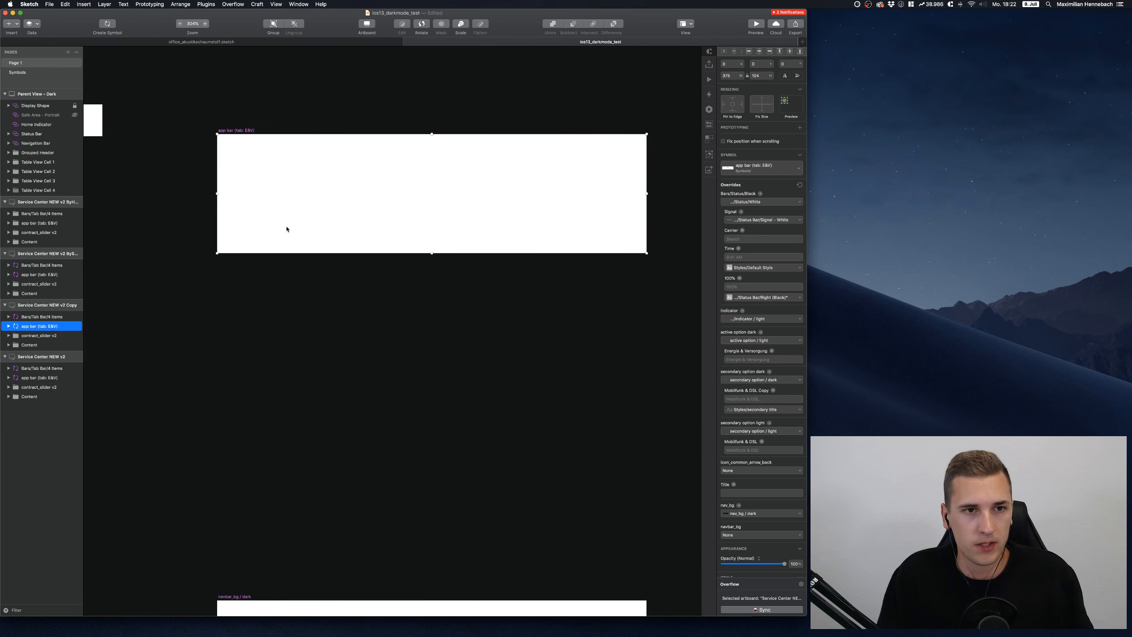
double_click(432, 181)
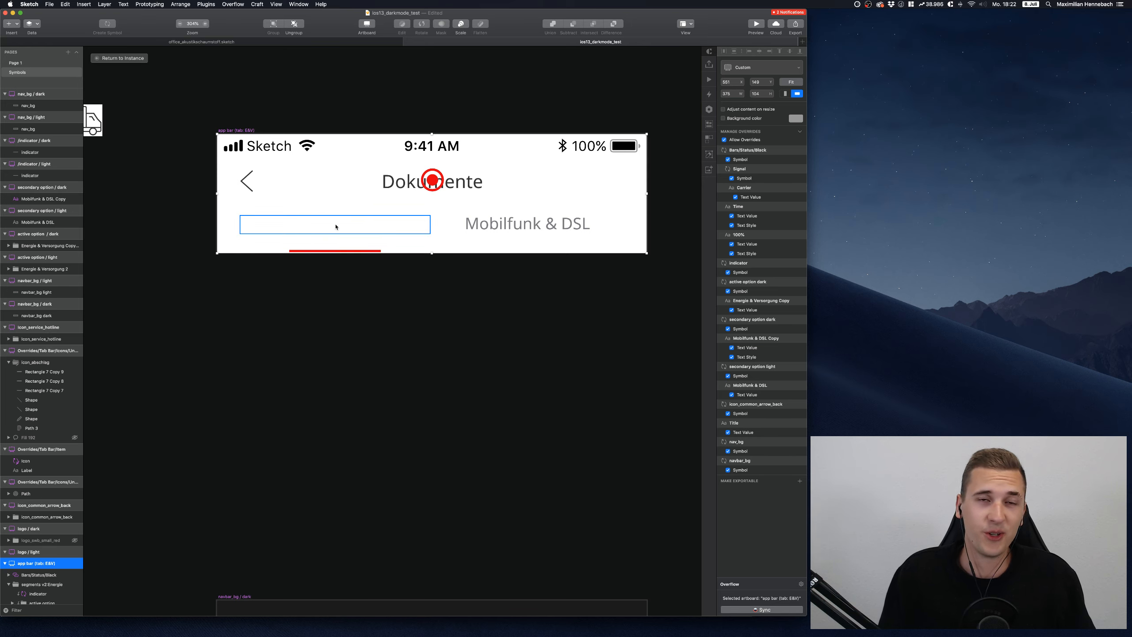
click(350, 226)
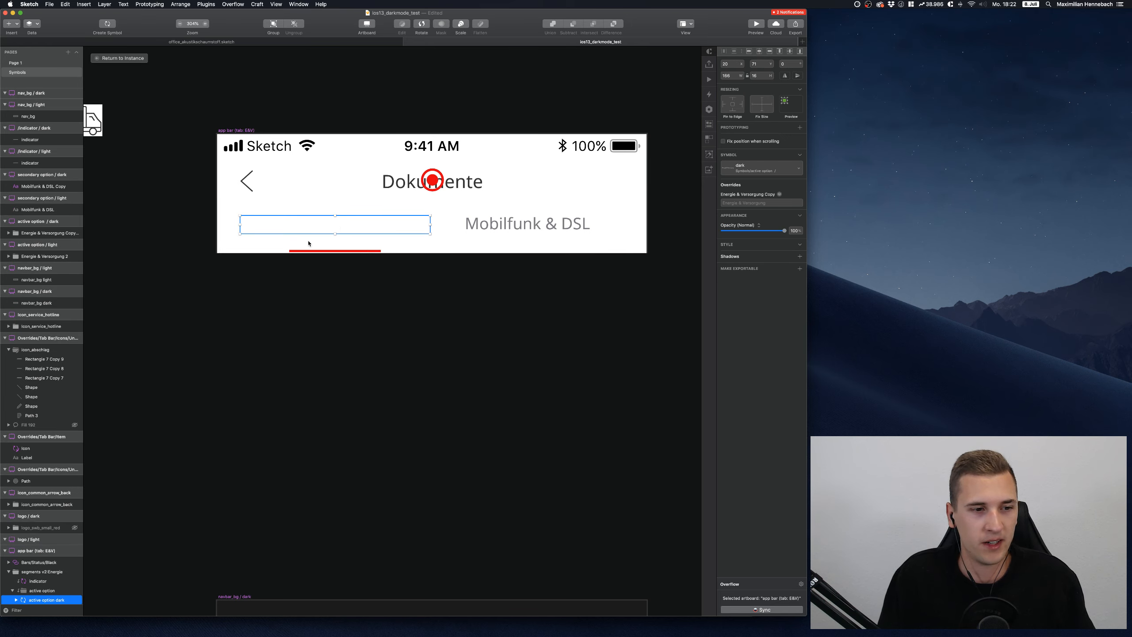
scroll(45, 497, down, 5)
scroll(45, 497, up, 6)
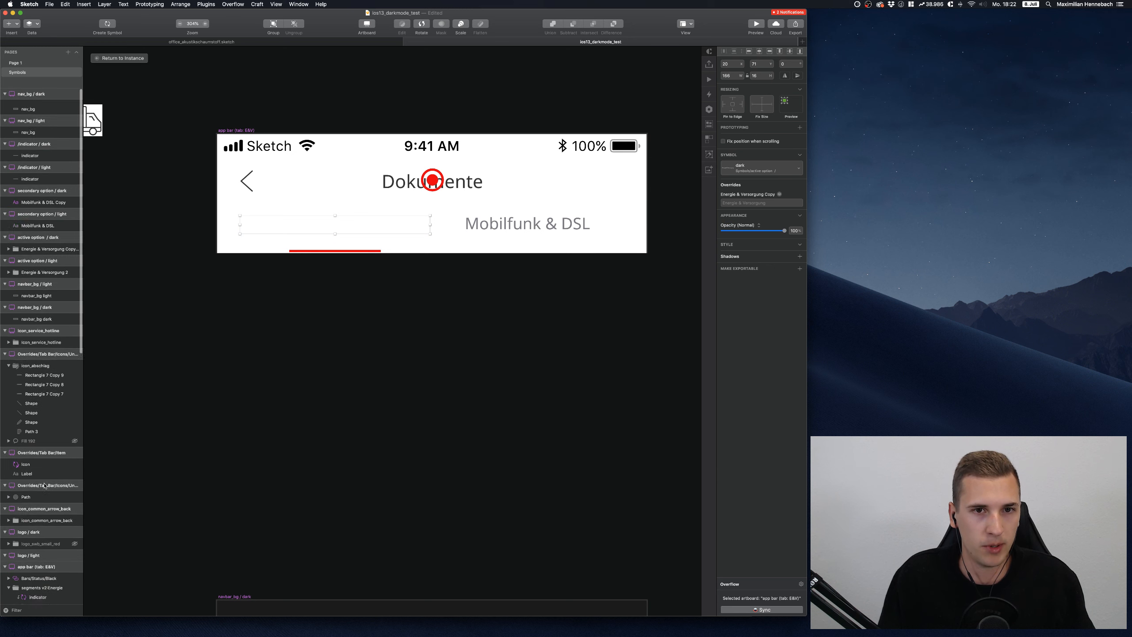
click(377, 219)
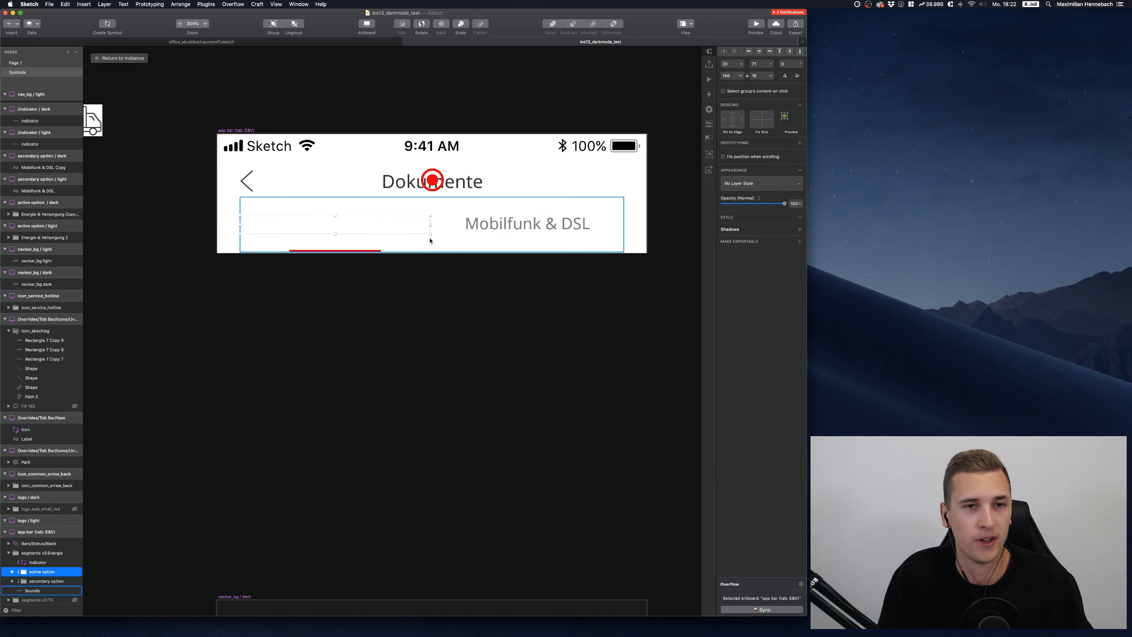
click(137, 58)
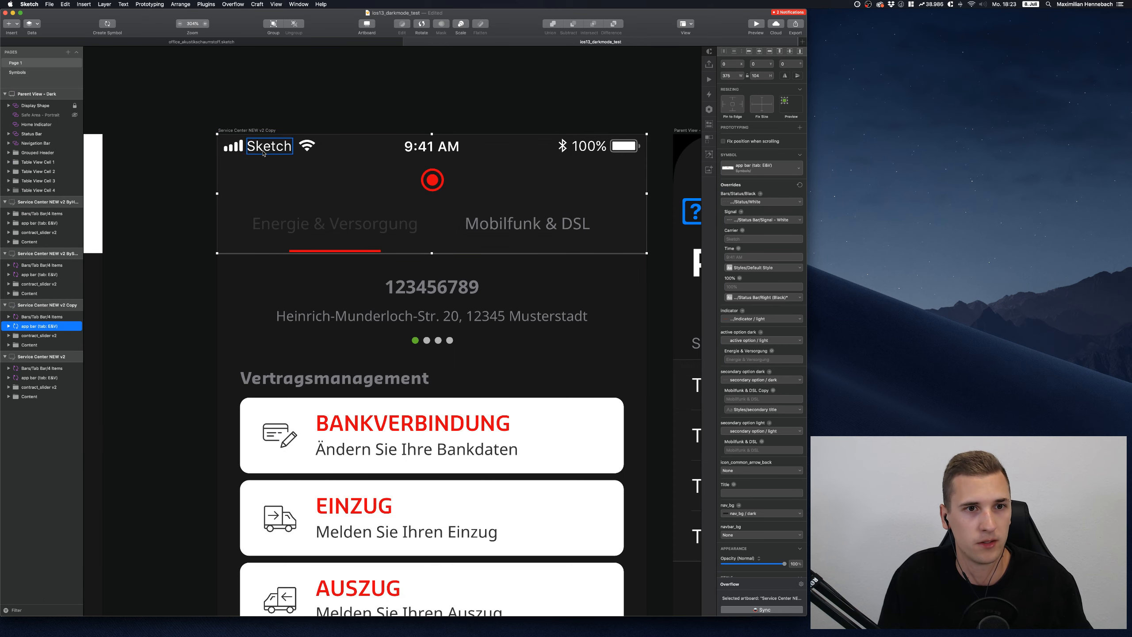
Inspect the overrides of the Energie & Versorgung and Mobilfunk & DSL options in the app bar instance
double_click(361, 230)
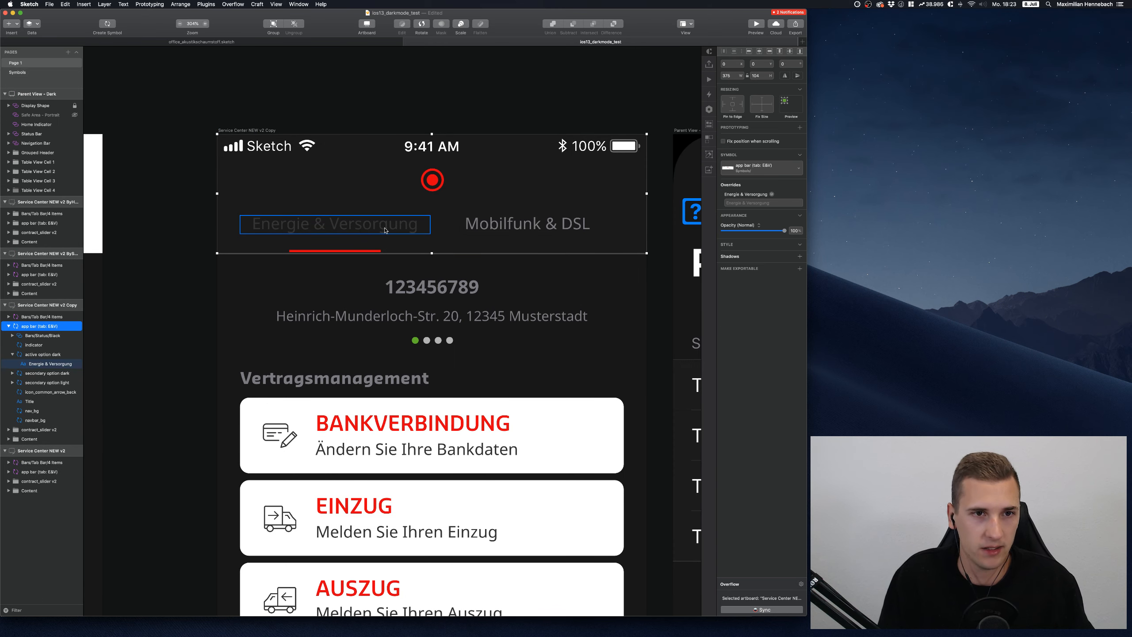
click(507, 226)
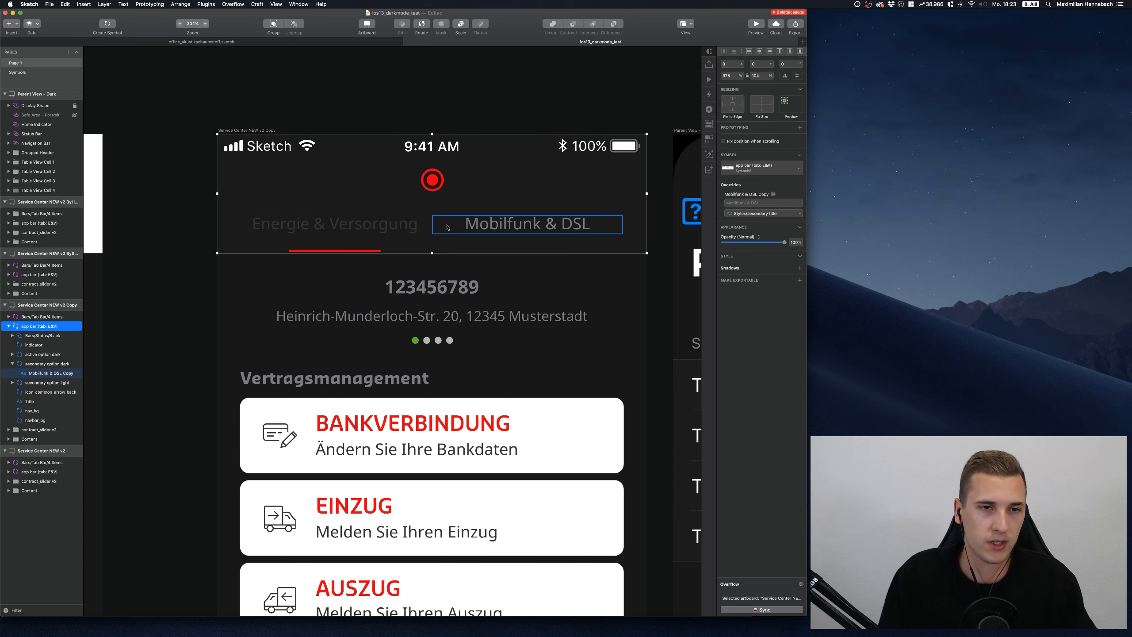
key(Escape)
key(Escape)
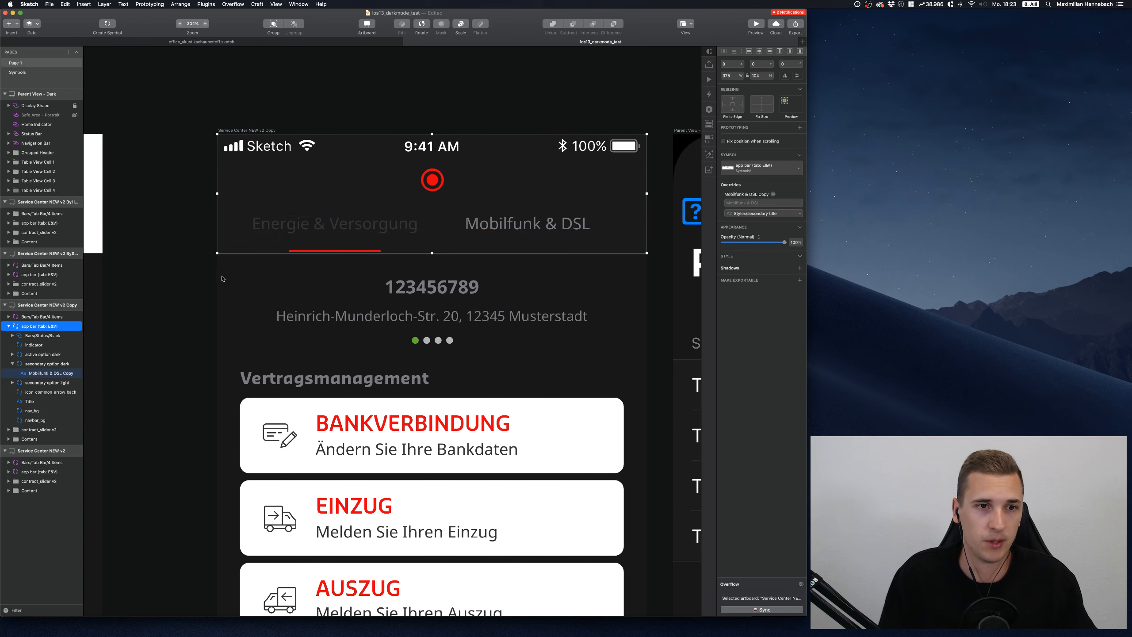
click(352, 230)
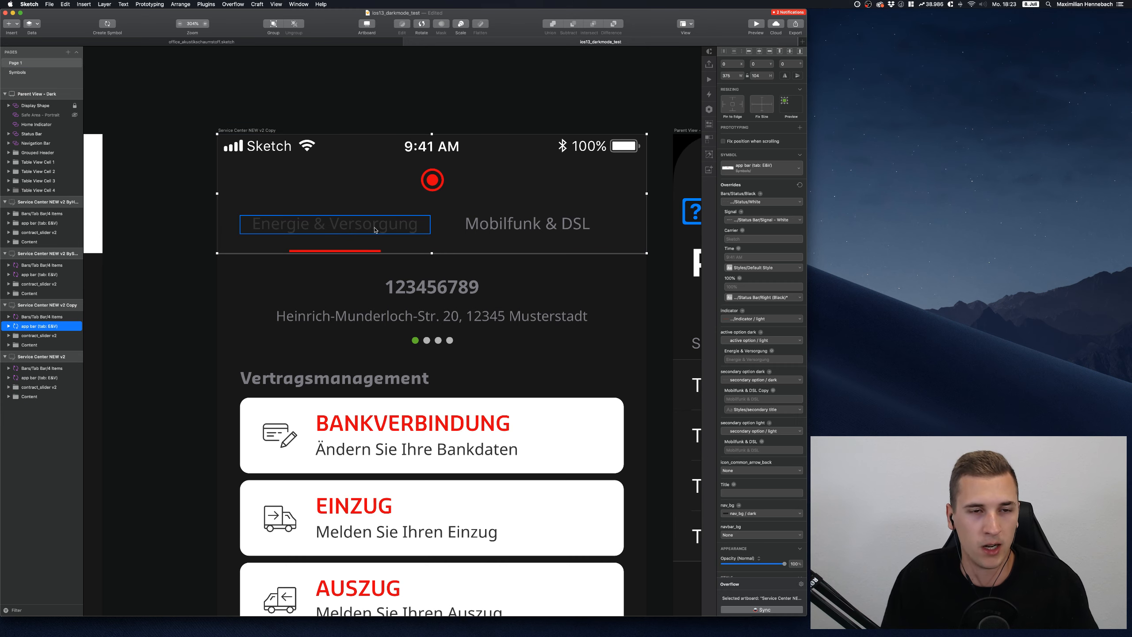
click(342, 229)
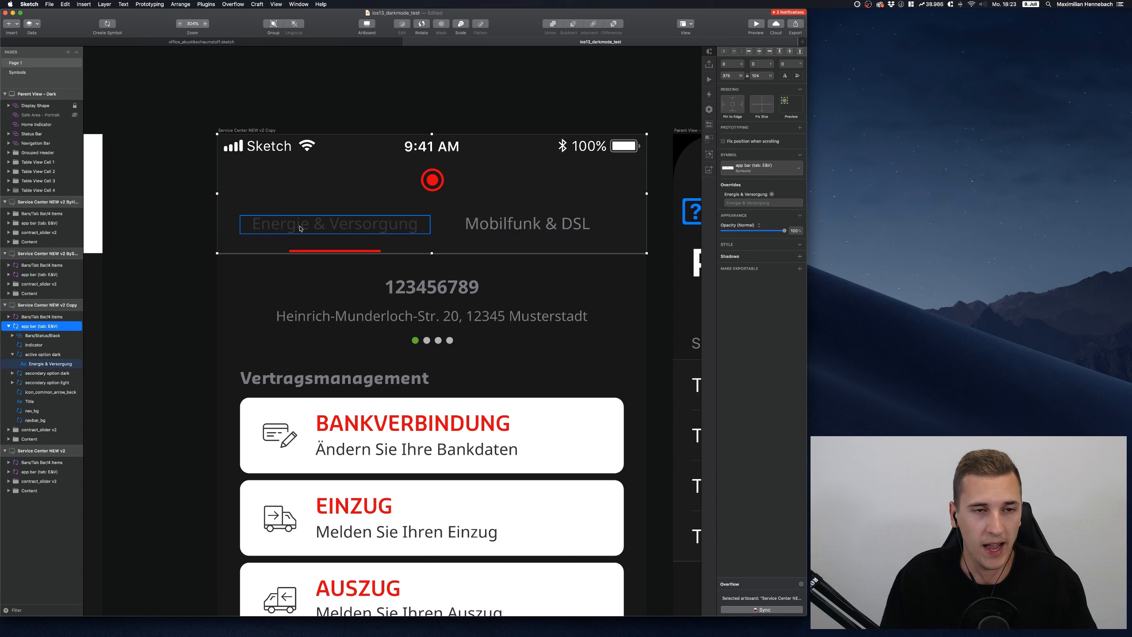
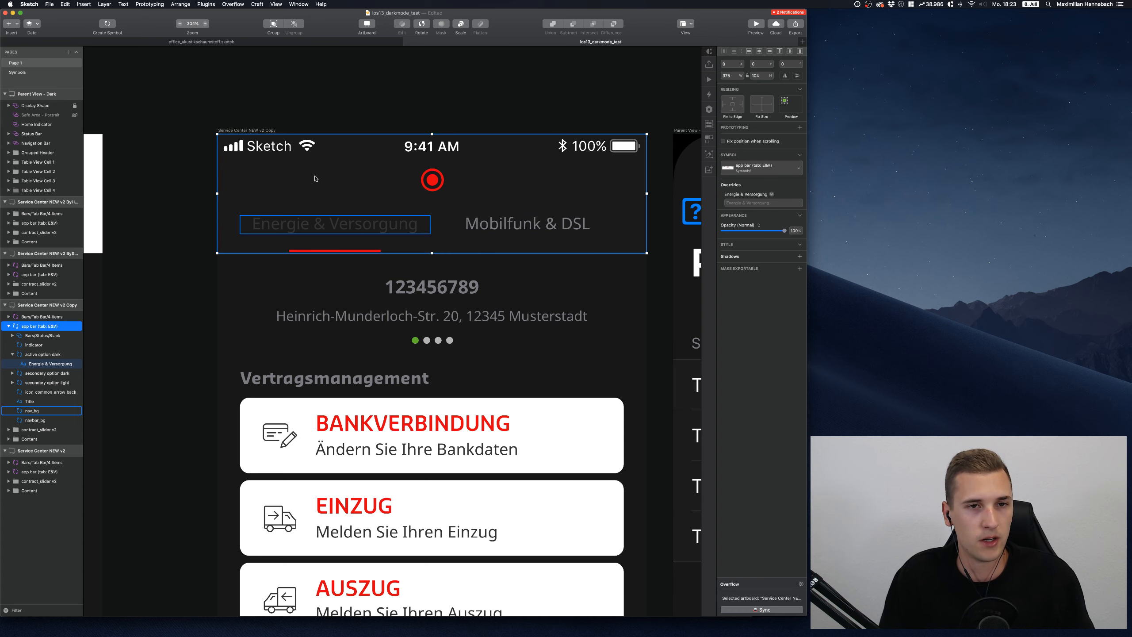
Reopen the app bar's source symbol and select the active option dark layer inside it
double_click(345, 197)
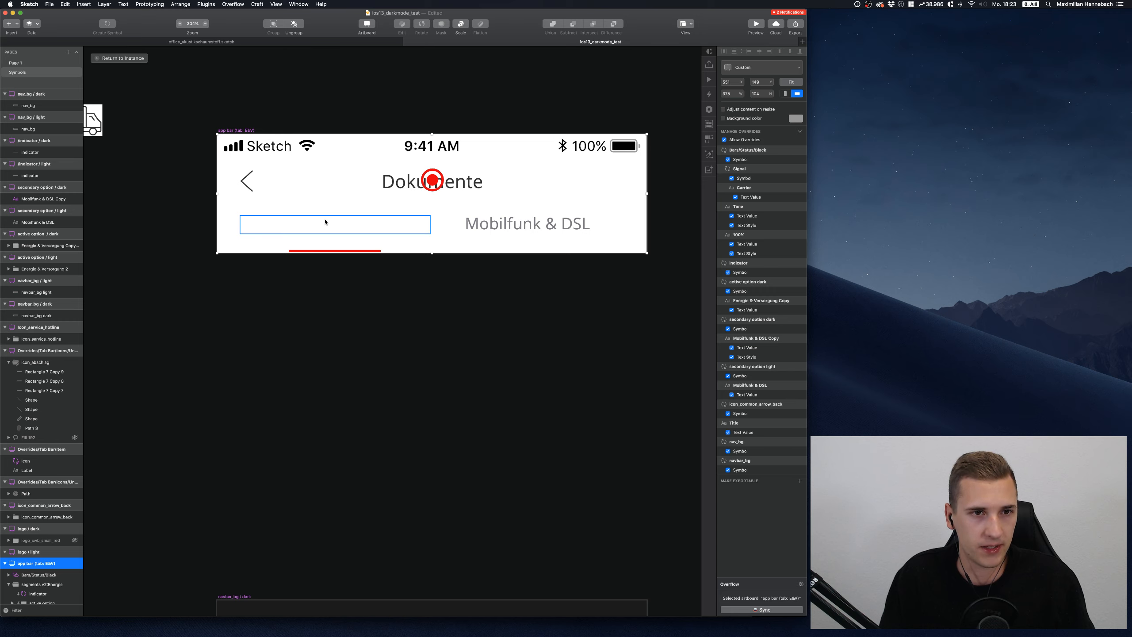
double_click(325, 221)
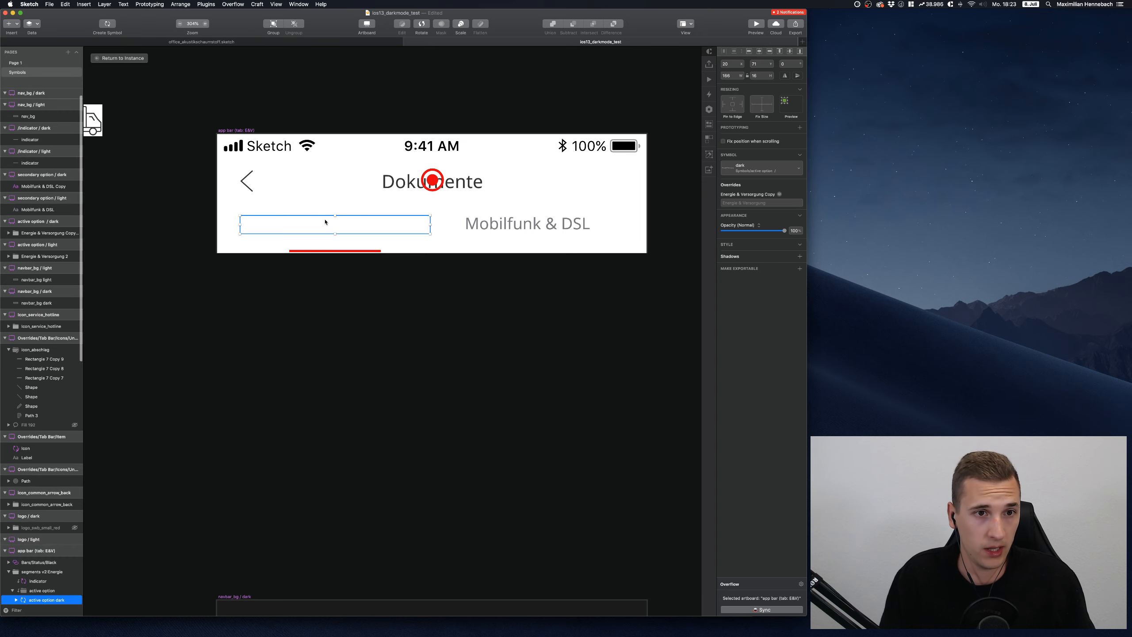
scroll(47, 540, down, 5)
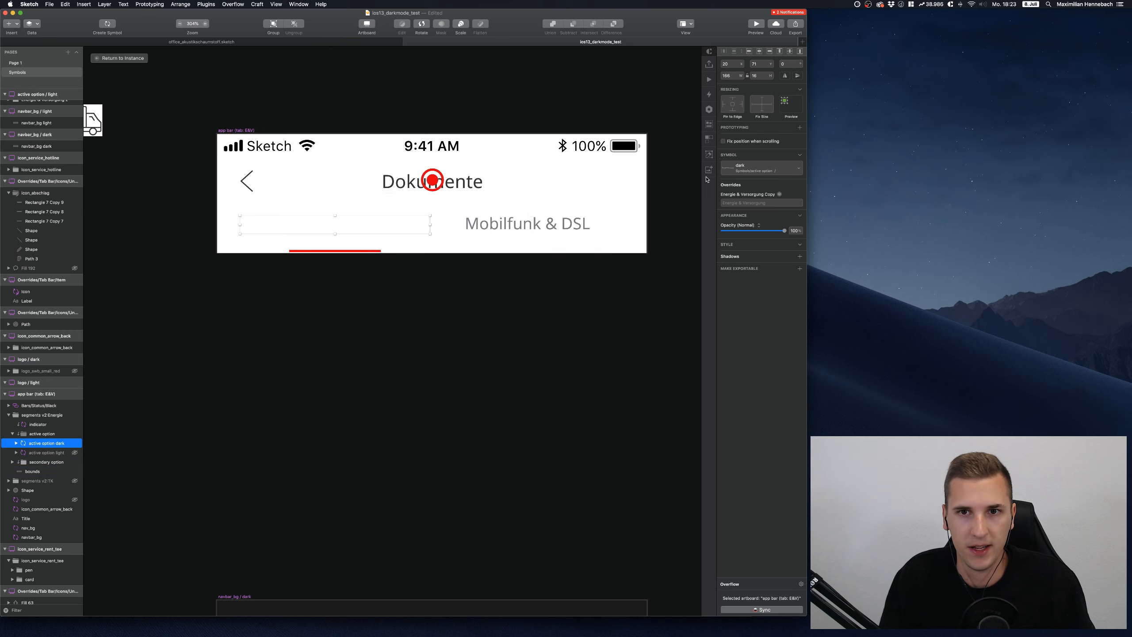
Look over the Symbols page around the app bar, including the option, tab bar and navigation background symbols
scroll(377, 226, down, 3)
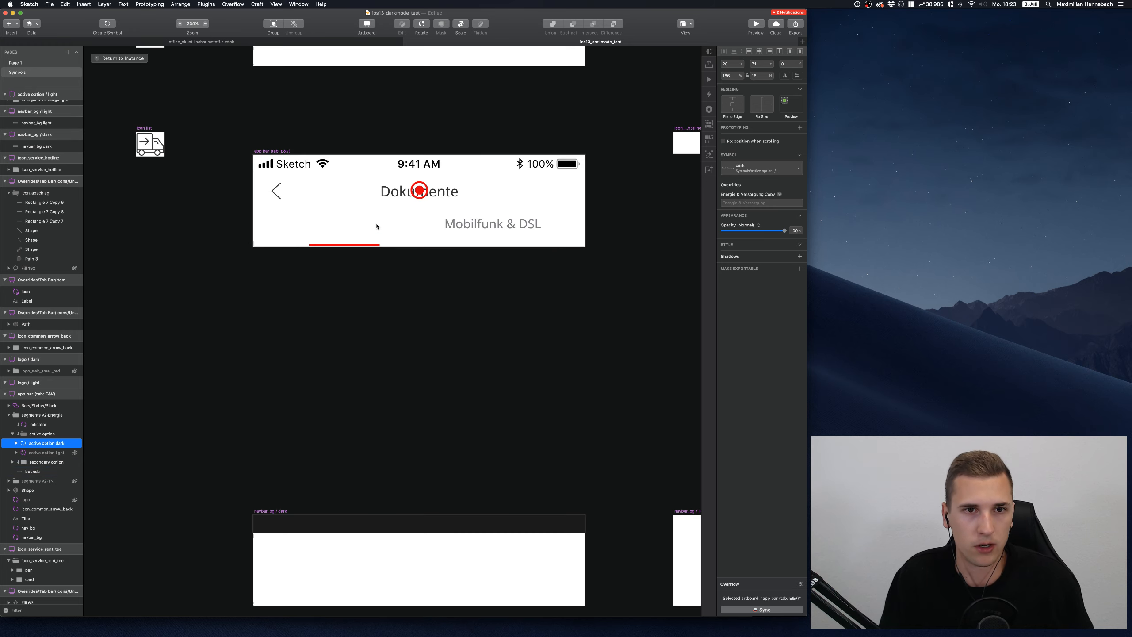
scroll(377, 226, right, 5)
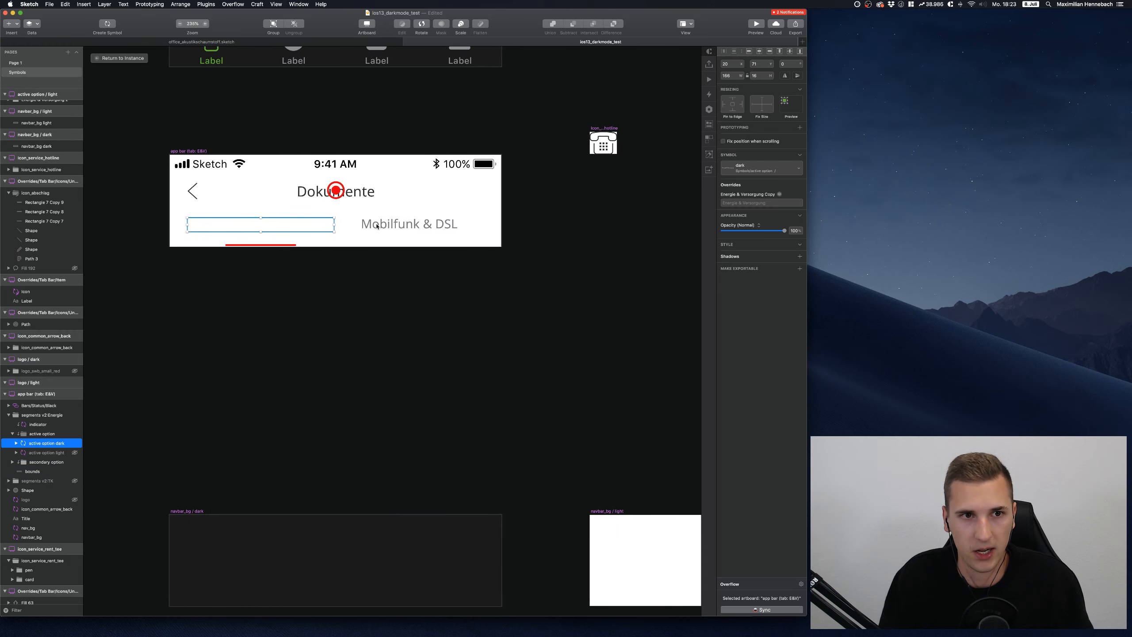
scroll(377, 227, left, 2)
scroll(376, 227, down, 5)
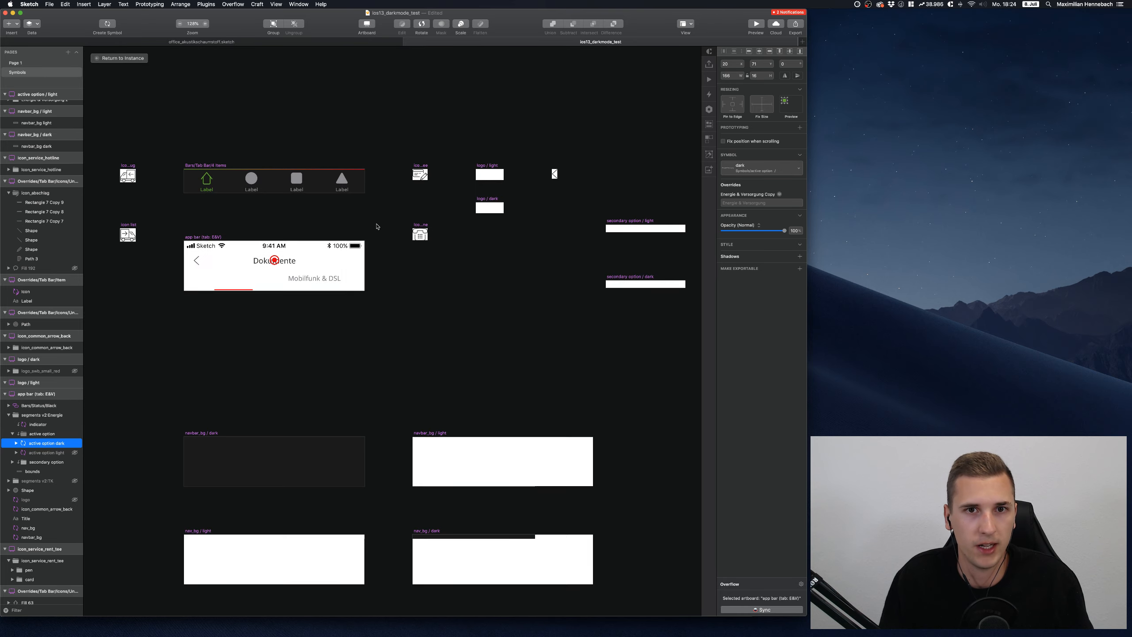
scroll(377, 227, right, 5)
scroll(377, 227, left, 5)
scroll(377, 226, up, 3)
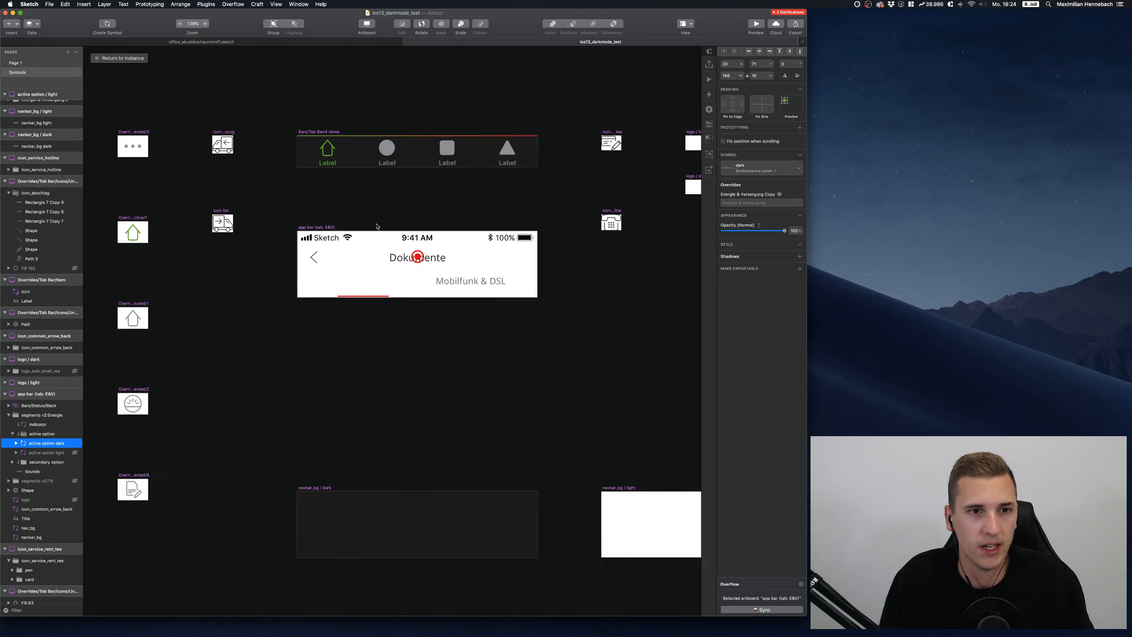
scroll(376, 226, up, 3)
scroll(349, 314, down, 5)
scroll(350, 315, down, 9)
scroll(349, 315, right, 5)
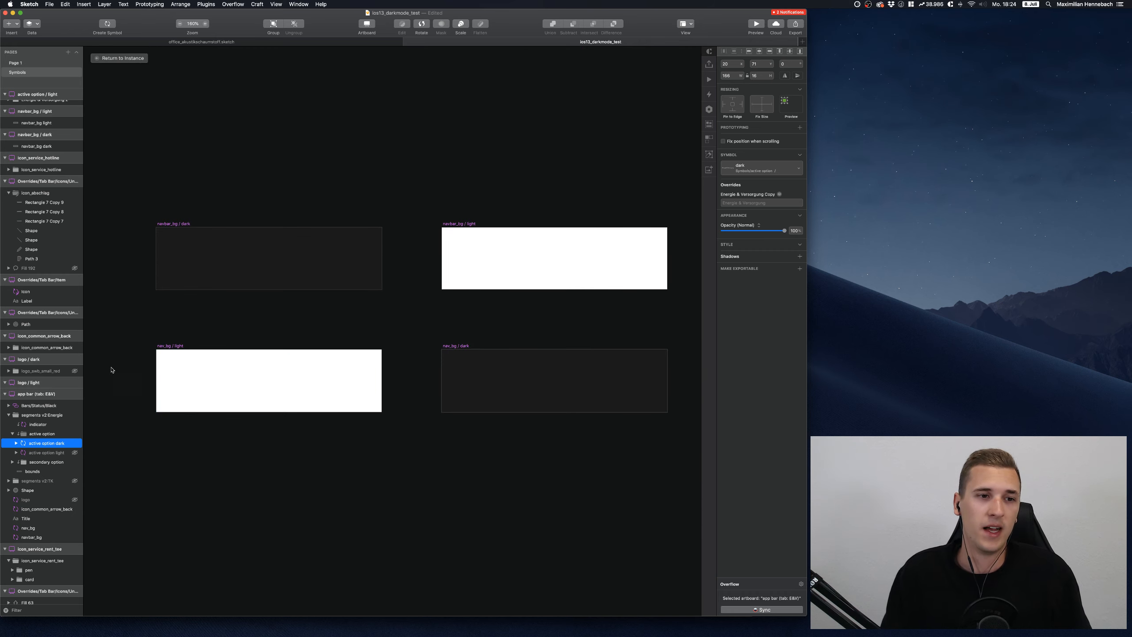
scroll(271, 384, up, 6)
scroll(270, 384, left, 5)
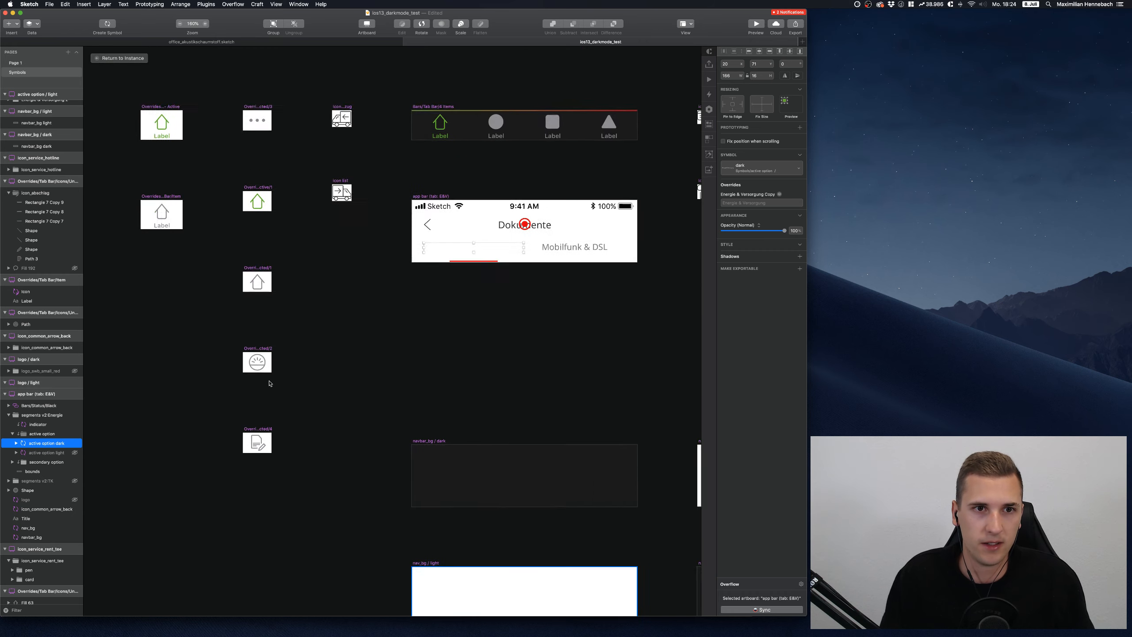
scroll(495, 308, up, 3)
scroll(496, 307, up, 4)
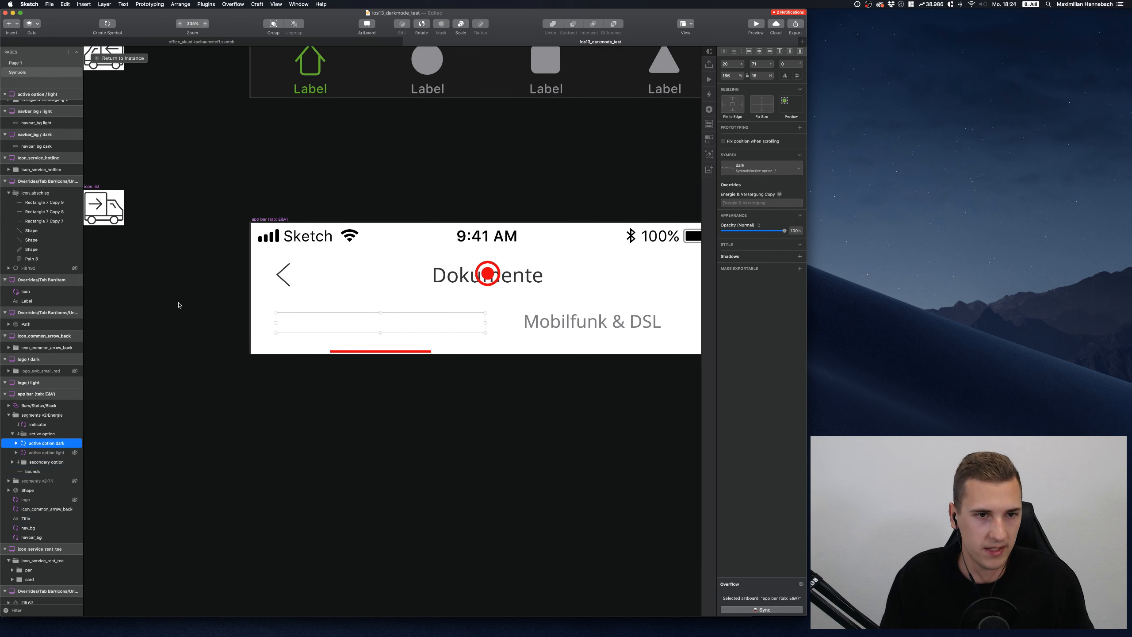
Try to insert a new text layer over the empty active option in the app bar symbol
key(t)
click(361, 322)
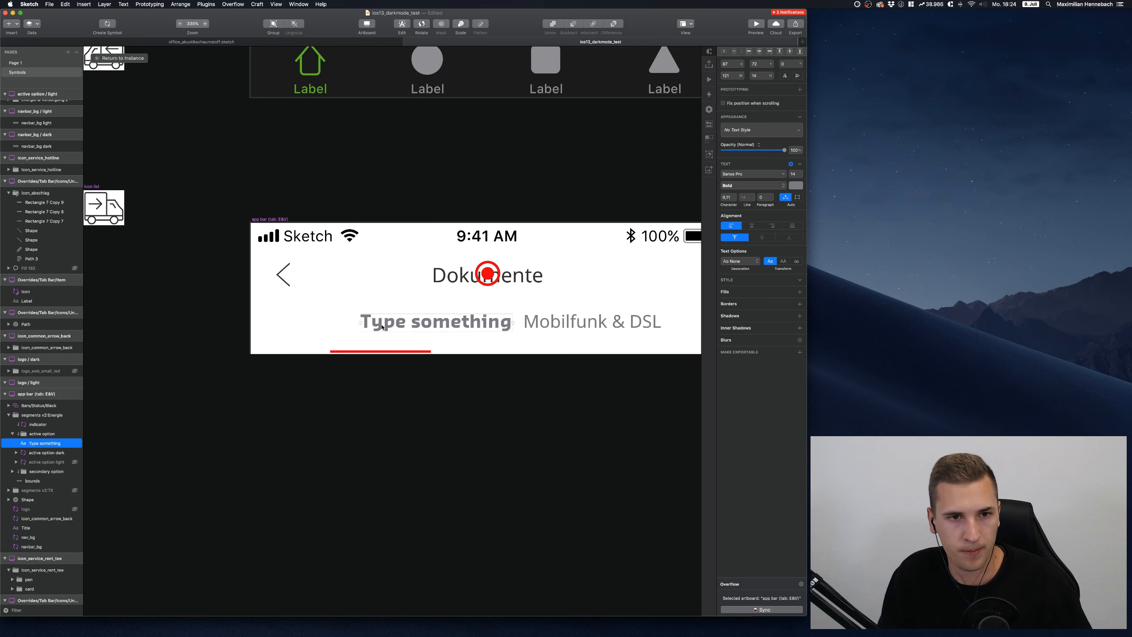
click(318, 371)
Copy the Mobilfunk & DSL text from the secondary option / light symbol into the app bar symbol's active option group
scroll(318, 371, down, 4)
scroll(484, 325, right, 10)
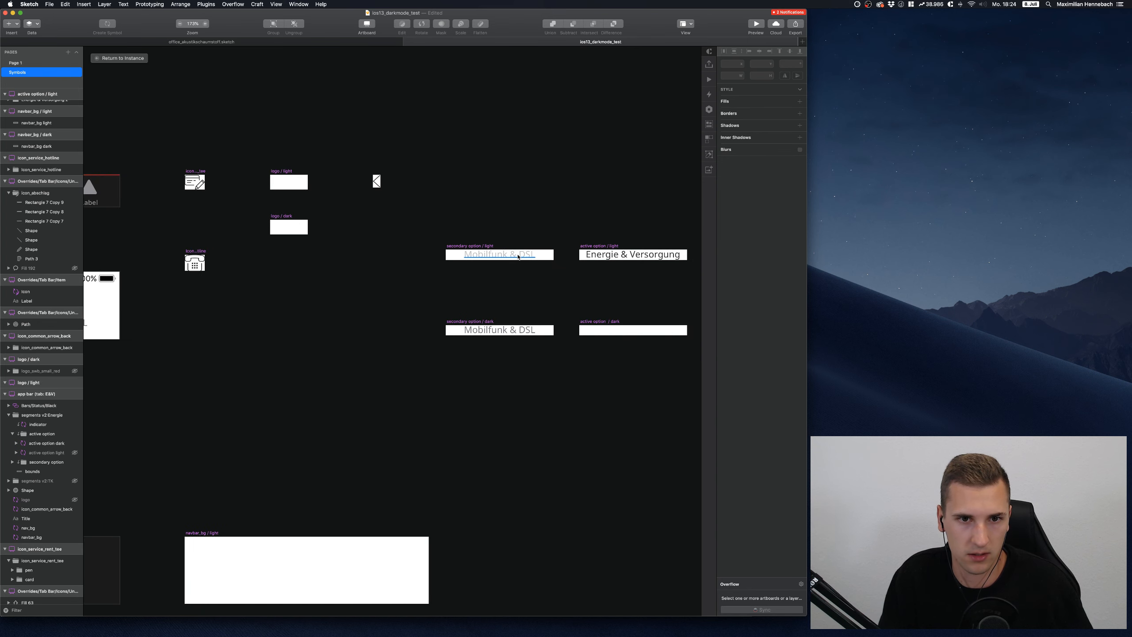
click(518, 257)
scroll(518, 257, left, 12)
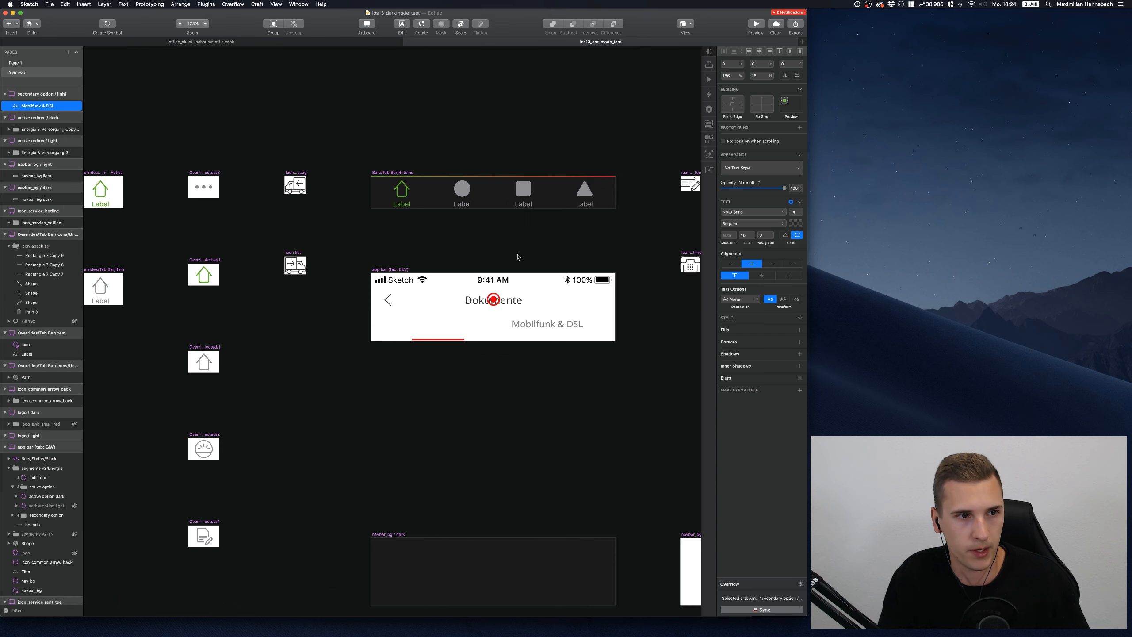
scroll(518, 257, left, 5)
scroll(490, 289, right, 6)
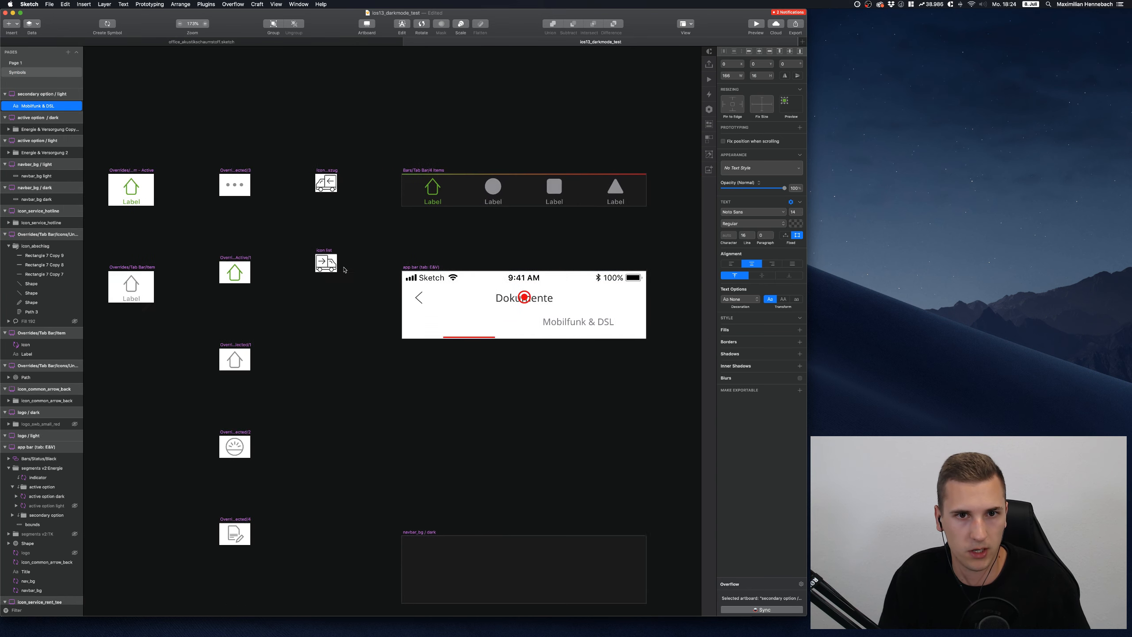
click(455, 329)
key(super+v)
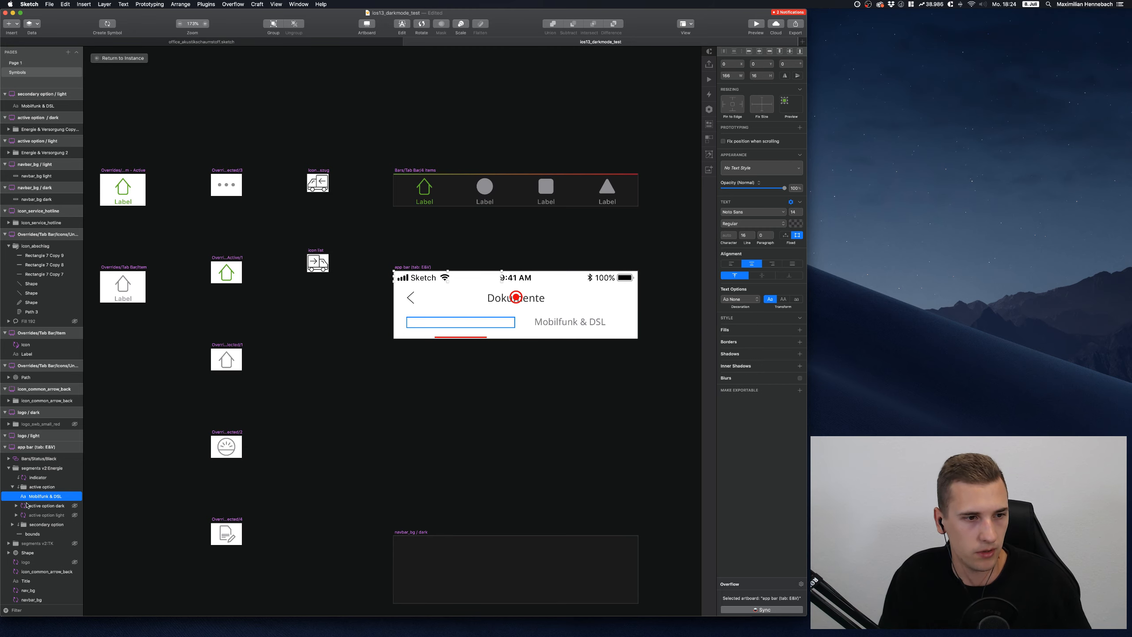
Position the copied Mobilfunk & DSL text over the active option in the app bar symbol, at X 20, Y 71
key(alt+super+0)
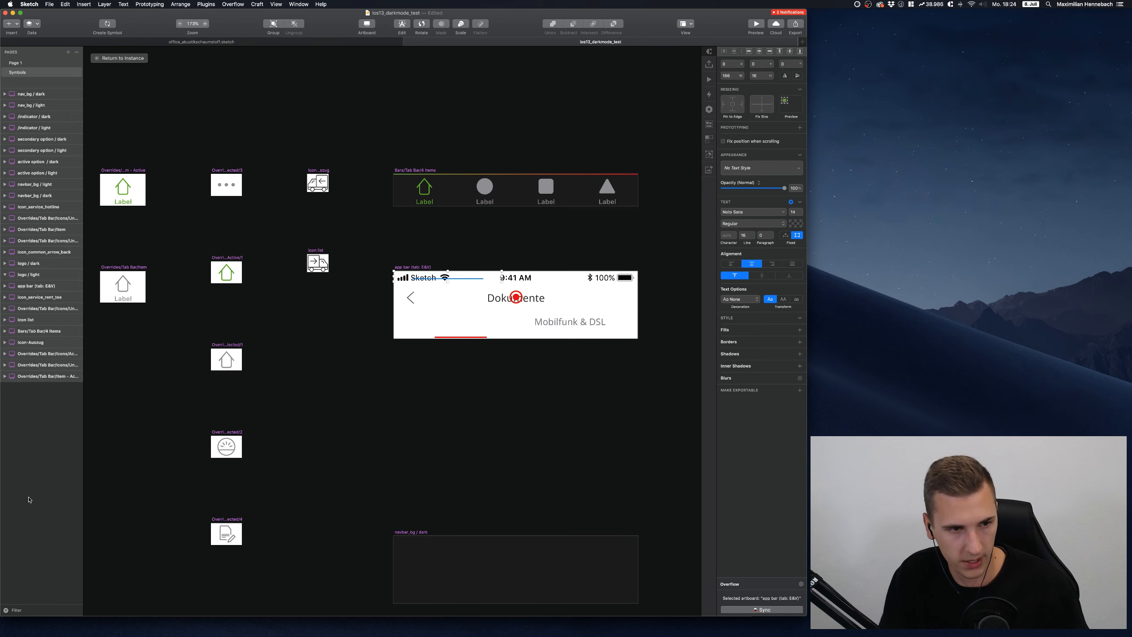
super+click(448, 319)
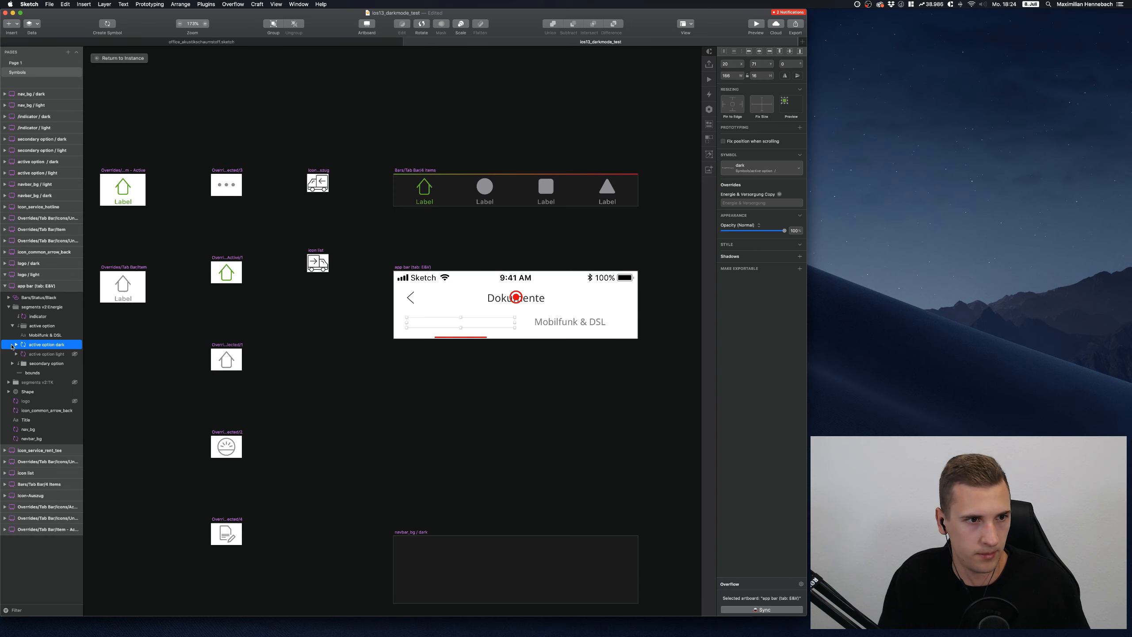
click(41, 335)
key(shift+Down)
key(shift+Down)
key(shift+Down)
key(shift+Down)
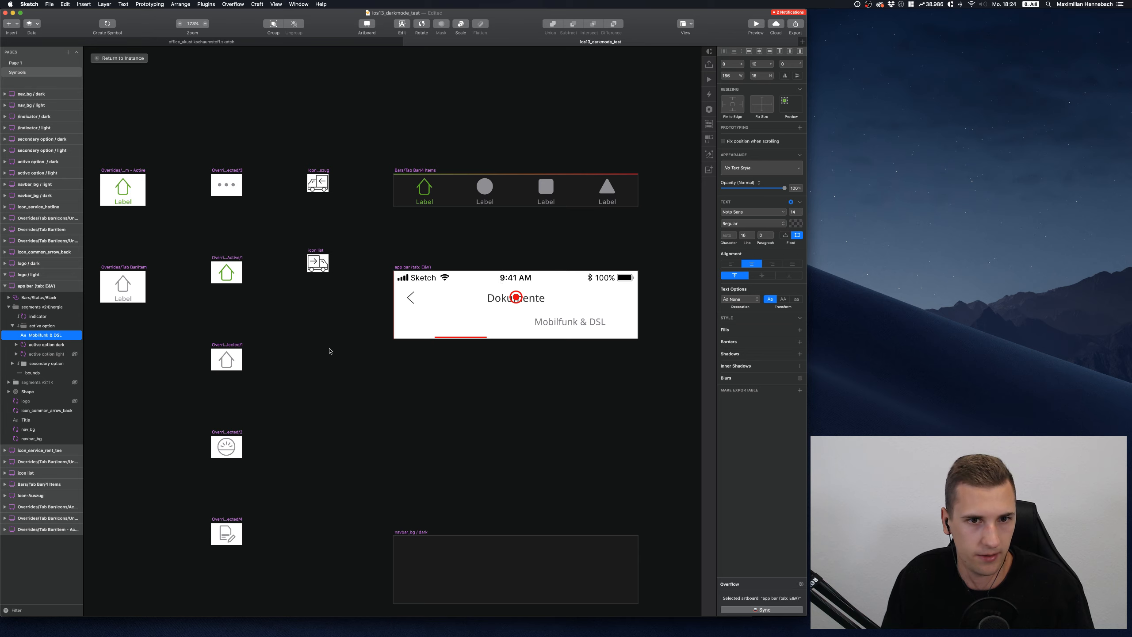
key(shift+Down)
key(shift+Down)
key(shift+Down)
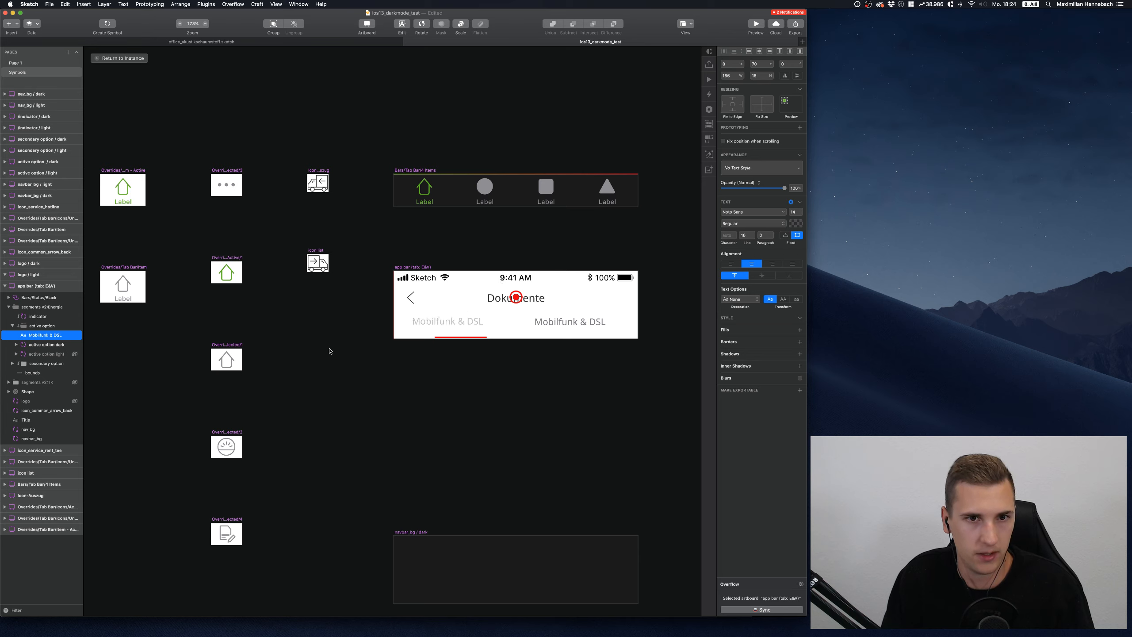
key(shift+Right)
key(shift+Right)
key(Down)
key(Down)
key(Down)
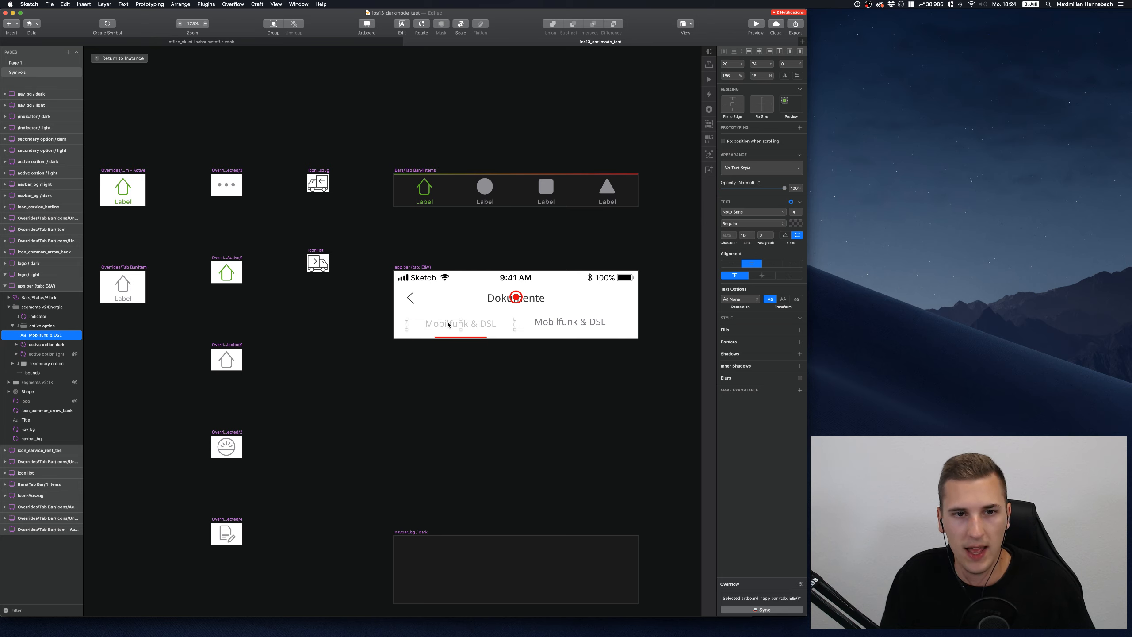
key(Down)
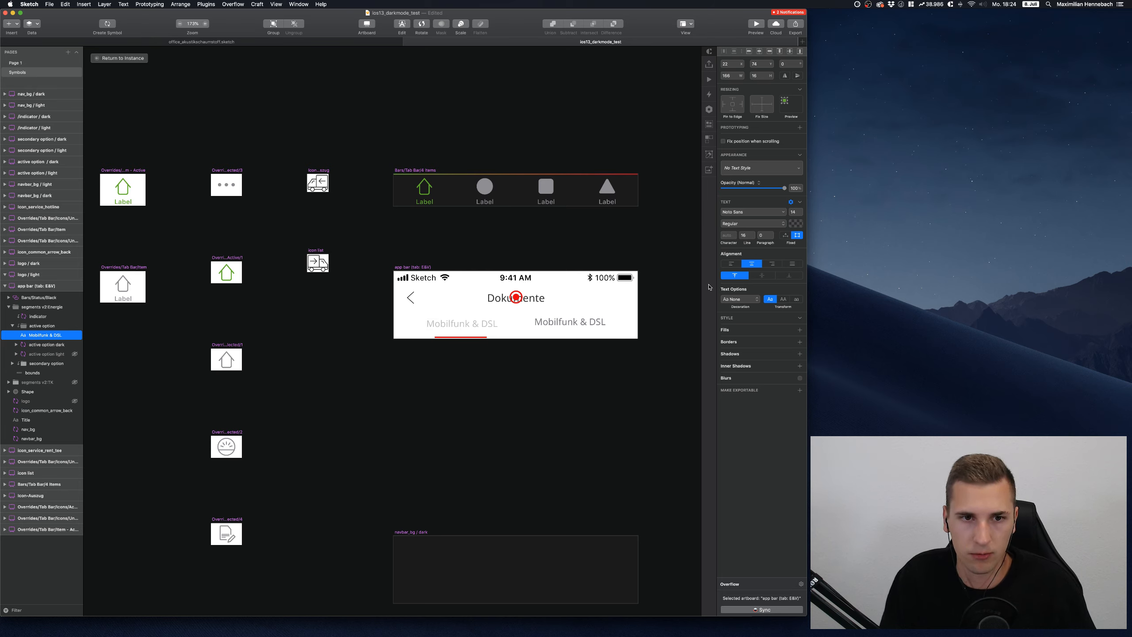
key(Down)
key(Up)
key(Up)
key(Up)
key(Up)
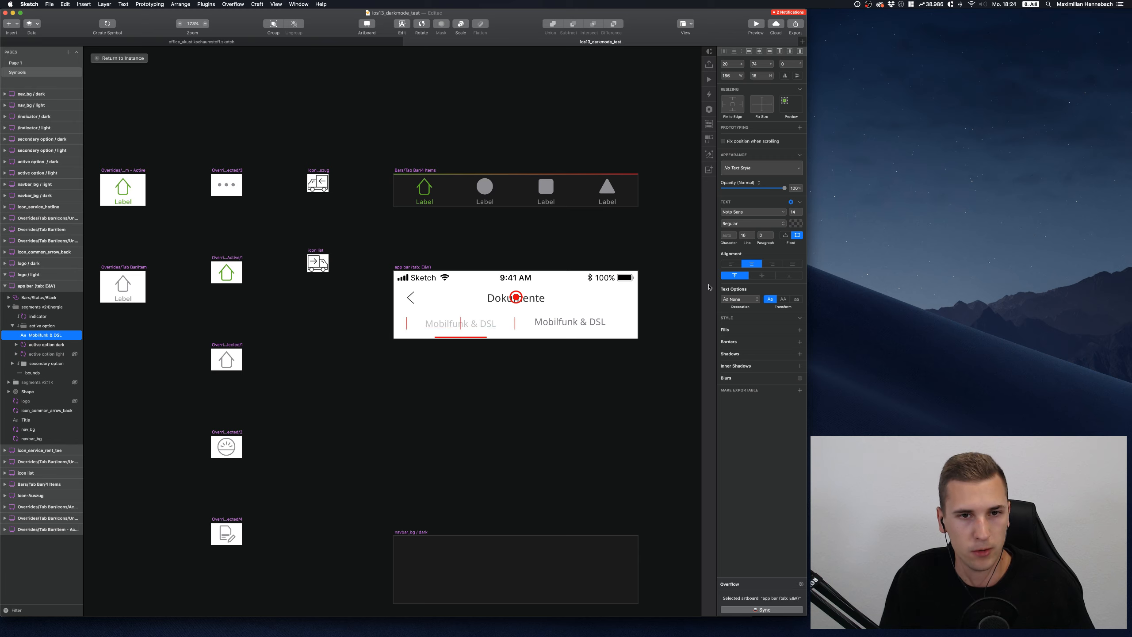
key(Up)
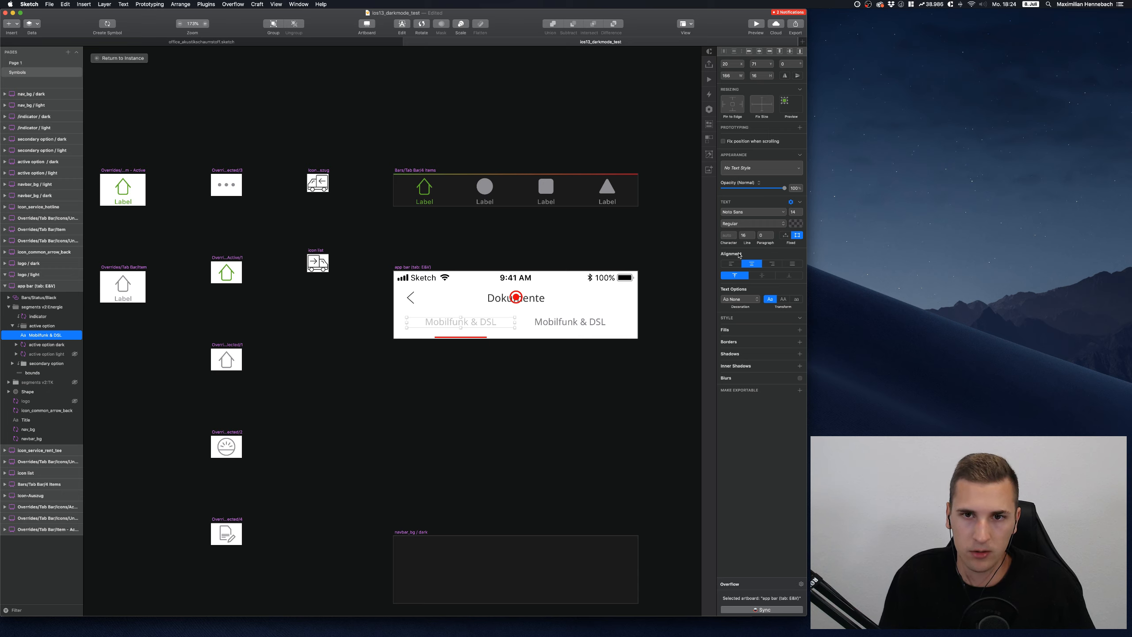
Set the Mobilfunk & DSL text above the indicator to fully opaque black (000000)
click(793, 225)
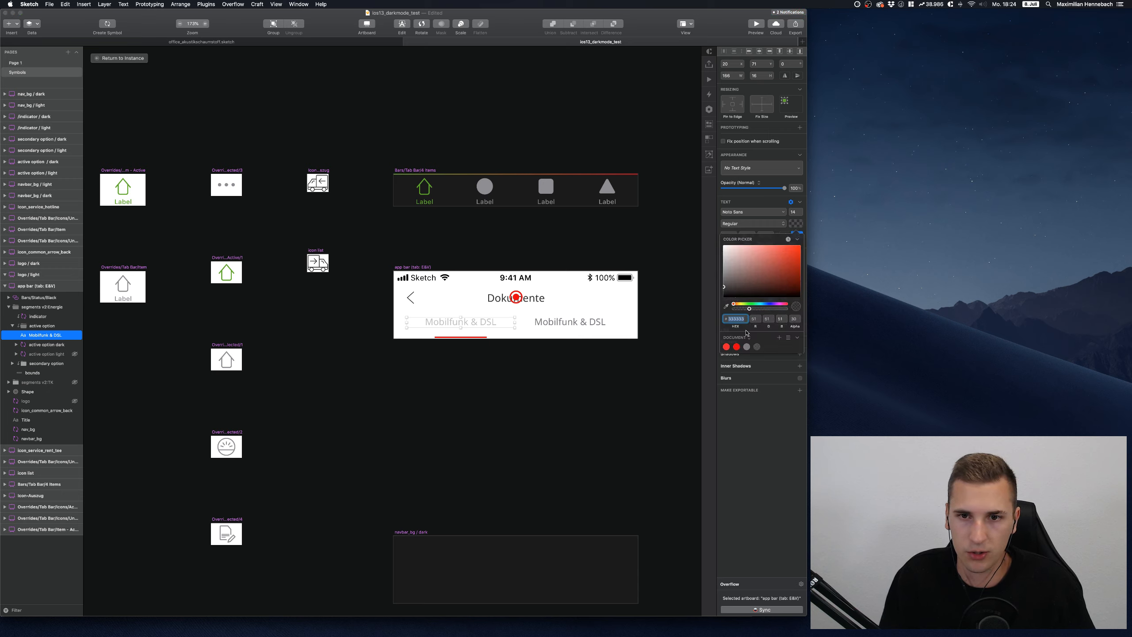
drag(727, 271, 609, 328)
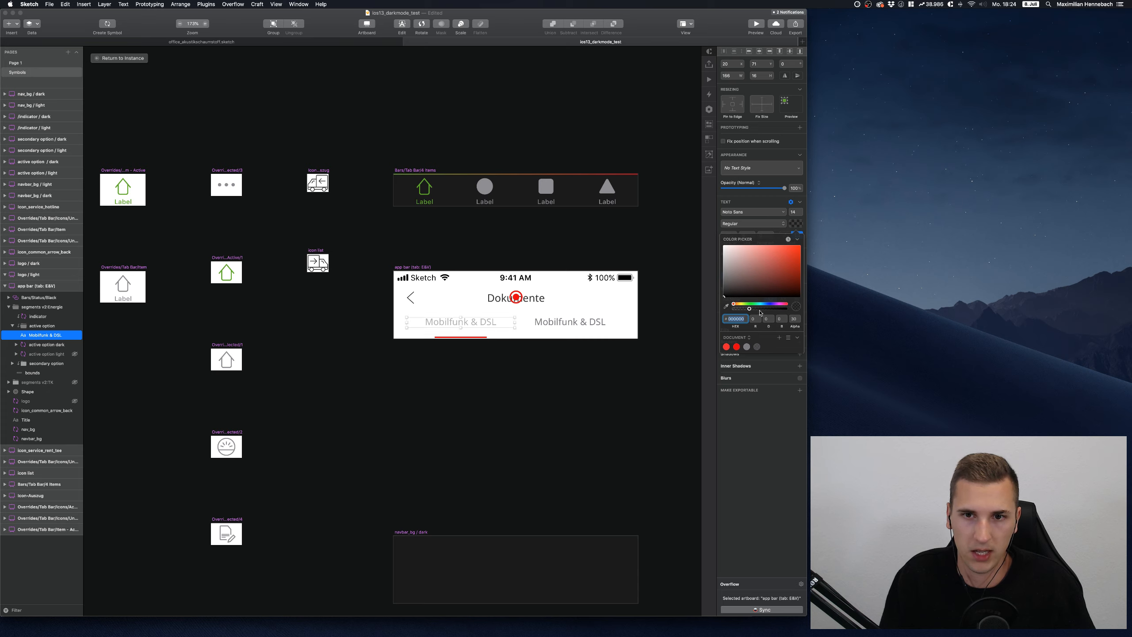
drag(773, 308, 829, 313)
key(Escape)
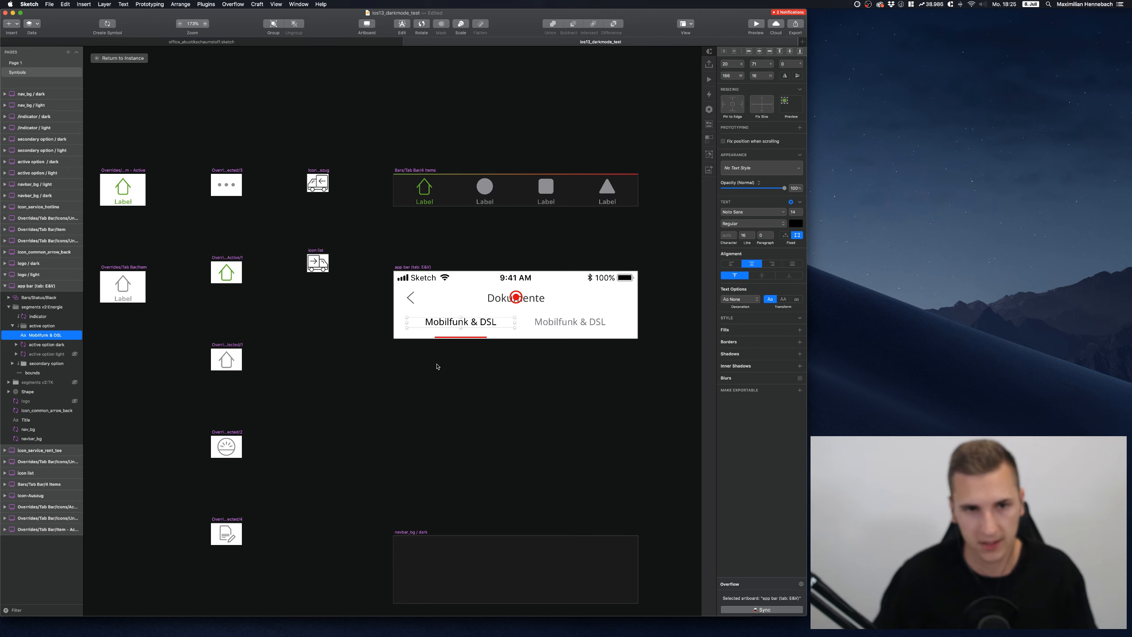
Duplicate the black Mobilfunk & DSL text and place the copy over the secondary option at X 188
key(super+d)
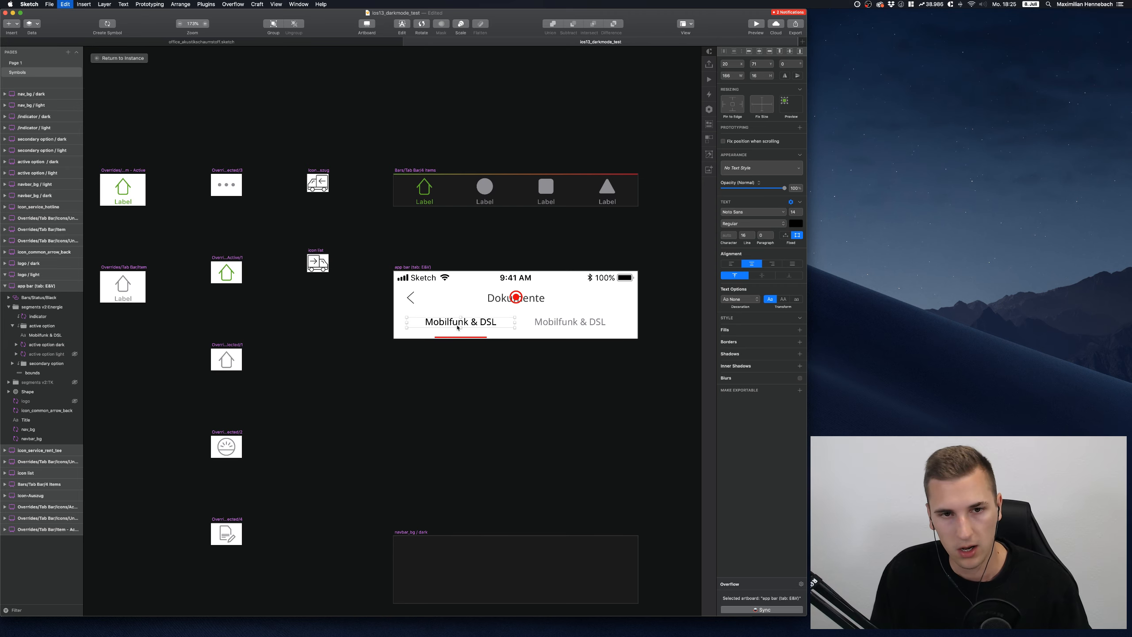
key(shift+Right)
key(shift+Right)
key(shift+Right)
key(shift+Right)
key(shift+Right)
key(shift+Right)
key(shift+Right)
key(shift+Right)
key(shift+Right)
key(shift+Right)
key(shift+Right)
key(shift+Right)
key(shift+Right)
key(shift+Right)
key(shift+Right)
key(shift+Right)
key(shift+Right)
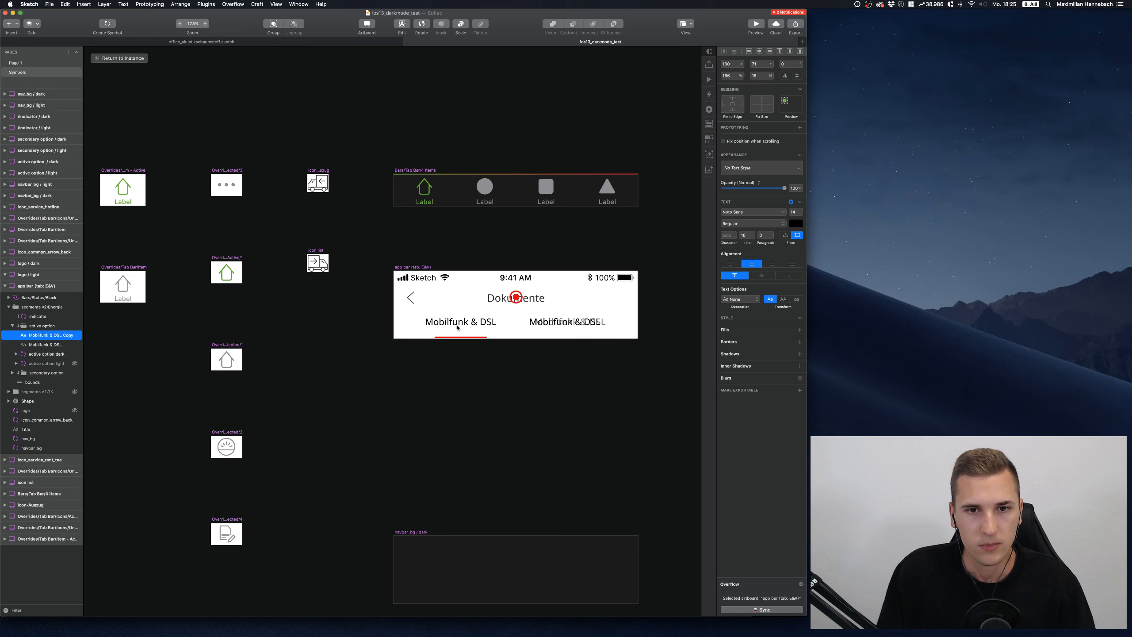
key(Left)
key(Left)
Change the duplicated label's text to Tab 2 and the original label's text to Tab 1
key(Return)
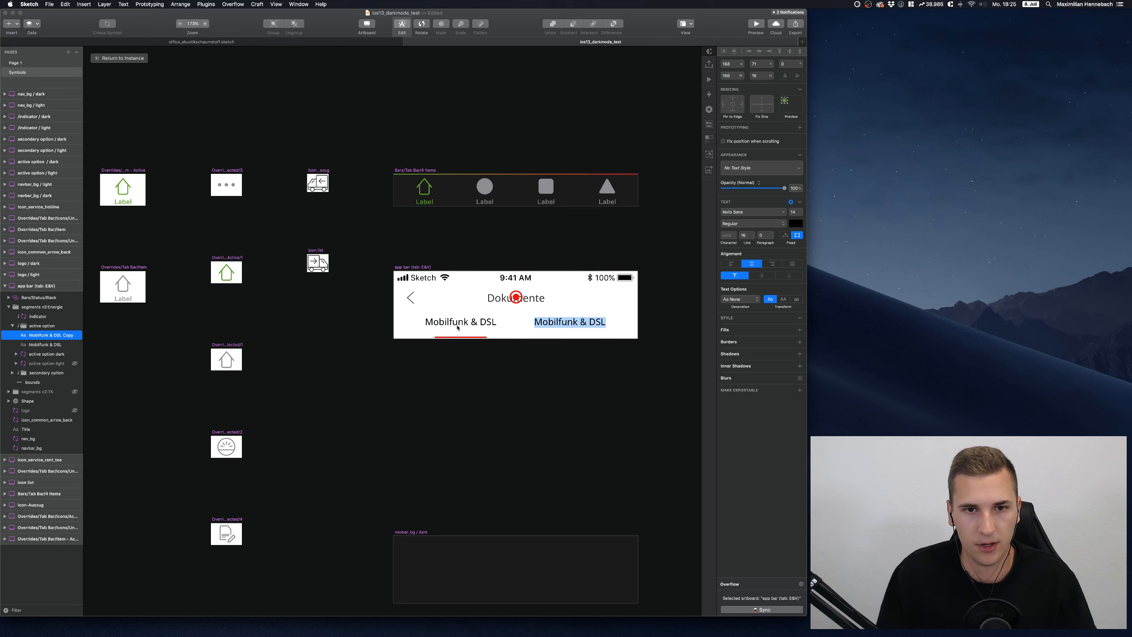
text(Tab 2)
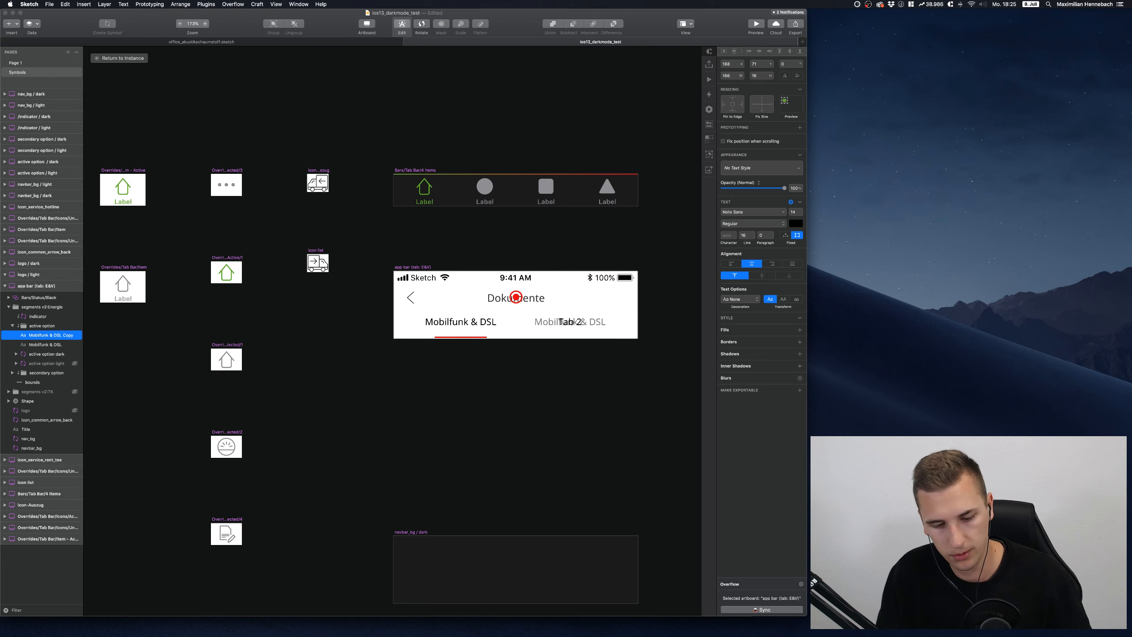
key(Escape)
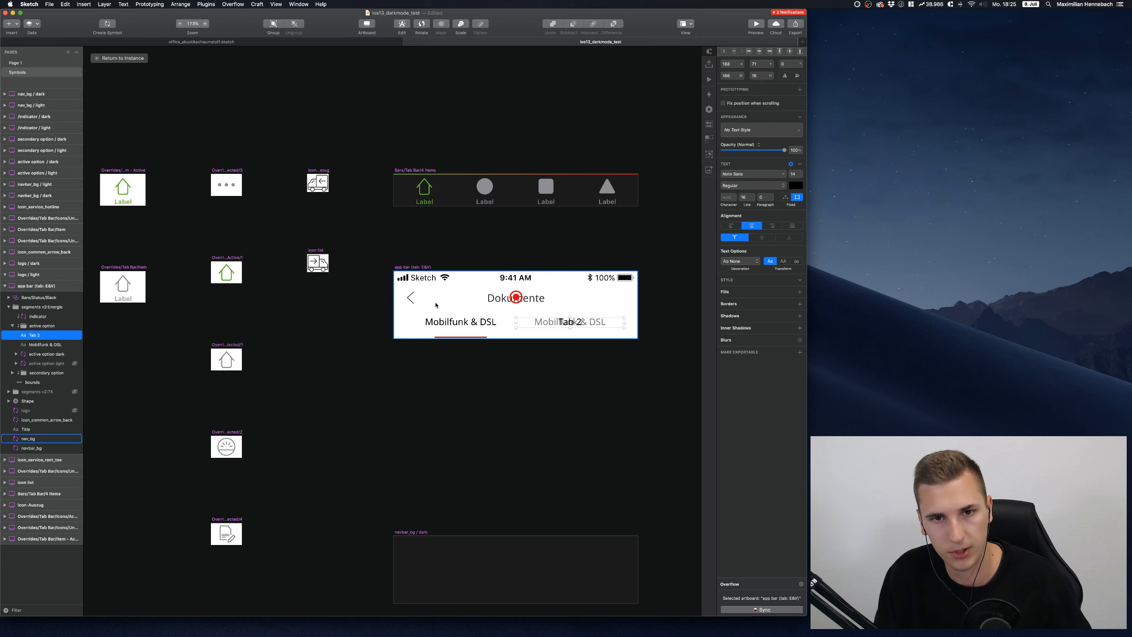
key(Tab)
key(Return)
text(Tab 1)
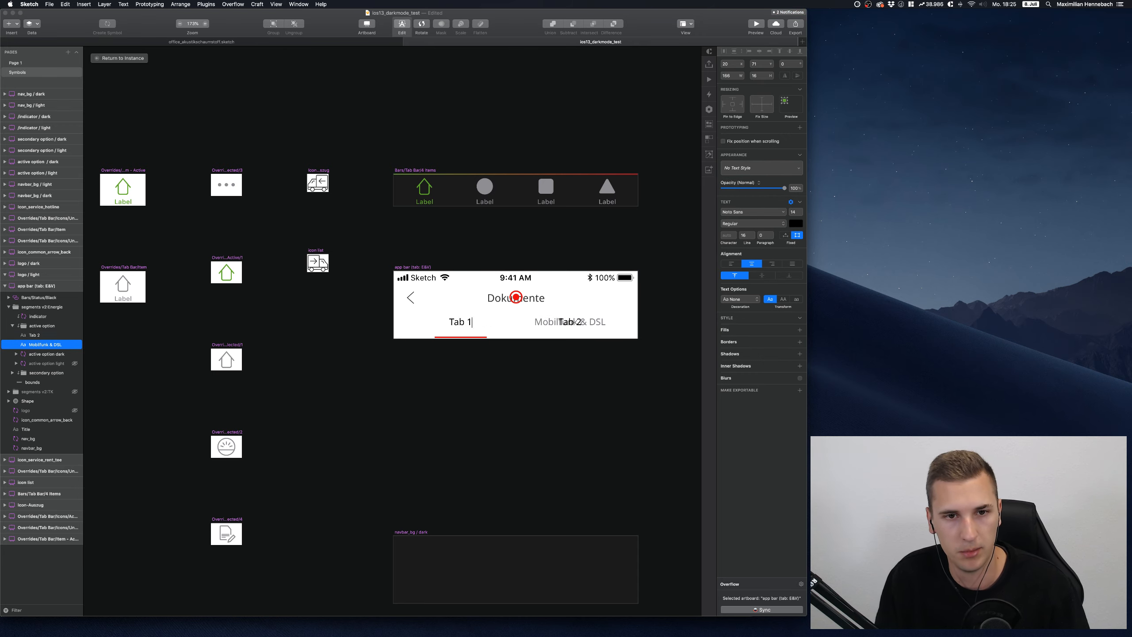
key(Escape)
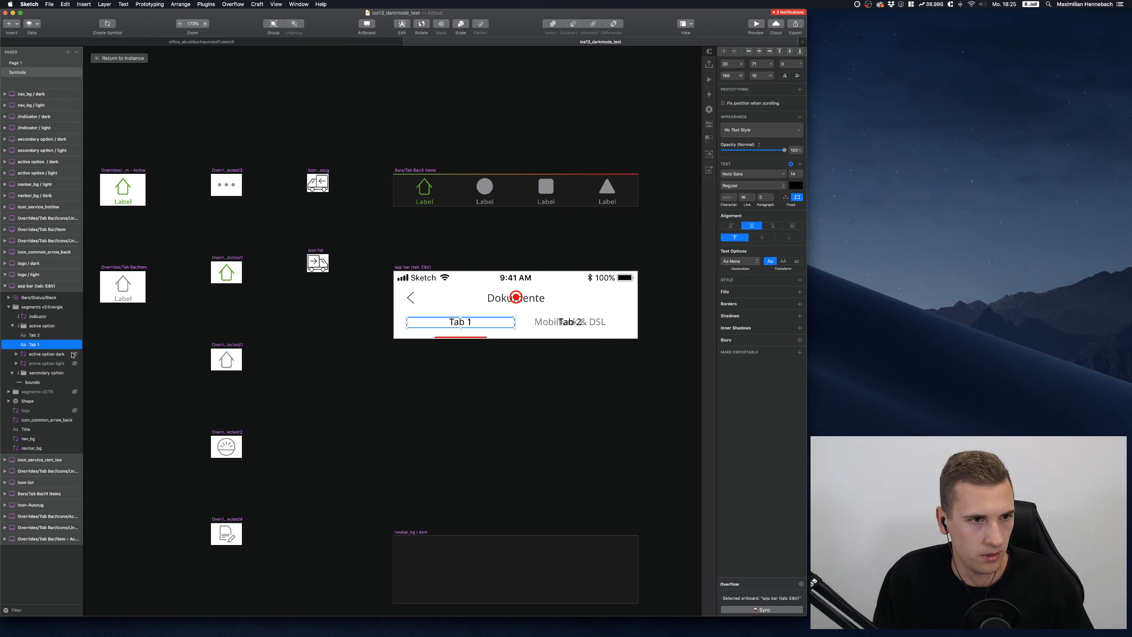
Hide the active option dark layer and the secondary option group behind the new tab labels
click(74, 372)
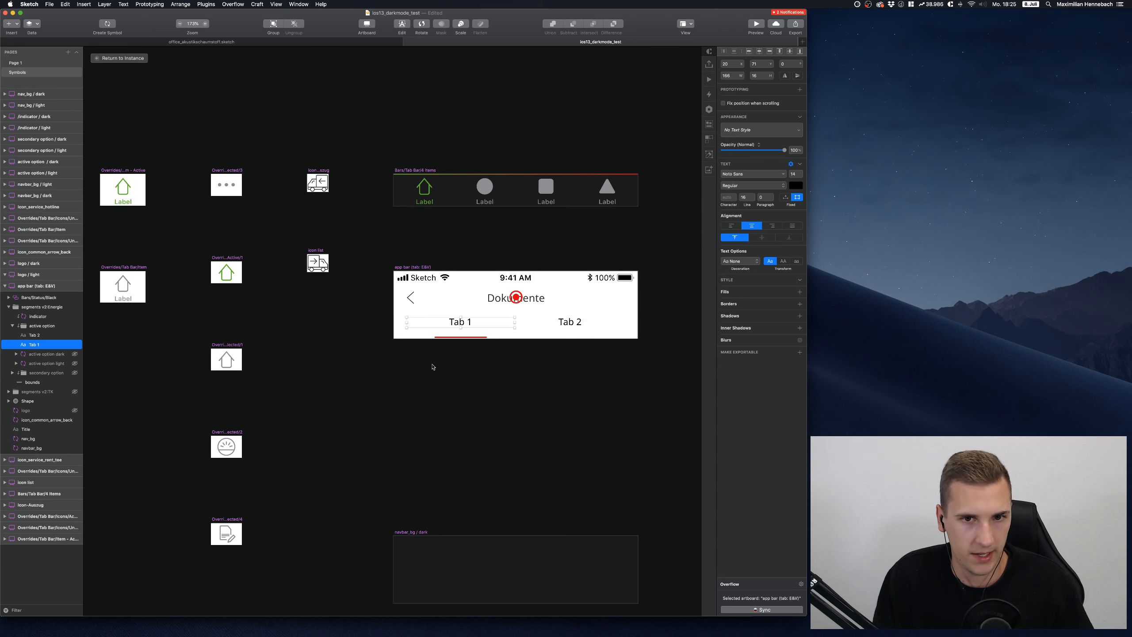
click(463, 370)
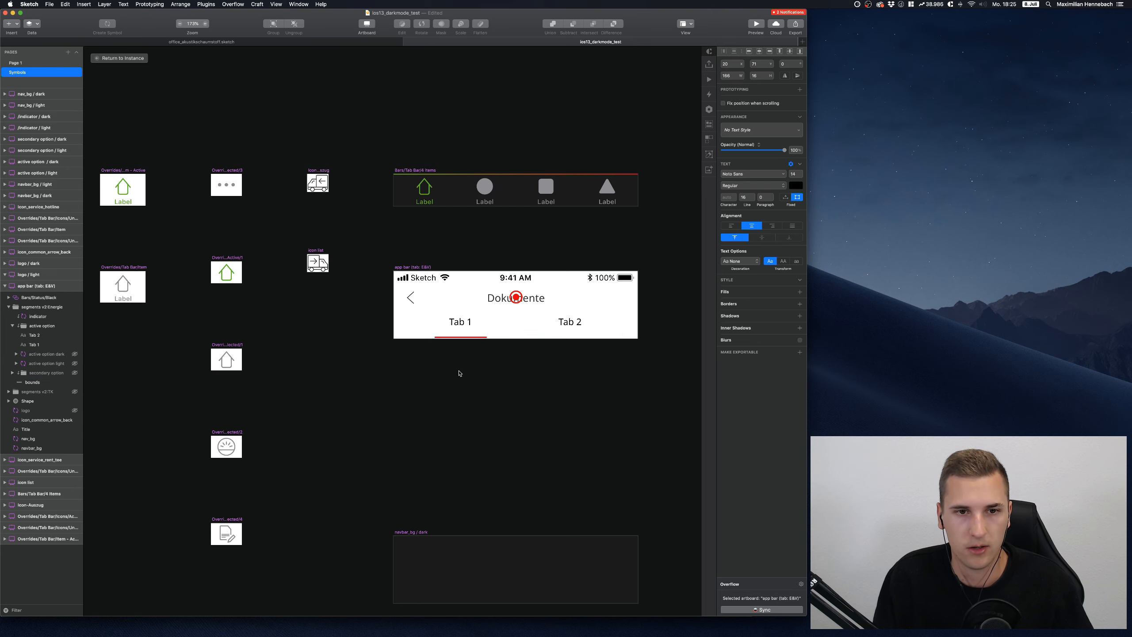
Set the Tab 2 label's text colour alpha to 60
click(580, 320)
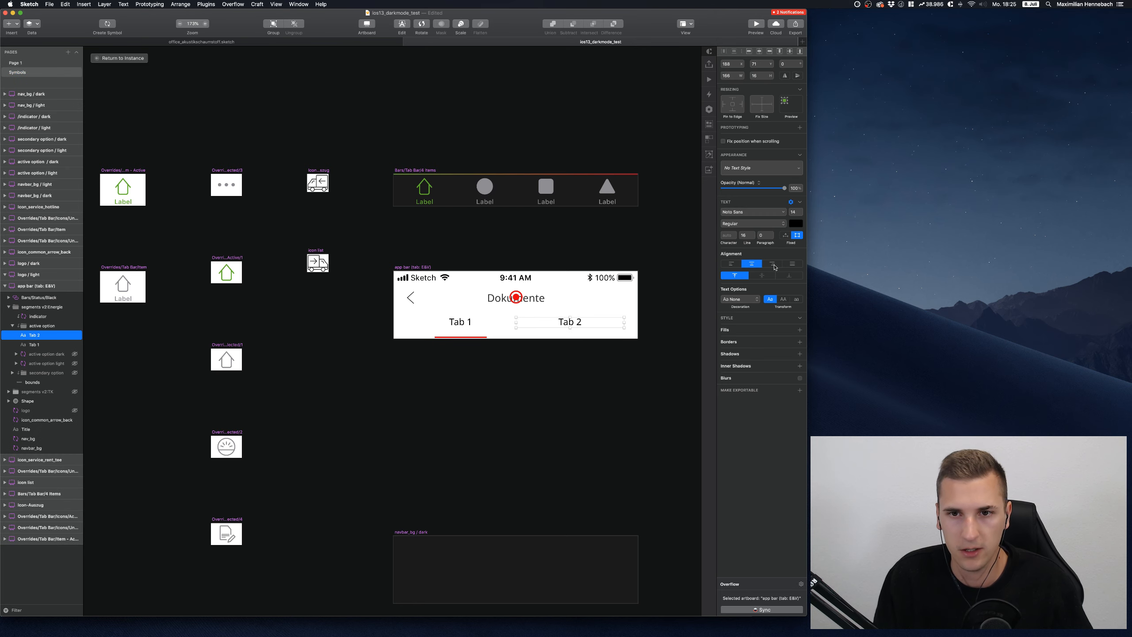
click(798, 225)
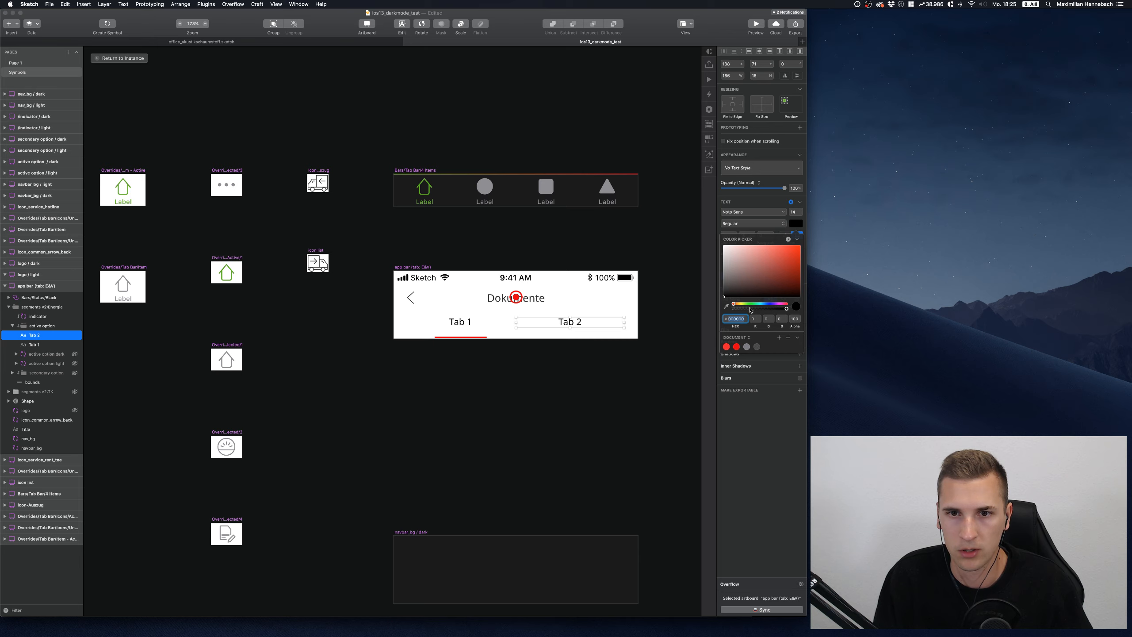
click(795, 319)
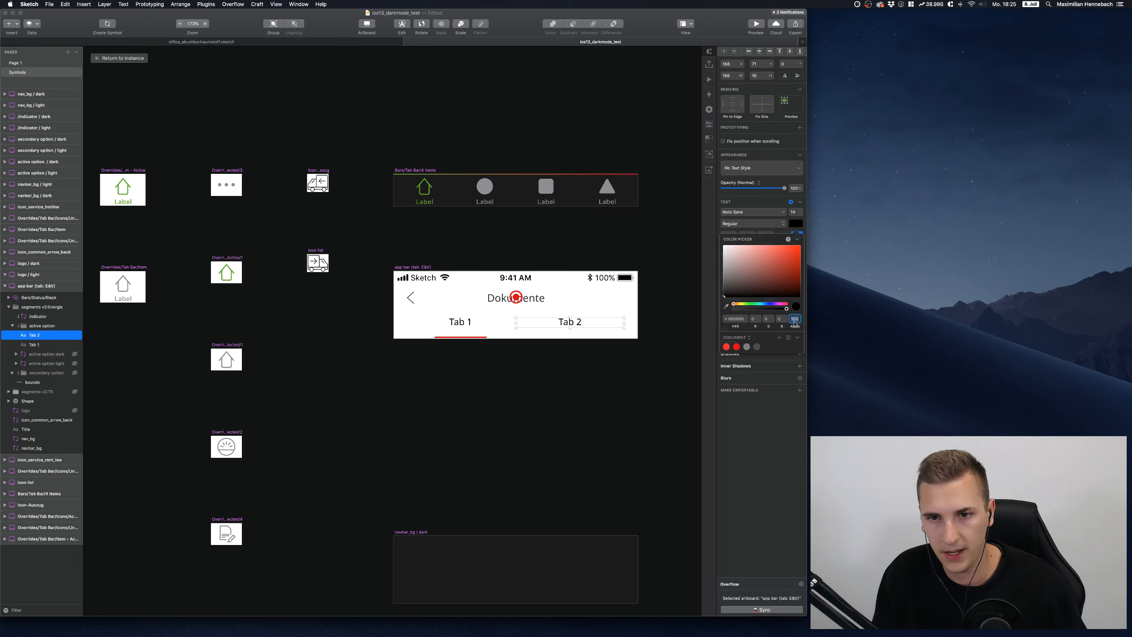
text(60)
key(Return)
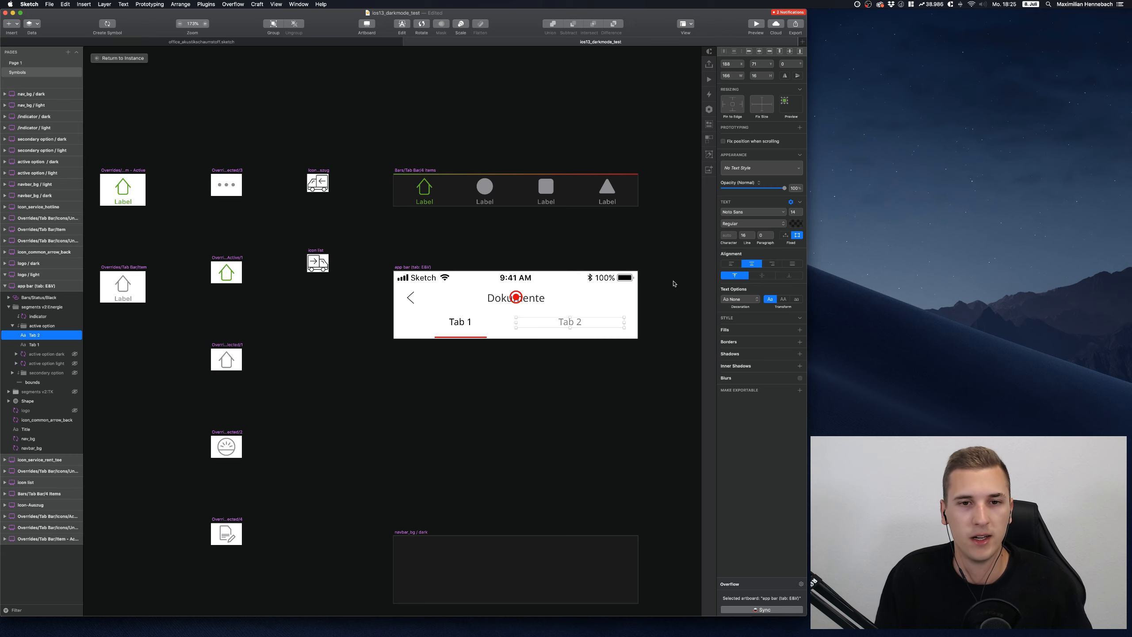
key(Escape)
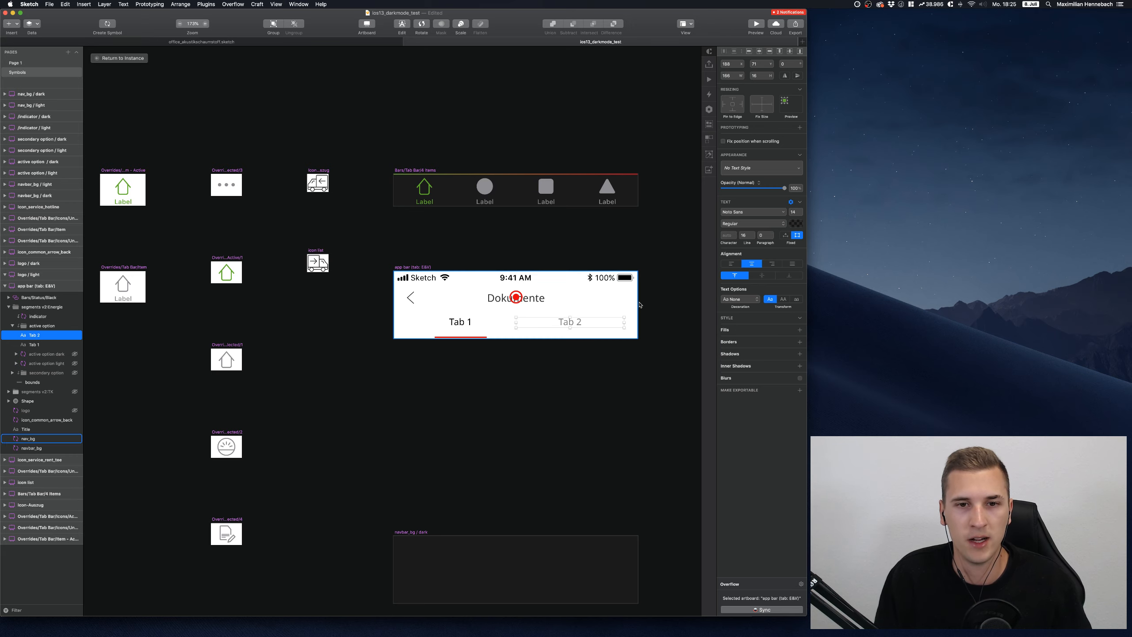
click(460, 322)
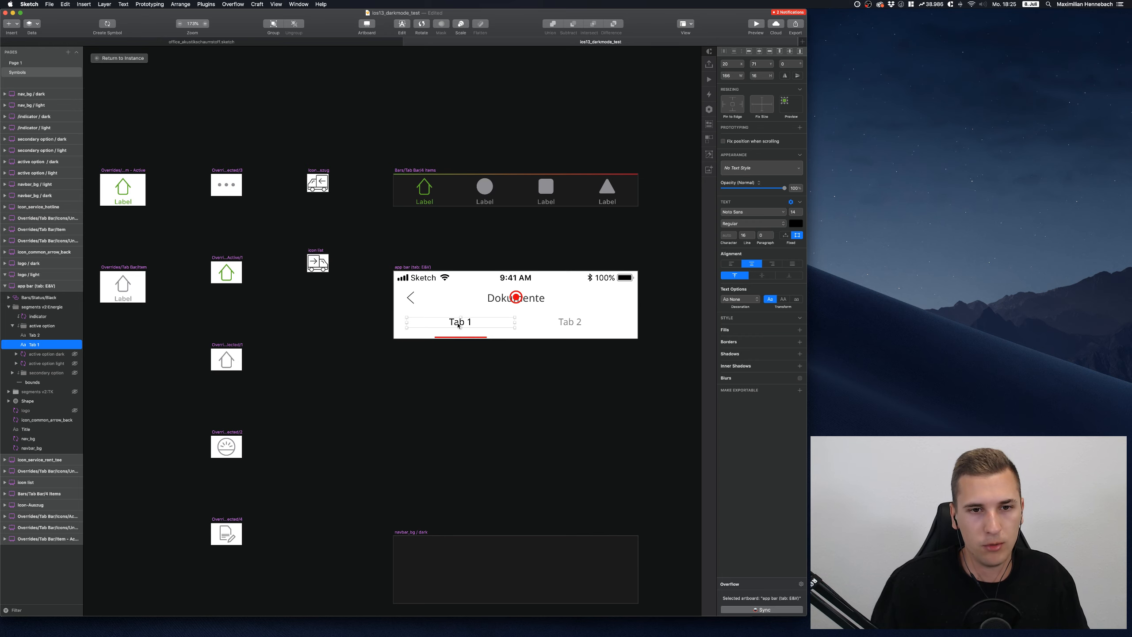
right_click(460, 325)
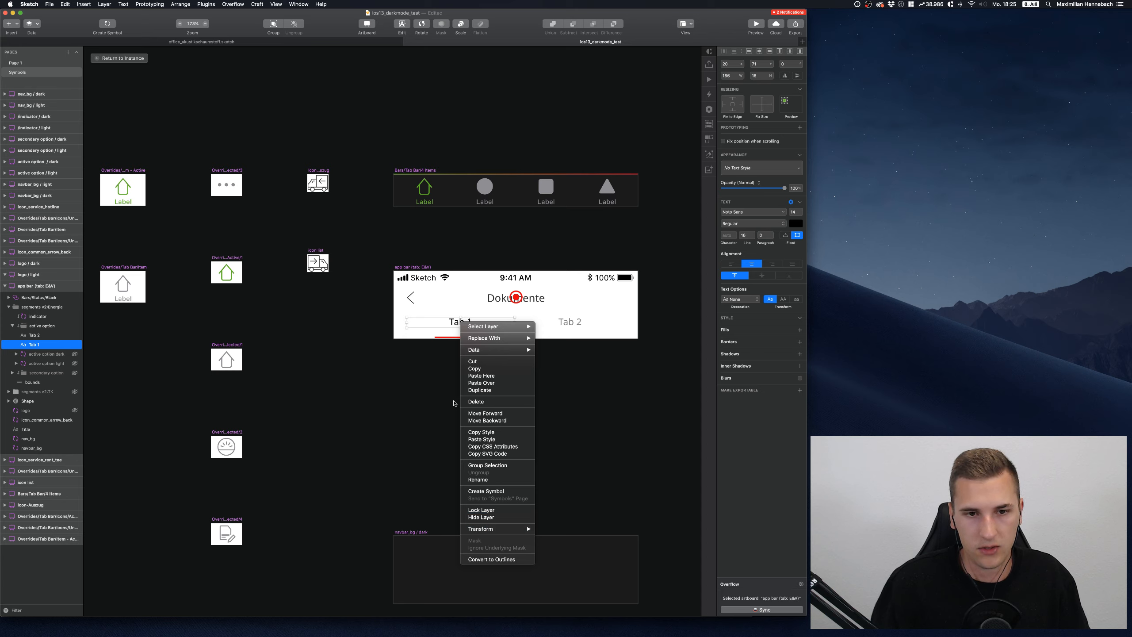
click(549, 344)
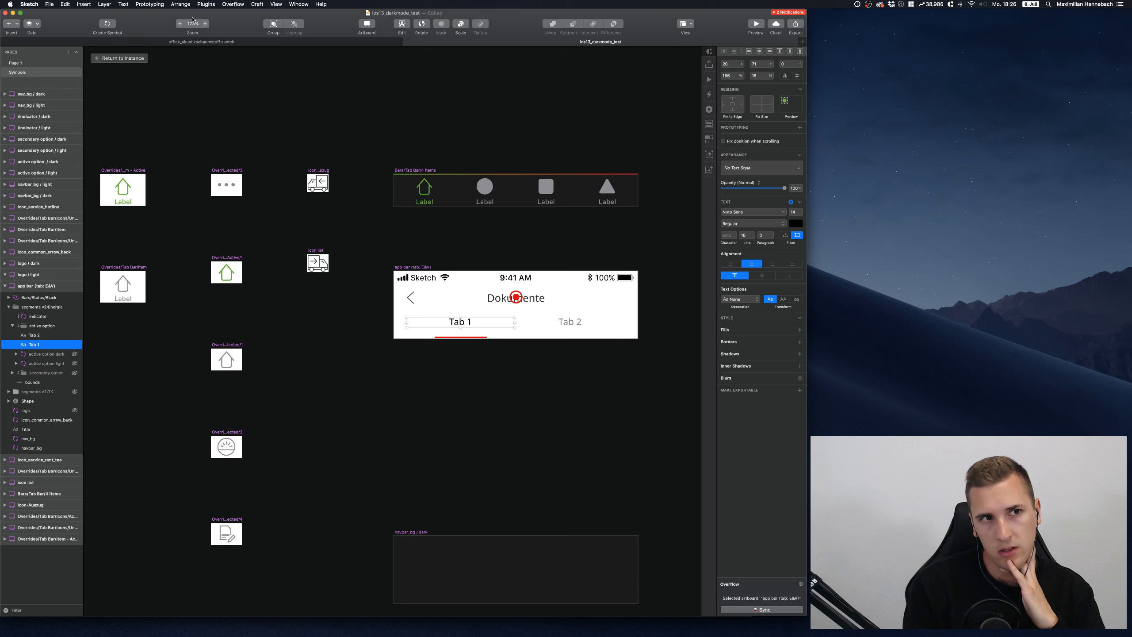
Look over the light and dark option, navbar_bg and nav_bg symbols on the Symbols page
scroll(483, 332, right, 10)
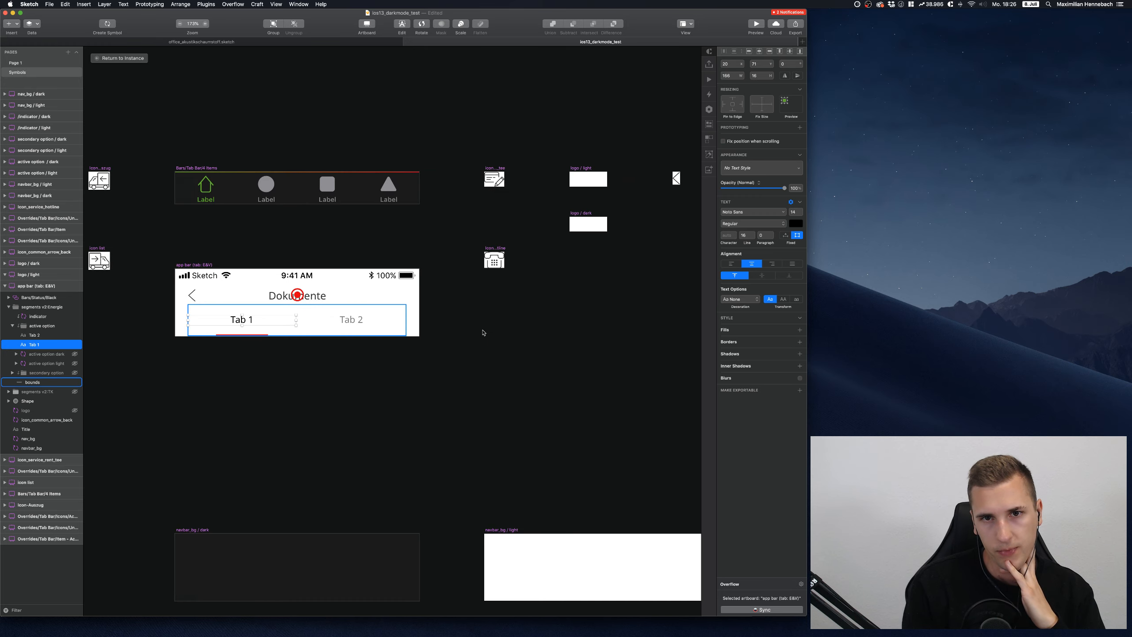
click(419, 320)
scroll(419, 320, left, 6)
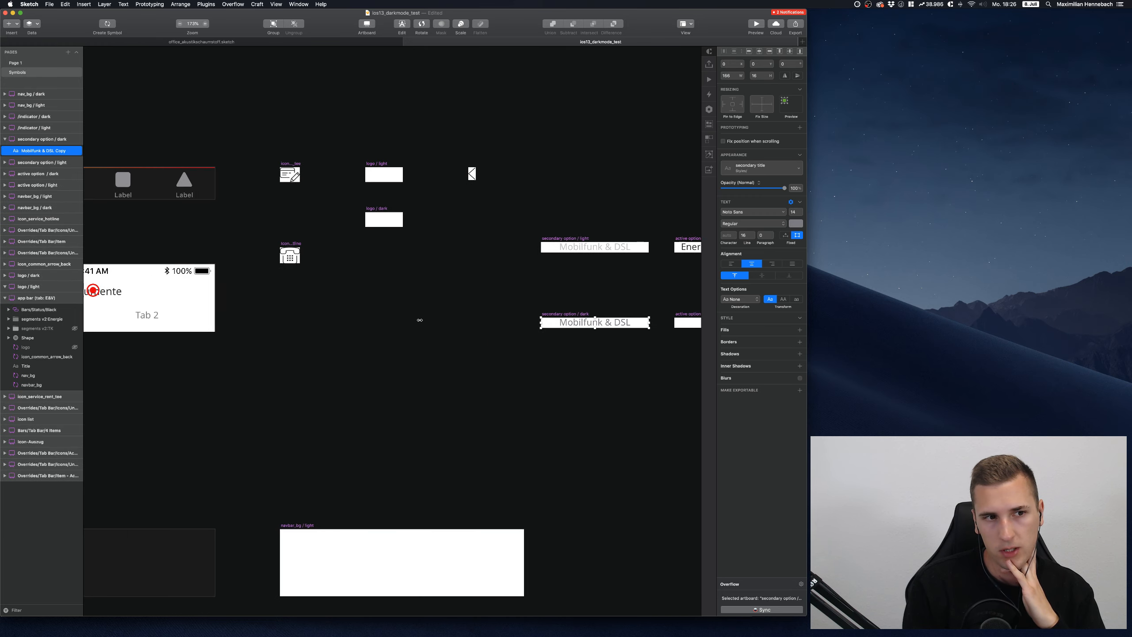
scroll(419, 320, right, 7)
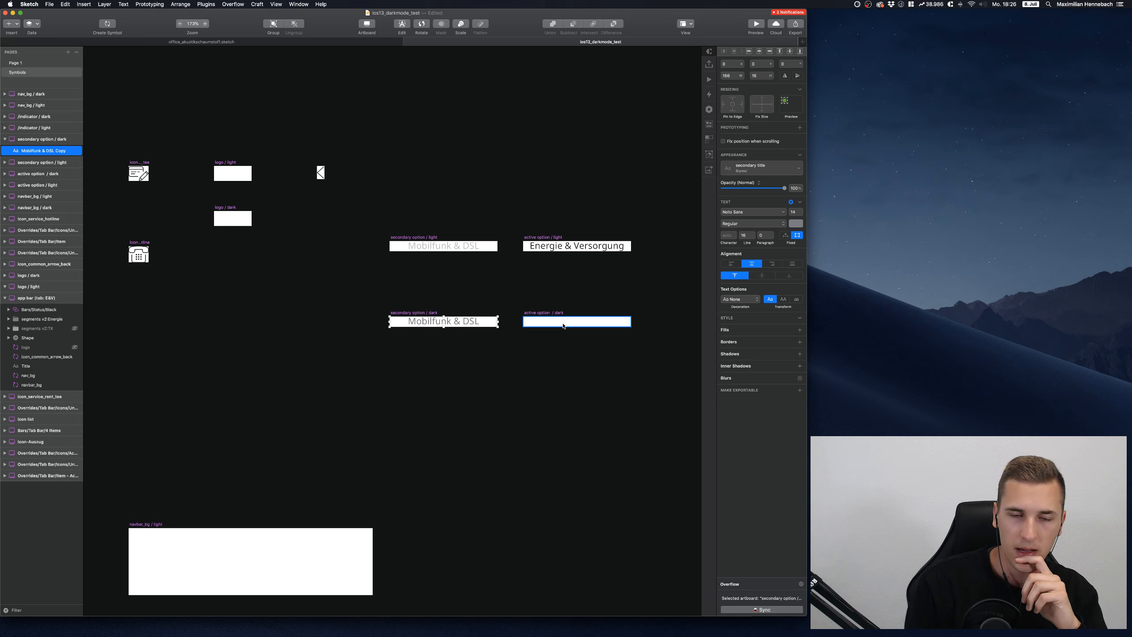
scroll(467, 371, down, 10)
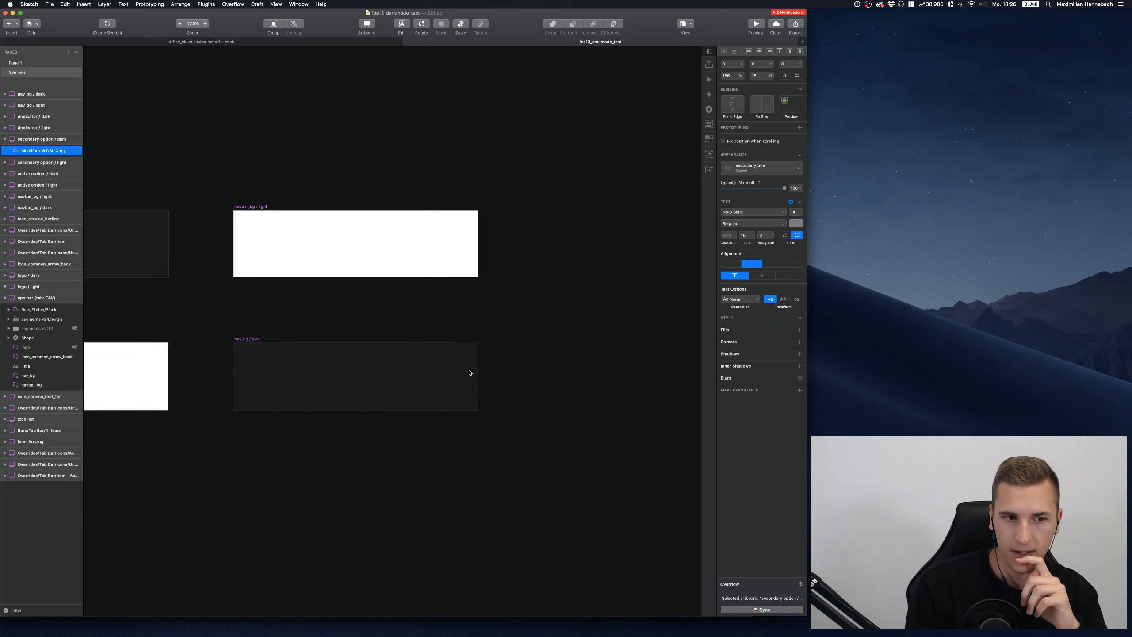
scroll(329, 252, left, 5)
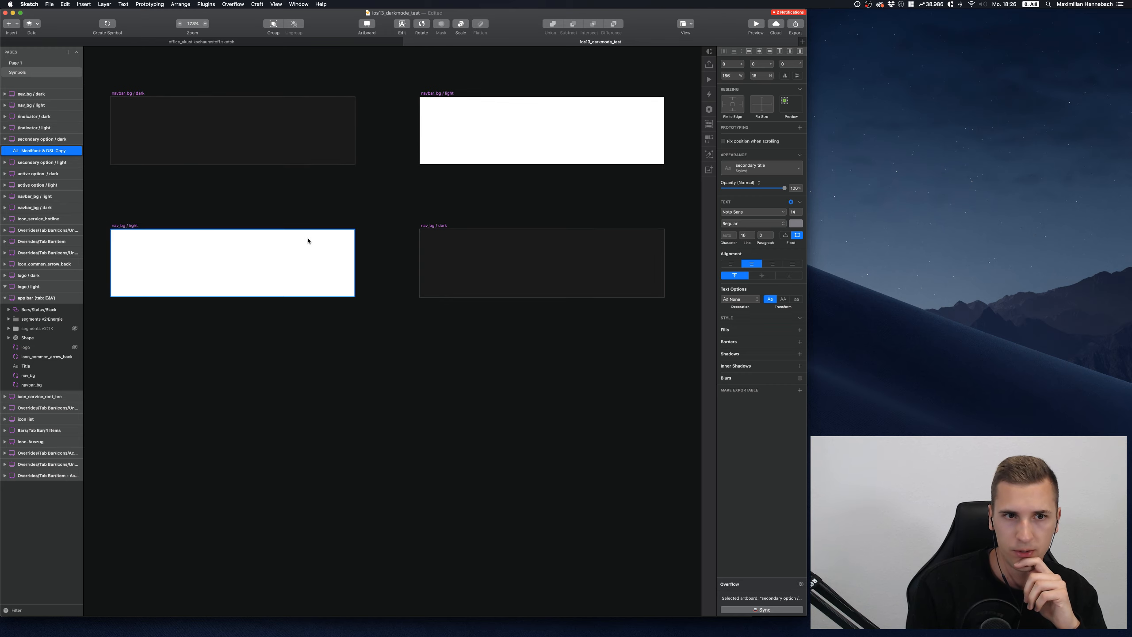
click(124, 225)
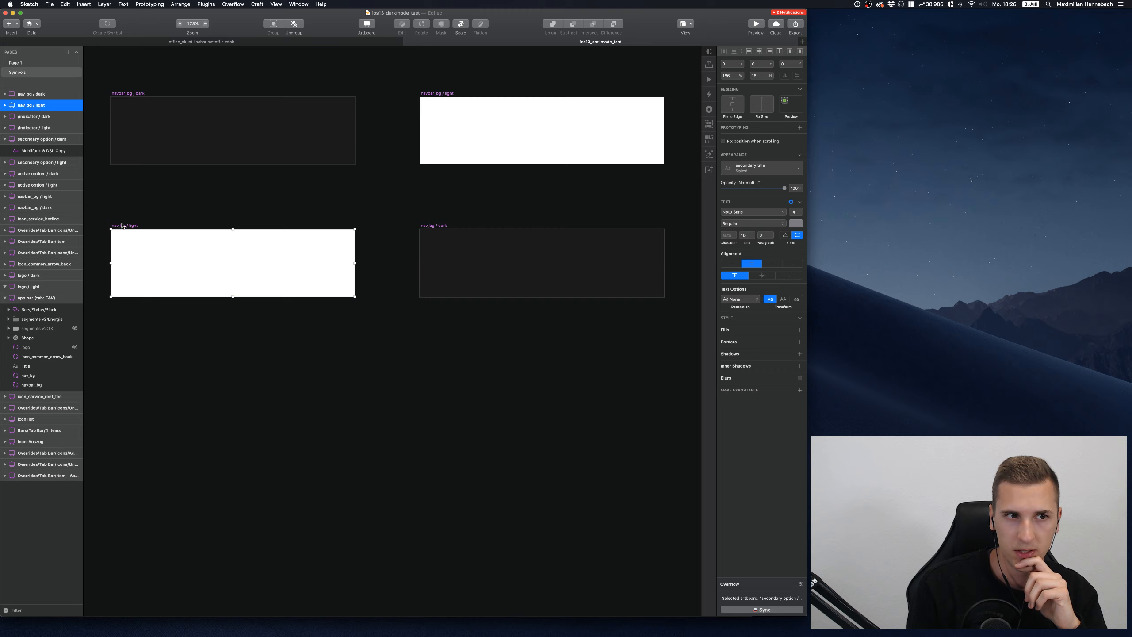
click(444, 229)
click(133, 225)
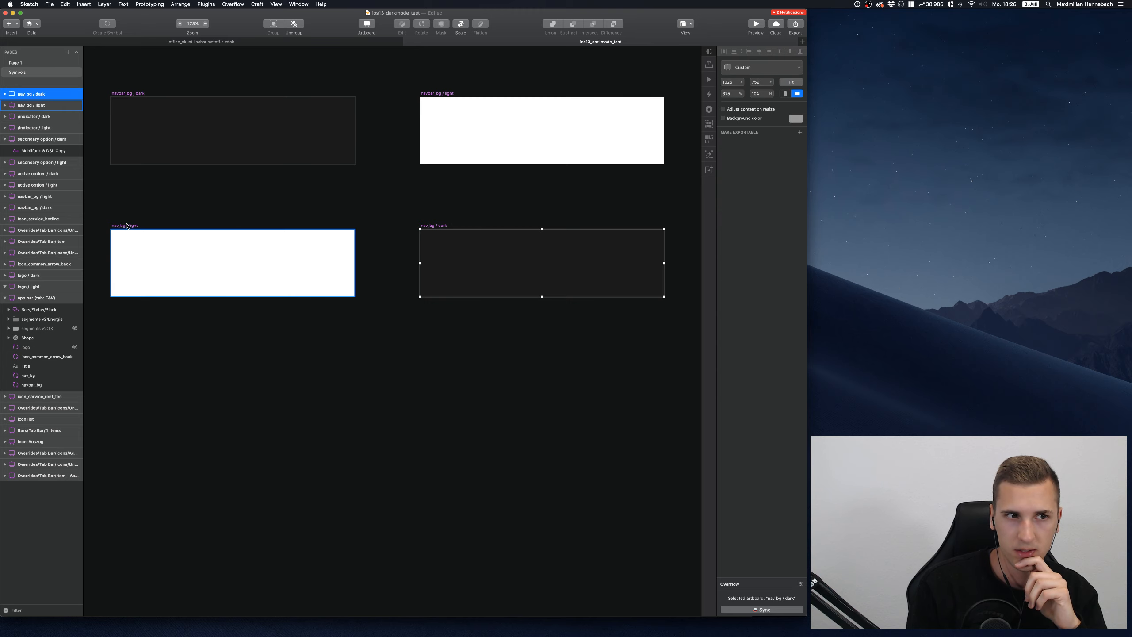
scroll(244, 161, up, 10)
scroll(243, 161, right, 5)
scroll(244, 161, up, 10)
scroll(244, 161, right, 8)
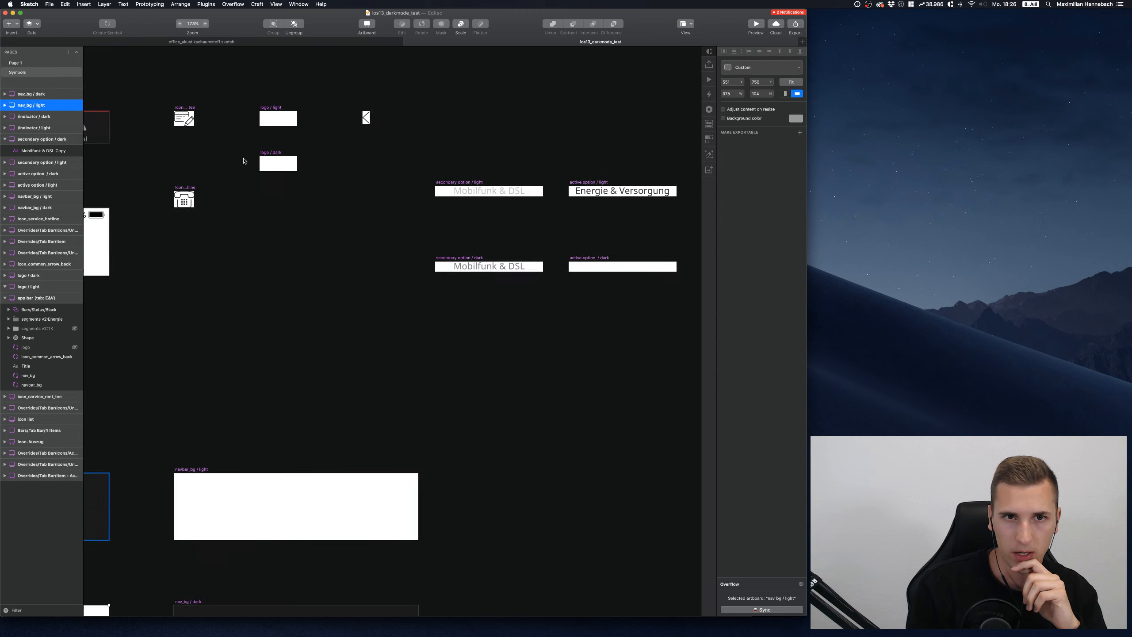
click(324, 318)
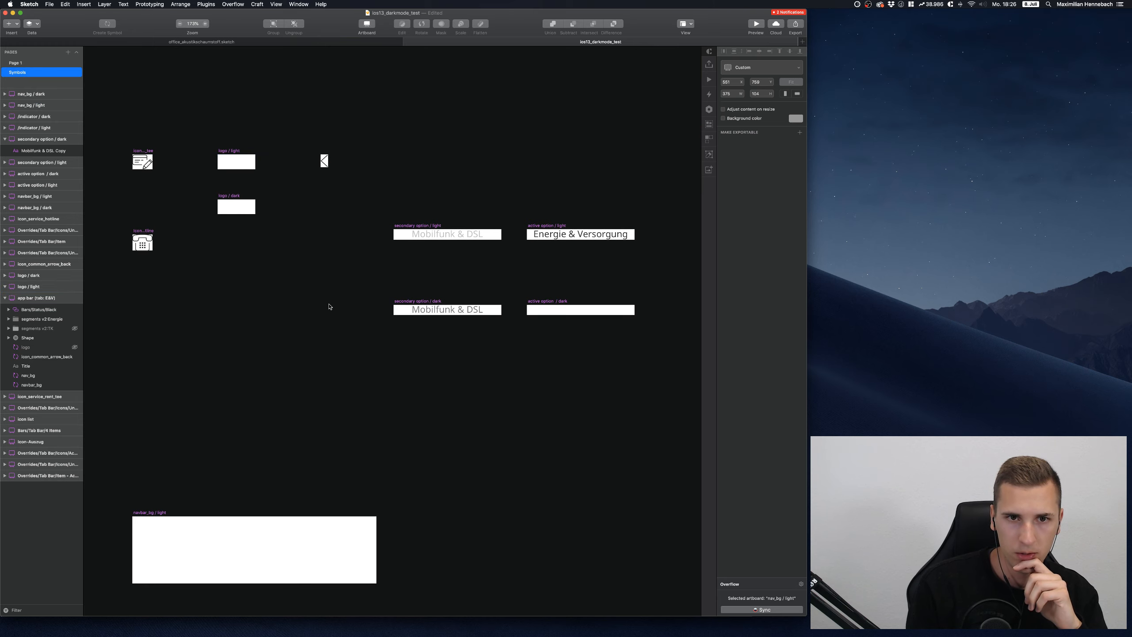
Create a new text style named "active tab light" from the Tab 1 label in the app bar symbol
scroll(317, 310, left, 15)
scroll(315, 308, right, 8)
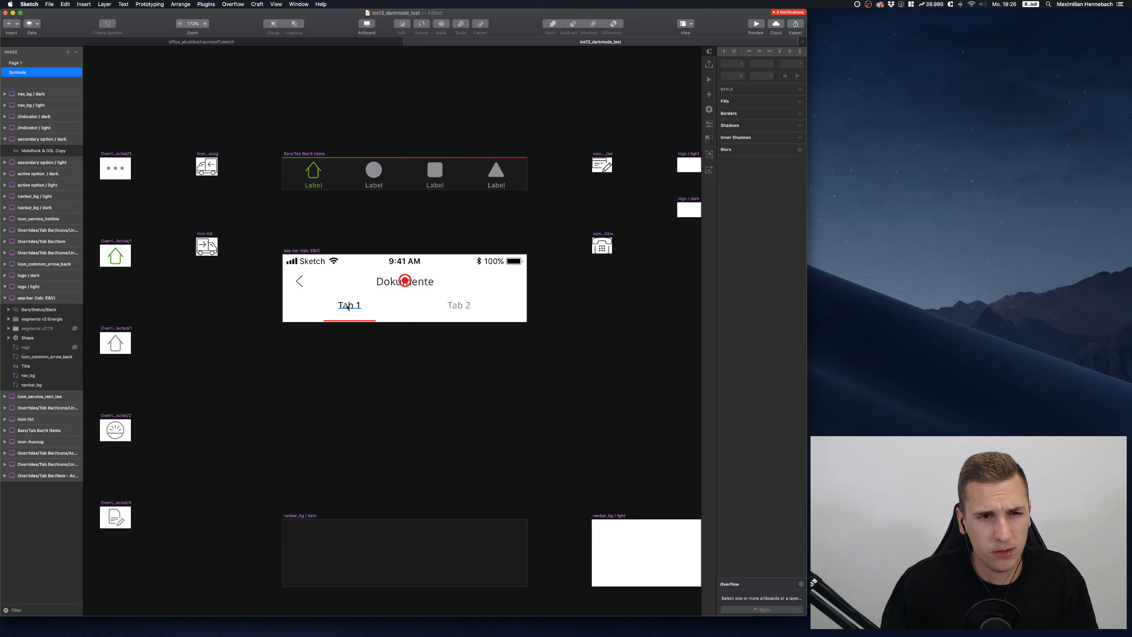
super+click(348, 307)
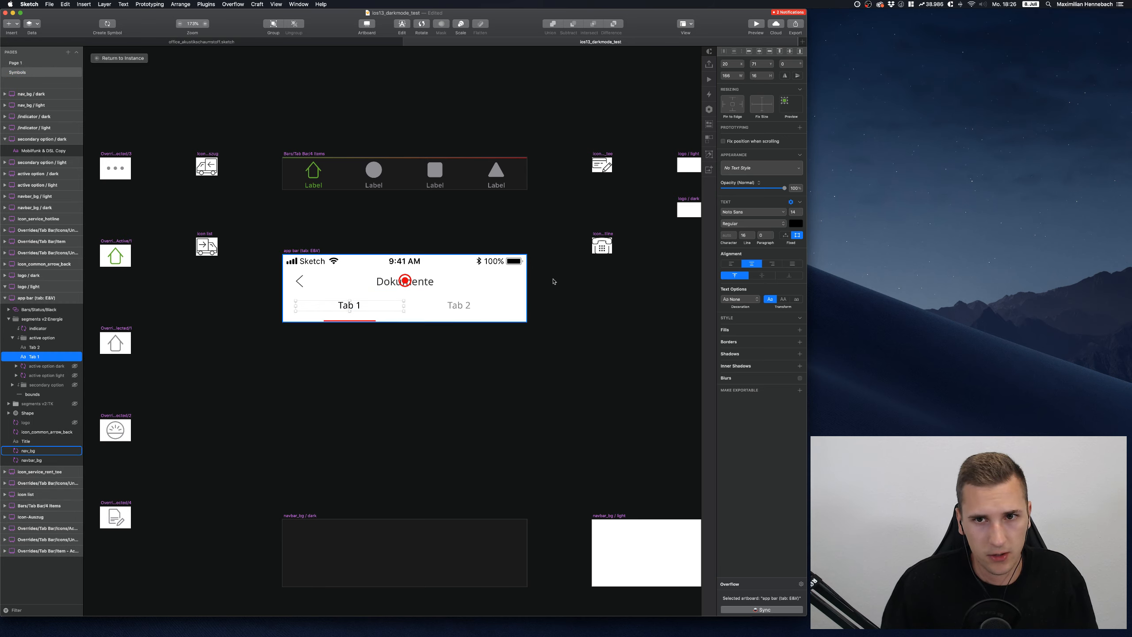
click(762, 167)
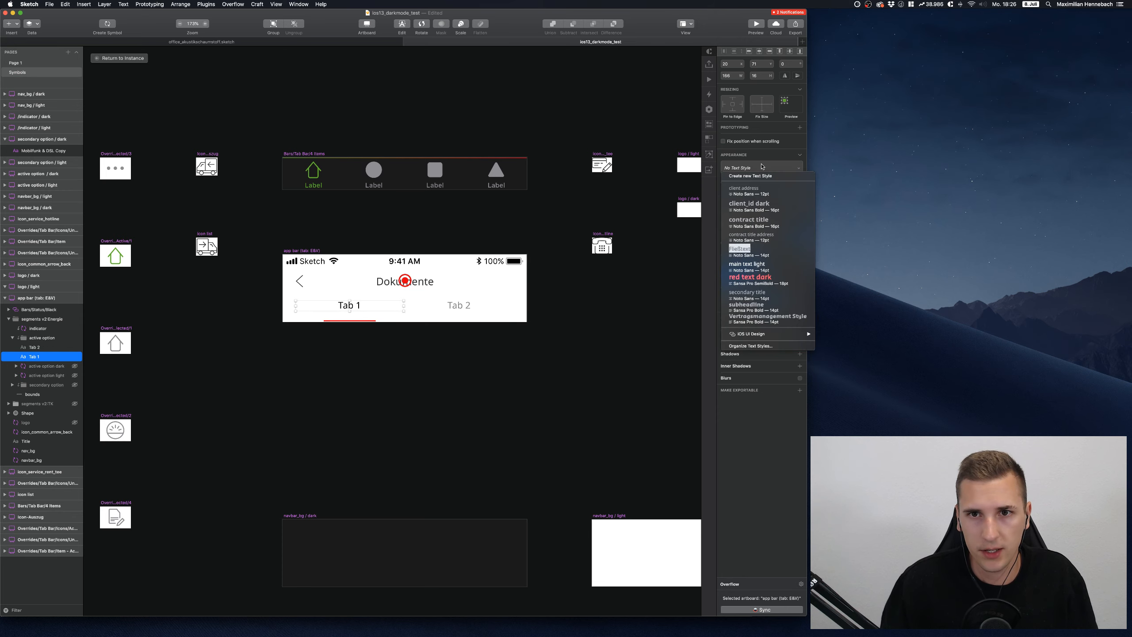
click(751, 178)
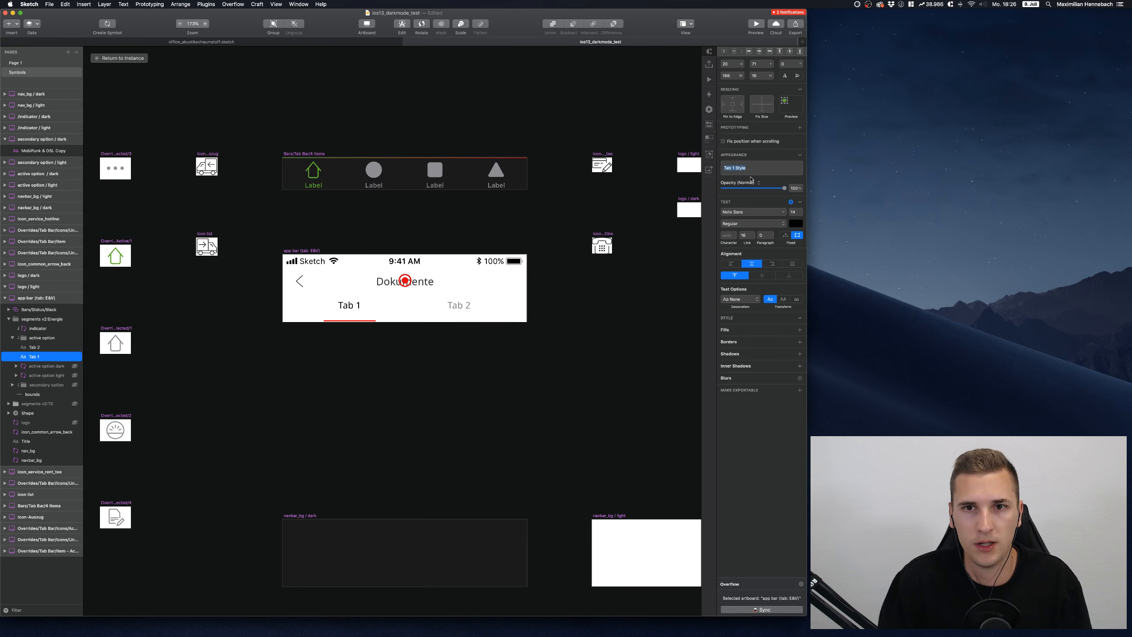
text(active tab li)
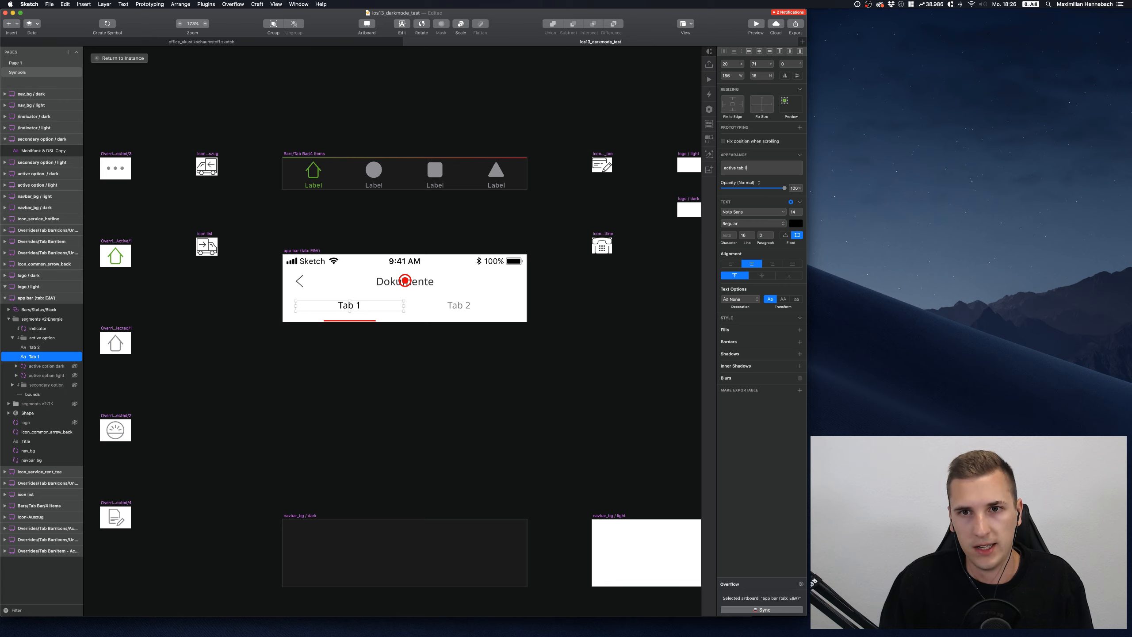
text(ght)
key(Return)
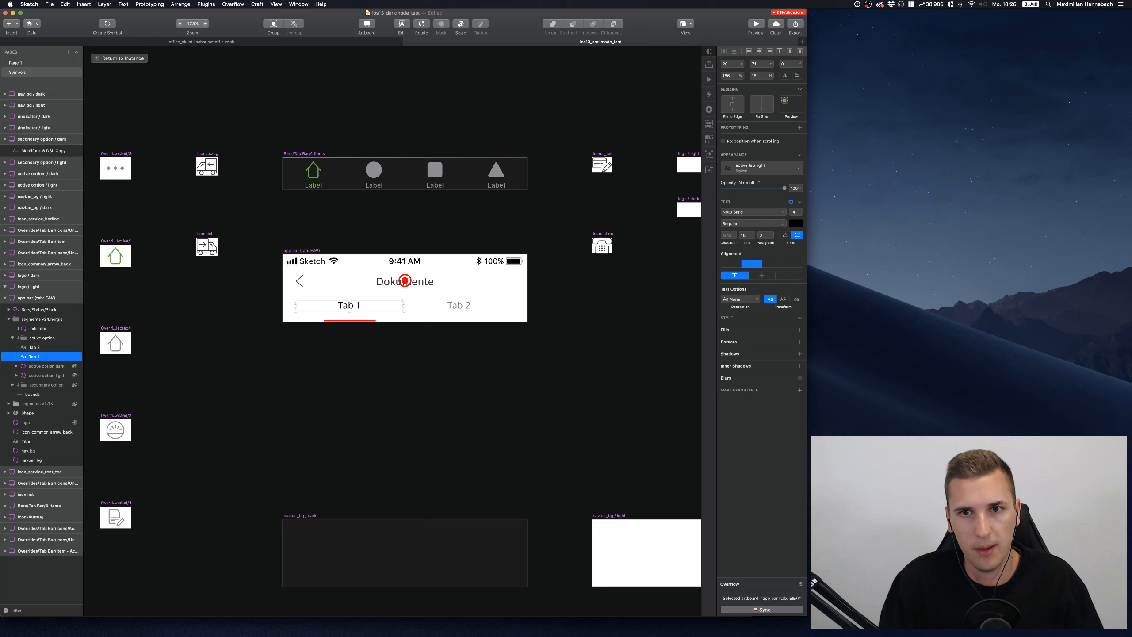
Create a new text style named "inactive tab light" from the Tab 2 label, and return to the symbol instance
click(461, 306)
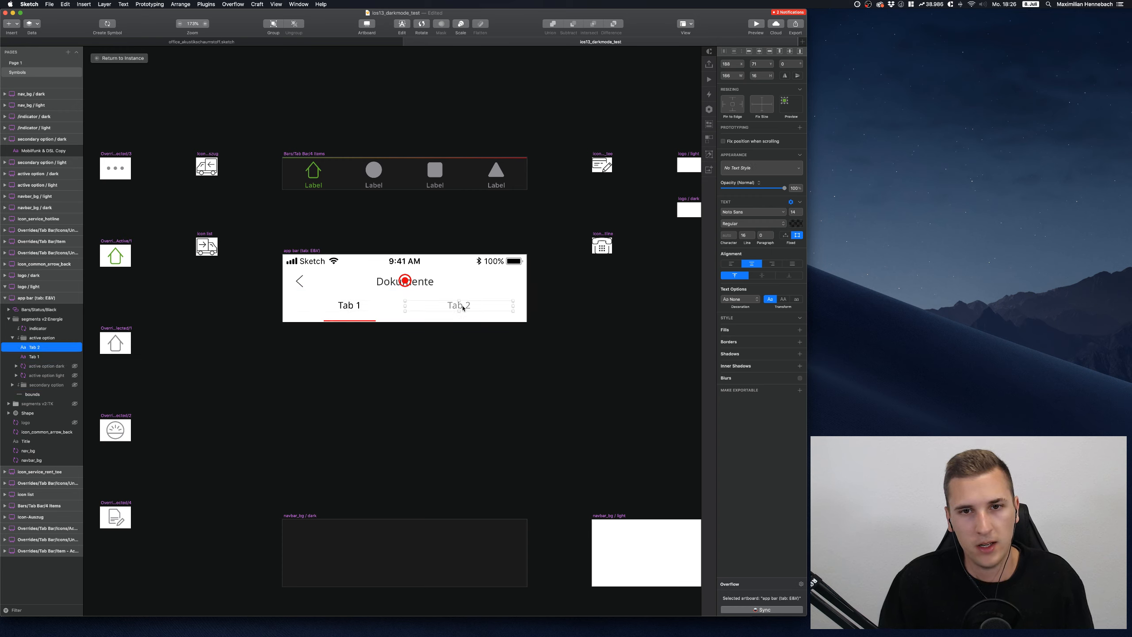
click(745, 169)
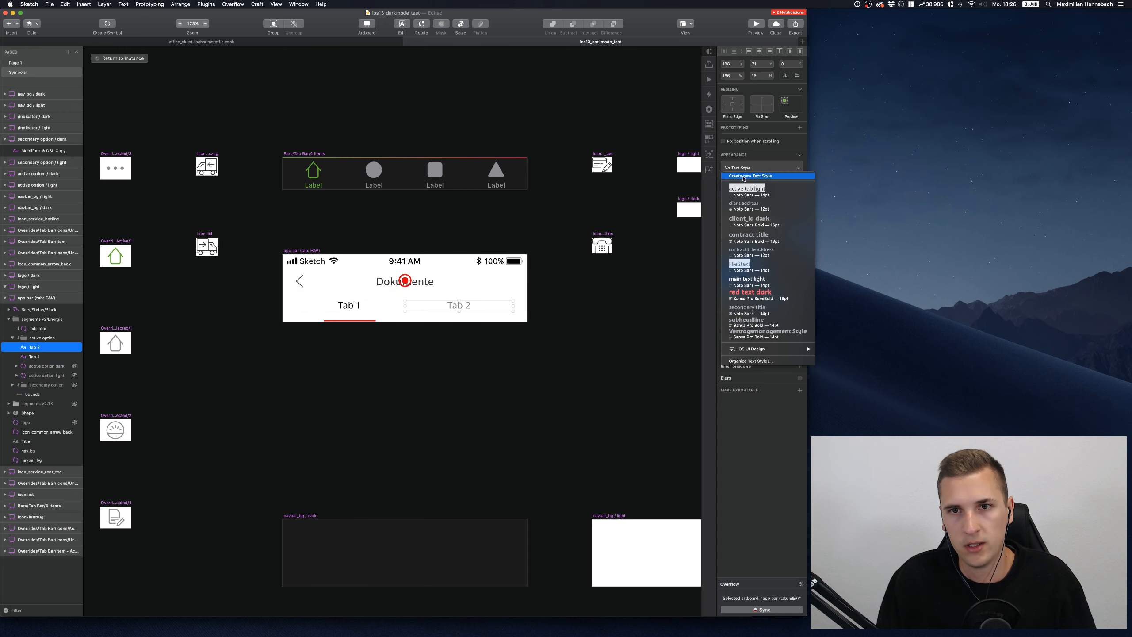
click(743, 176)
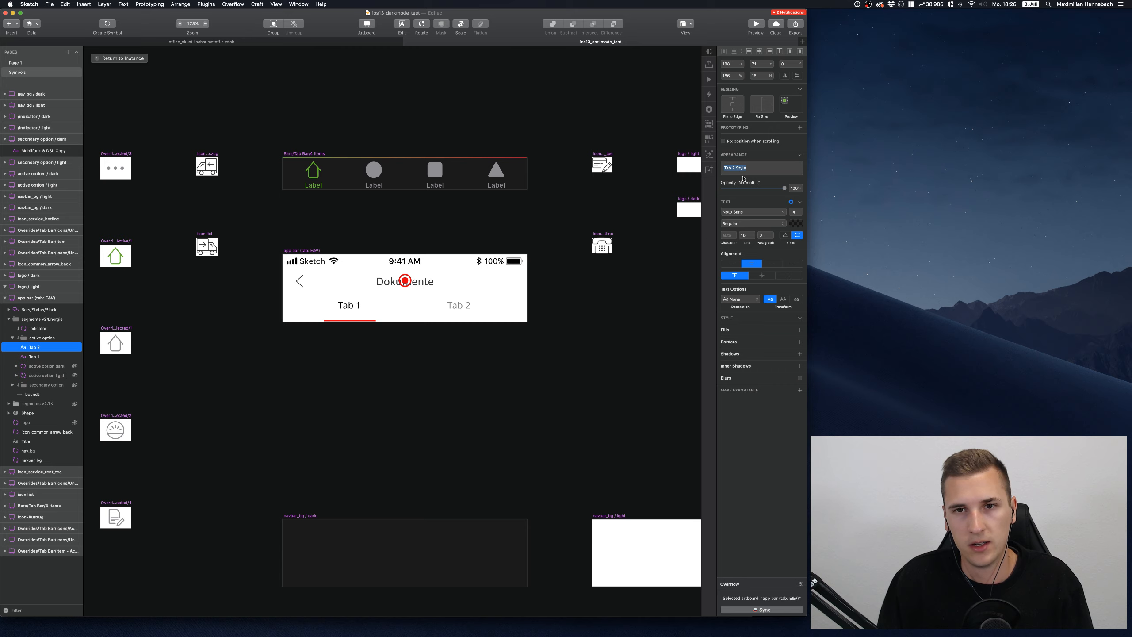
text(inat)
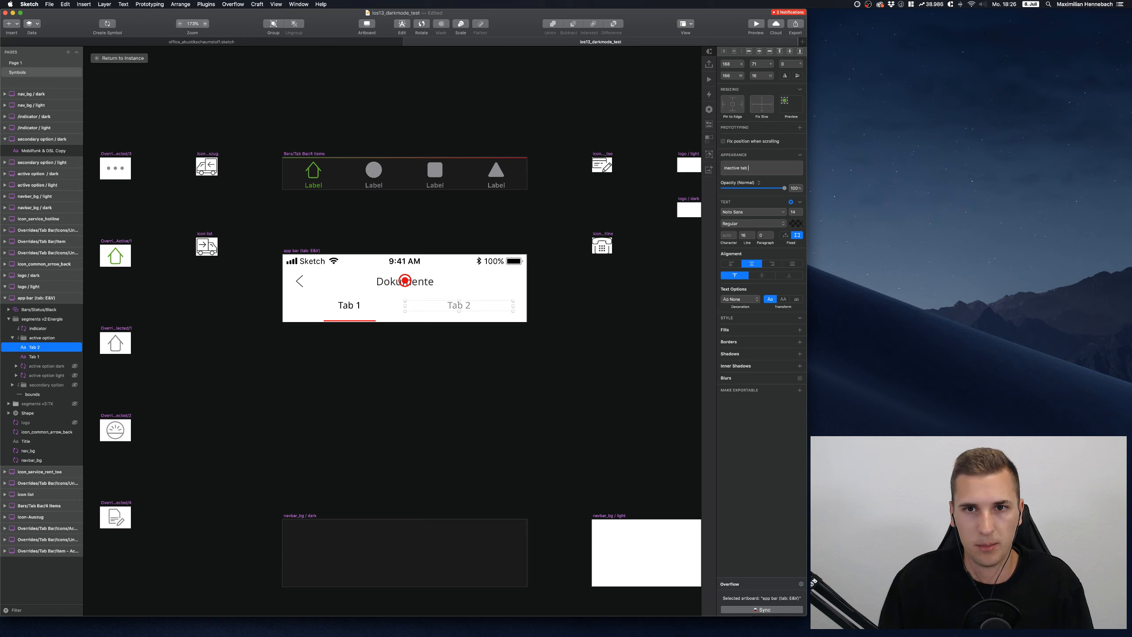
text(tive tab light)
key(Return)
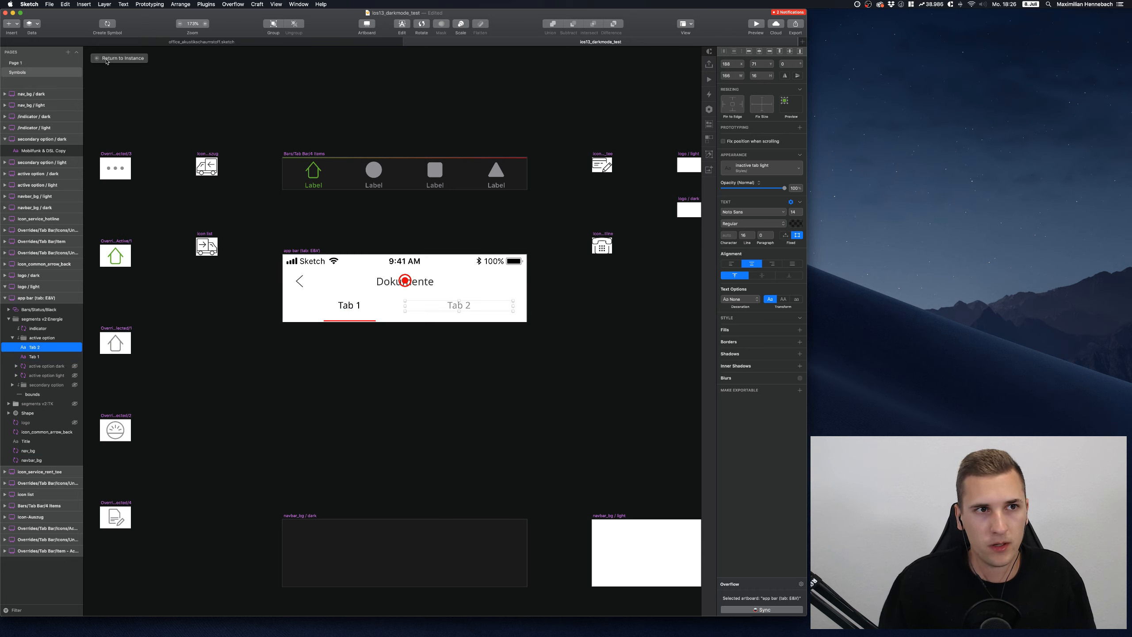
click(119, 59)
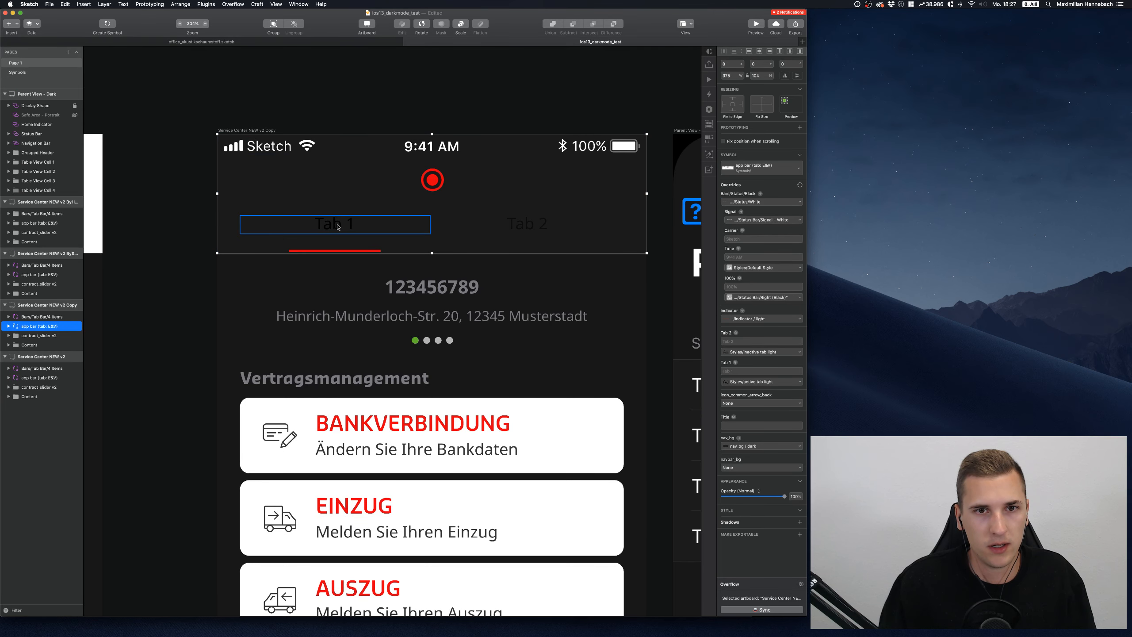
Override the Tab 1 label of the app bar instance with "Home"
double_click(337, 227)
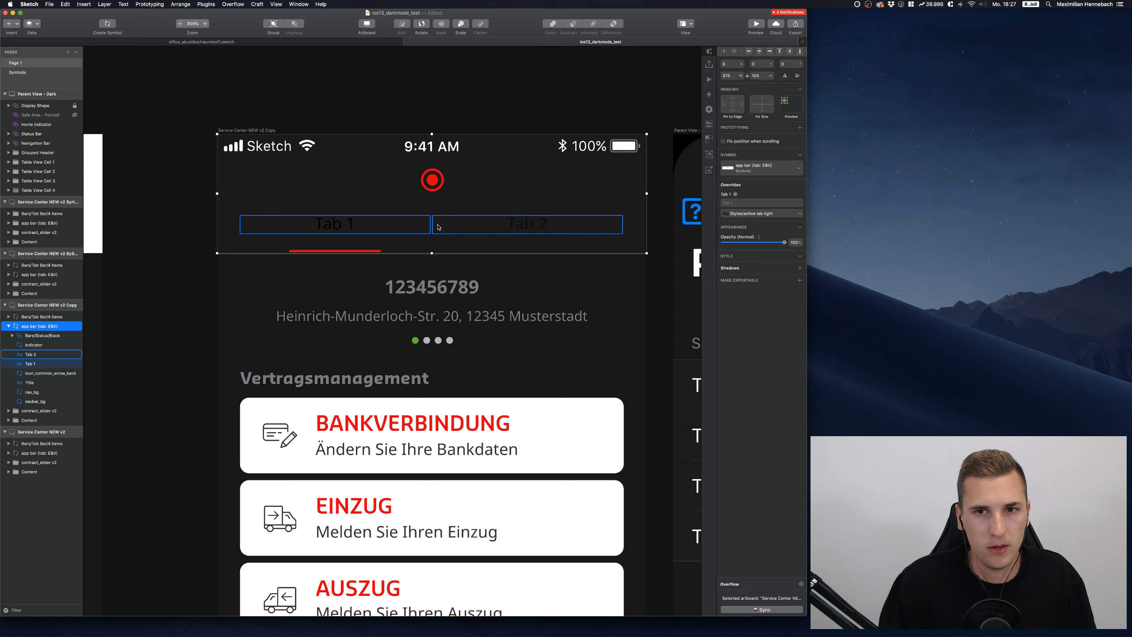
click(740, 203)
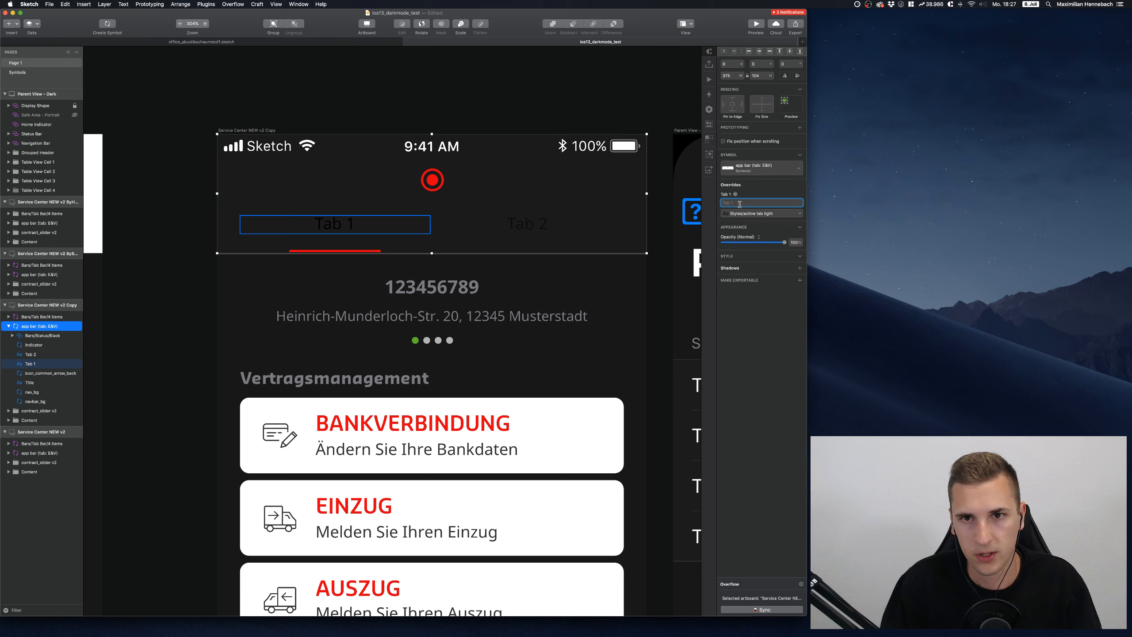
text(Home)
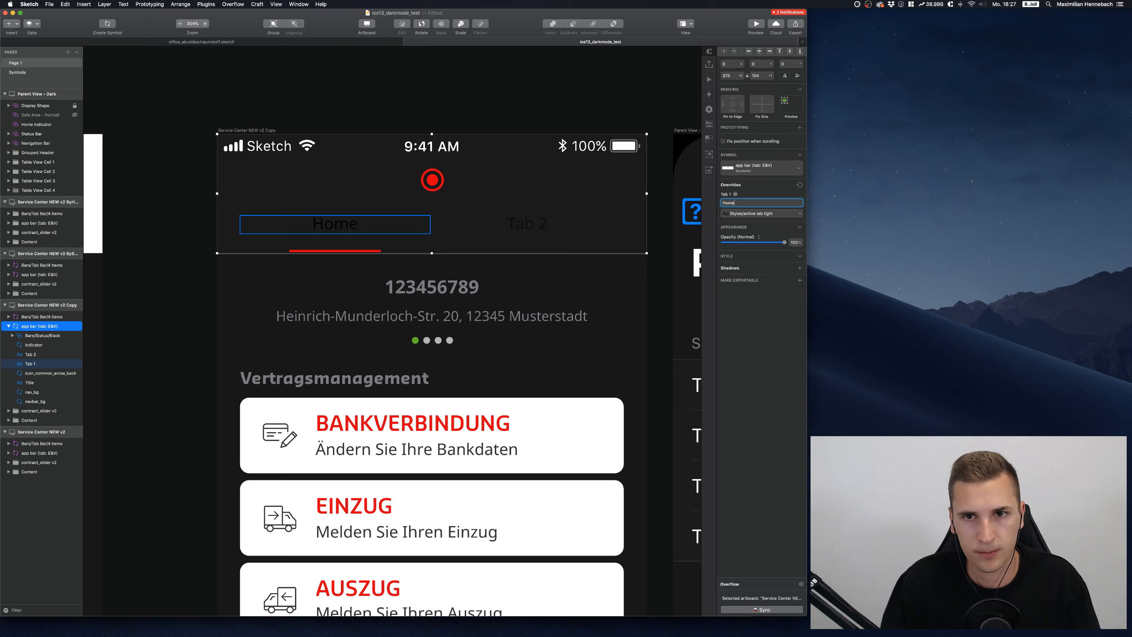
key(Tab)
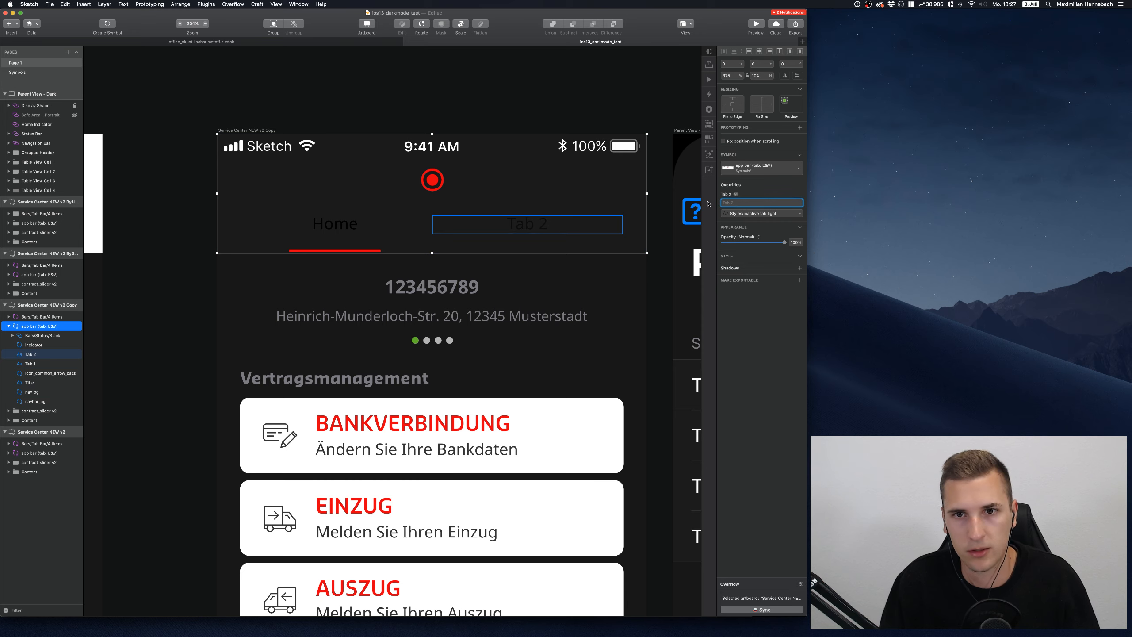
Override the app bar instance's tab labels with "All" for Tab 1 and "New" for Tab 2
click(394, 223)
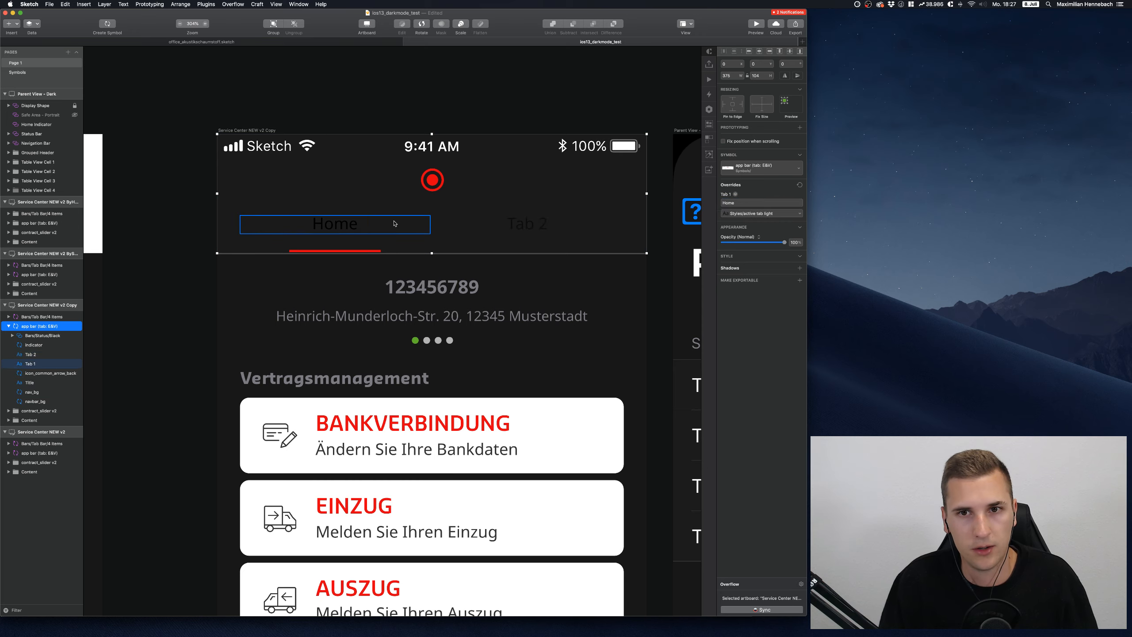
click(728, 203)
text(All)
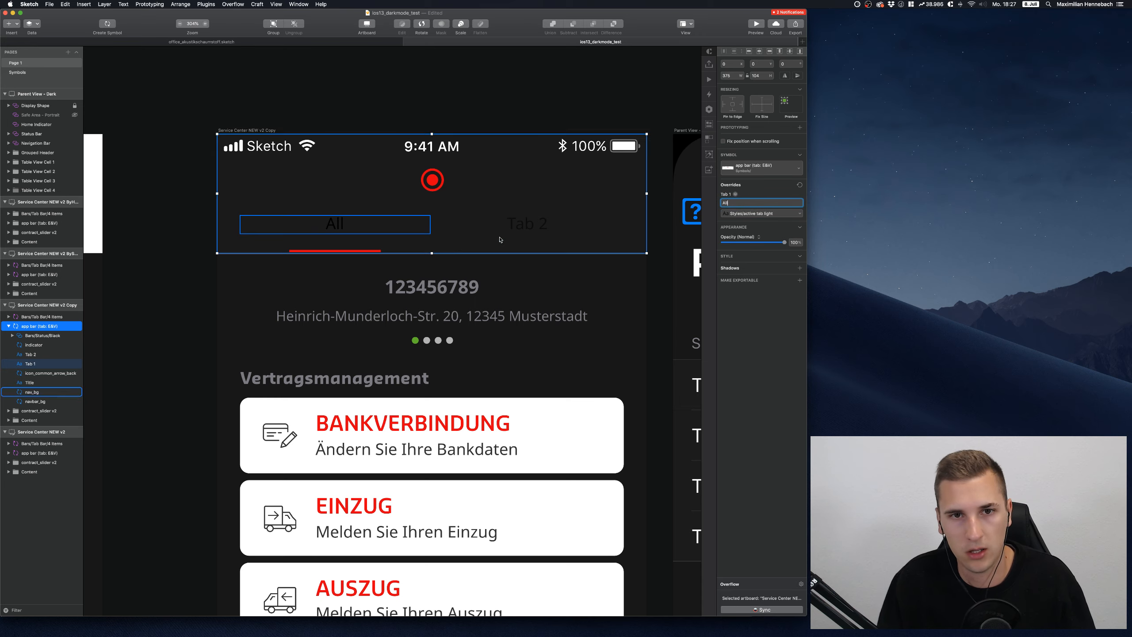
key(Tab)
click(728, 203)
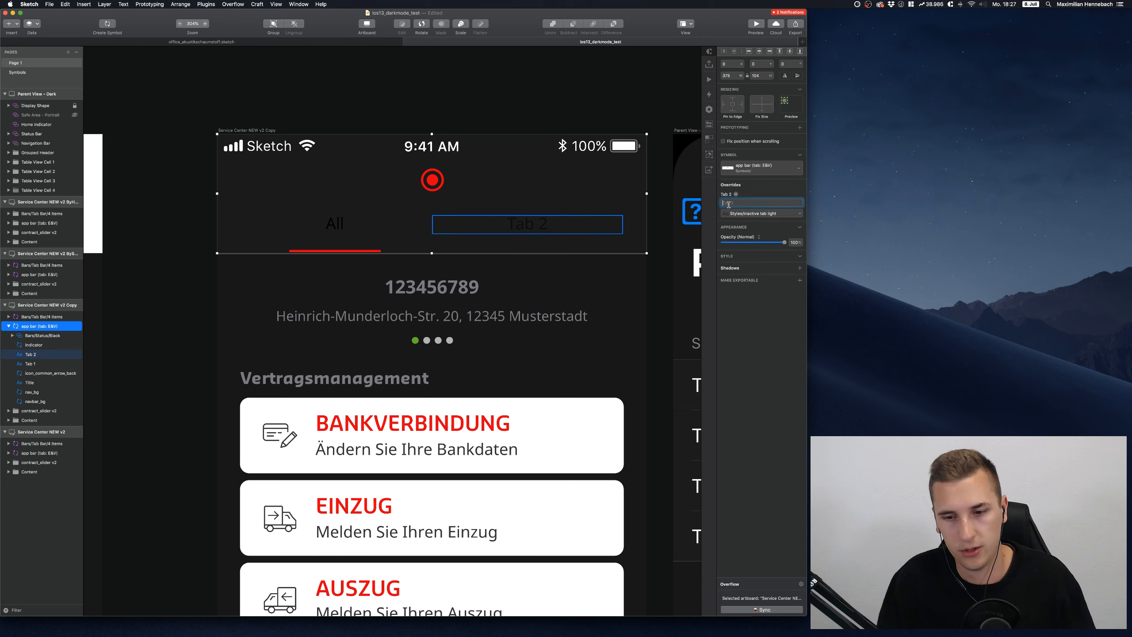
text(M)
text(ew)
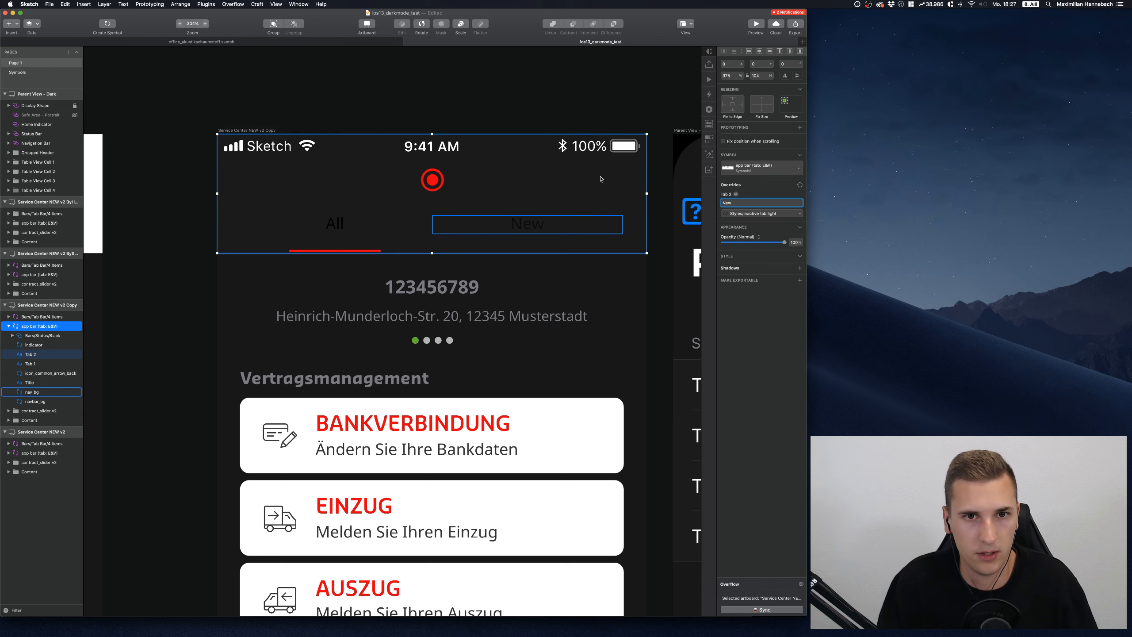
key(Tab)
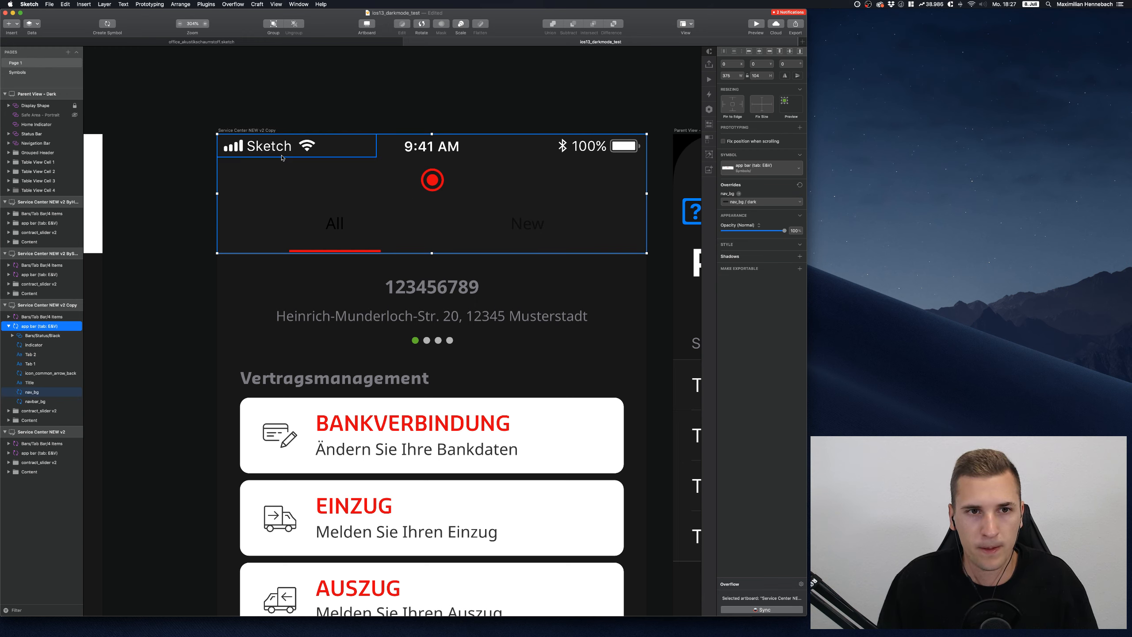
Open the app bar's source symbol and switch its nav_bg layer to the nav_bg / dark symbol
double_click(348, 221)
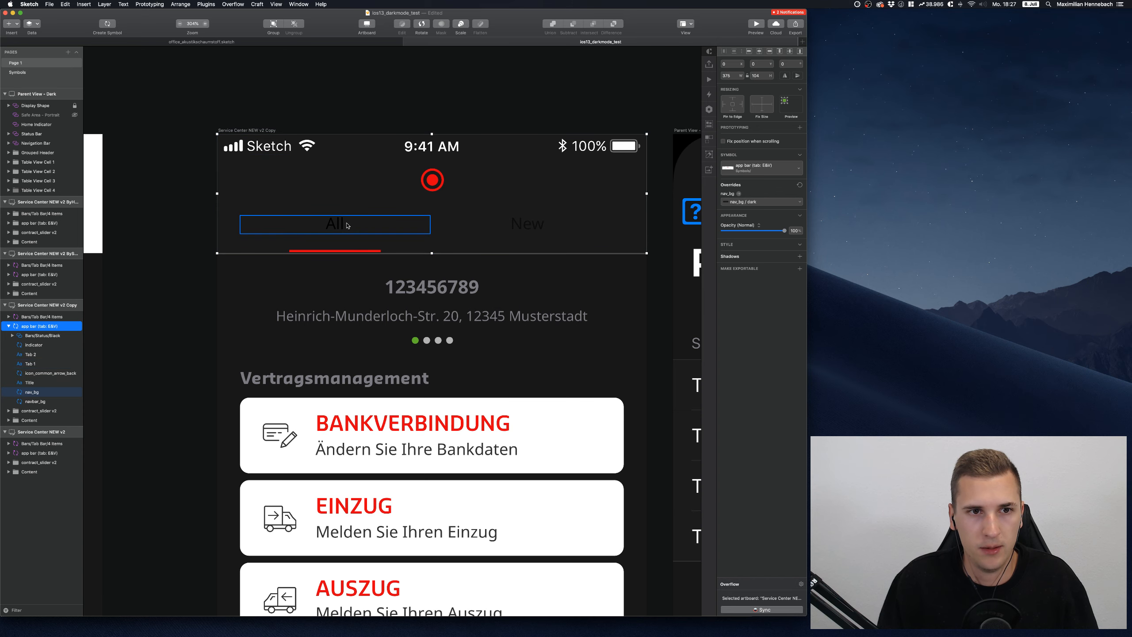
super+click(351, 224)
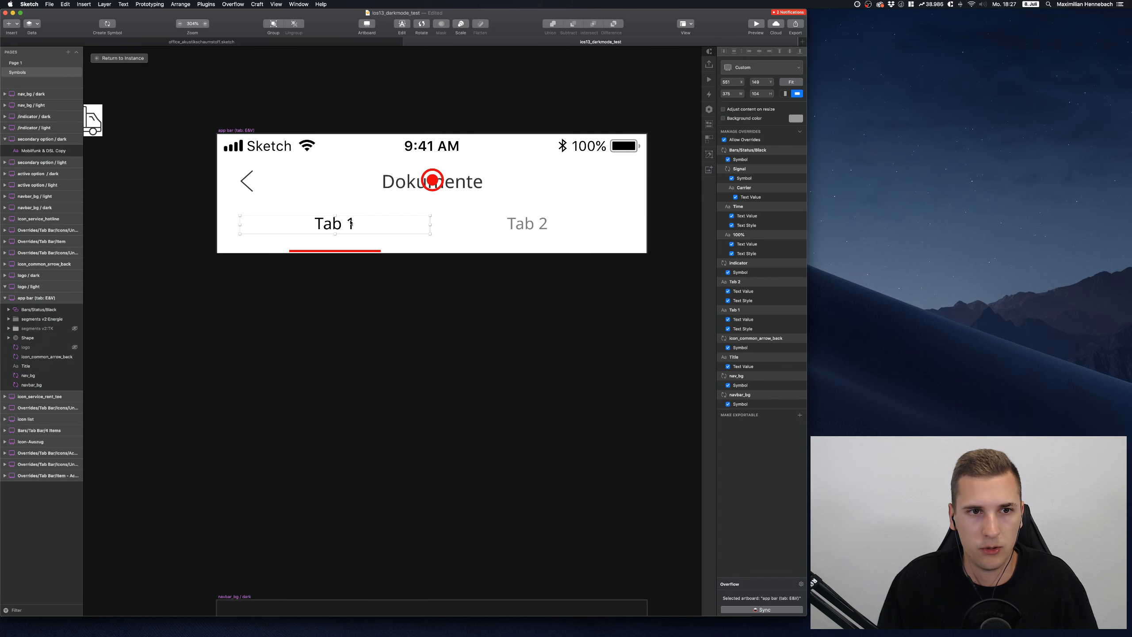
click(241, 131)
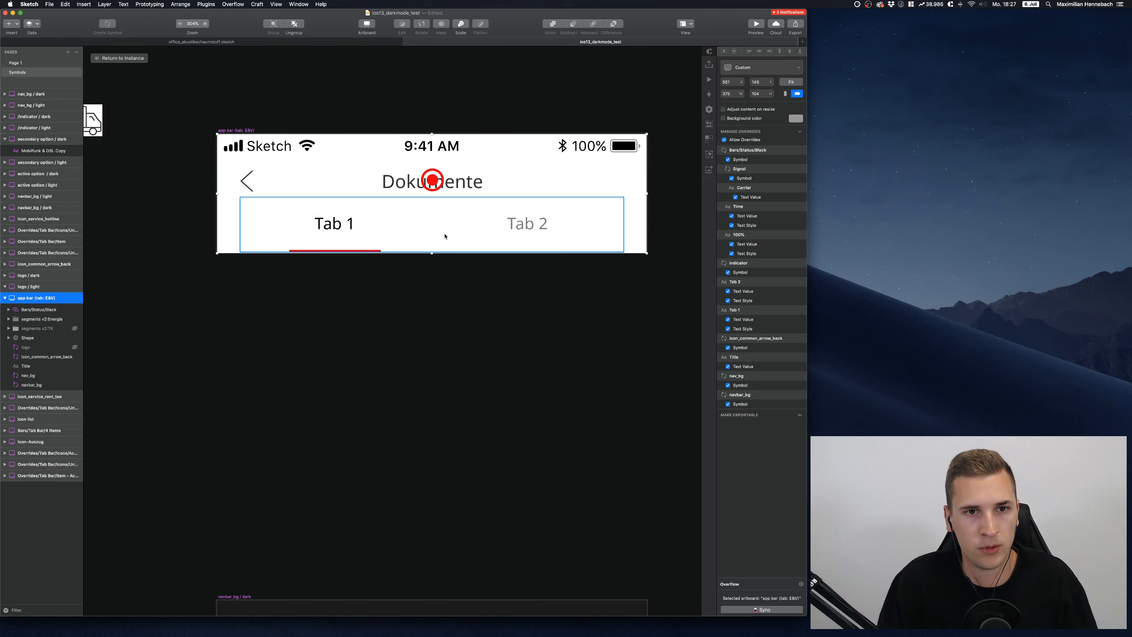
click(27, 375)
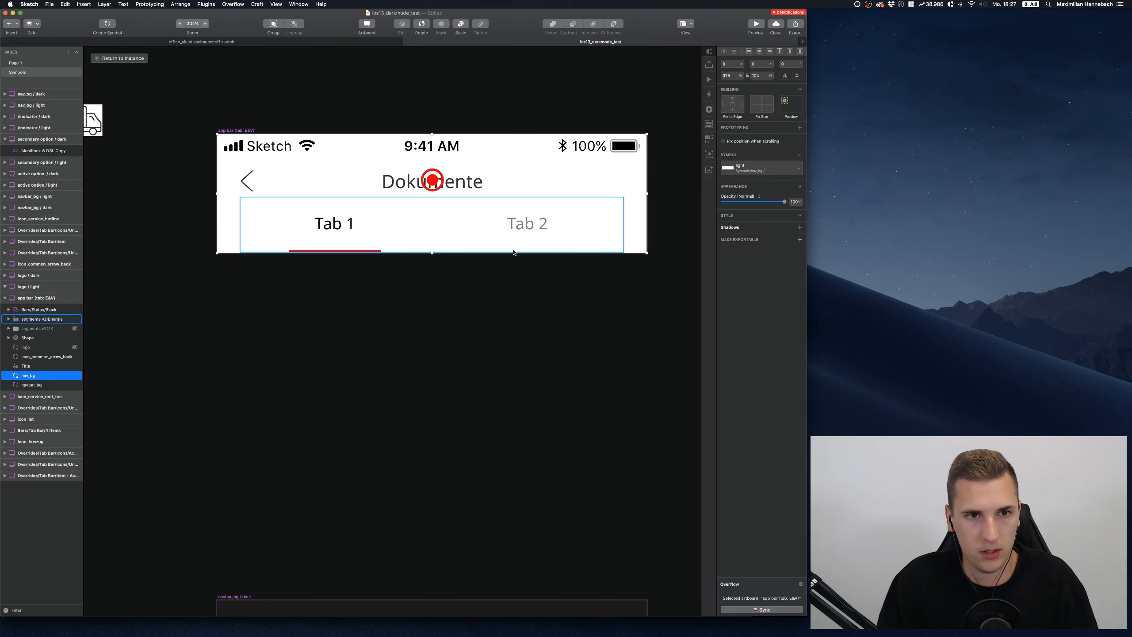
click(756, 165)
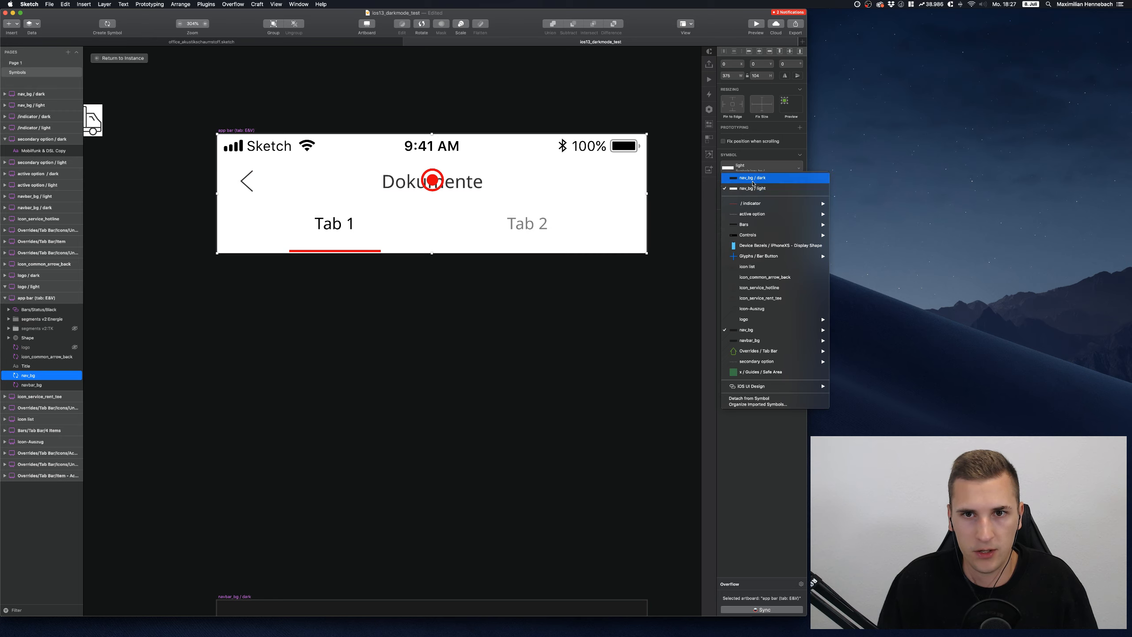
click(753, 179)
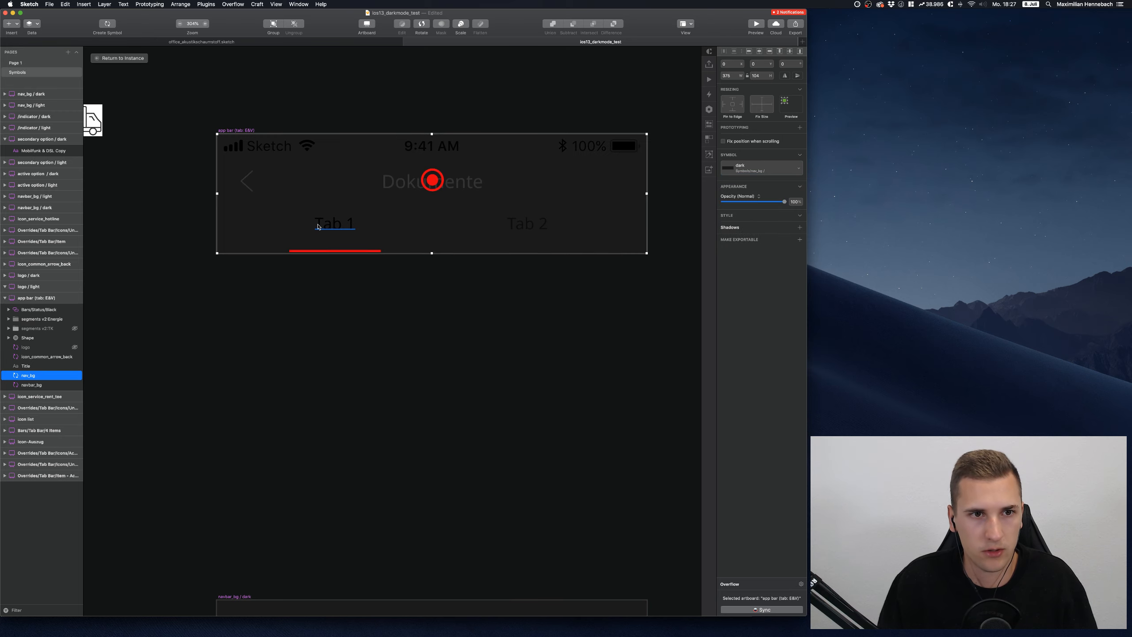
Set the Tab 1 label's text color to the document gray #7B7B81
super+click(332, 222)
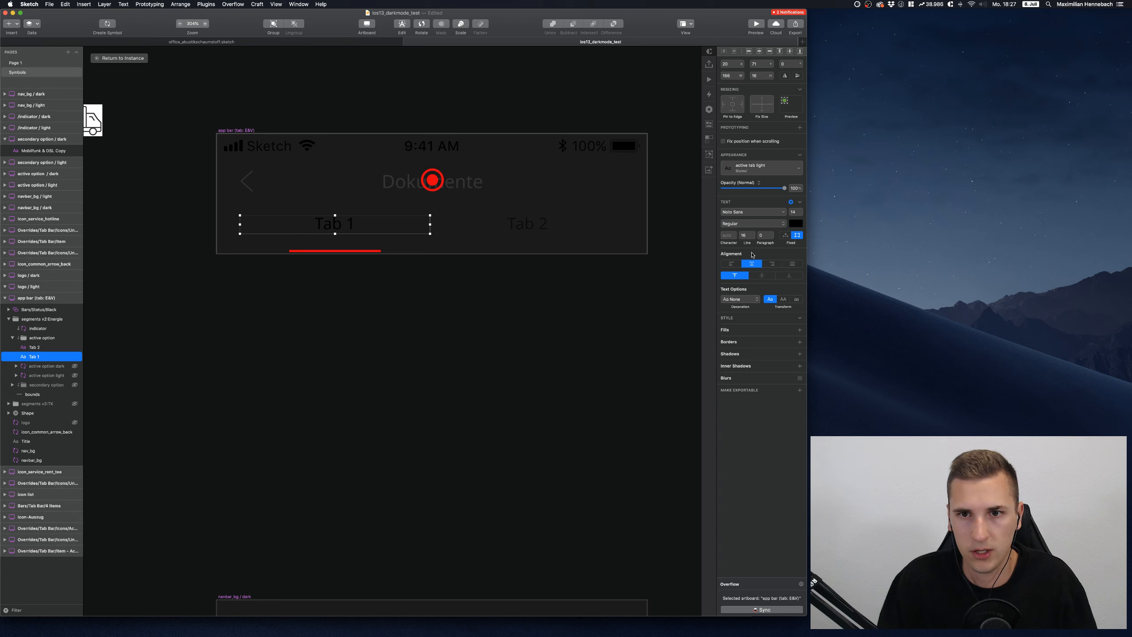
click(796, 223)
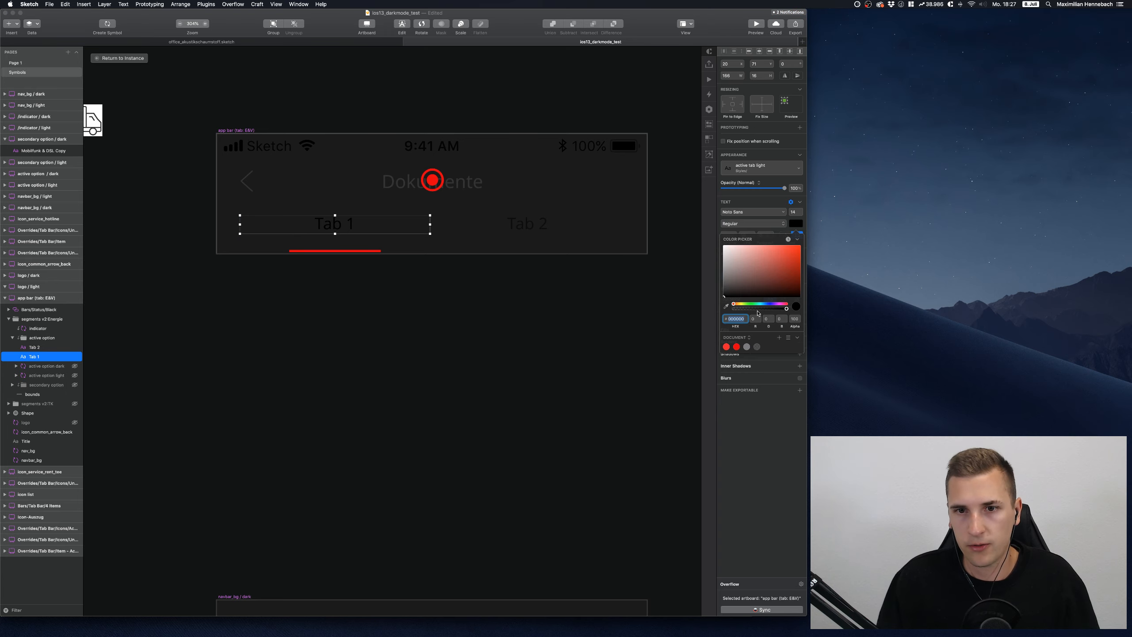
click(747, 347)
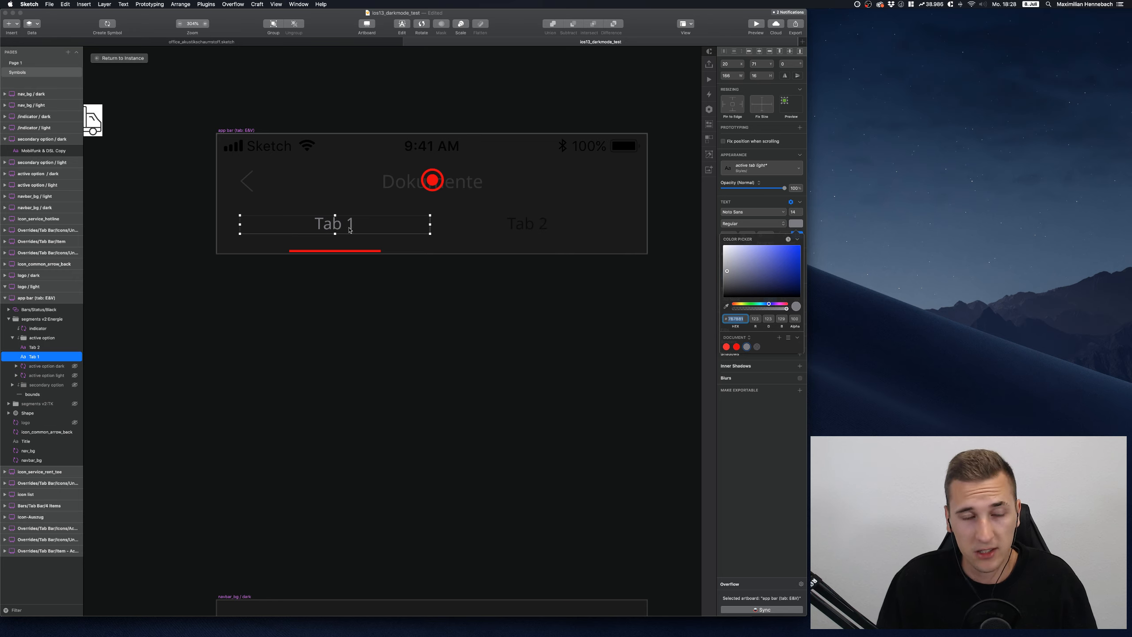
Set the Tab 2 label's text color to the document gray #7B7B81 with 50 alpha
click(525, 225)
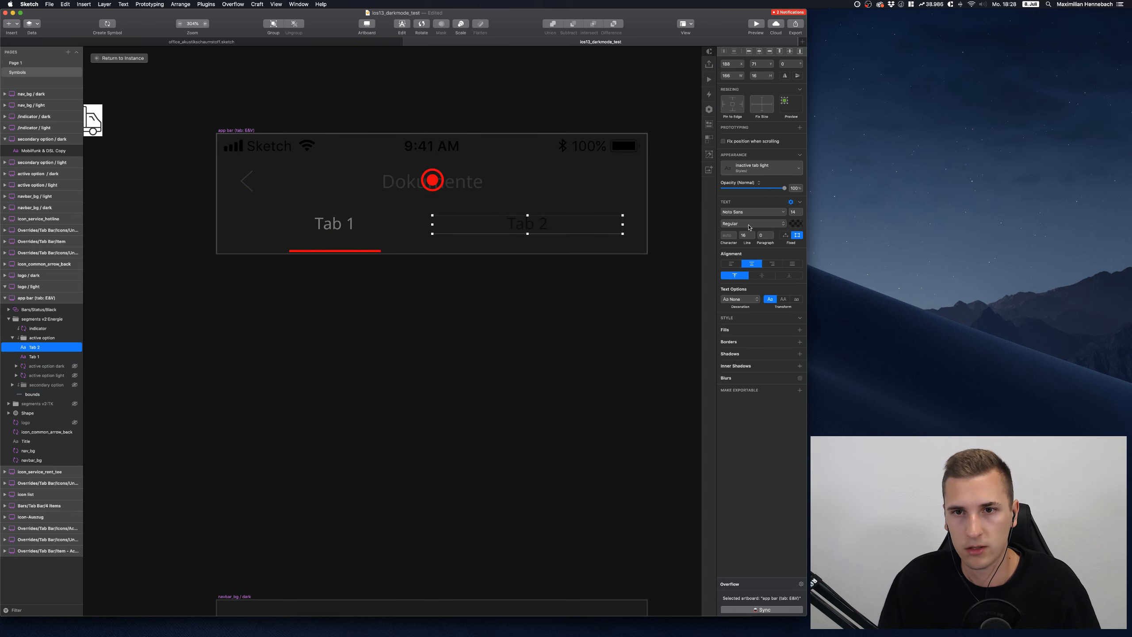
click(796, 224)
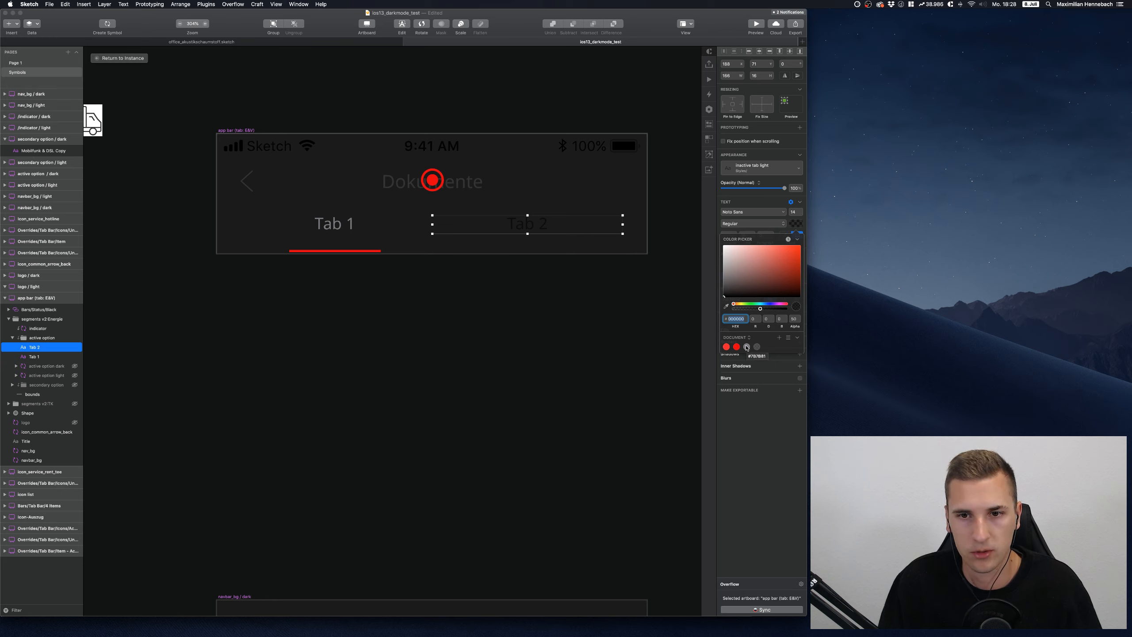
click(747, 348)
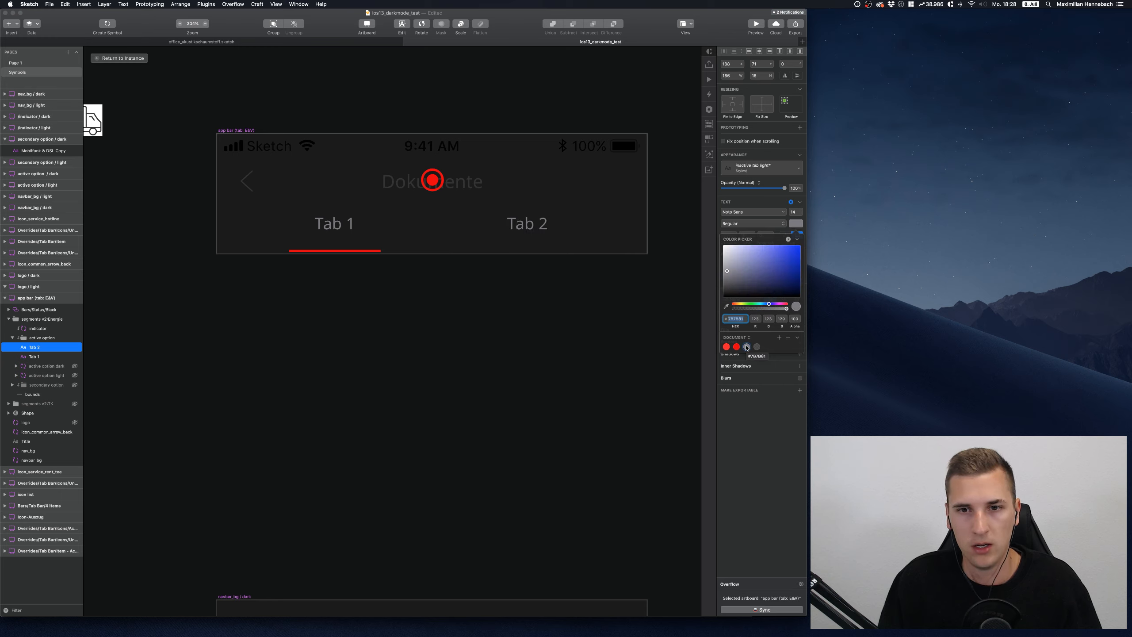
click(795, 319)
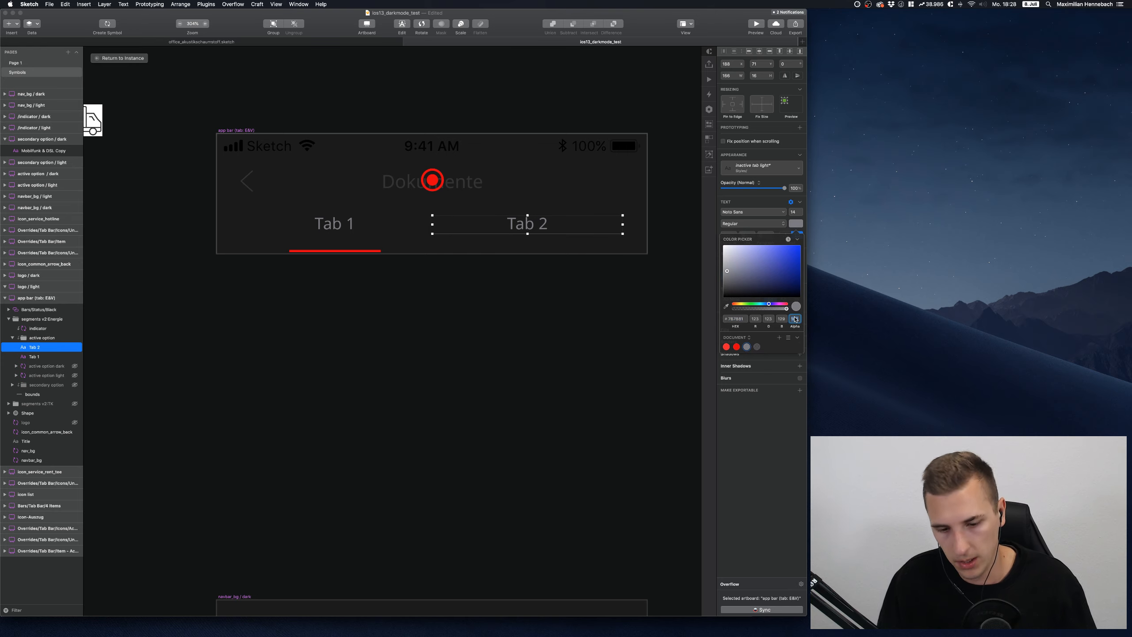
text(50)
key(Return)
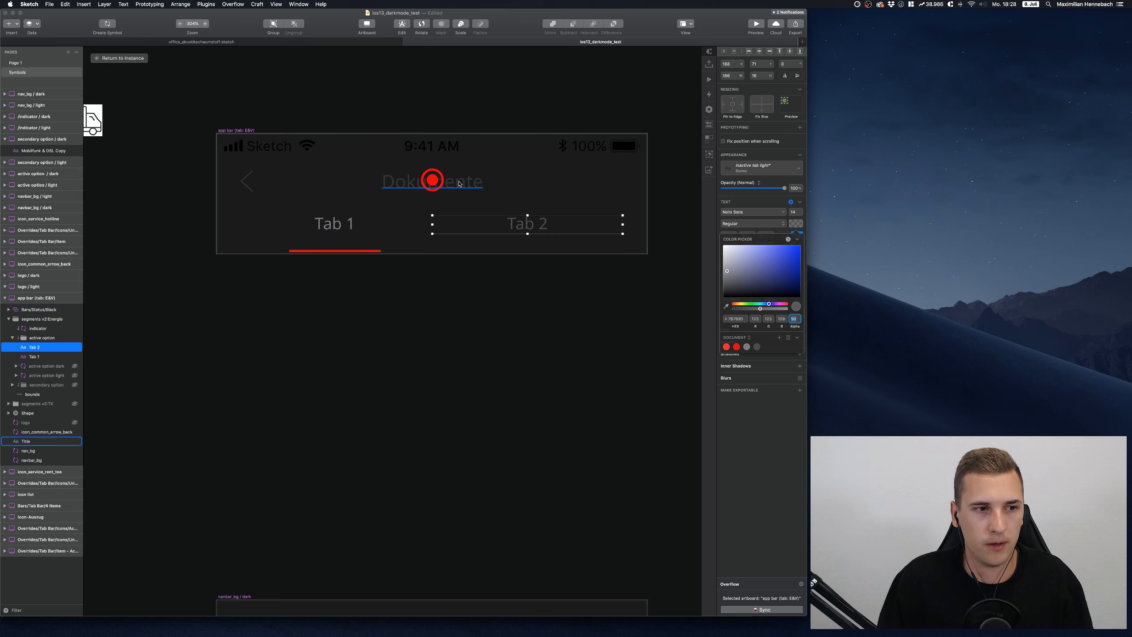
Delete the "Dokumente" title layer from the app bar symbol and switch its nav_bg layer to nav_bg / light
click(459, 183)
key(Delete)
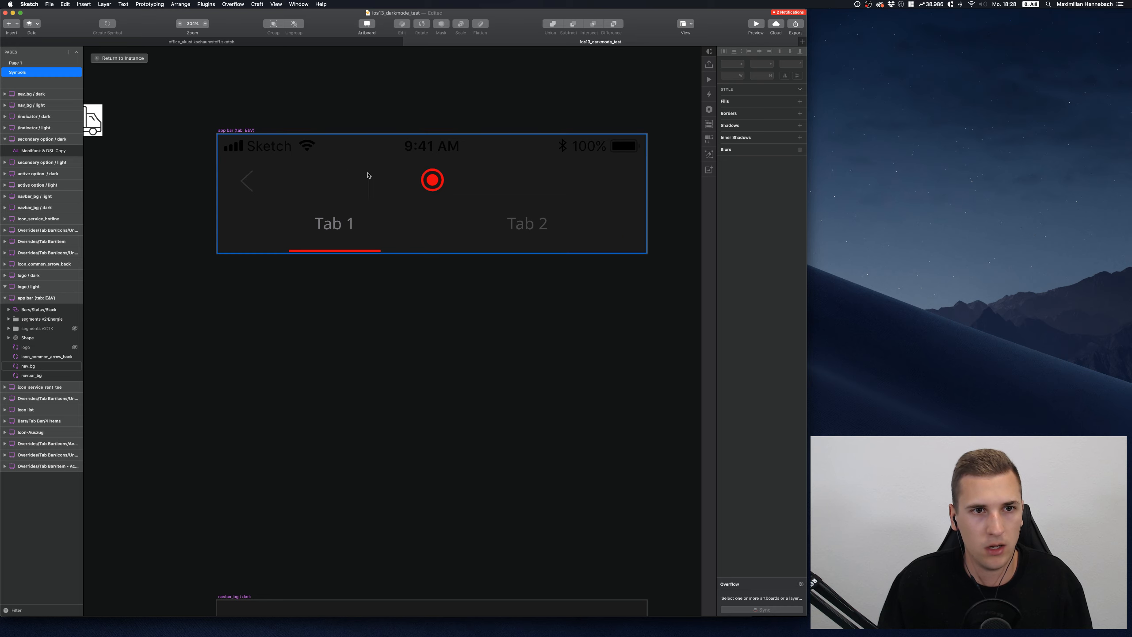
click(386, 178)
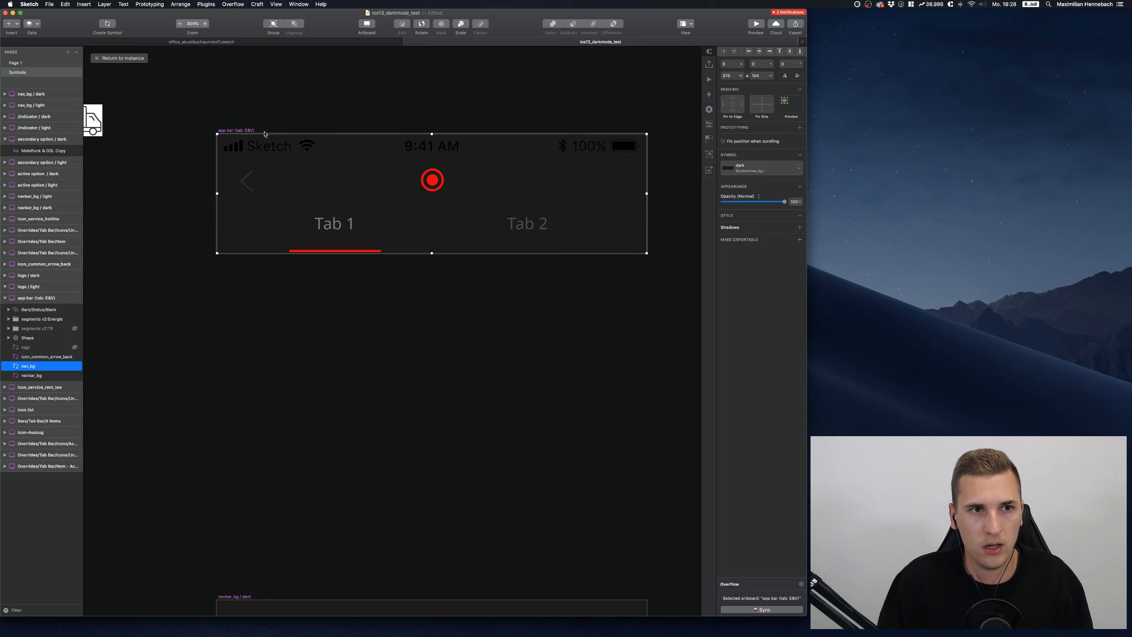
click(246, 131)
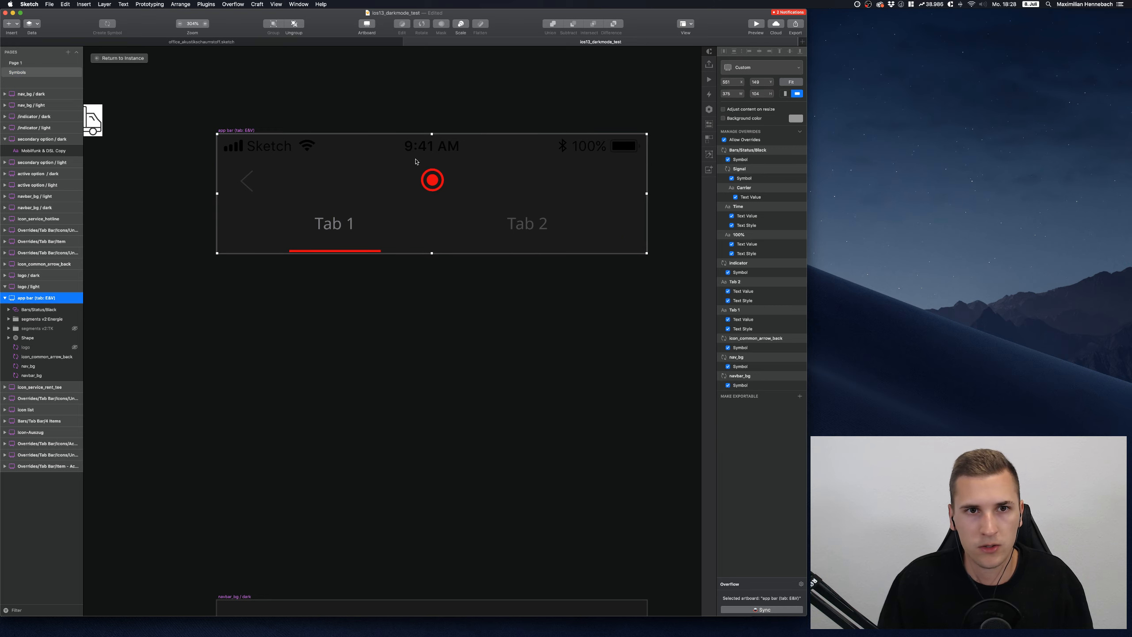
super+click(528, 224)
click(576, 193)
click(755, 171)
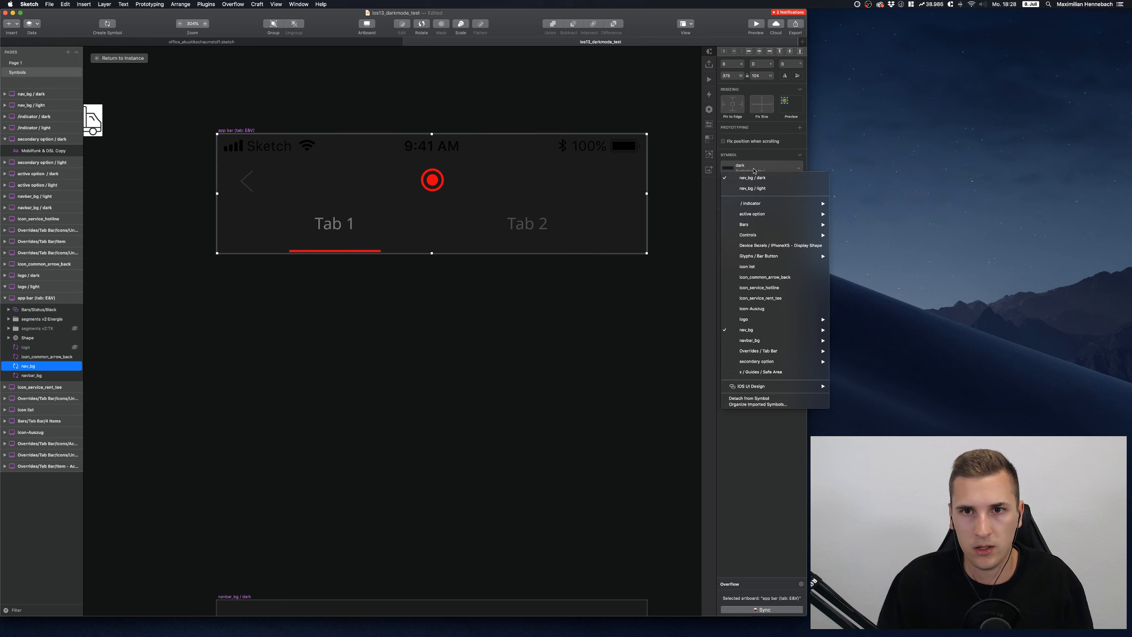
click(753, 188)
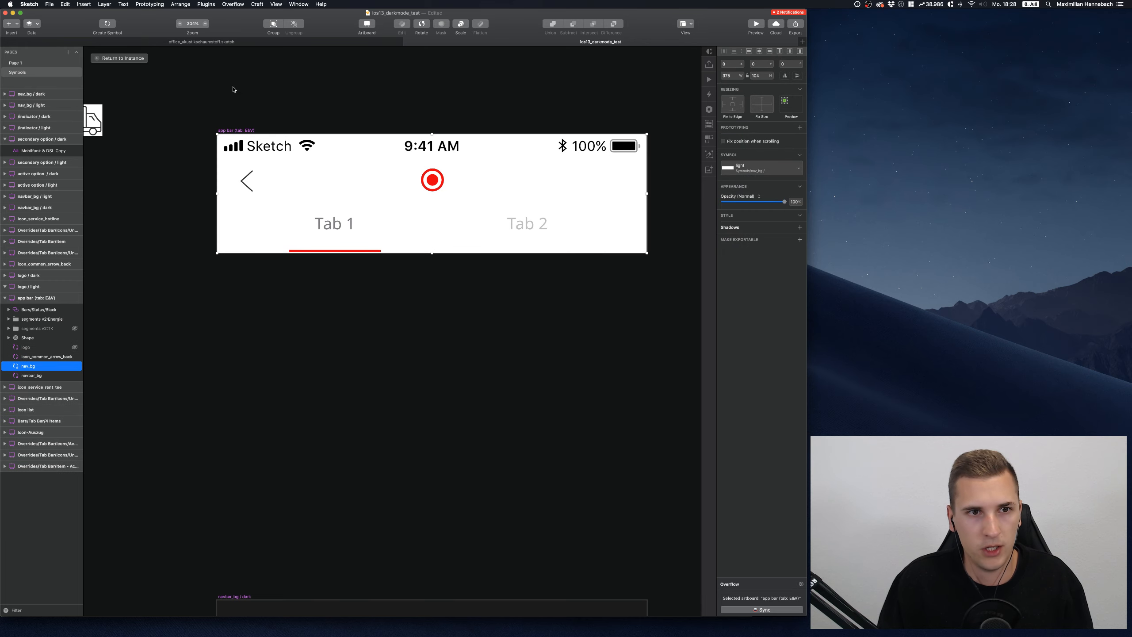
Return to the app bar instance and check the contrast of its "All" and "New" labels with the contrast checker's color picker
click(110, 58)
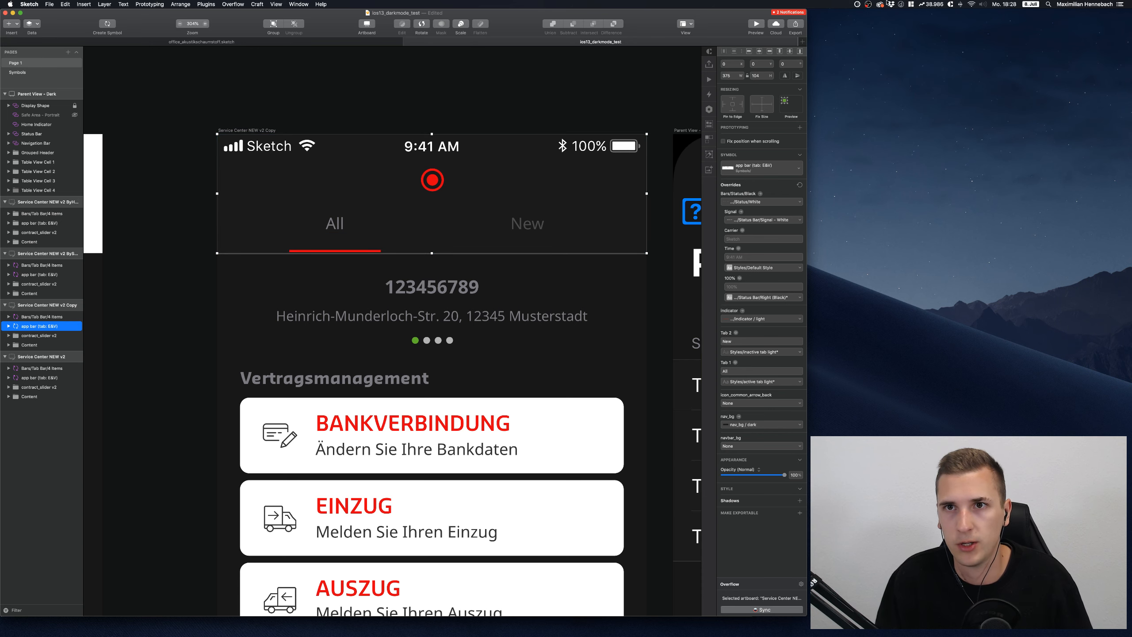
click(858, 5)
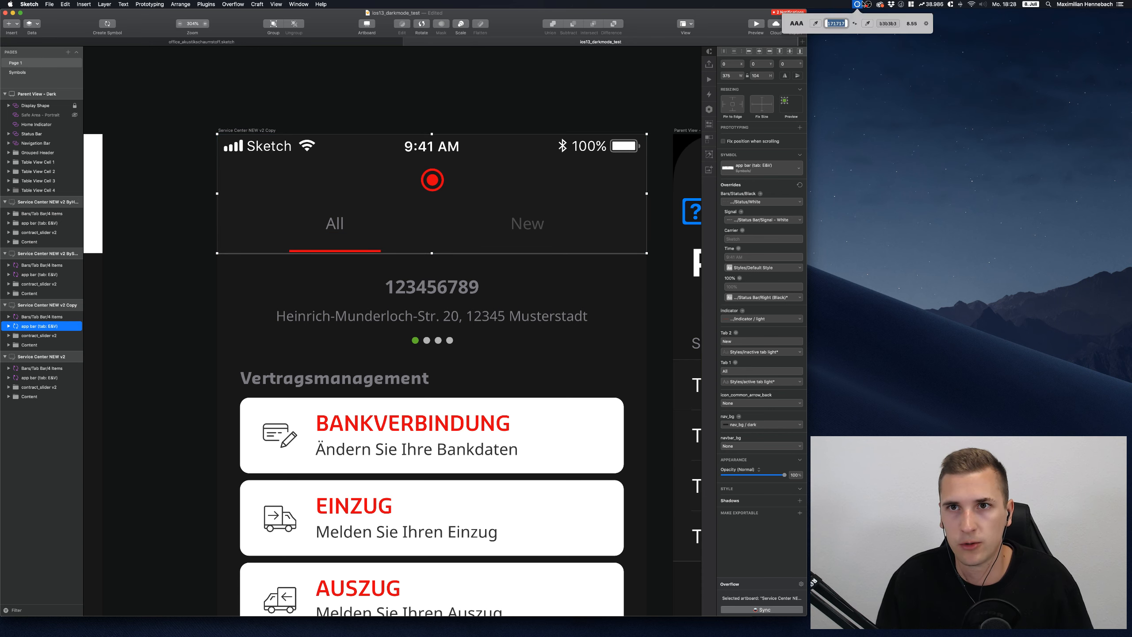
click(867, 23)
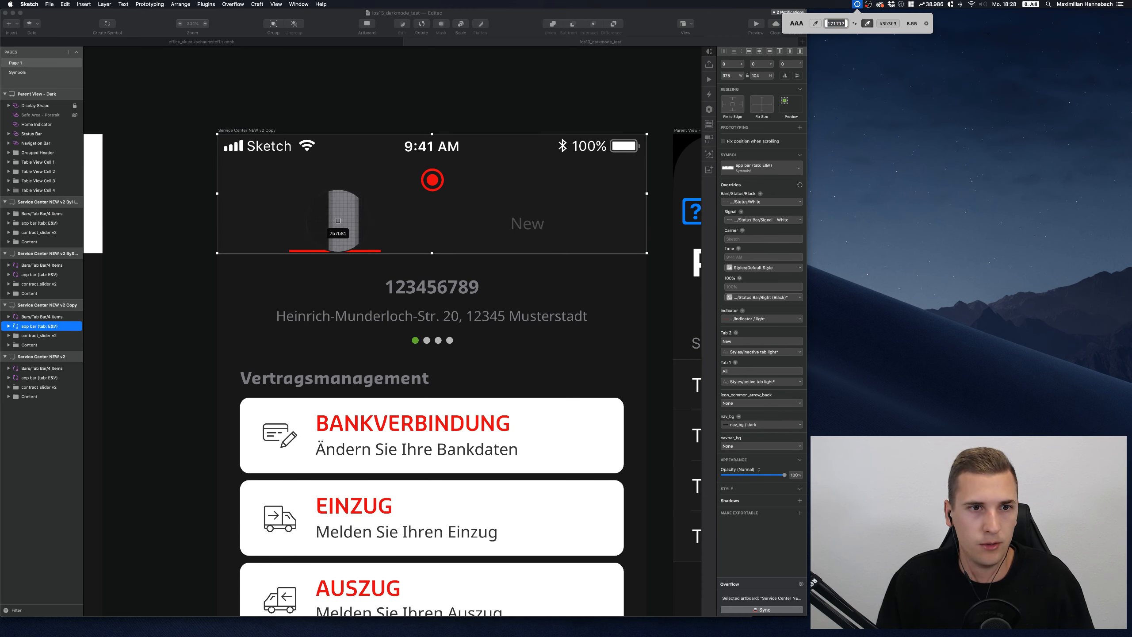
click(338, 221)
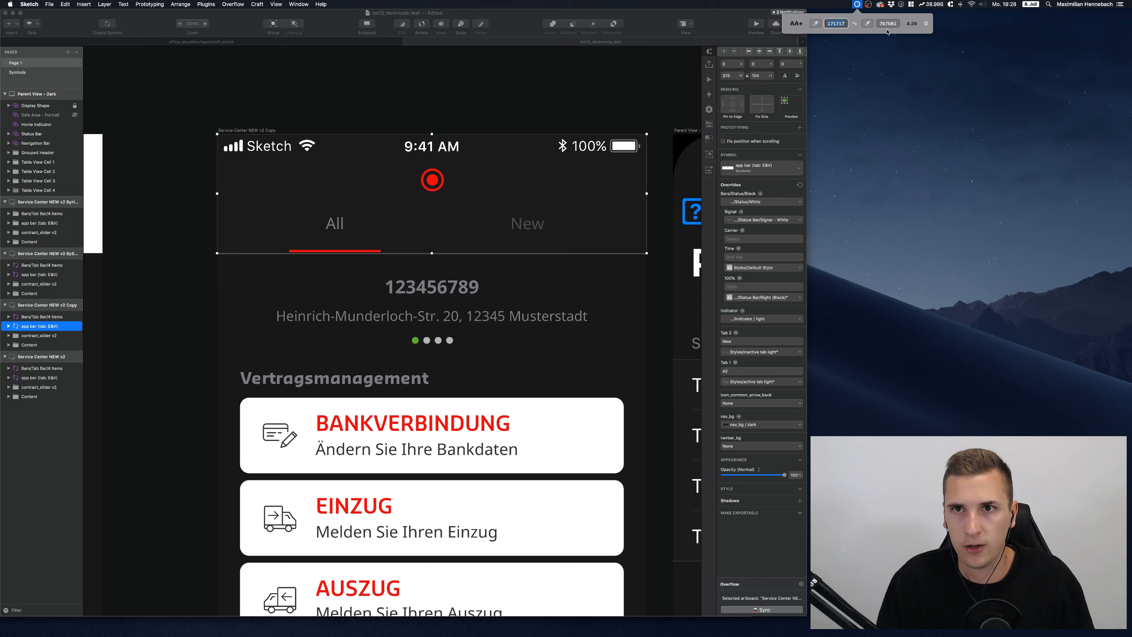
click(869, 23)
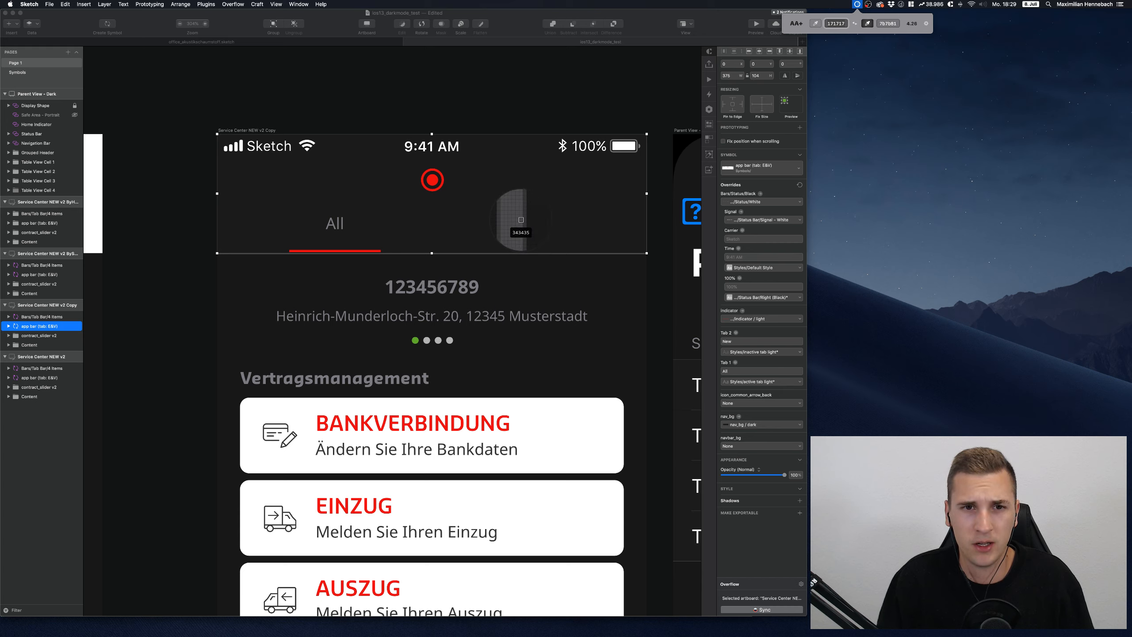
click(520, 220)
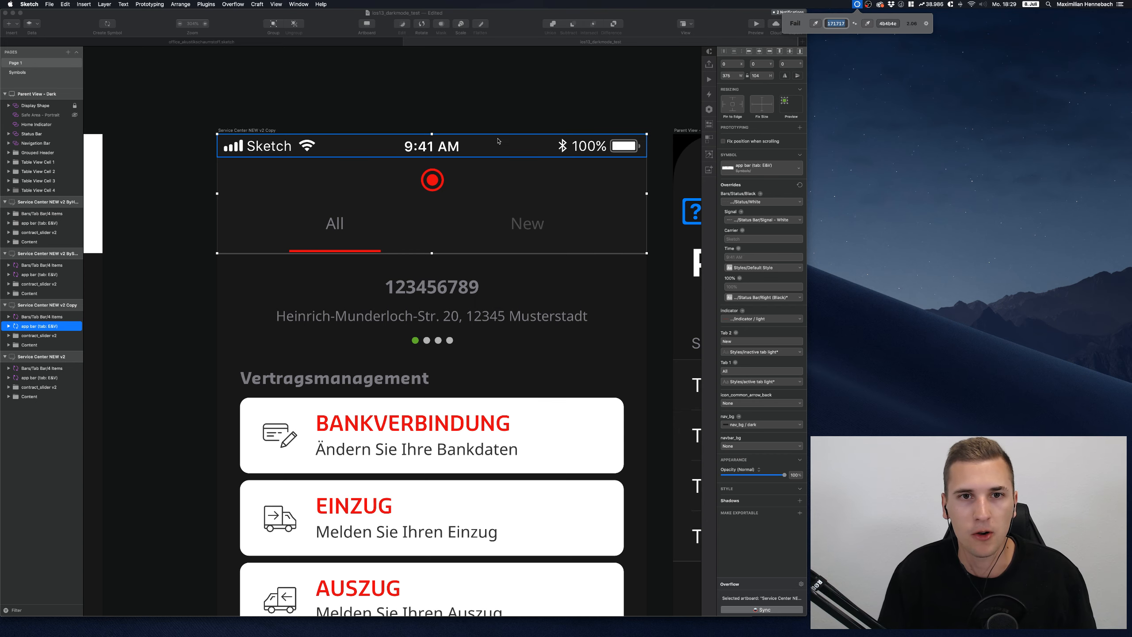
click(498, 87)
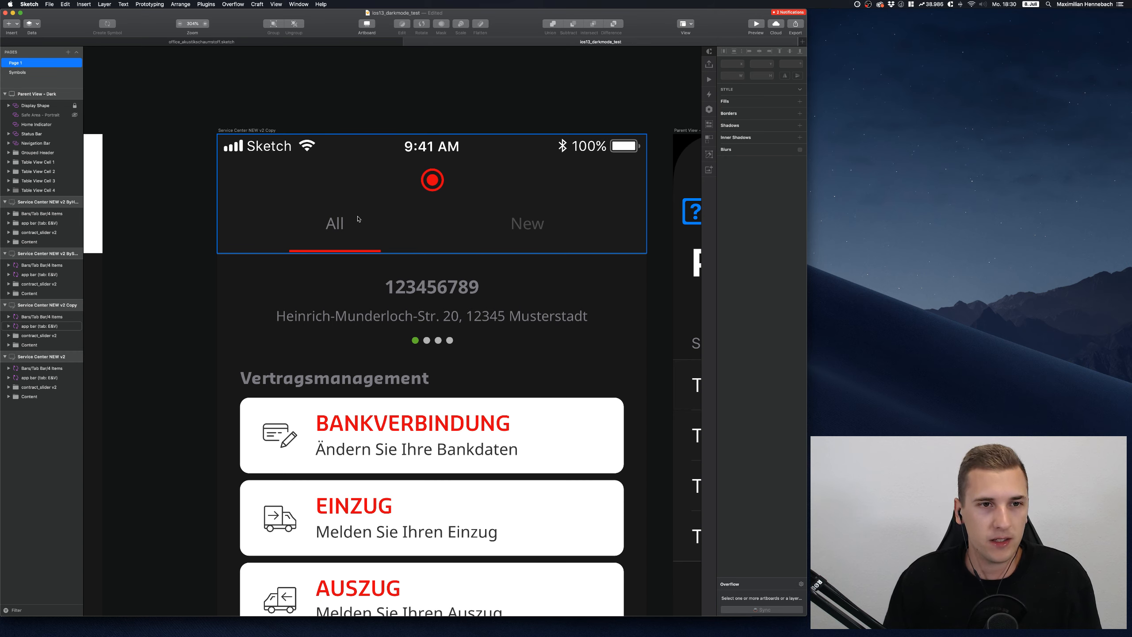
Check which text styles are available for the Tab 1 label override on the app bar instance
click(328, 226)
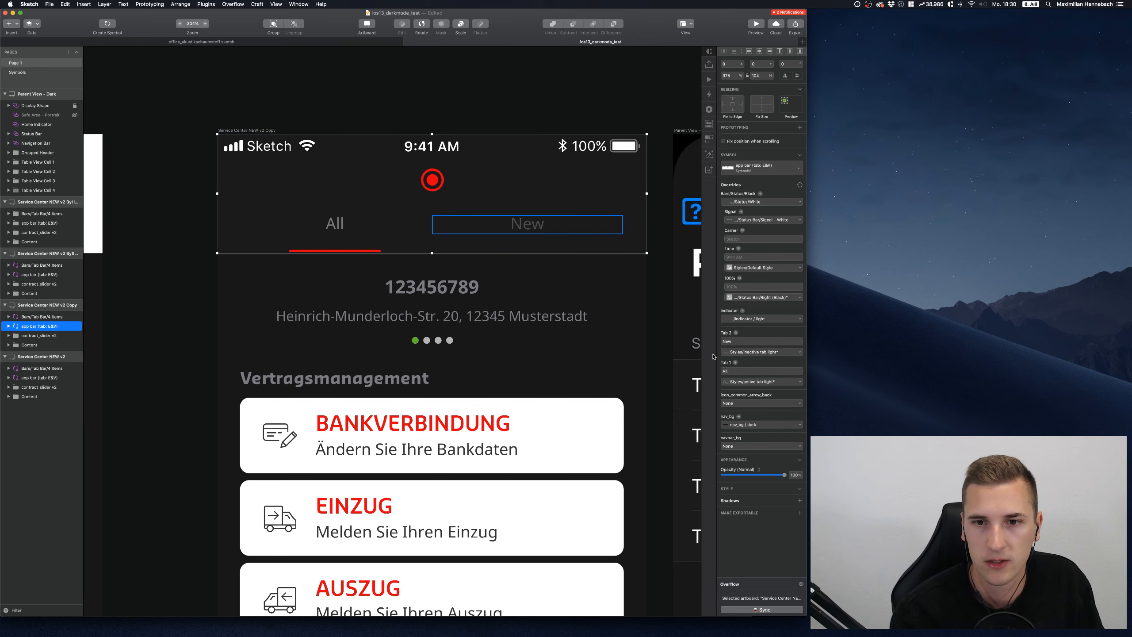
click(738, 383)
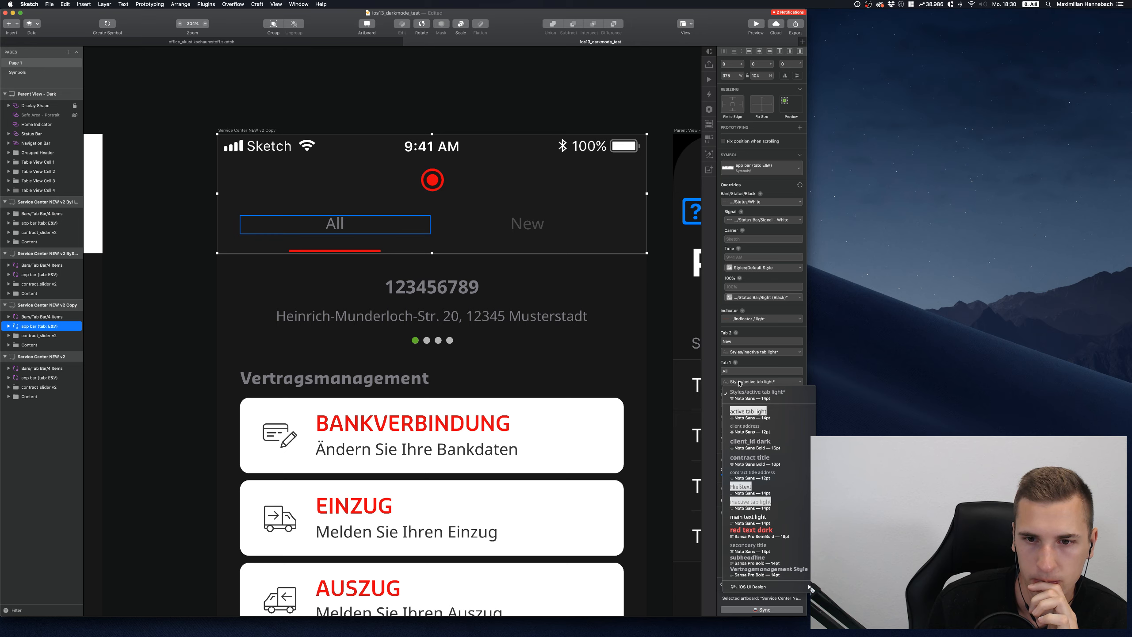
click(739, 383)
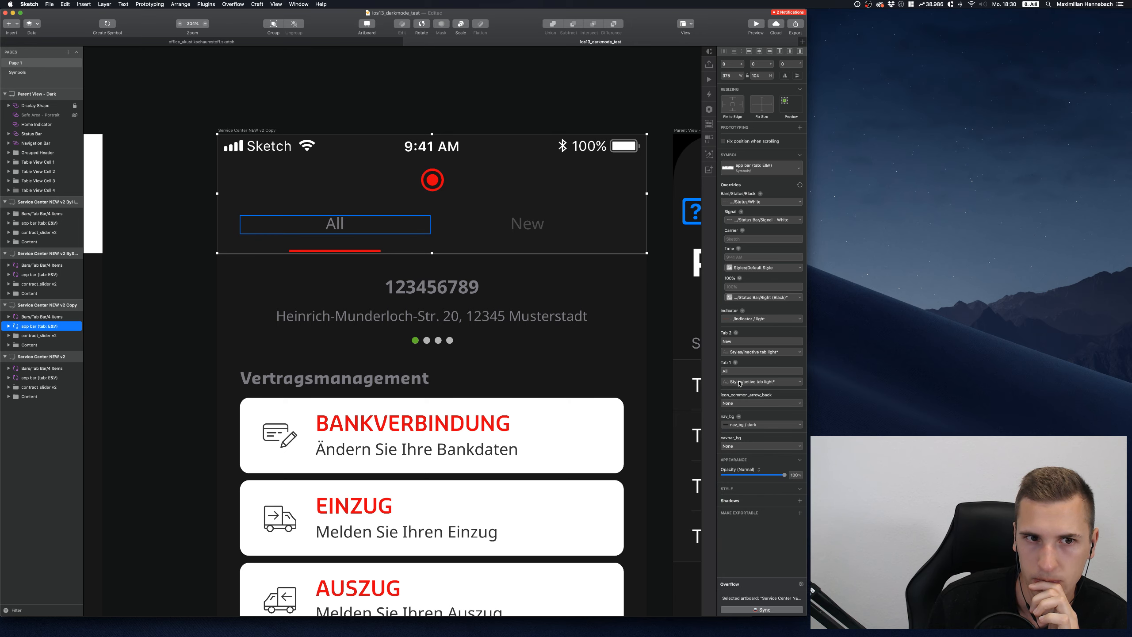
Open the app bar's source symbol and create a new text style named "active tab dark" from the Tab 1 label
click(308, 213)
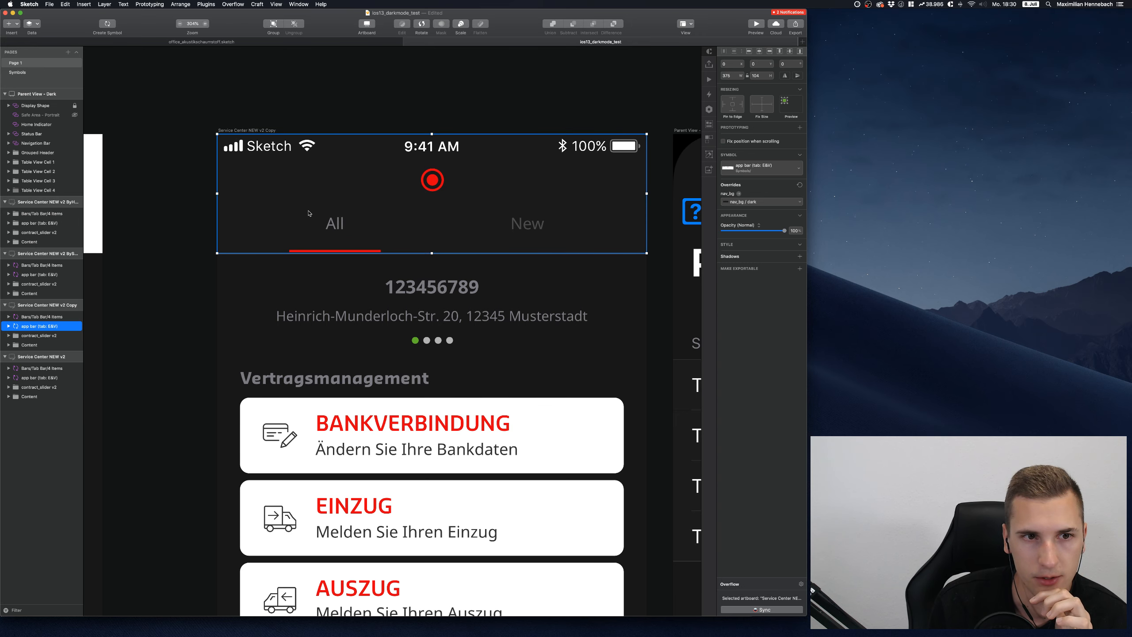
double_click(308, 213)
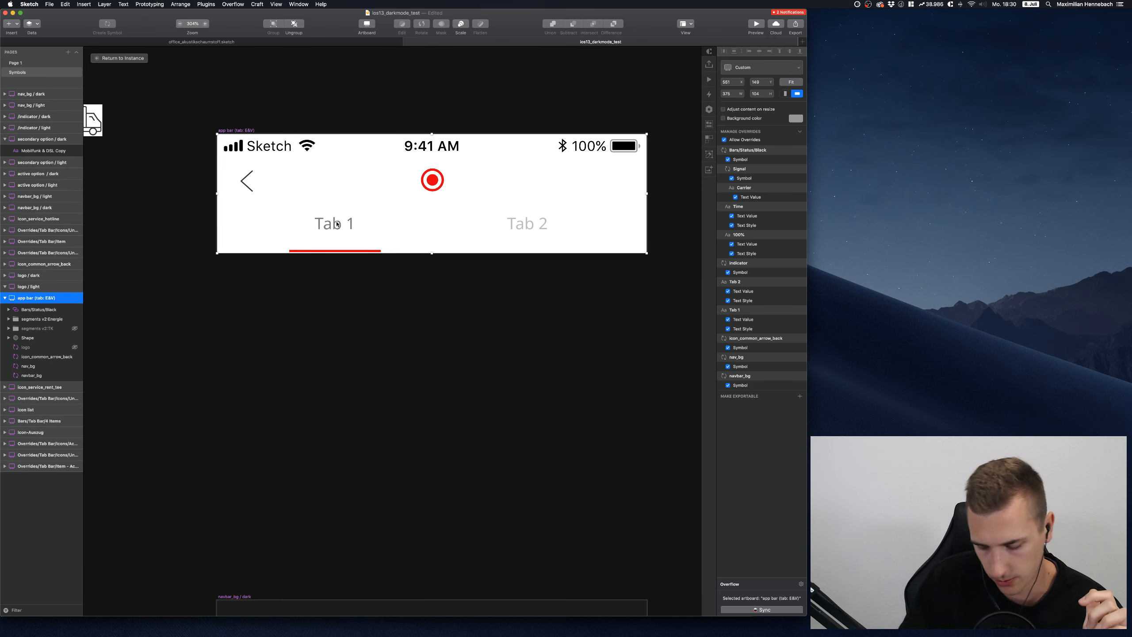
super+click(337, 224)
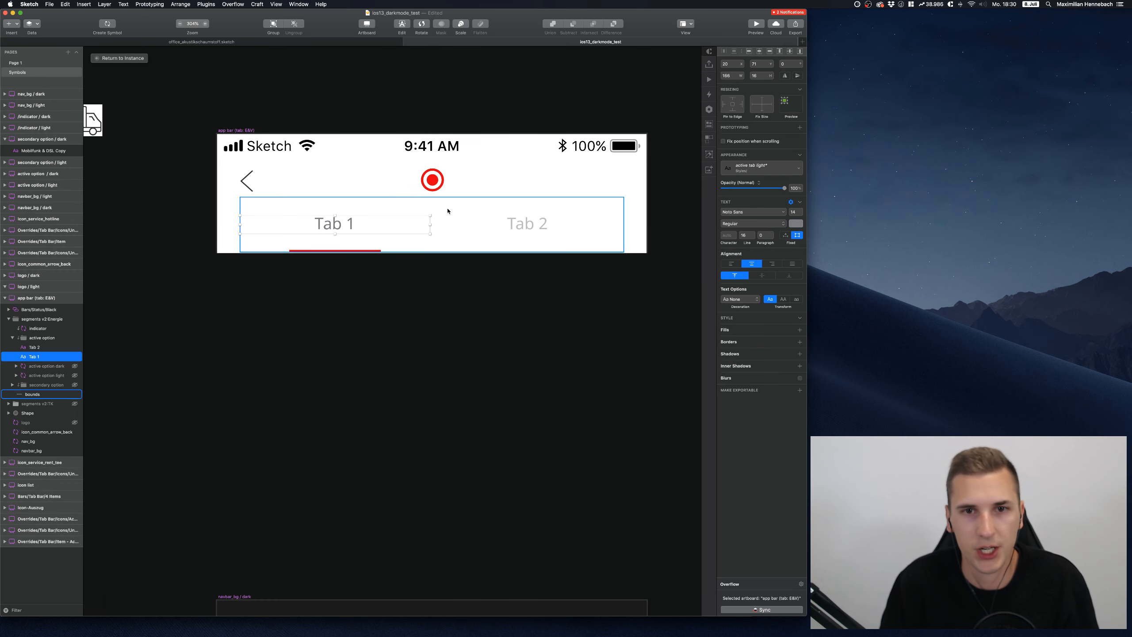
click(751, 172)
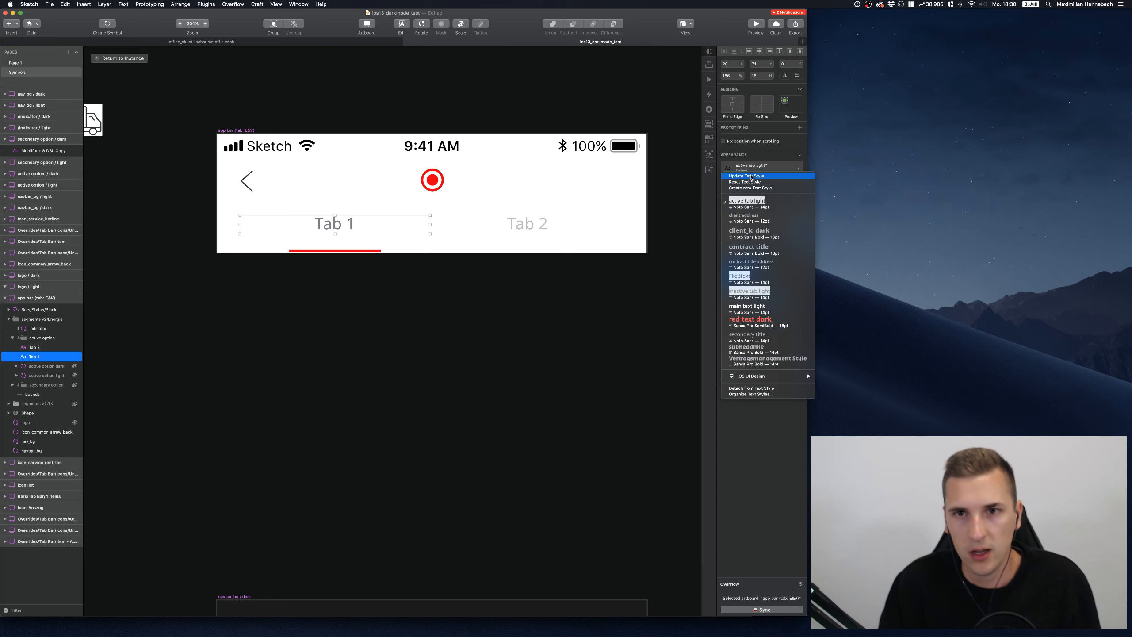
click(750, 188)
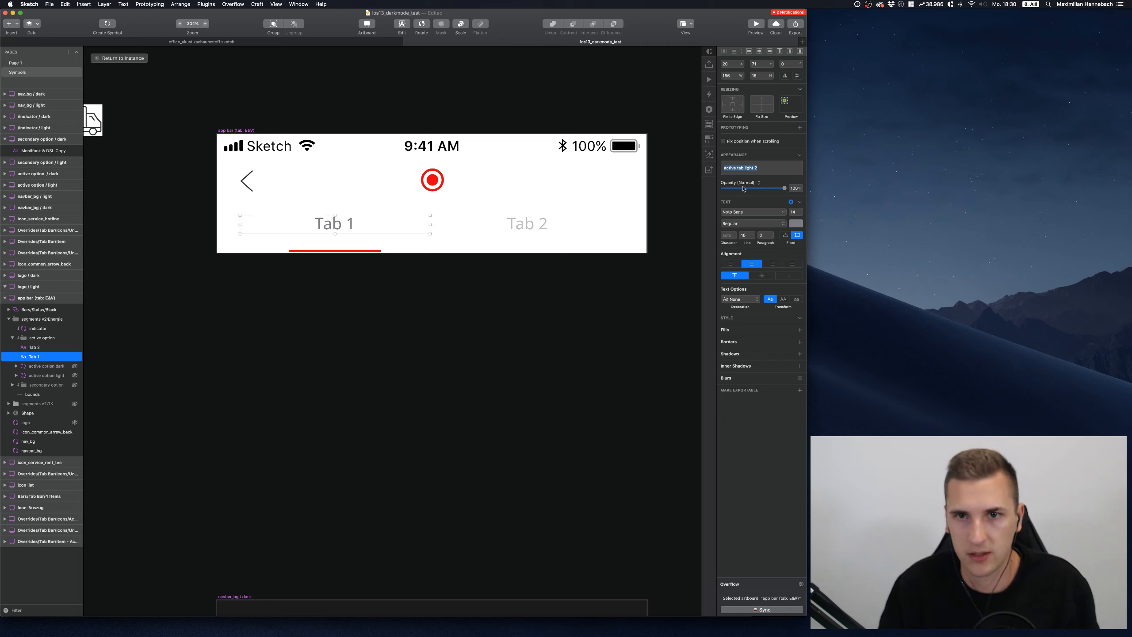
key(Right)
key(BackSpace)
key(BackSpace)
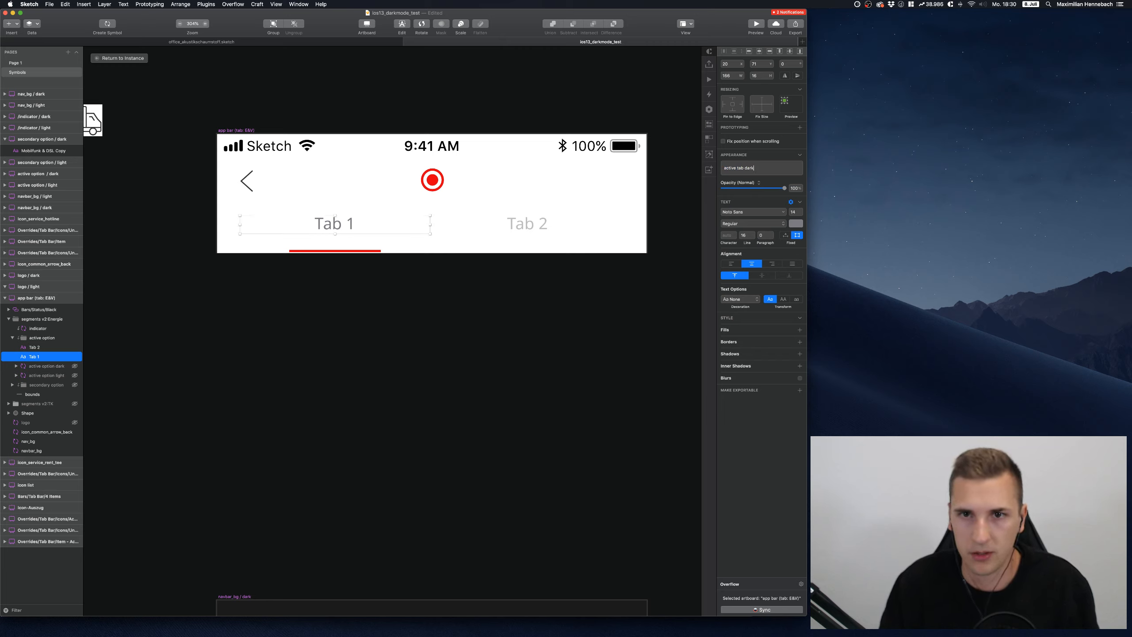
key(Return)
Create a new text style named "inactive tab dark" from the Tab 2 label
click(520, 228)
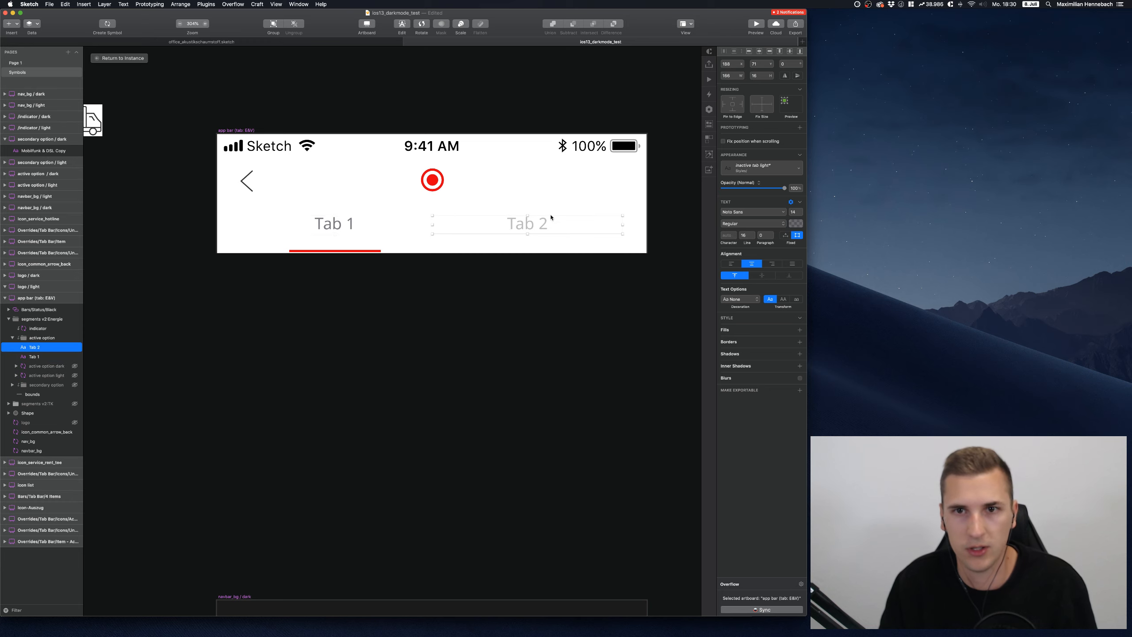
click(761, 167)
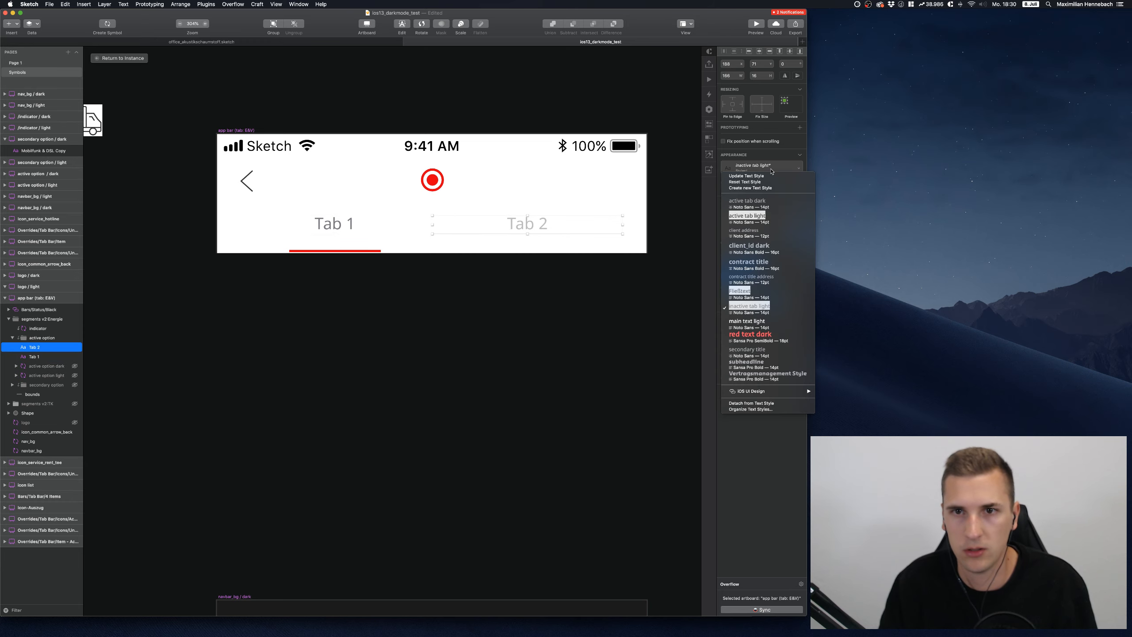
click(751, 188)
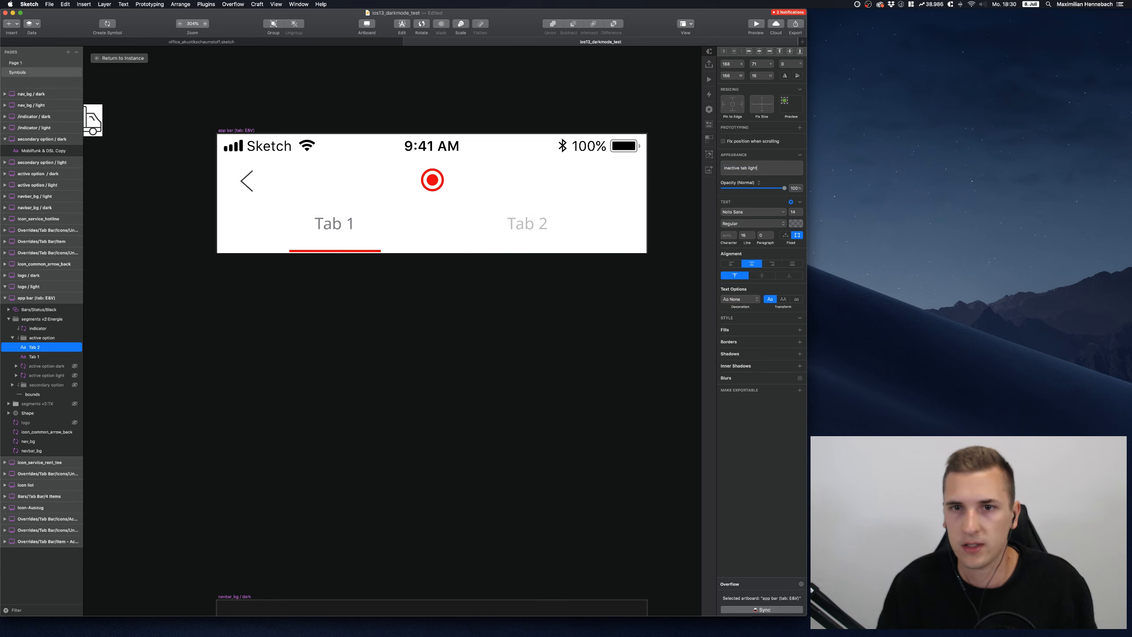
text(dark)
key(Return)
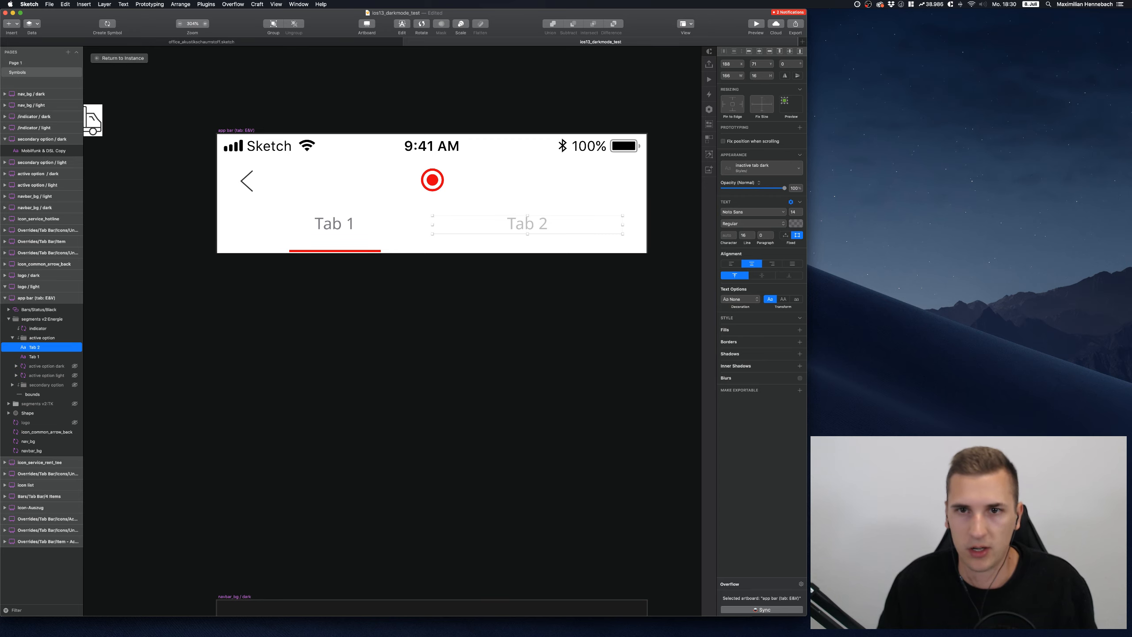
Return to the app bar instance on Page 1 and examine the text styles offered for its Tab 2 override
click(54, 64)
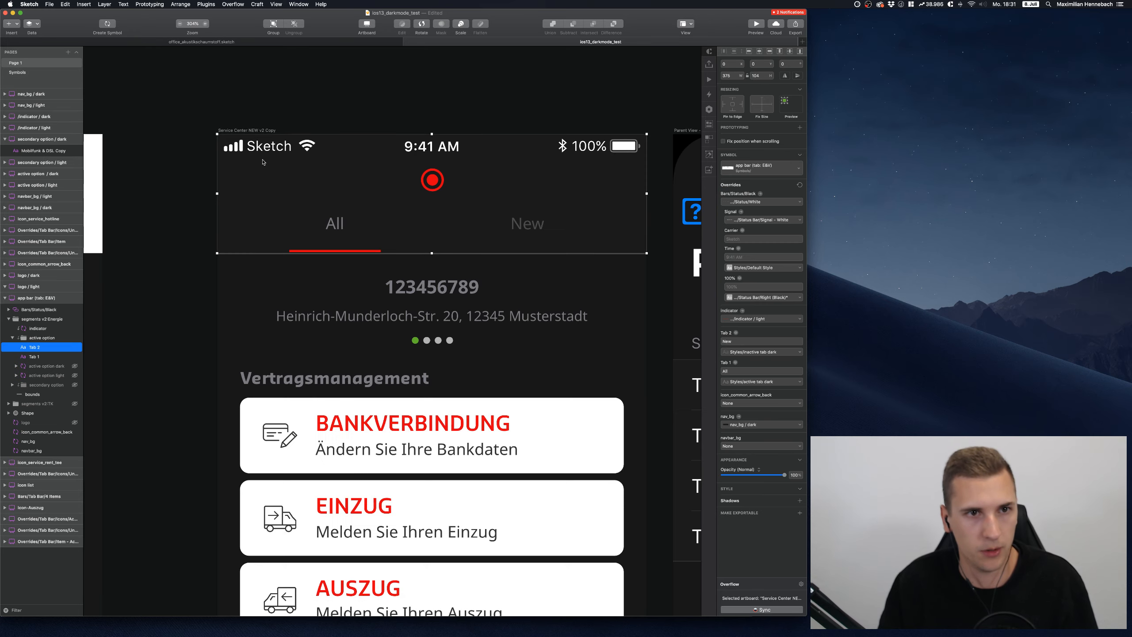
scroll(535, 153, down, 1)
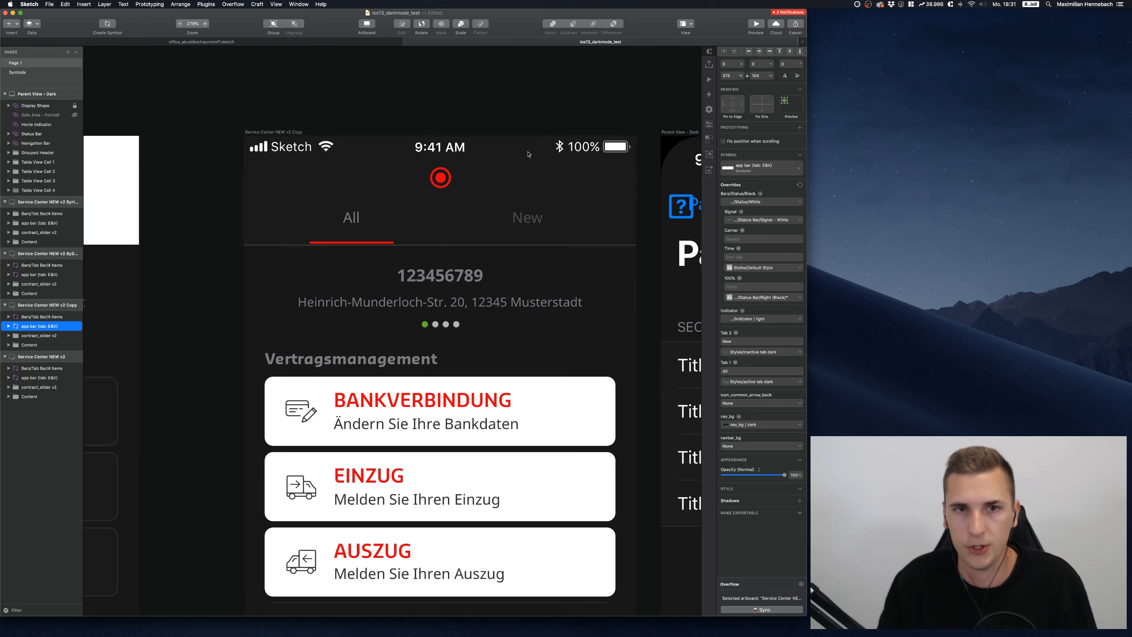
scroll(529, 154, right, 3)
scroll(528, 154, down, 1)
scroll(523, 153, left, 1)
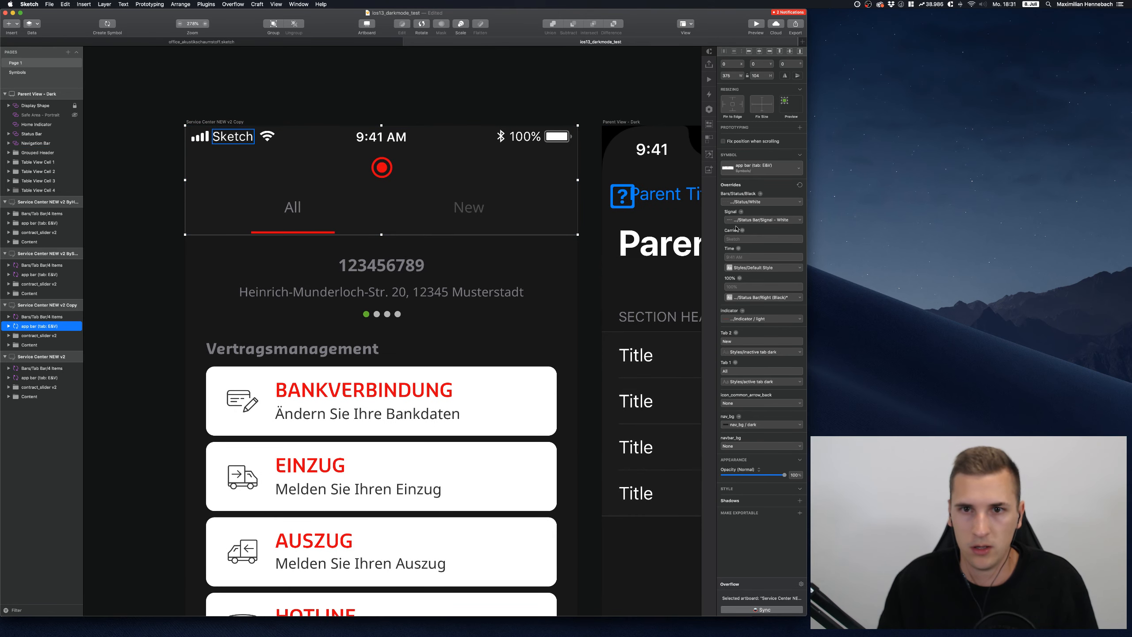
click(735, 353)
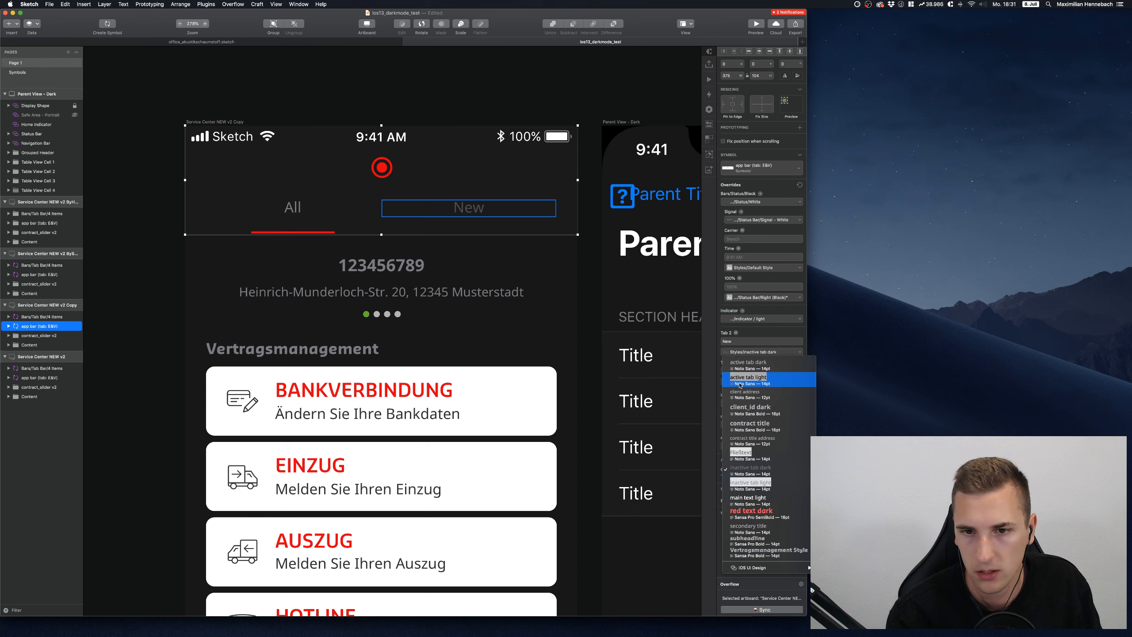
click(288, 205)
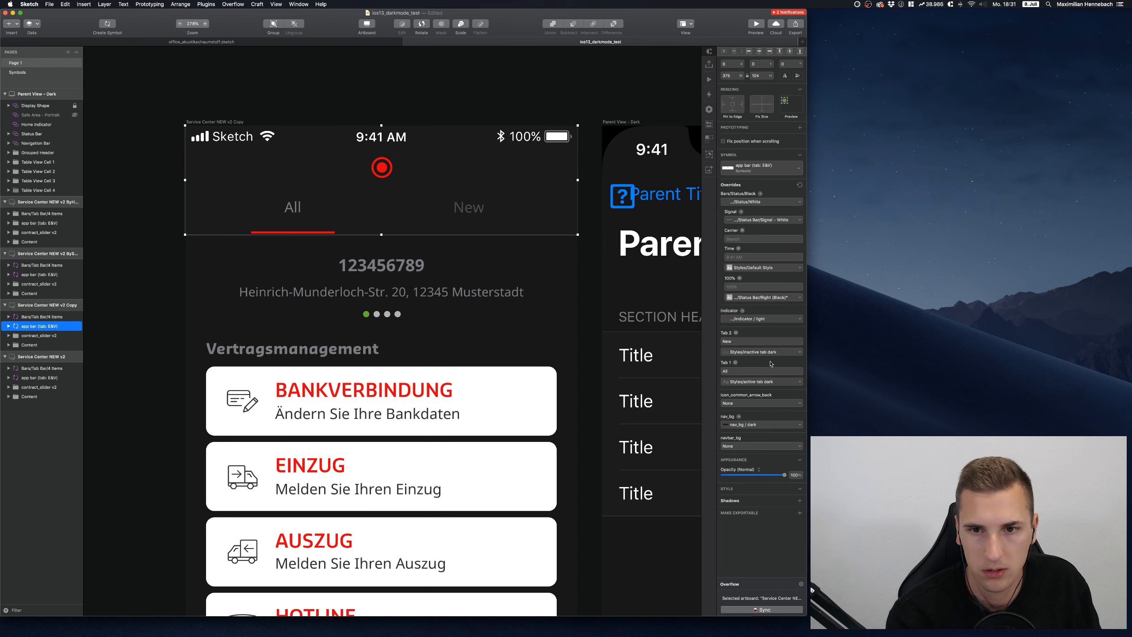
Try the "active tab light" text style on the instance's Tab 1 label and switch it back to "active tab dark"
click(730, 381)
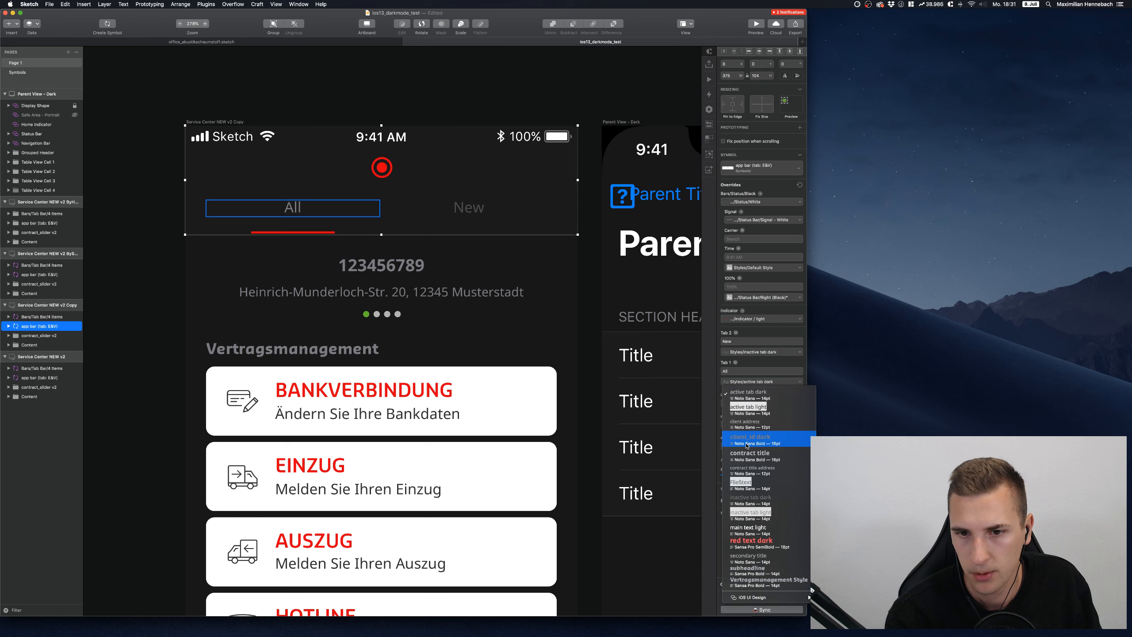
click(746, 407)
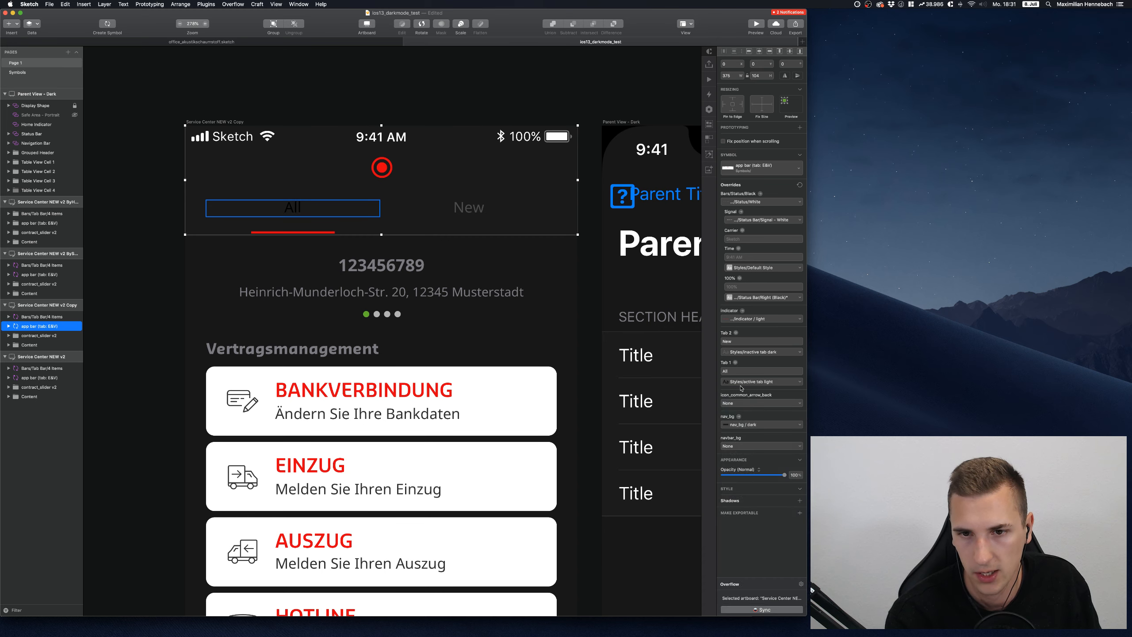
click(741, 382)
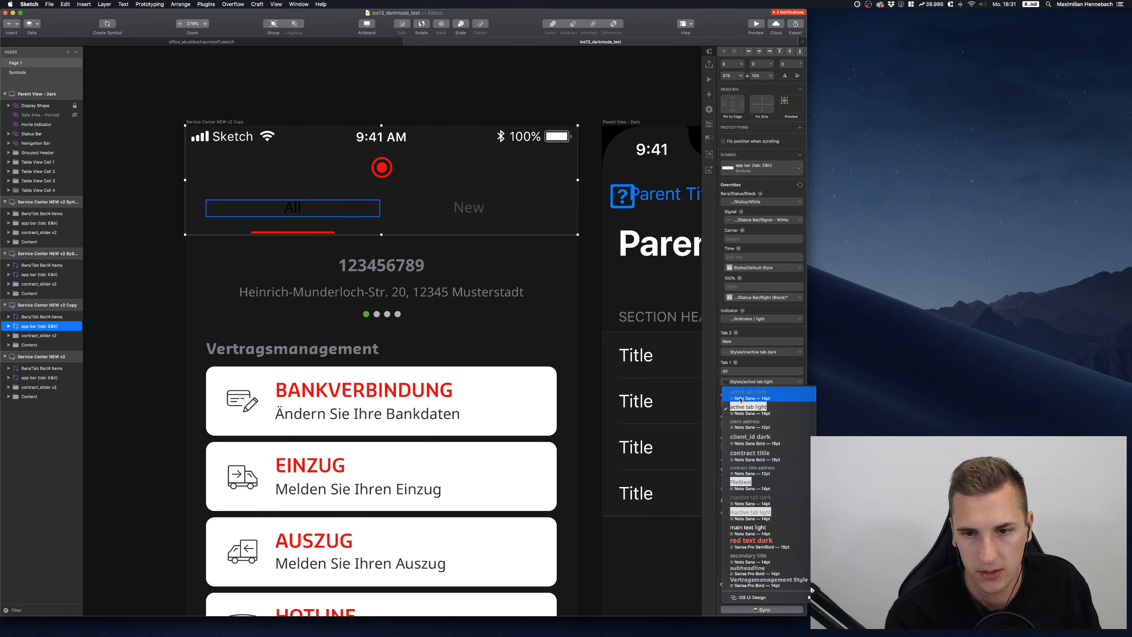
click(740, 398)
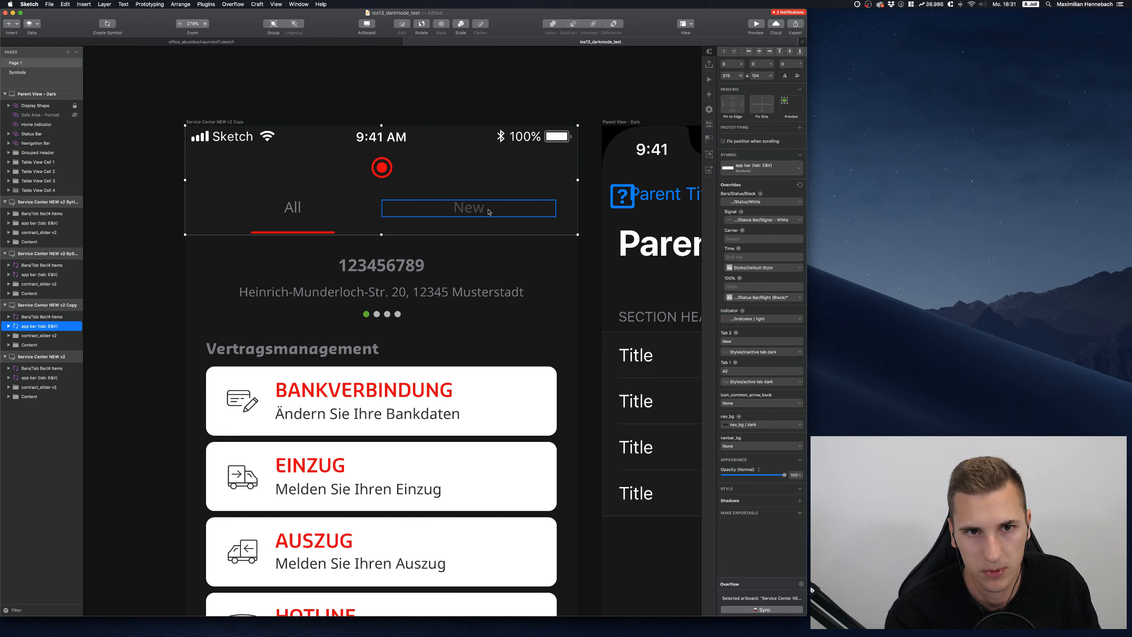
Open the app bar's source symbol and examine the existing light and dark option symbols on the Symbols page
double_click(338, 175)
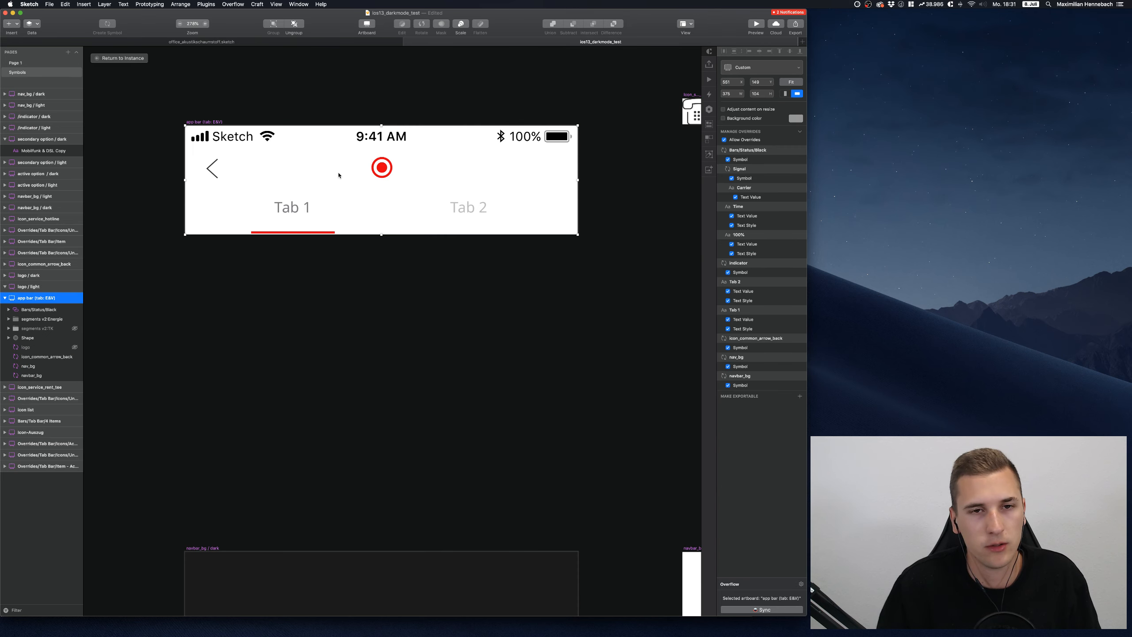
scroll(339, 175, right, 3)
scroll(339, 175, left, 1)
scroll(339, 175, down, 5)
scroll(339, 175, right, 5)
scroll(338, 175, up, 1)
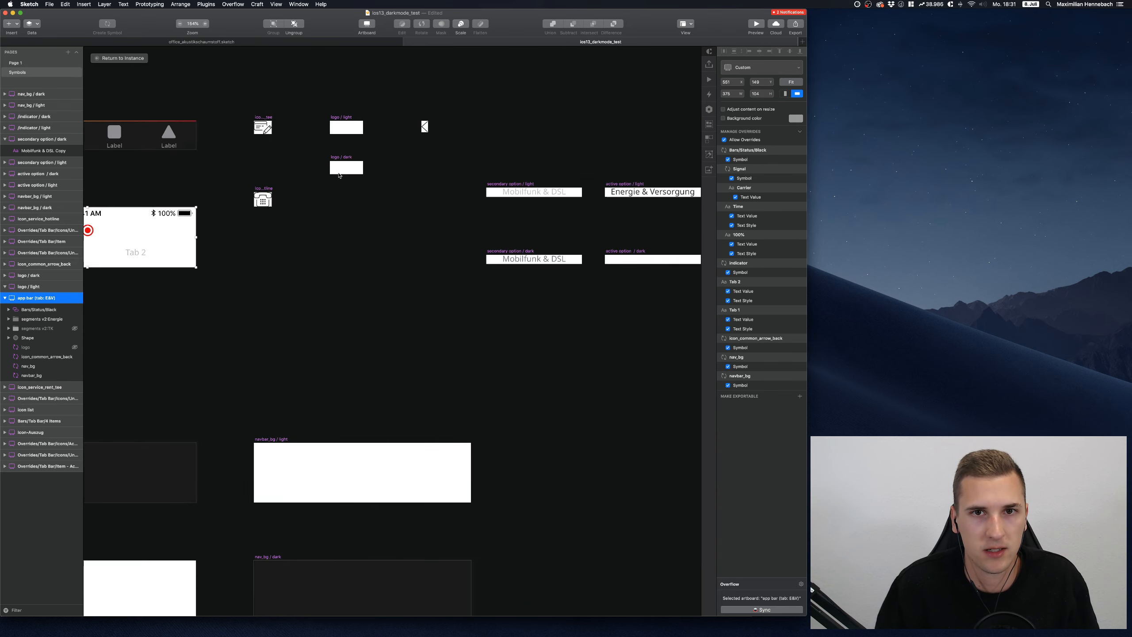
scroll(339, 175, up, 1)
scroll(339, 175, right, 2)
scroll(508, 200, right, 3)
scroll(508, 200, up, 4)
scroll(341, 193, left, 2)
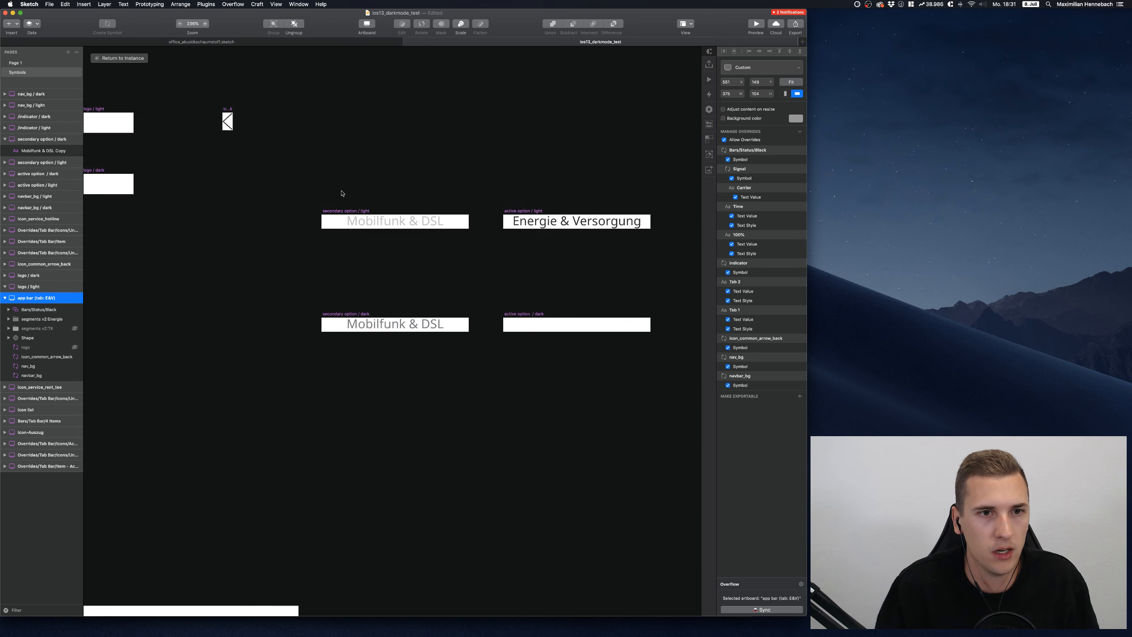
scroll(342, 194, left, 10)
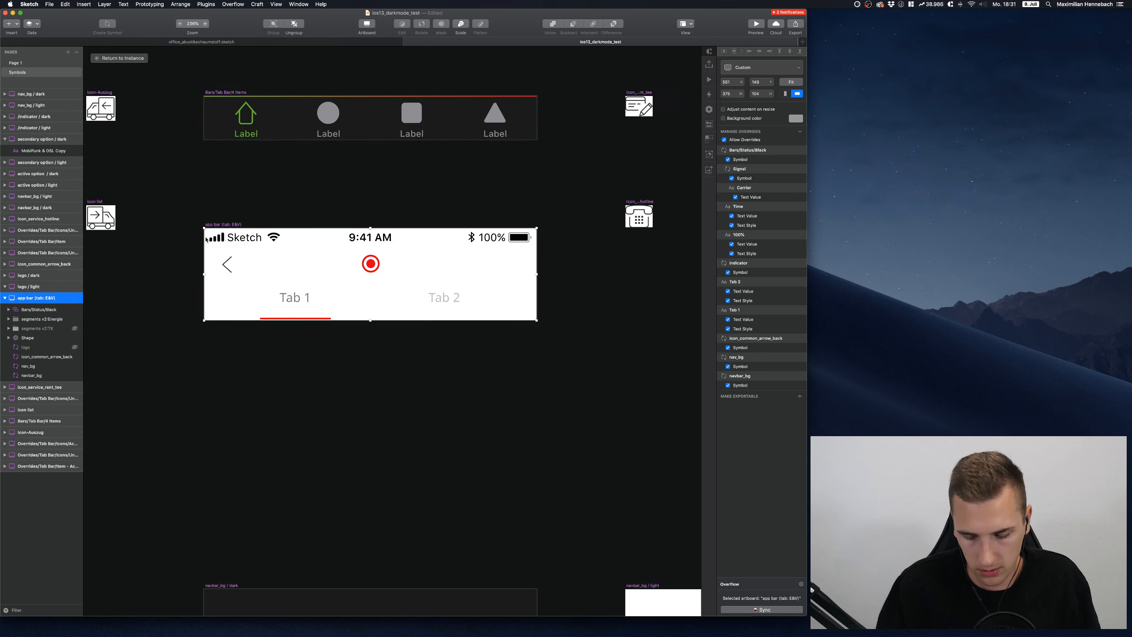
scroll(206, 240, left, 1)
Apply the "active tab light" text style to the Tab 1 label in the app bar symbol
super+click(318, 294)
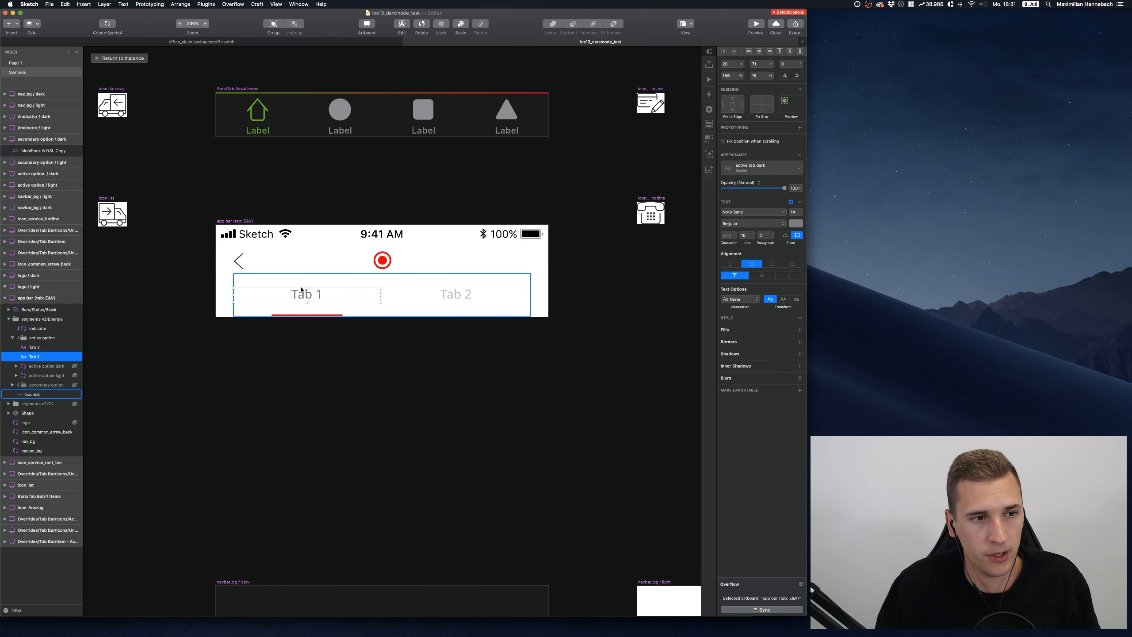
right_click(306, 292)
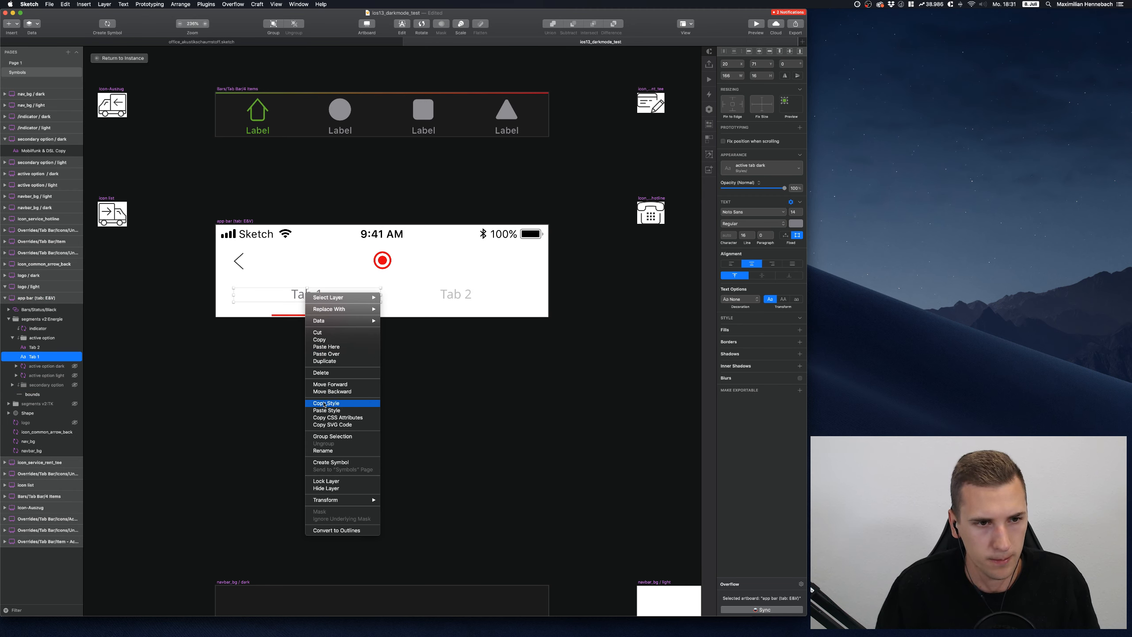
click(301, 294)
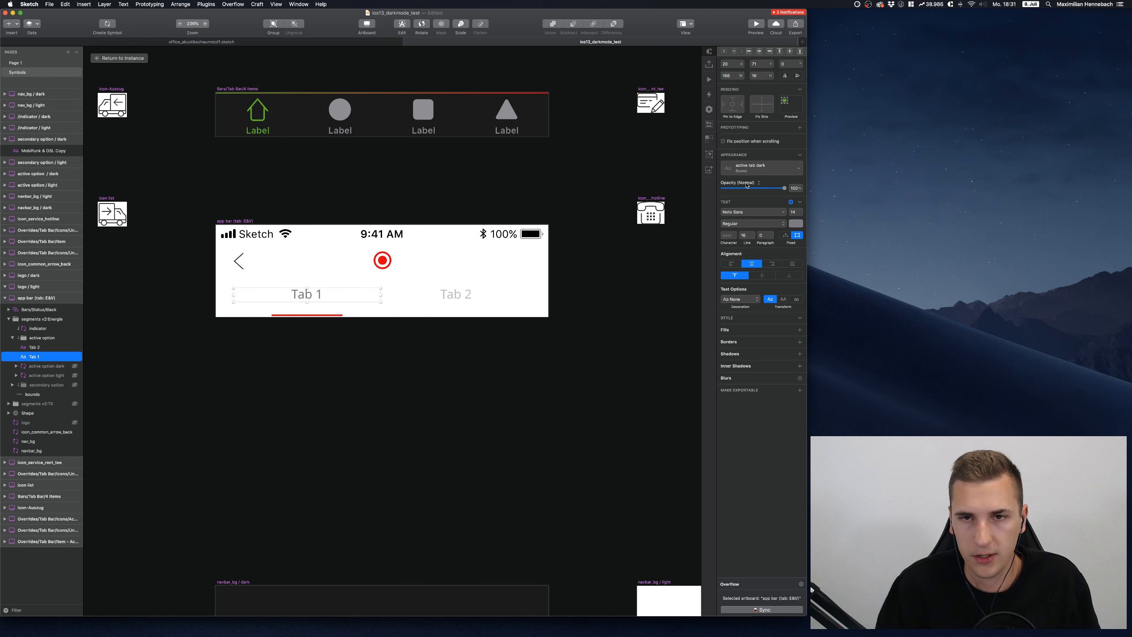
click(747, 169)
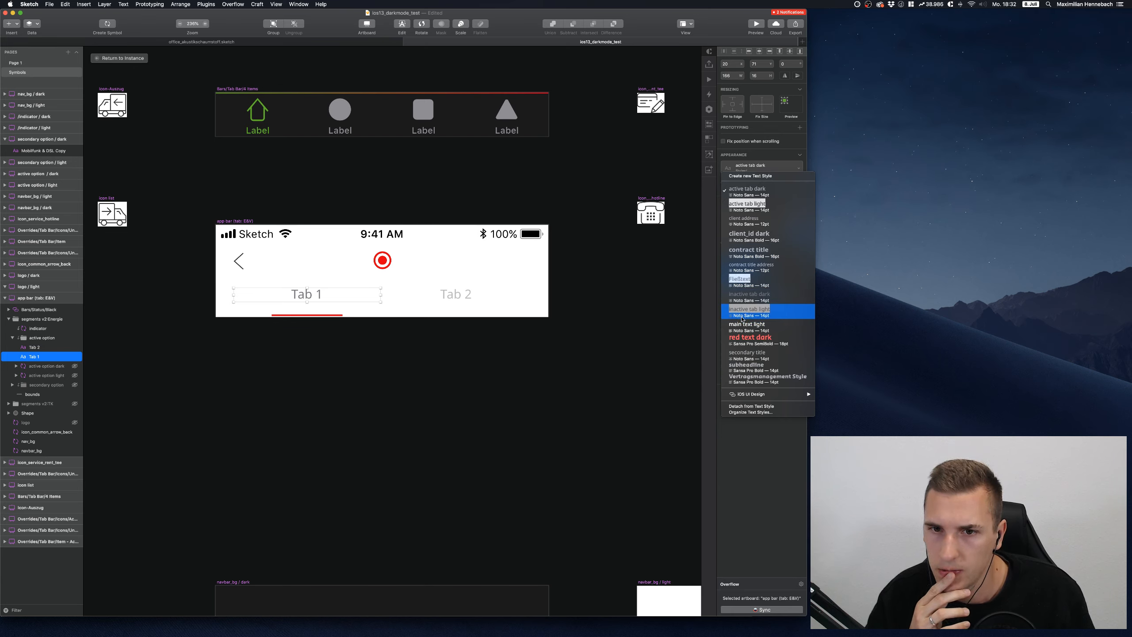
click(748, 204)
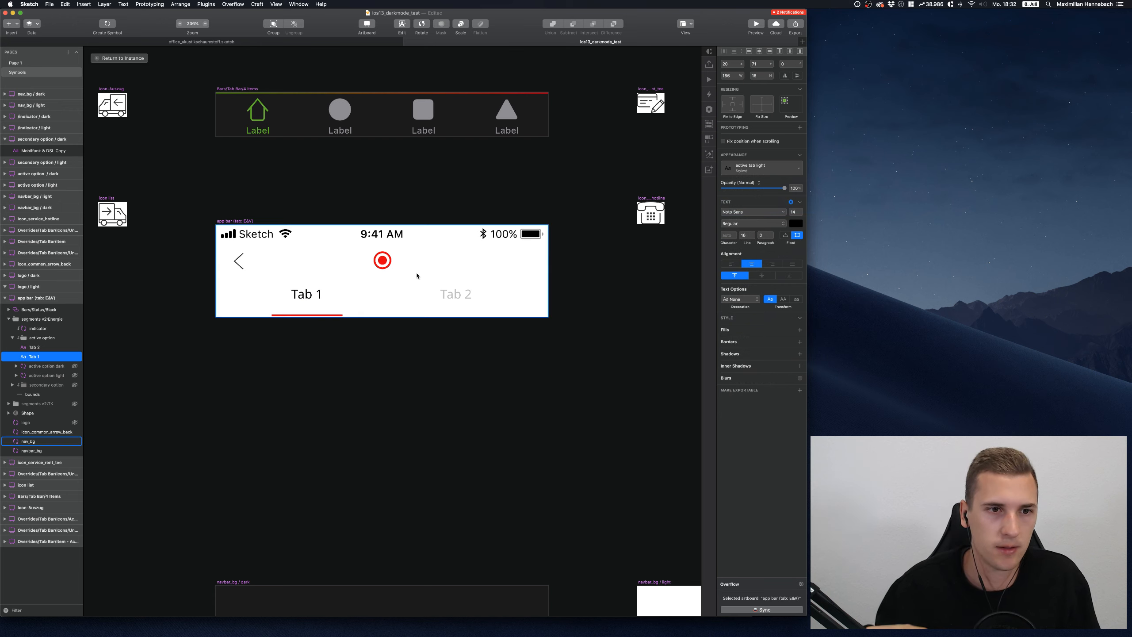
Apply the "inactive tab light" text style to the Tab 2 label in the app bar symbol
click(456, 295)
click(732, 168)
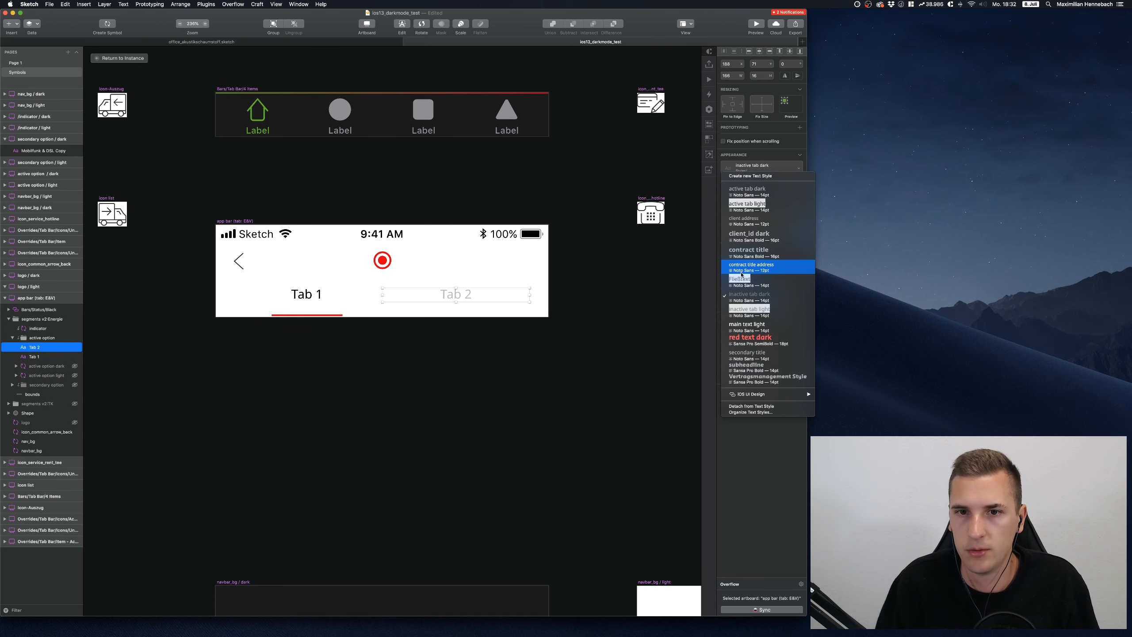
click(740, 311)
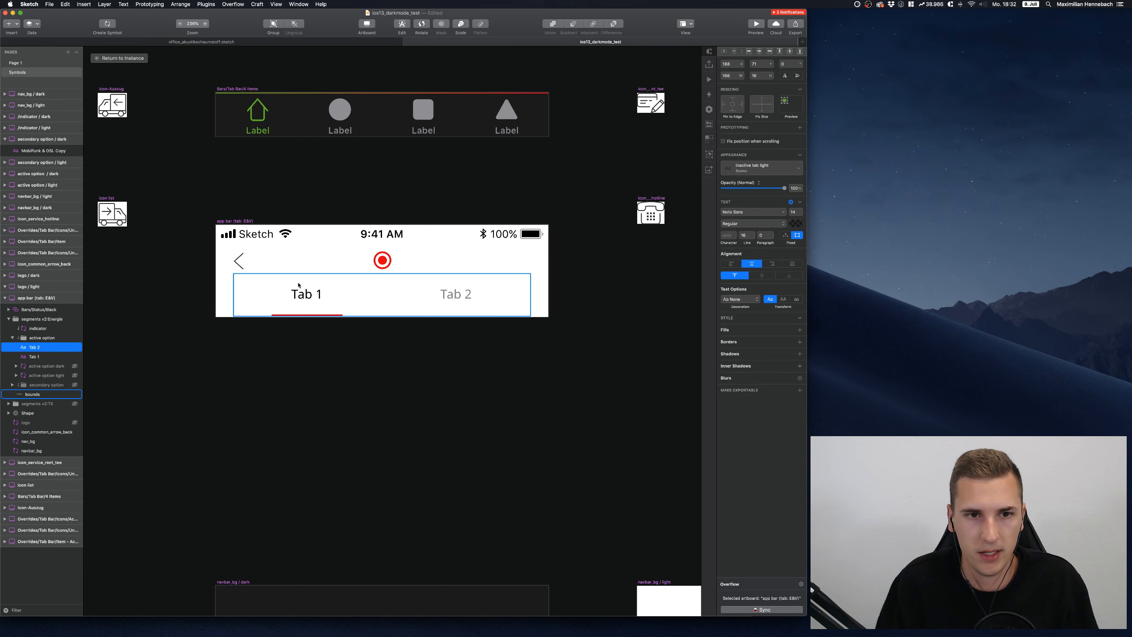
Convert the app bar's two tab labels into separate symbols named "Tab 1" and "Tab 2"
click(306, 295)
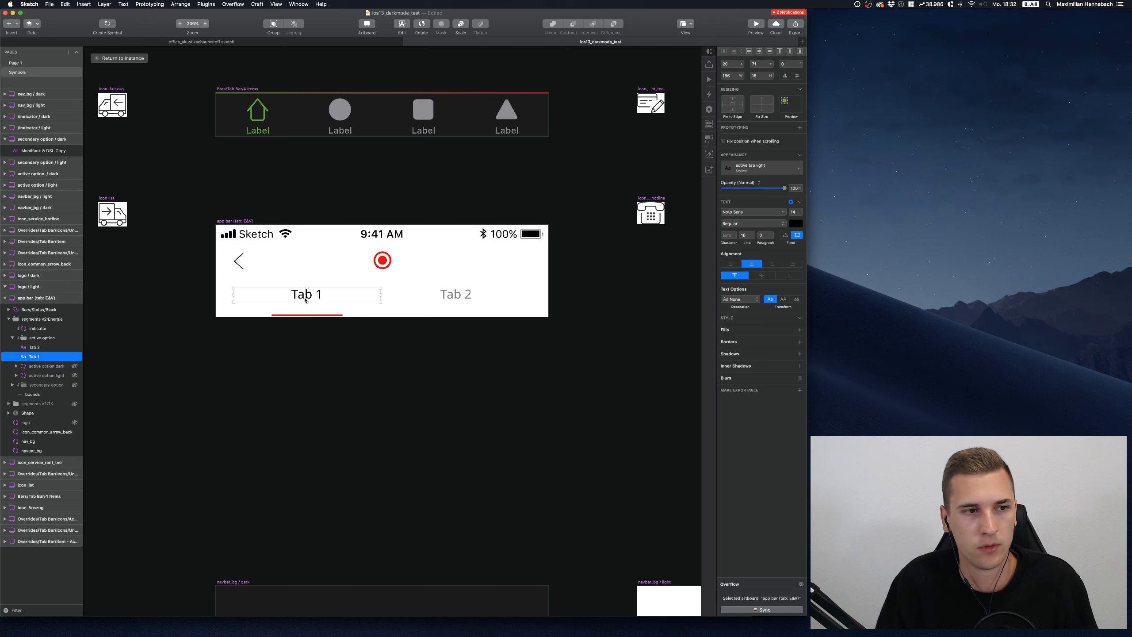
right_click(311, 298)
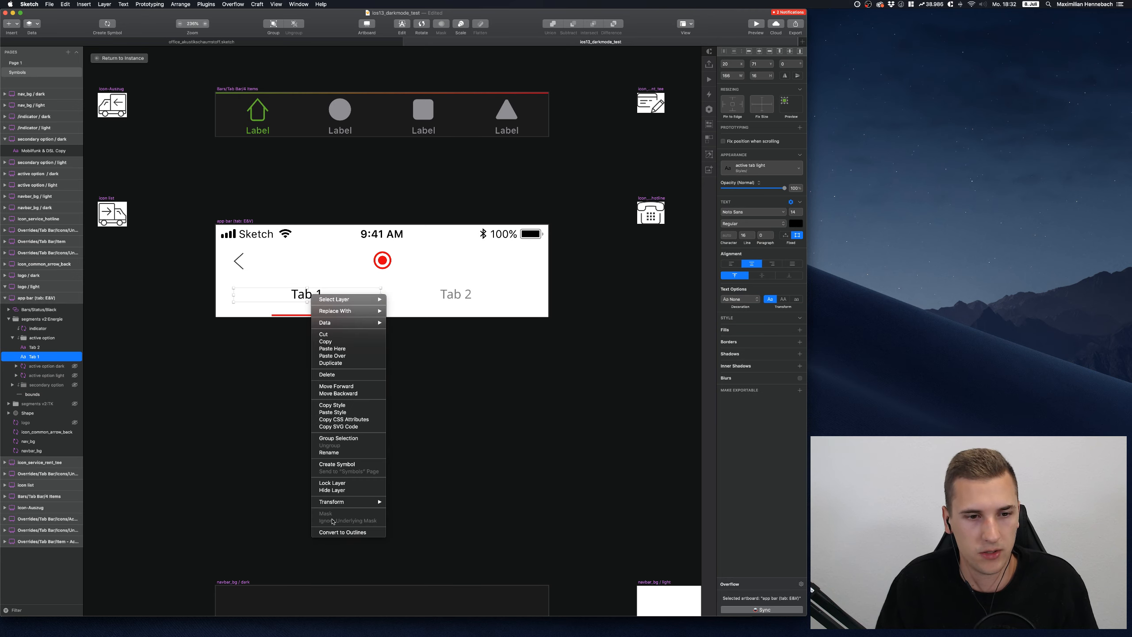
click(337, 464)
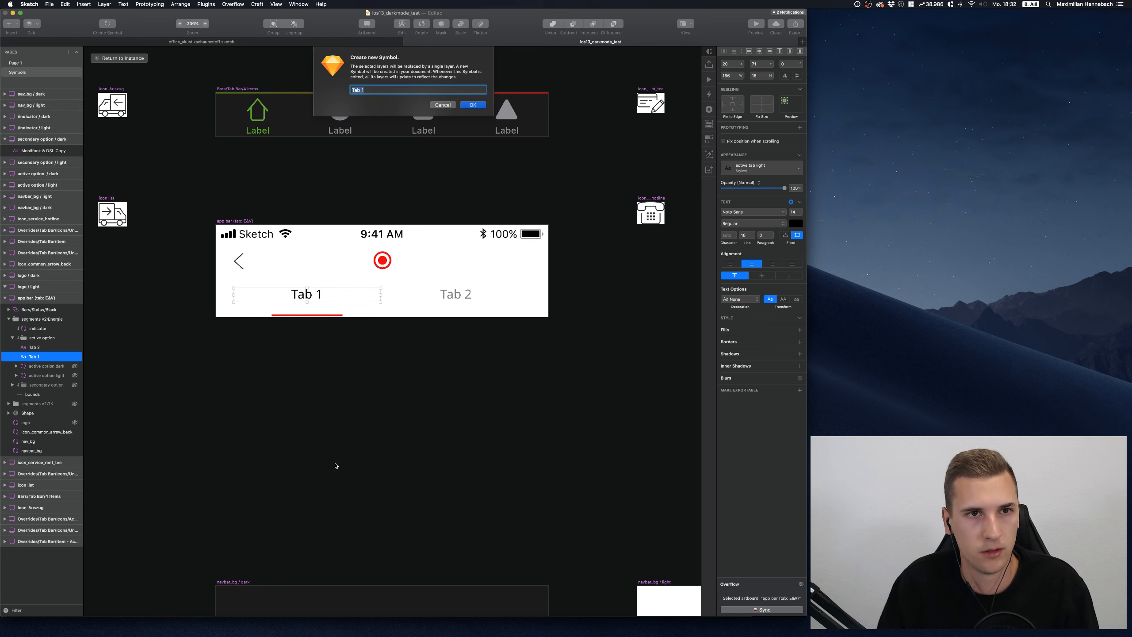
key(Return)
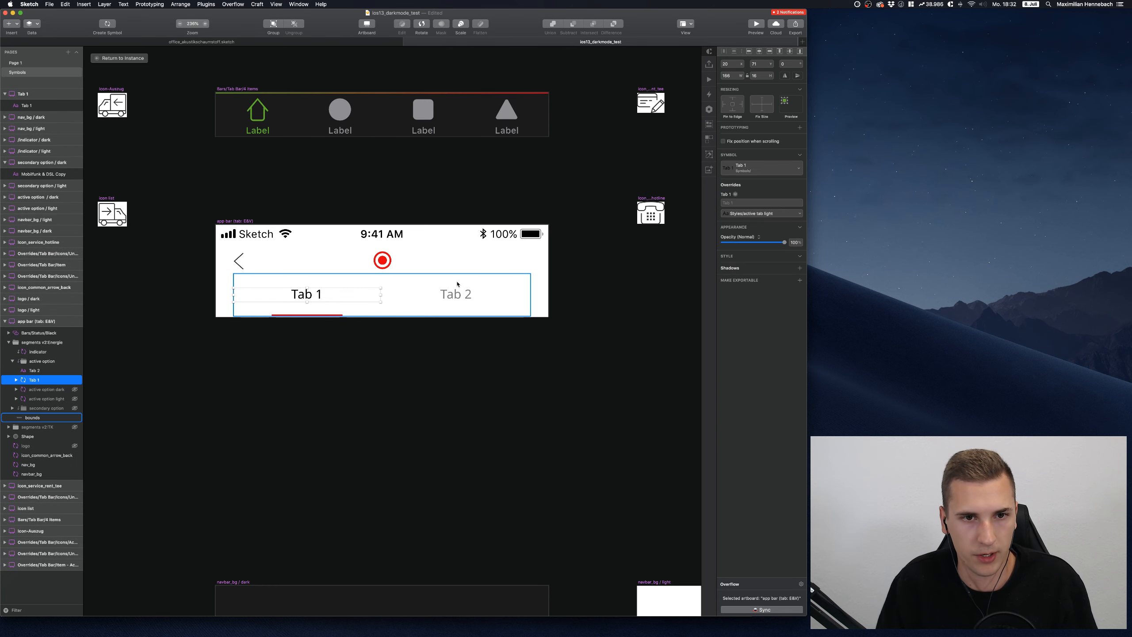
click(456, 295)
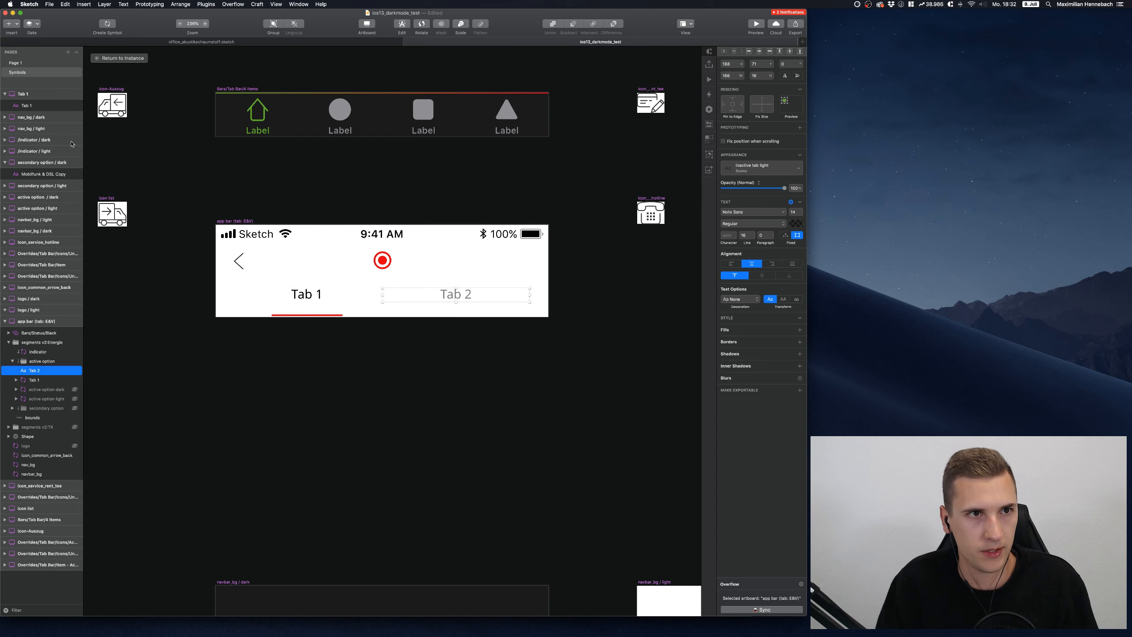
click(107, 23)
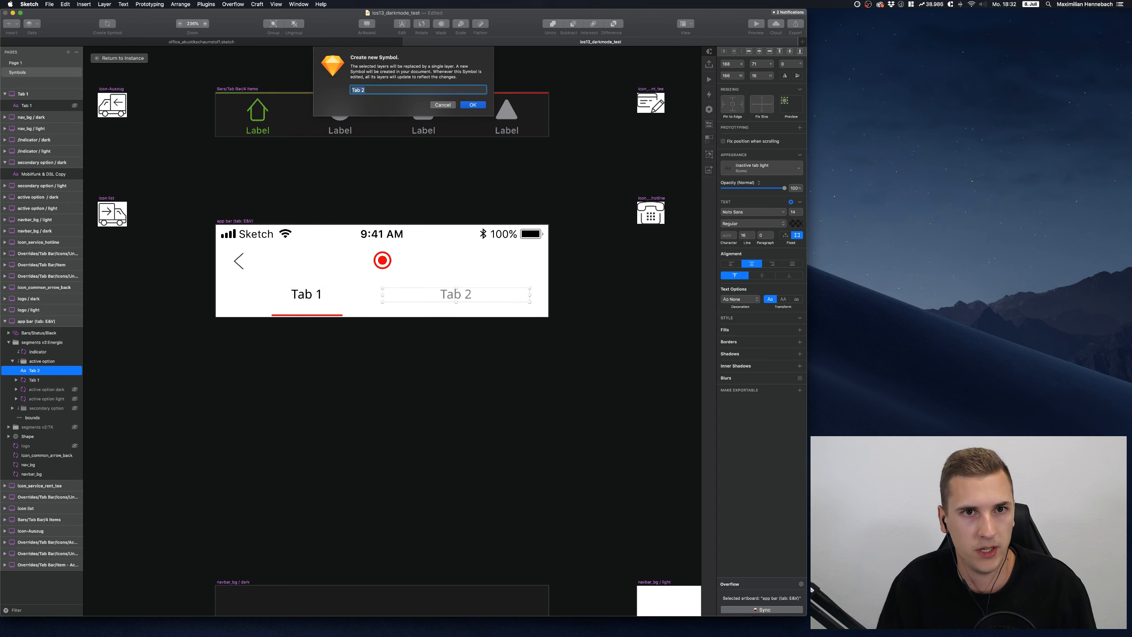
key(Return)
Rename the new Tab 1 symbol as "active tab / light"
scroll(331, 196, right, 3)
scroll(330, 196, down, 5)
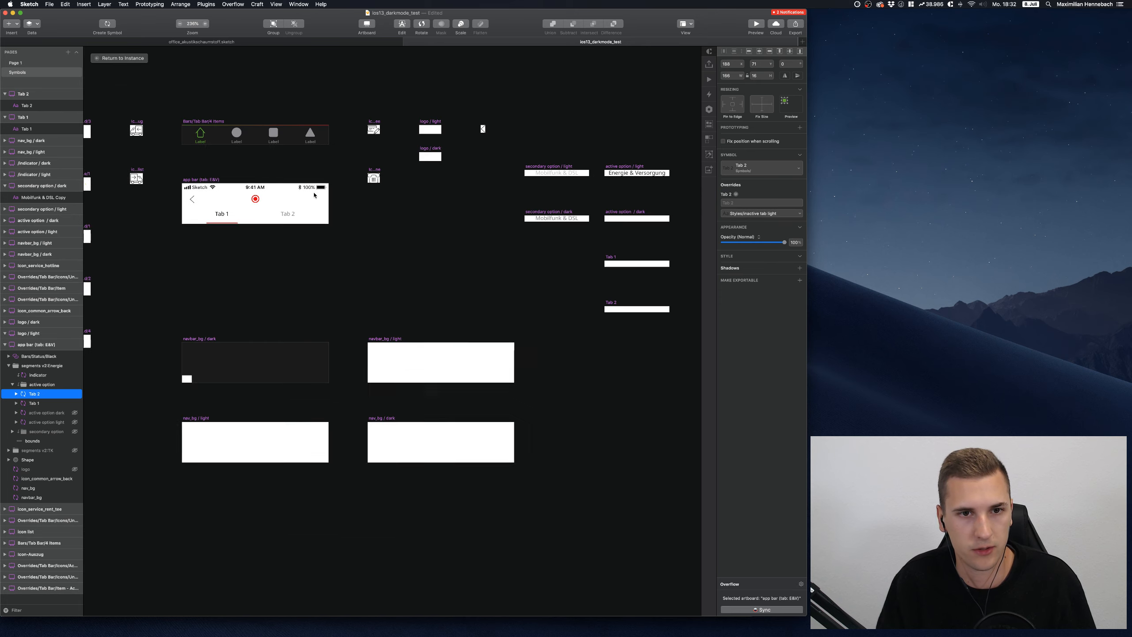
scroll(655, 269, right, 2)
scroll(656, 269, up, 5)
scroll(422, 331, left, 5)
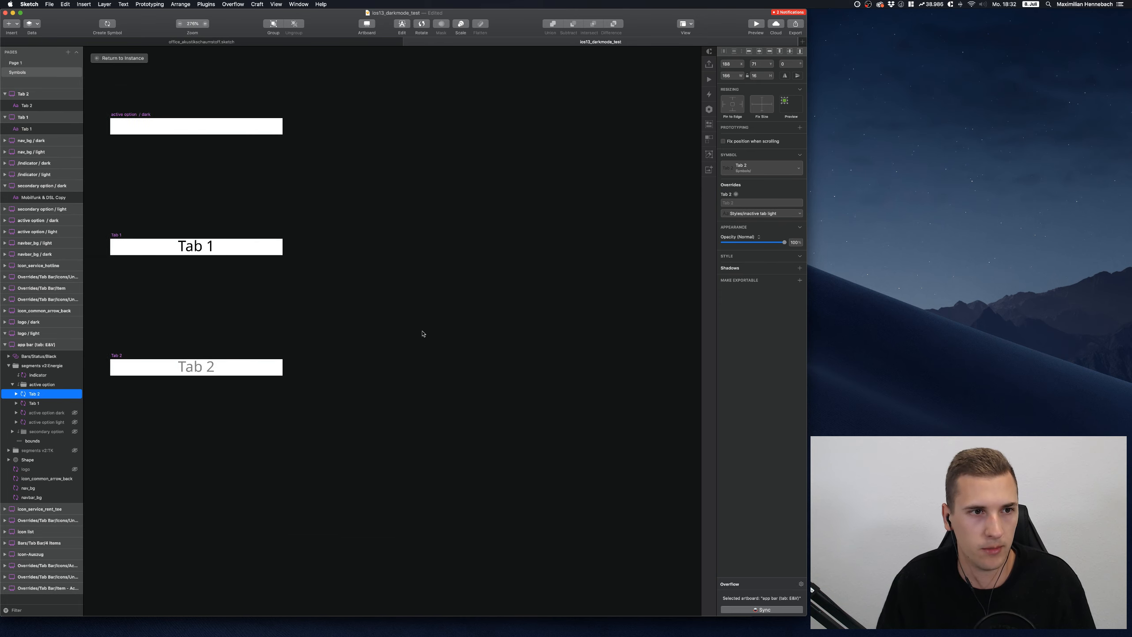
click(308, 235)
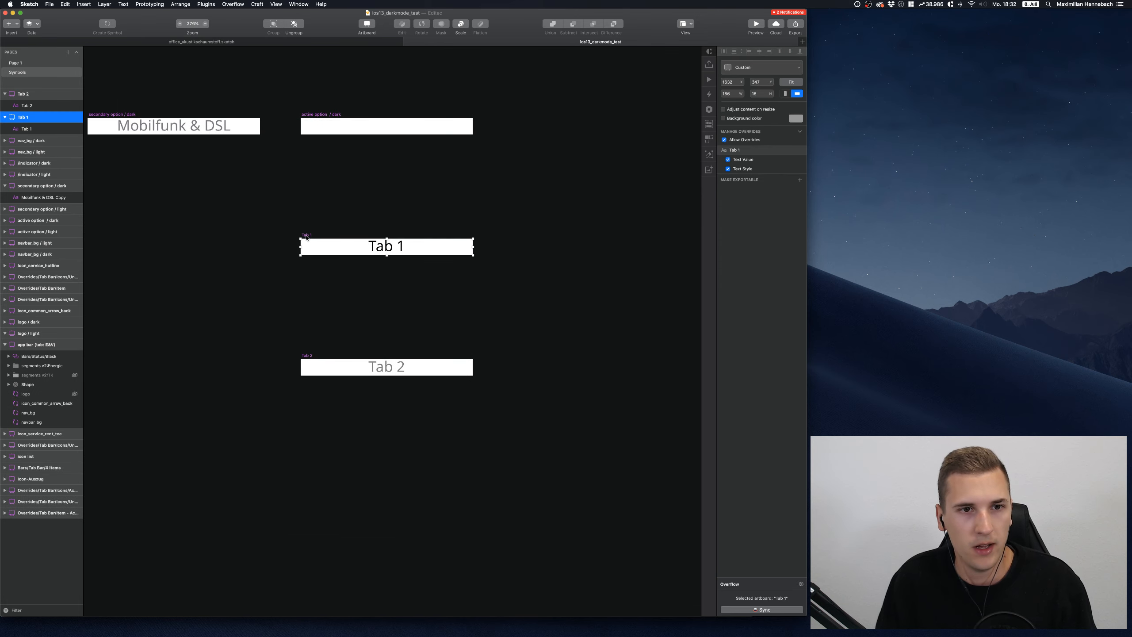
double_click(306, 236)
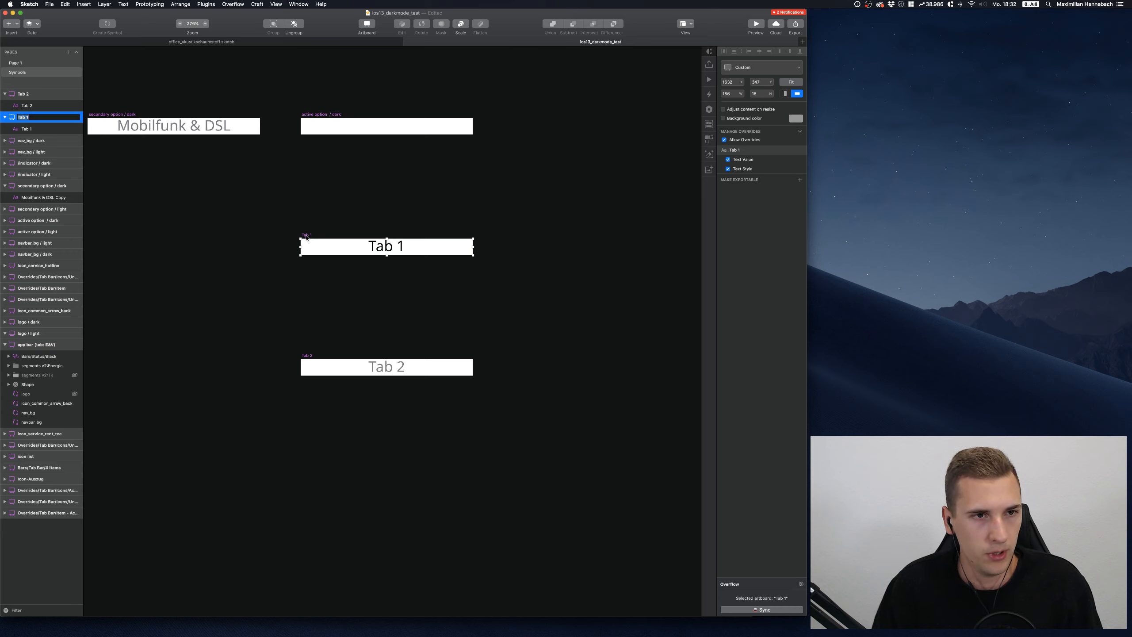
text(tab)
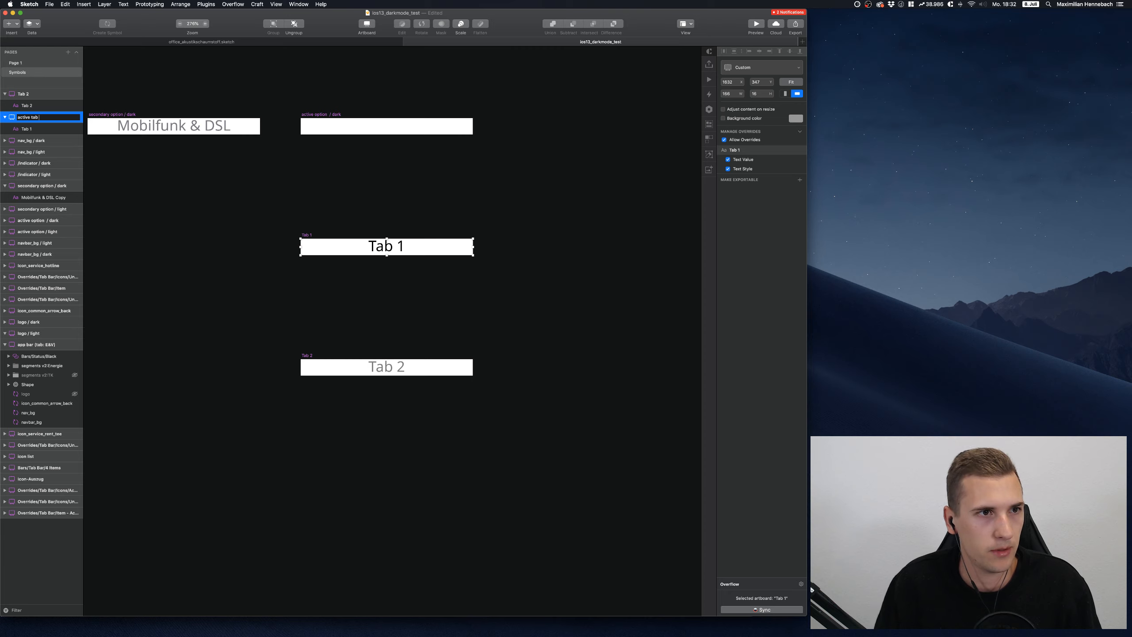
text(tive tab / light)
key(Return)
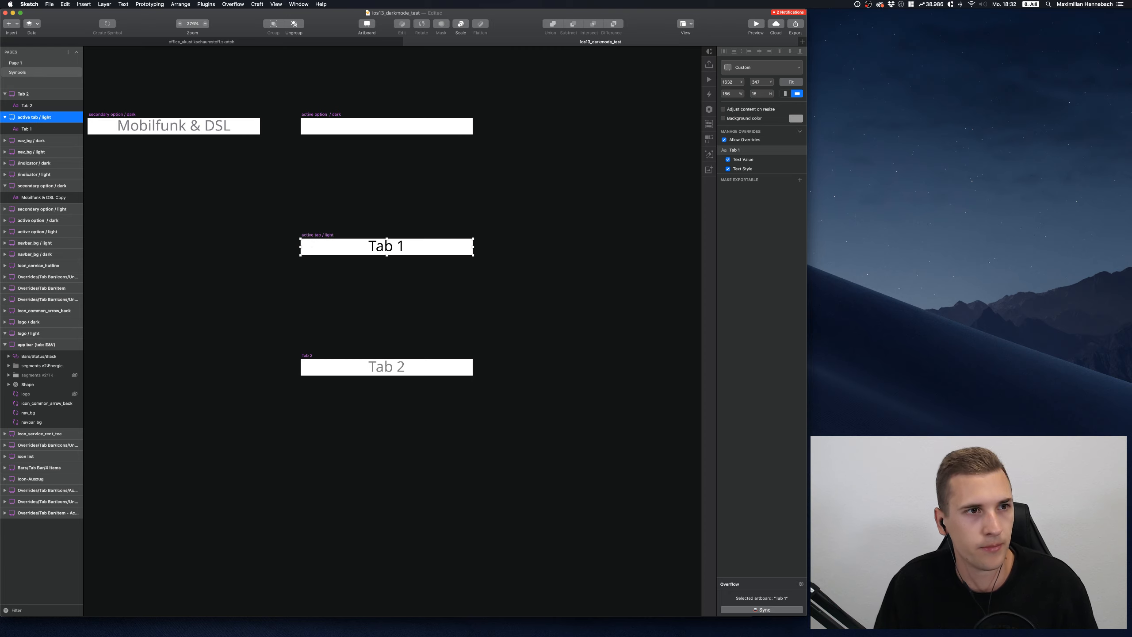
Rename the new Tab 2 symbol as "inactive tab / light"
click(310, 356)
key(super+r)
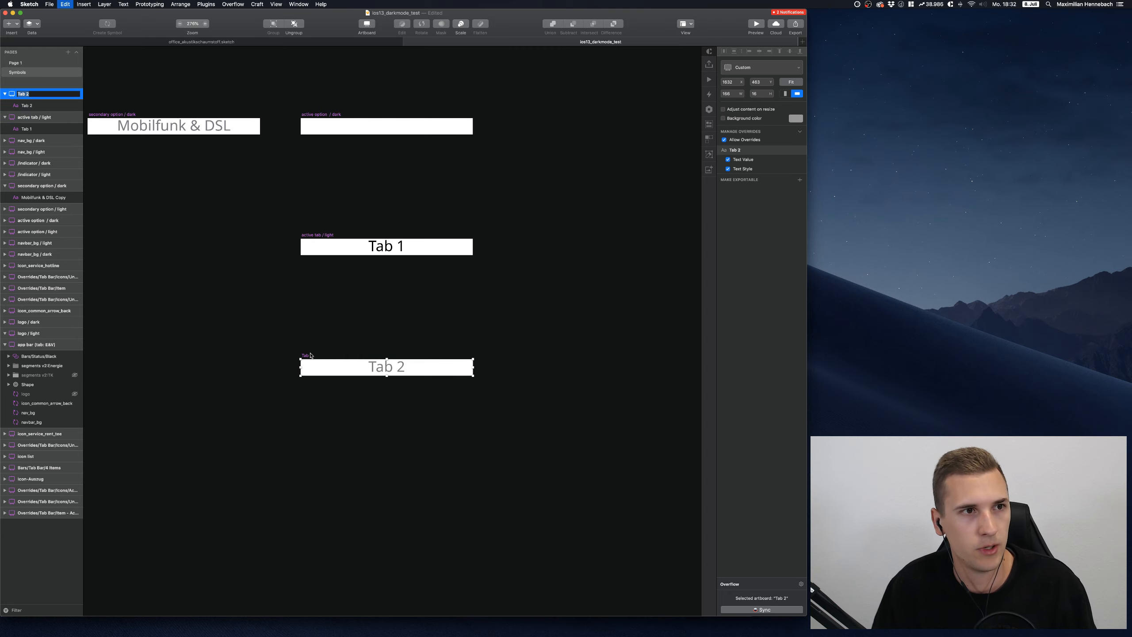
text(active t)
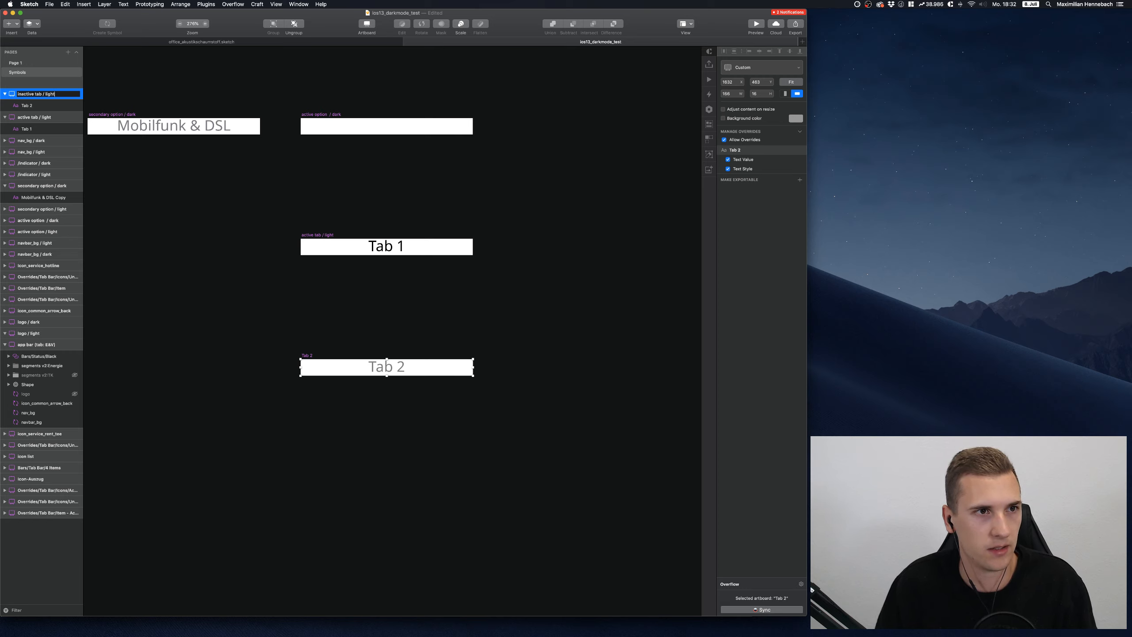
key(Return)
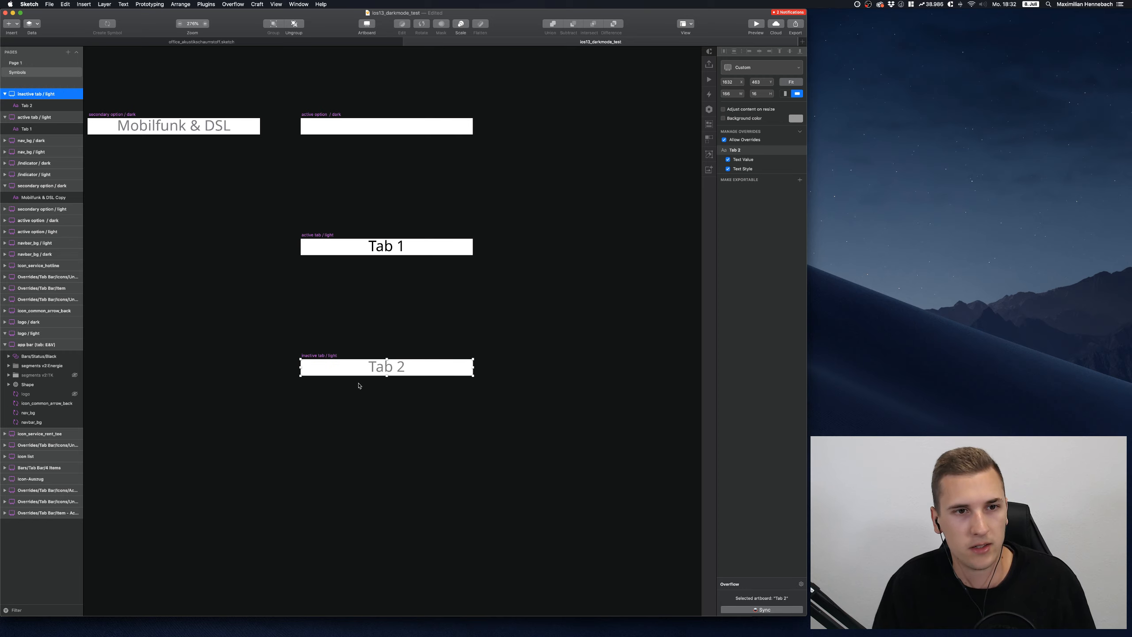
Duplicate the "active tab / light" and "inactive tab / light" symbols together
shift+click(320, 243)
key(super+d)
scroll(321, 241, left, 5)
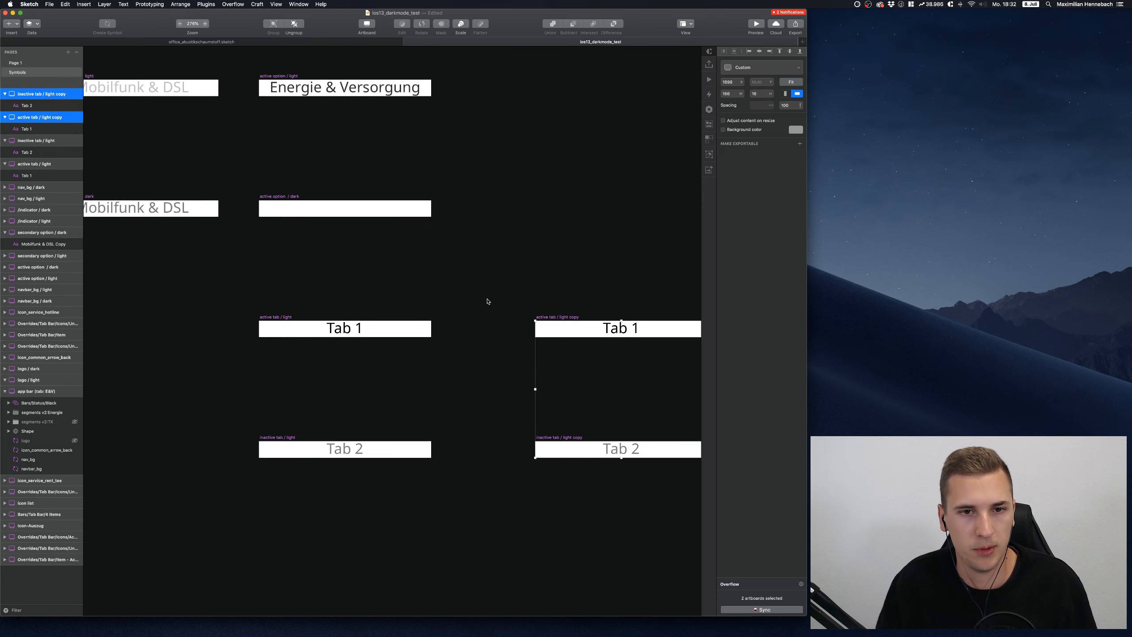
click(488, 301)
Rename the copy of the active tab symbol as "active tab / dark"
click(560, 320)
key(super+r)
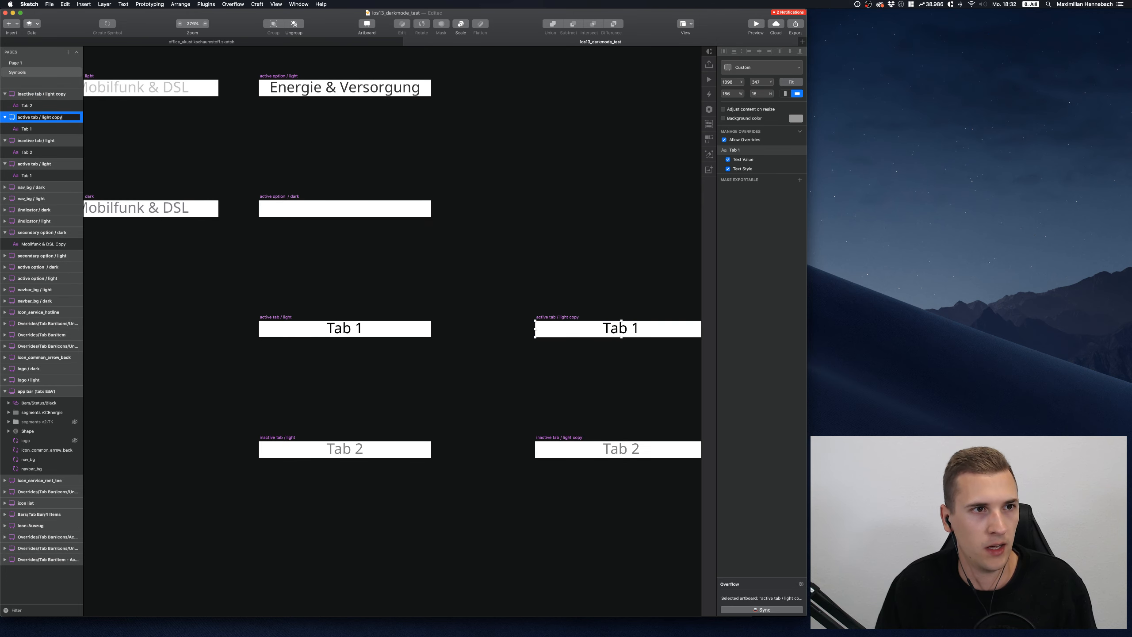
text(dark)
key(Return)
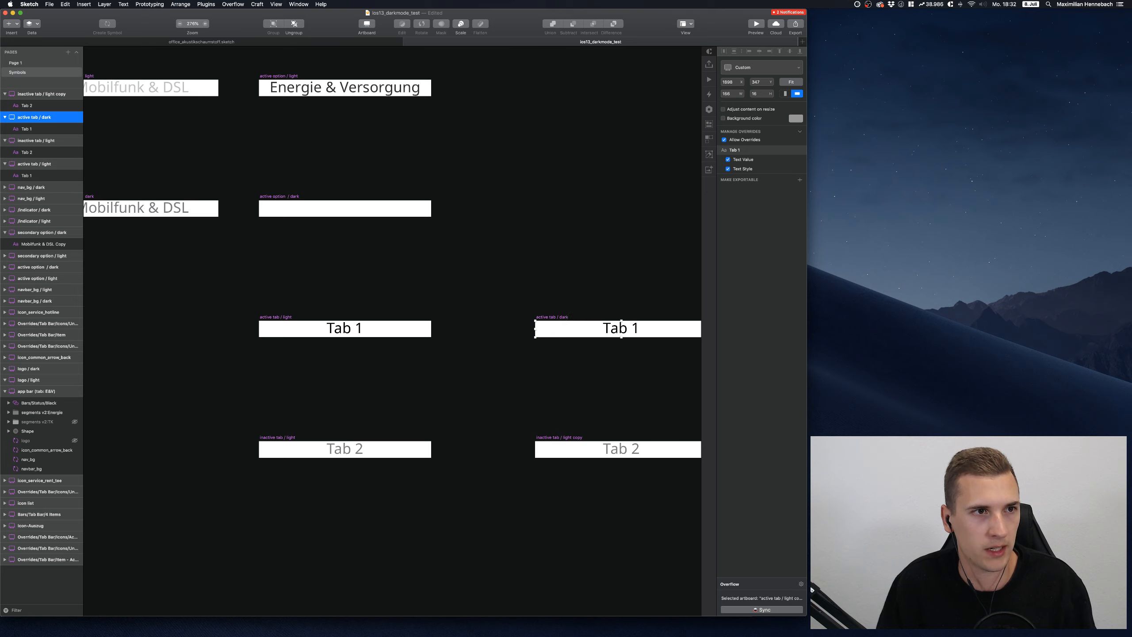
Rename the copy of the inactive tab symbol as "inactive tab / dark"
click(560, 437)
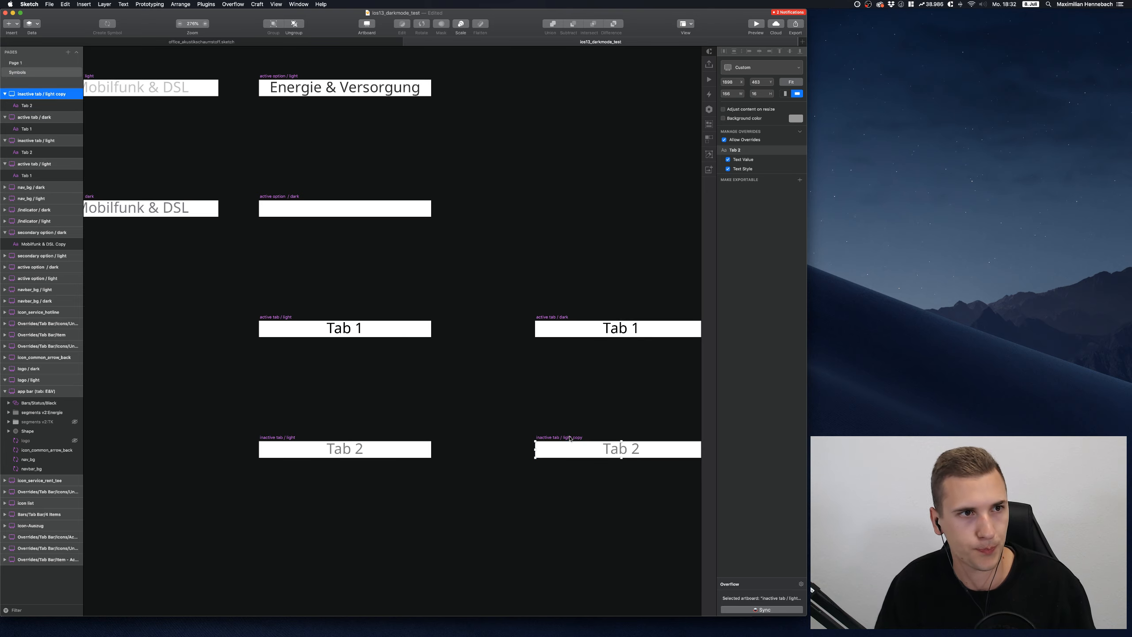
key(super+r)
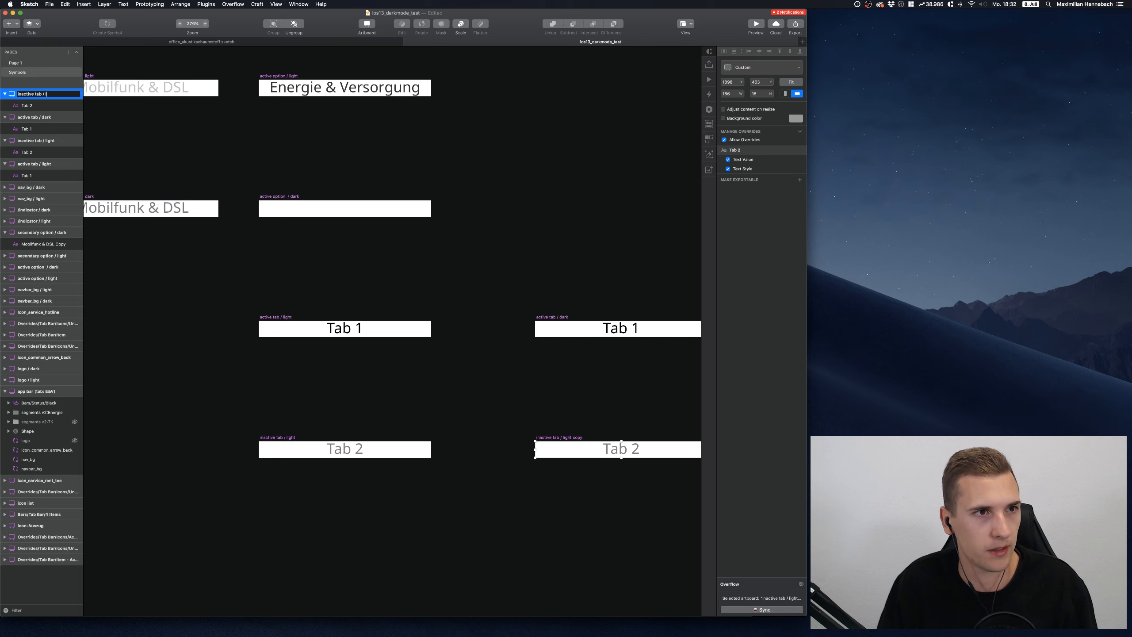
text(dark)
key(Return)
Apply the "active tab dark" text style to the Tab 1 label inside the "active tab / dark" symbol
scroll(499, 413, right, 2)
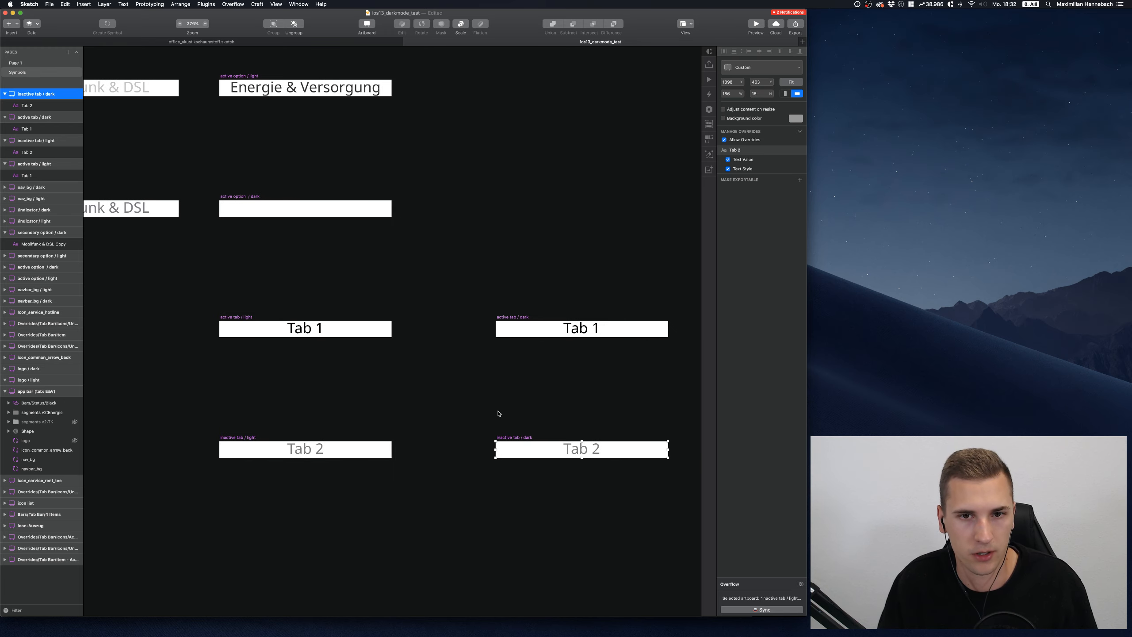
click(591, 332)
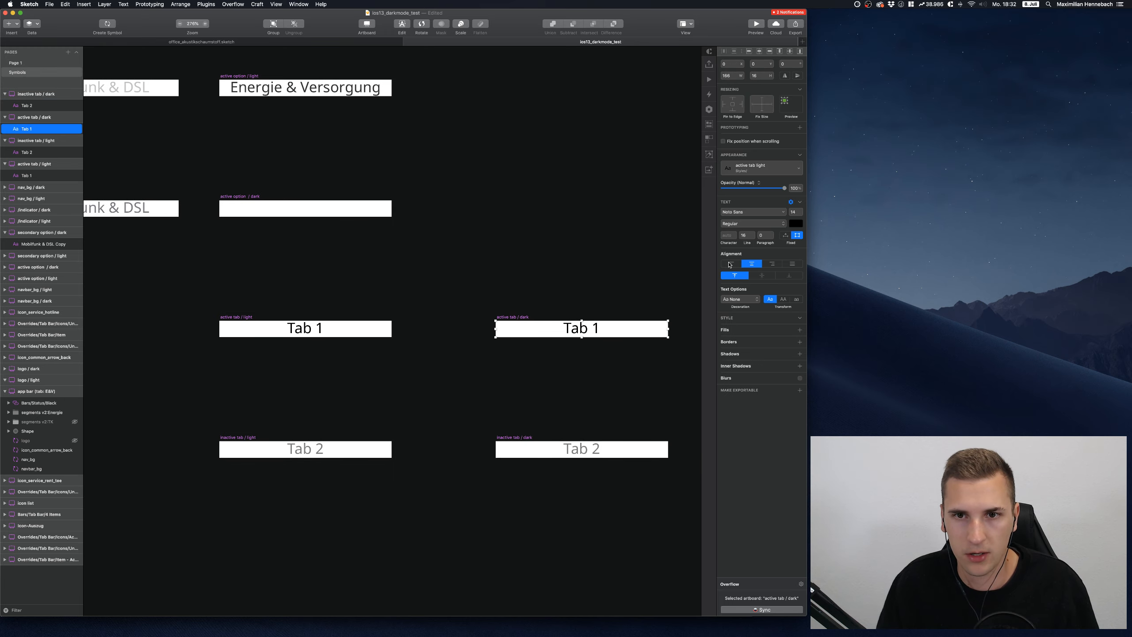
click(744, 169)
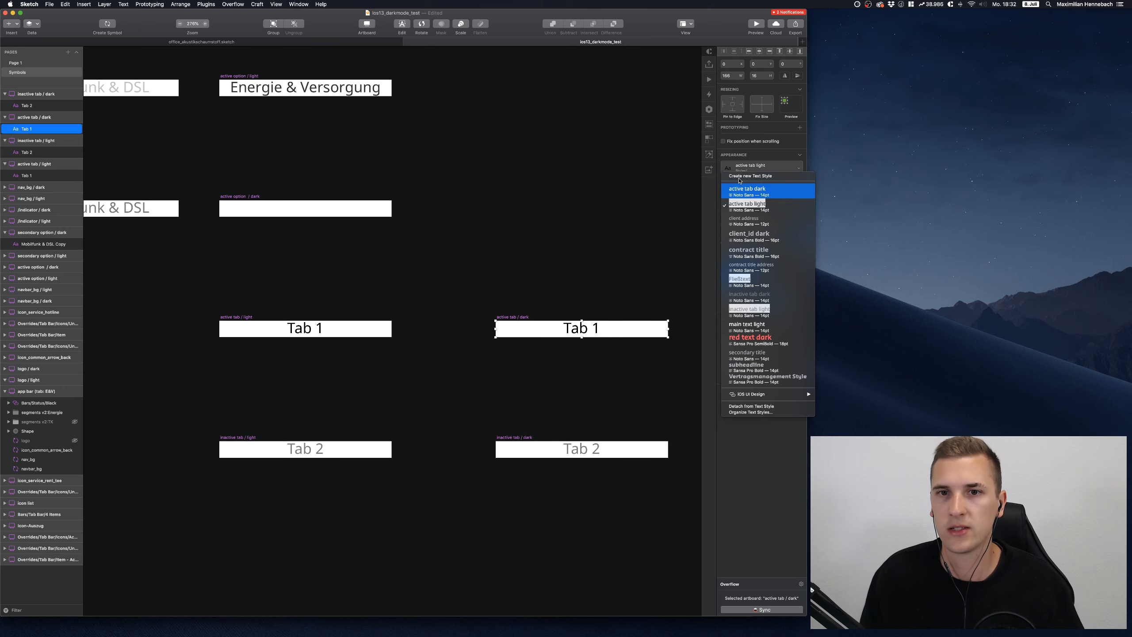
click(741, 194)
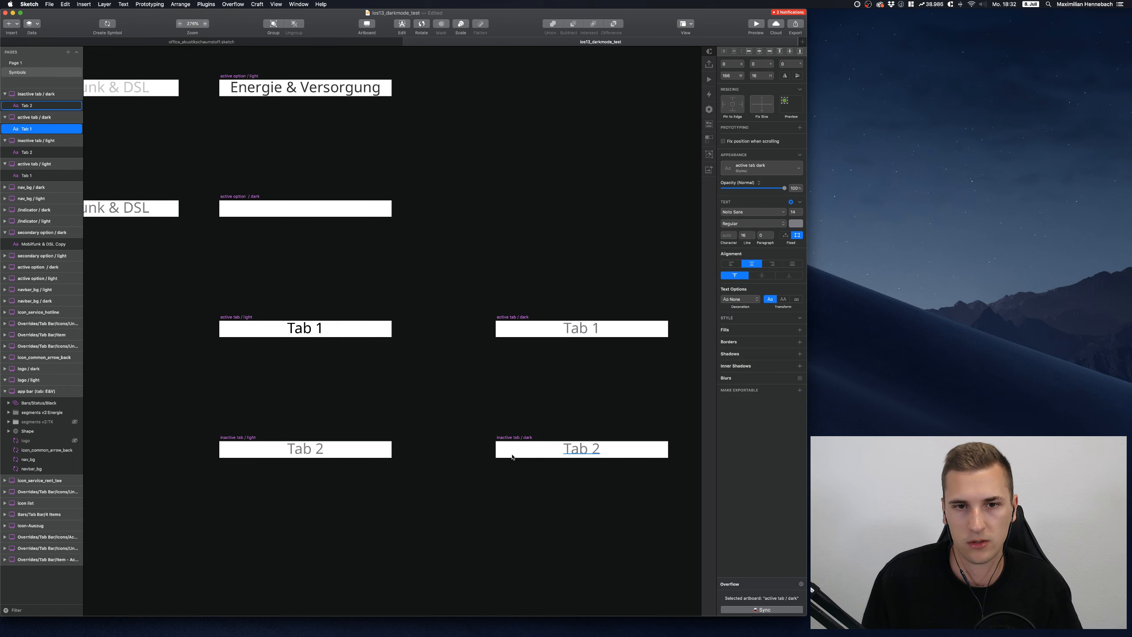
Apply the "inactive tab dark" text style to the Tab 2 label inside the "inactive tab / dark" symbol
click(587, 450)
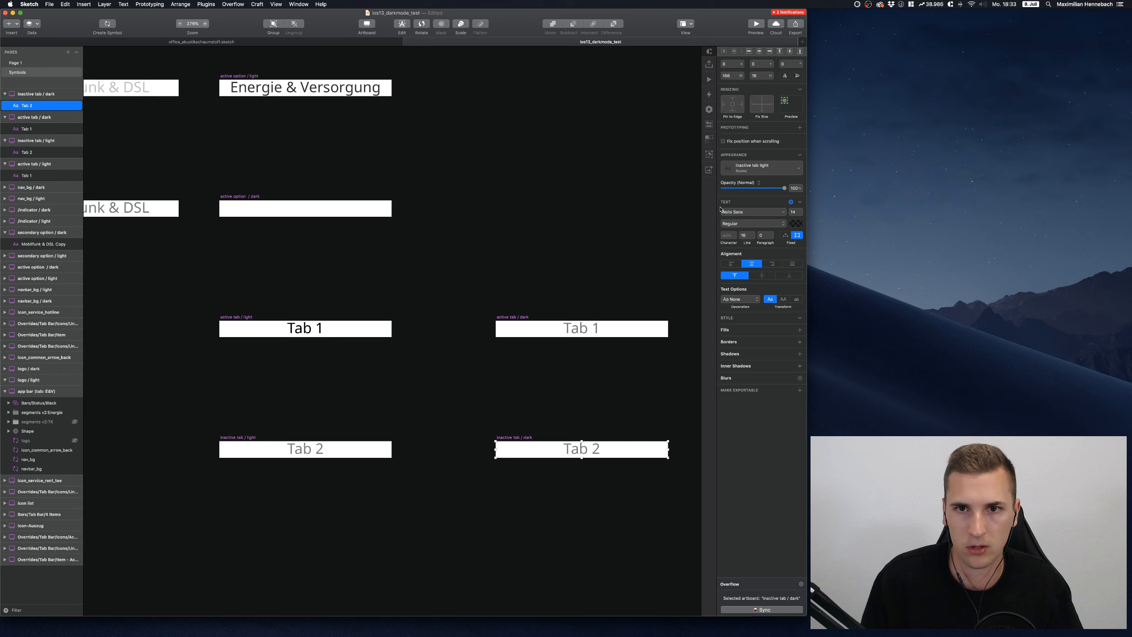
click(743, 174)
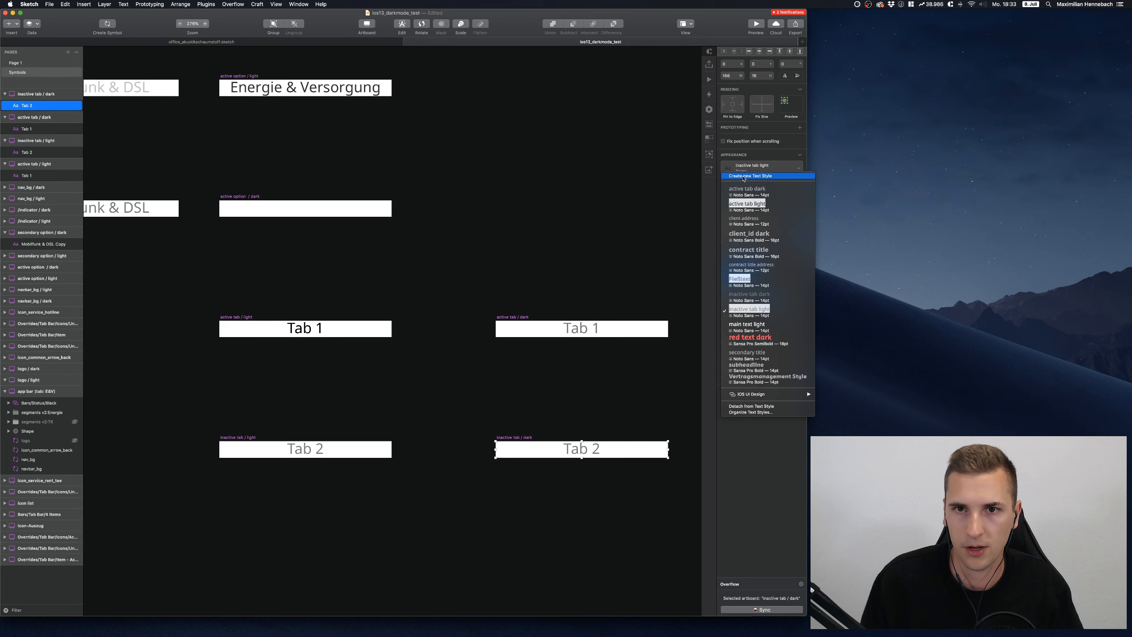
click(749, 294)
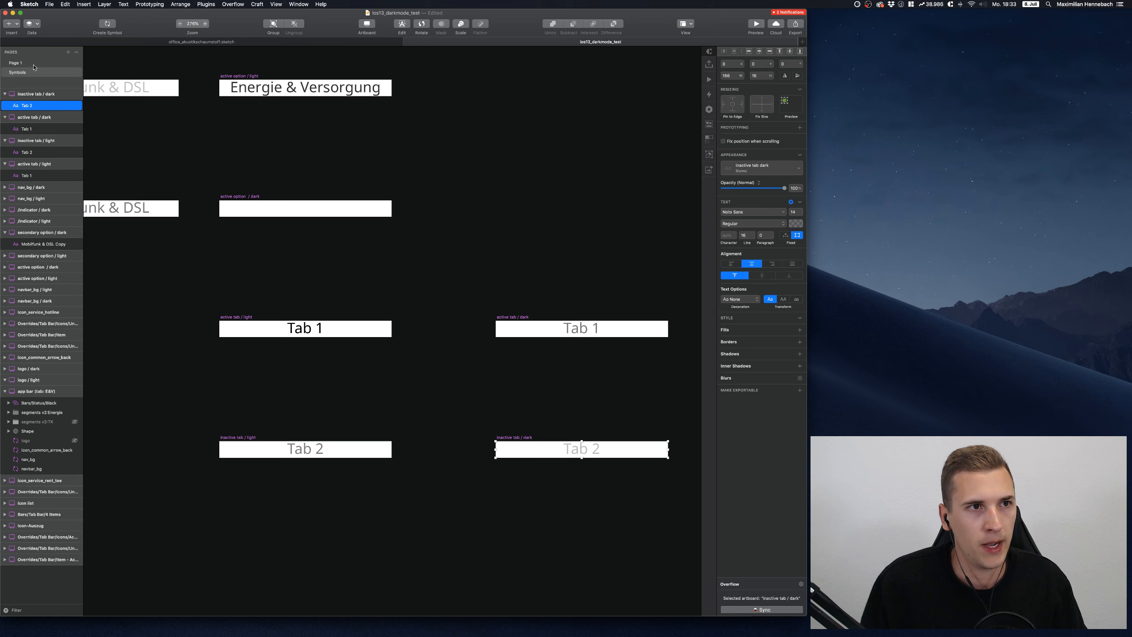
On Page 1, override the Tab 1 symbol of the Service Center NEW v2 Copy app bar with "active tab / dark"
click(34, 66)
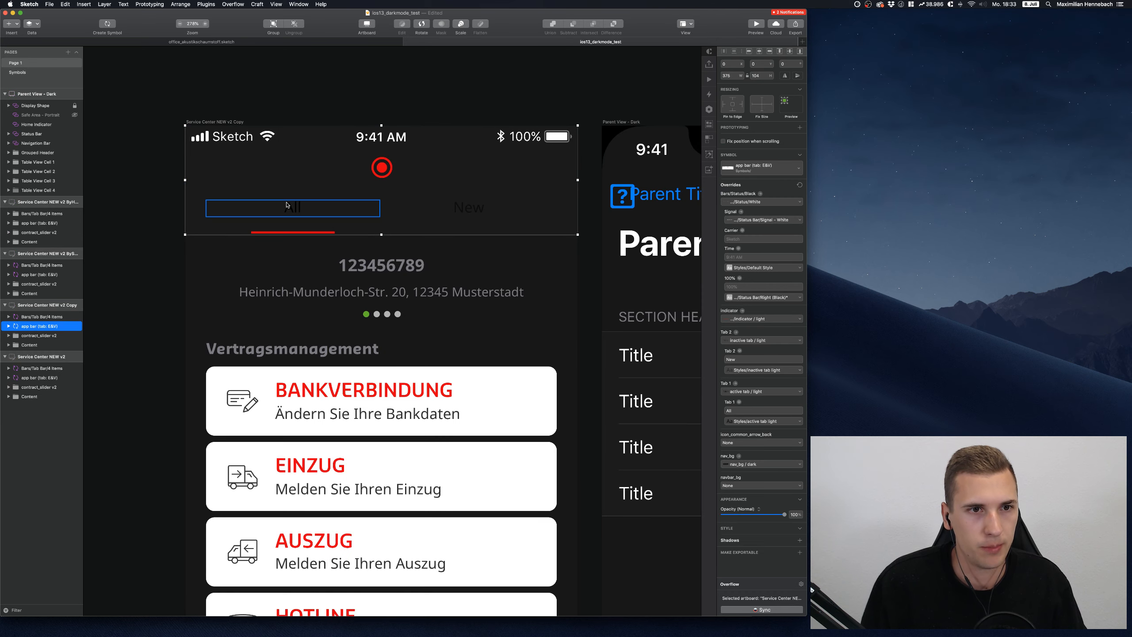
double_click(292, 208)
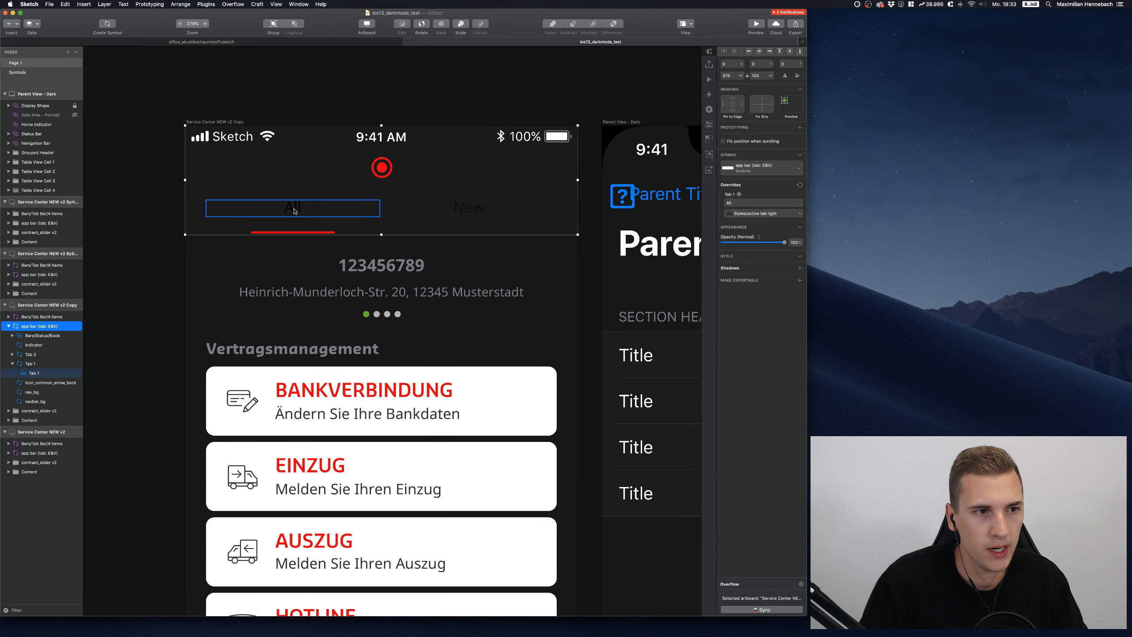
click(140, 111)
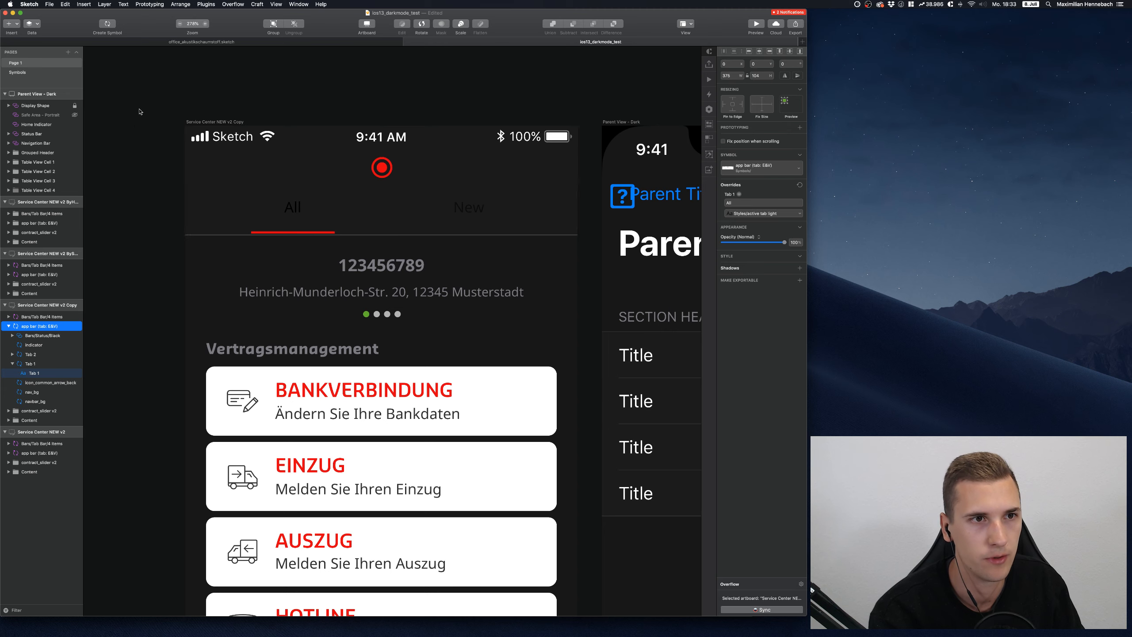
click(250, 170)
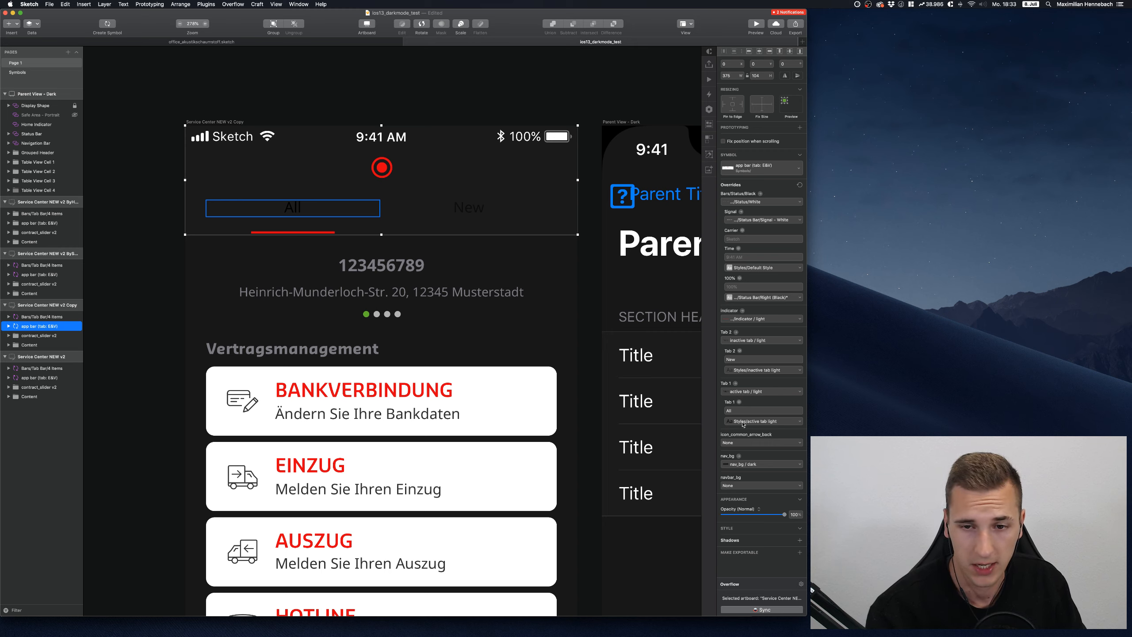
click(743, 422)
click(749, 423)
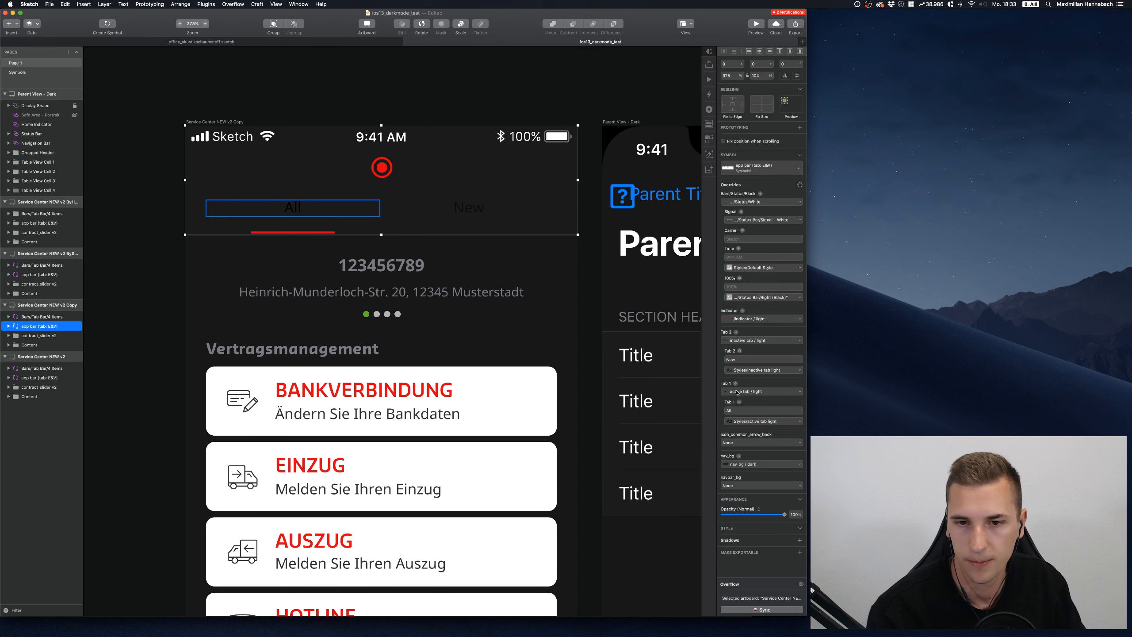
click(737, 391)
mouse_move(750, 438)
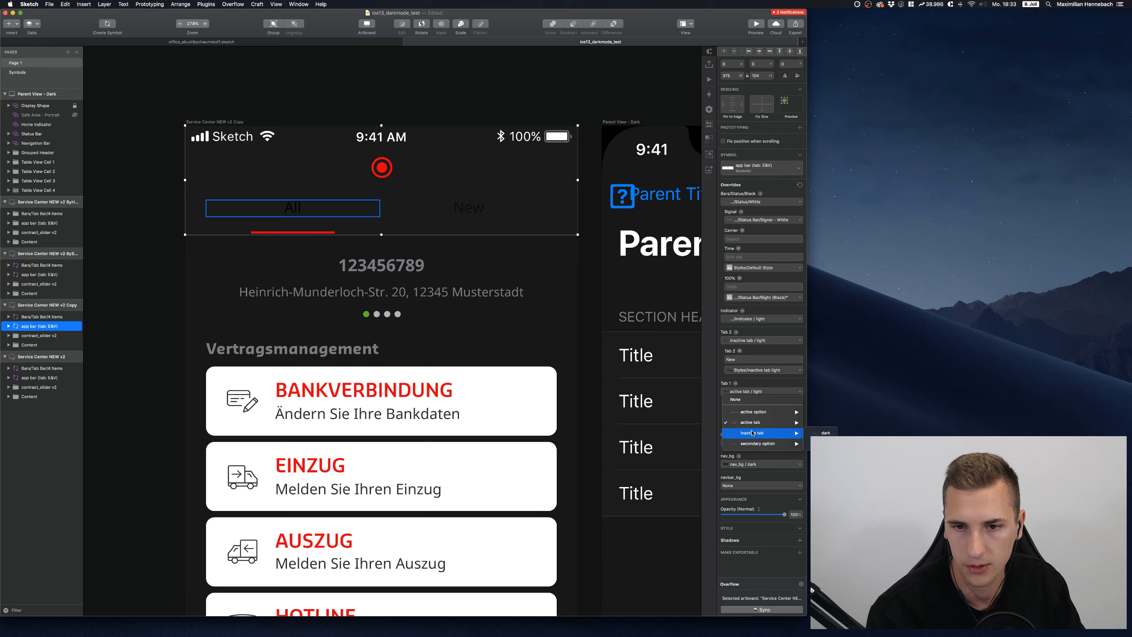
click(747, 392)
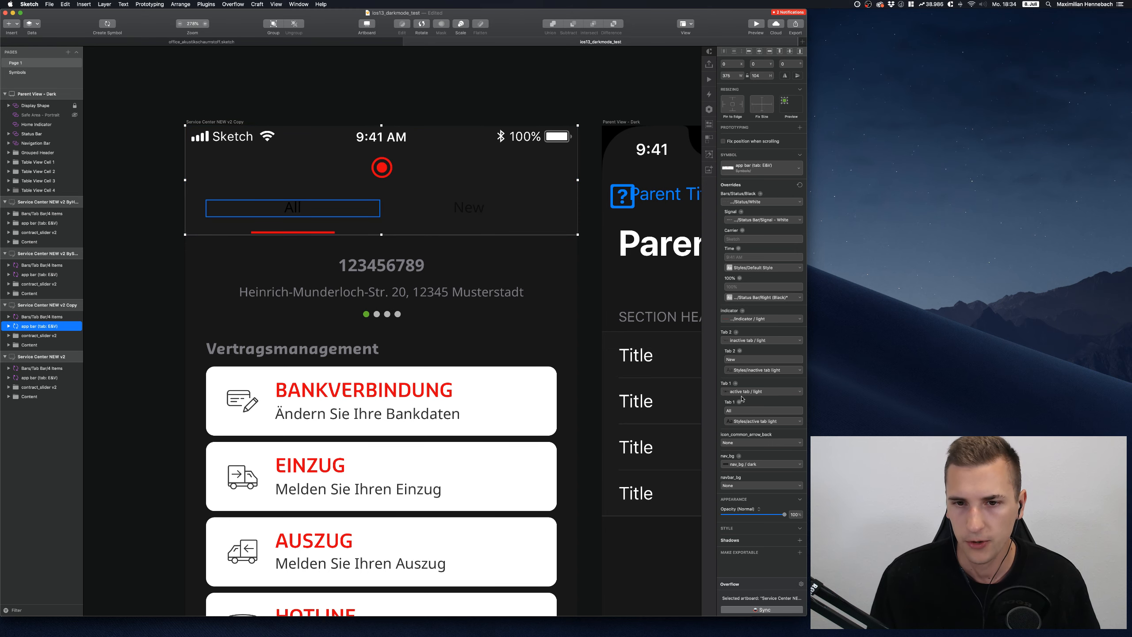
click(755, 396)
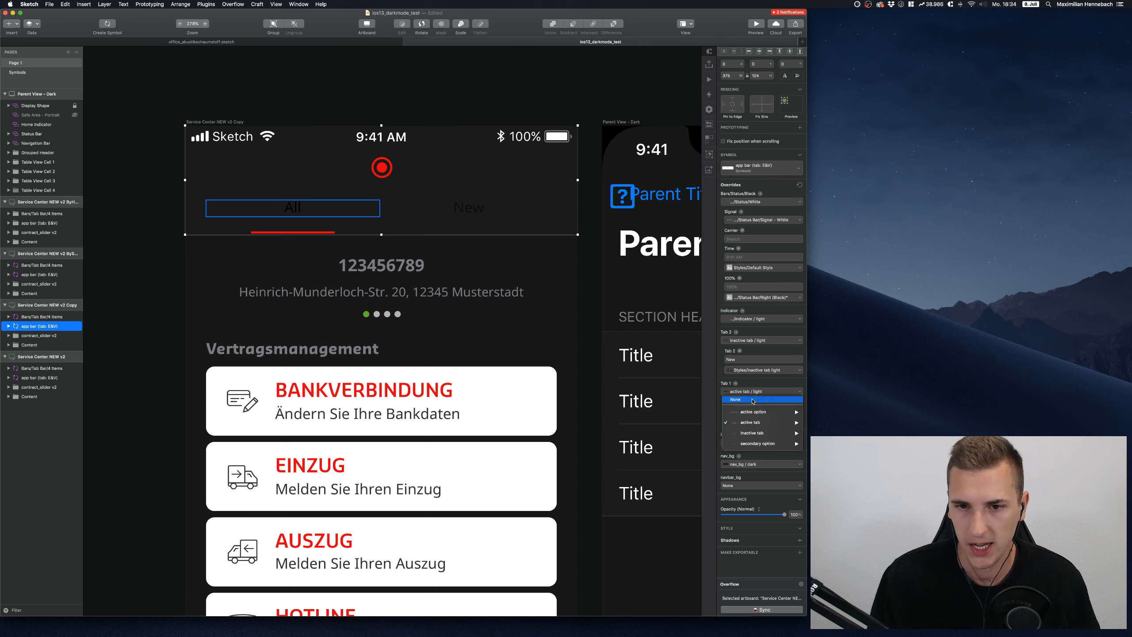
mouse_move(784, 422)
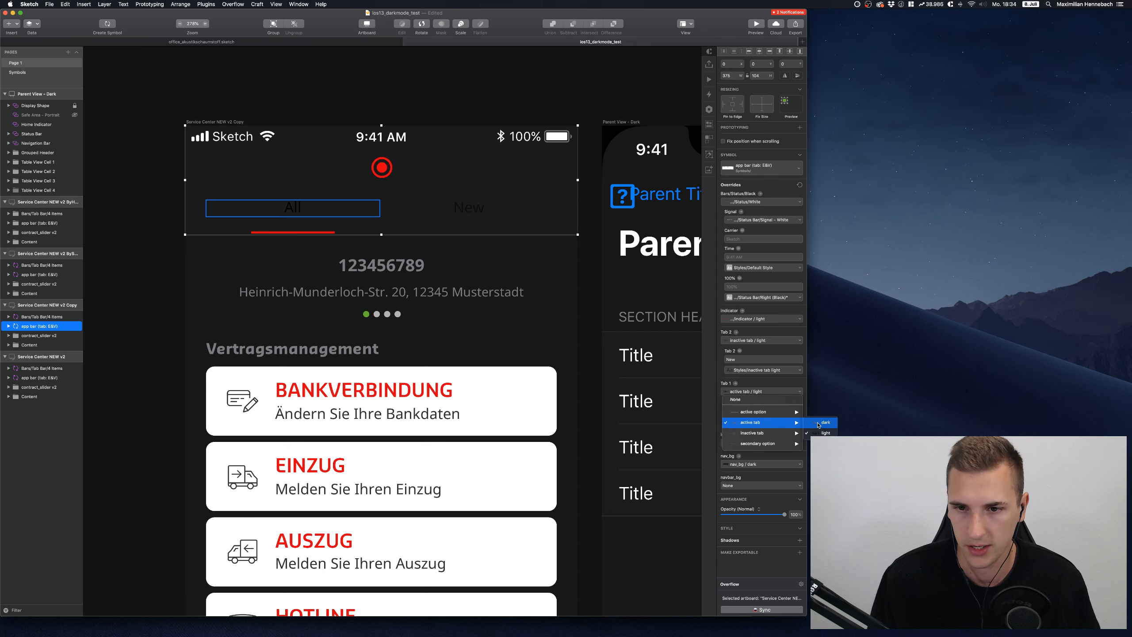
click(818, 424)
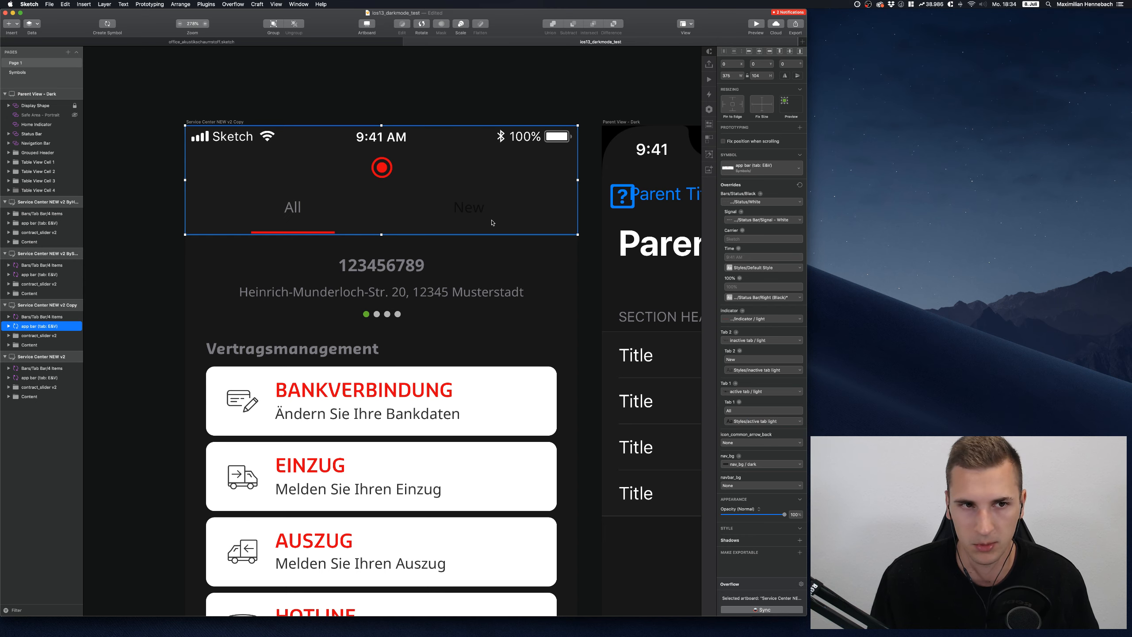
Override the Tab 2 symbol of the same app bar instance with "active tab / dark"
double_click(442, 206)
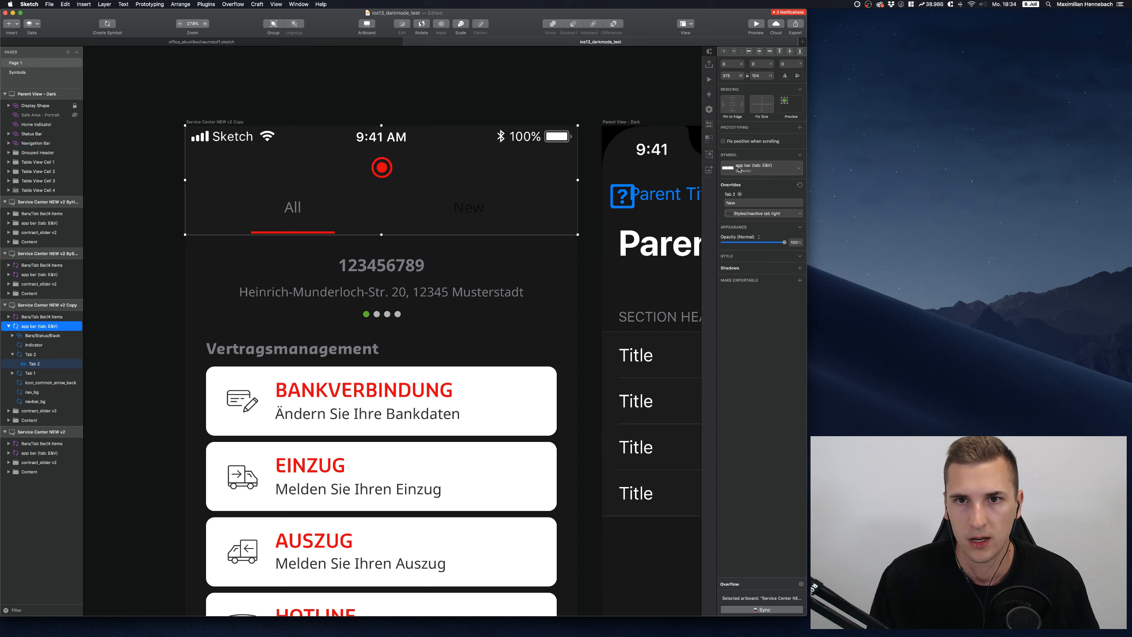
click(403, 165)
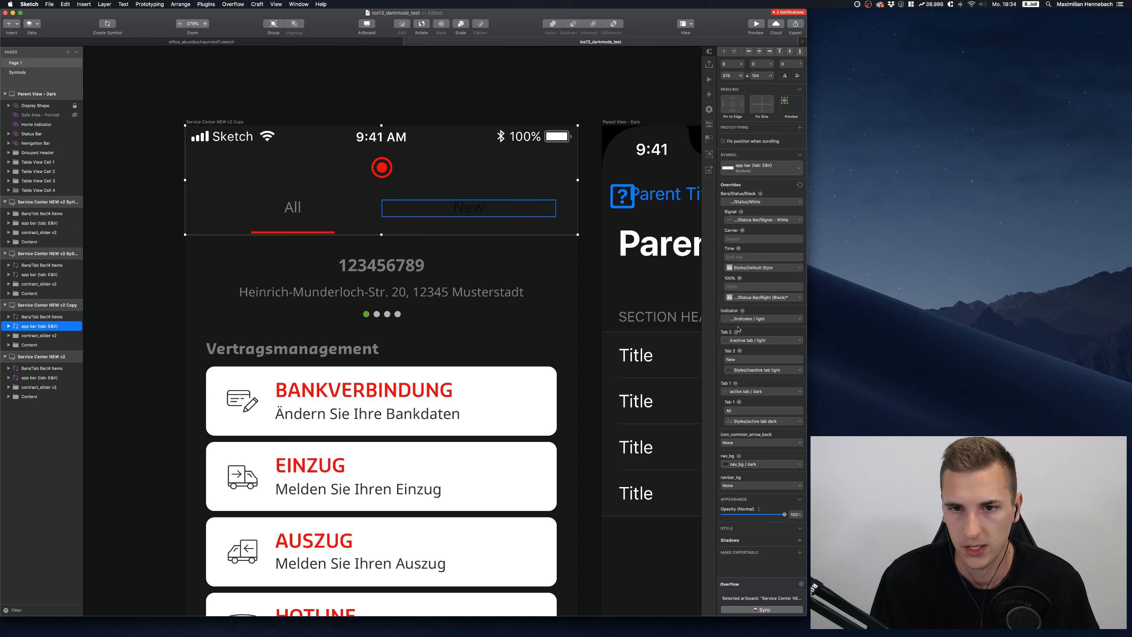
click(743, 340)
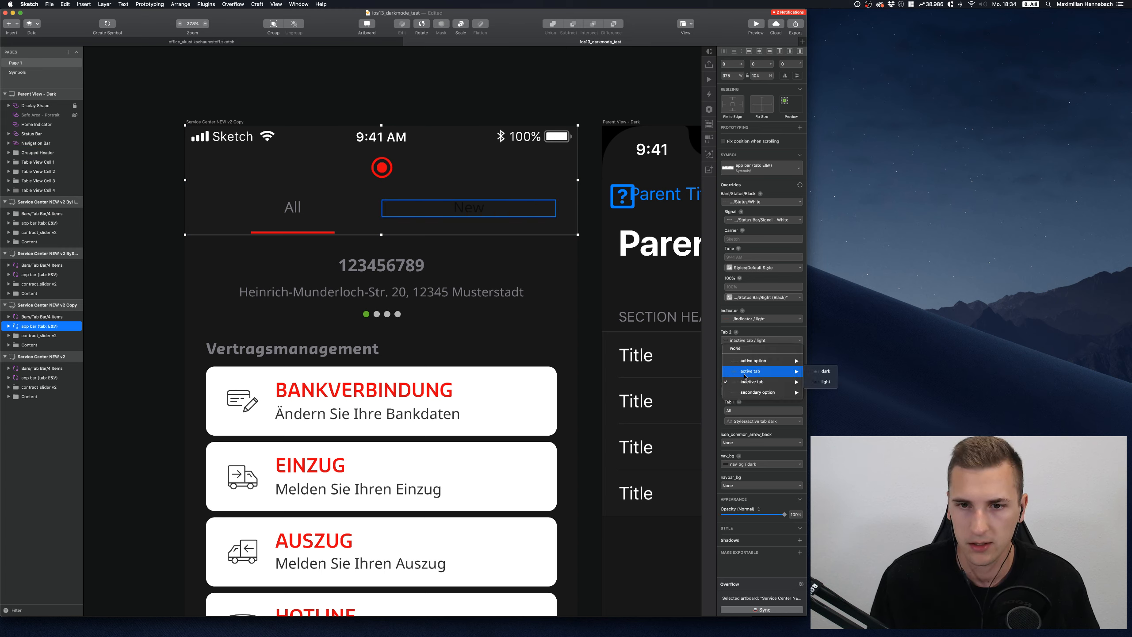
mouse_move(744, 381)
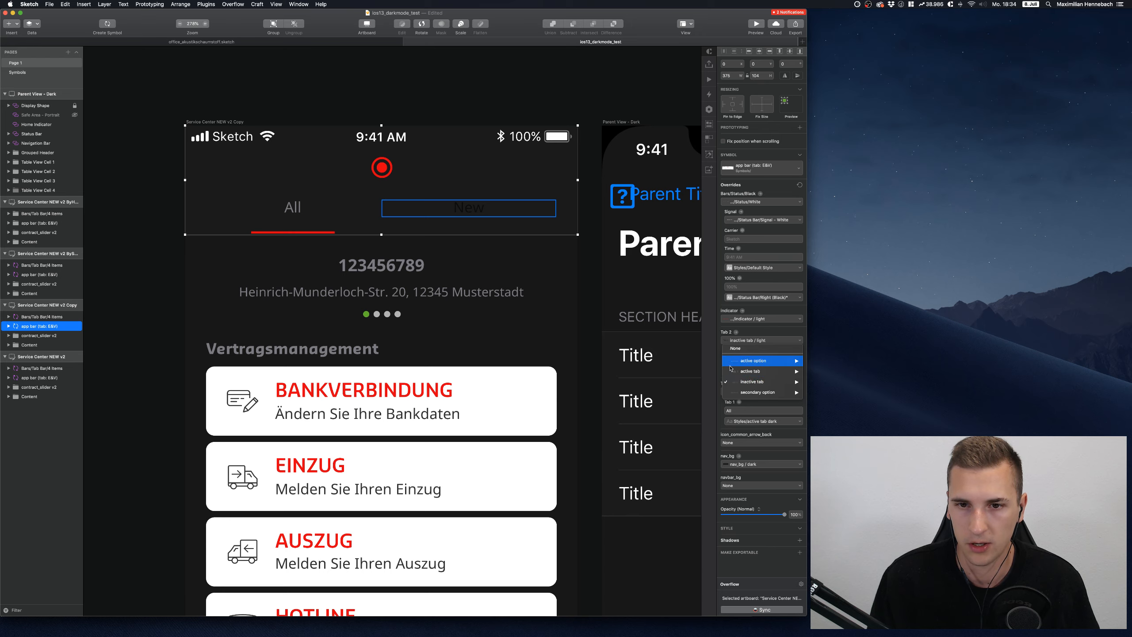
mouse_move(780, 371)
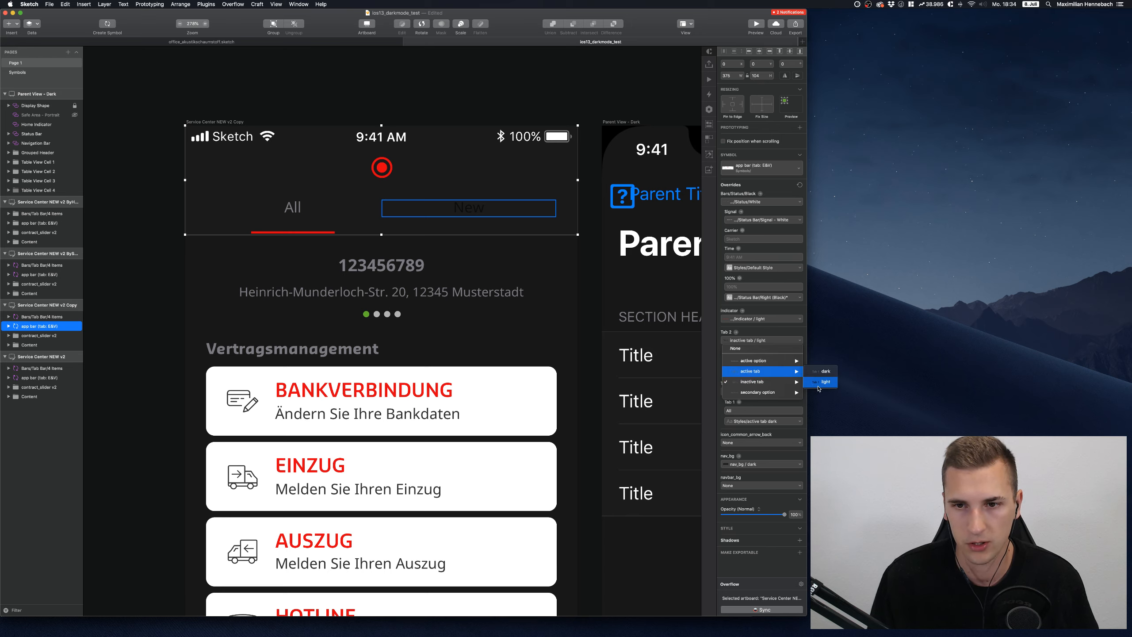
click(820, 372)
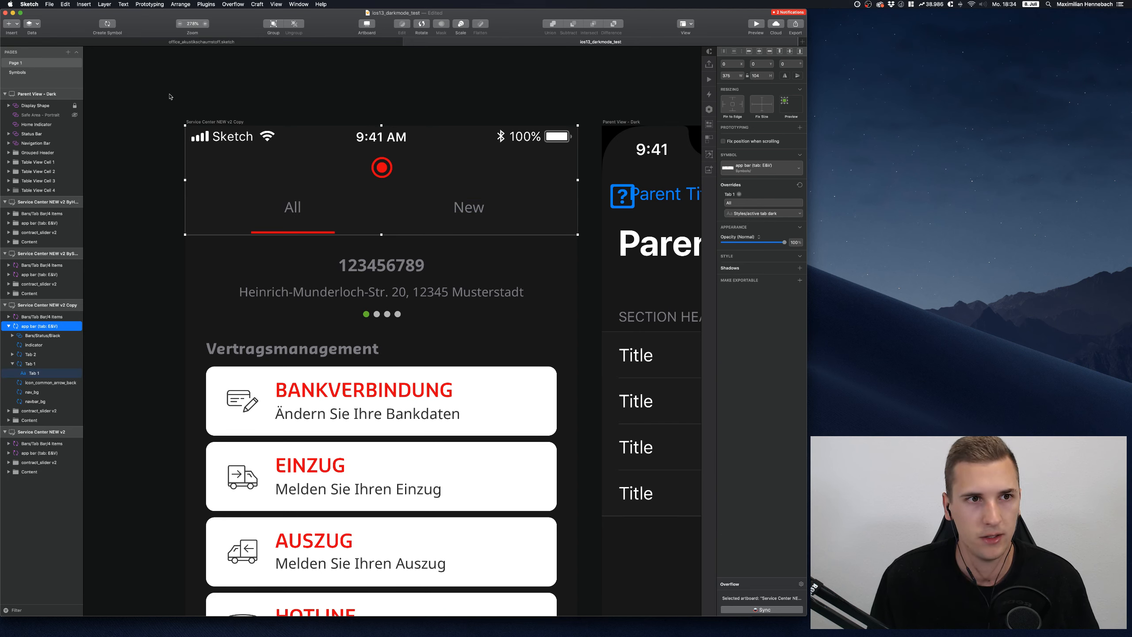
Override the Tab 1 symbol of the app bar instance with "inactive tab / dark"
click(169, 93)
click(263, 194)
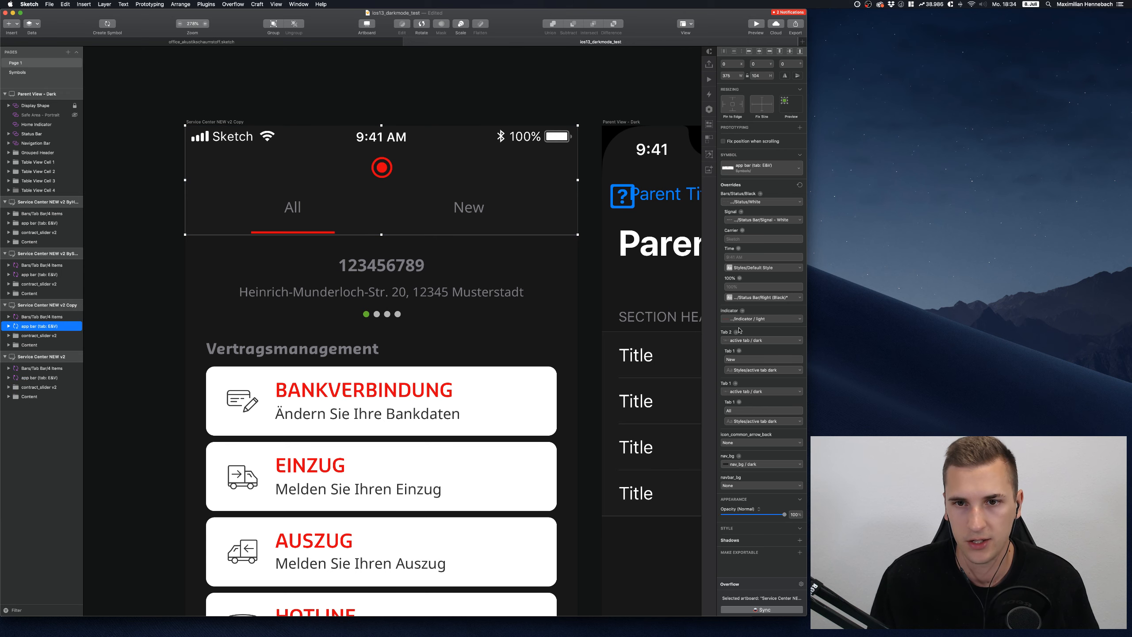
click(738, 391)
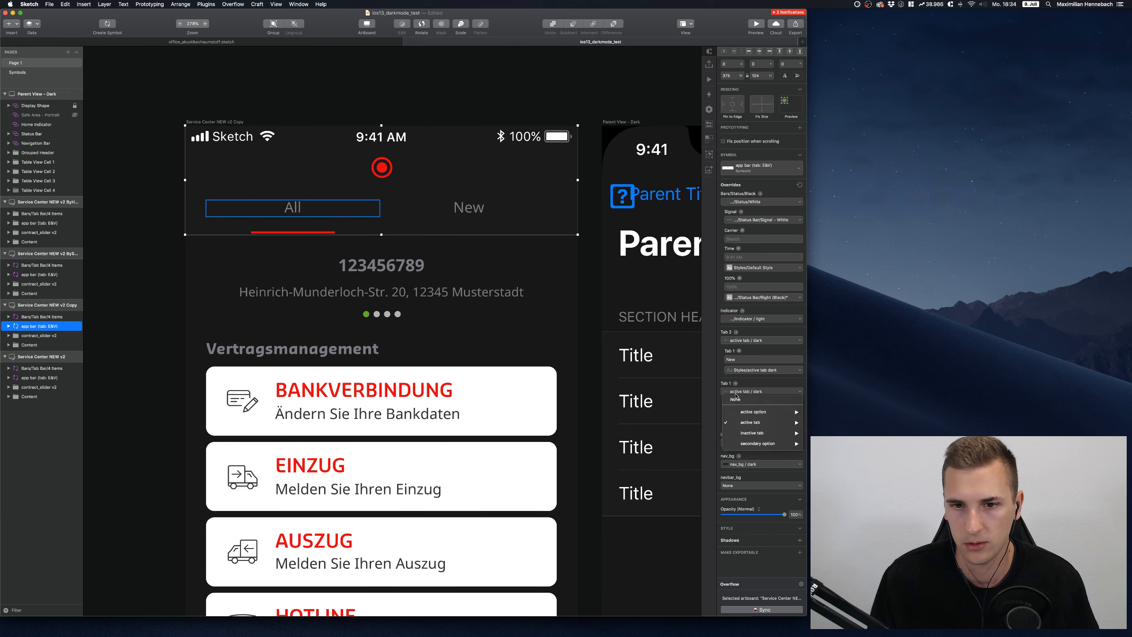
mouse_move(757, 428)
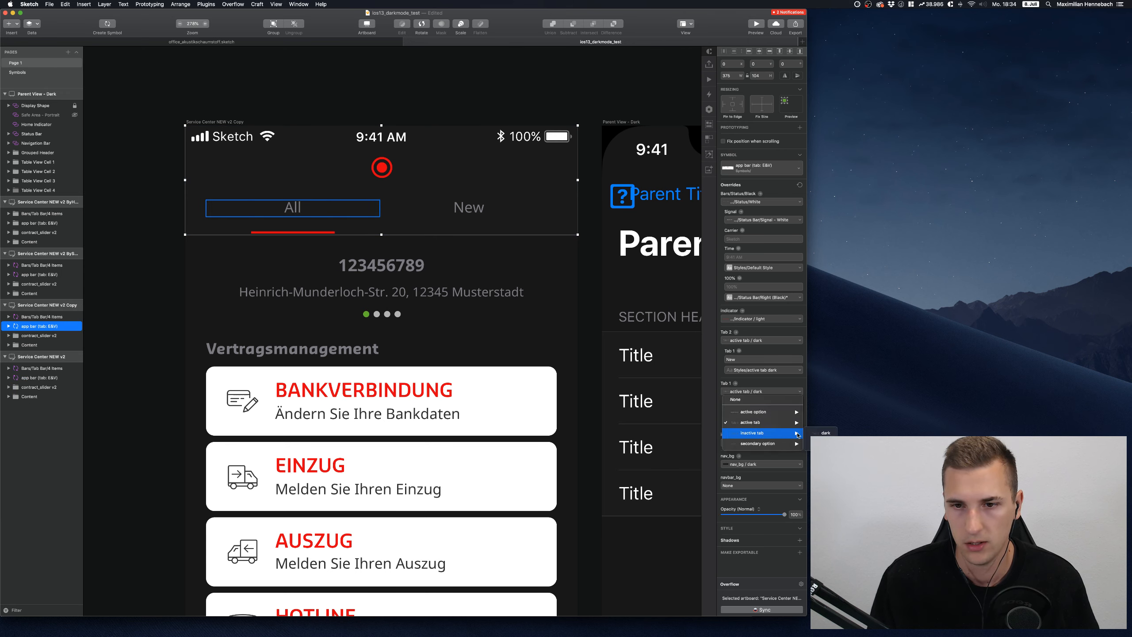
click(826, 432)
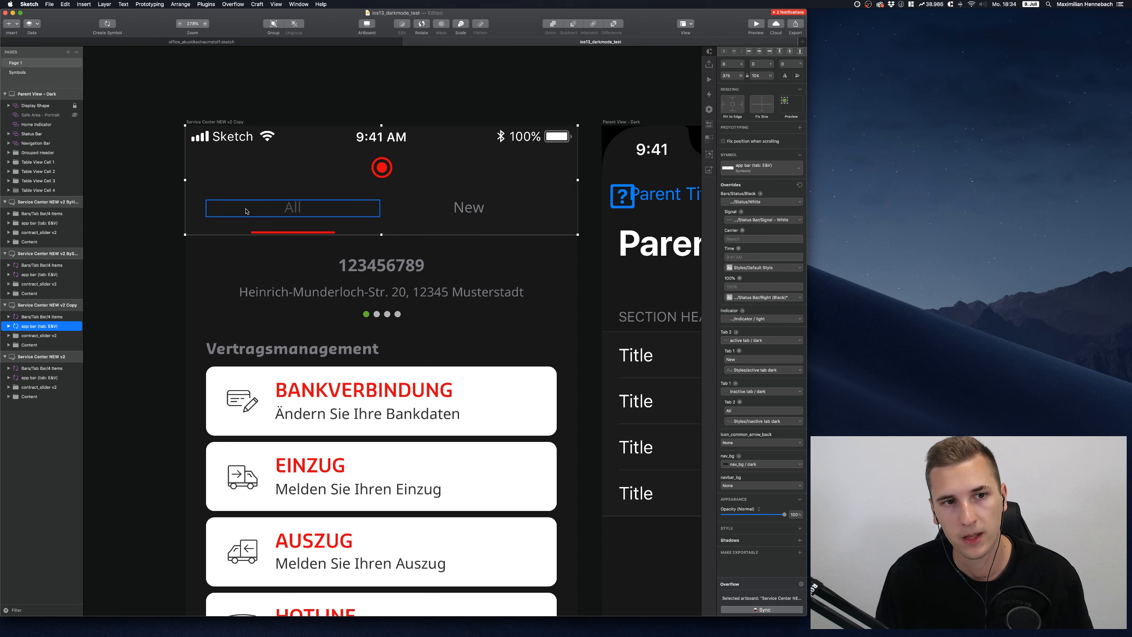
Open the source symbol of the app bar for editing and select the red indicator line under Tab 1
double_click(281, 225)
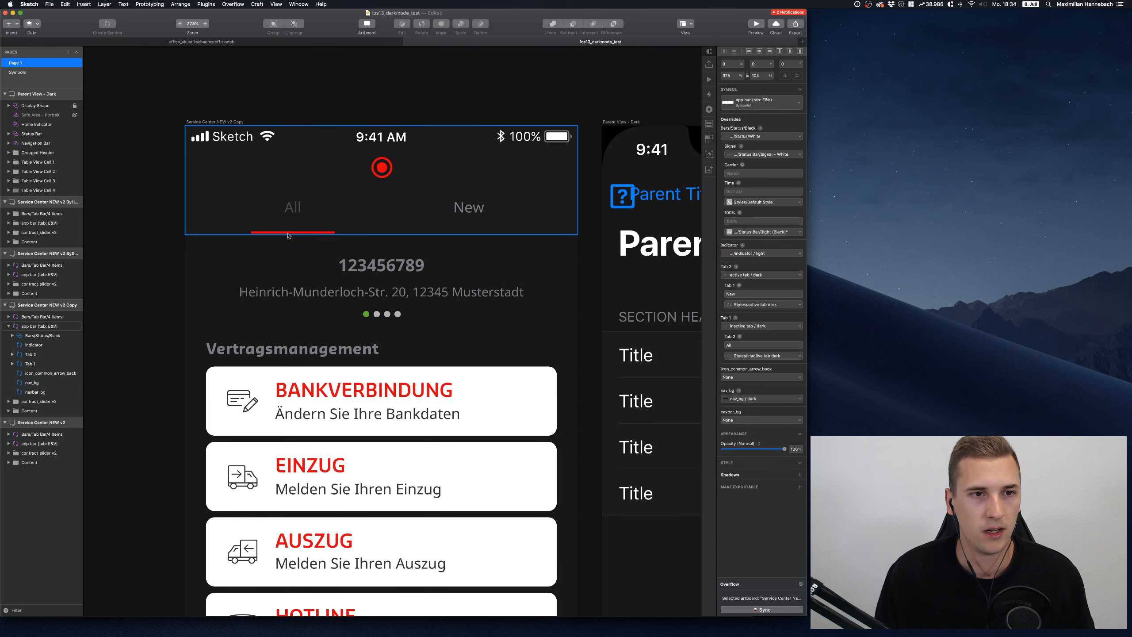
double_click(285, 235)
scroll(303, 230, up, 5)
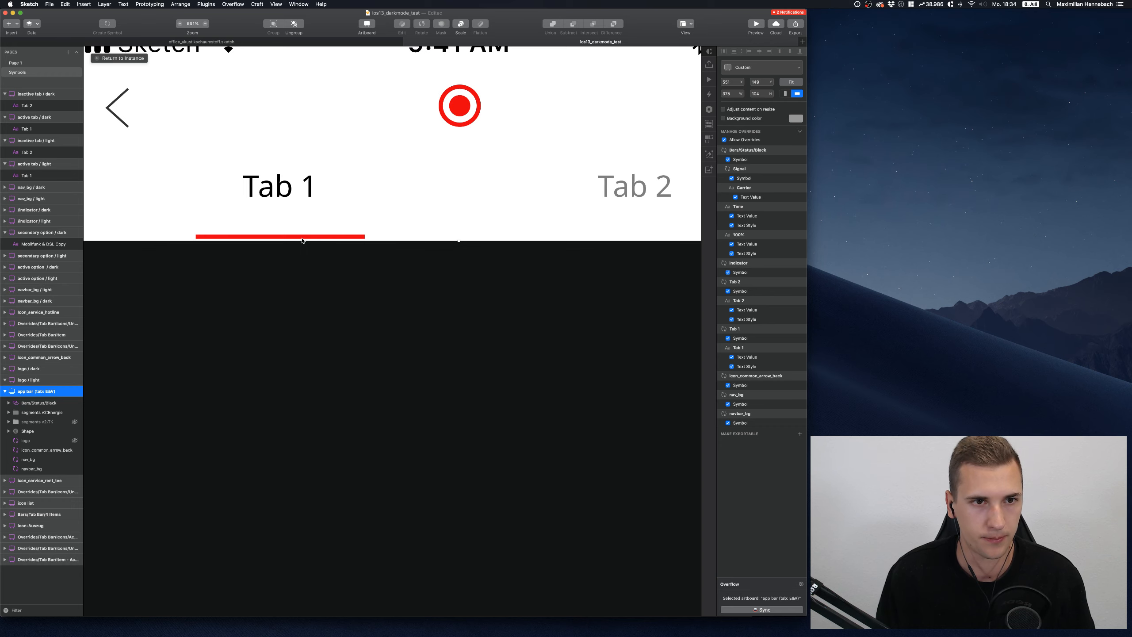
click(302, 240)
scroll(303, 240, up, 2)
scroll(309, 238, down, 5)
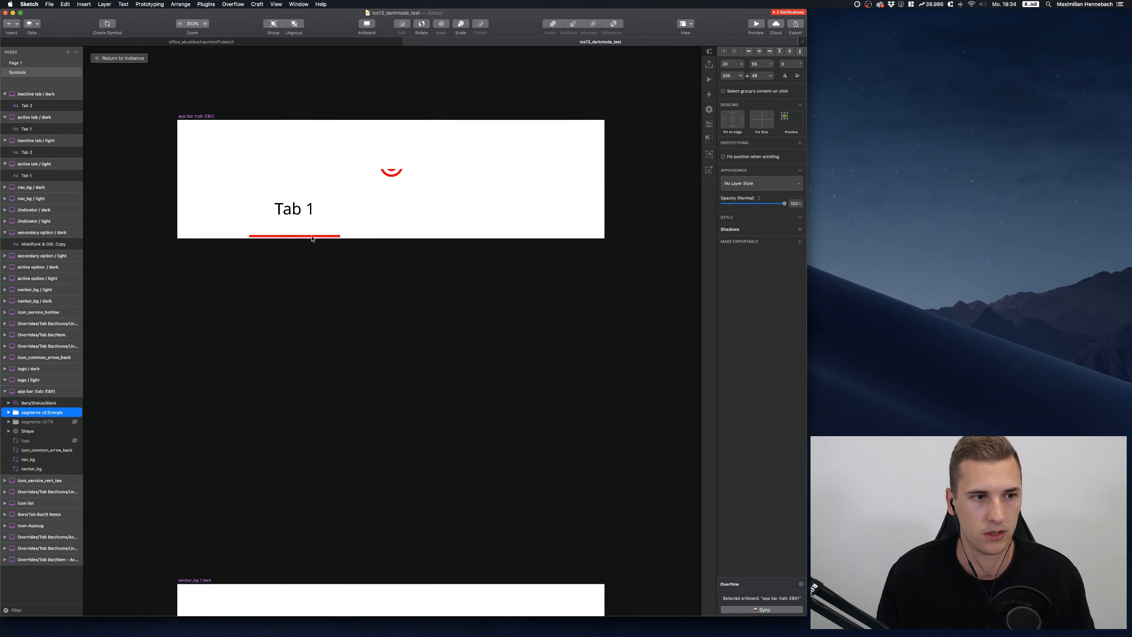
double_click(312, 236)
scroll(359, 241, right, 3)
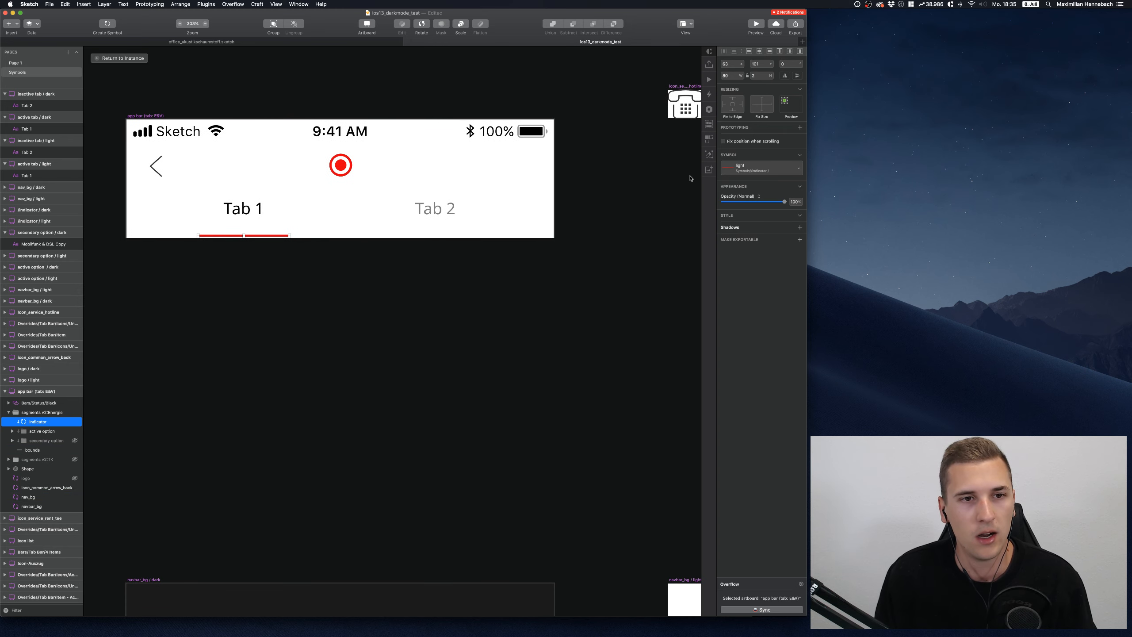
Duplicate the red indicator and move the copy 160 px to the right so it sits under Tab 2
key(super+d)
key(shift+Right)
key(shift+Right)
key(shift+Right)
key(shift+Right)
key(shift+Right)
key(shift+Right)
key(shift+Right)
key(shift+Right)
key(shift+Right)
key(shift+Right)
key(shift+Right)
key(shift+Right)
key(shift+Right)
key(shift+Right)
key(shift+Right)
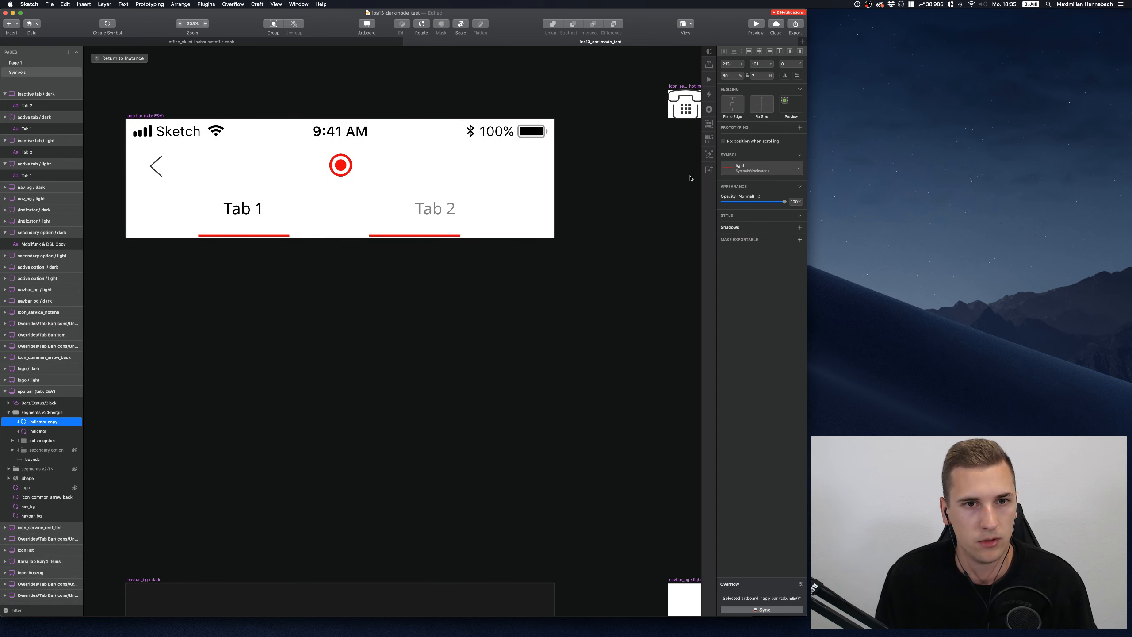
key(shift+Right)
Rename the copied indicator layer as "indicator right"
key(super+r)
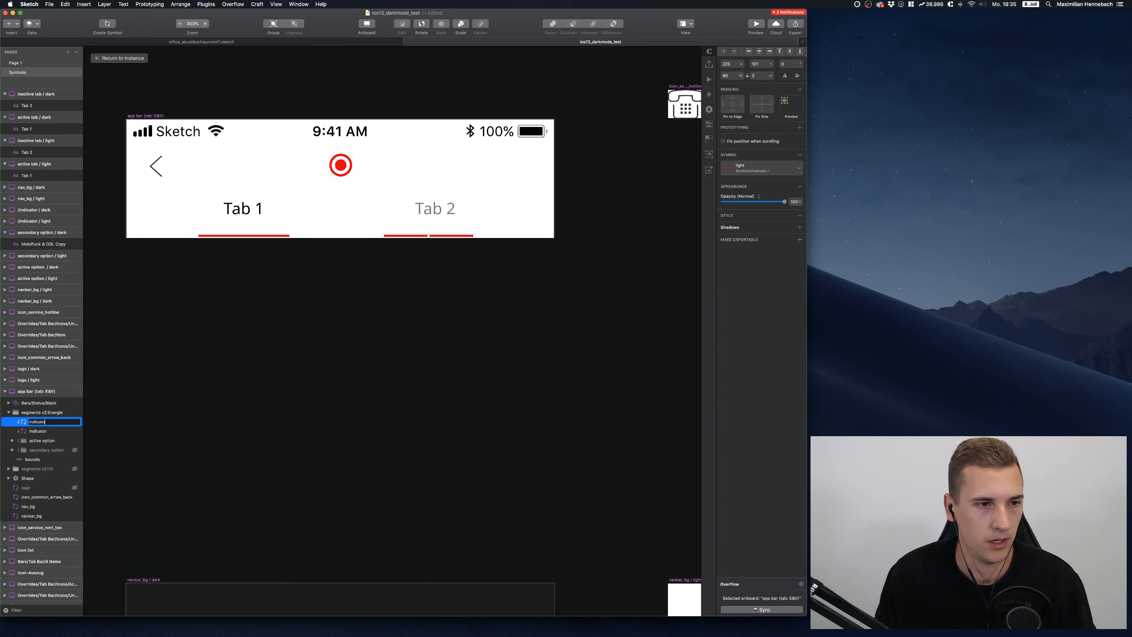
text(indicator right)
key(Return)
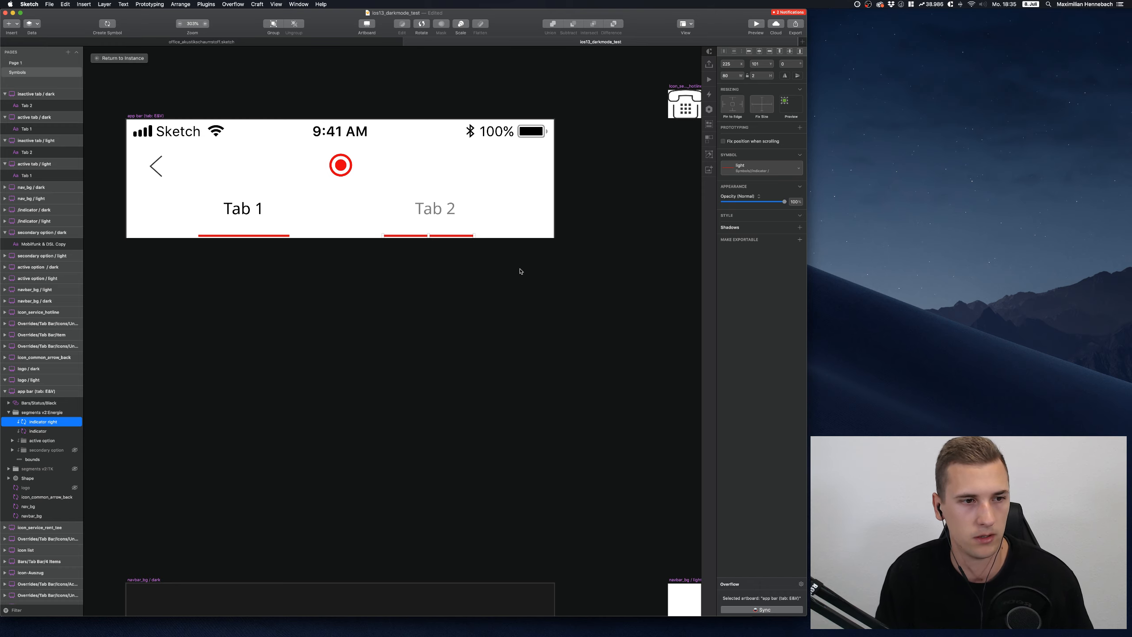
Rename the original indicator layer under Tab 1 as "indicator left"
click(39, 431)
key(super+r)
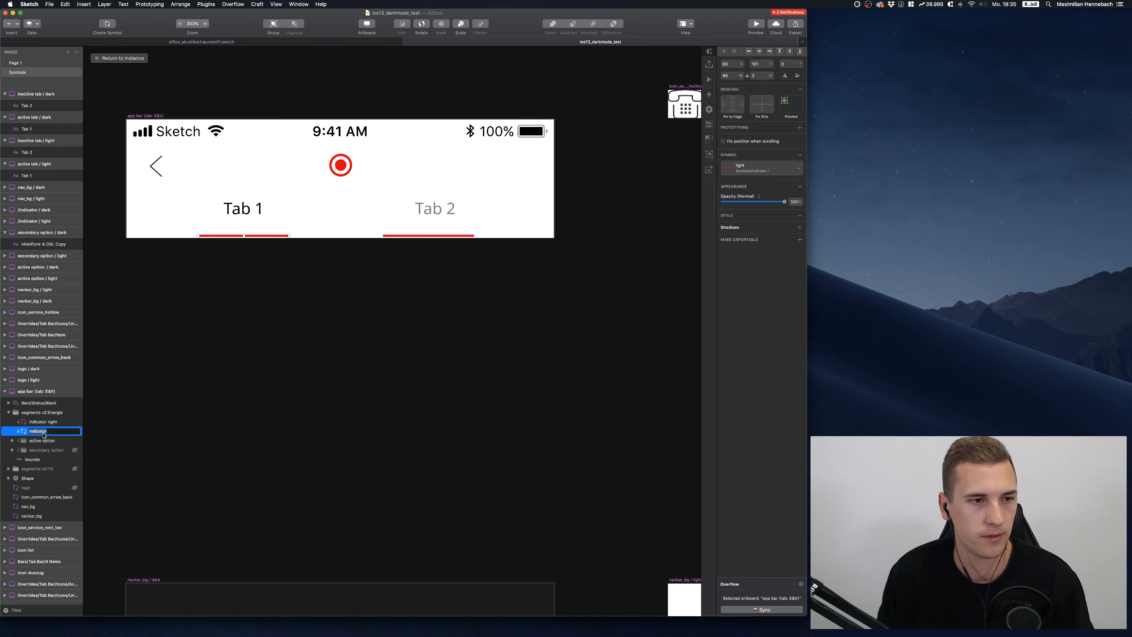
key(Right)
text(lfet)
key(Return)
key(super+r)
key(Right)
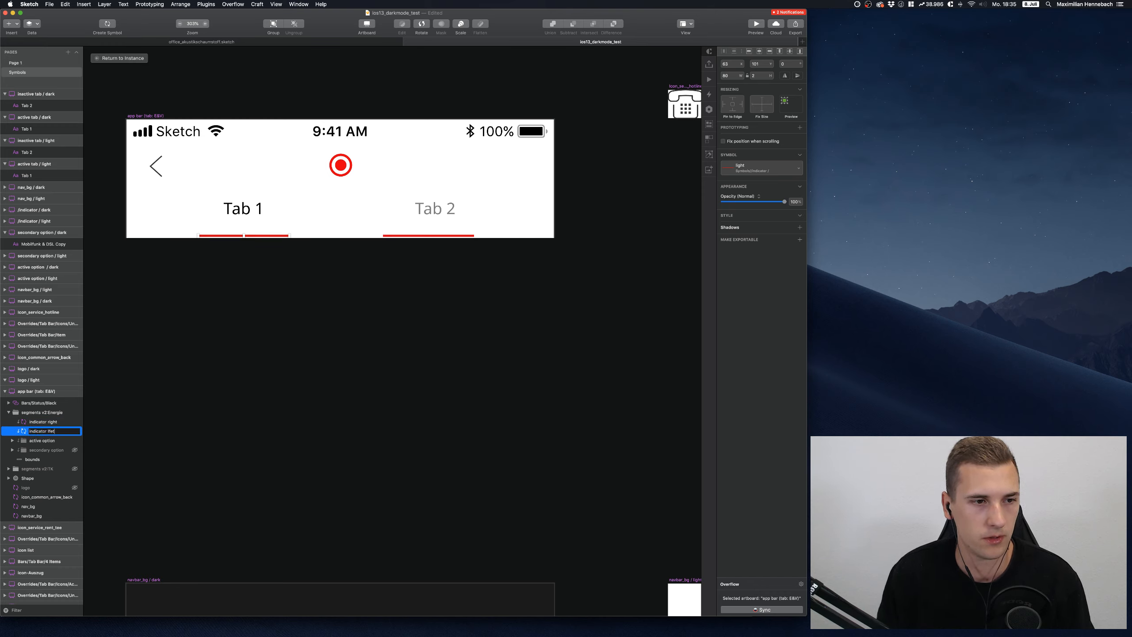
text(eft)
key(Return)
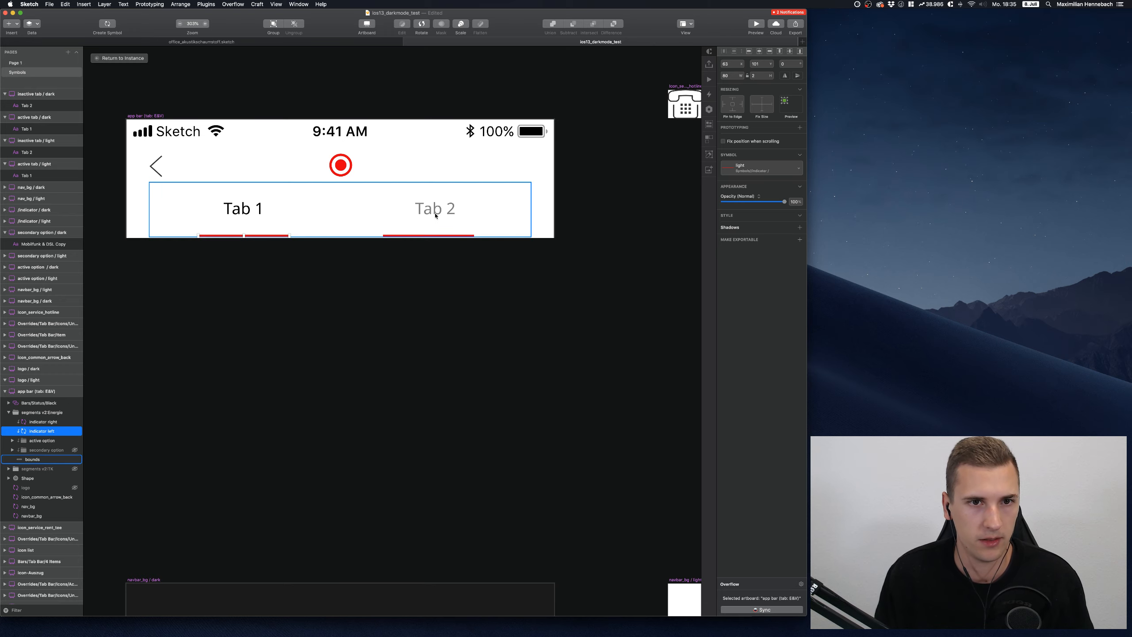
Select the indicator under Tab 2, then return from the symbol to the app bar instance on Page 1
click(422, 236)
click(421, 237)
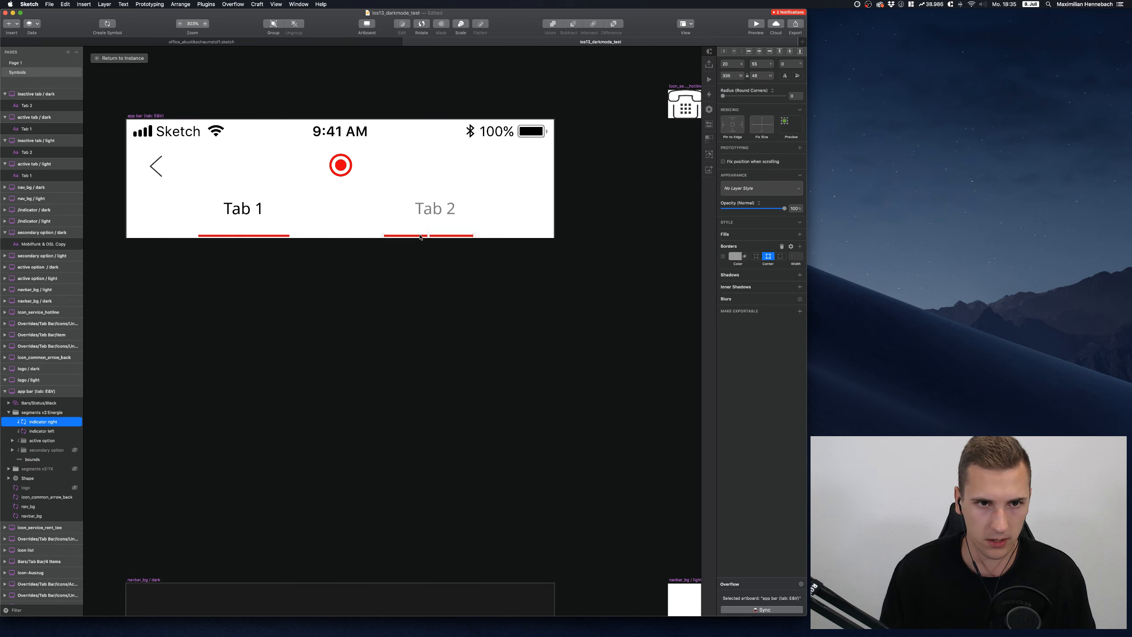
click(119, 58)
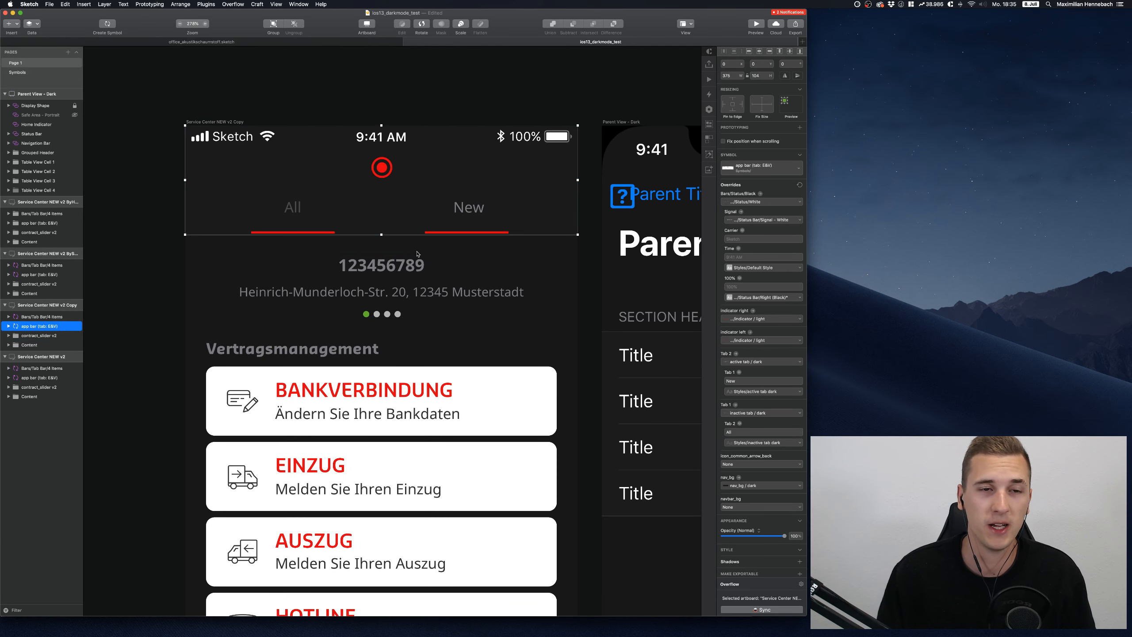
Hide the left indicator on the dark app bar instance by setting its override to None
double_click(292, 232)
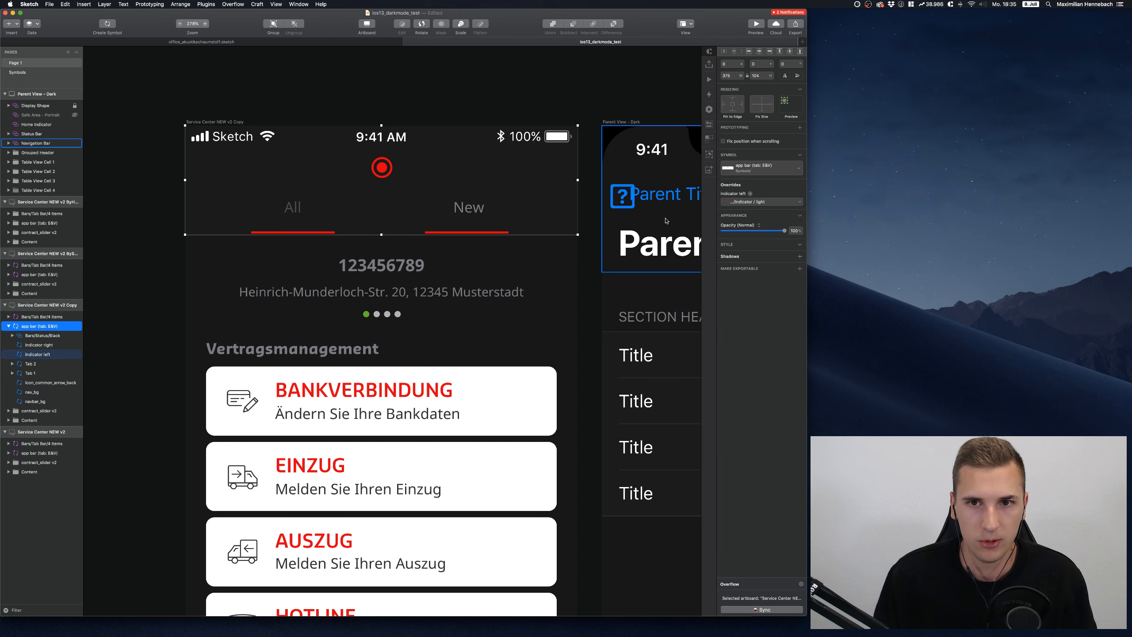
click(738, 202)
click(736, 210)
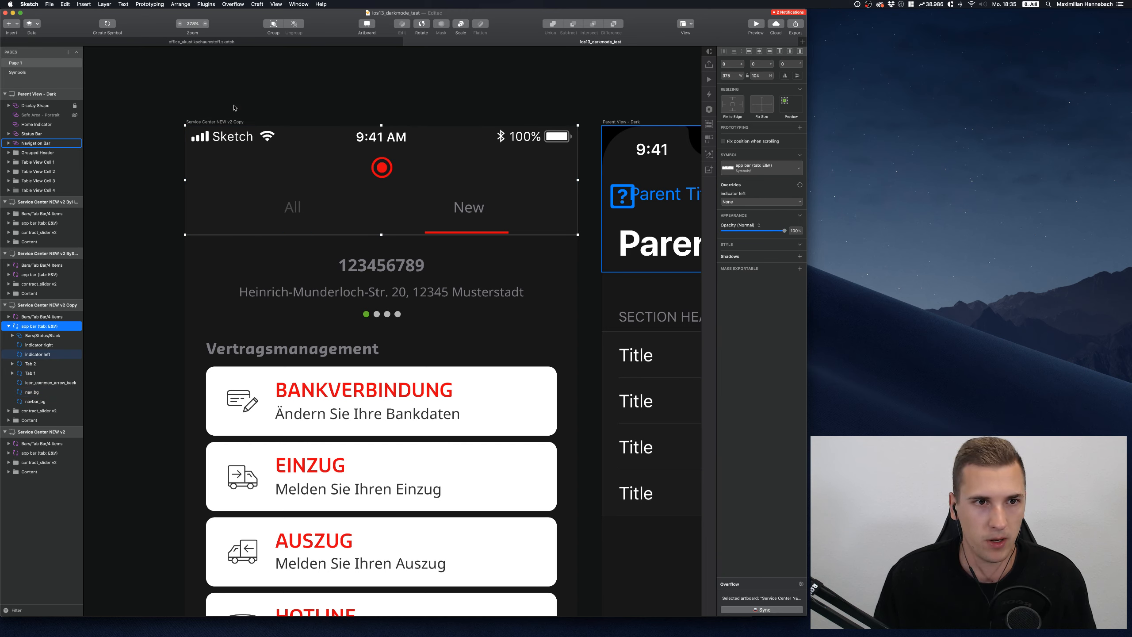
click(156, 86)
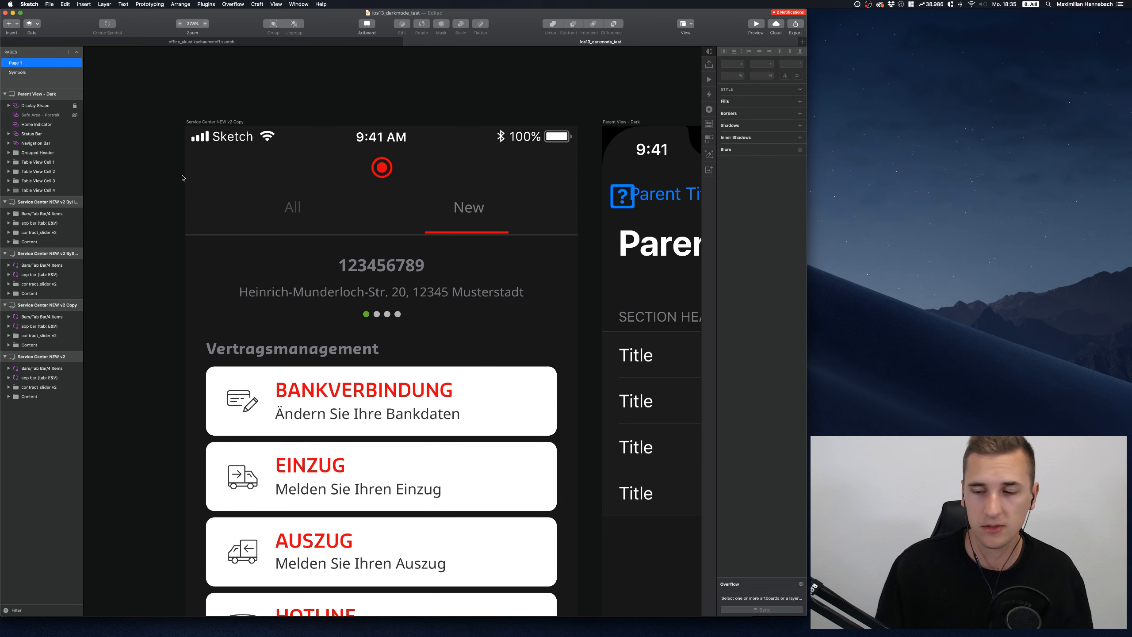
Check the contrast of the red indicator under the New tab against the dark background 171717
scroll(203, 189, down, 2)
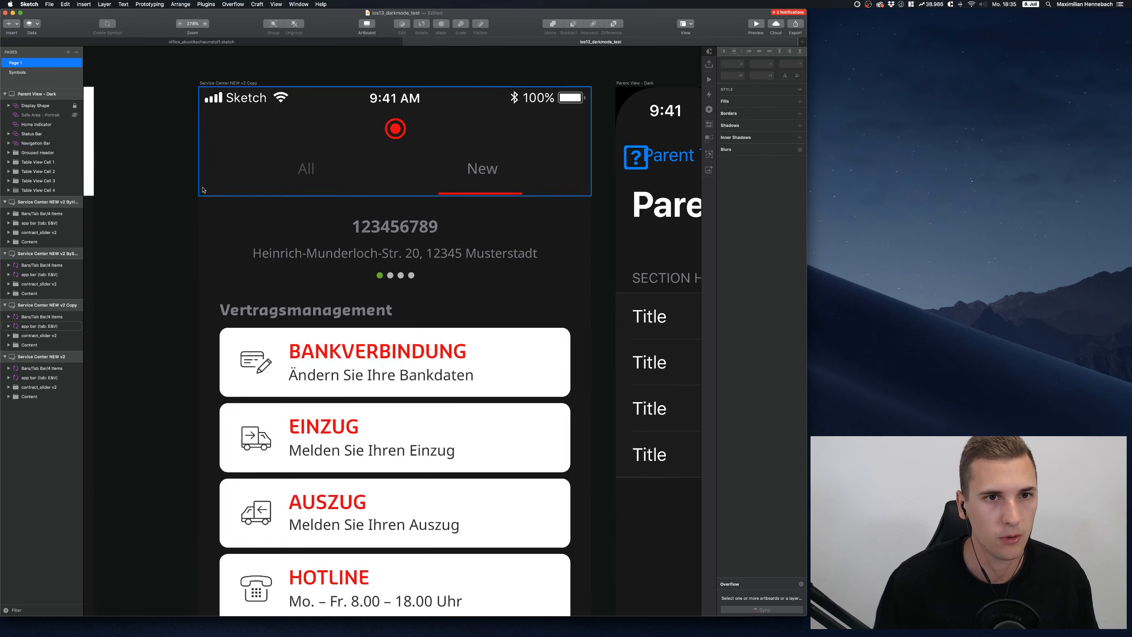
scroll(203, 191, down, 4)
scroll(204, 190, up, 2)
scroll(337, 216, up, 5)
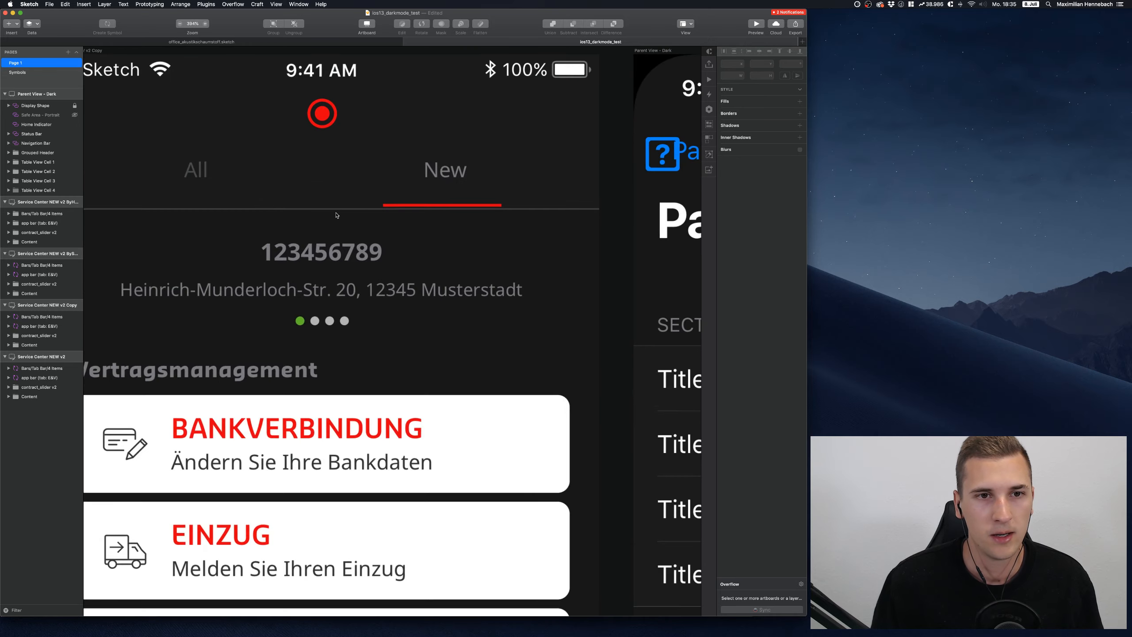
scroll(336, 217, down, 4)
scroll(330, 213, up, 5)
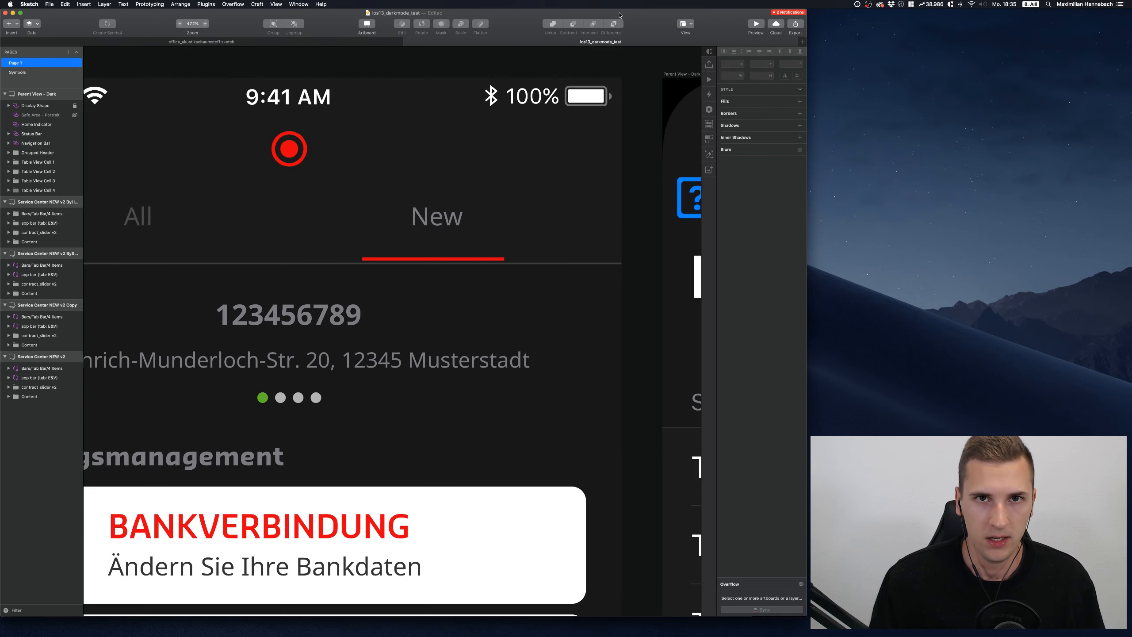
click(878, 4)
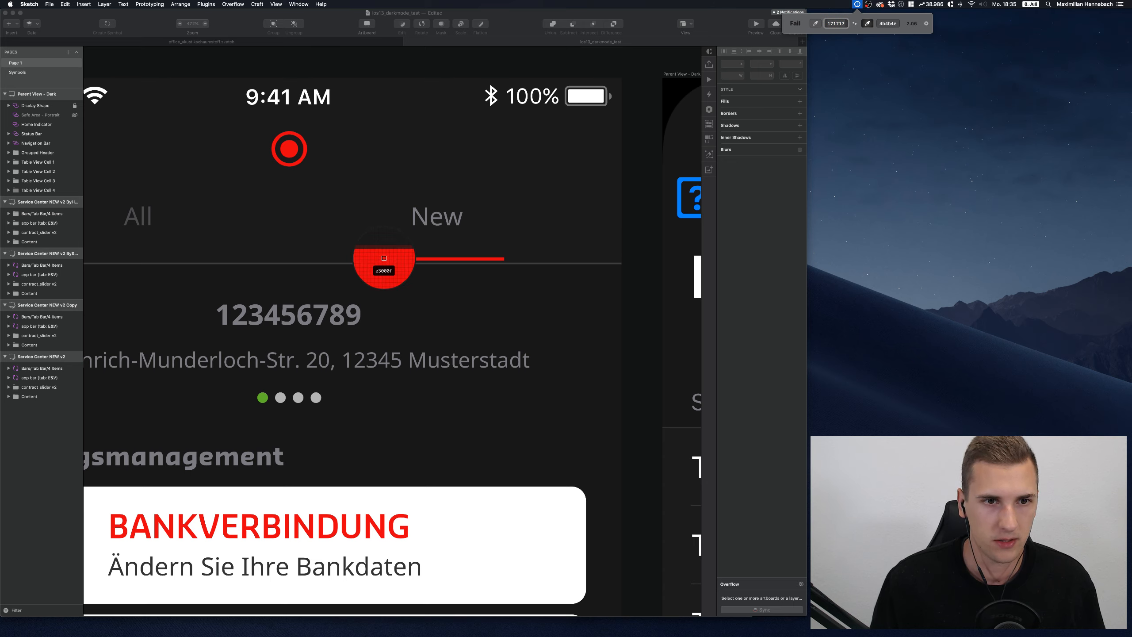
click(386, 259)
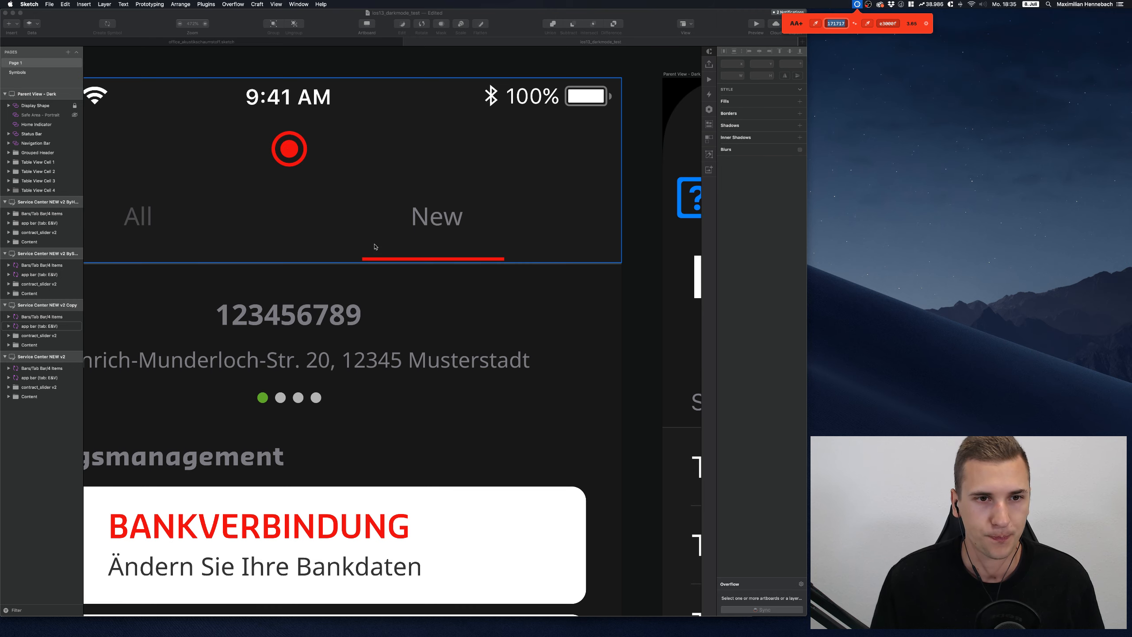
Open the app bar symbol from the instance and rename the red circular shape layer as "logo"
click(396, 260)
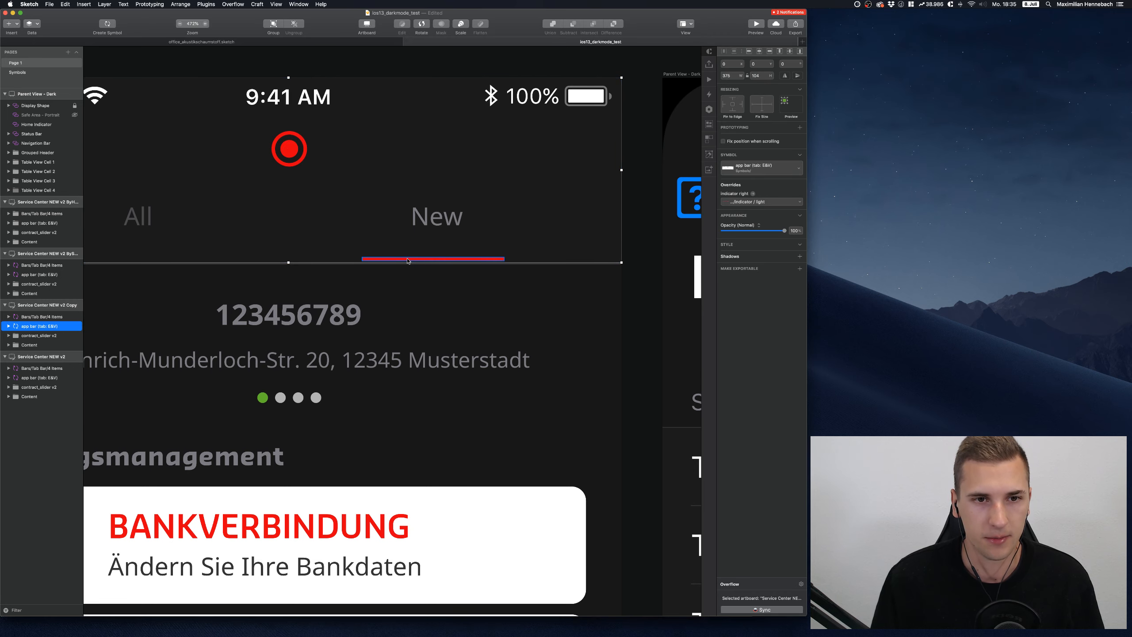
double_click(407, 261)
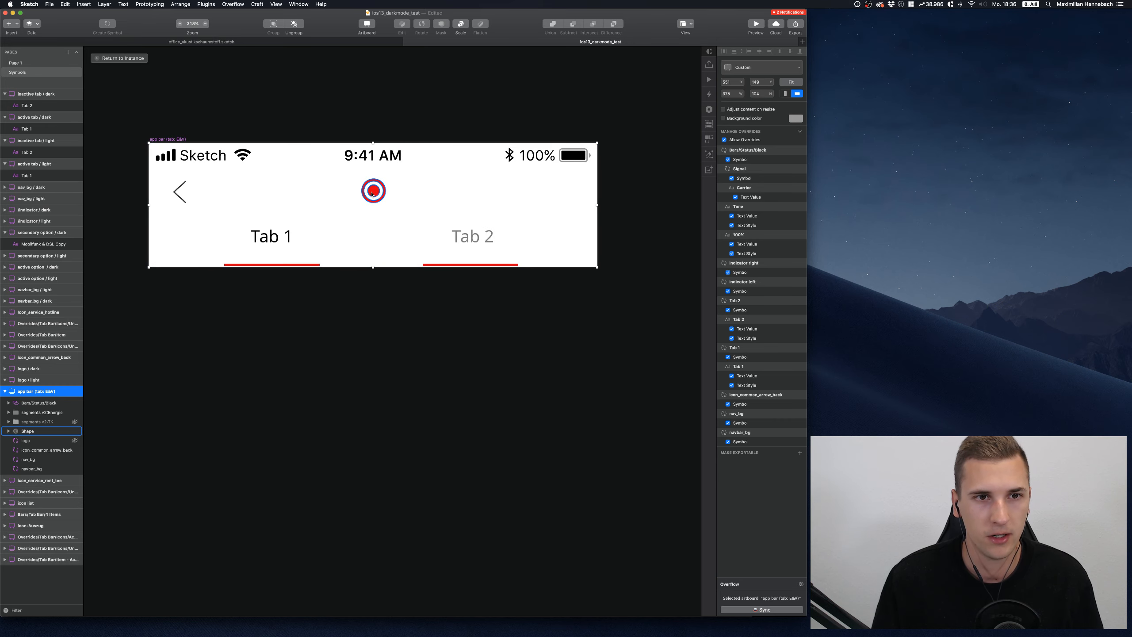
click(373, 194)
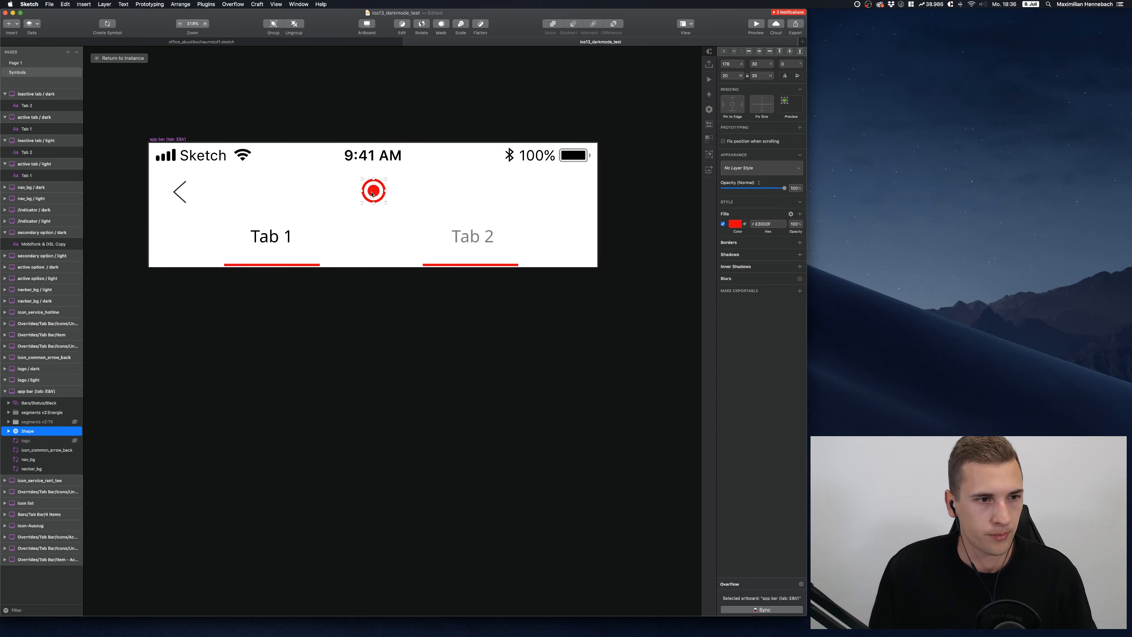
key(cmd+r)
text(logo)
key(Return)
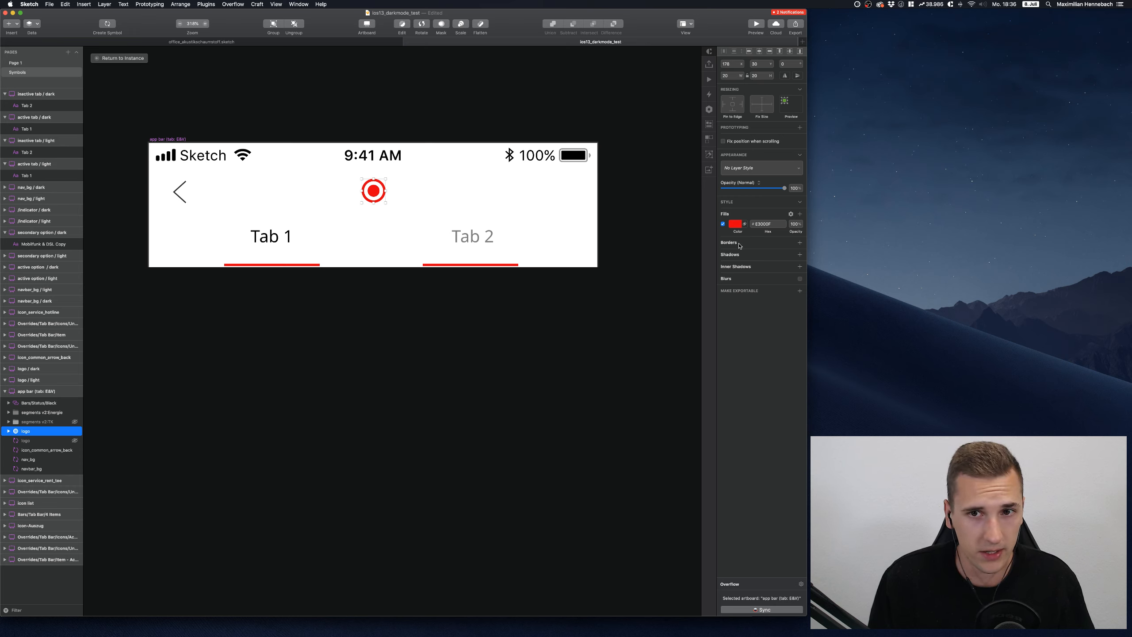
Create a new layer style named "logo light" from the logo's current red fill
click(735, 224)
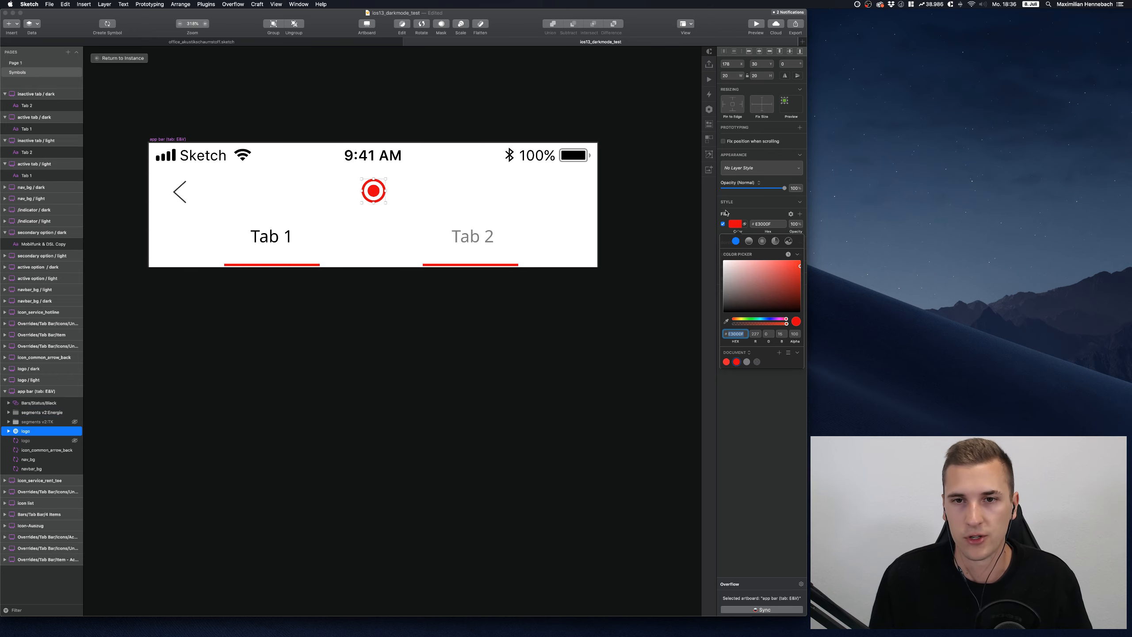
click(737, 225)
click(739, 171)
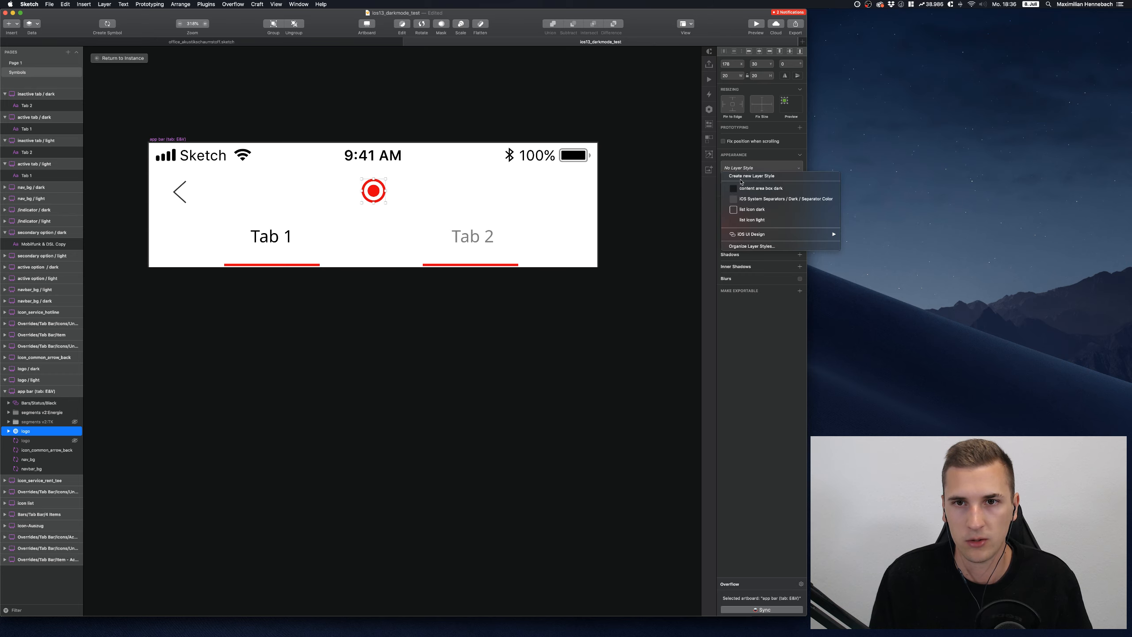
click(742, 179)
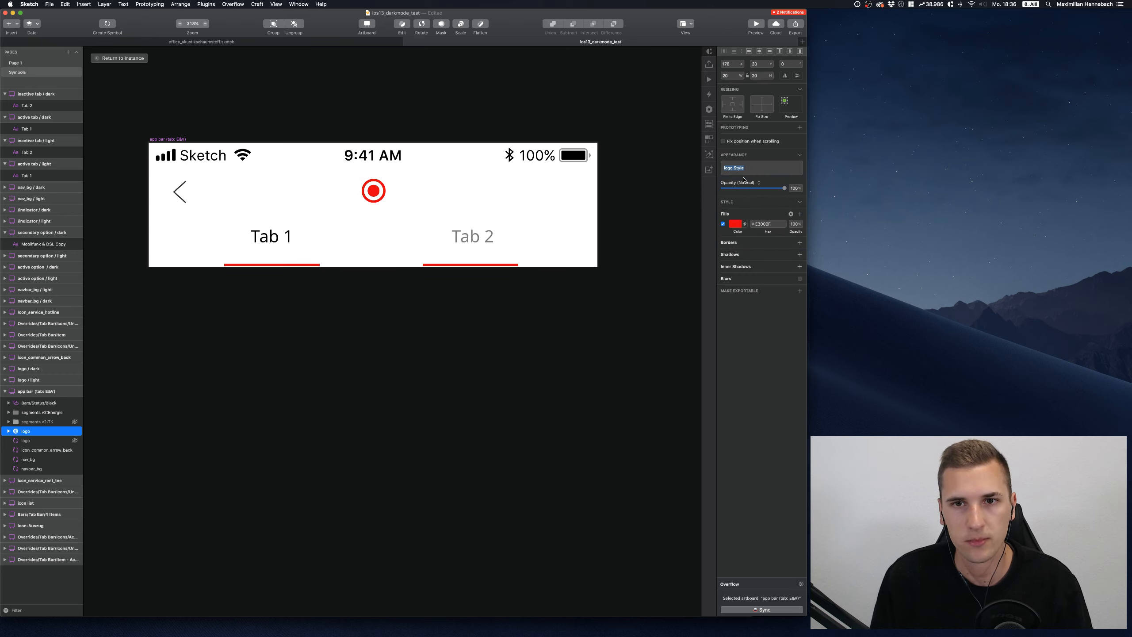
text(logo light)
key(Return)
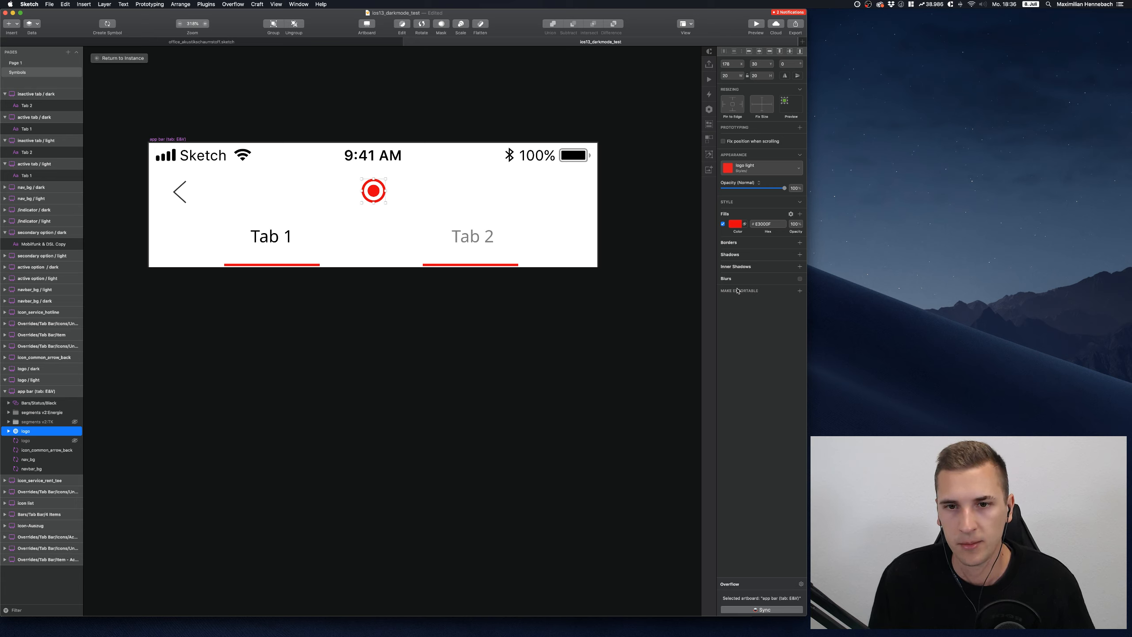
Set the logo's fill to the first, lighter red document colour and check its contrast against 171717
click(735, 231)
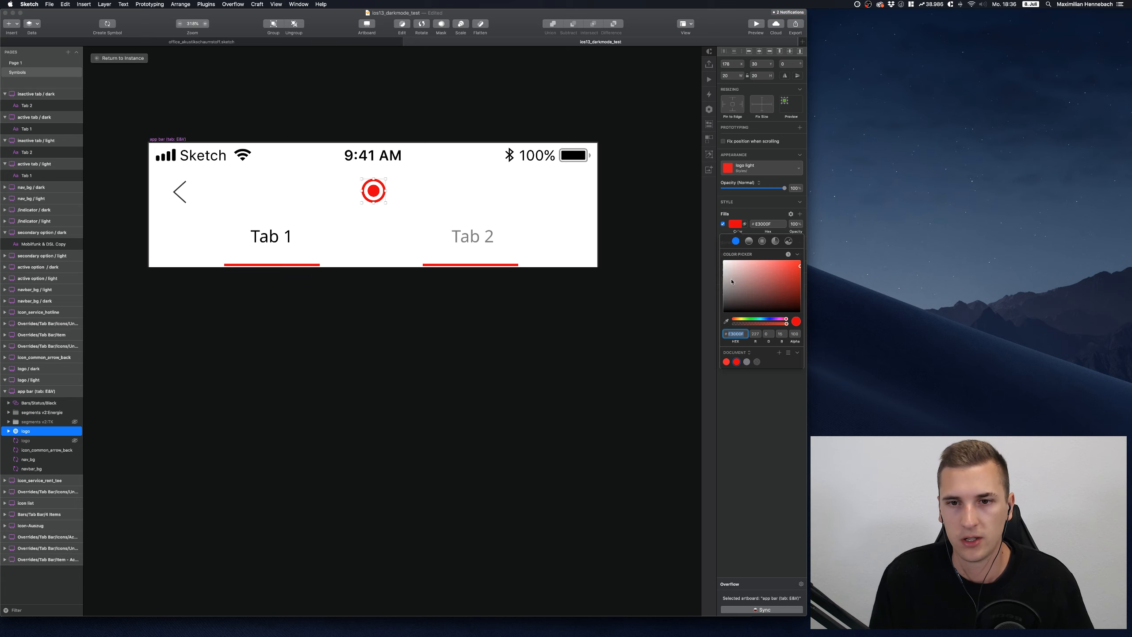
click(726, 362)
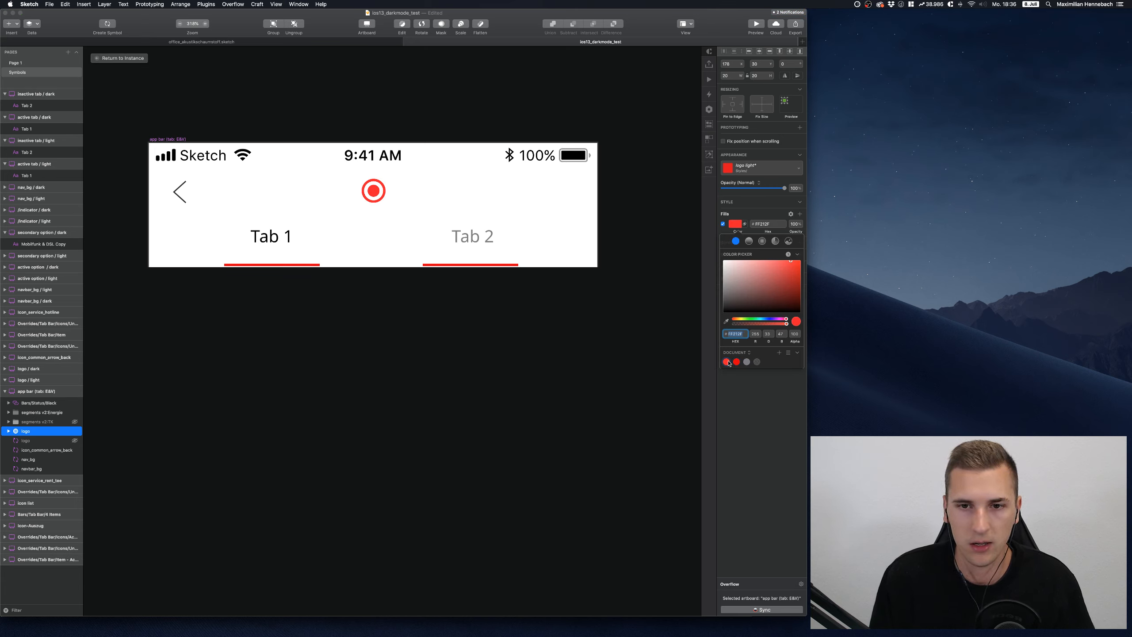
click(857, 4)
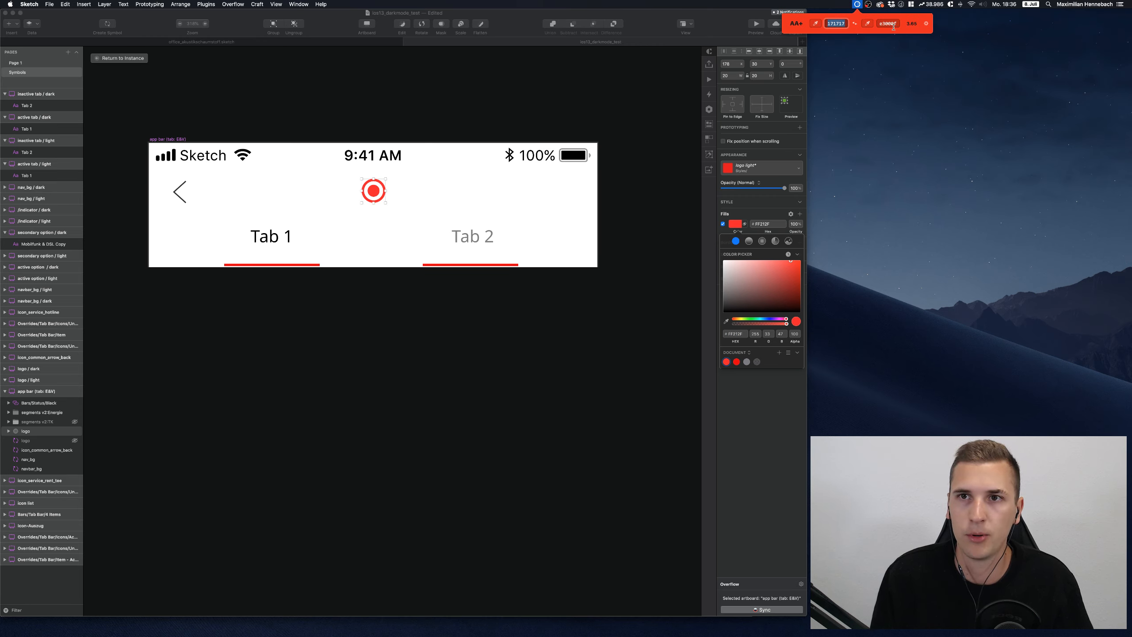
click(867, 24)
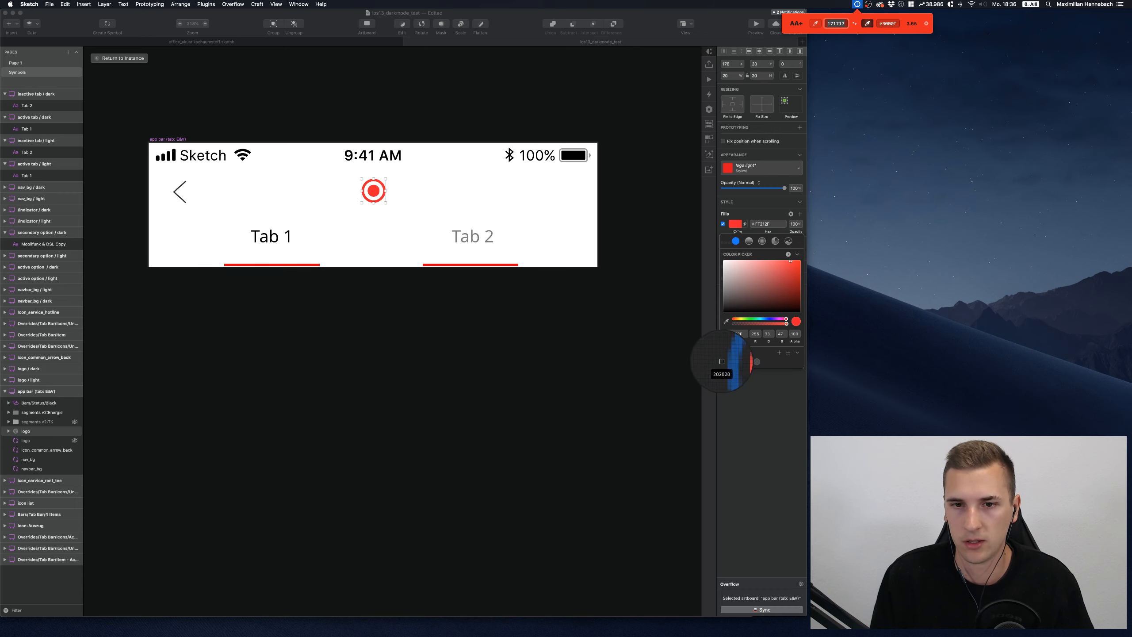
click(727, 362)
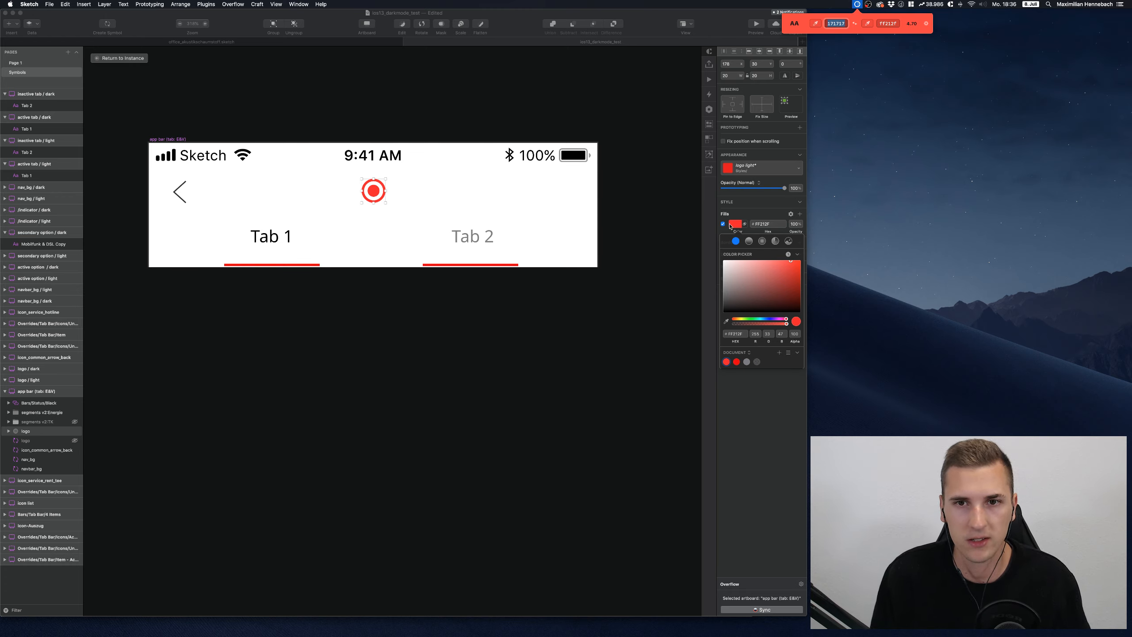
Create another layer style named "logo dark" from the logo's lighter red fill
click(750, 171)
click(751, 173)
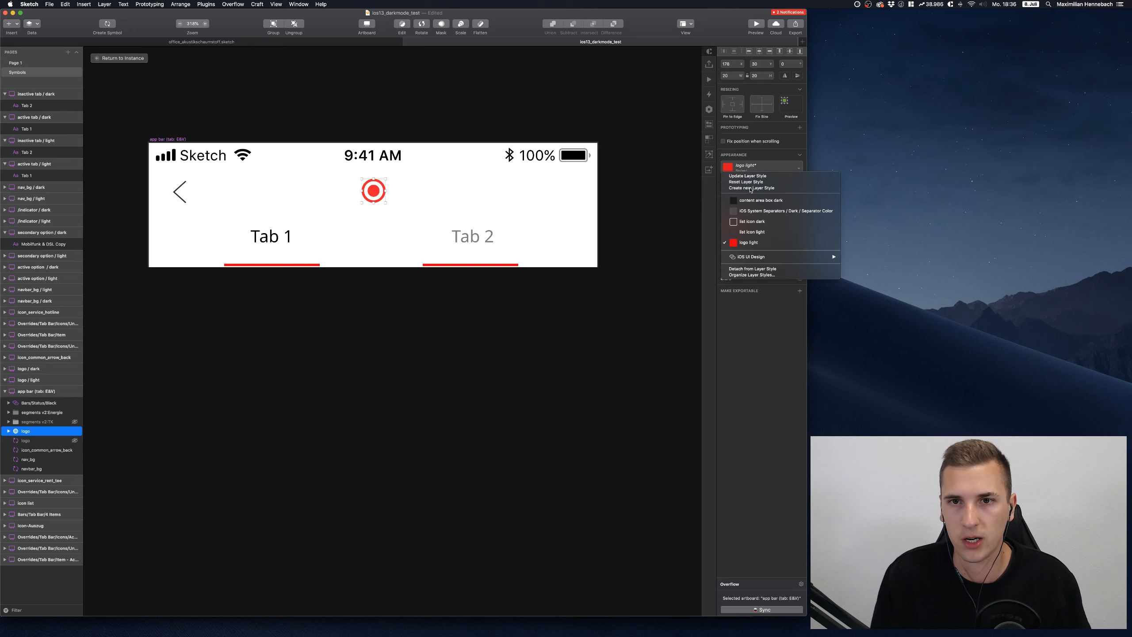
click(751, 188)
key(Right)
key(BackSpace)
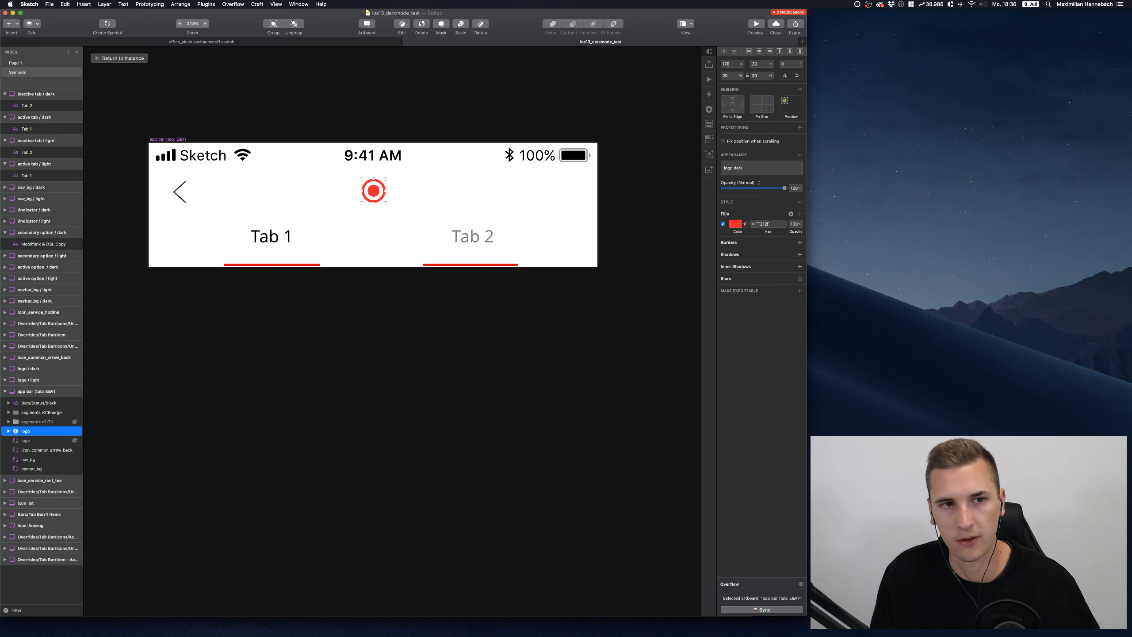
key(Return)
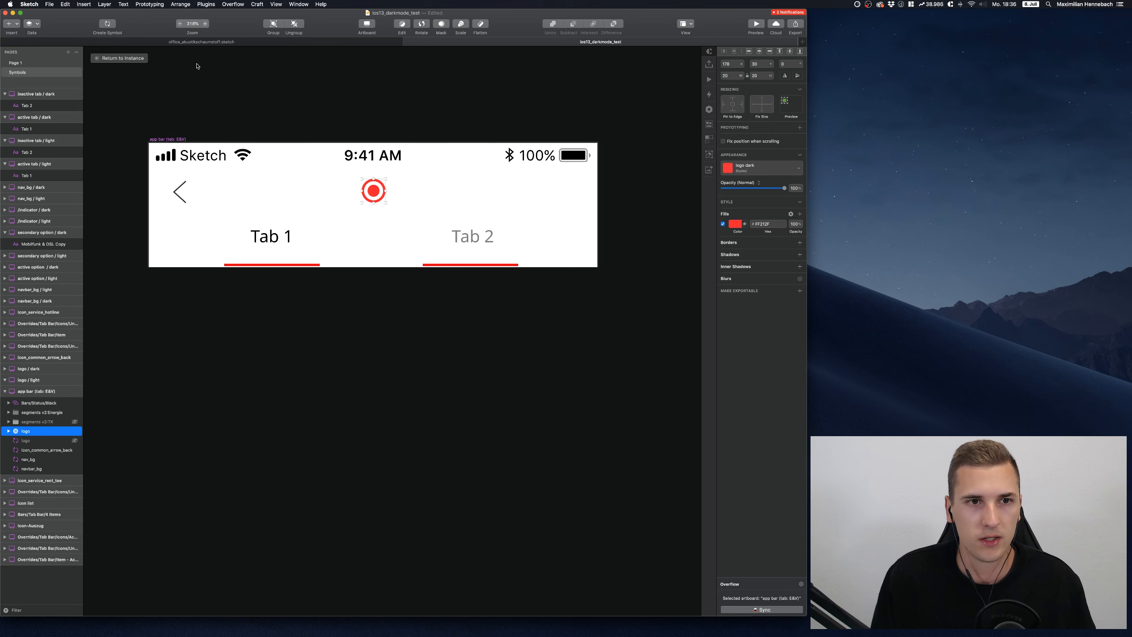
Return to the app bar instance and test its logo override by choosing logo light, finishing with logo dark selected
click(122, 58)
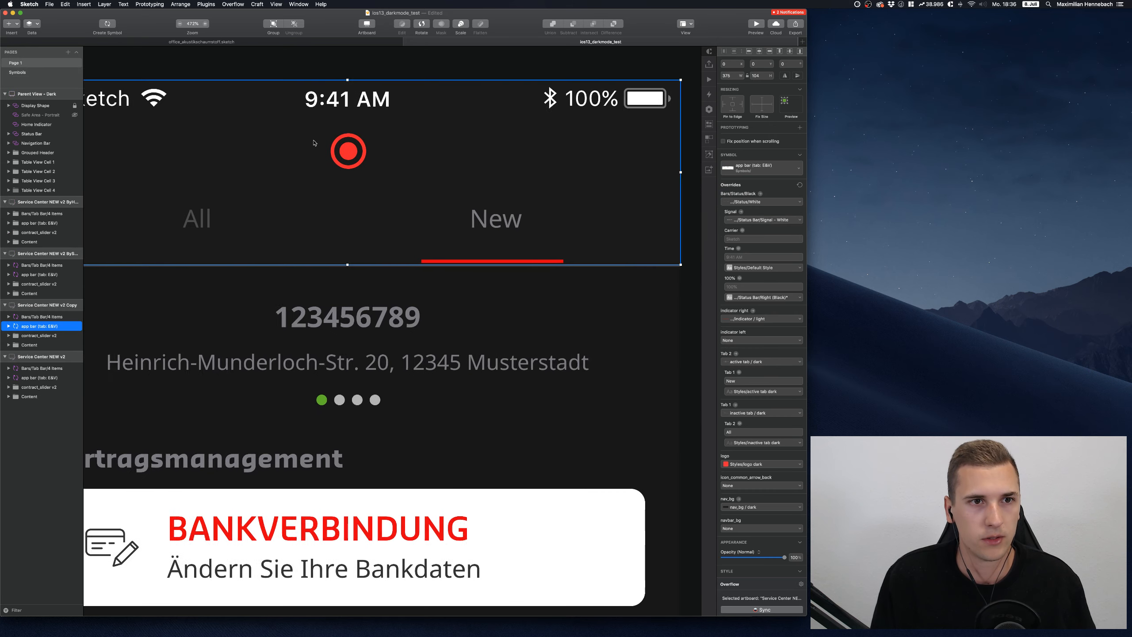
double_click(419, 162)
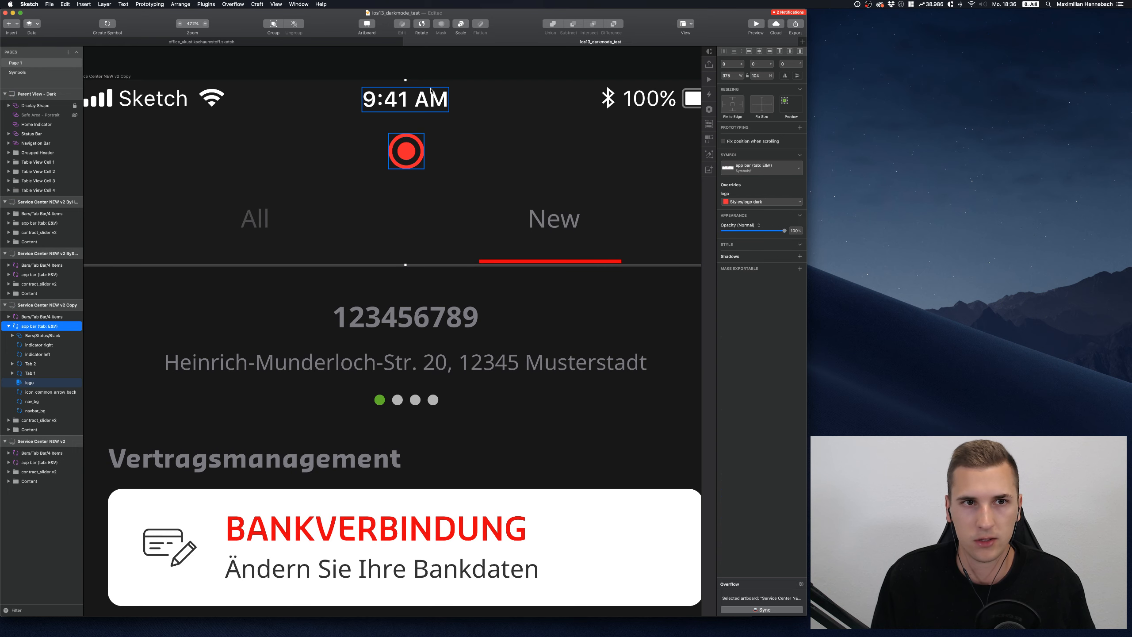
click(432, 110)
key(Escape)
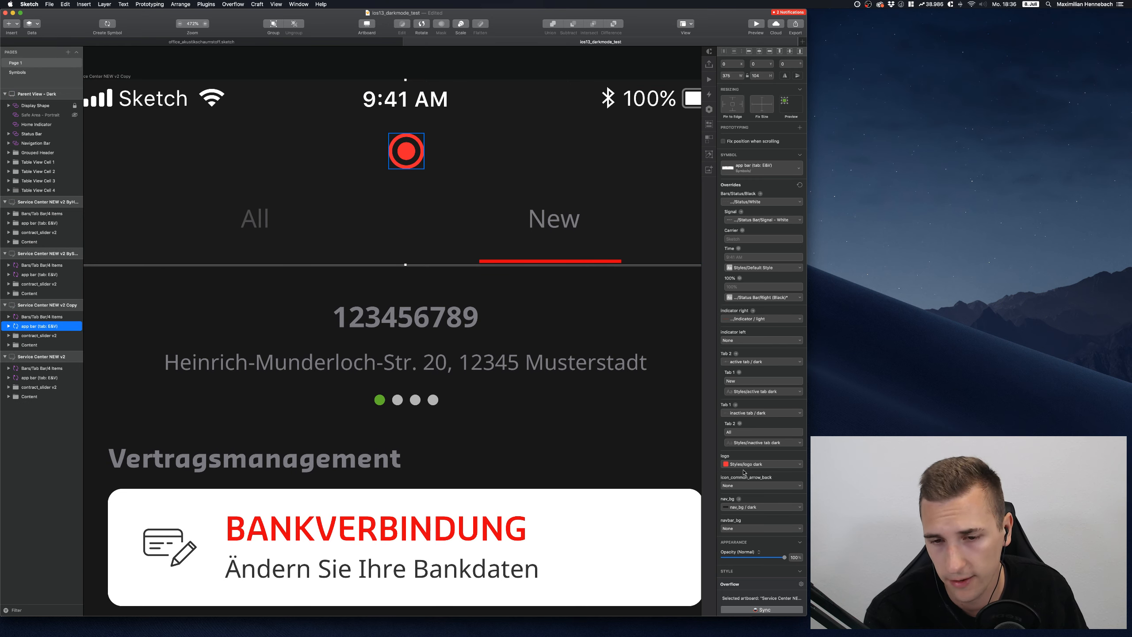
click(746, 464)
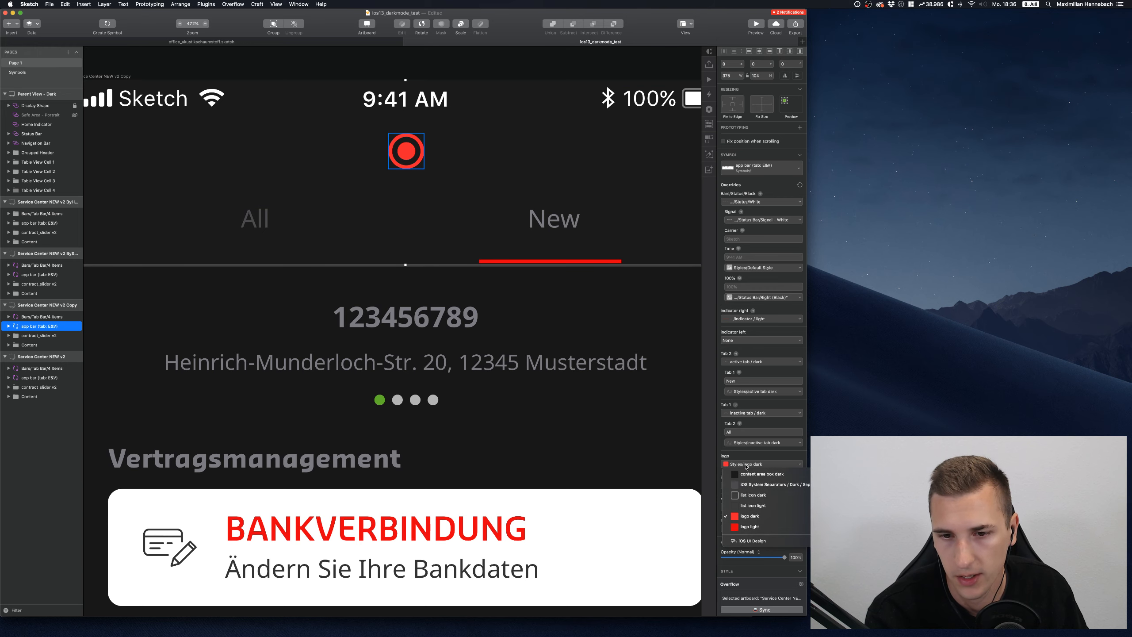
click(752, 528)
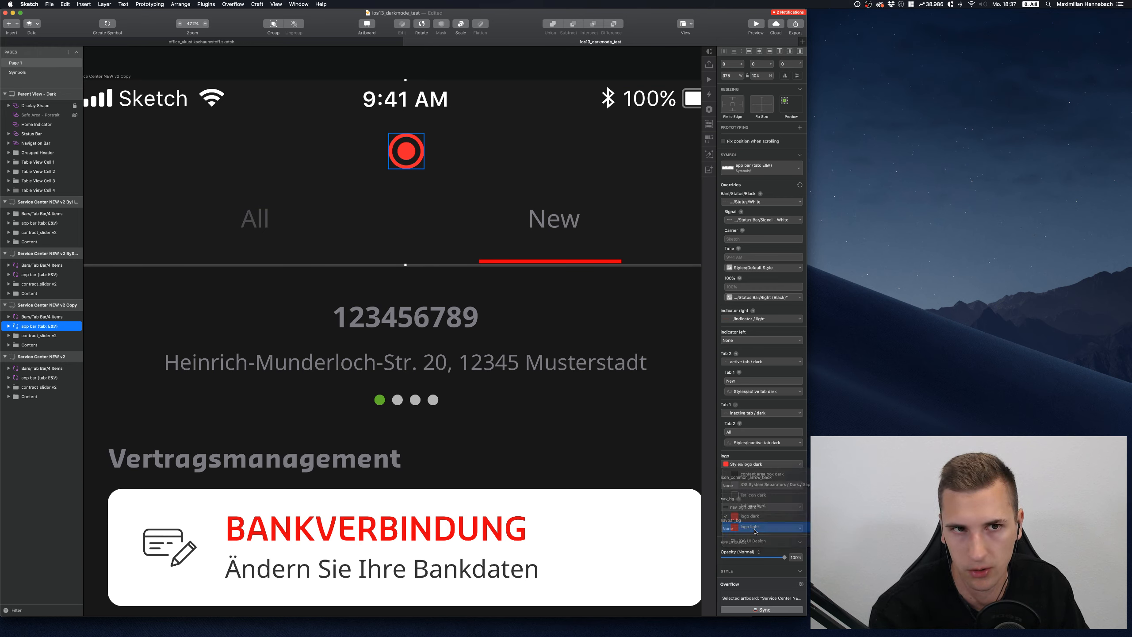
click(747, 464)
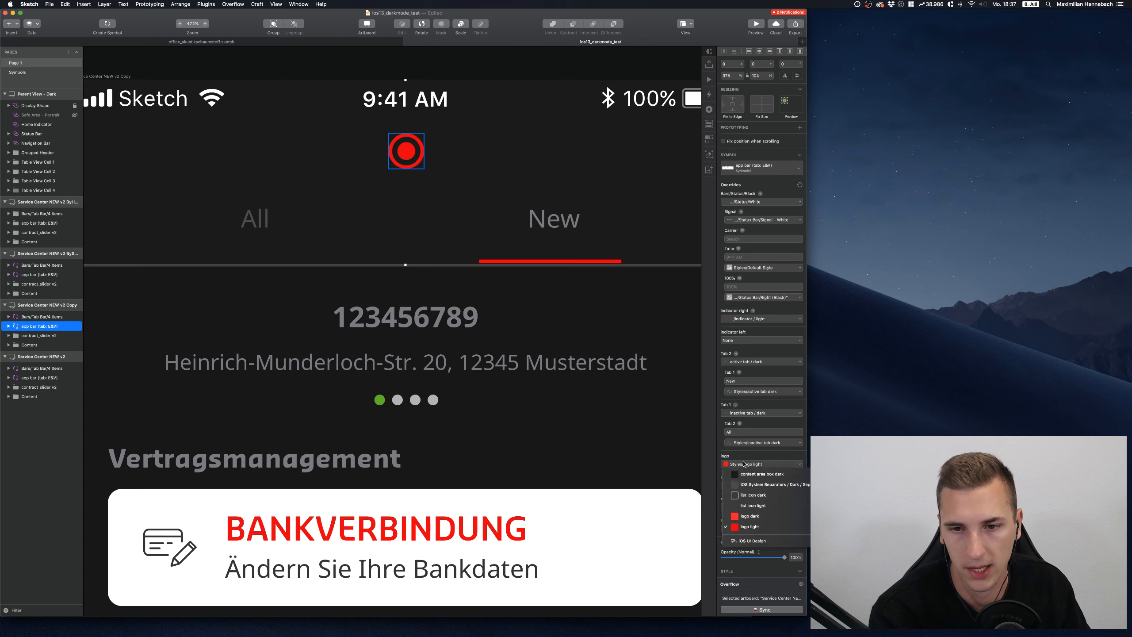
click(749, 520)
scroll(562, 225, down, 3)
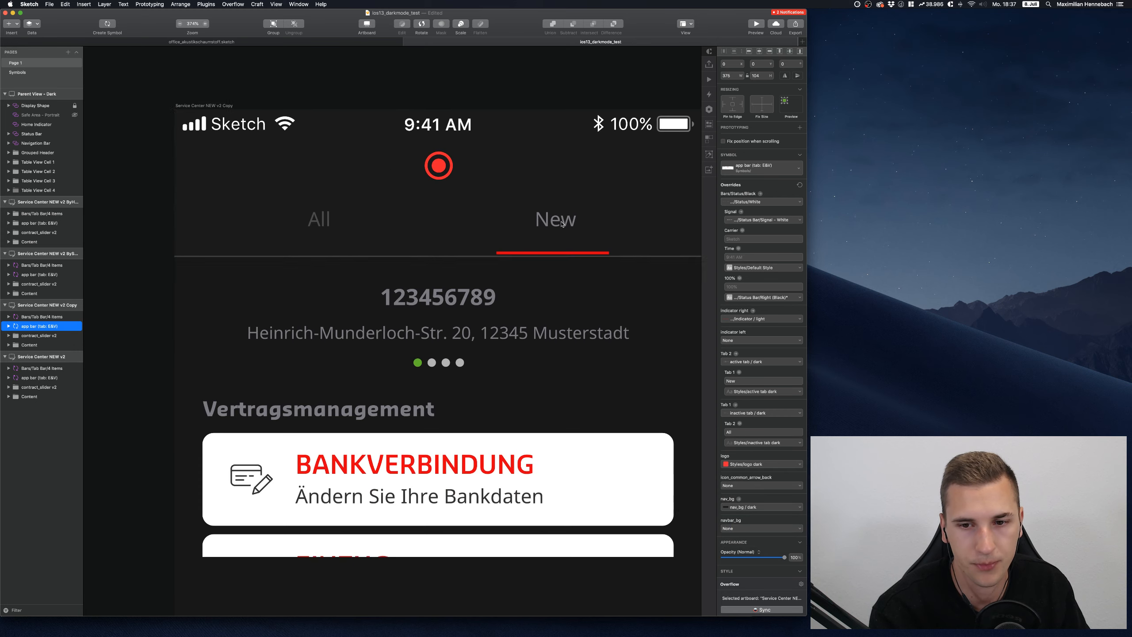
scroll(564, 225, right, 2)
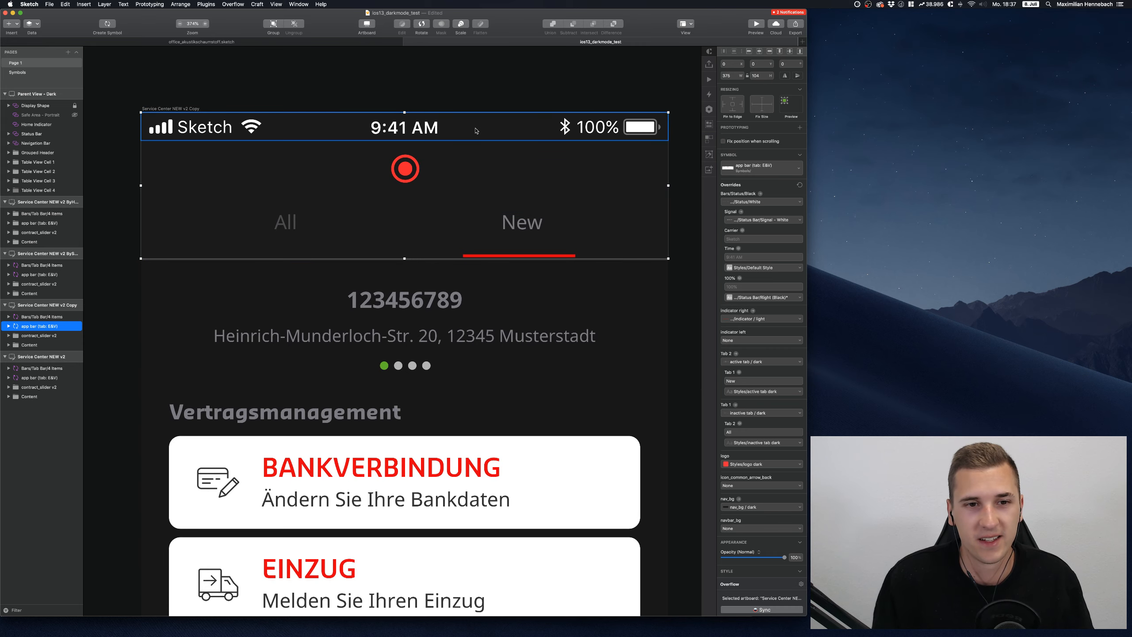
scroll(476, 130, down, 5)
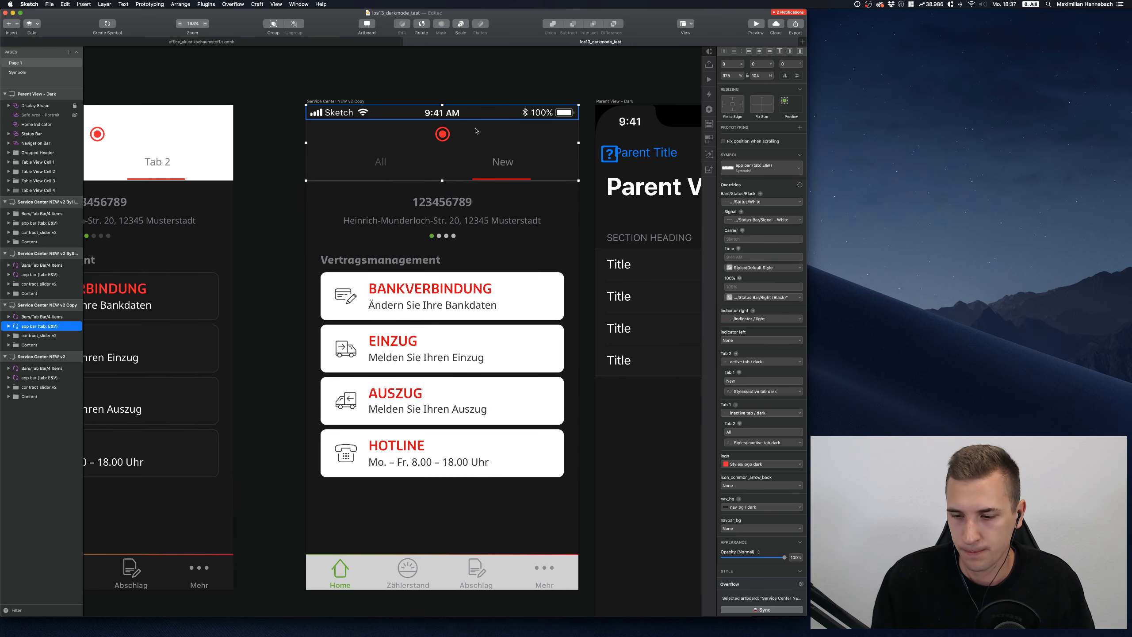
scroll(287, 286, down, 2)
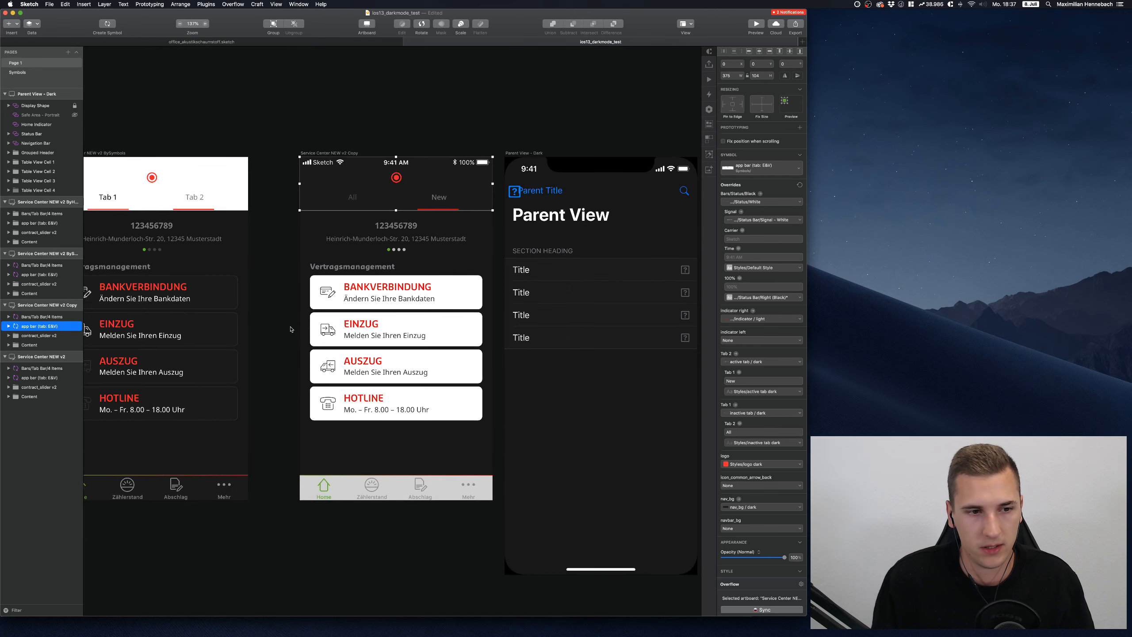
scroll(290, 329, left, 3)
scroll(291, 329, down, 2)
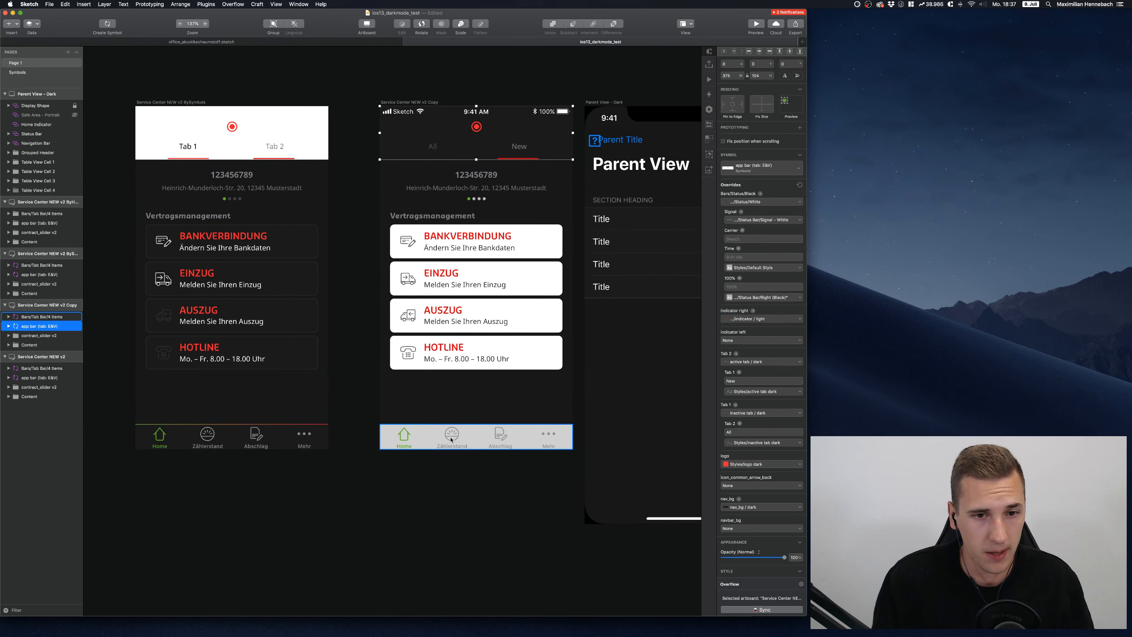
Open the tab bar's source symbol and examine its navbar_bg layer alongside the light and dark navbar_bg and nav_bg symbols
click(451, 439)
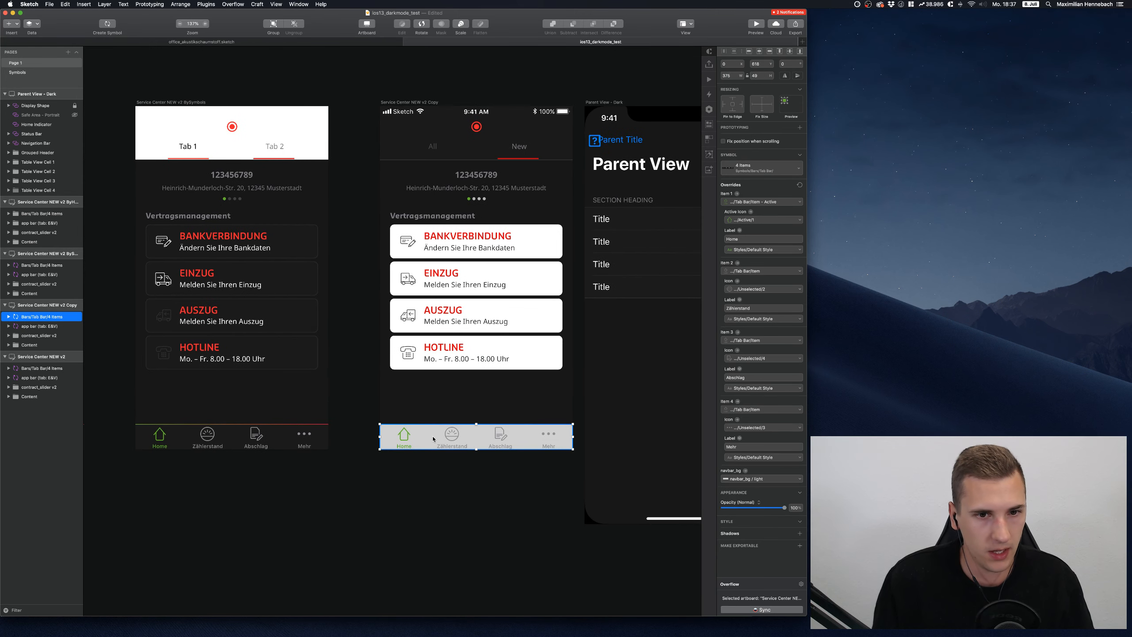
double_click(433, 439)
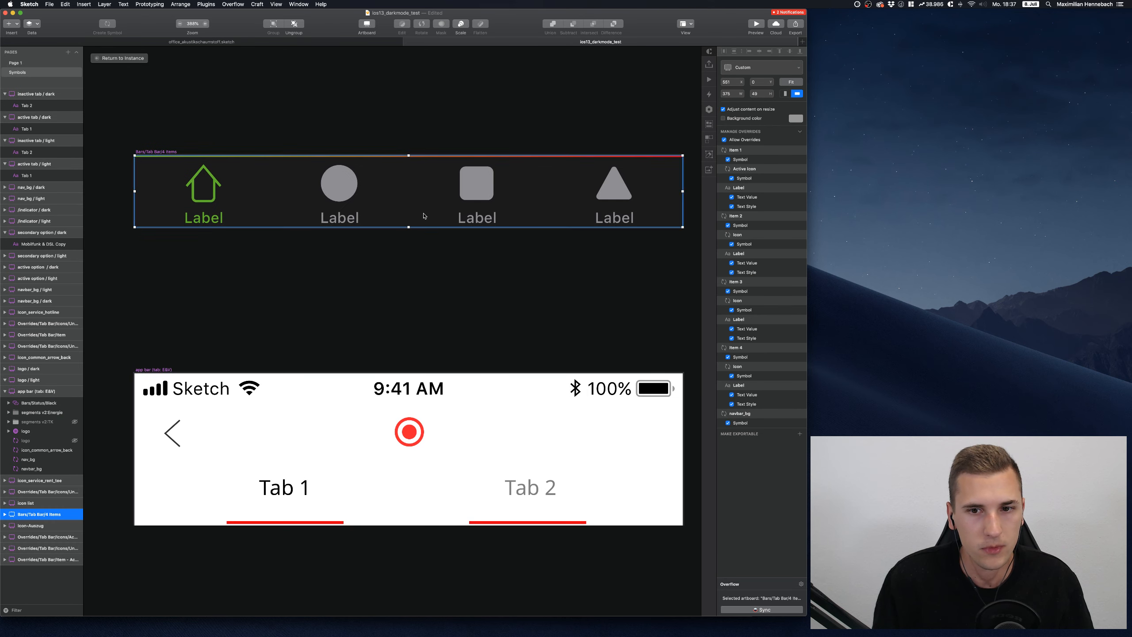
click(420, 217)
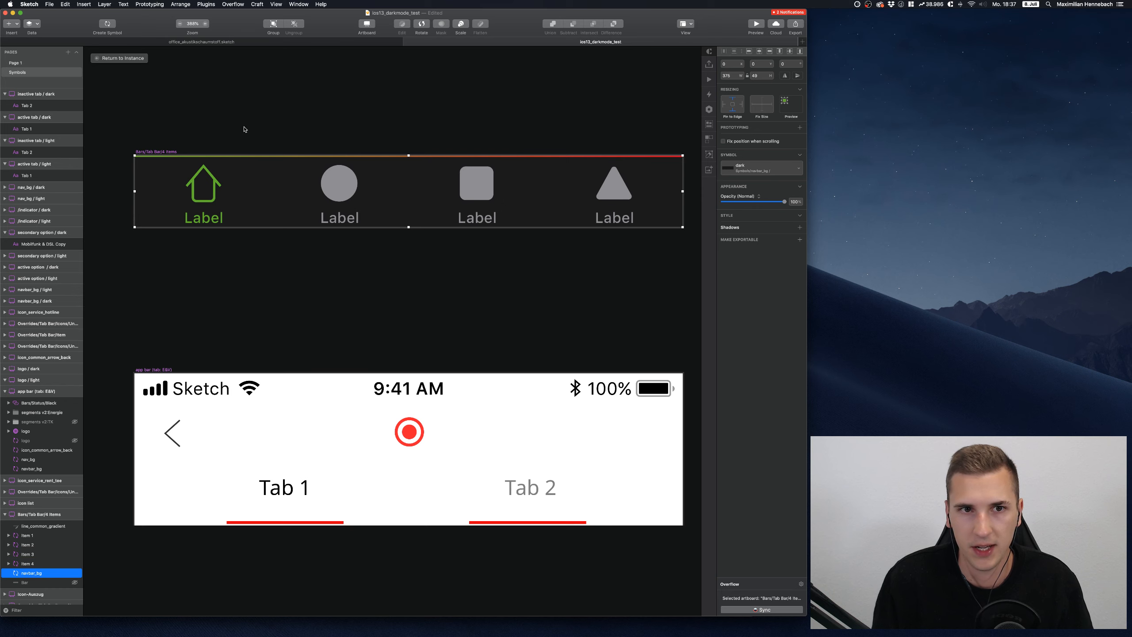
click(176, 113)
click(297, 204)
click(167, 139)
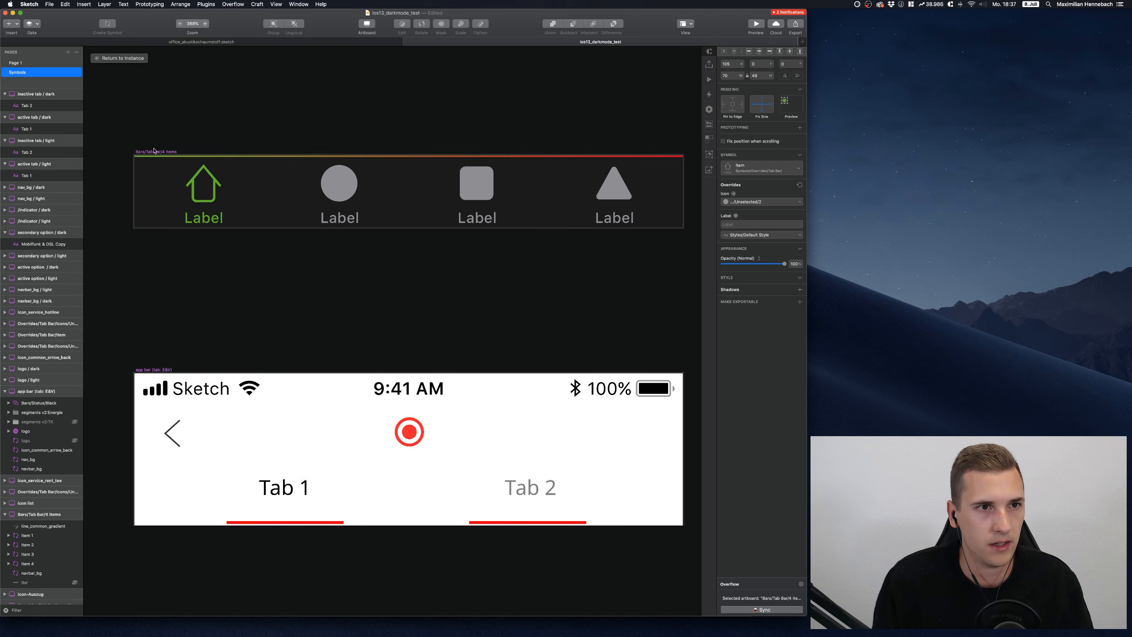
click(154, 150)
scroll(26, 546, down, 1)
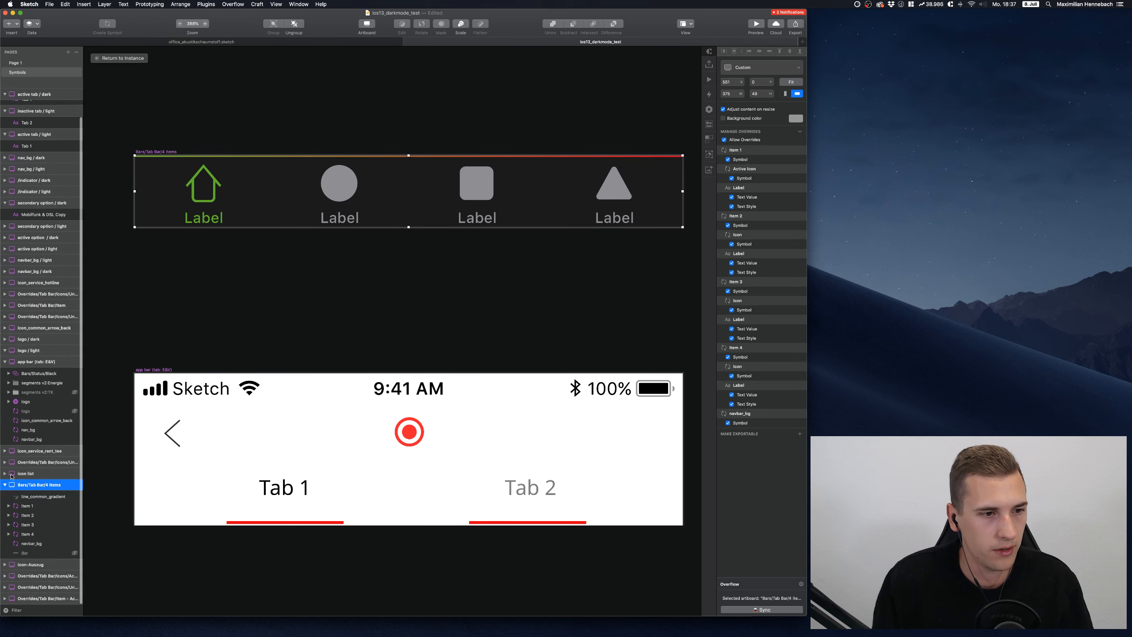
click(27, 545)
scroll(262, 313, down, 5)
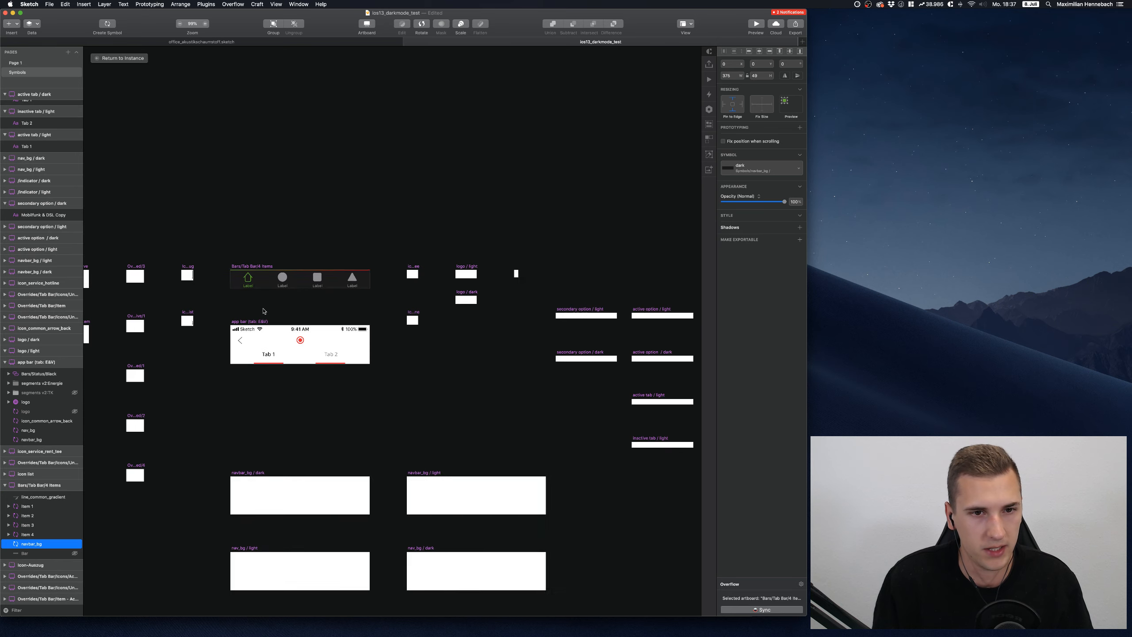
scroll(264, 312, down, 4)
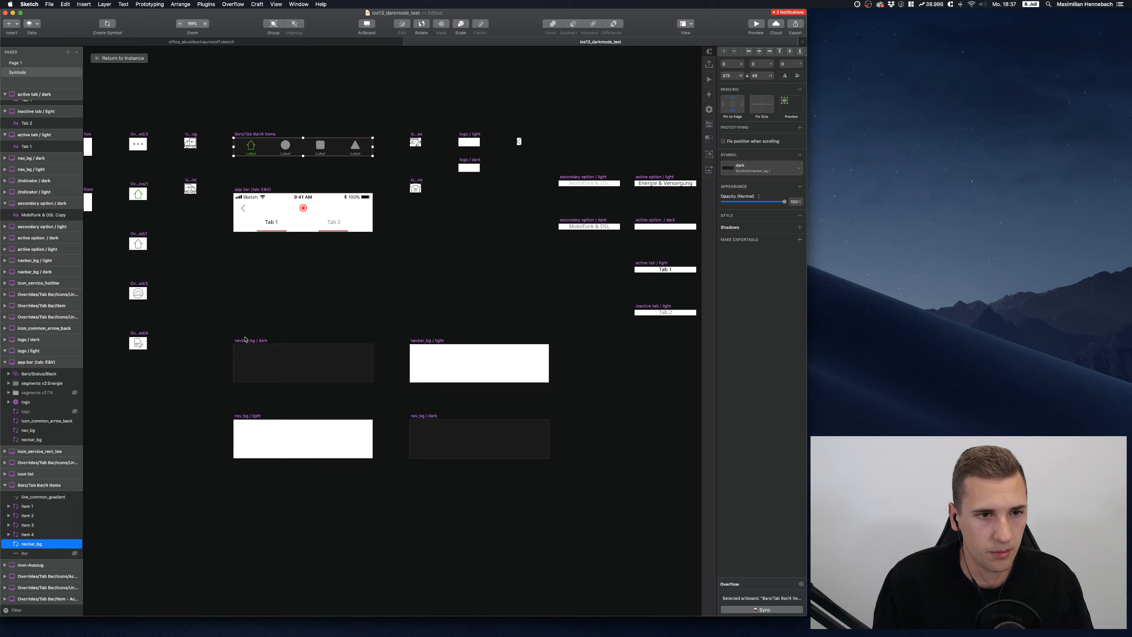
click(255, 417)
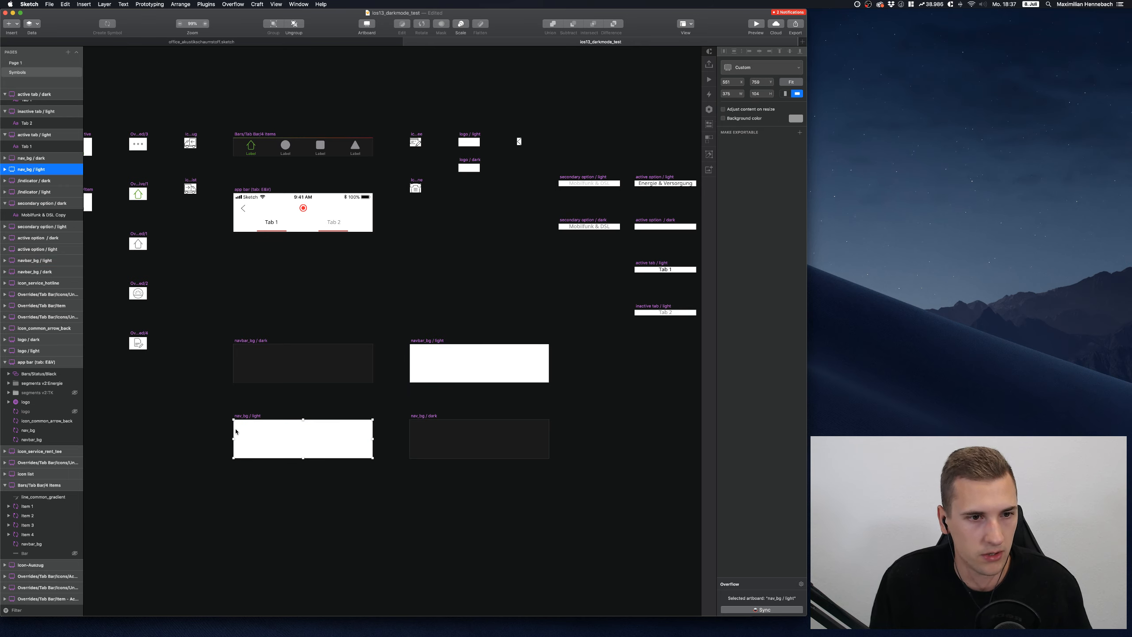
scroll(252, 173, up, 7)
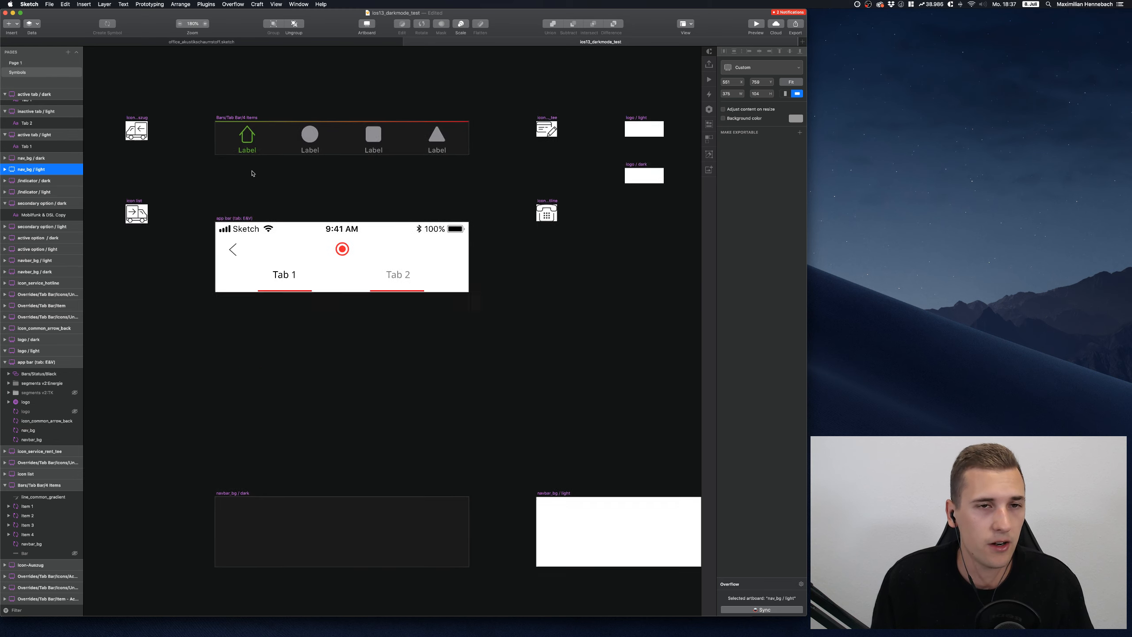
click(226, 132)
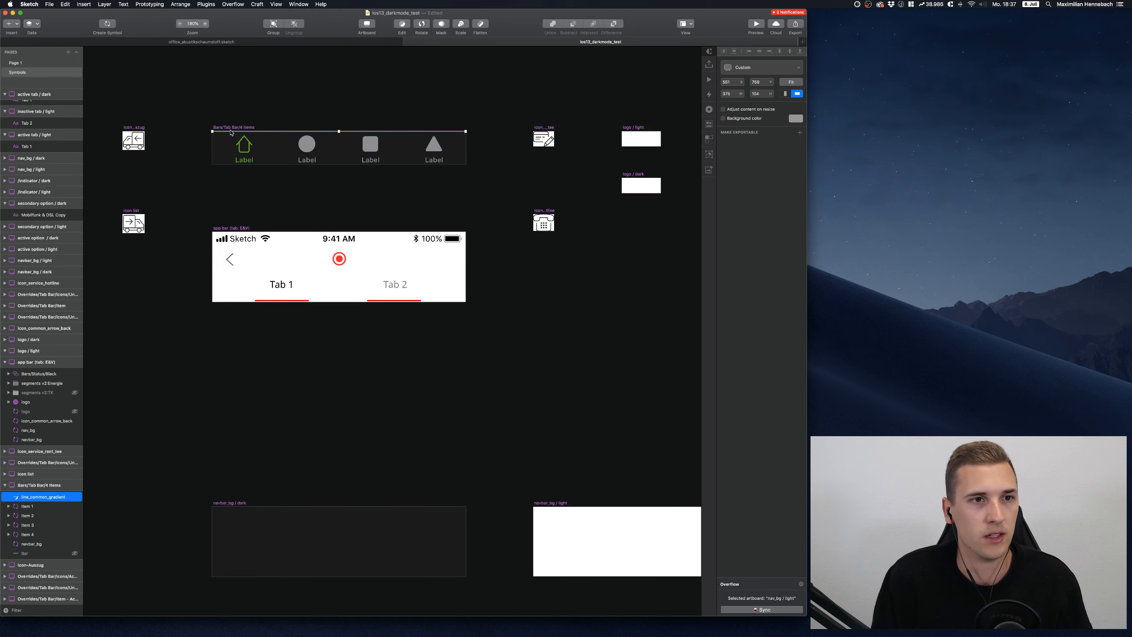
Hide the navbar_bg layer in the tab bar symbol and insert the document symbol nav_bg / light in its place behind the items
click(53, 544)
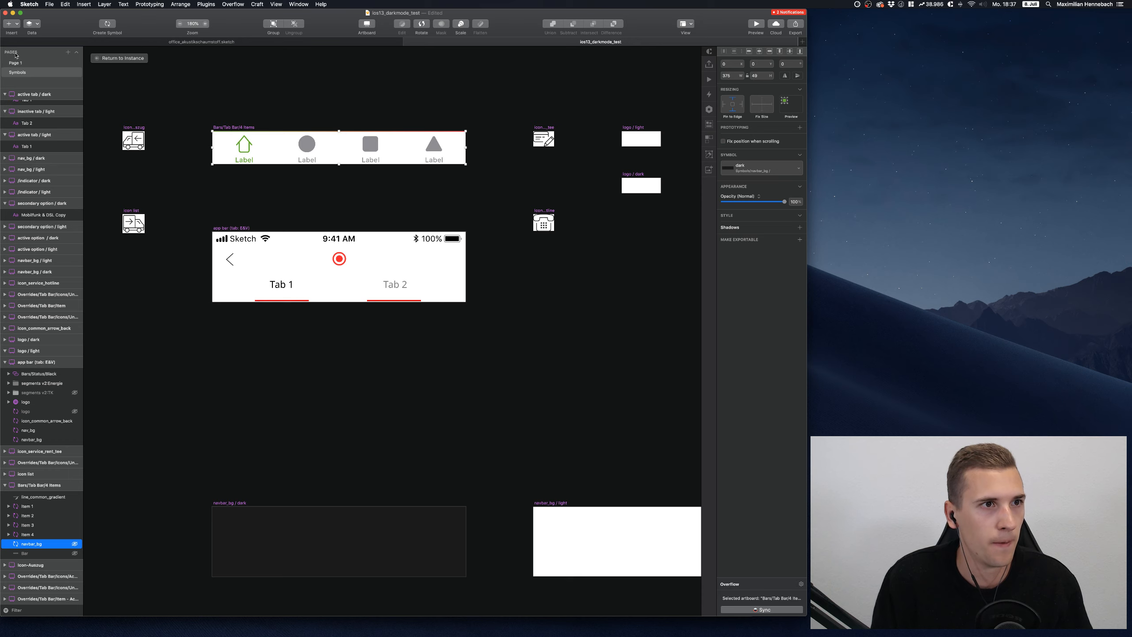
click(13, 25)
mouse_move(44, 125)
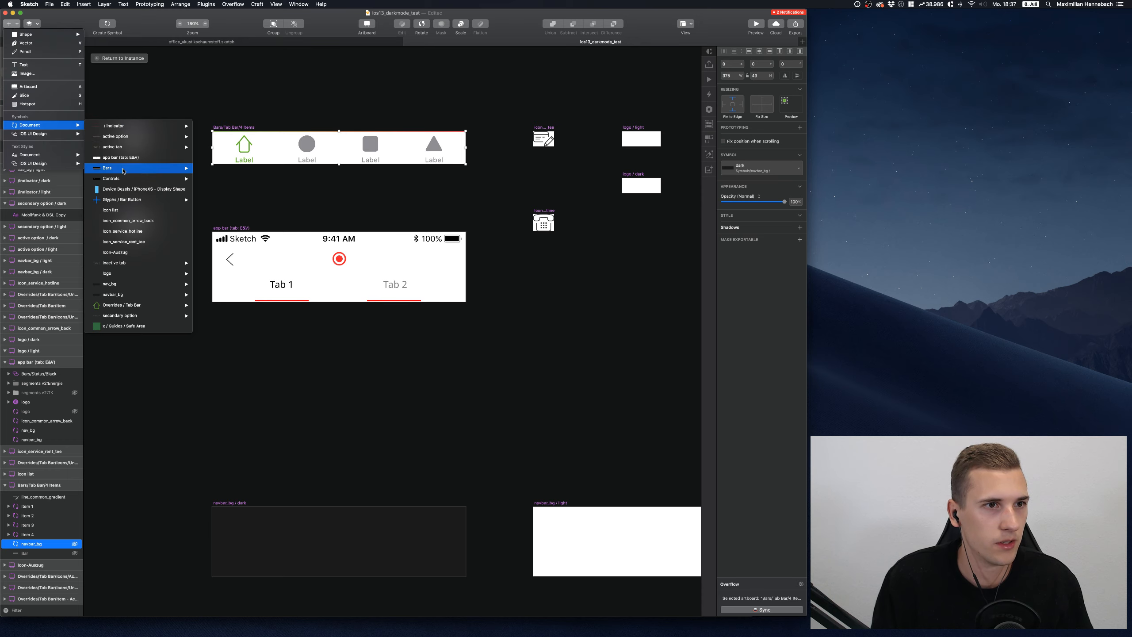
mouse_move(132, 284)
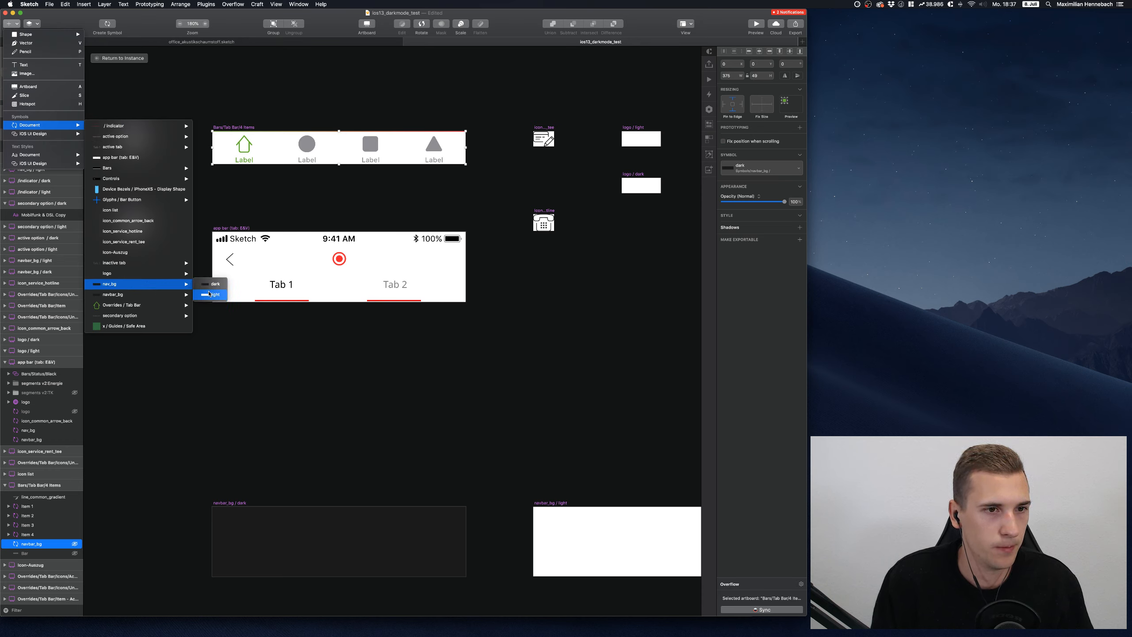
click(211, 305)
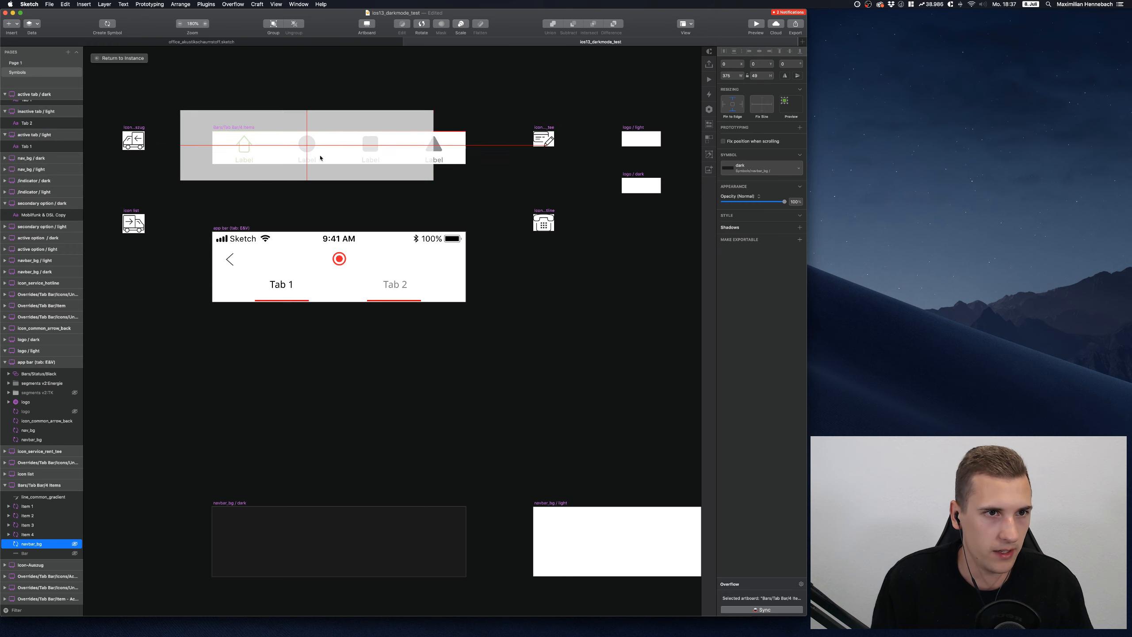
click(339, 169)
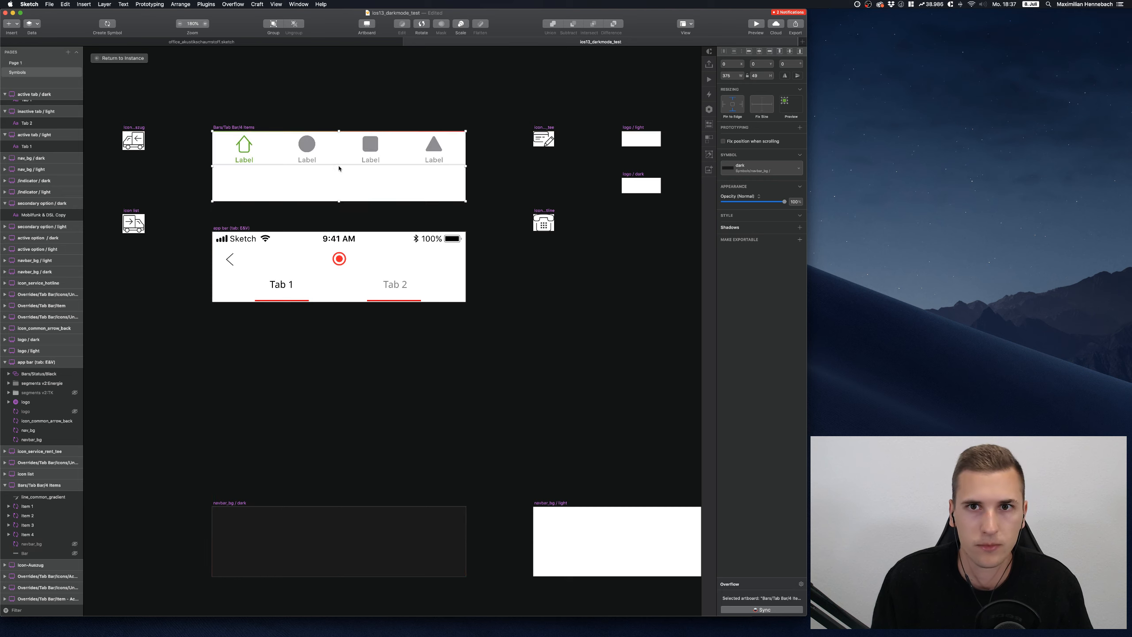
Set the inserted nav_bg / light background's height to 49
double_click(761, 75)
text(49)
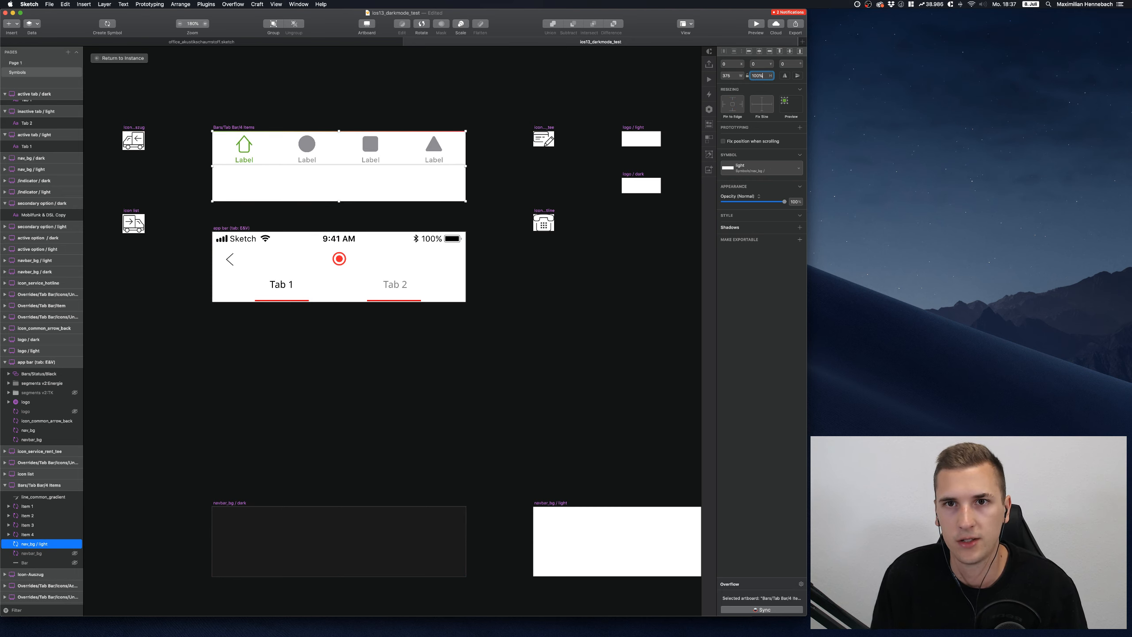
key(Return)
scroll(313, 116, up, 3)
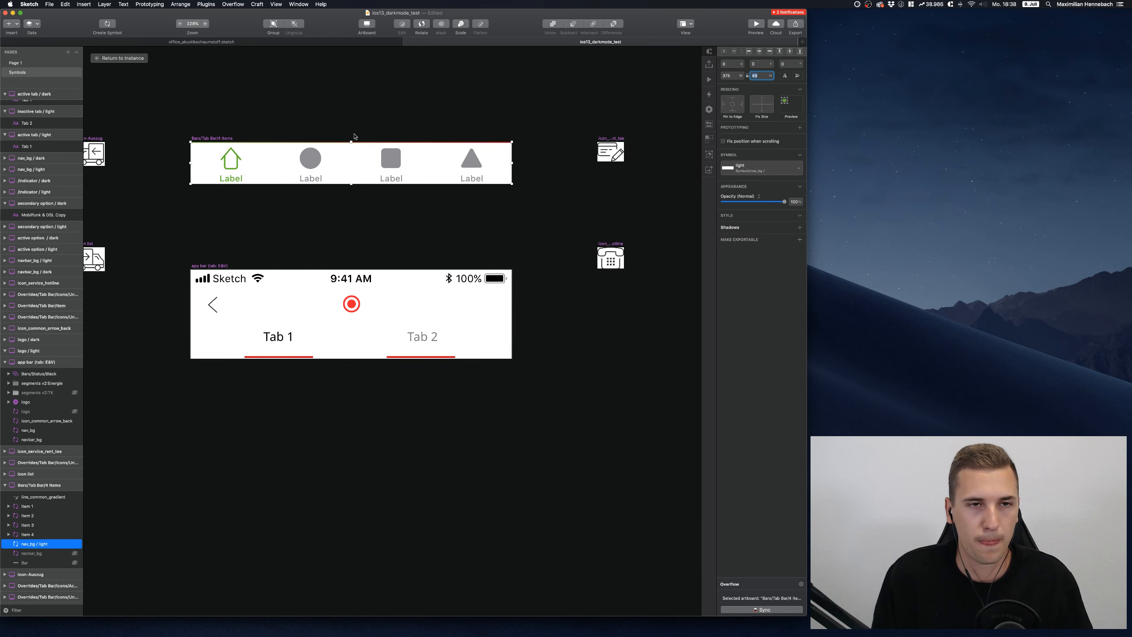
Return to the tab bar instance and switch its background override to the dark nav_bg variant
click(120, 58)
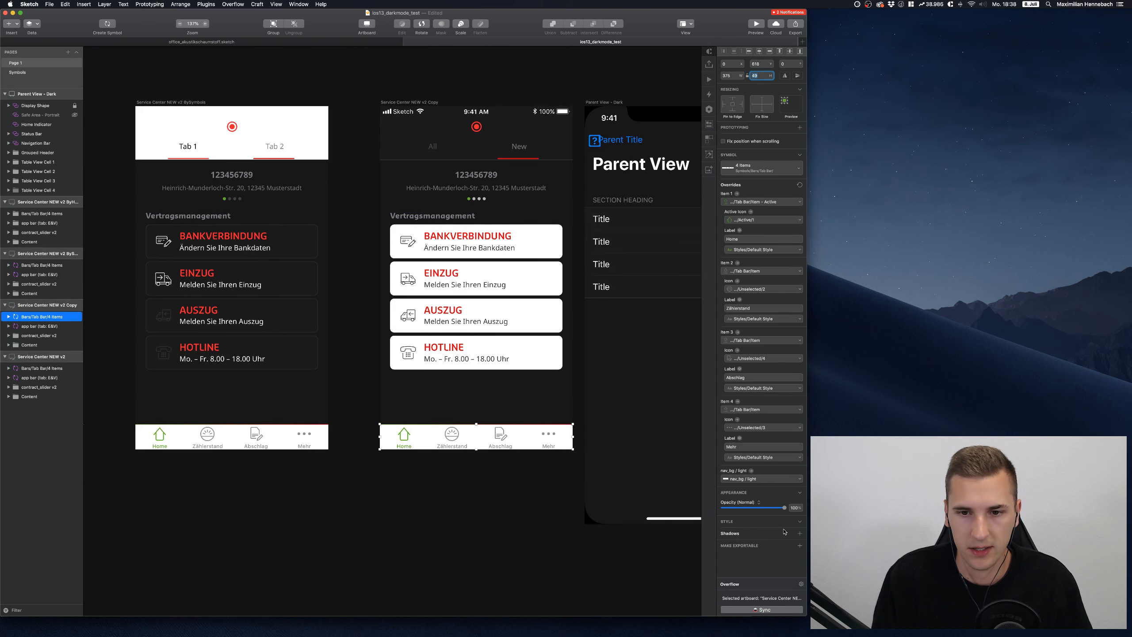
click(741, 479)
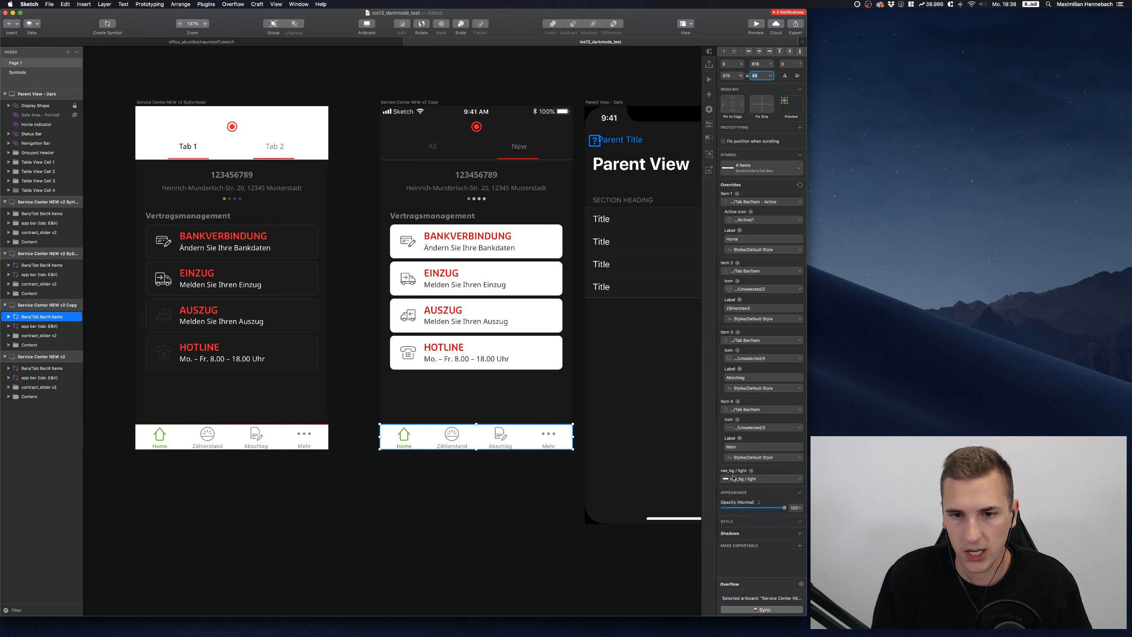
mouse_move(738, 511)
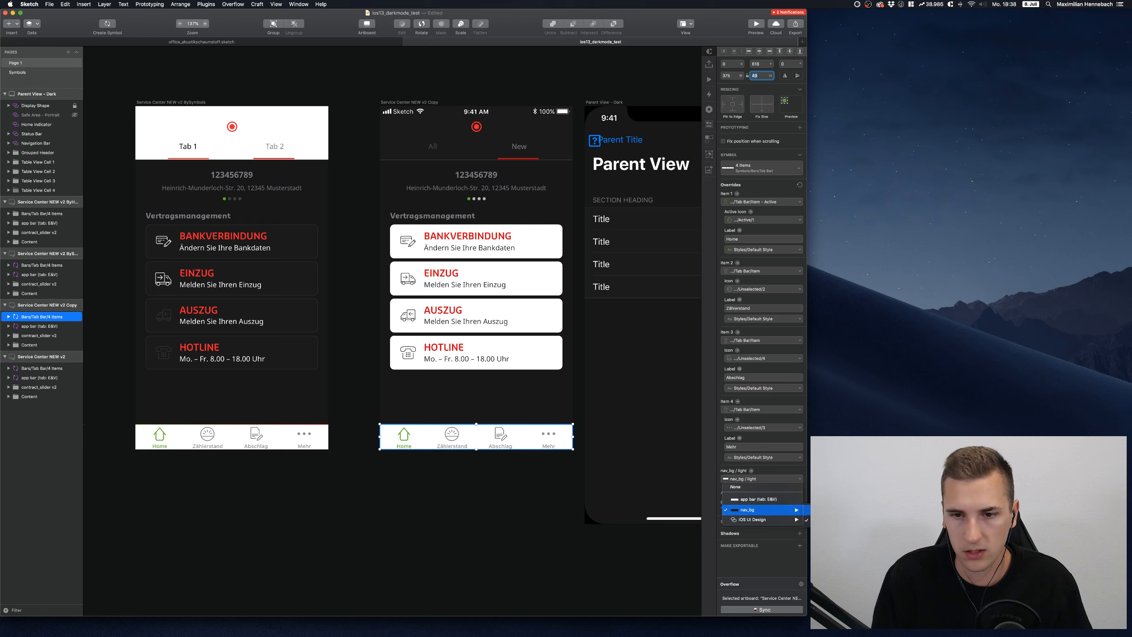
click(825, 510)
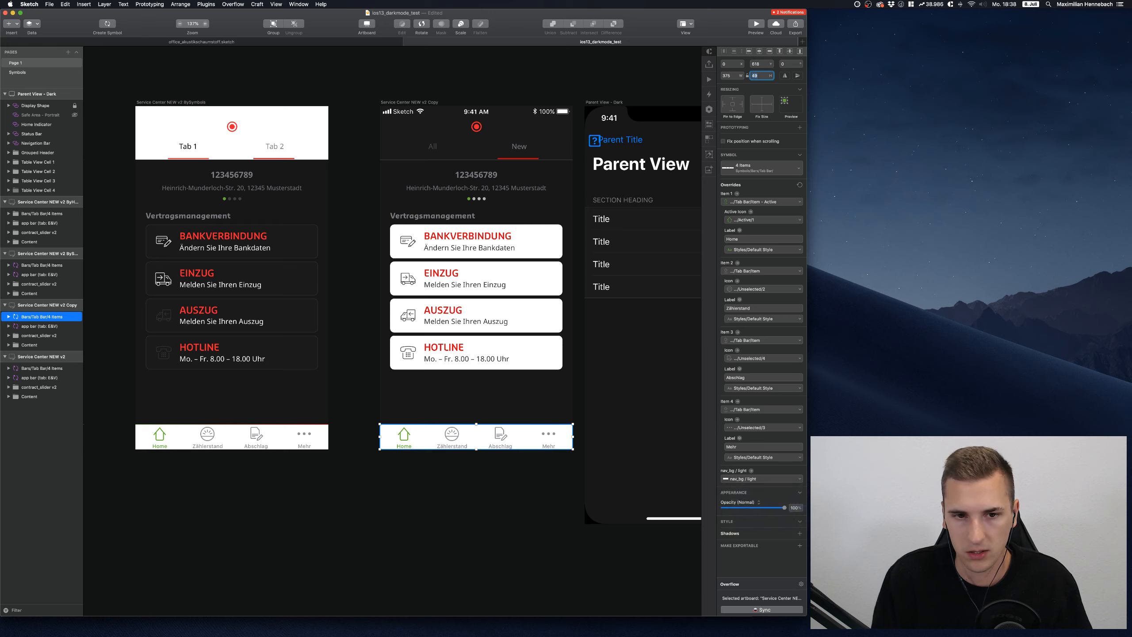
click(415, 511)
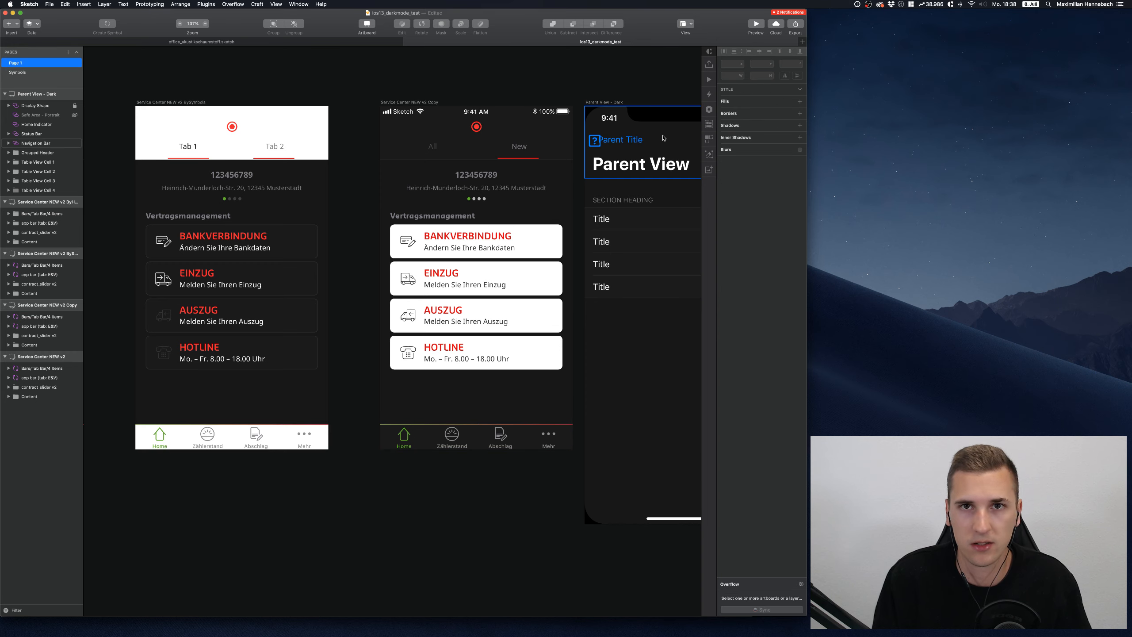
Check the contrast of the Zählerstand label's gray and the home icon's green against the dark background 171717
click(856, 4)
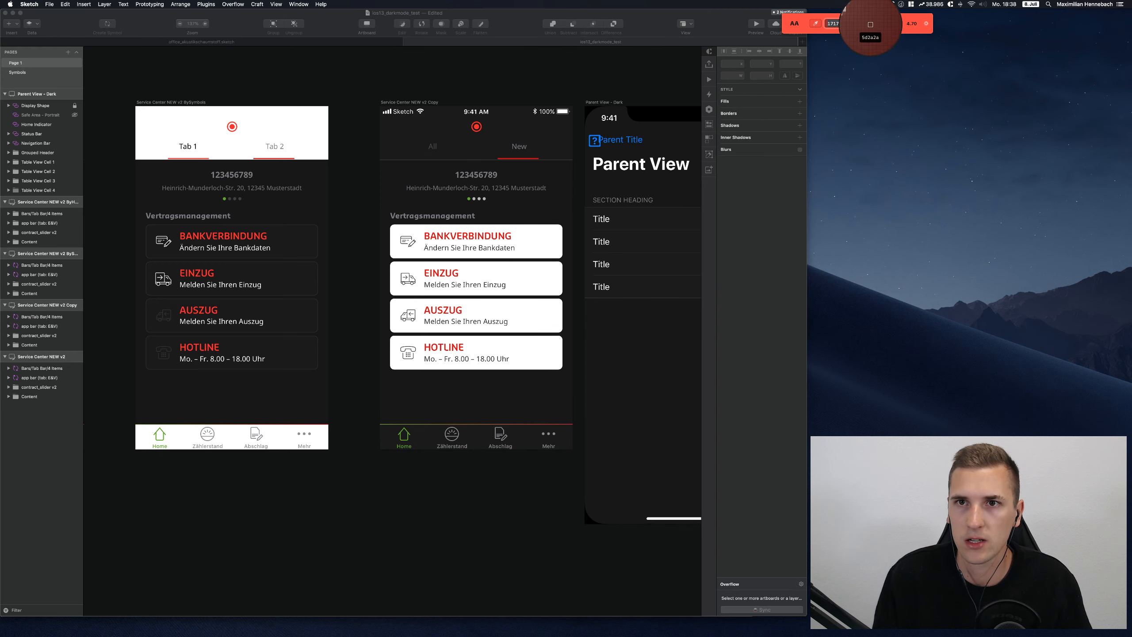
click(867, 23)
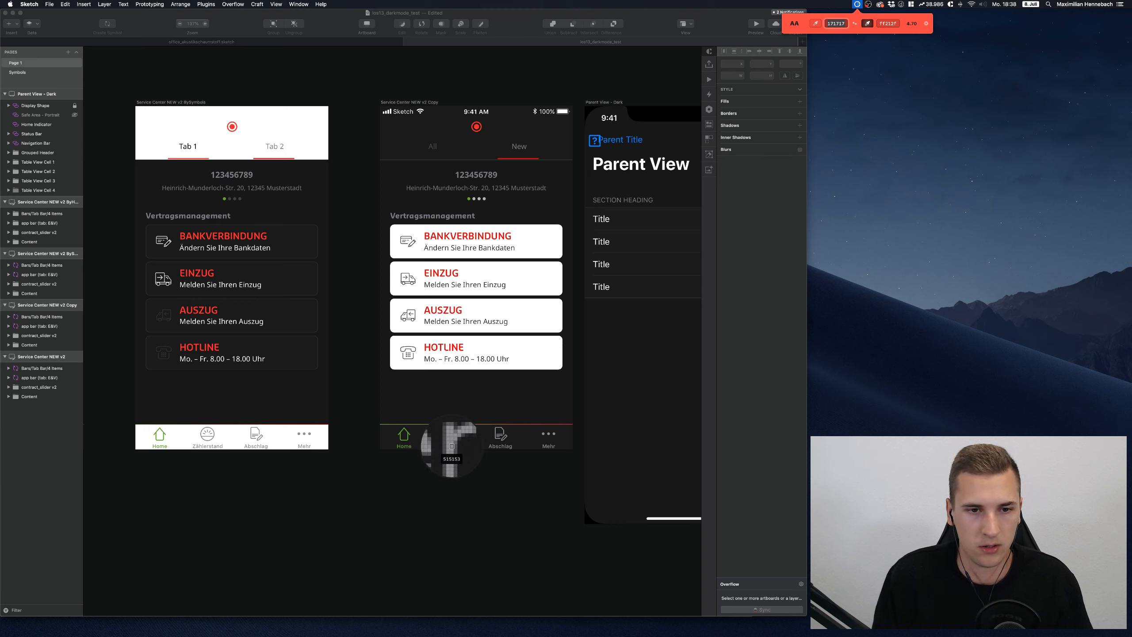
click(451, 446)
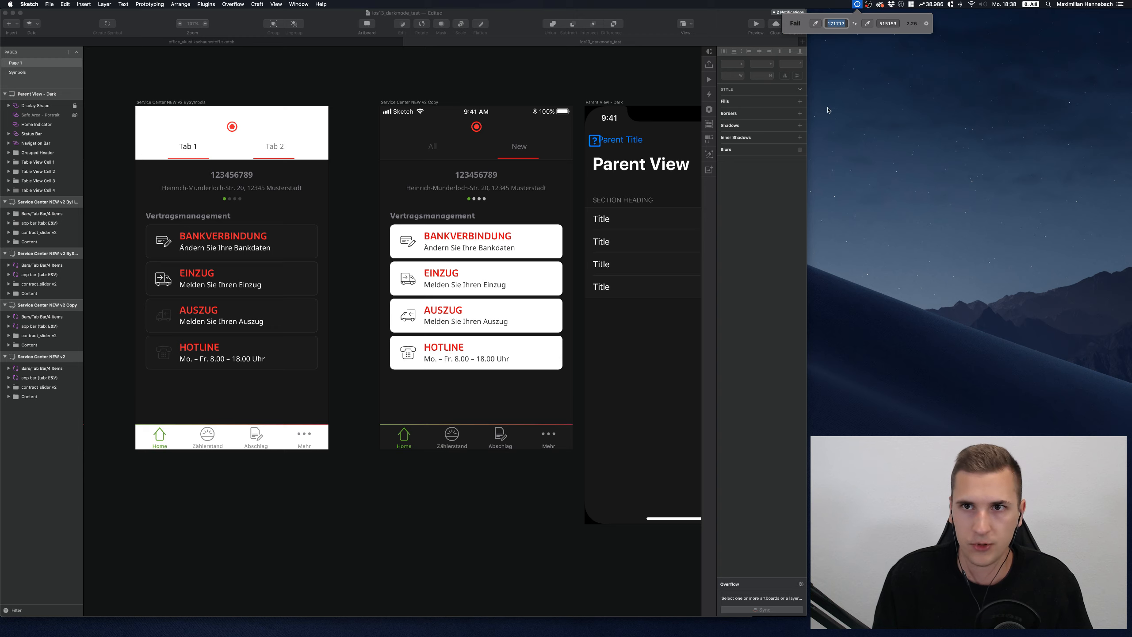
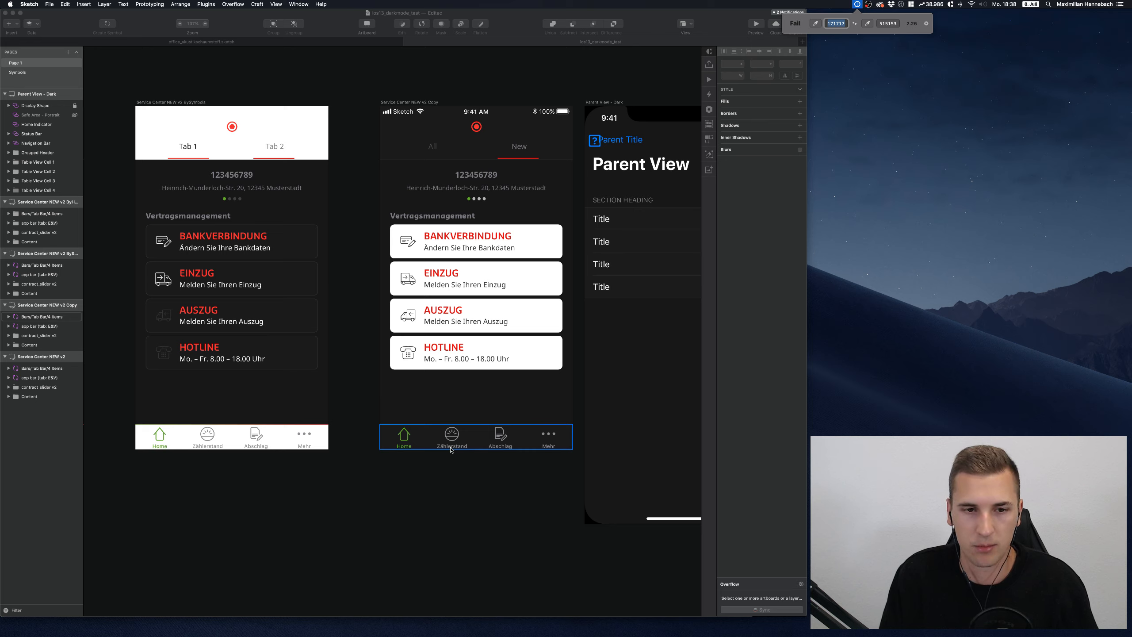
click(871, 26)
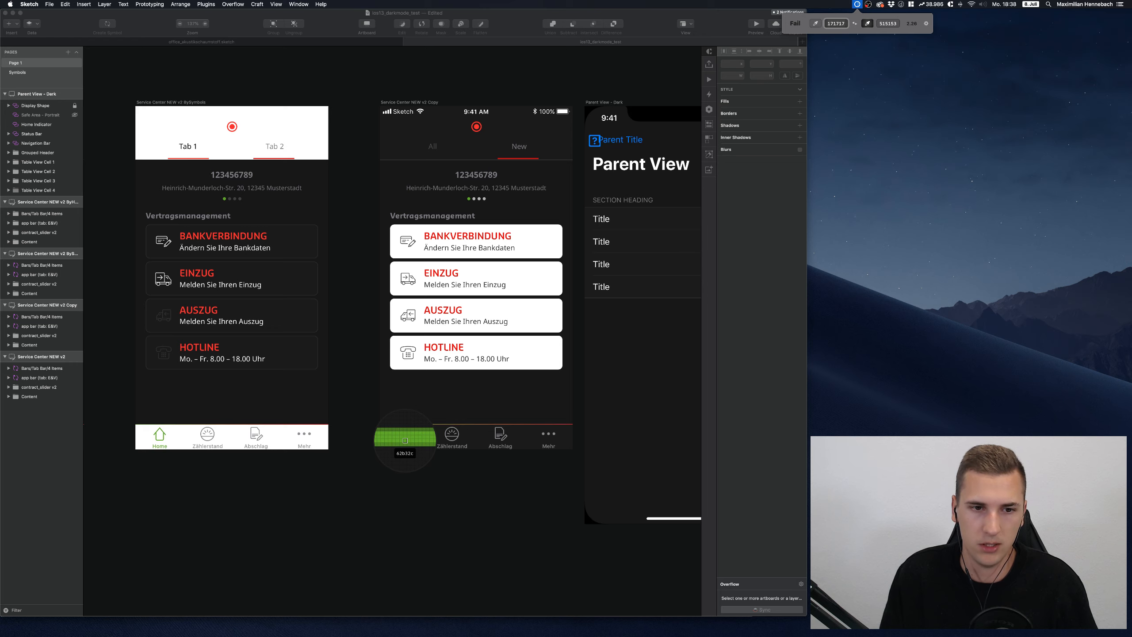
click(405, 440)
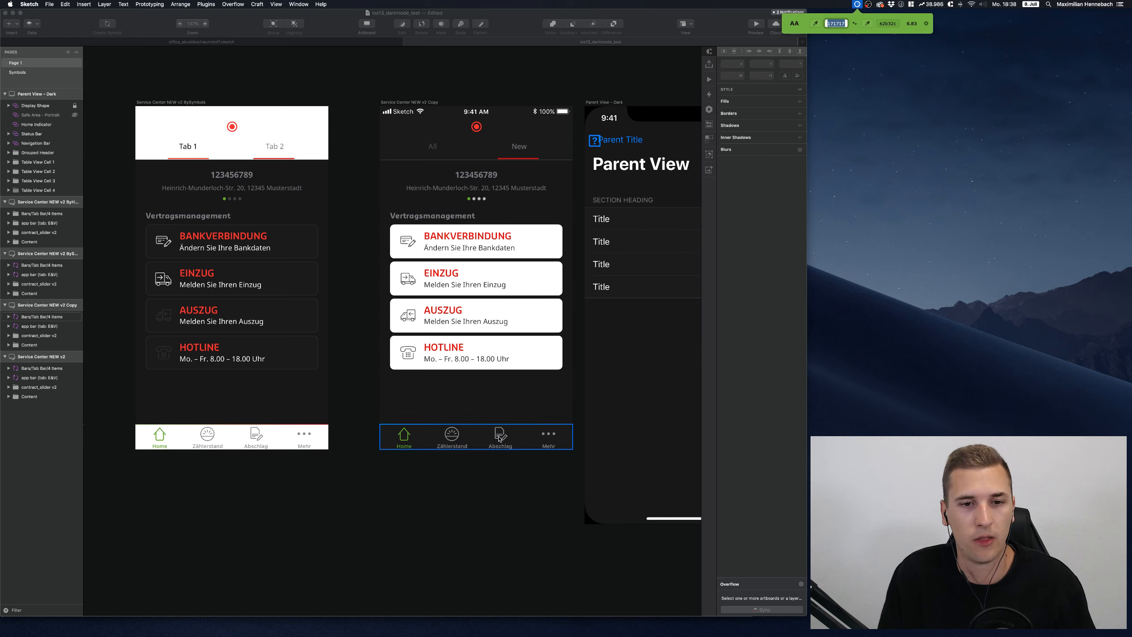
Open the tab bar's source symbols and create a layer style named "tab bar icon light" from the gray unselected house icon's shape
double_click(458, 437)
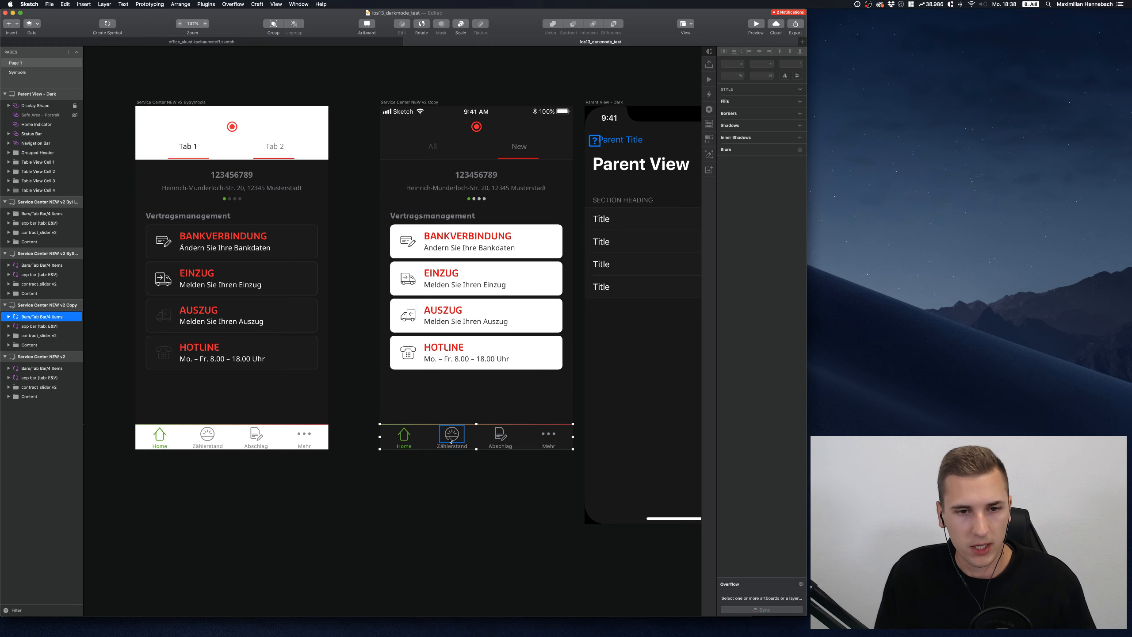
scroll(449, 436, up, 5)
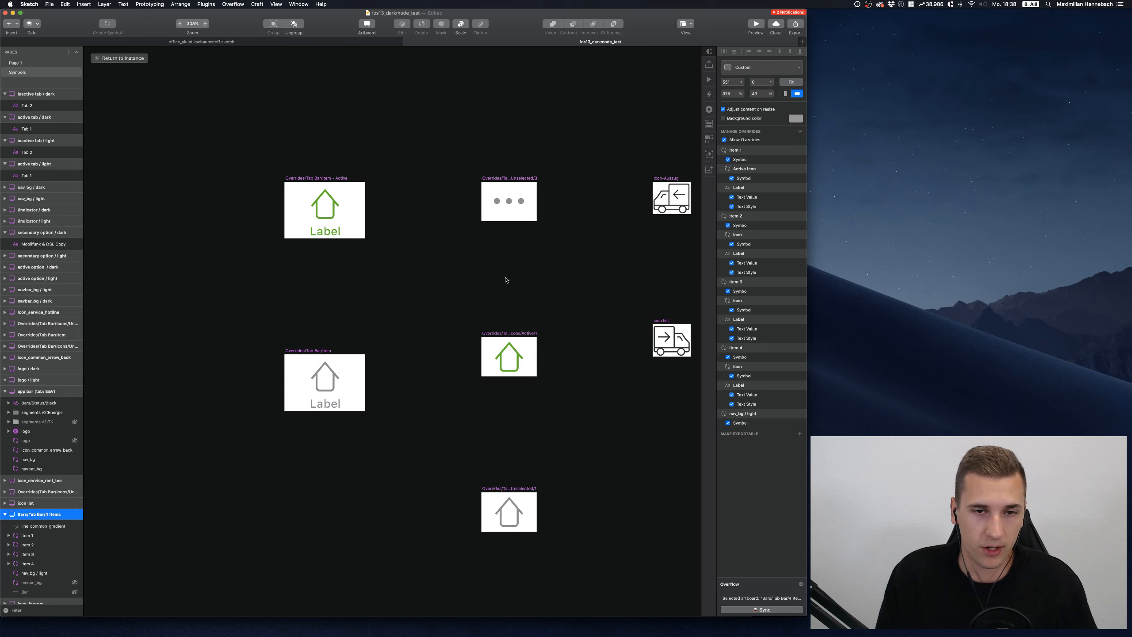
scroll(515, 358, down, 3)
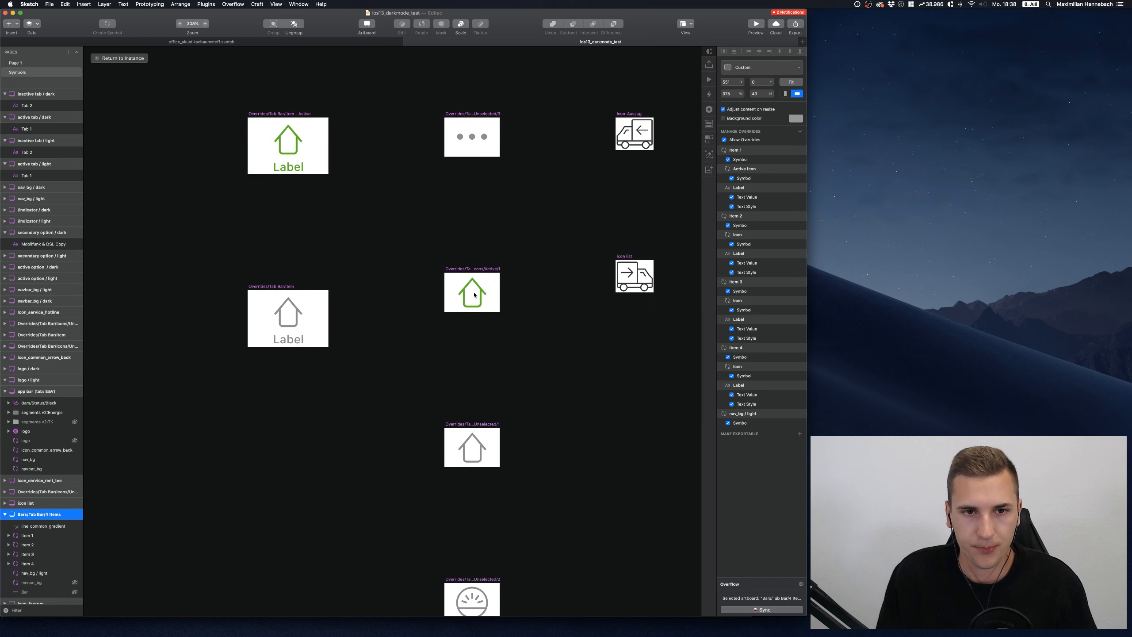
scroll(475, 398, down, 2)
click(477, 404)
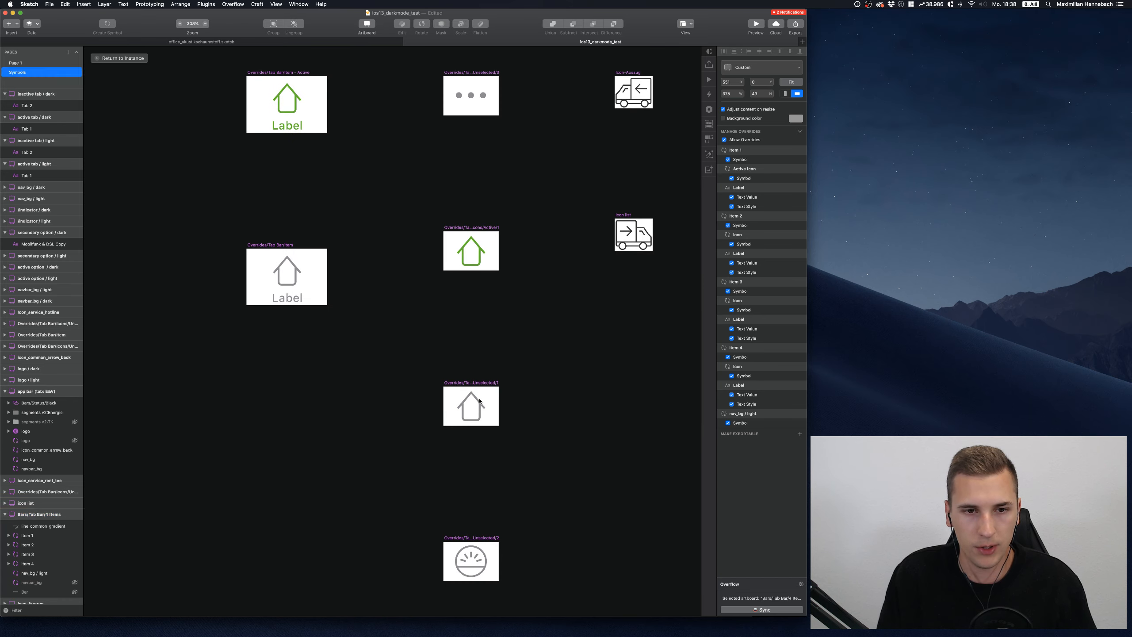
click(479, 405)
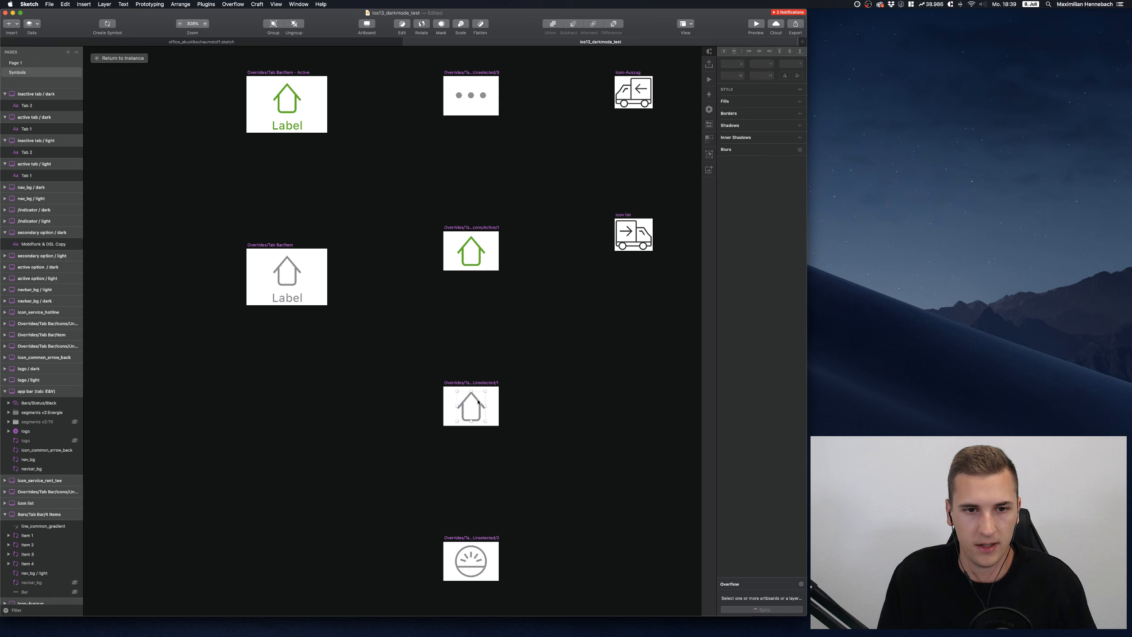
click(749, 168)
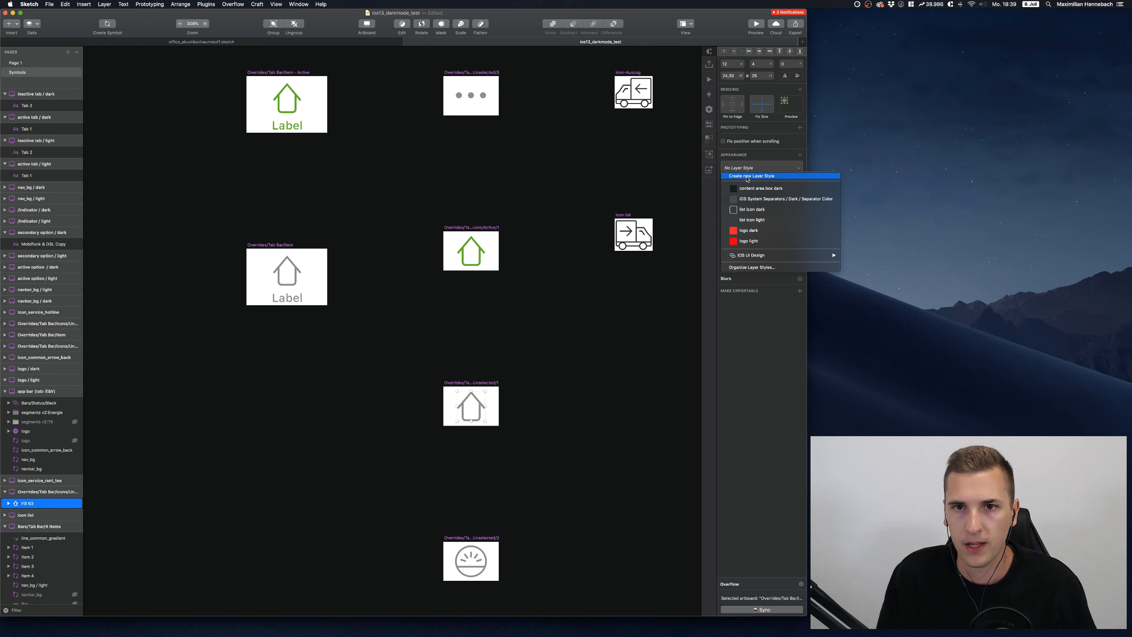
click(747, 178)
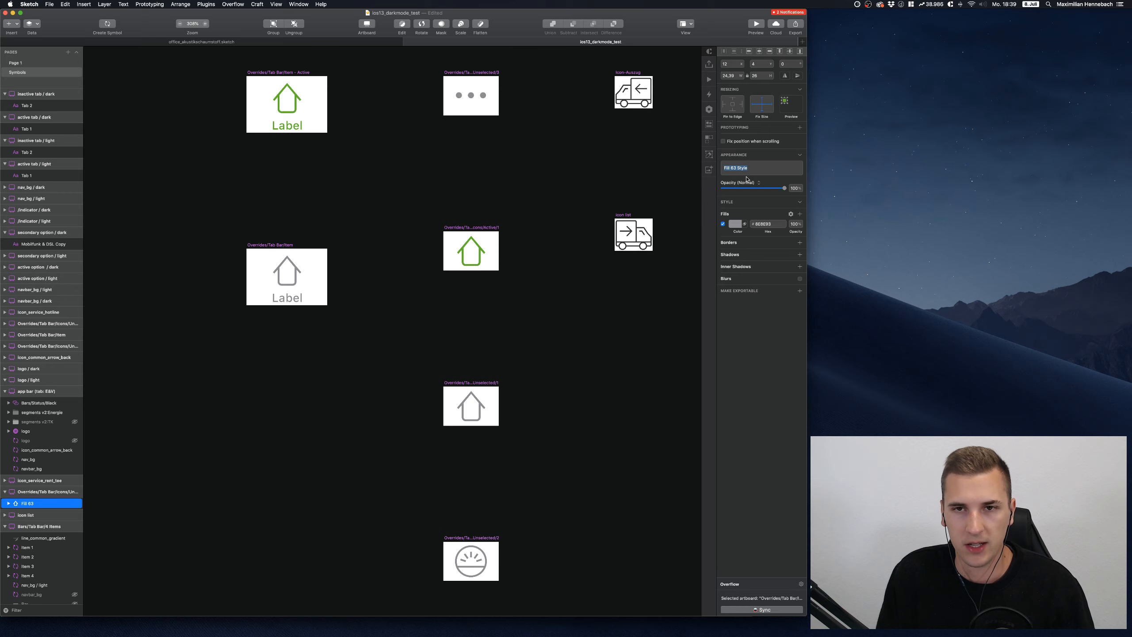
key(BackSpace)
key(super+a)
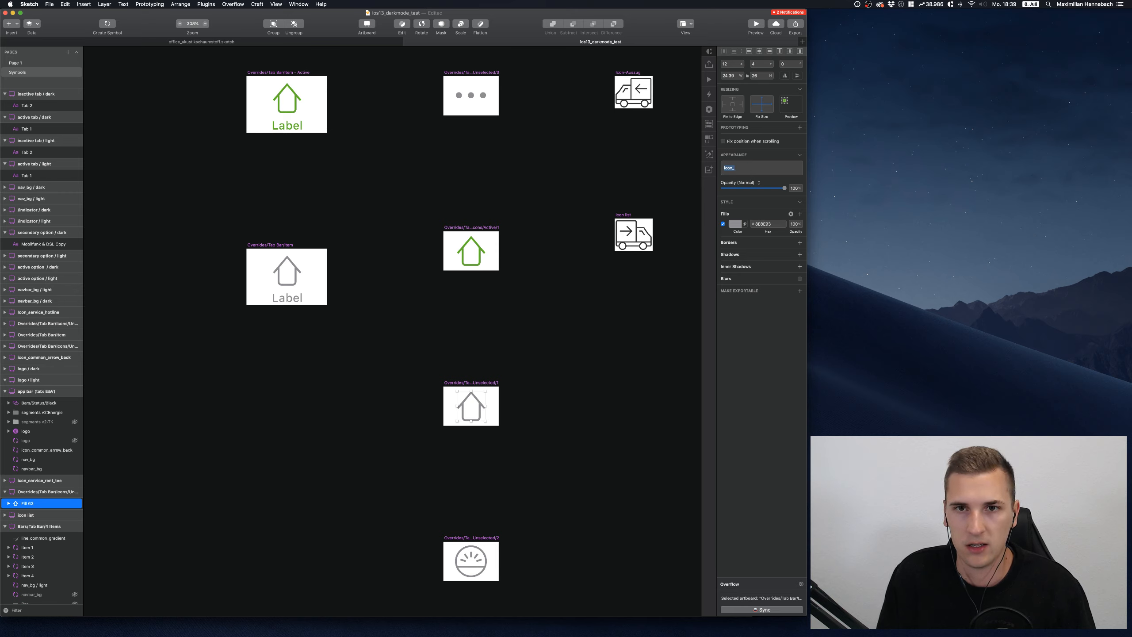
text(ight)
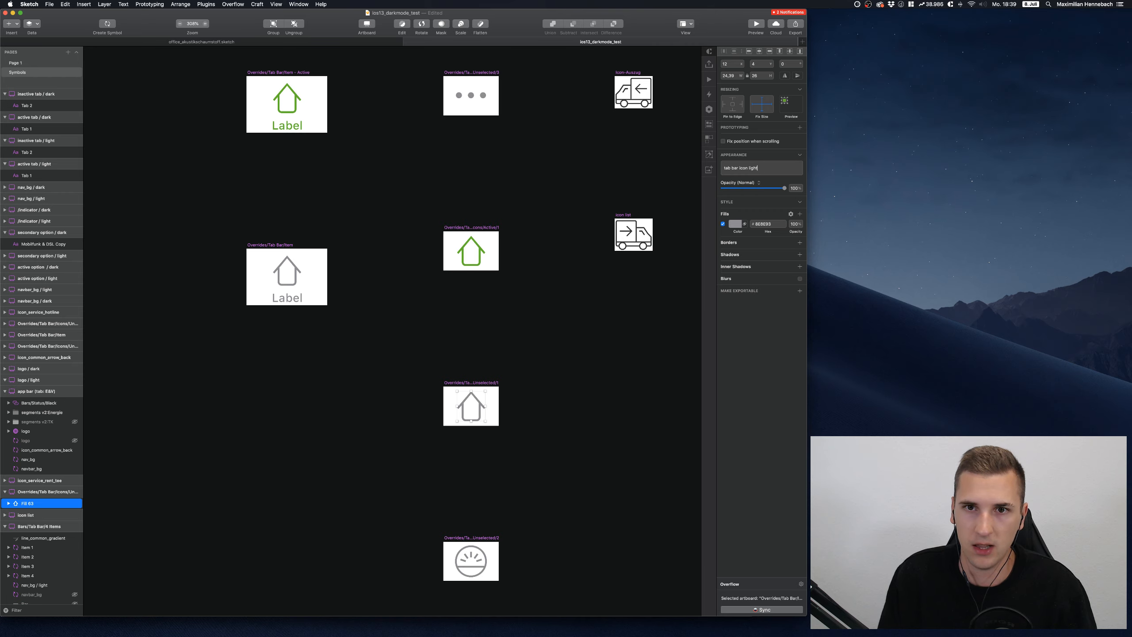
key(Return)
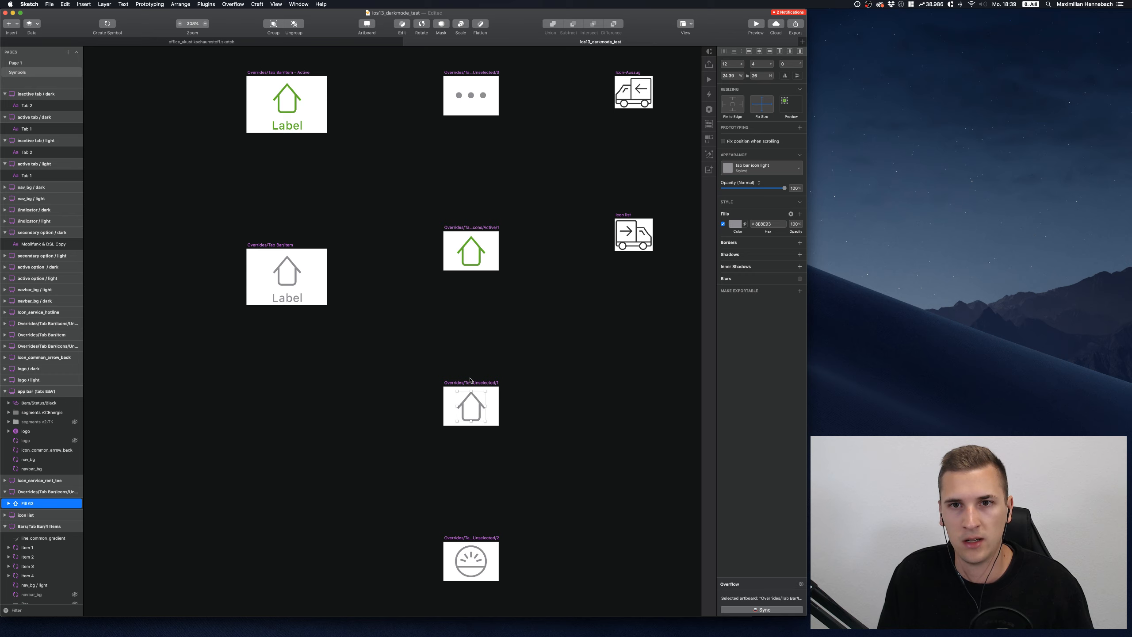
Rename the layer style "tab bar icon light" as "tab bar icon / light" in the layer style organizer
key(super+r)
click(758, 167)
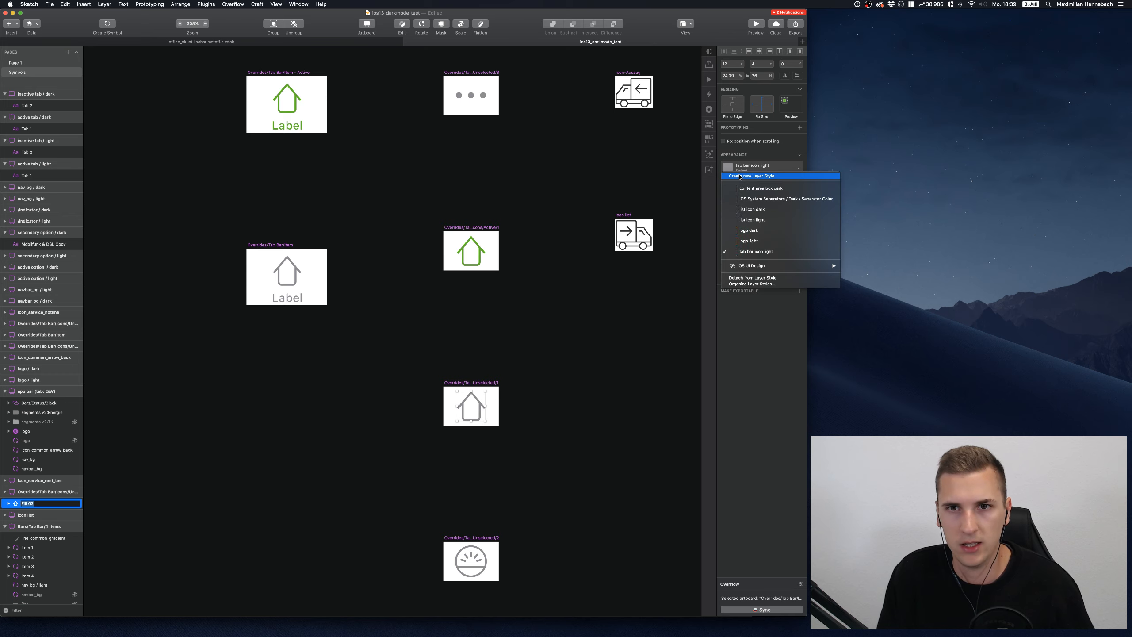
click(748, 284)
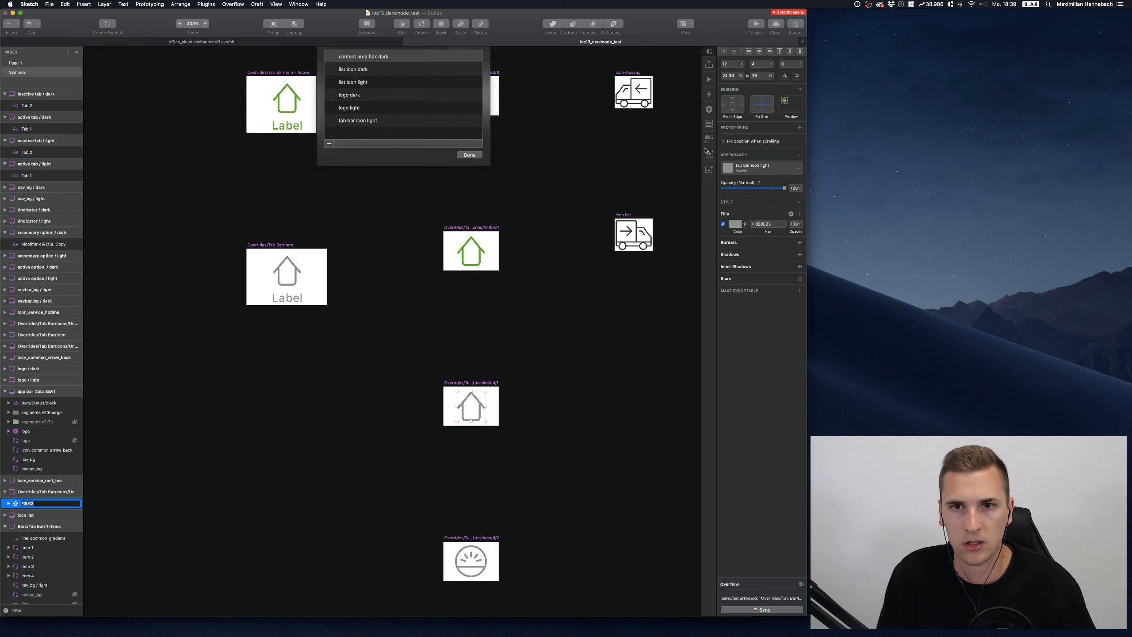
double_click(364, 75)
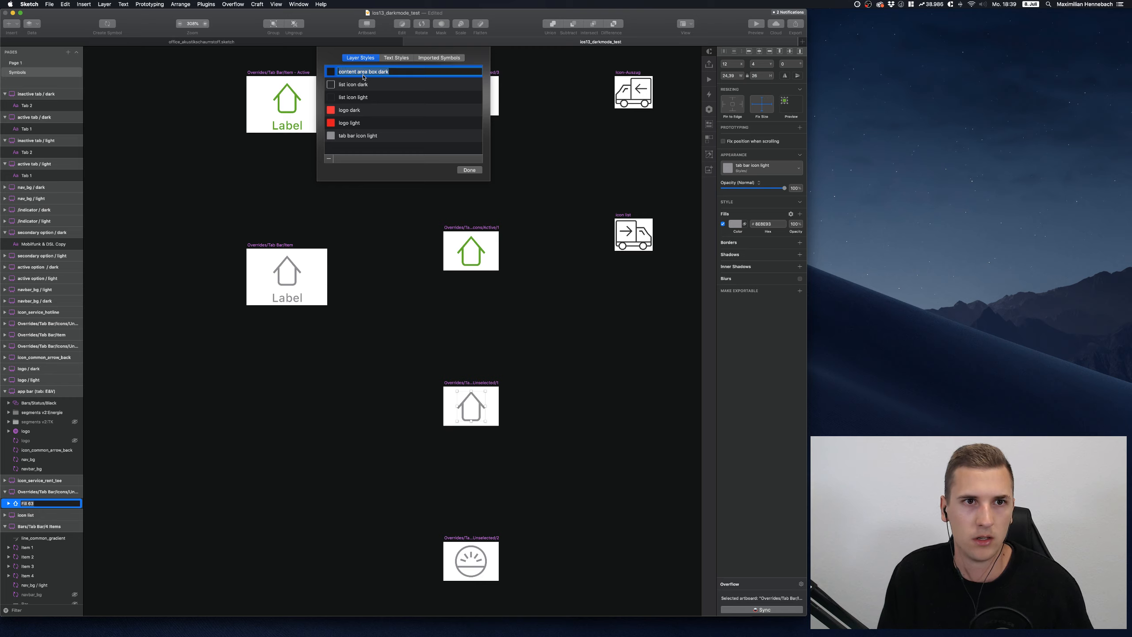
double_click(358, 136)
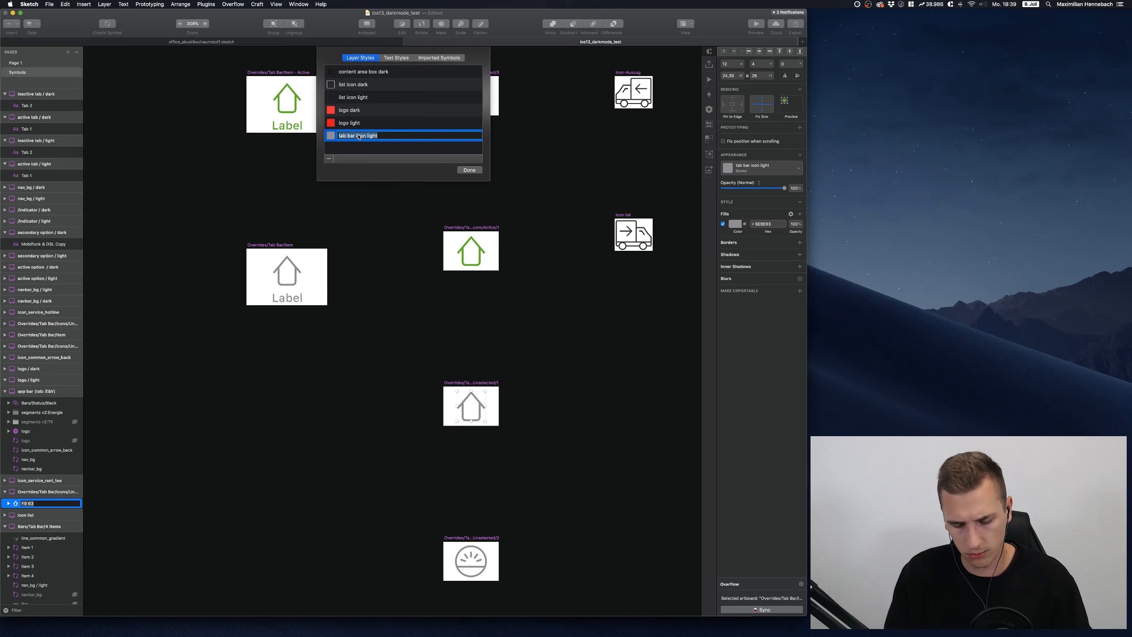
text(tab bar icon /)
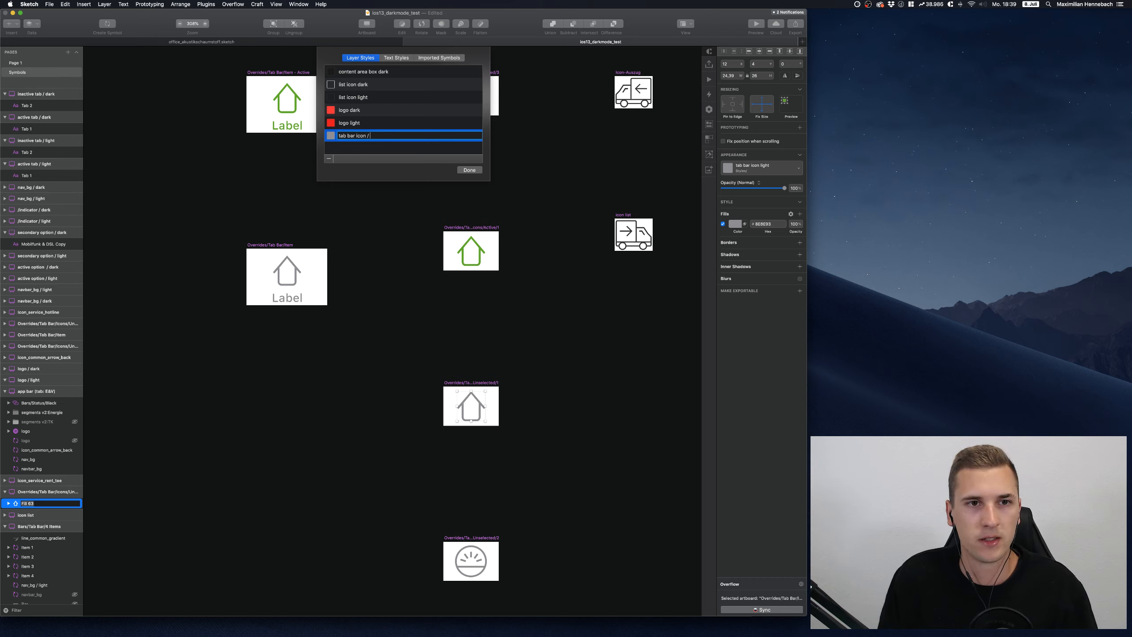
text( light)
key(Return)
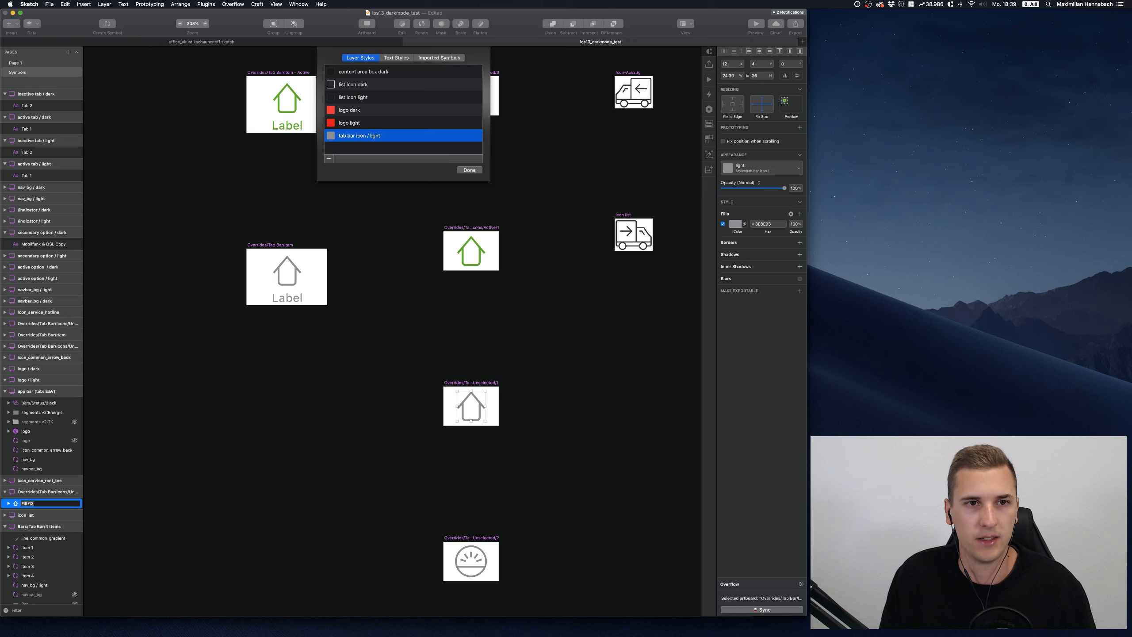
click(470, 170)
scroll(459, 384, down, 3)
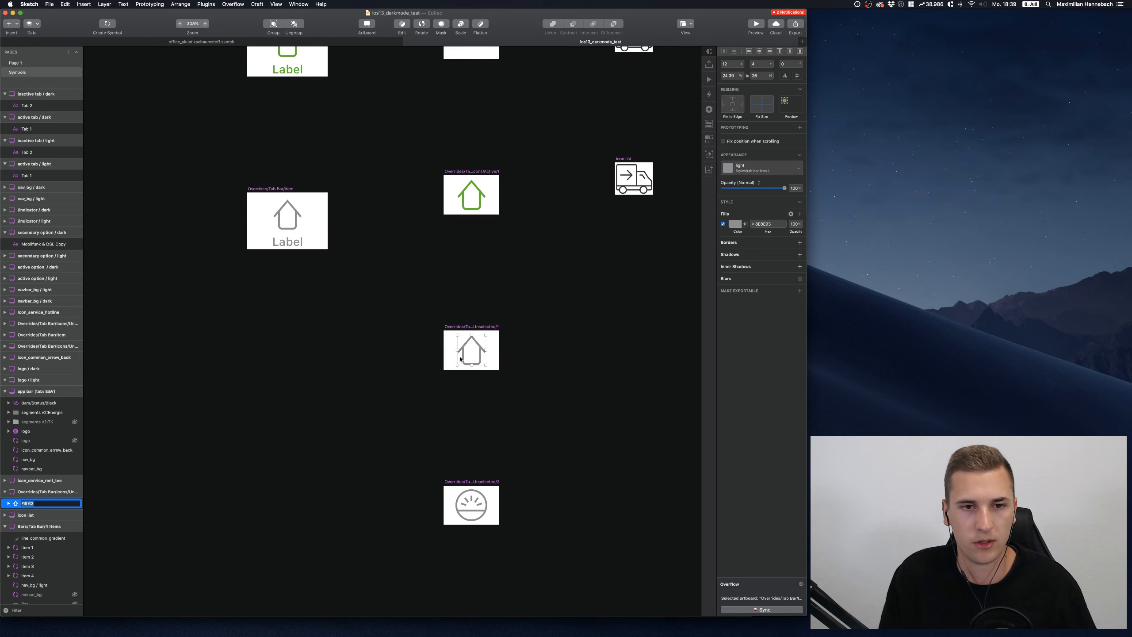
key(Escape)
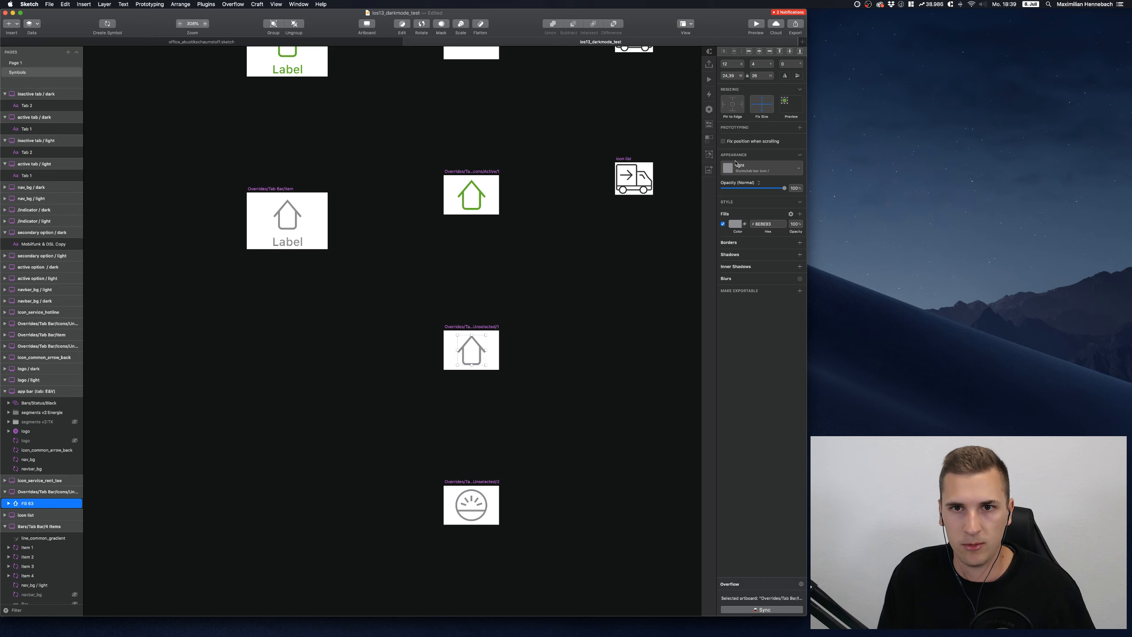
Lighten the unselected house icon's fill to about RGB 177, 177, 182 and check its contrast against 171717
click(735, 224)
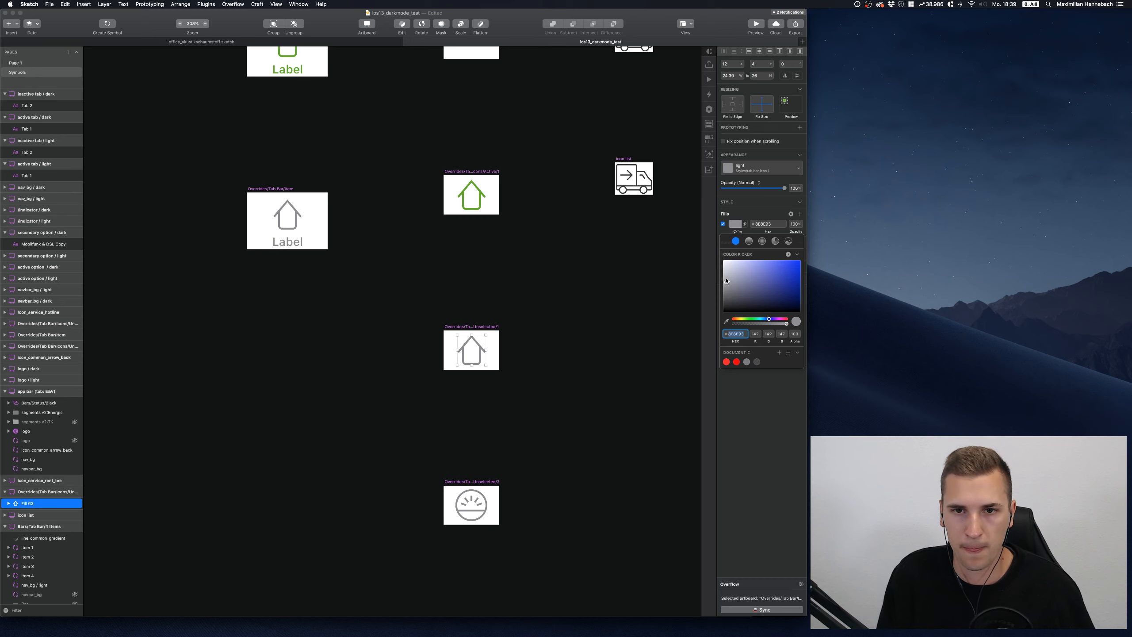
drag(727, 281, 728, 278)
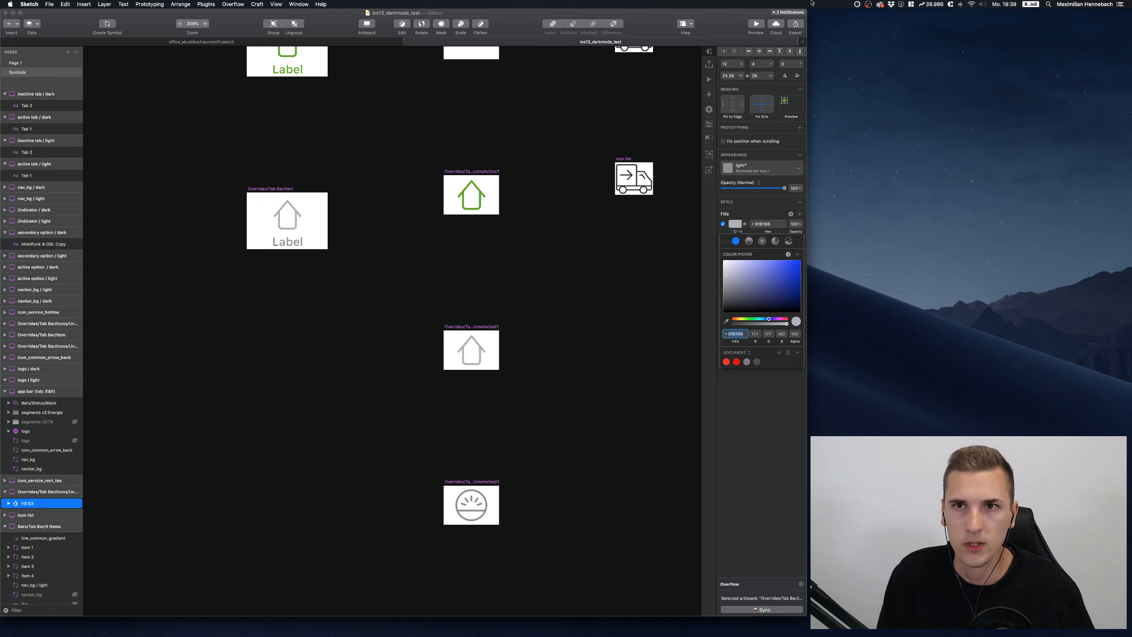
click(857, 4)
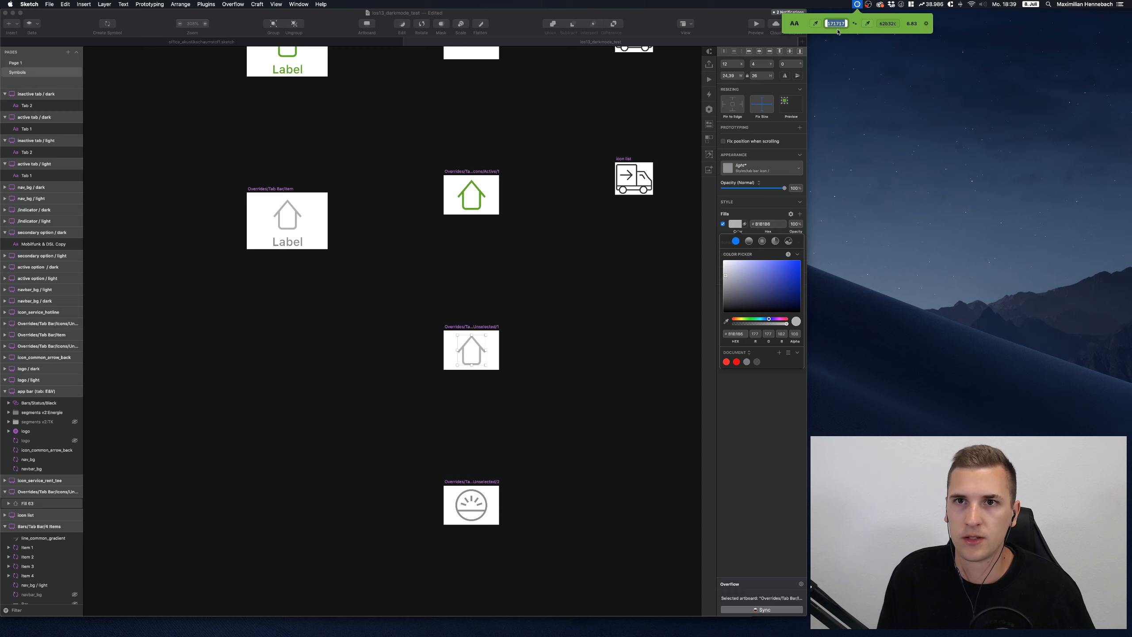
click(869, 23)
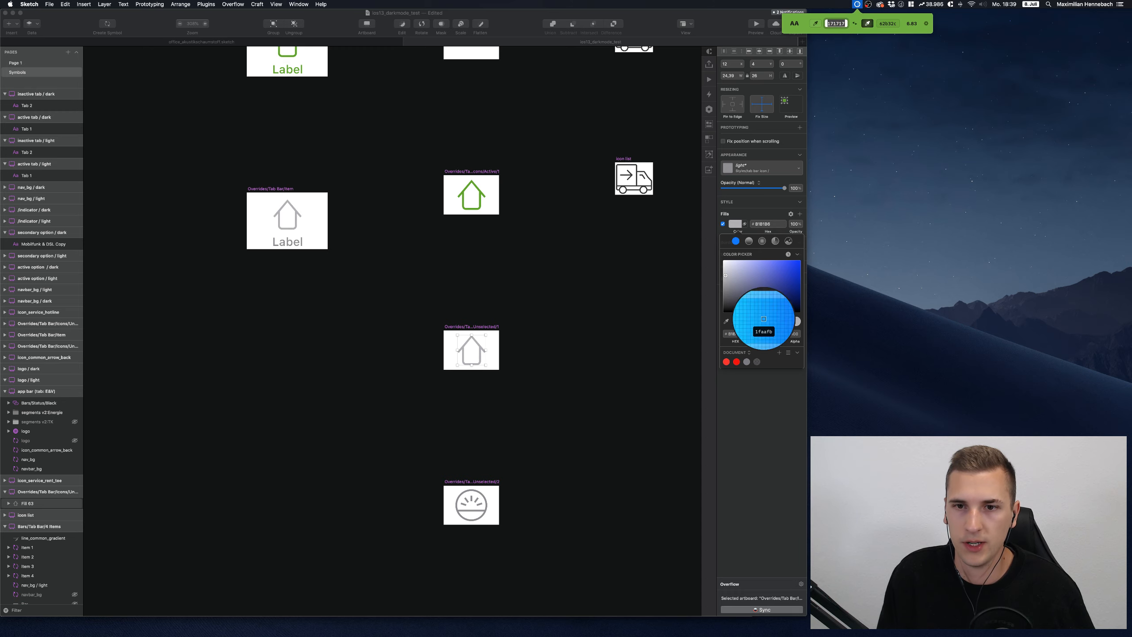
click(793, 319)
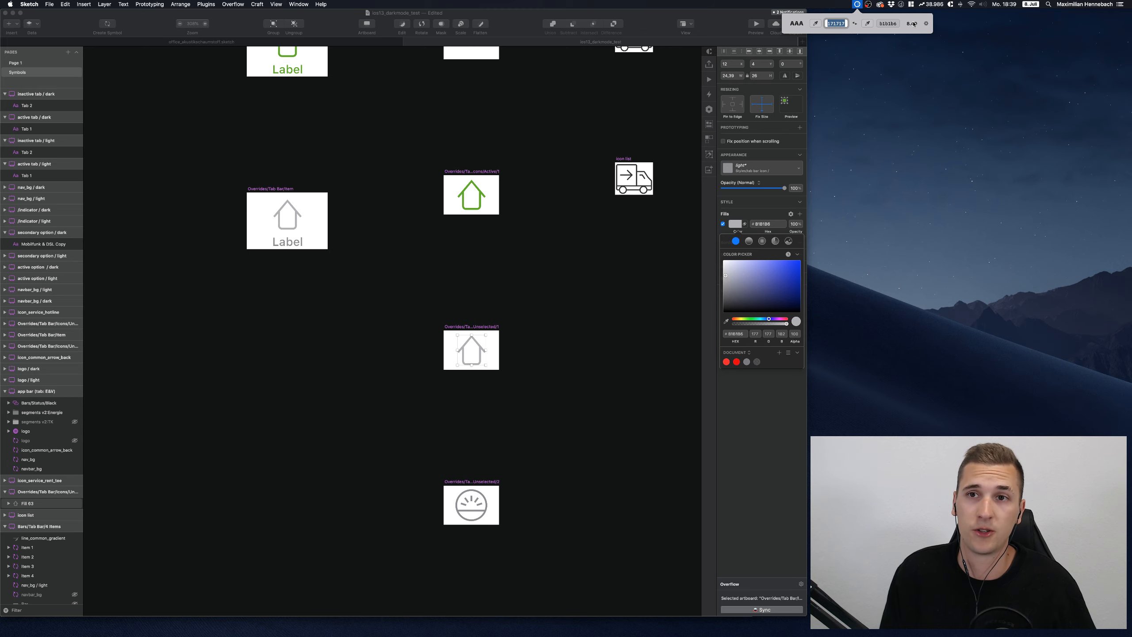
click(857, 4)
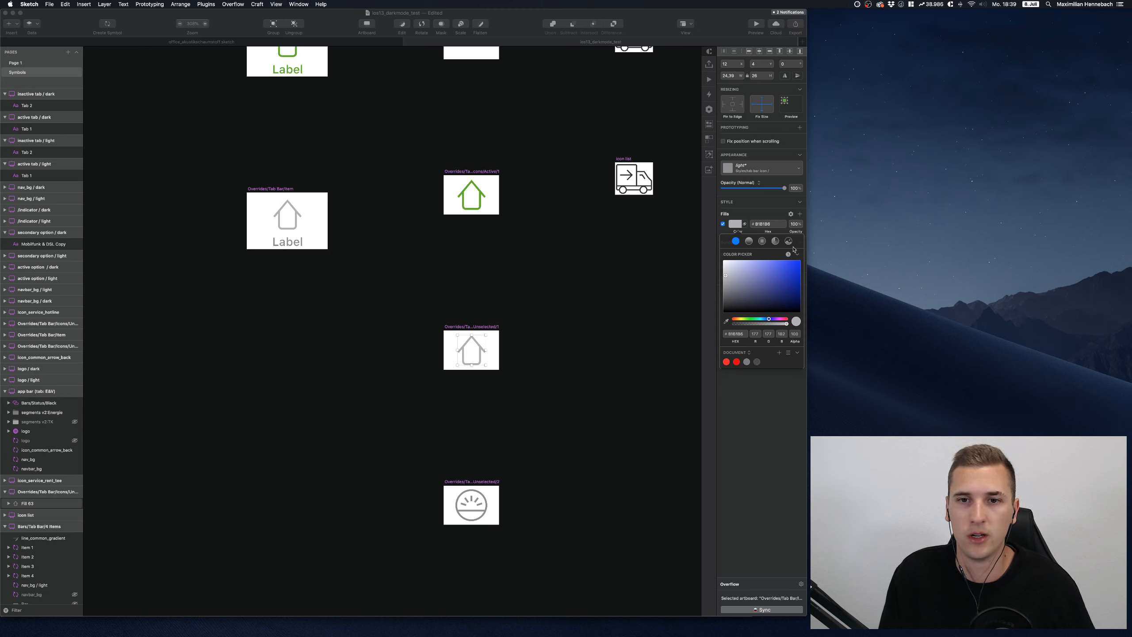
Save the house icon's lightened fill as a new layer style named "tab bar icon / dark"
click(738, 174)
click(748, 187)
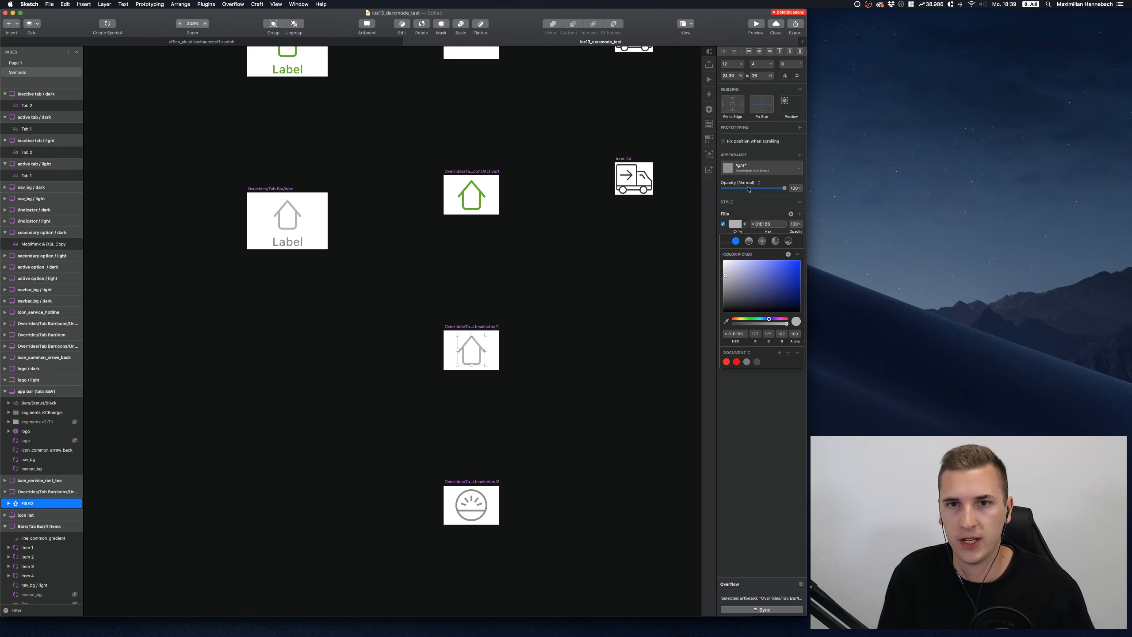
key(Right)
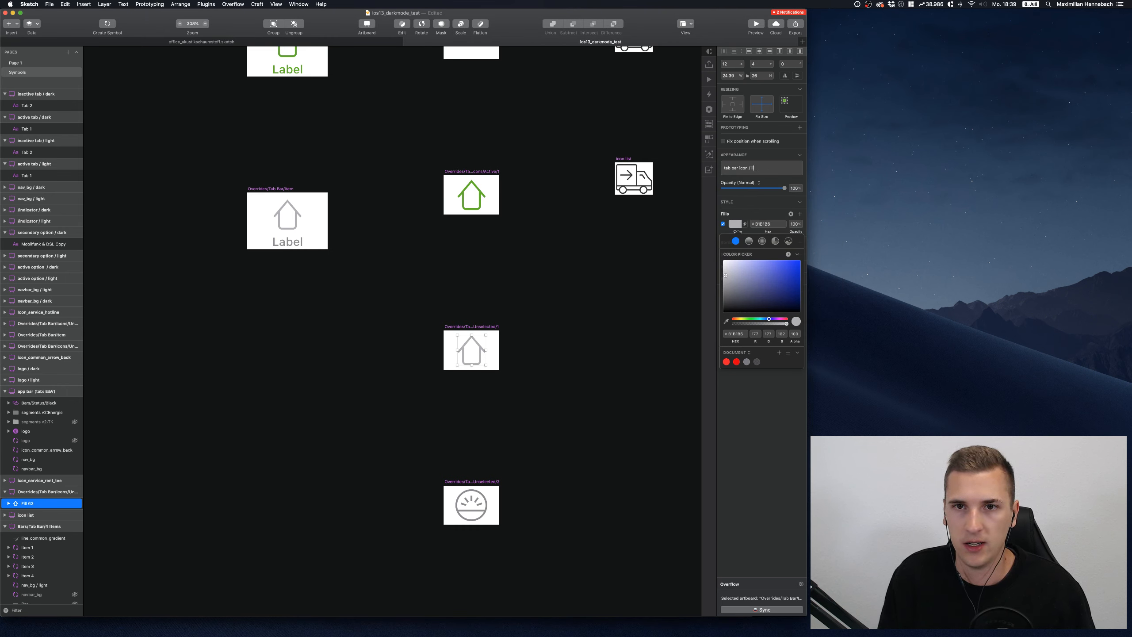
key(Return)
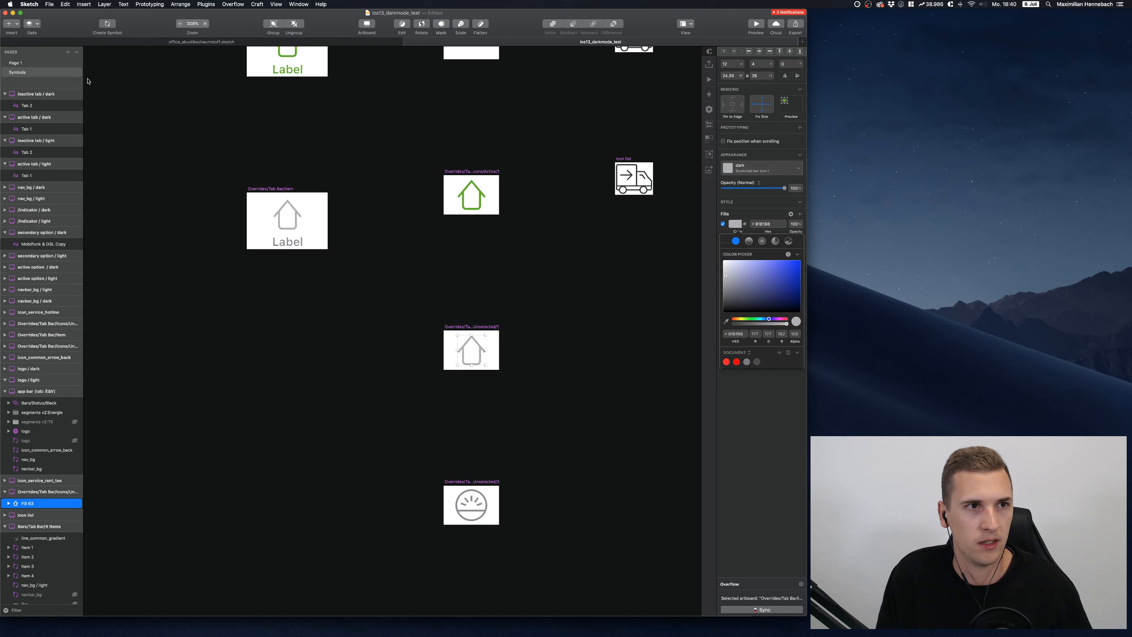
Return to Page 1 and examine which symbol, icon and label style overrides the dark tab bar instance offers for the Zählerstand item
click(26, 64)
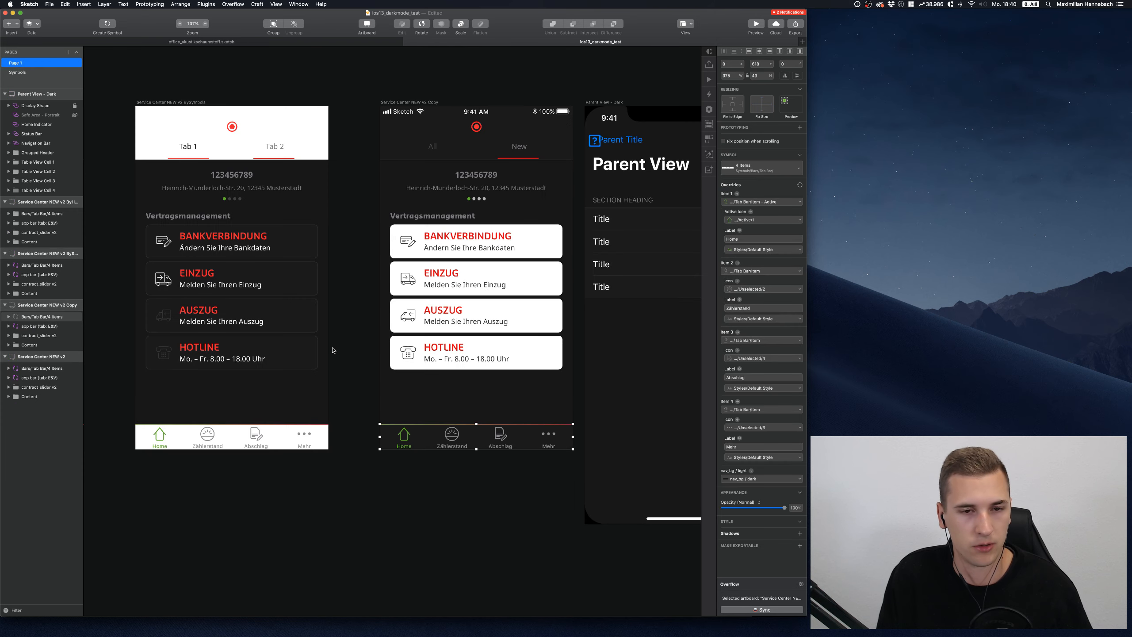
double_click(452, 434)
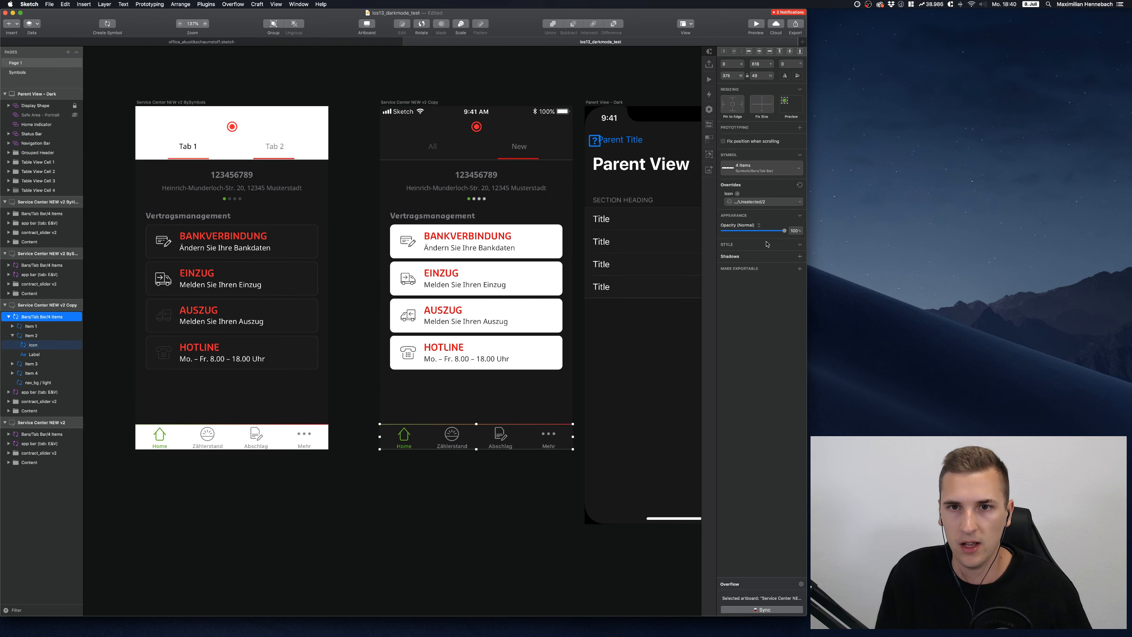
key(Escape)
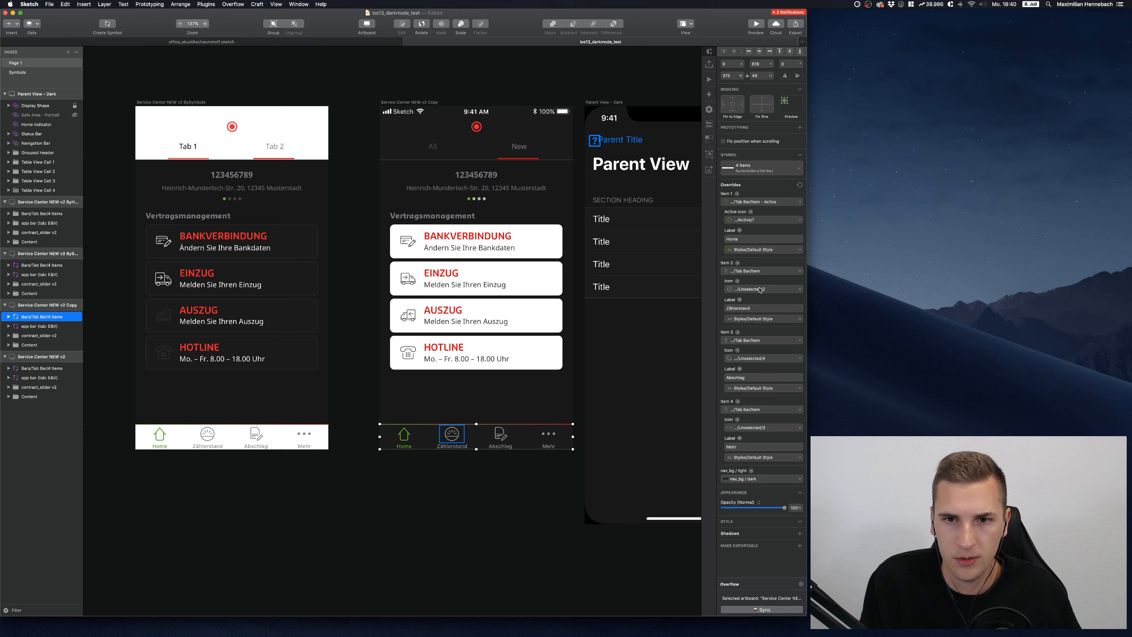
click(760, 290)
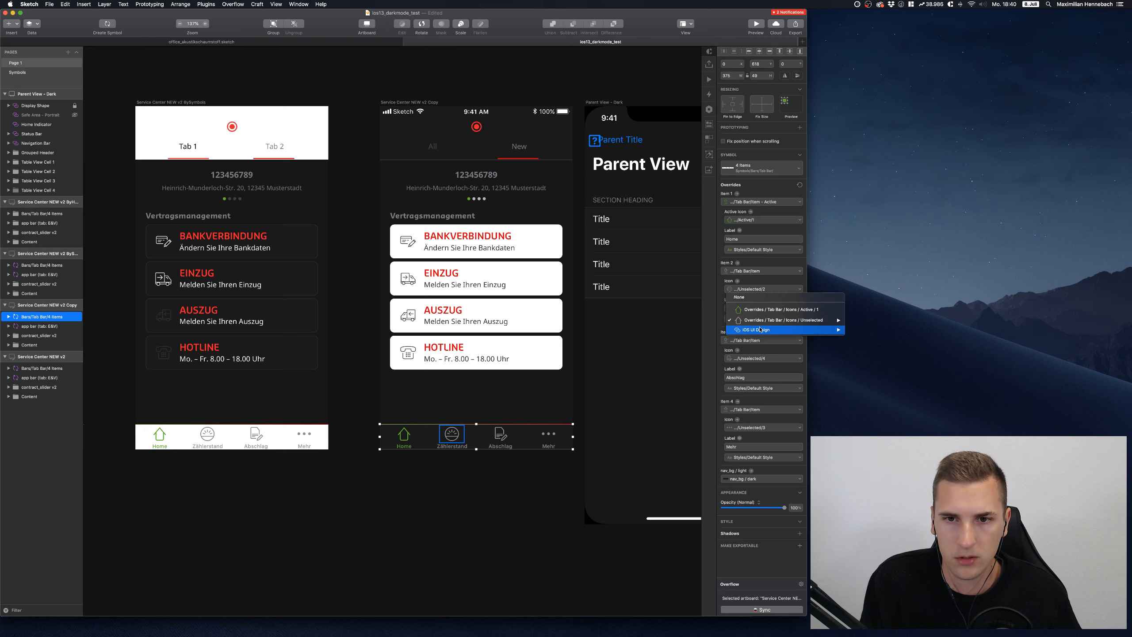
mouse_move(761, 325)
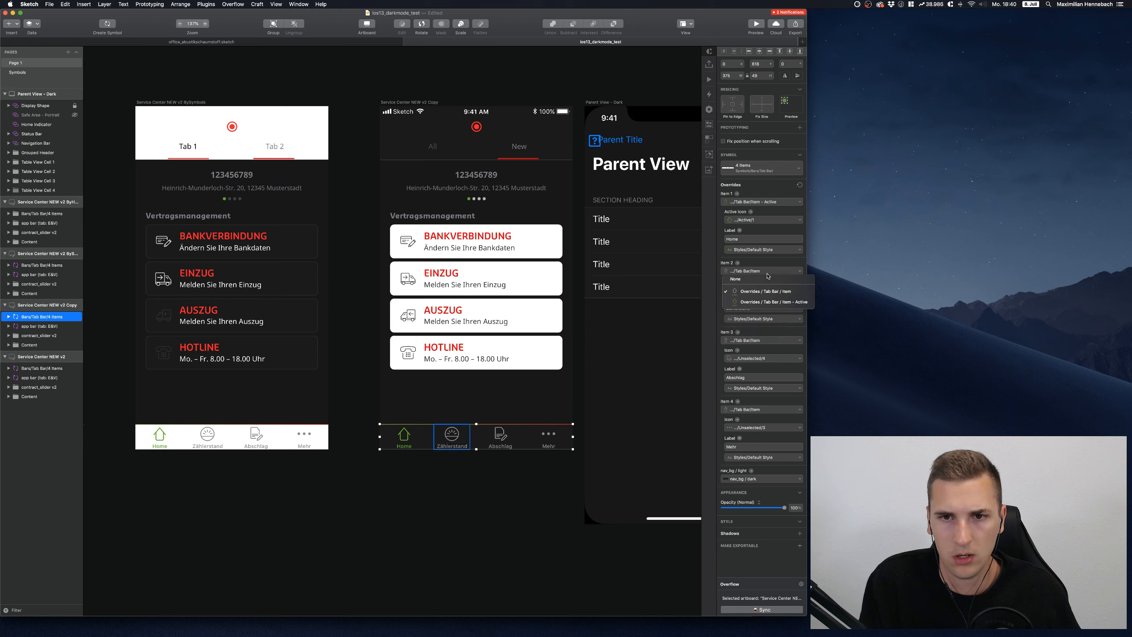
click(768, 273)
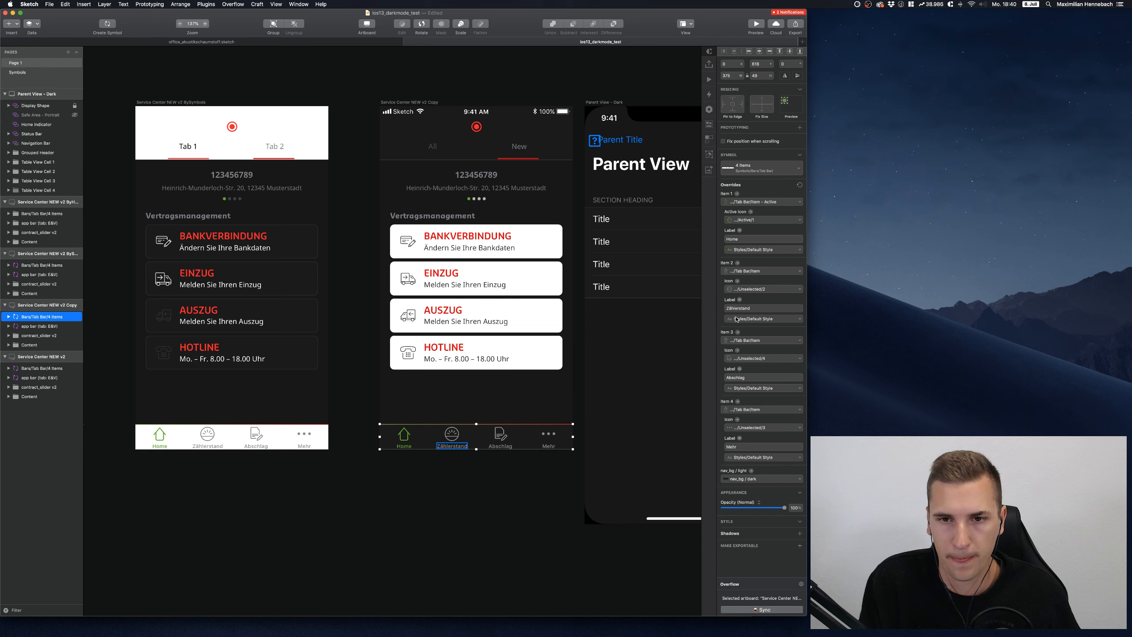
click(741, 320)
click(740, 318)
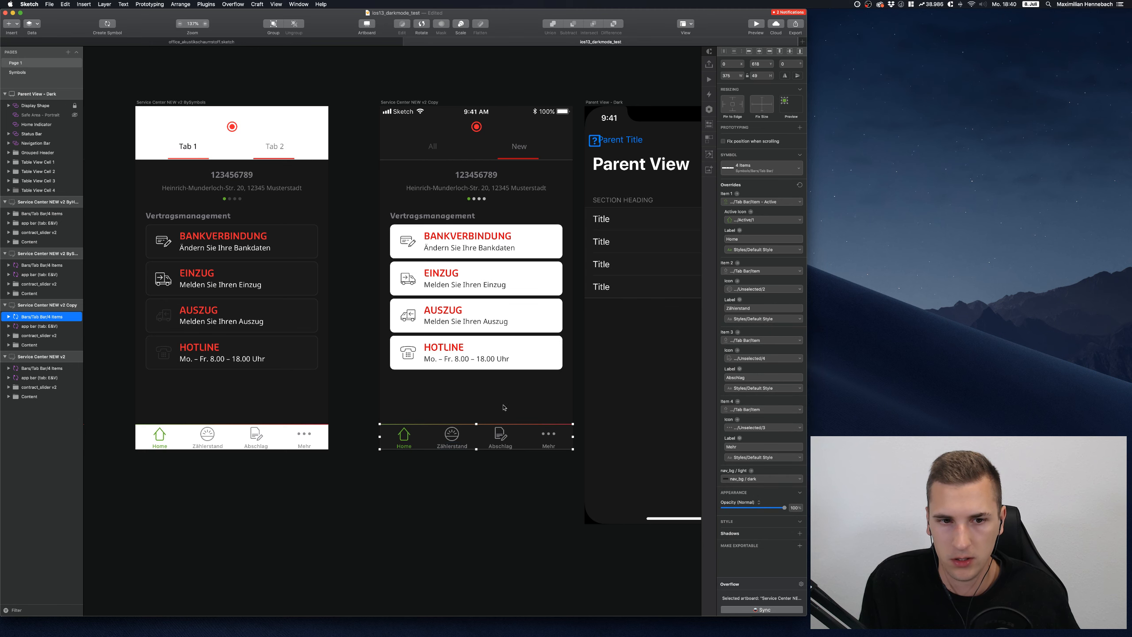
Open the Bars/Tab Bar/4 Items symbol and examine which icon symbols the second item's icon override offers, including the iOS UI Design library
double_click(452, 434)
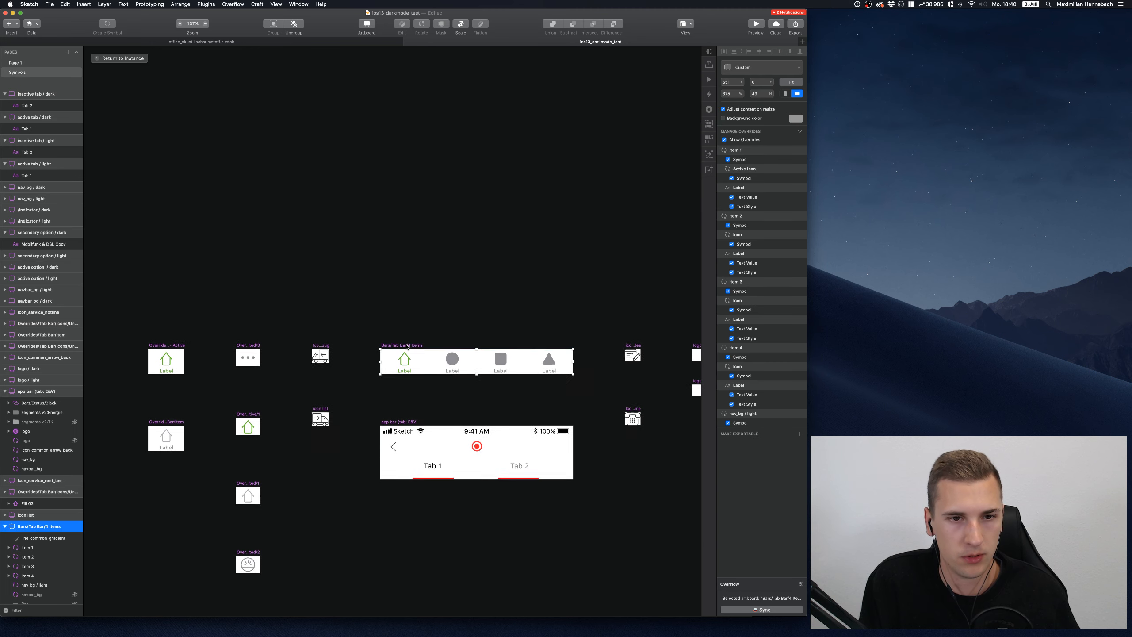
click(452, 354)
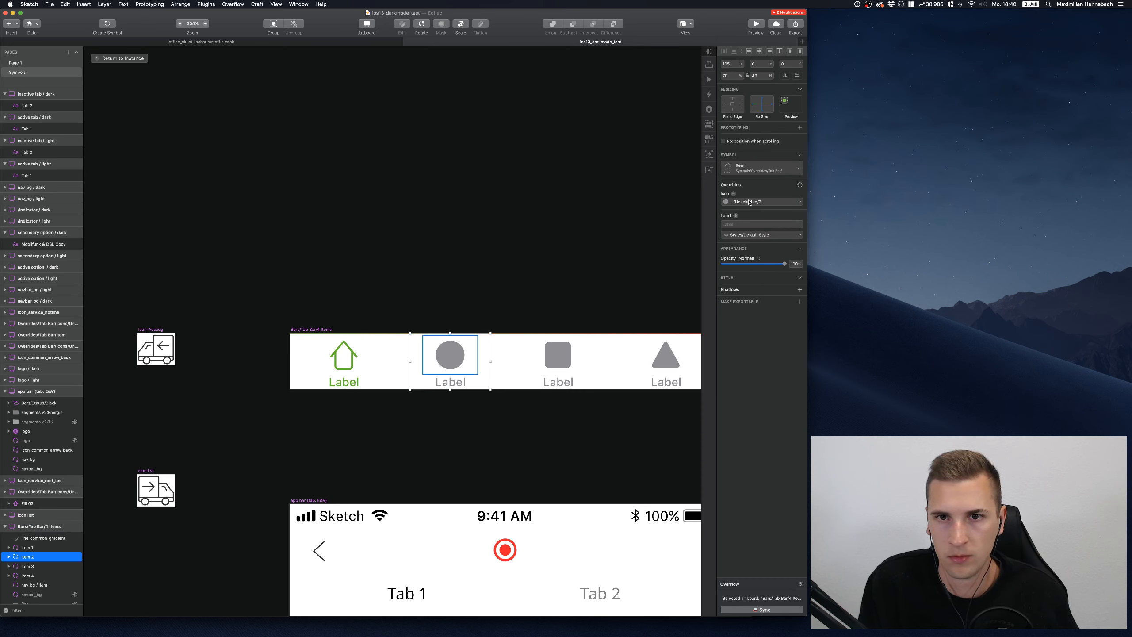
click(749, 202)
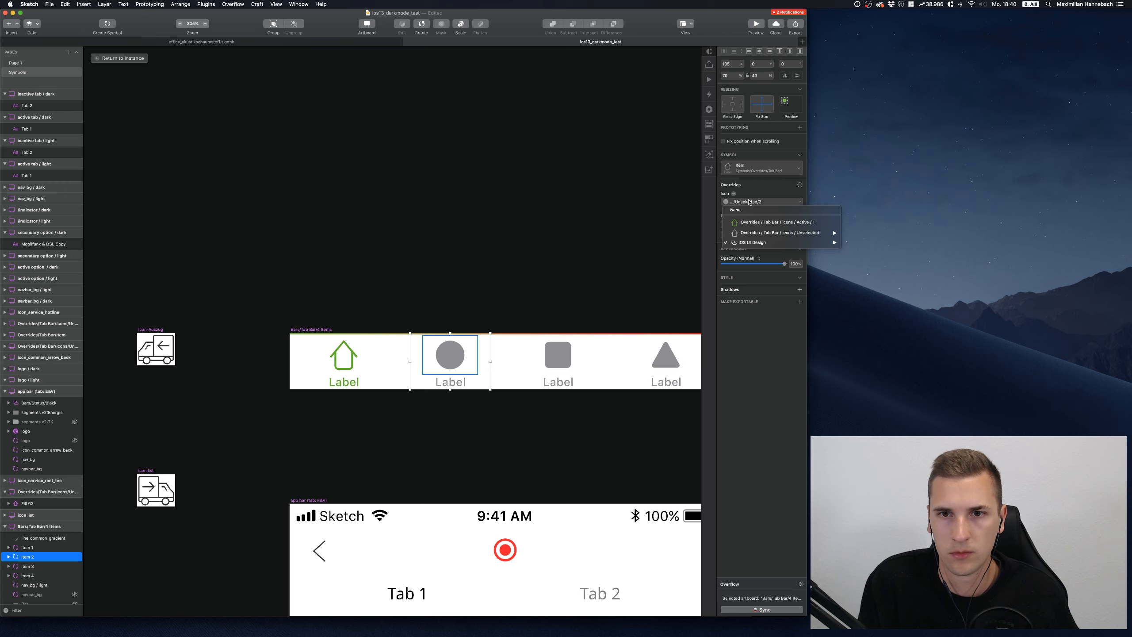
mouse_move(749, 242)
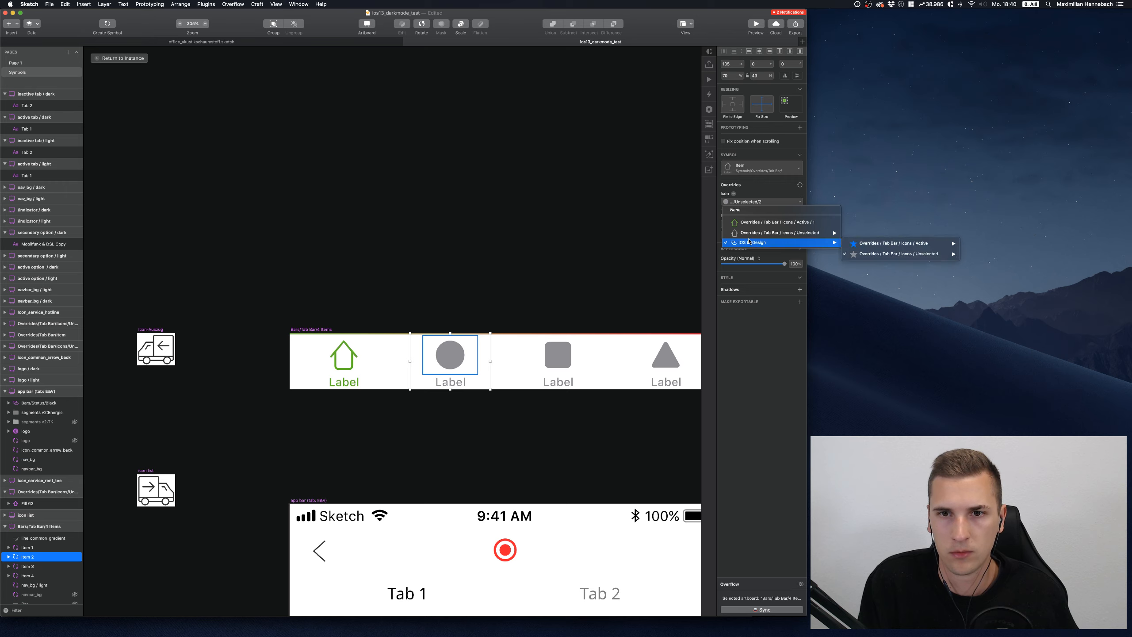
click(655, 230)
scroll(494, 277, down, 5)
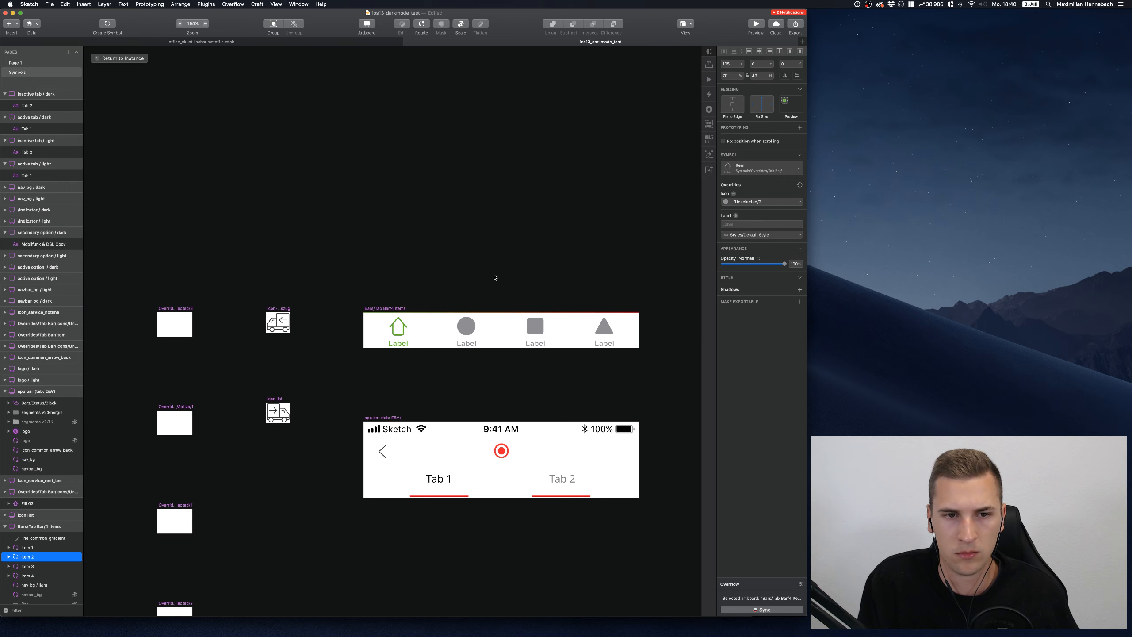
scroll(494, 278, right, 1)
scroll(494, 278, down, 1)
scroll(494, 277, up, 5)
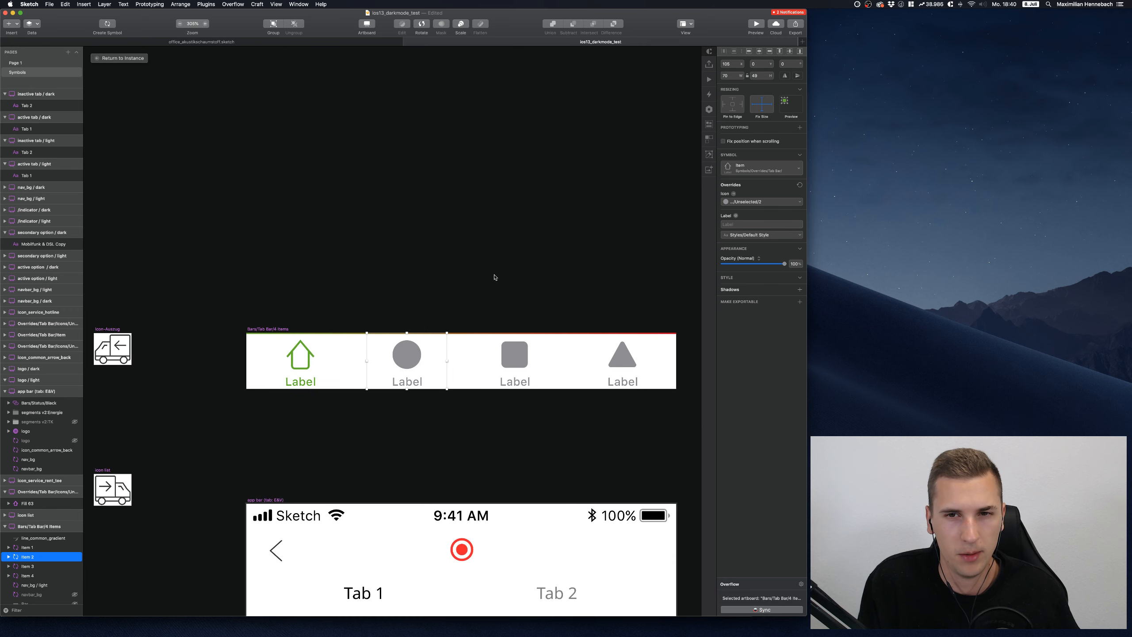
scroll(446, 277, right, 2)
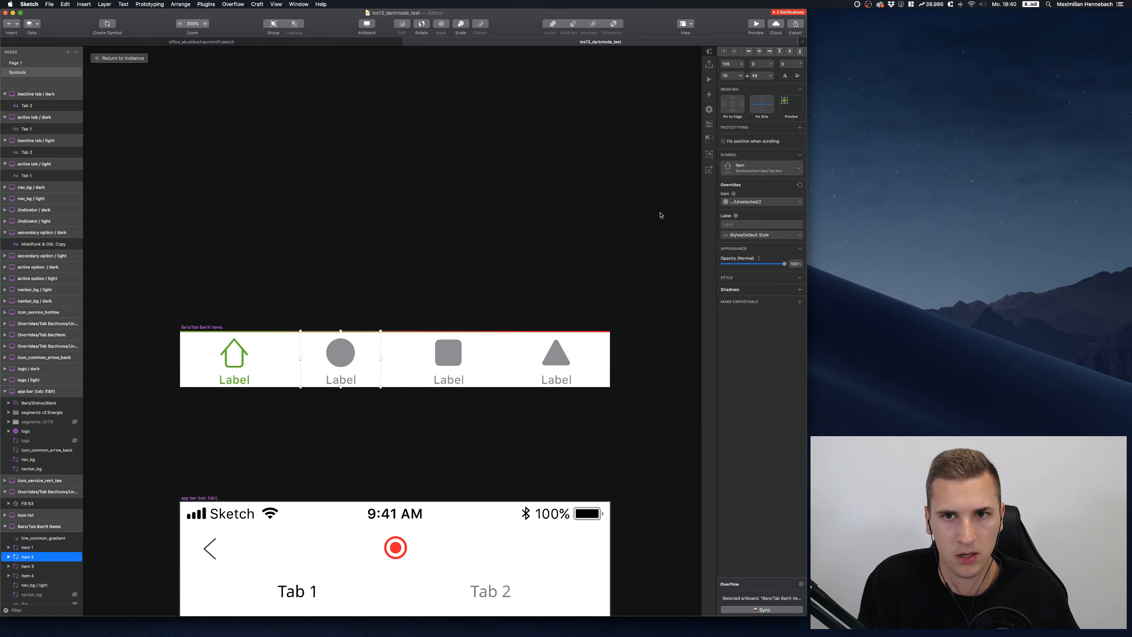
Look through the Tab Bar symbols under Bars in the iOS UI Design library, and return to the tab bar instance
click(20, 25)
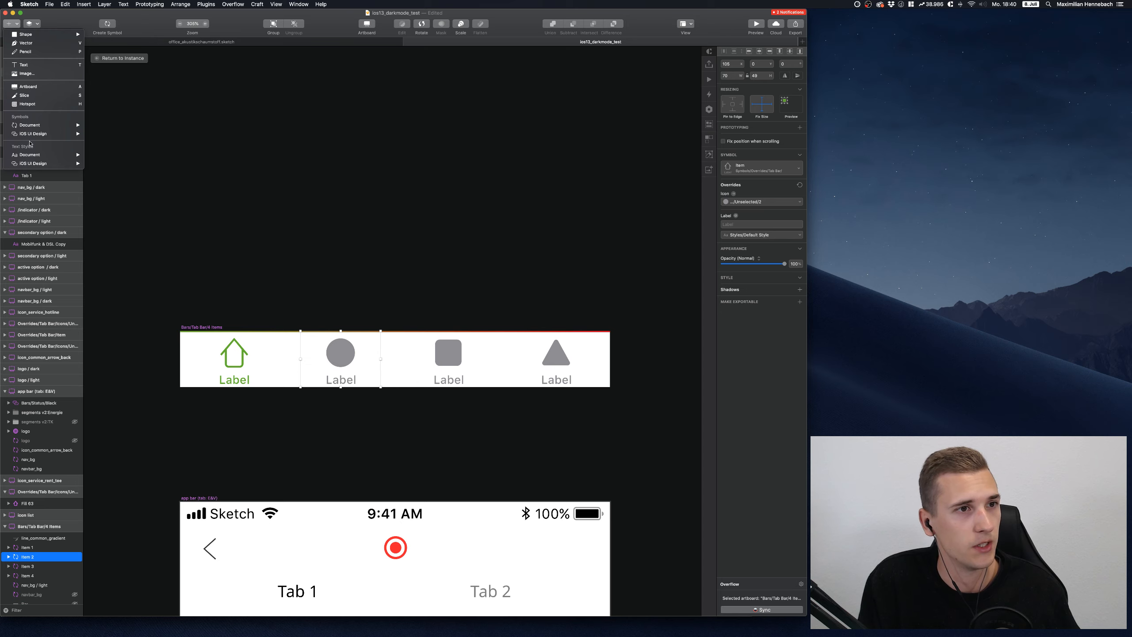
mouse_move(33, 134)
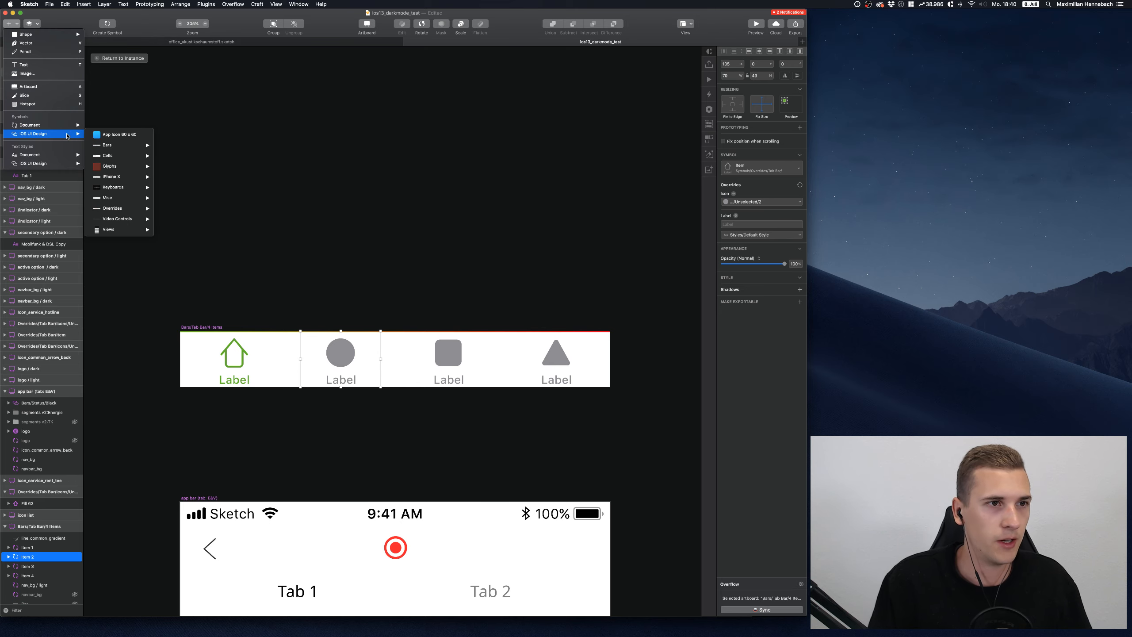
mouse_move(110, 144)
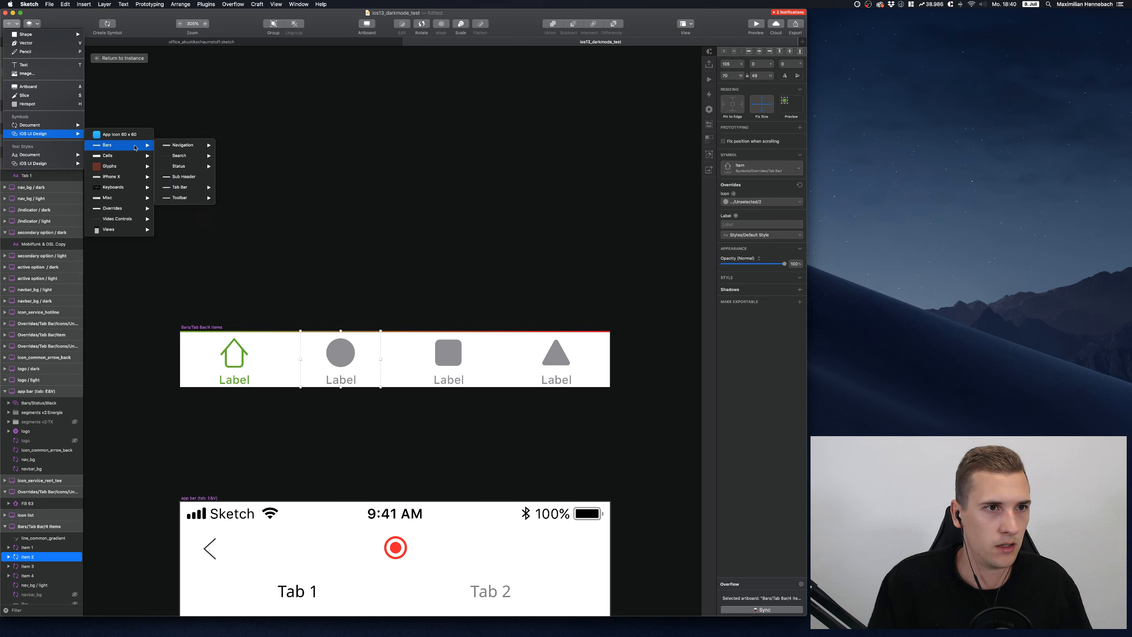
mouse_move(181, 192)
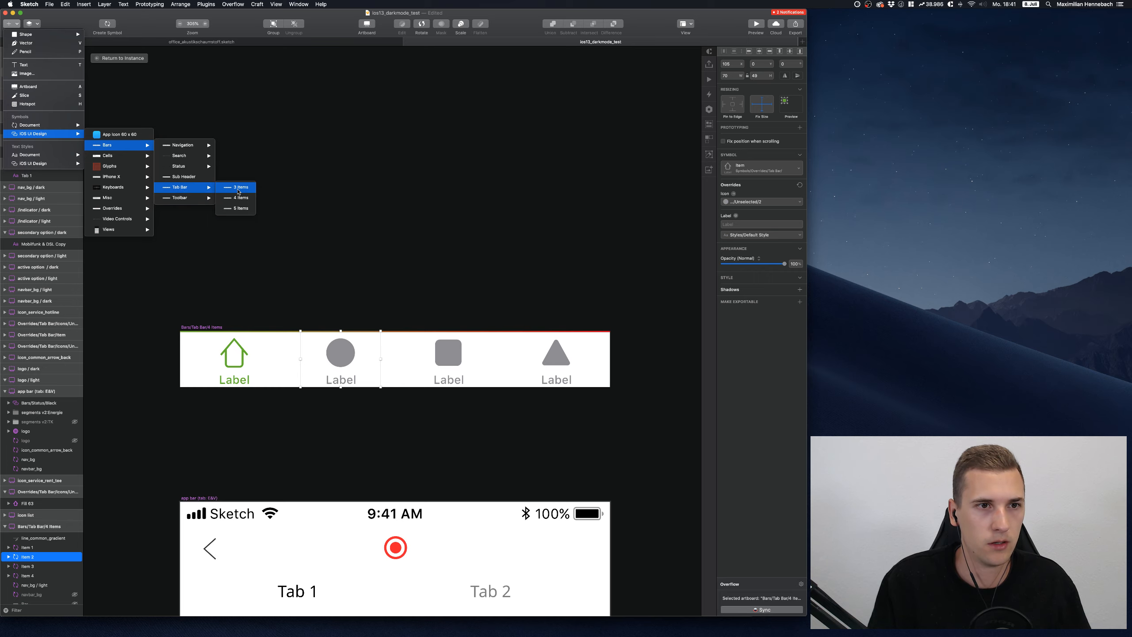
click(356, 317)
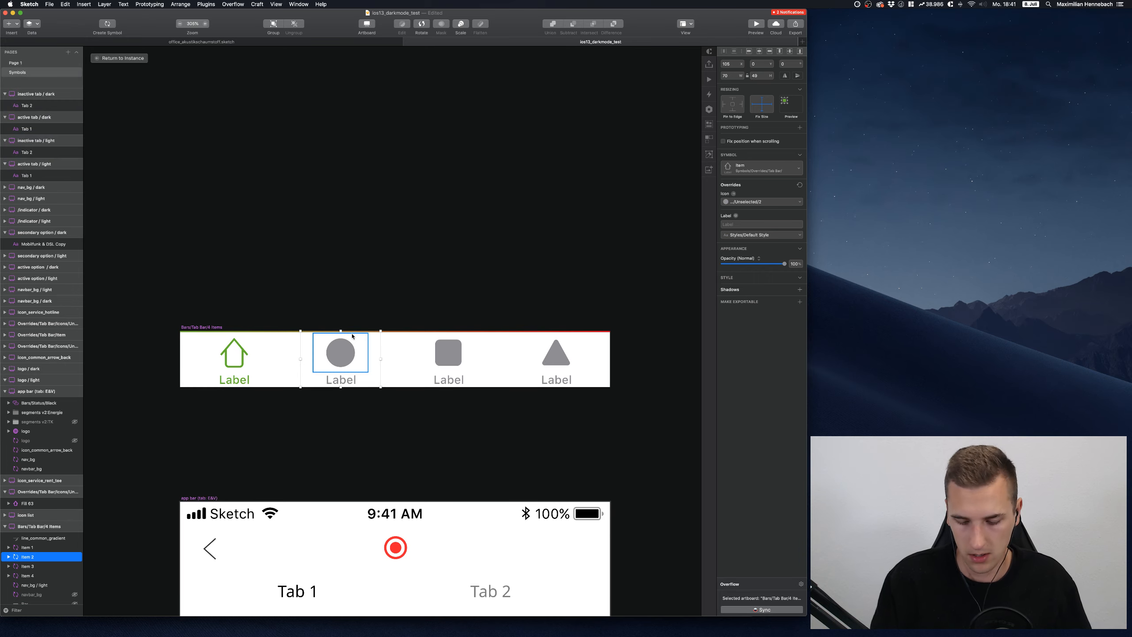
click(107, 62)
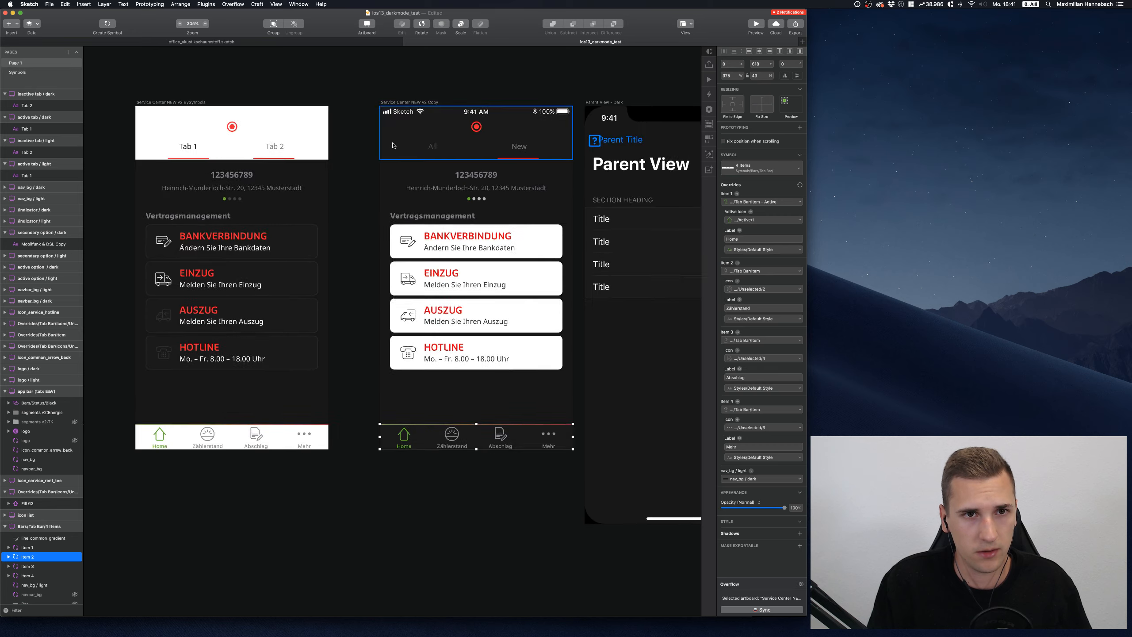
Examine which layer styles the logo override offers on the dark app bar instance in Service Center NEW v2 Copy
scroll(294, 196, right, 5)
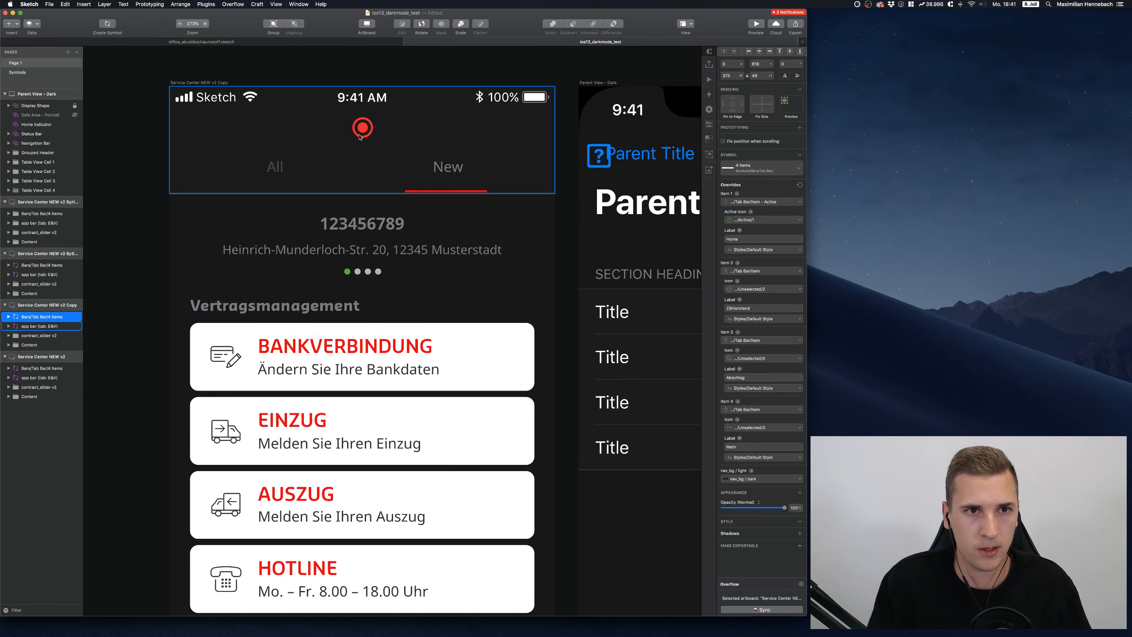
double_click(363, 131)
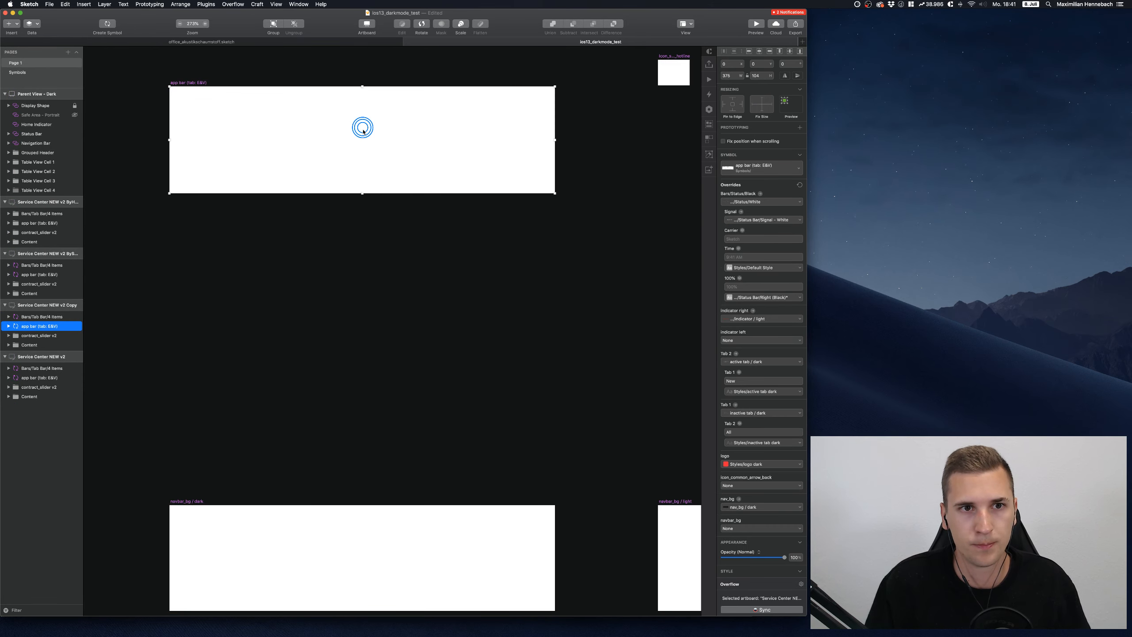
click(117, 59)
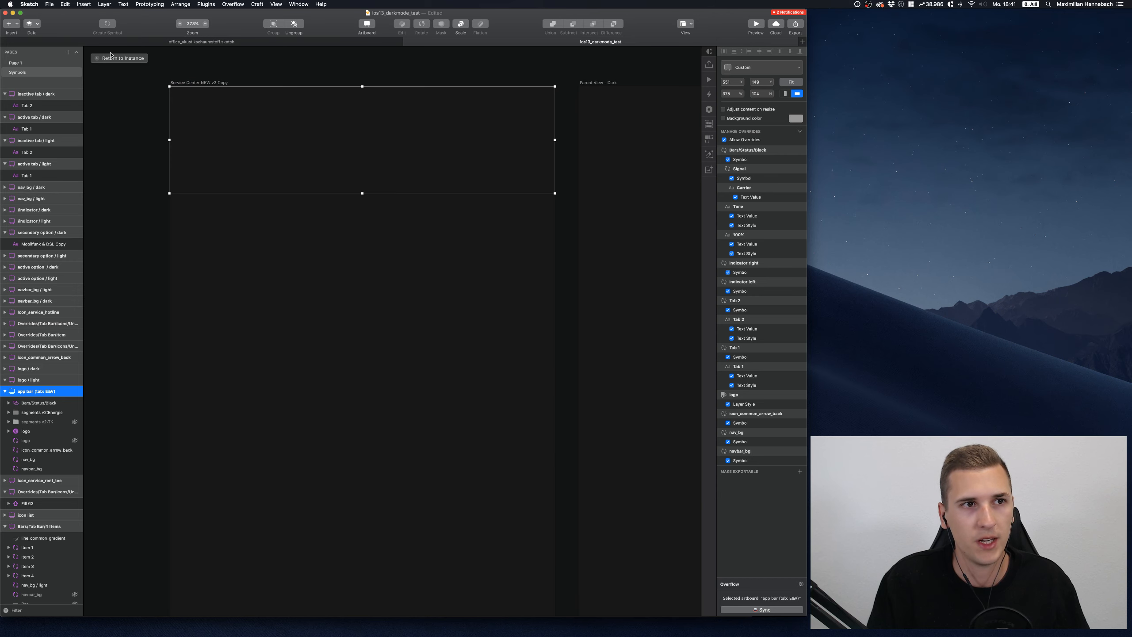
click(374, 137)
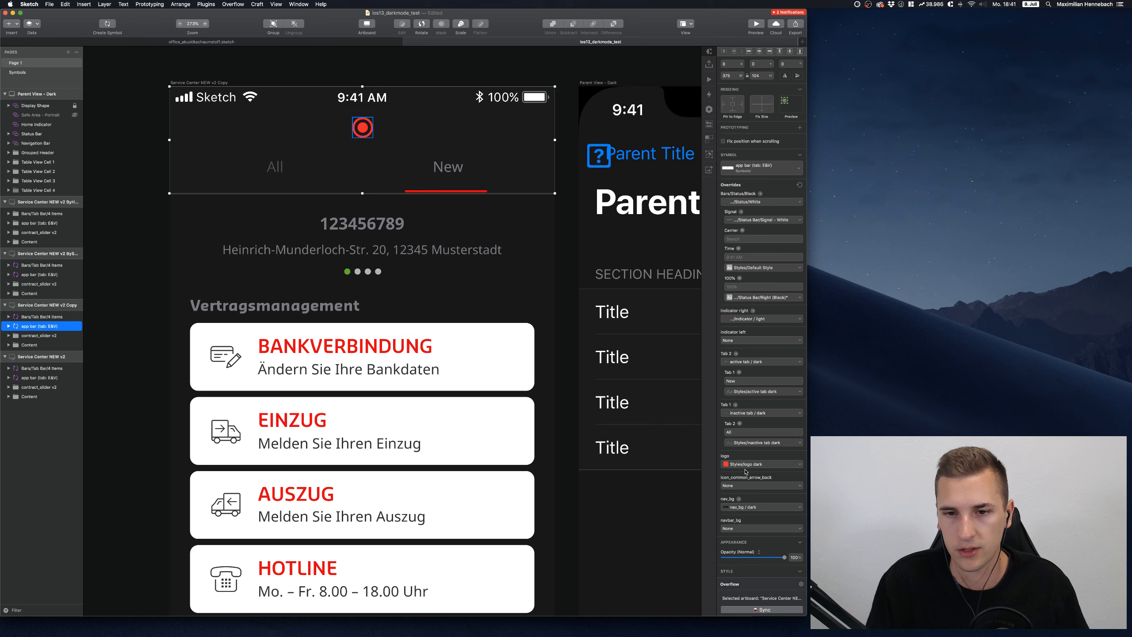
click(743, 465)
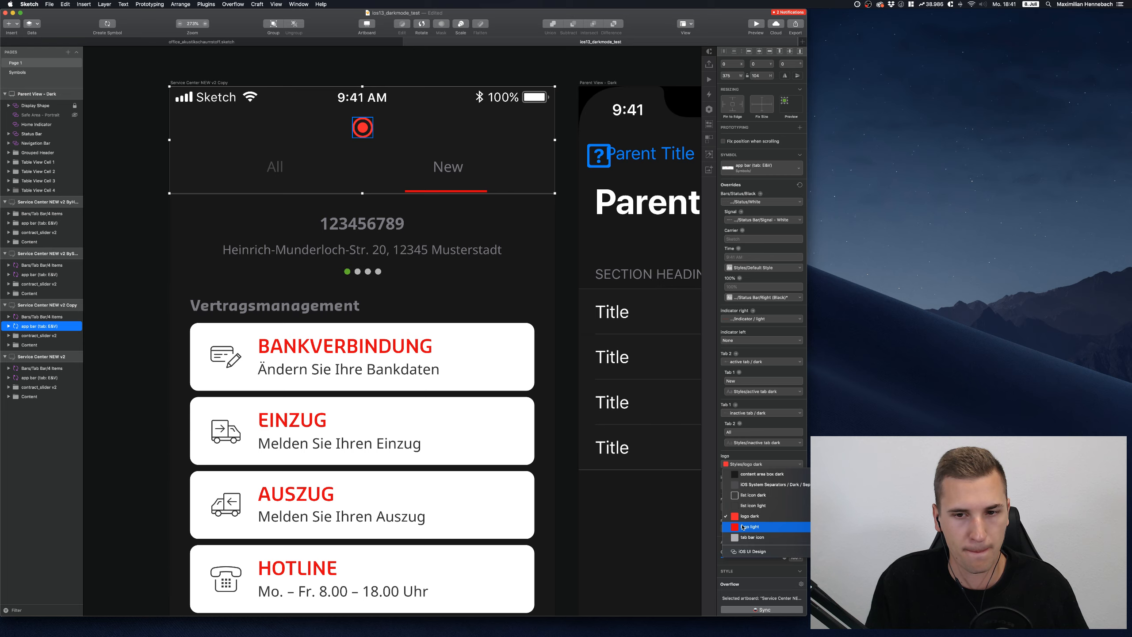
click(218, 115)
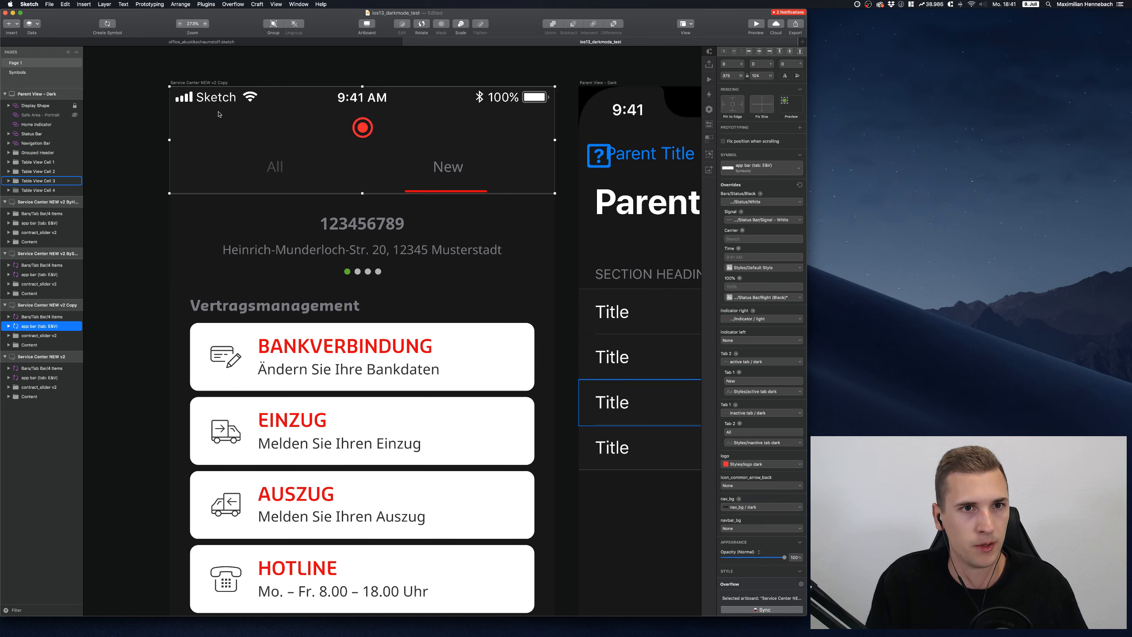
In the app bar symbol, select the logo and rename its layer style "logo dark" as "logo / dark" in the layer style organizer
double_click(218, 112)
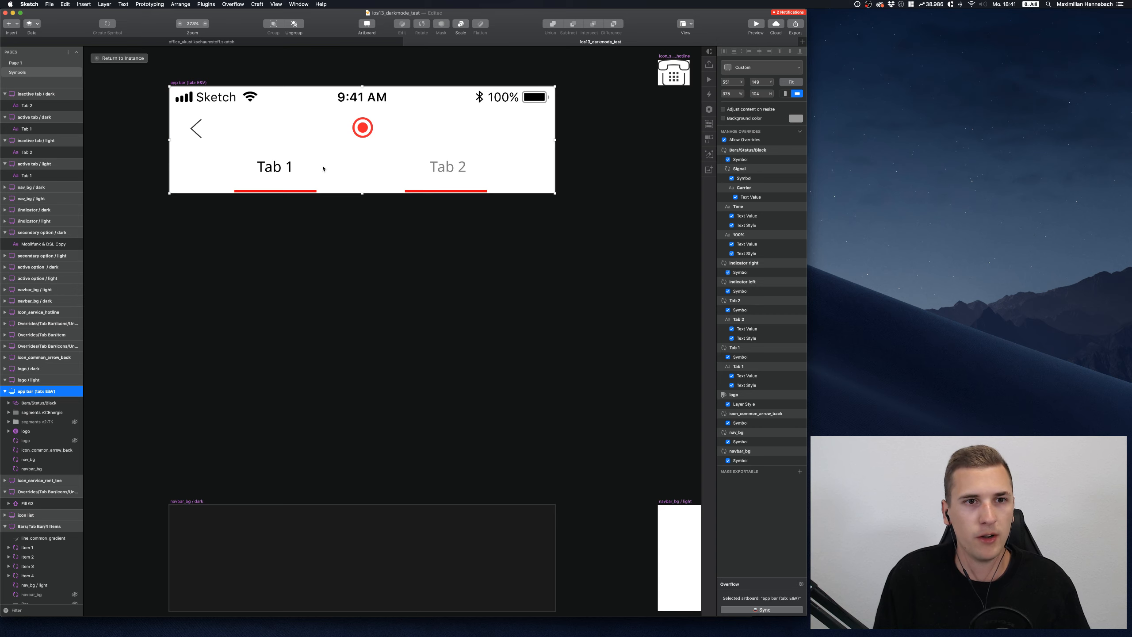
click(363, 129)
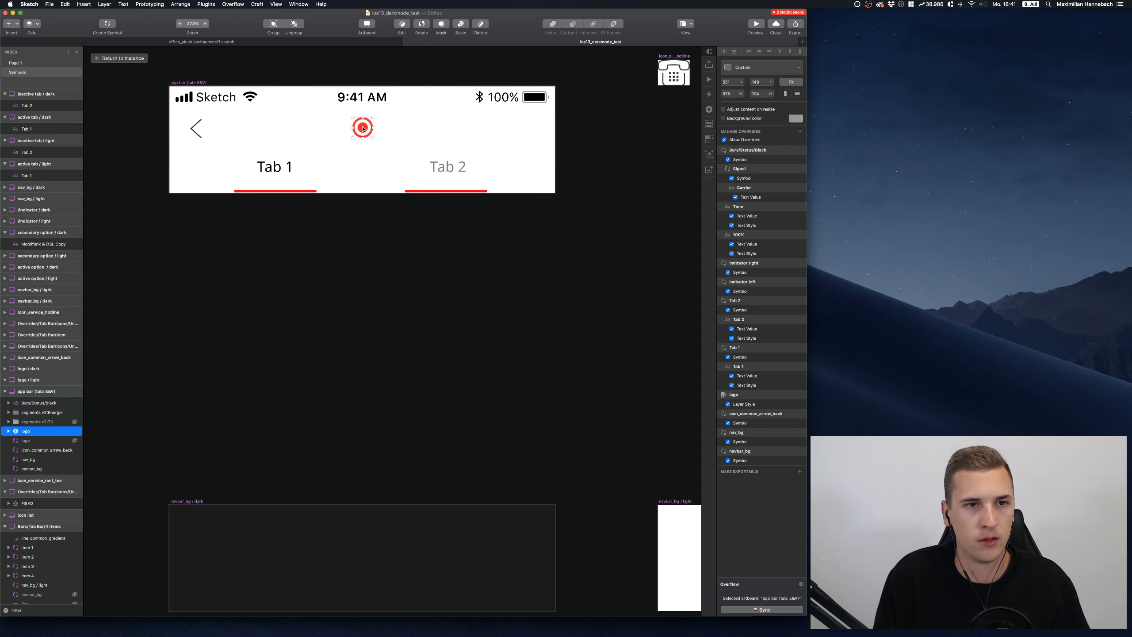
double_click(363, 129)
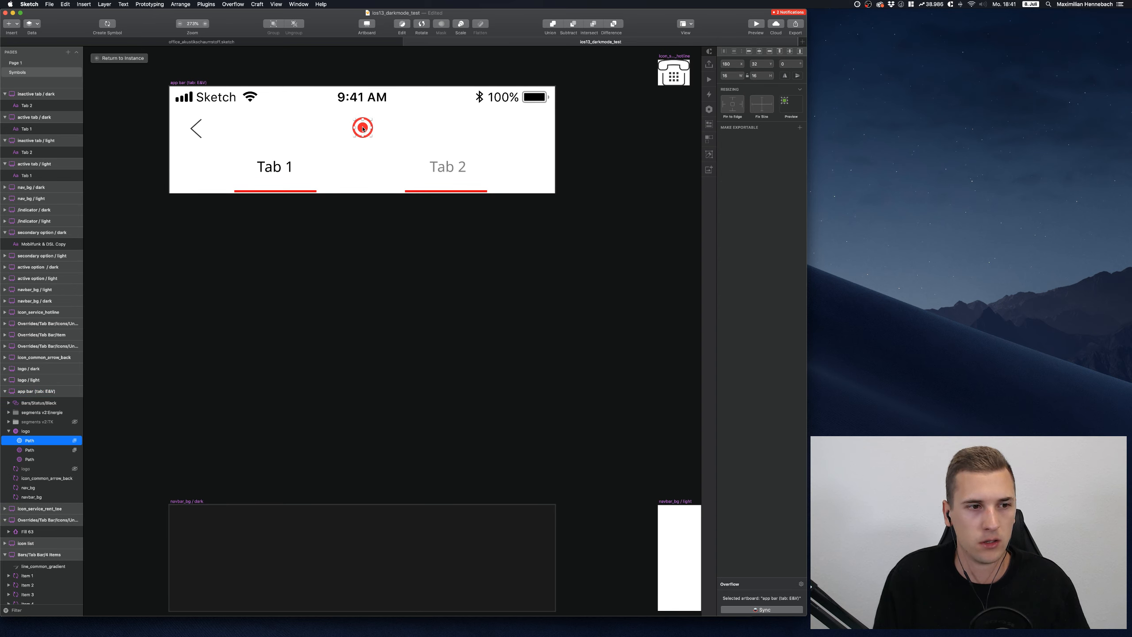
key(Escape)
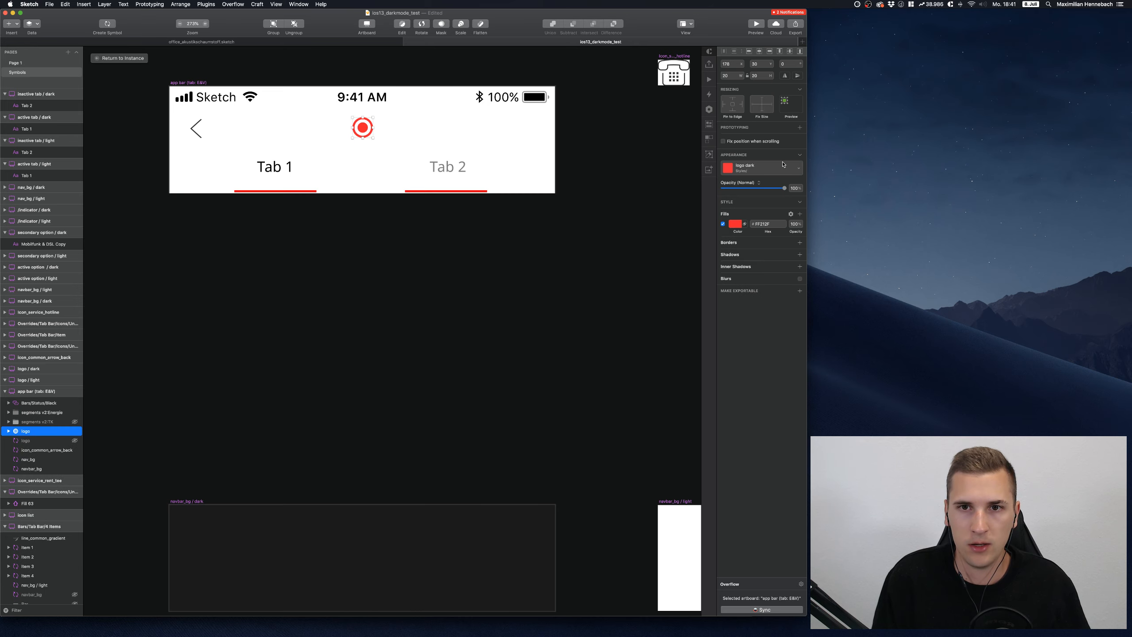
click(738, 169)
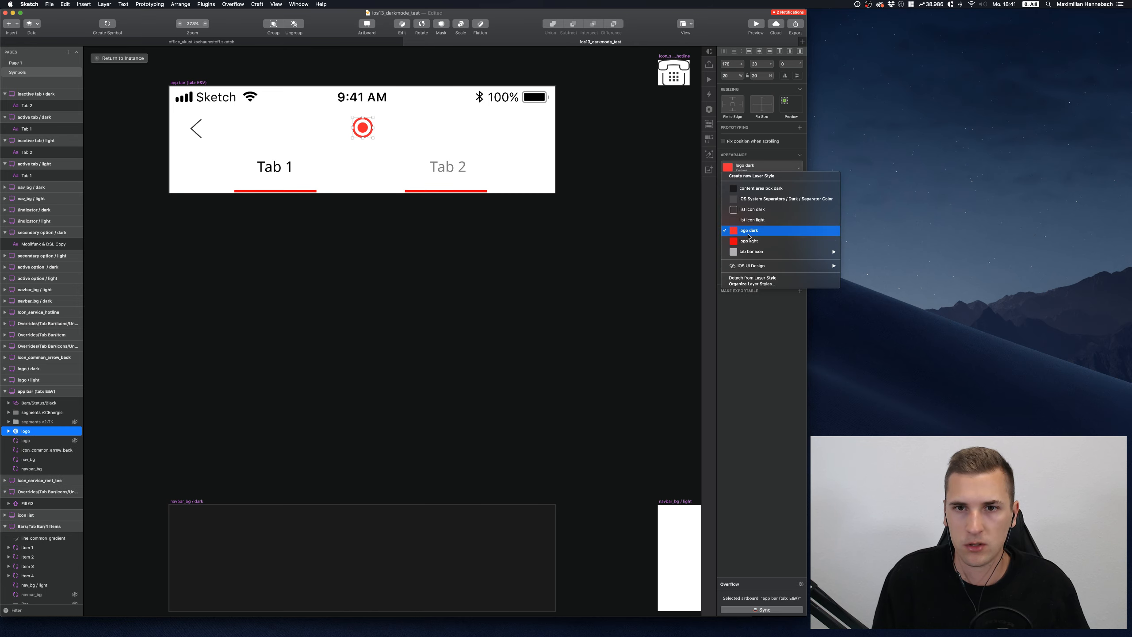
click(751, 283)
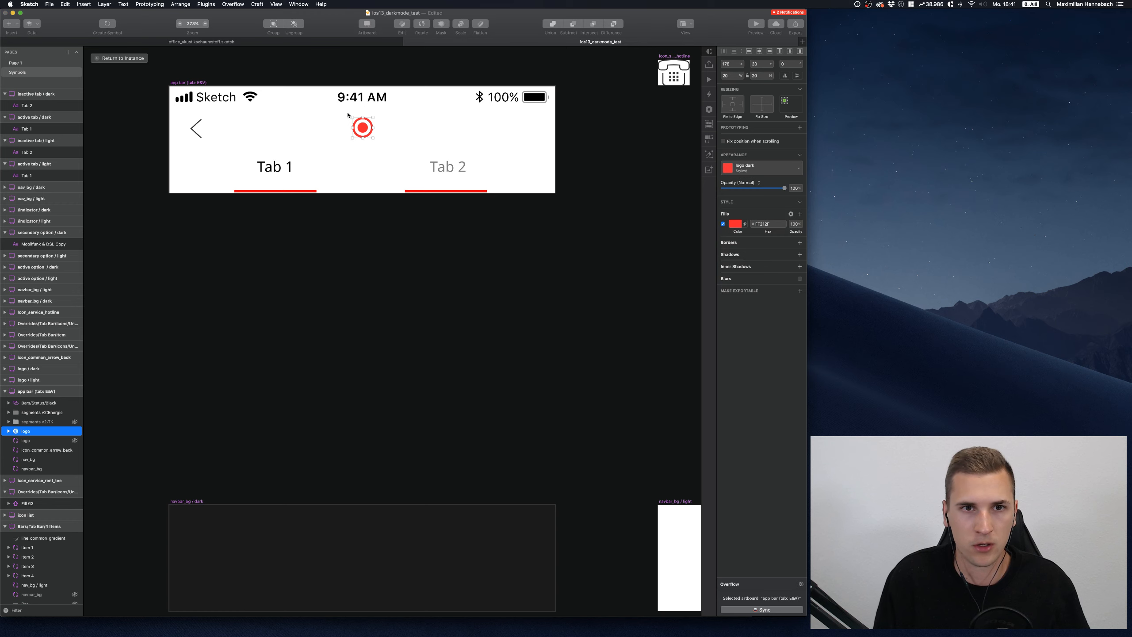
click(355, 113)
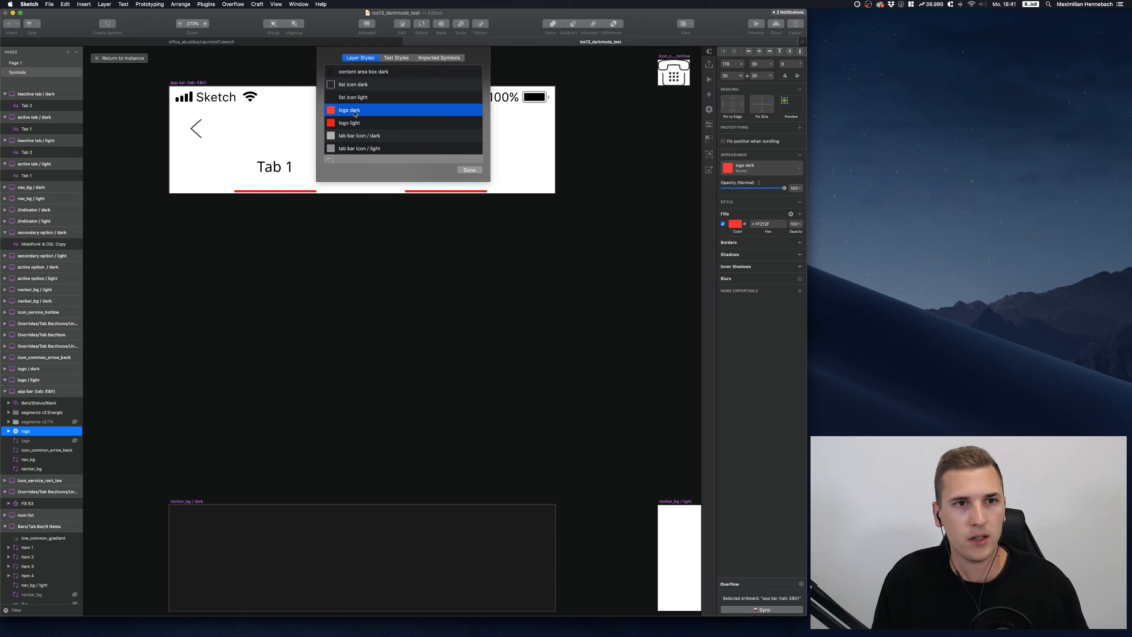
click(356, 112)
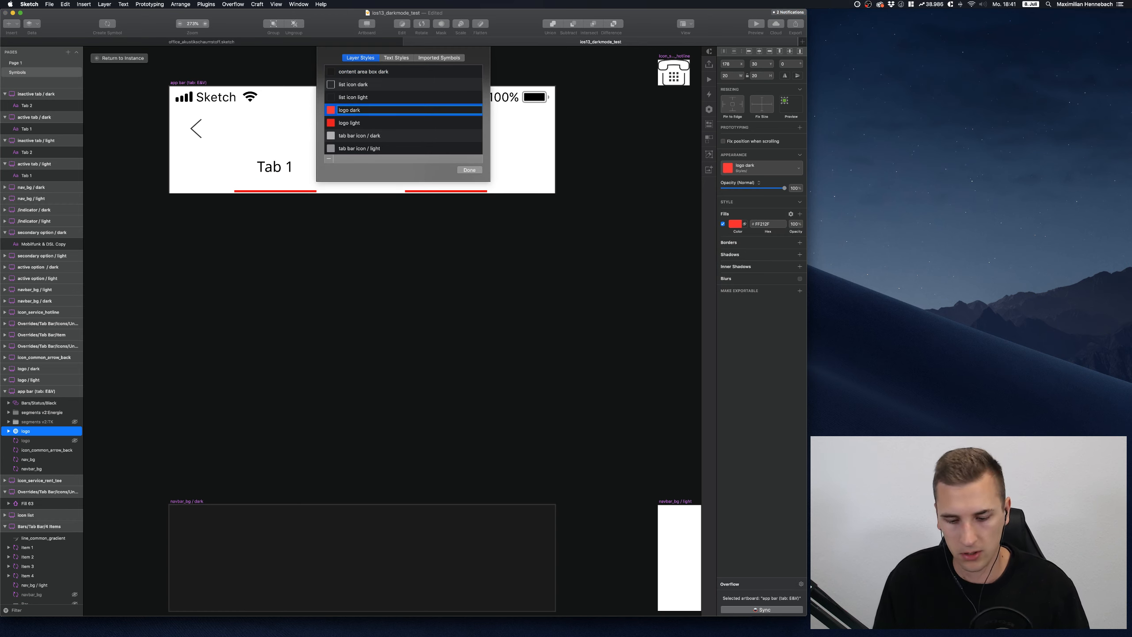
text(/)
key(Return)
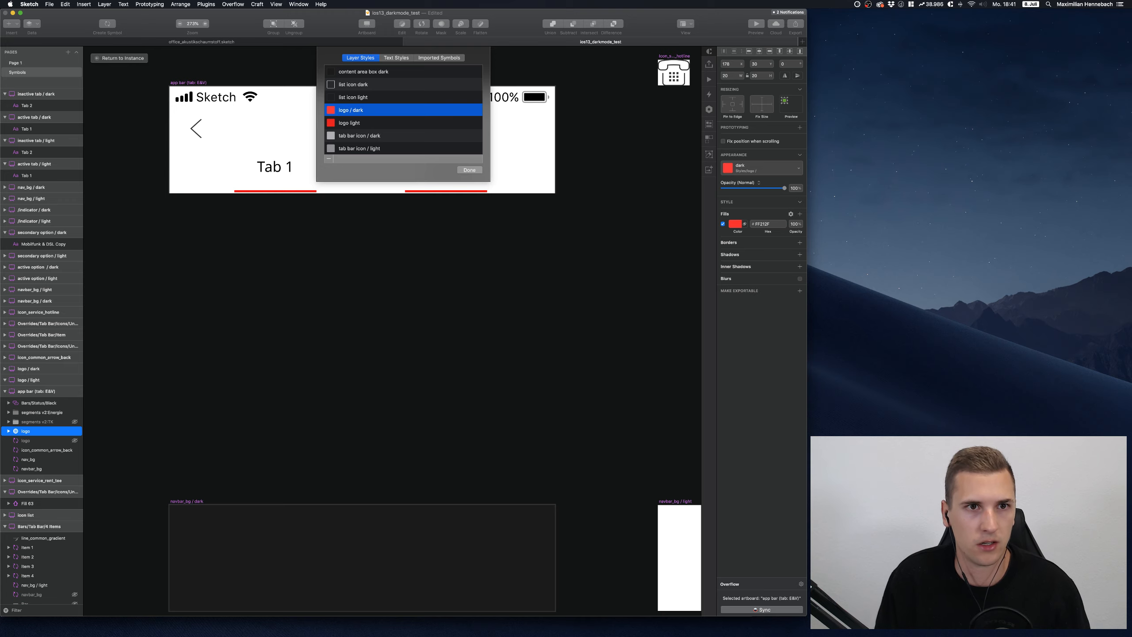
Rename the layer style "logo light" as "logo / light" and close the layer style organizer
click(356, 125)
double_click(355, 126)
key(Left)
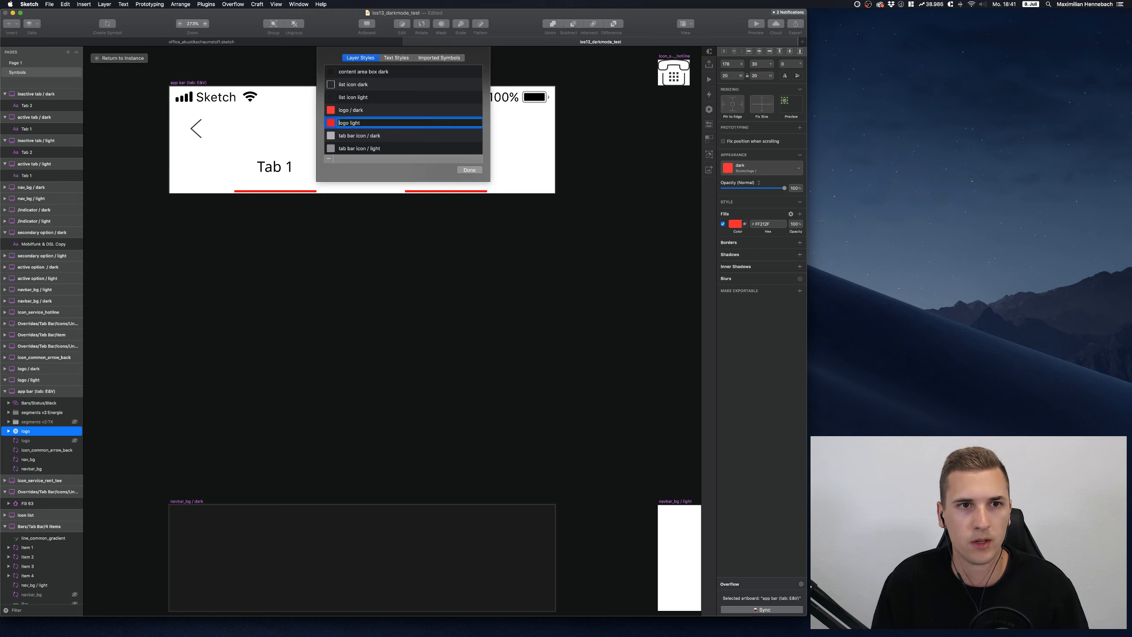
text(/)
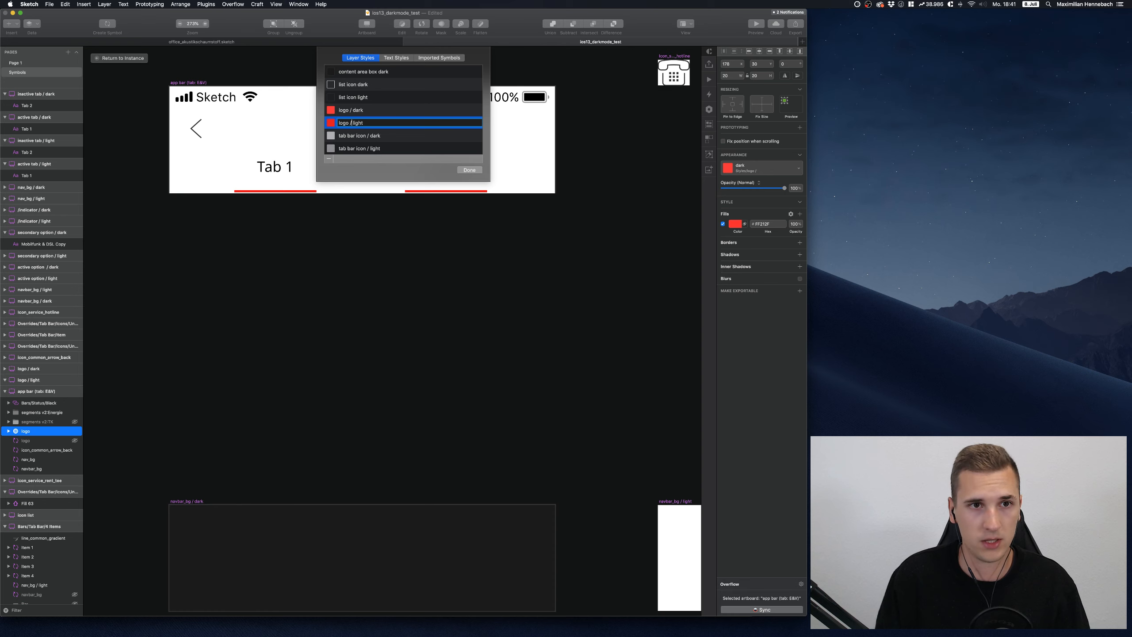
key(Return)
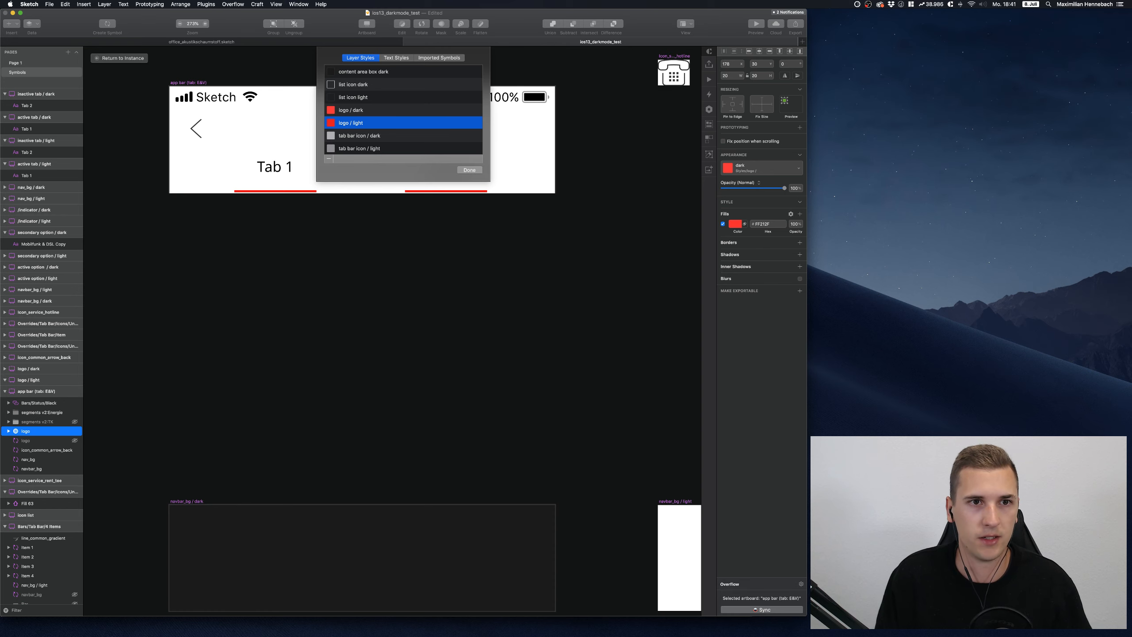
click(469, 170)
Return to the dark app bar instance and check how the logo style override list is grouped, keeping the current choice
click(120, 59)
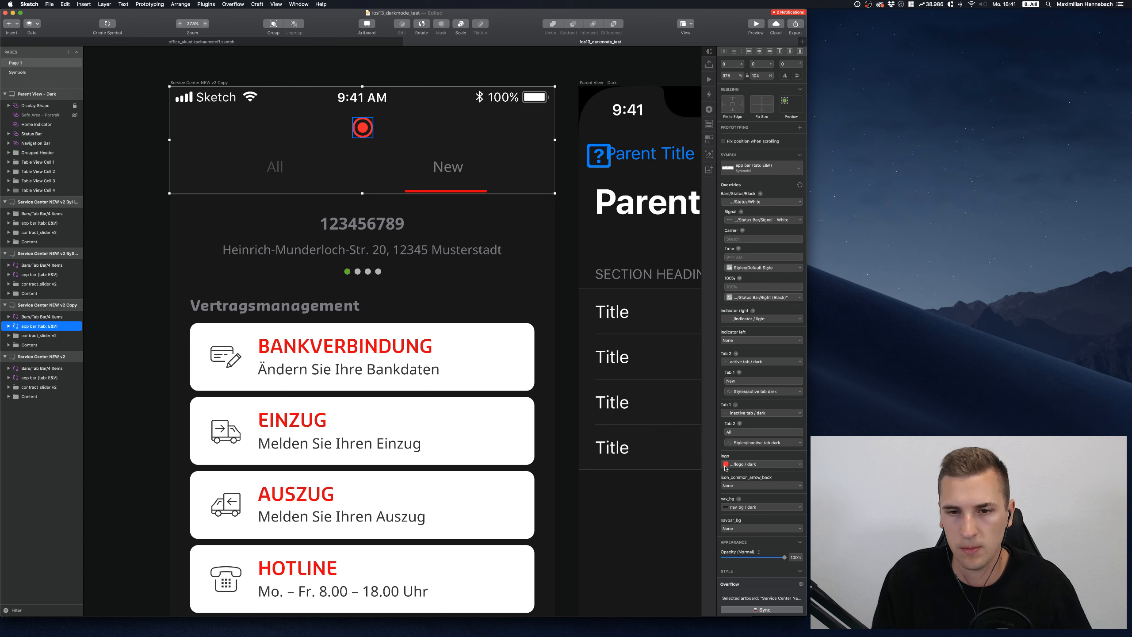
click(748, 466)
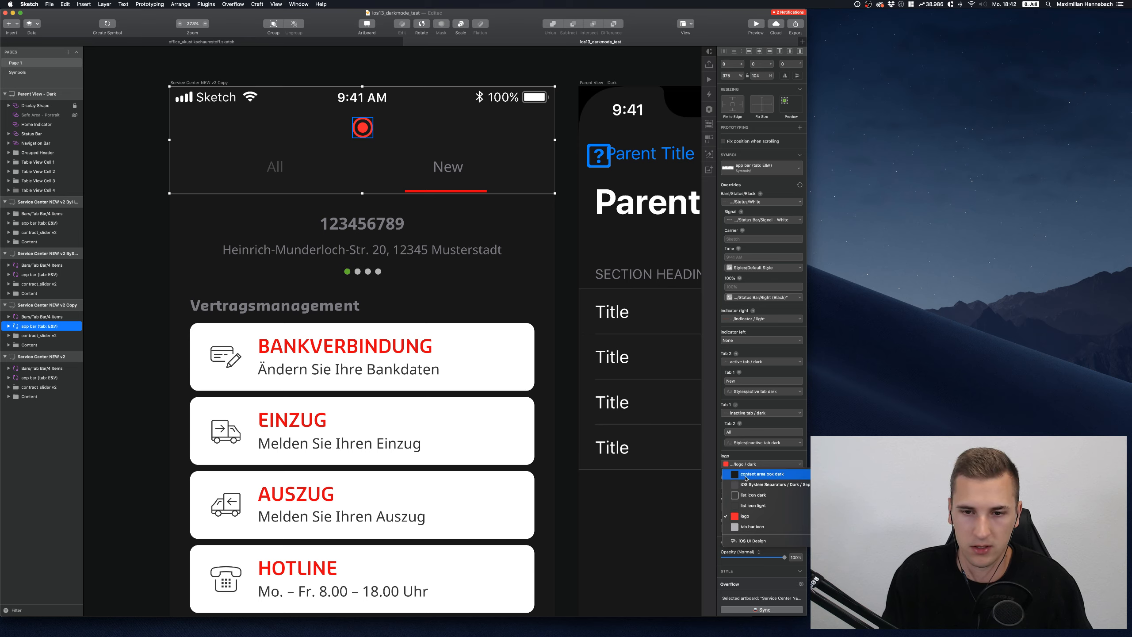
click(645, 513)
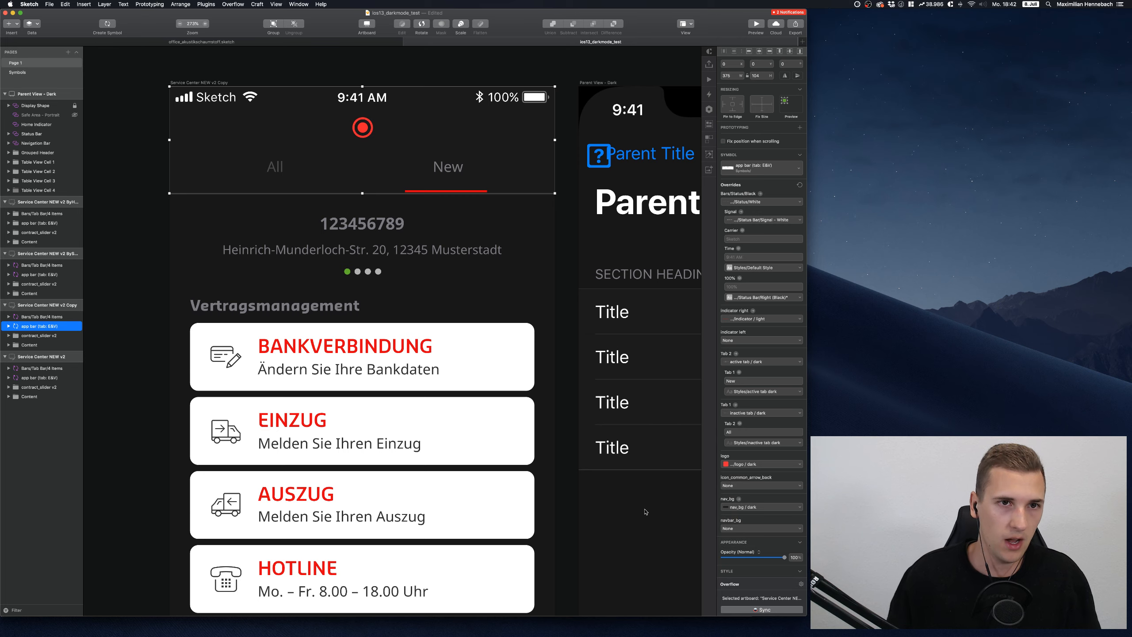
click(168, 210)
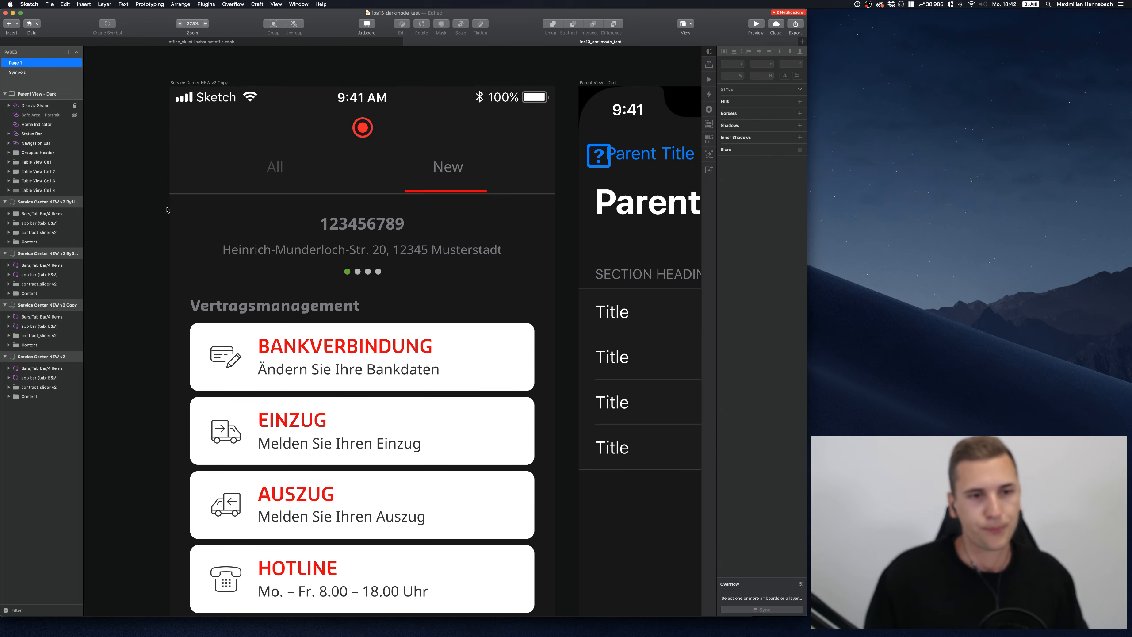
Fill the Bankverbindung card background in Service Center NEW v2 Copy with #1C1C1D sampled from Parent View, and enable its border in the dark grey document colour
scroll(167, 210, down, 3)
scroll(167, 209, down, 5)
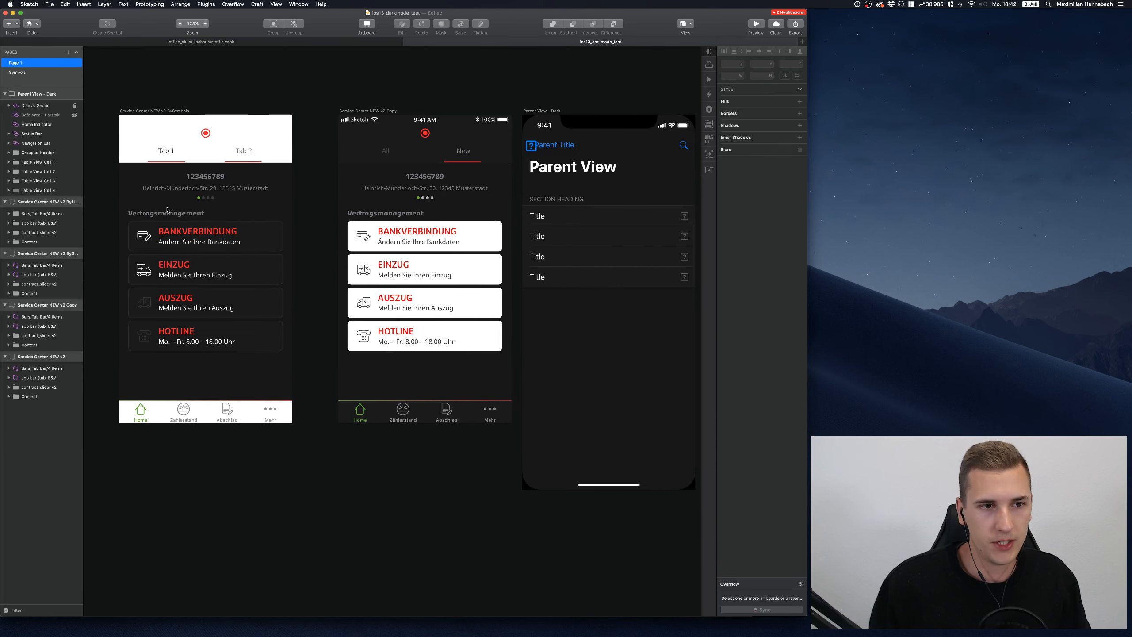
scroll(338, 241, right, 3)
scroll(339, 241, up, 2)
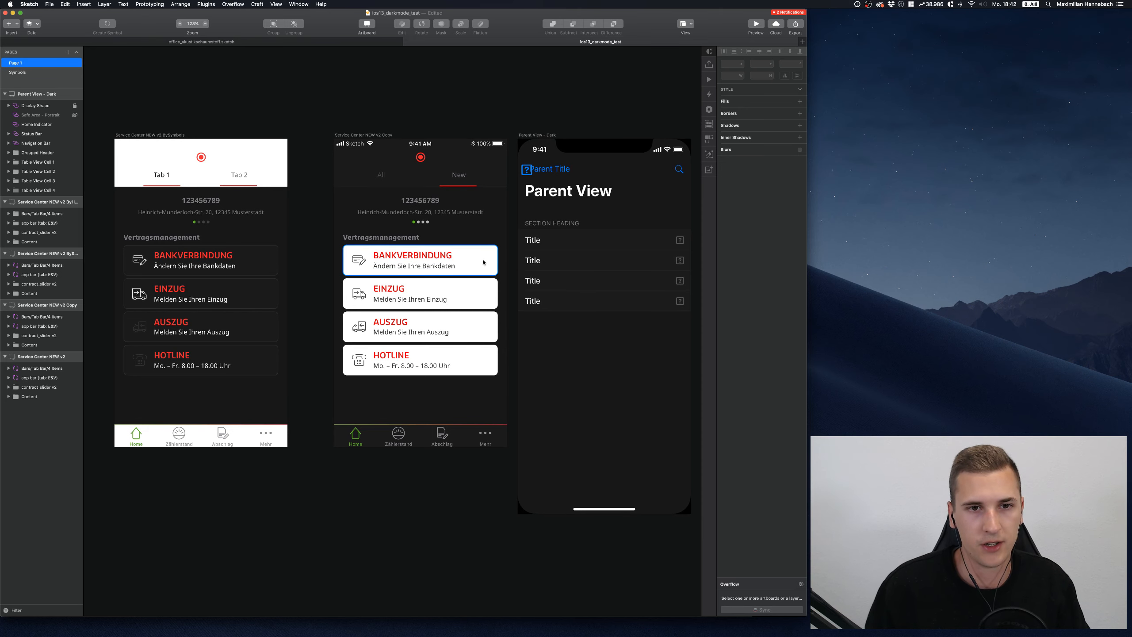
super+click(483, 262)
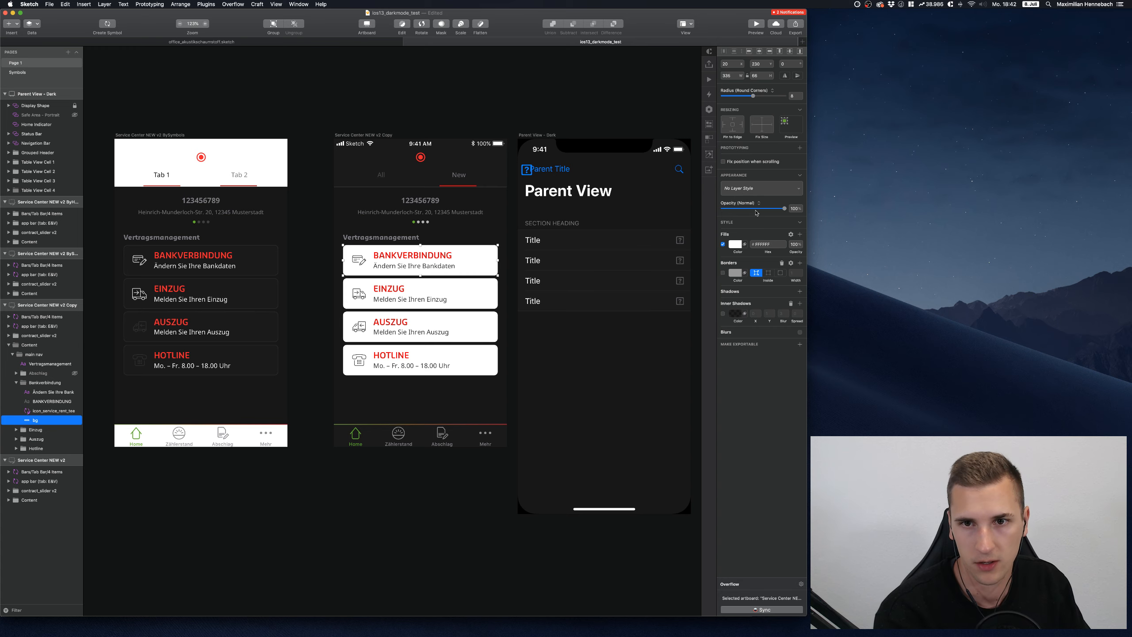
click(736, 246)
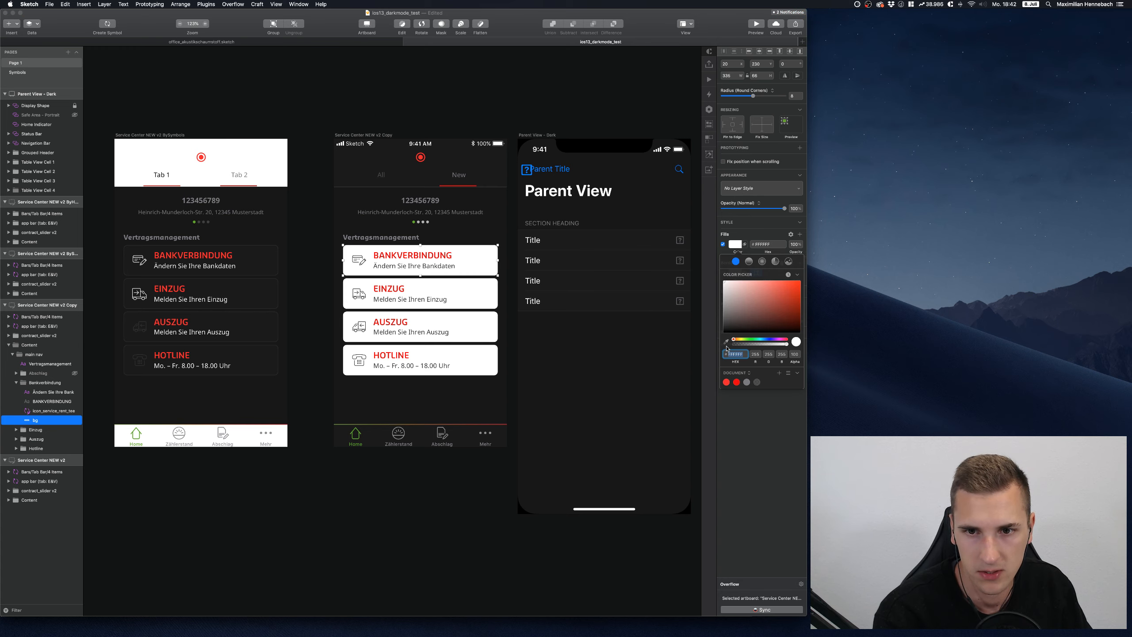
click(727, 342)
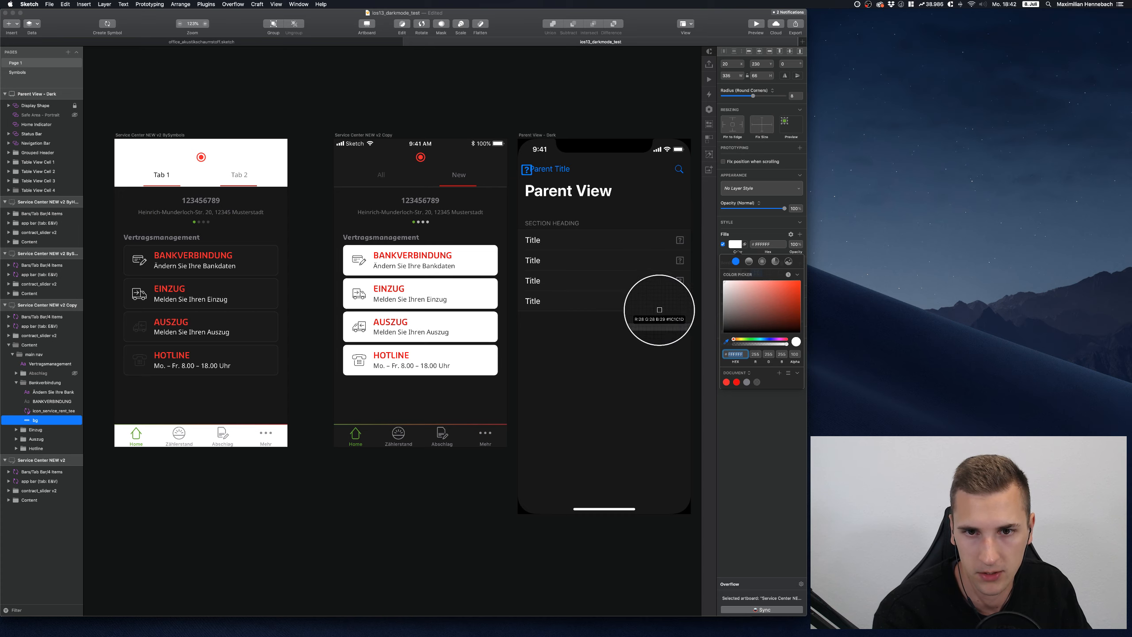
click(637, 284)
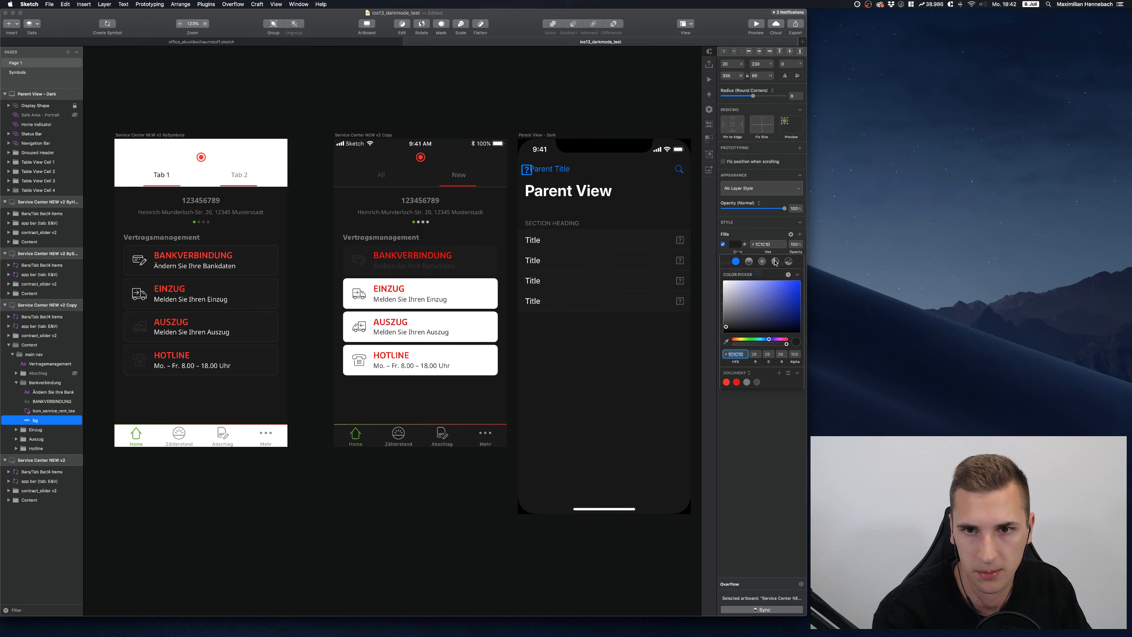
click(739, 246)
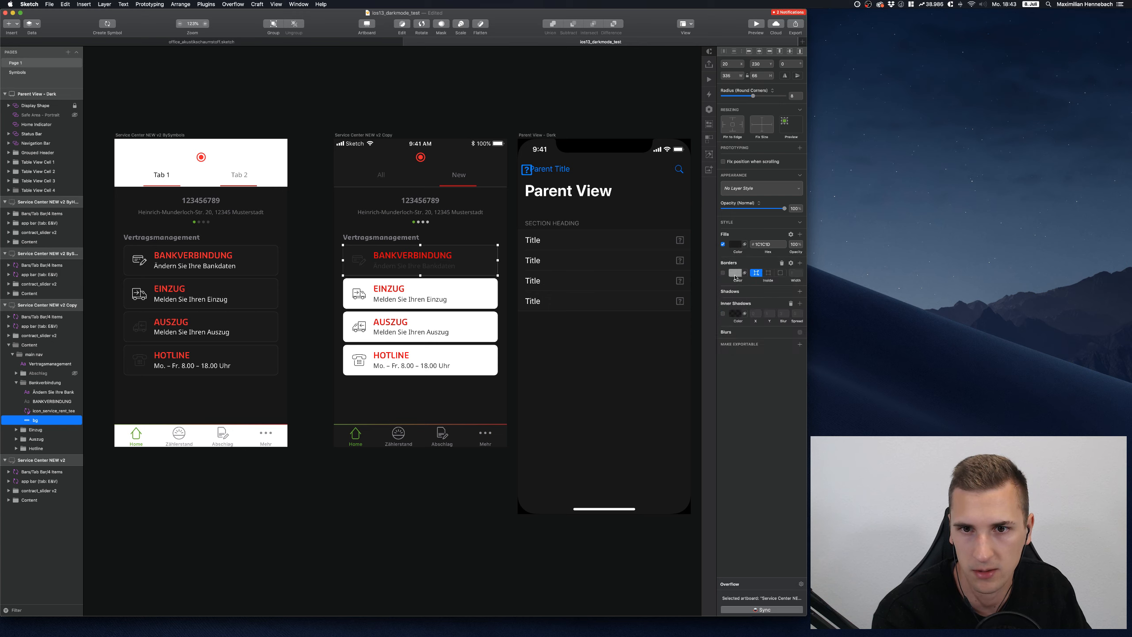
click(735, 272)
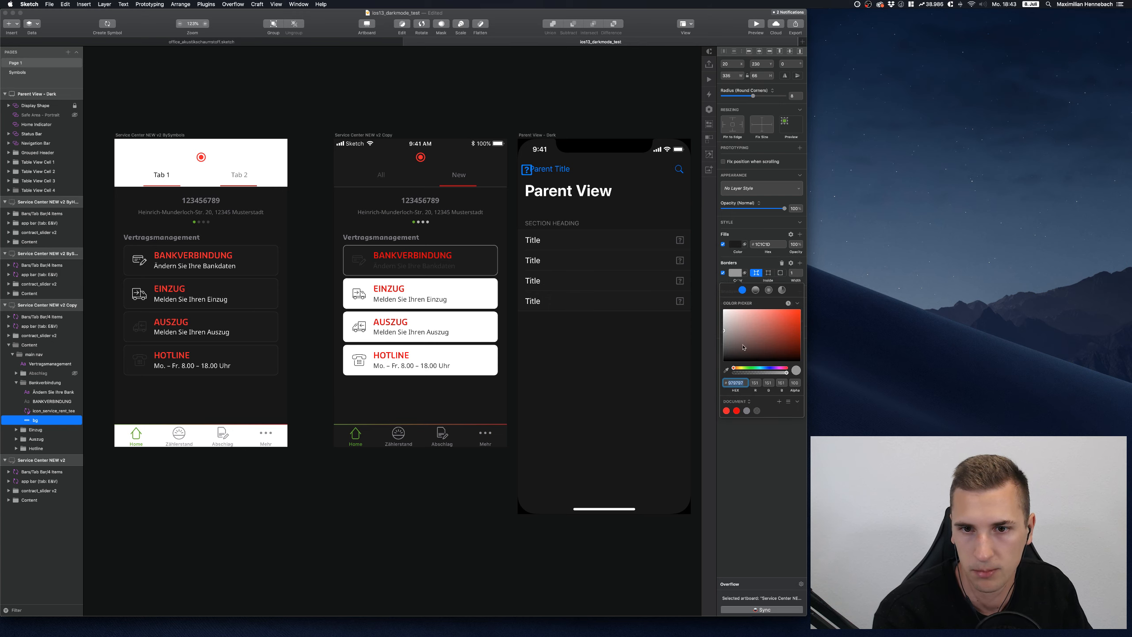
click(757, 411)
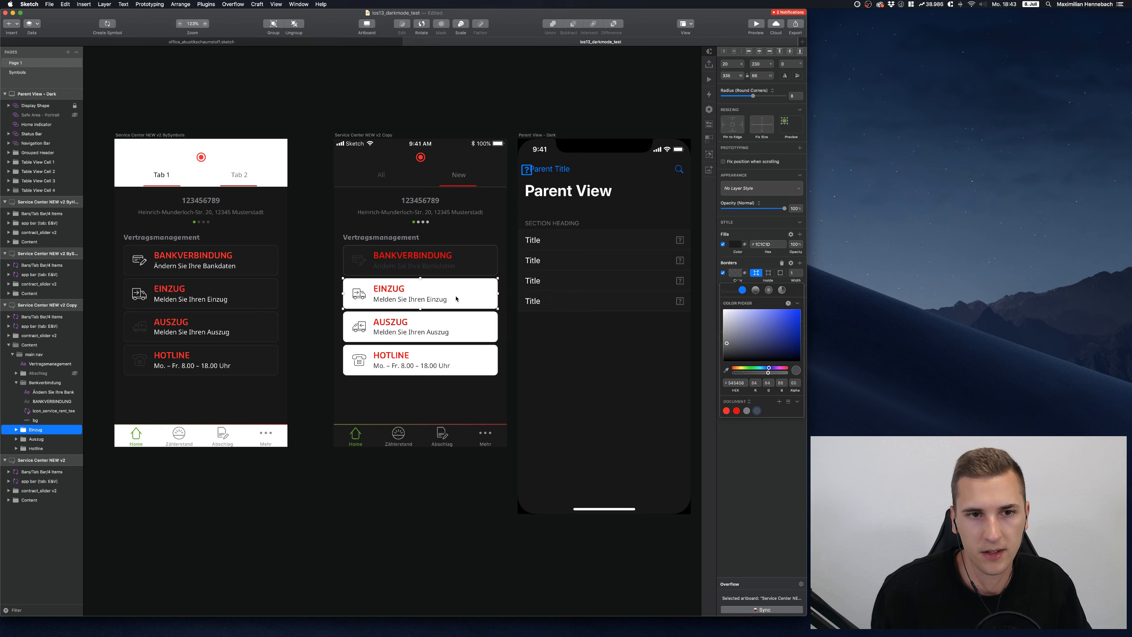
Create a new layer style named "list item dark" from the Bankverbindung group
click(473, 281)
click(478, 264)
click(766, 186)
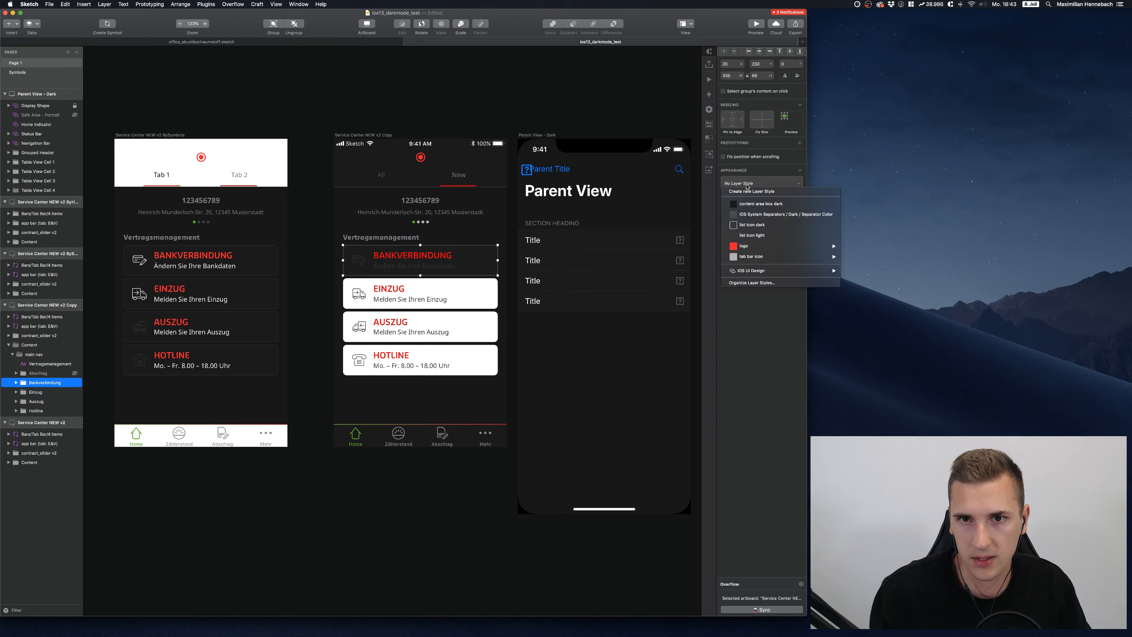
click(750, 195)
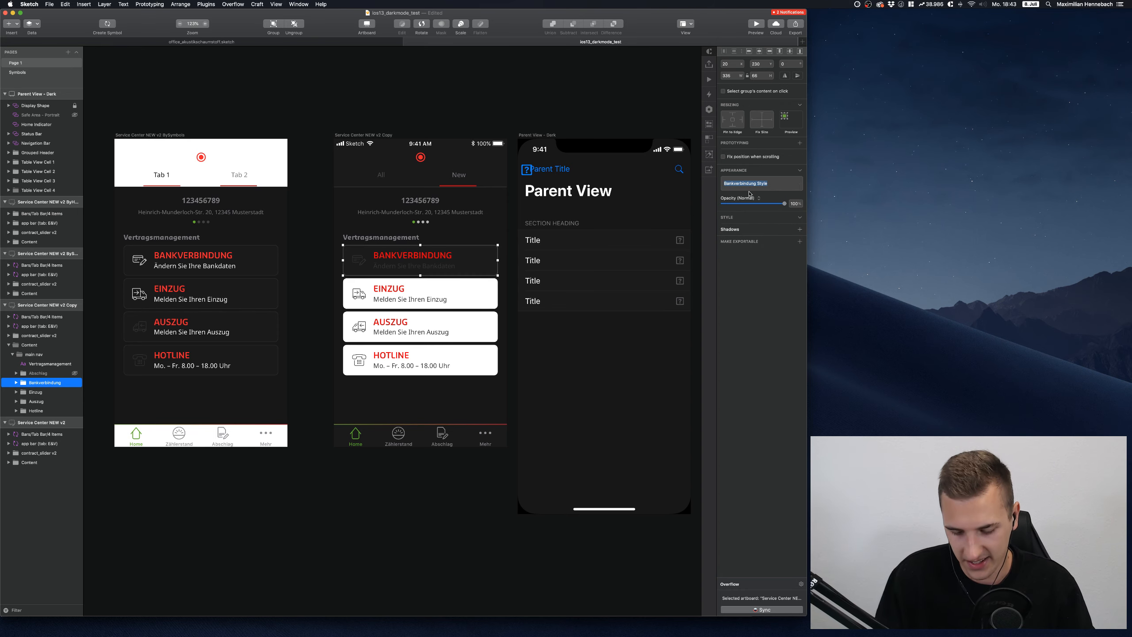
text(list item dark)
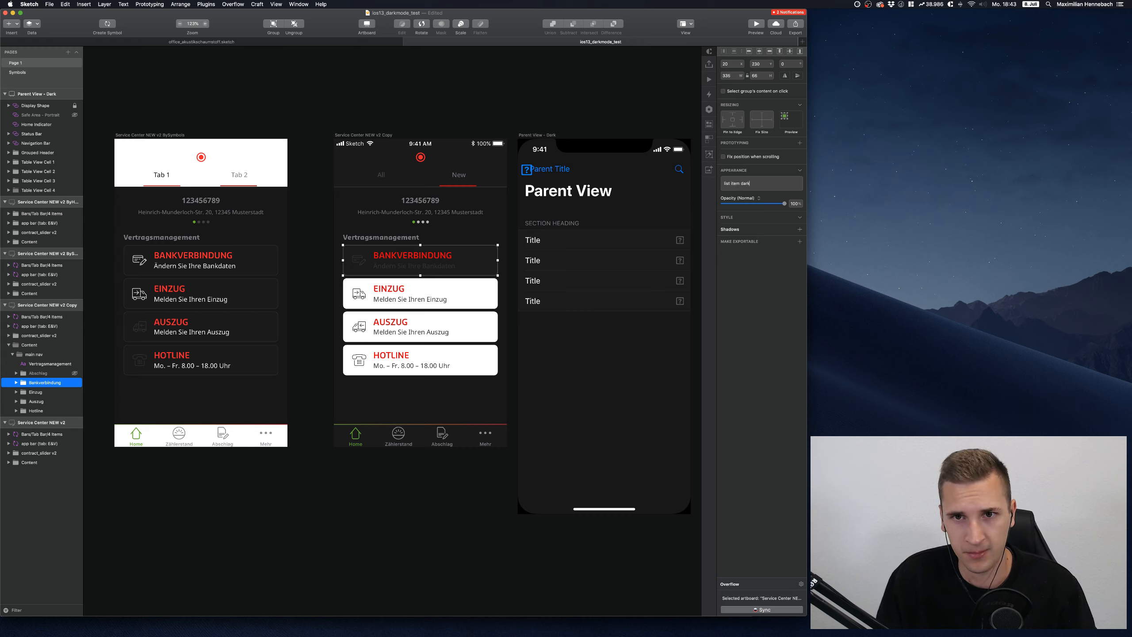
key(Return)
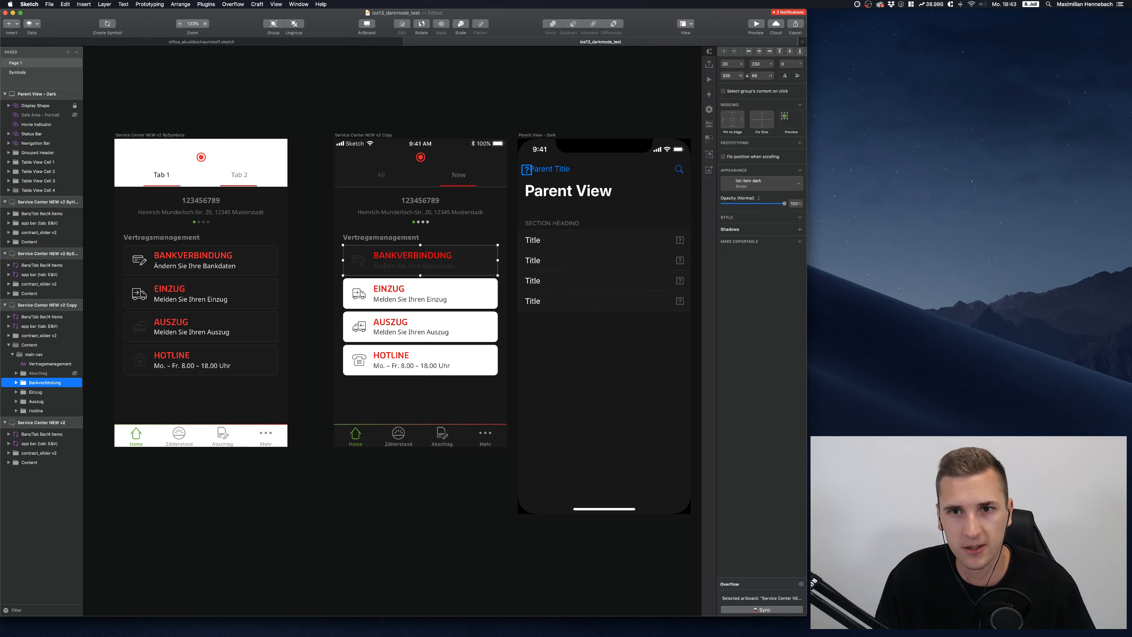
Try applying the "list item dark" layer style to the Einzug, Auszug and Hotline groups, and undo it
shift+click(486, 302)
click(485, 322)
shift+click(485, 299)
shift+click(482, 371)
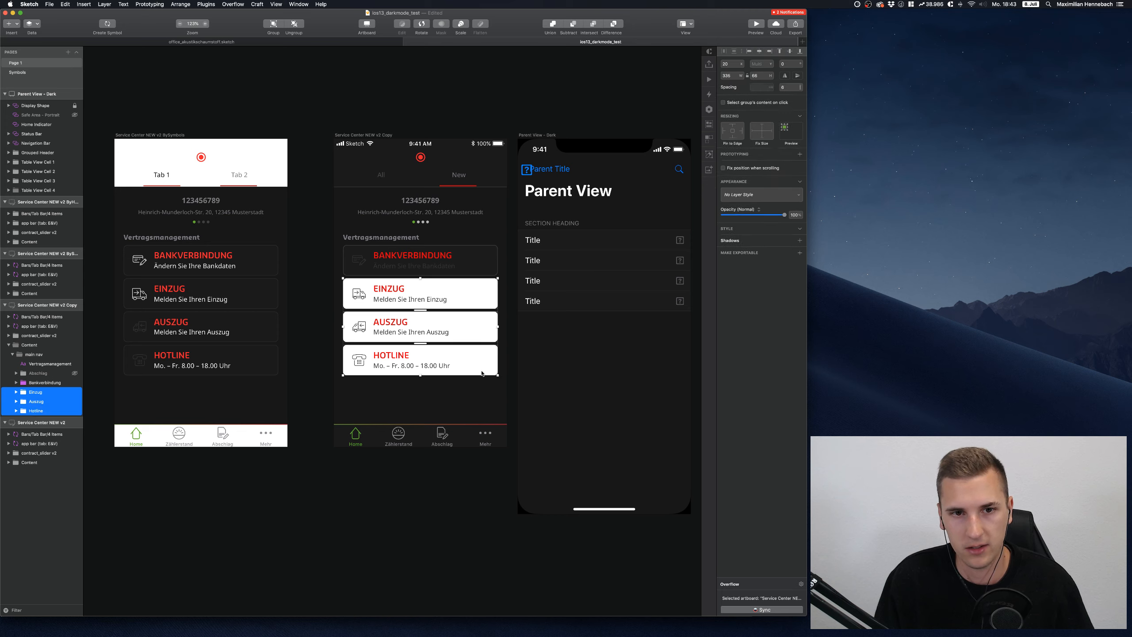
click(745, 193)
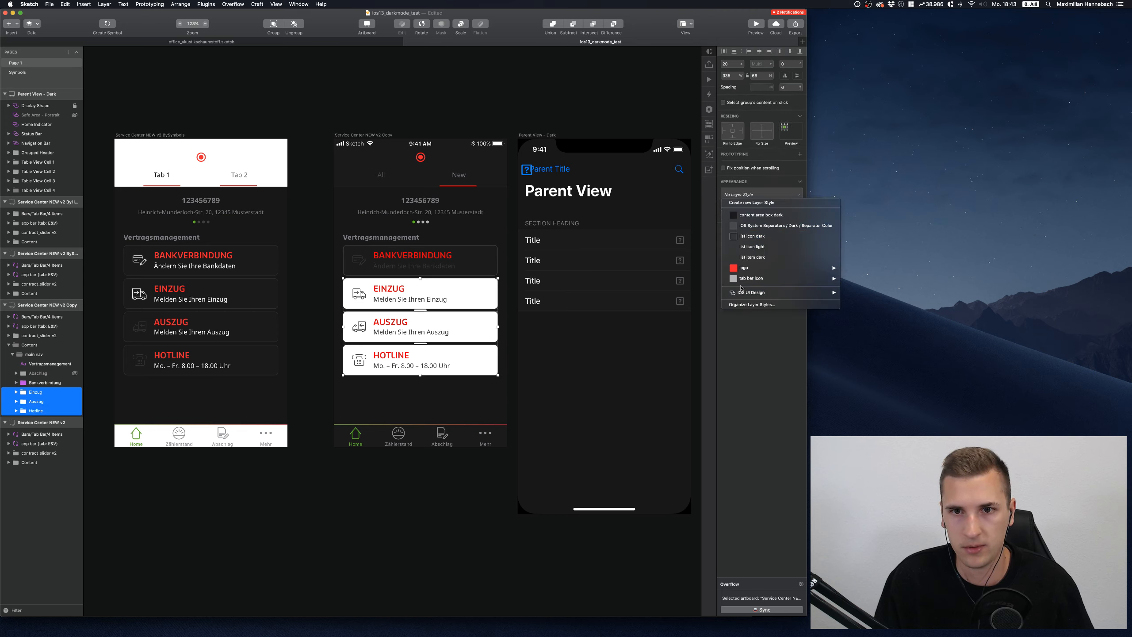
click(754, 257)
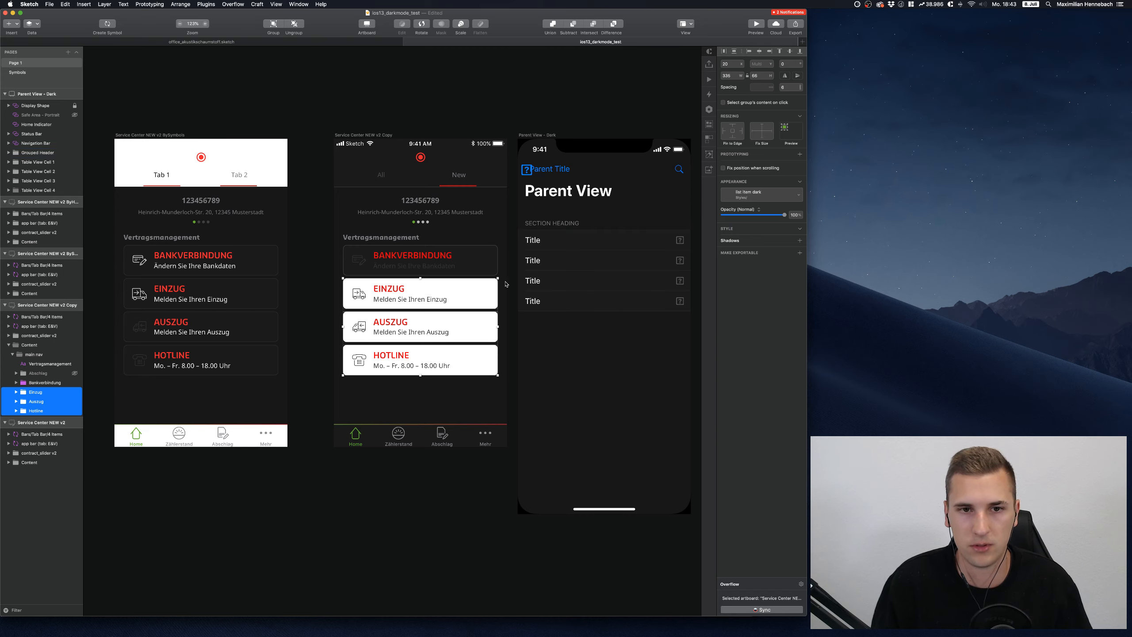
key(super+z)
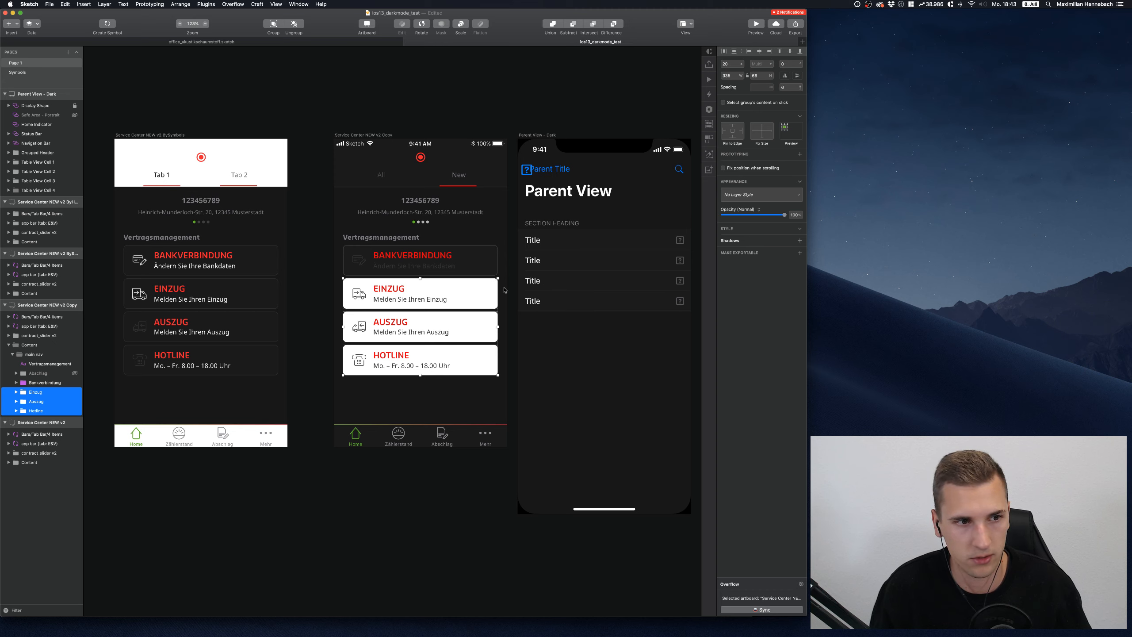
Apply the "list item dark" layer style to the bg layers inside the Einzug, Auszug and Hotline cards
click(503, 288)
super+click(481, 293)
shift+super+click(480, 323)
shift+super+click(480, 360)
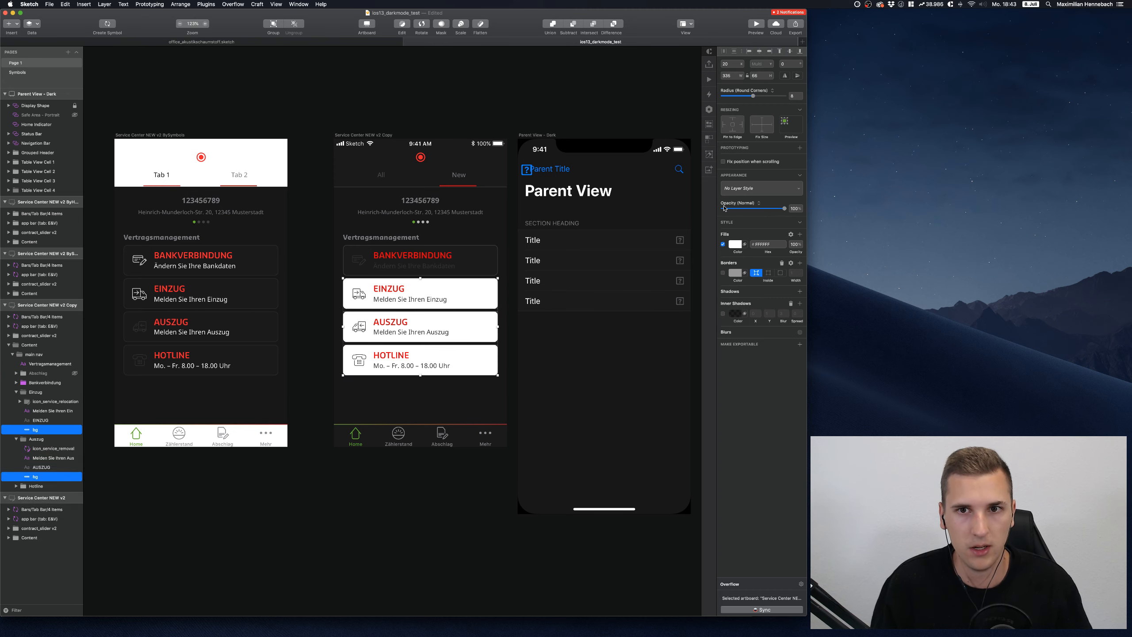
click(739, 191)
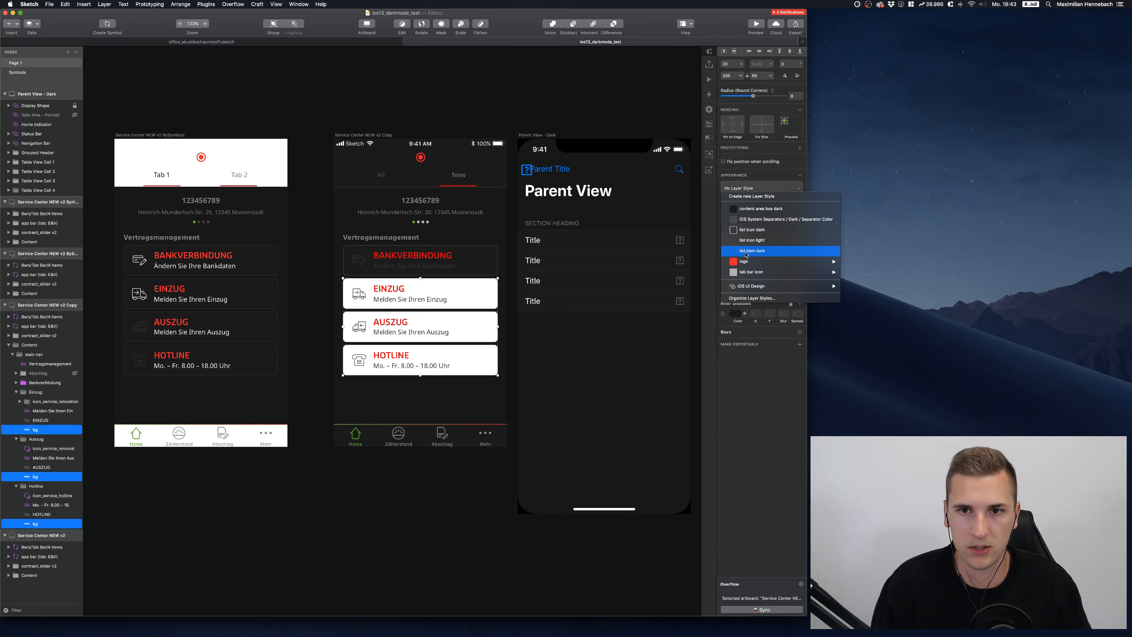
click(747, 252)
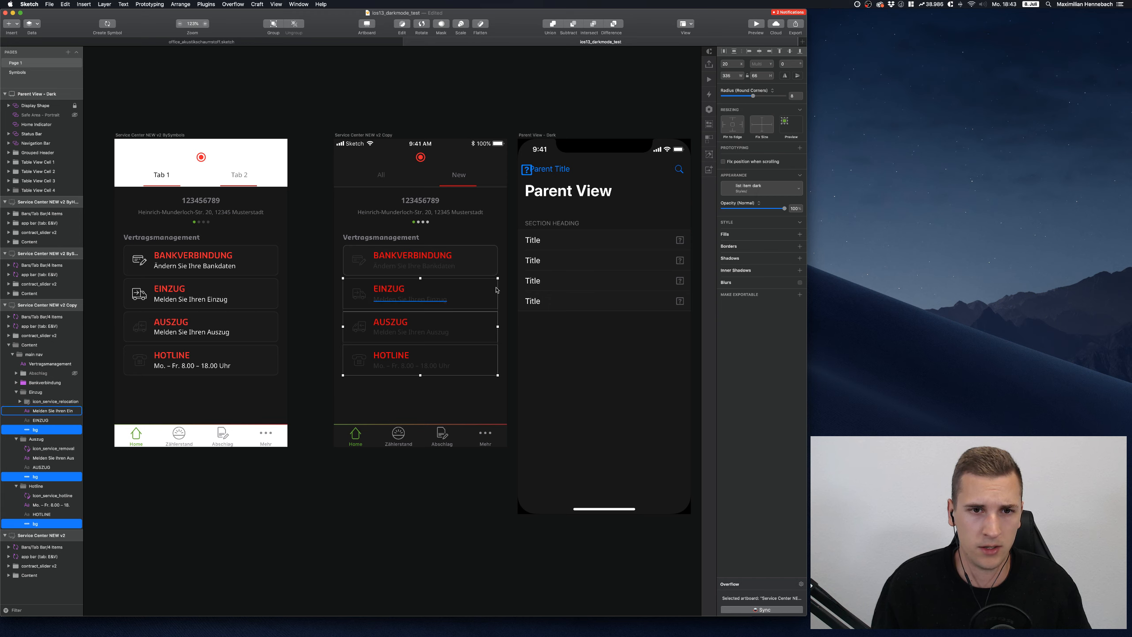
Remove the inner shadow from the bg layer of the Bankverbindung card
click(513, 241)
super+click(464, 290)
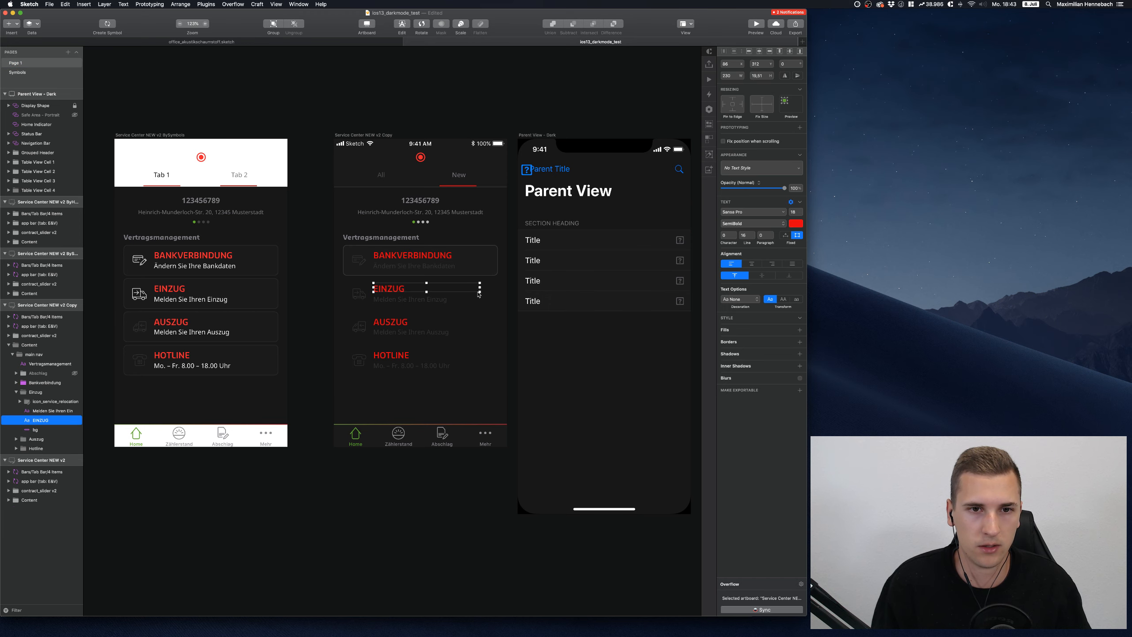
click(487, 260)
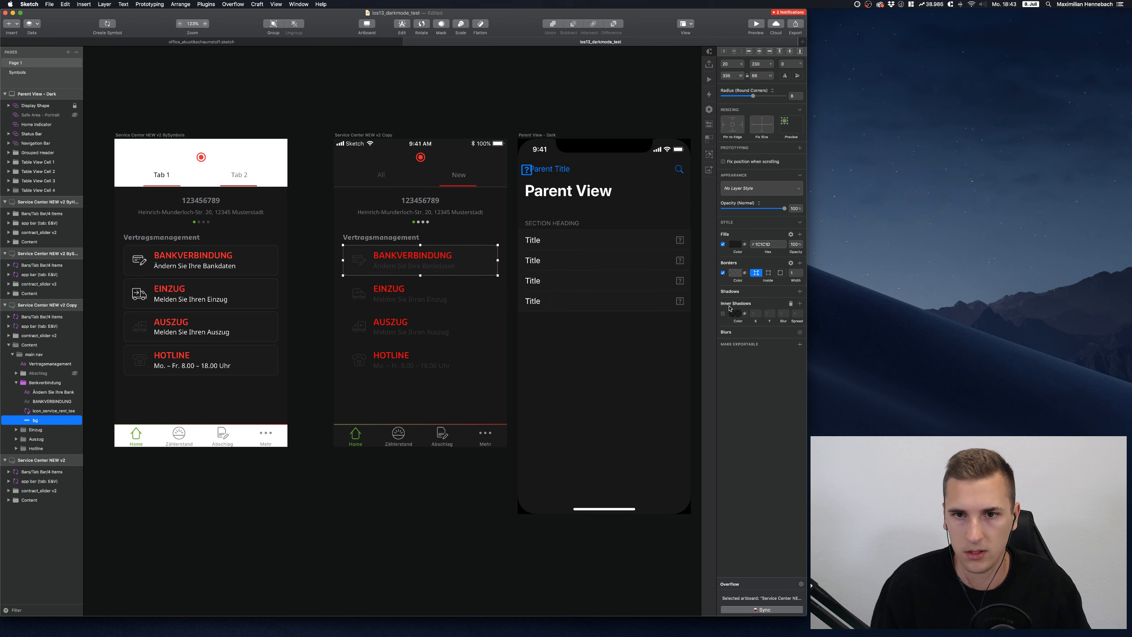
click(790, 304)
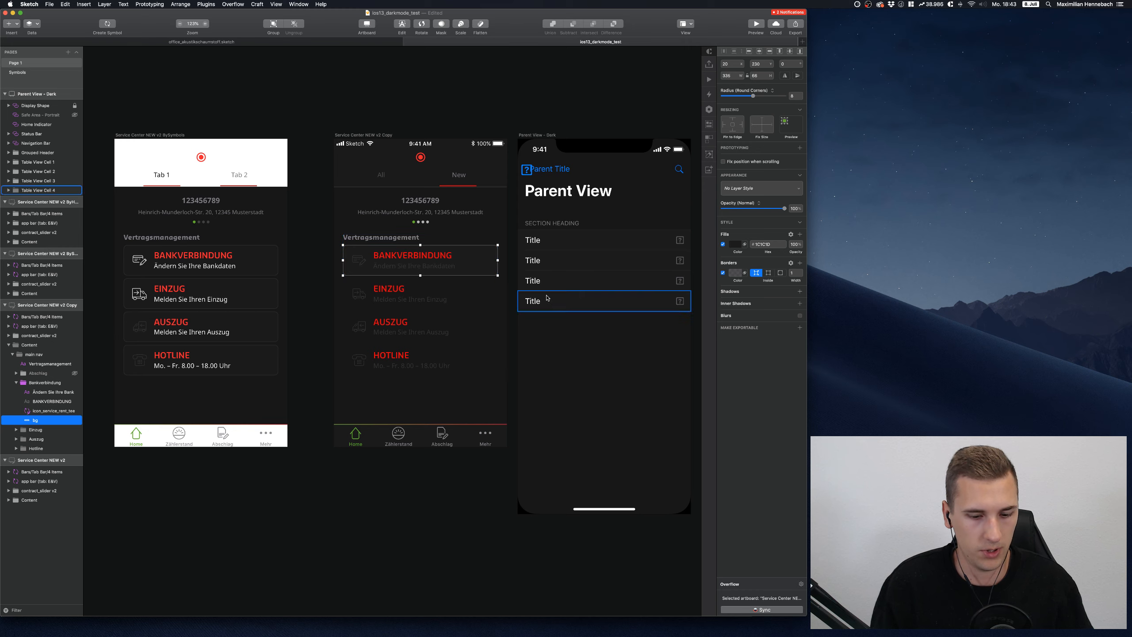
Select the whole Bankverbindung group and detach it from its layer style
key(Escape)
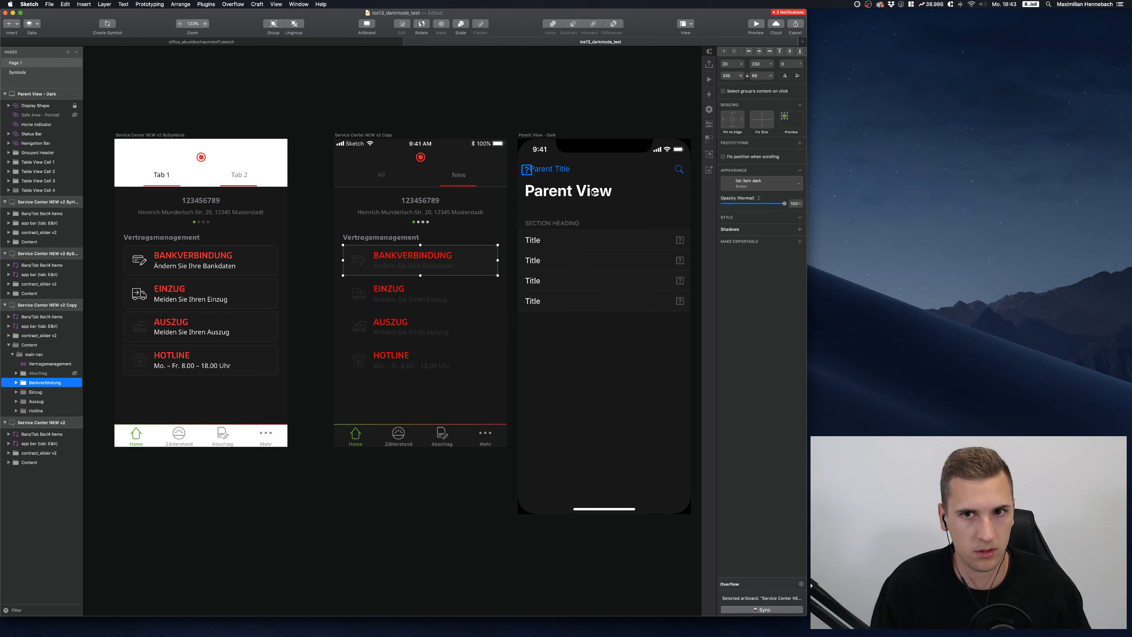
click(741, 188)
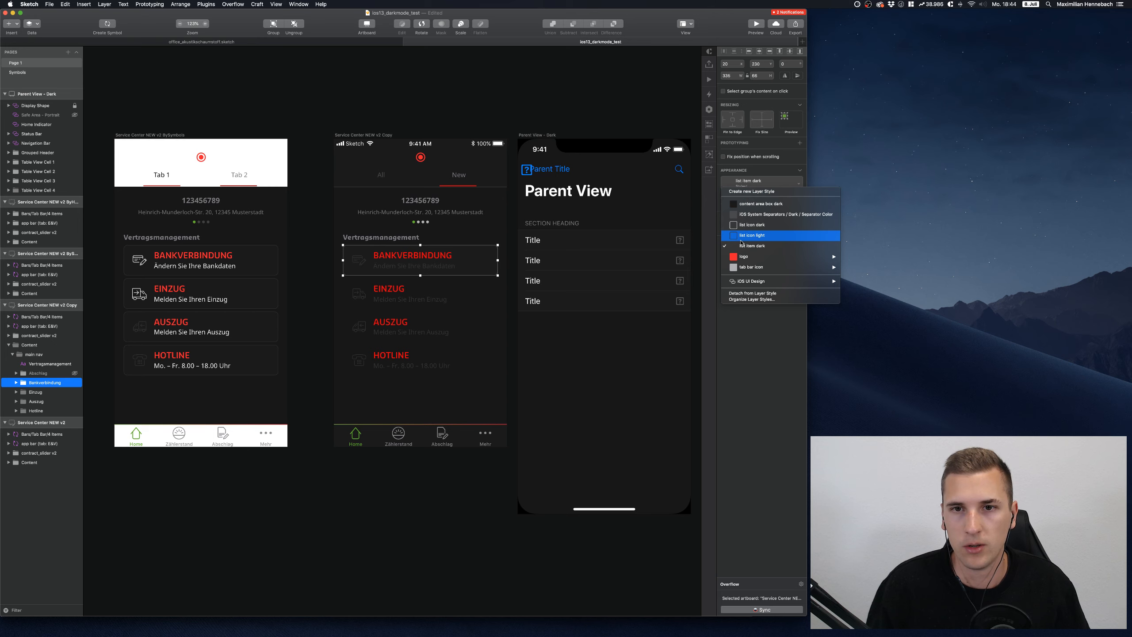
click(753, 293)
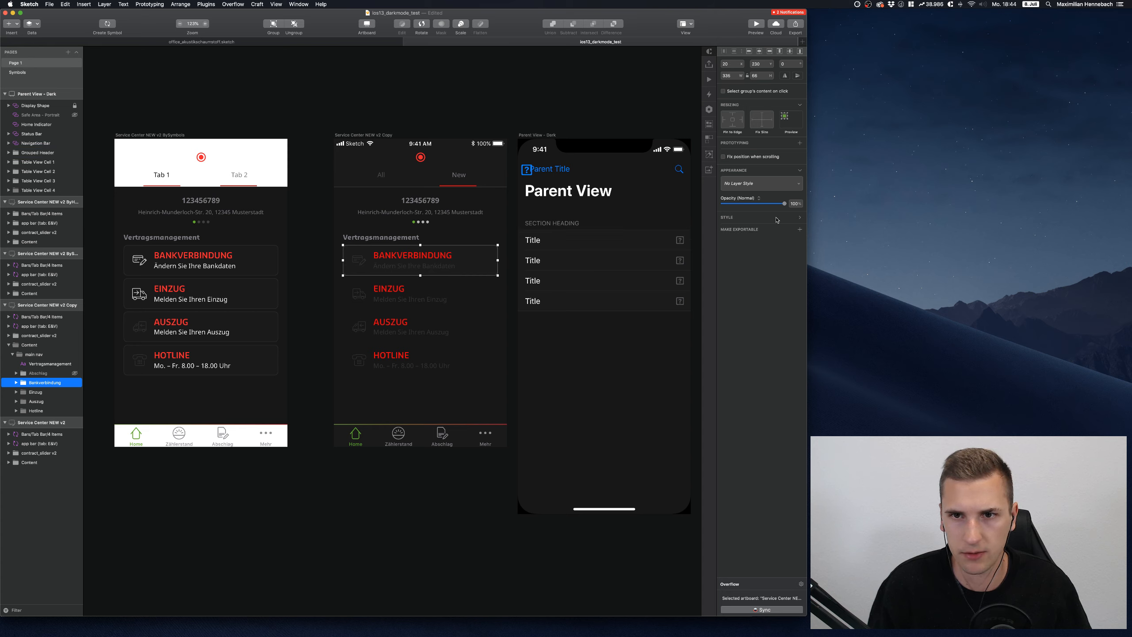
Apply the "list item dark" layer style to the bg layer inside the Bankverbindung card
double_click(480, 258)
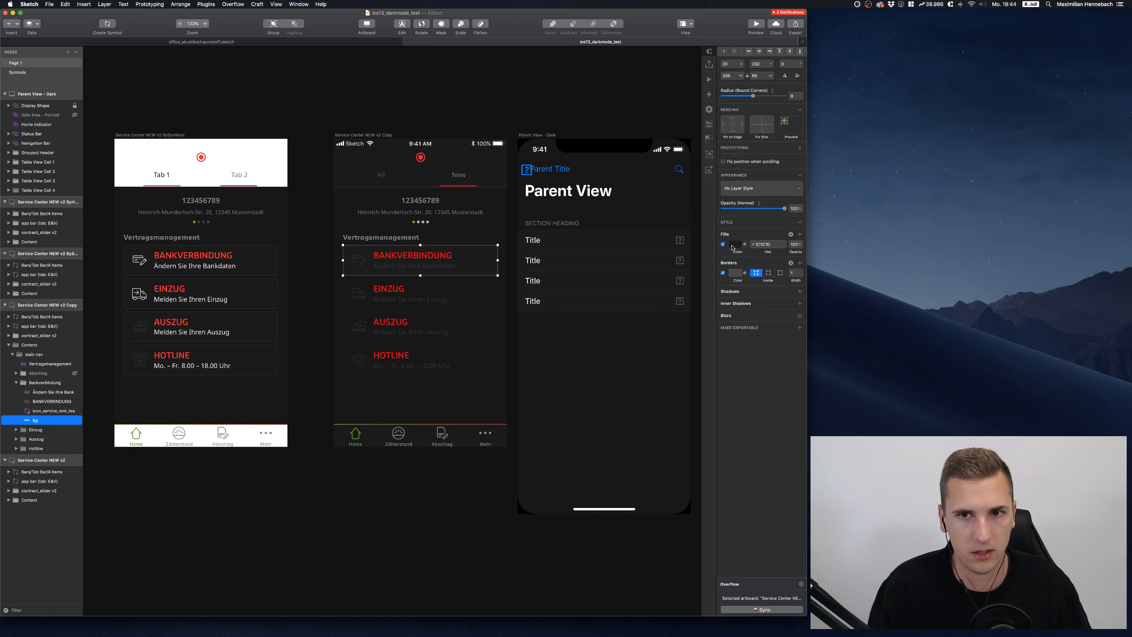
click(744, 189)
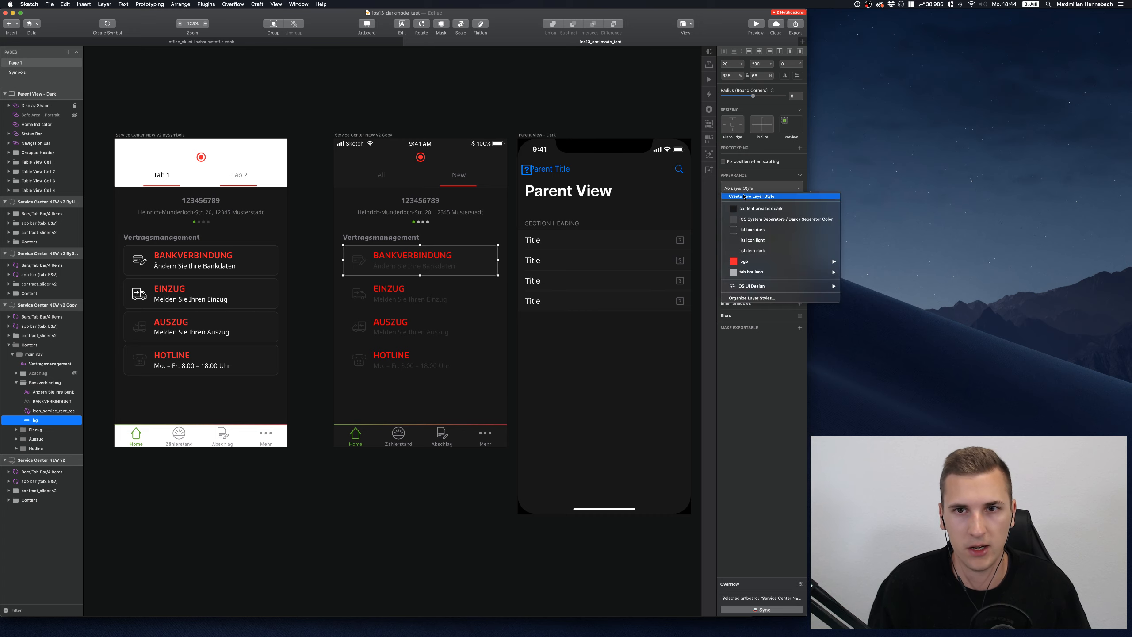
click(747, 251)
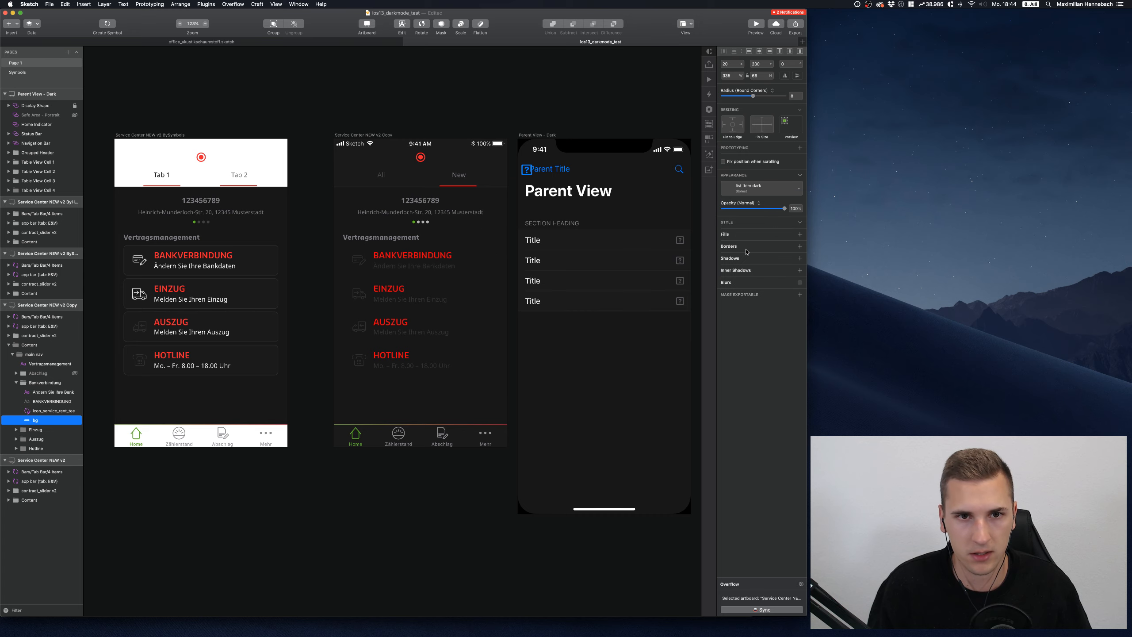
Add a fill to the Bankverbindung bg layer using #1C1C1D sampled from a Parent View table row
click(739, 236)
click(736, 245)
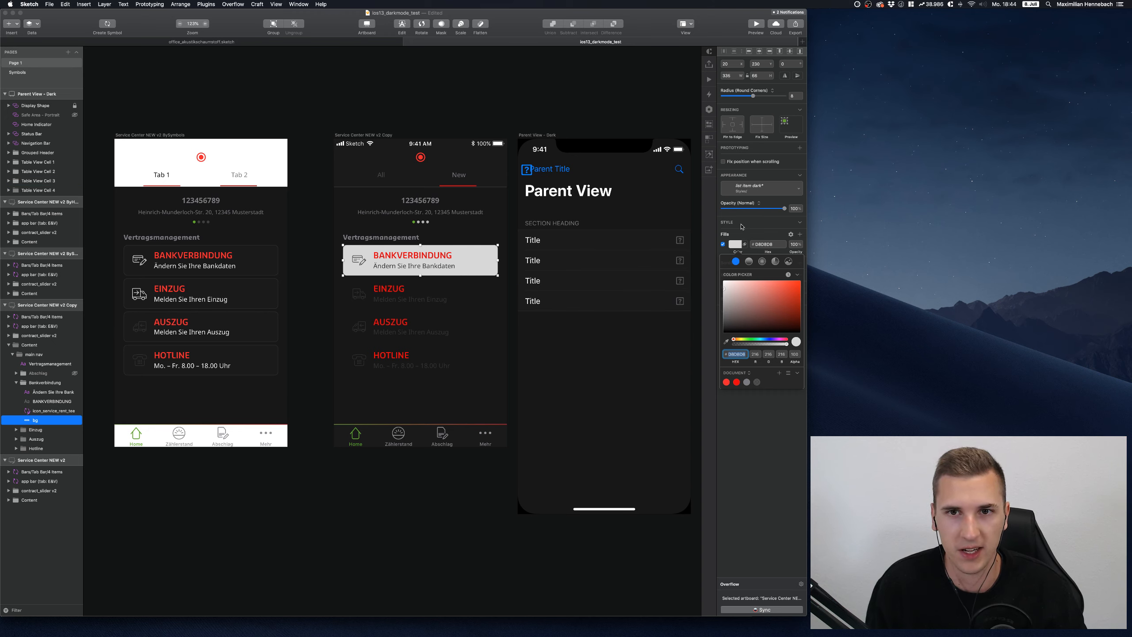
click(726, 341)
click(628, 282)
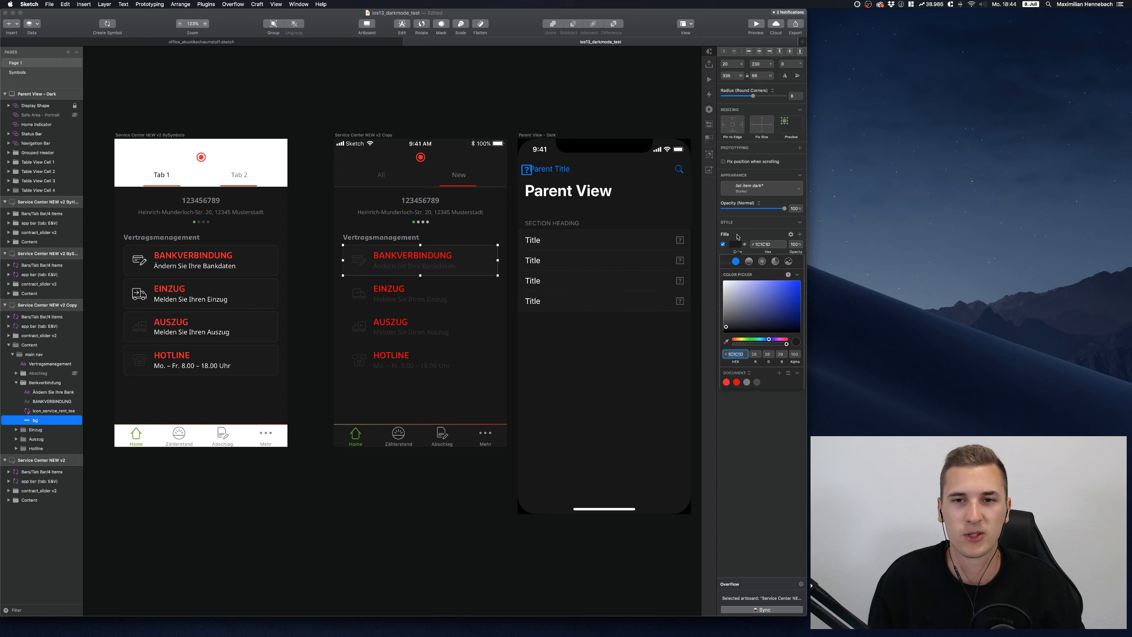
click(737, 245)
Add a border in the dark grey document colour to the Bankverbindung bg layer and update the "list item dark" layer style
click(732, 264)
click(734, 274)
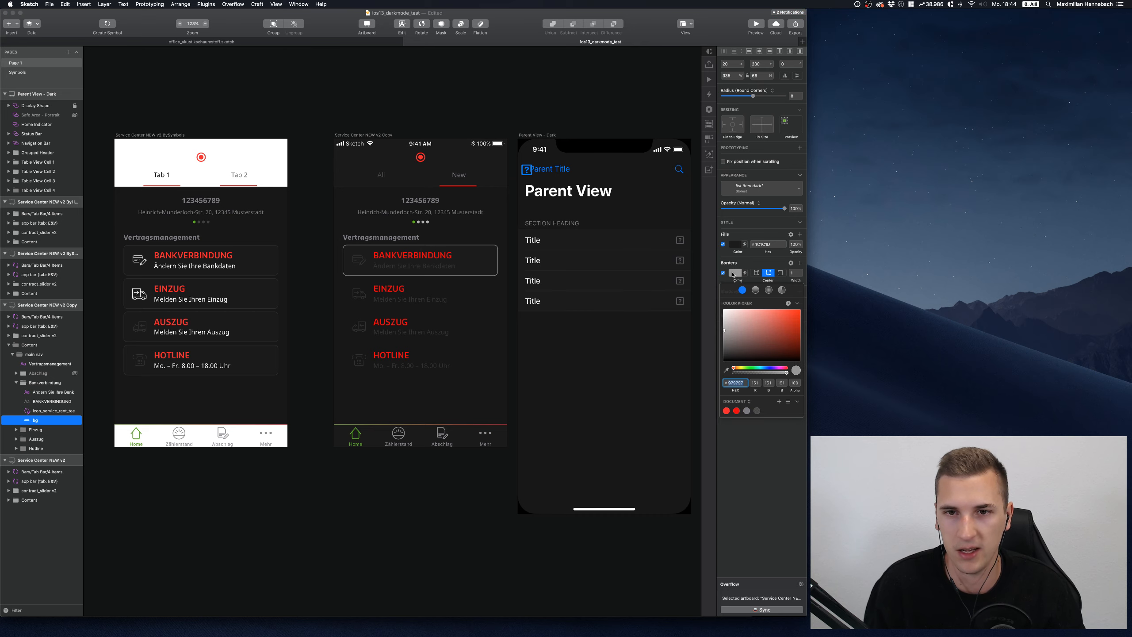
click(757, 411)
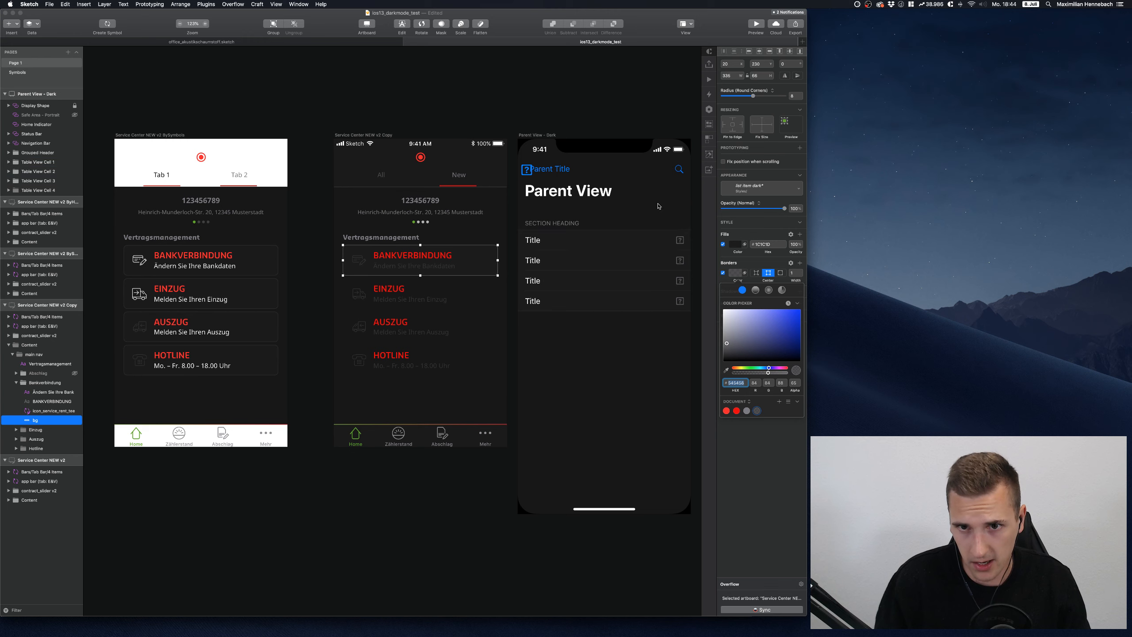
click(743, 189)
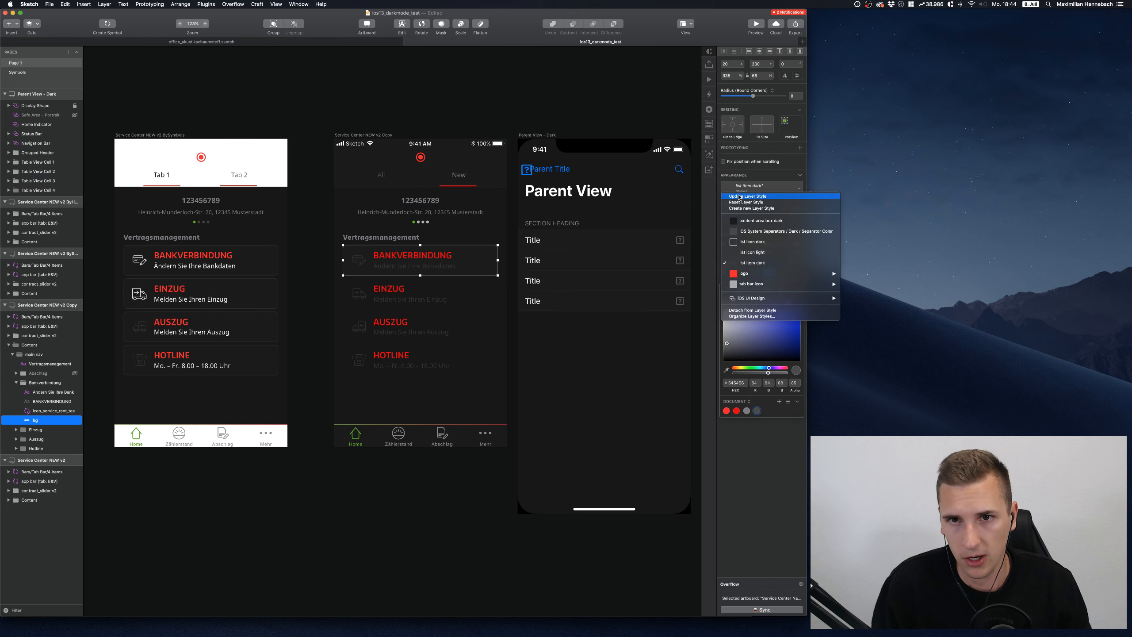
Update the list item dark layer style with the Bankverbindung background's current styling
click(739, 197)
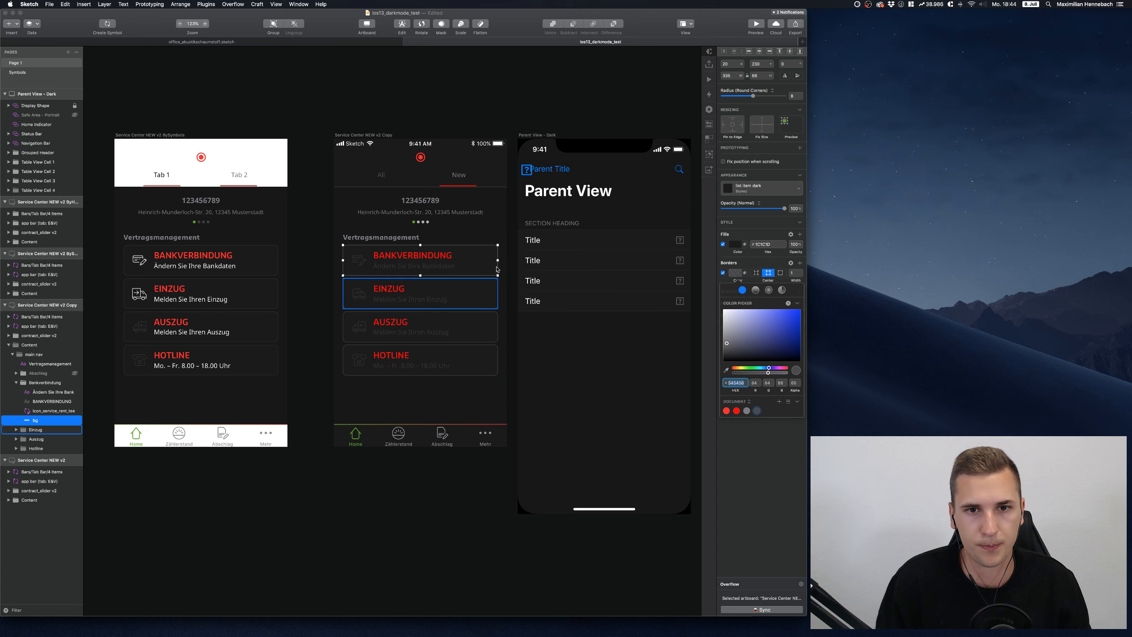
scroll(477, 241, left, 3)
scroll(455, 212, right, 4)
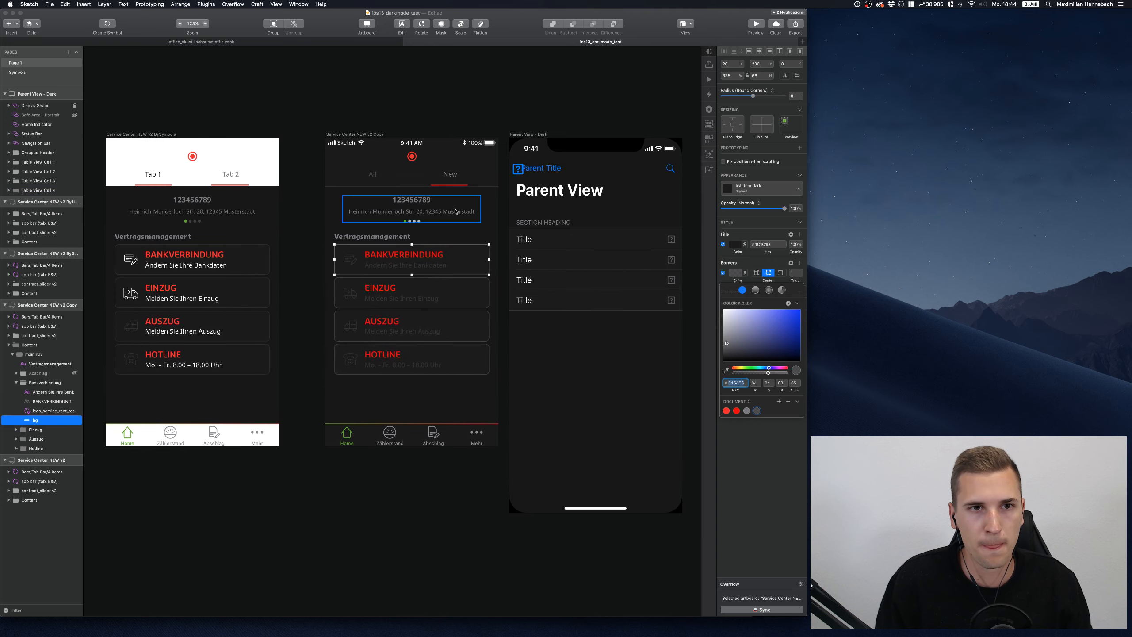
Set the four list description texts on the dark copy artboard to auto width and apply the secondary title text style
scroll(455, 212, up, 2)
click(386, 268)
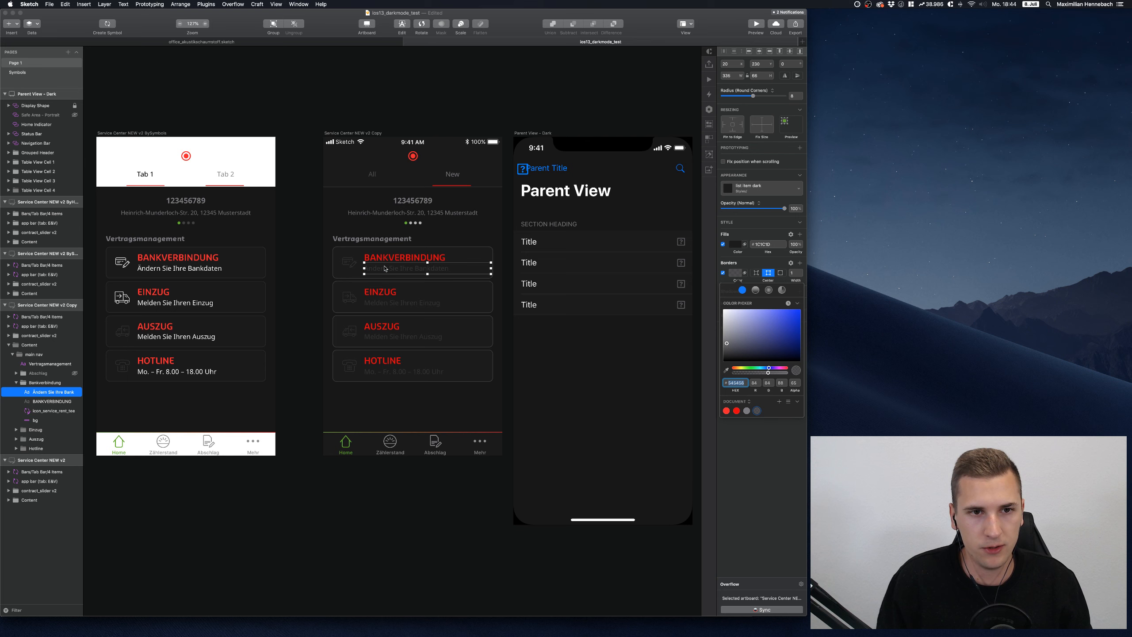
shift+super+click(416, 304)
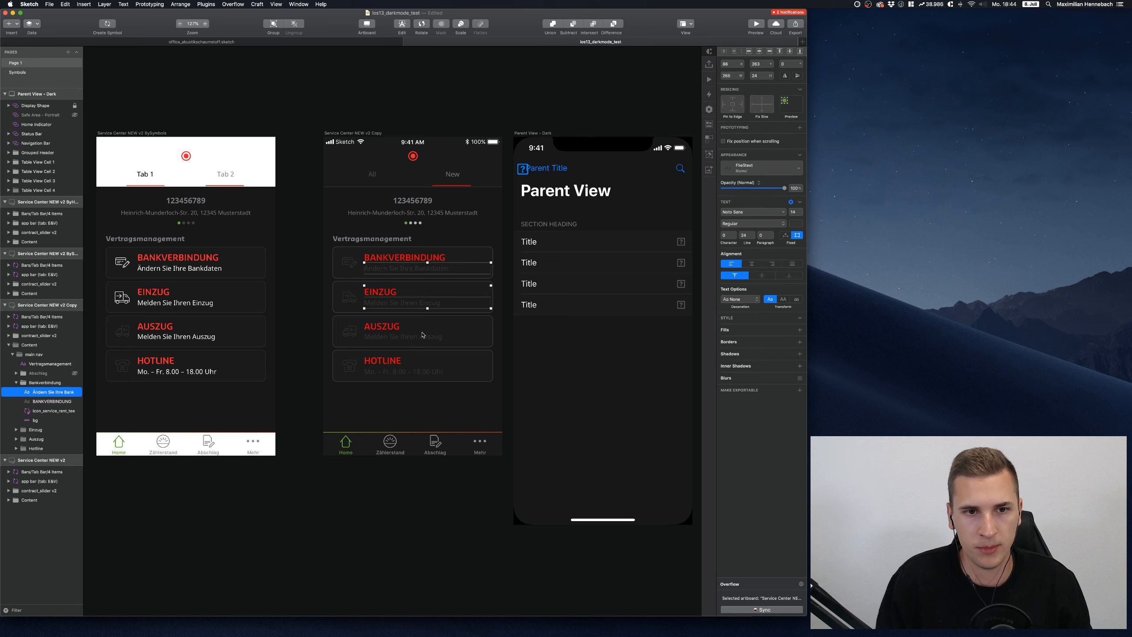
shift+super+click(422, 335)
shift+super+click(423, 372)
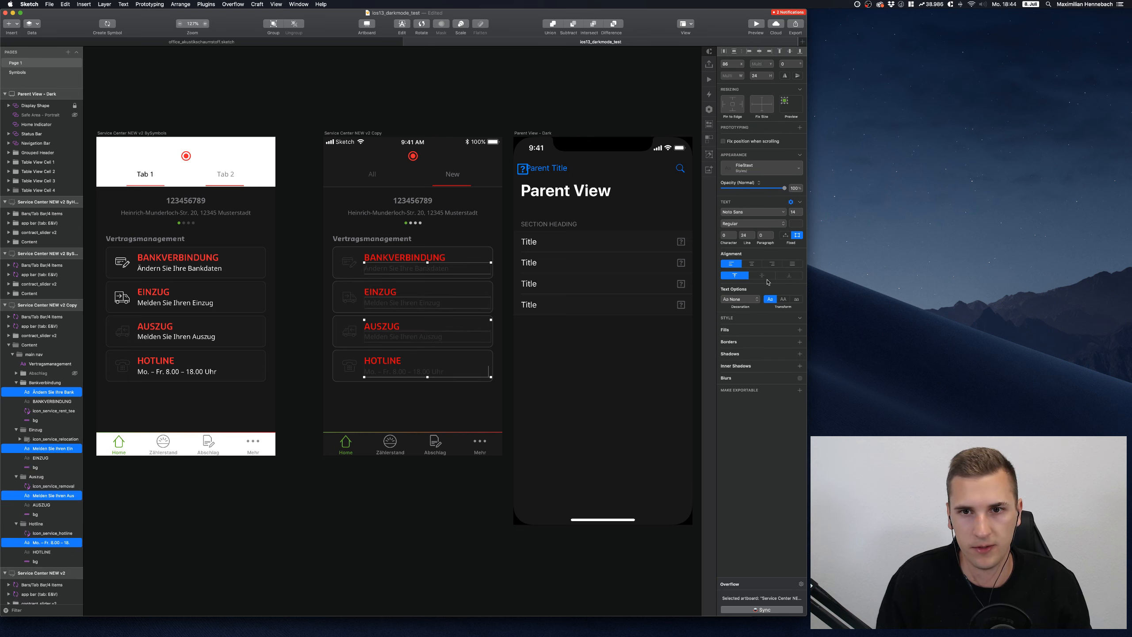
click(785, 235)
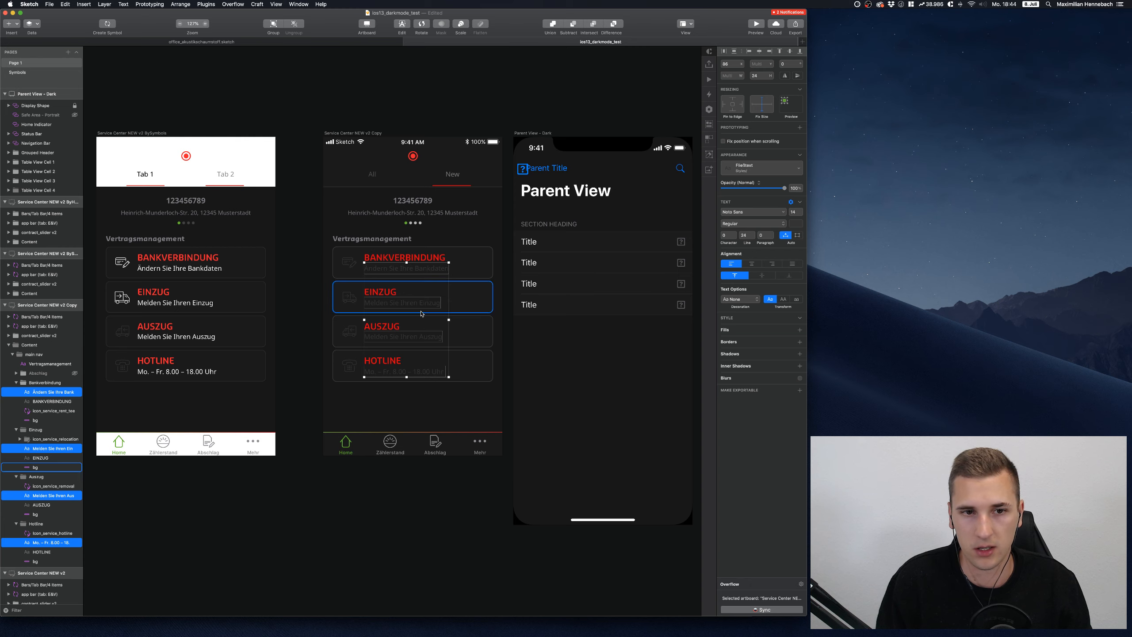
click(758, 168)
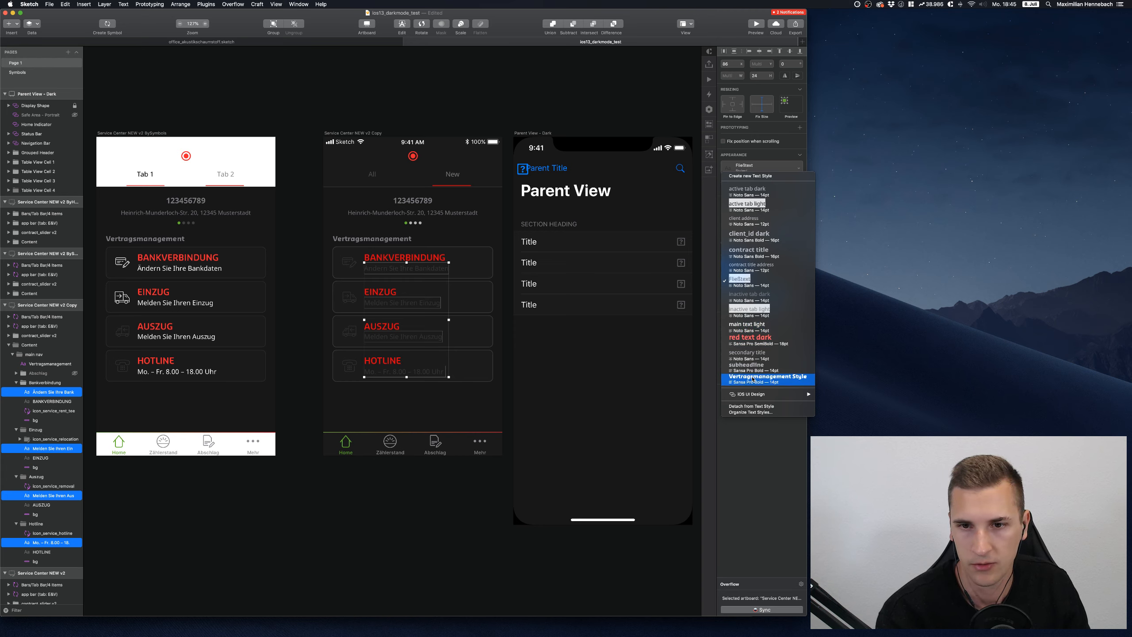
click(753, 353)
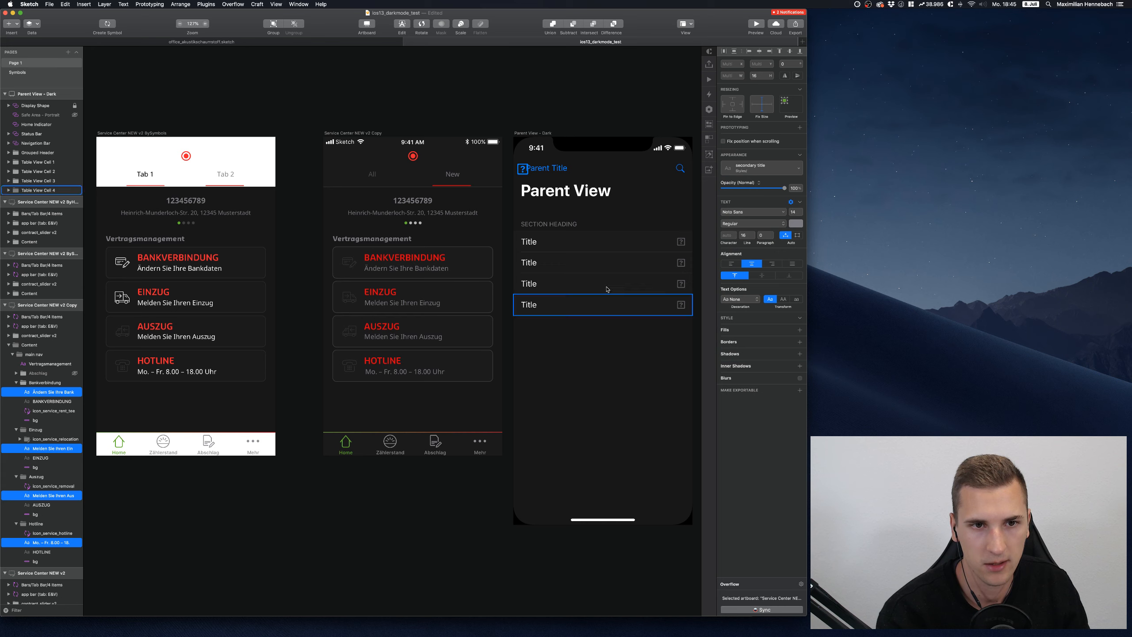
Open the source symbol of the Bankverbindung list icon on the dark copy artboard
super+click(343, 259)
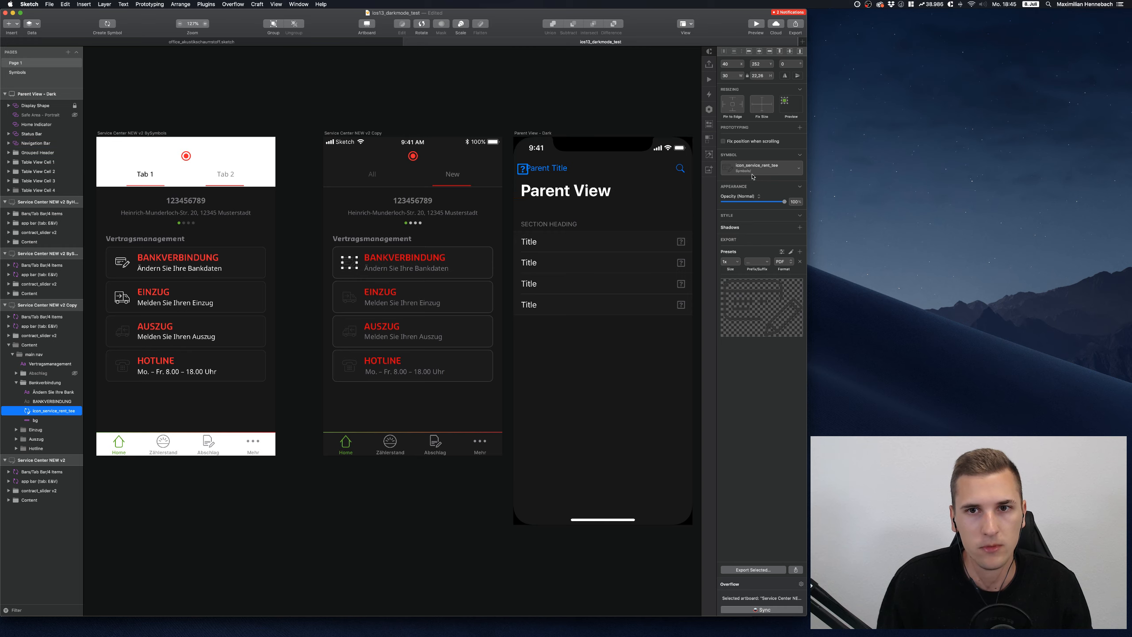
click(731, 167)
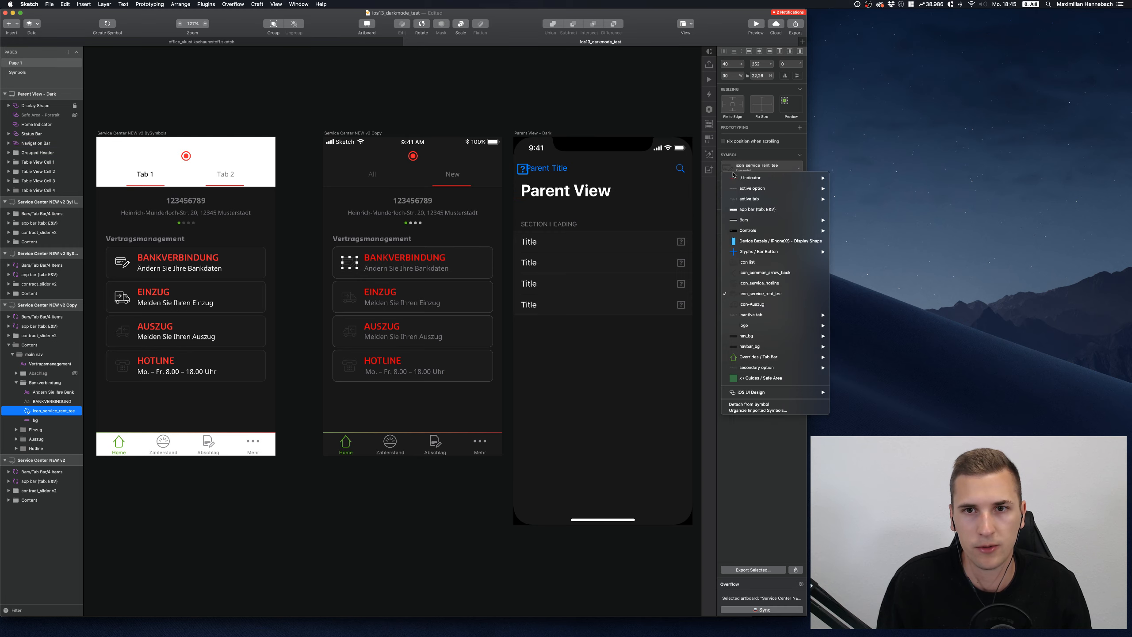
click(731, 167)
double_click(348, 268)
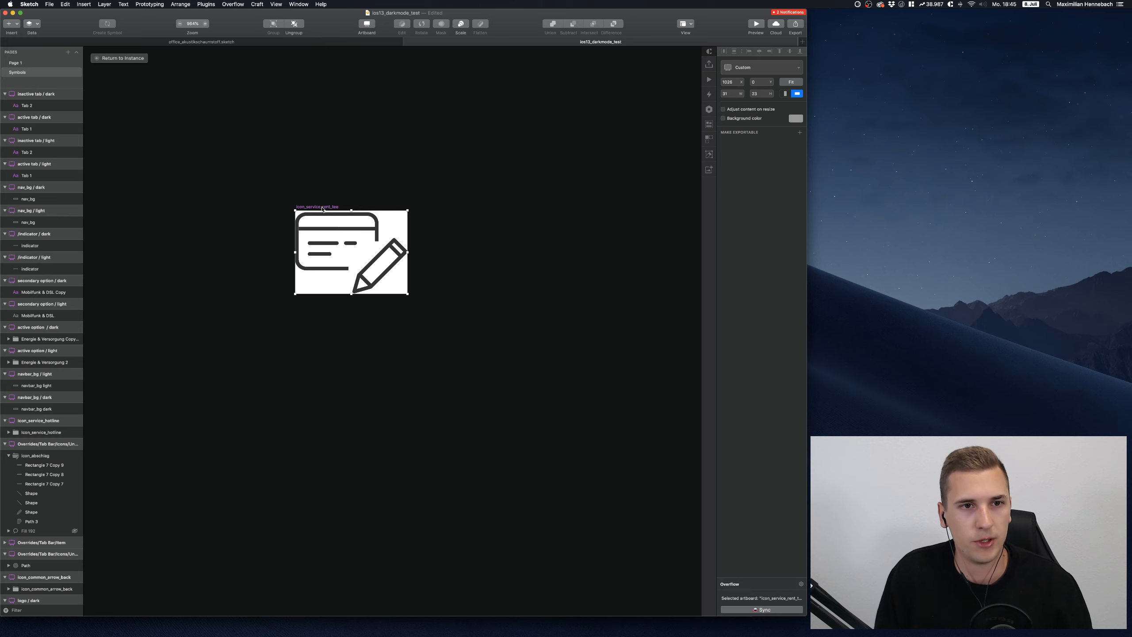
Duplicate the icon_service_rent_tee symbol and place the copy directly below the original
key(super+d)
scroll(339, 247, down, 10)
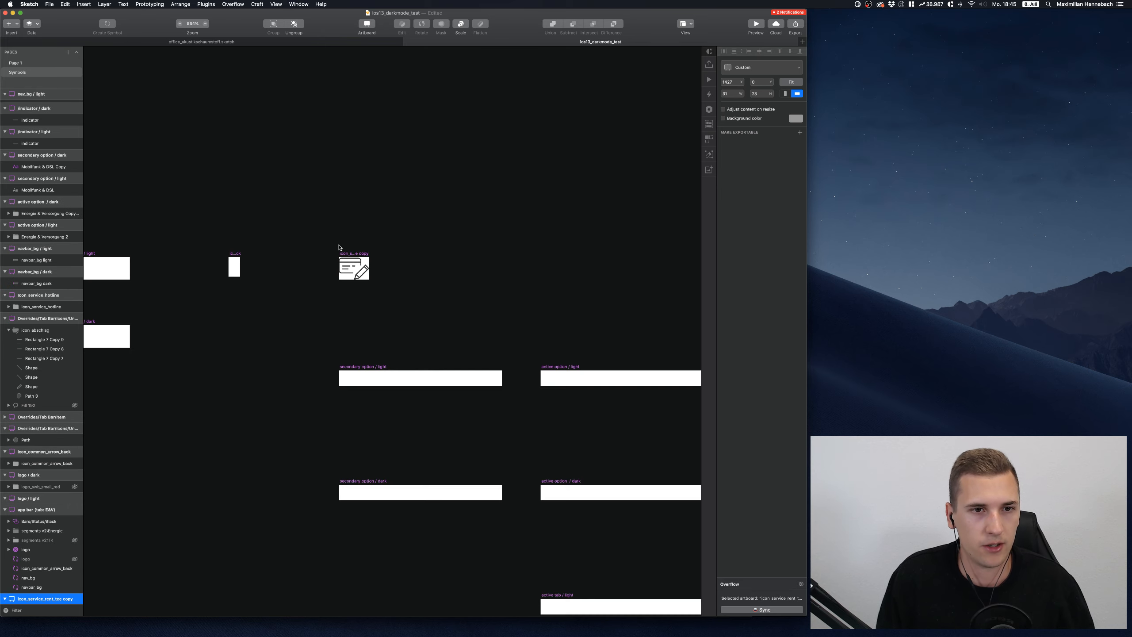
scroll(340, 246, down, 10)
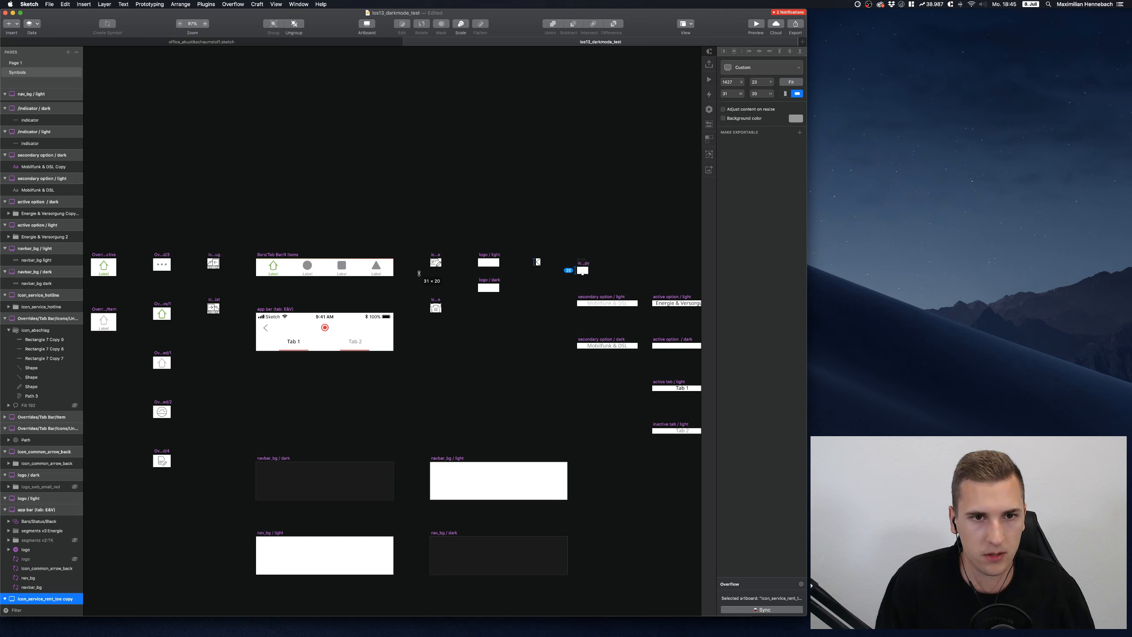
drag(418, 273, 433, 242)
key(super+z)
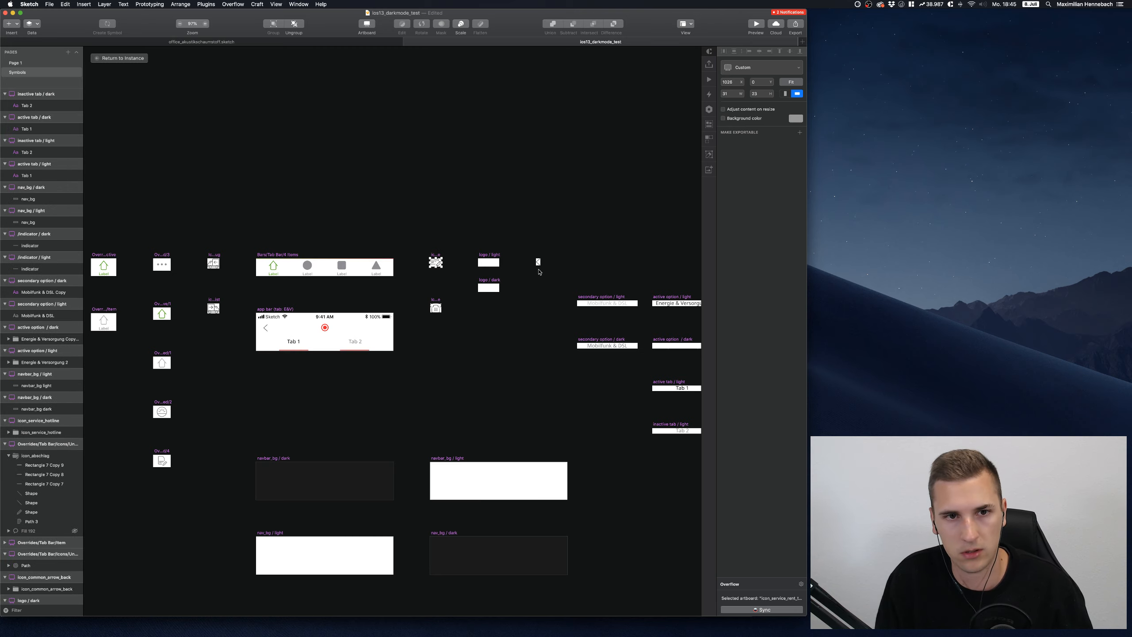
key(super+z)
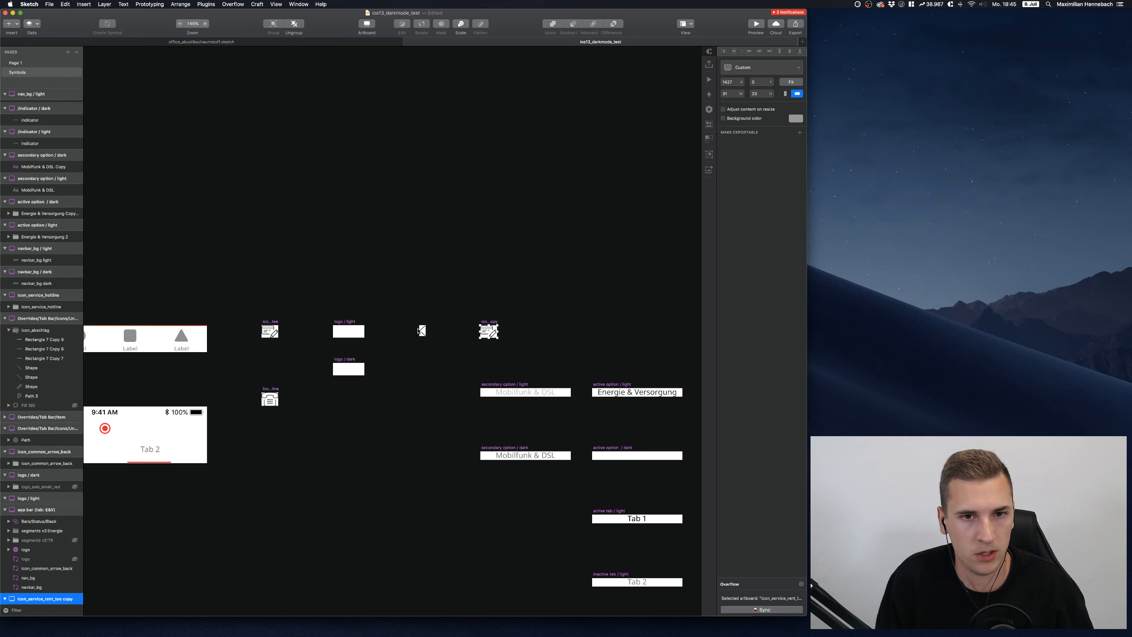
drag(488, 324, 268, 340)
Rename the original icon_service_rent_tee symbol as icon_list_1 / light
scroll(264, 338, up, 10)
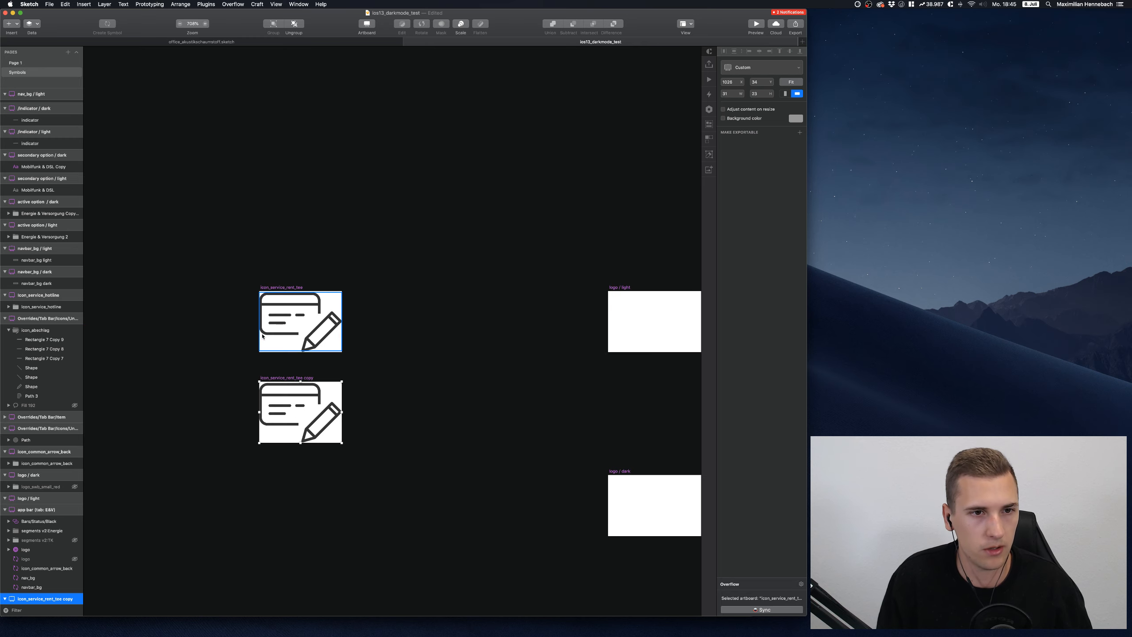
click(288, 262)
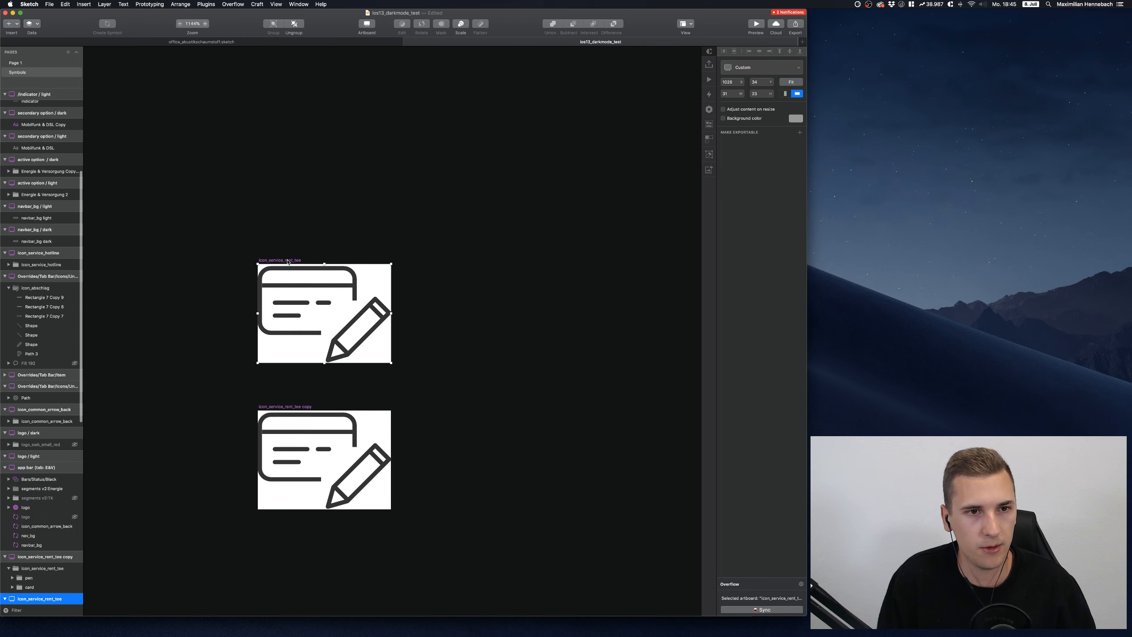
key(super+r)
key(Right)
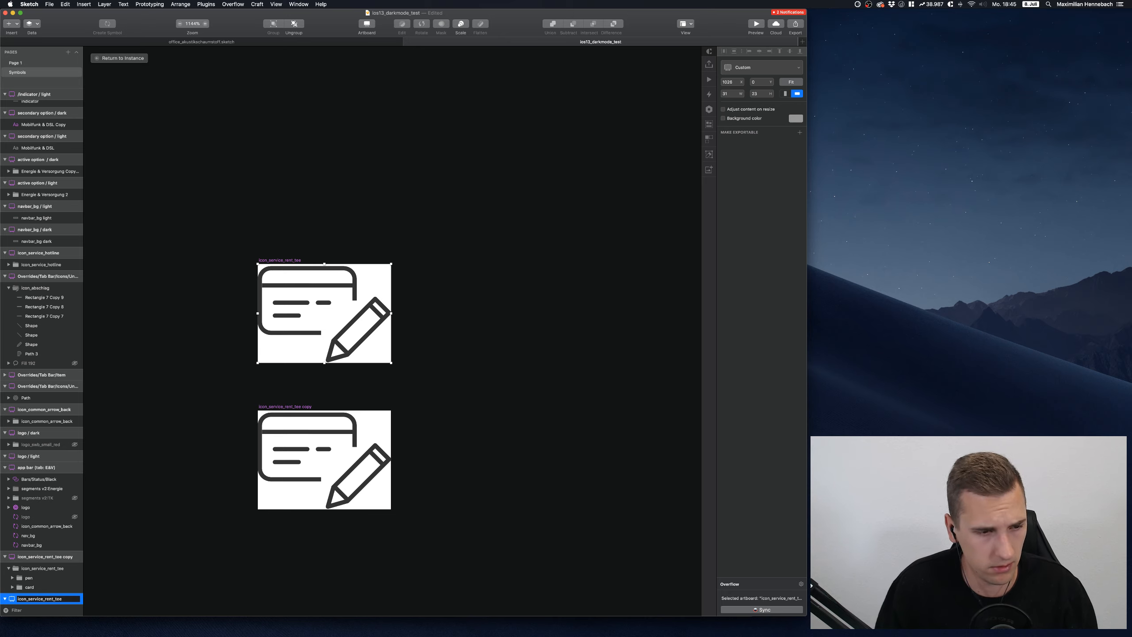
key(super+a)
key(BackSpace)
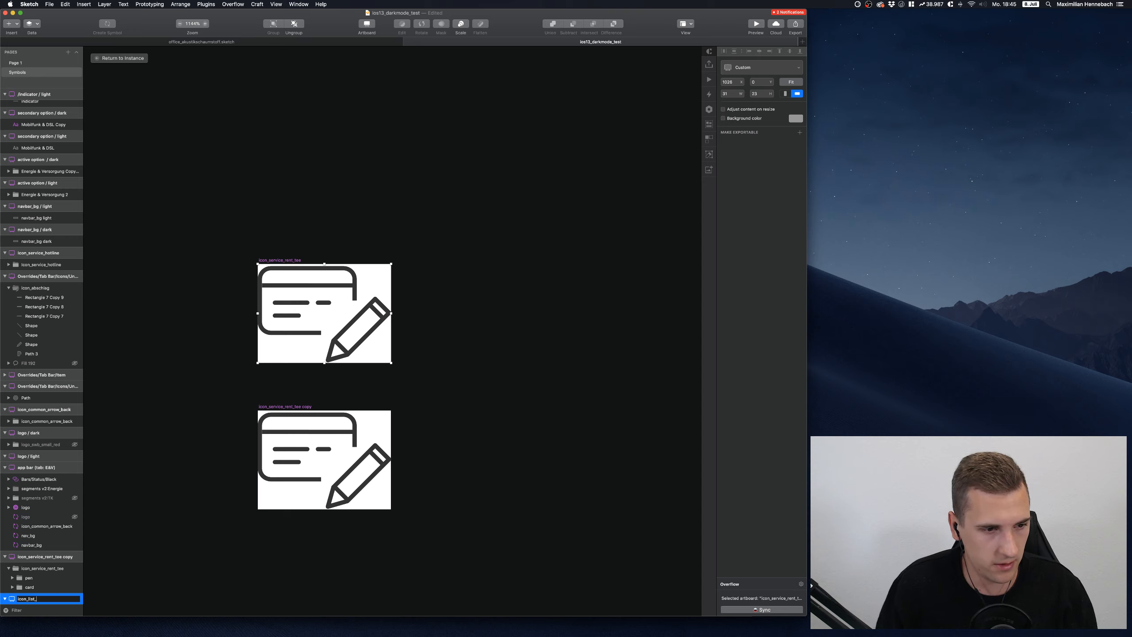
key(Return)
key(super+r)
key(Right)
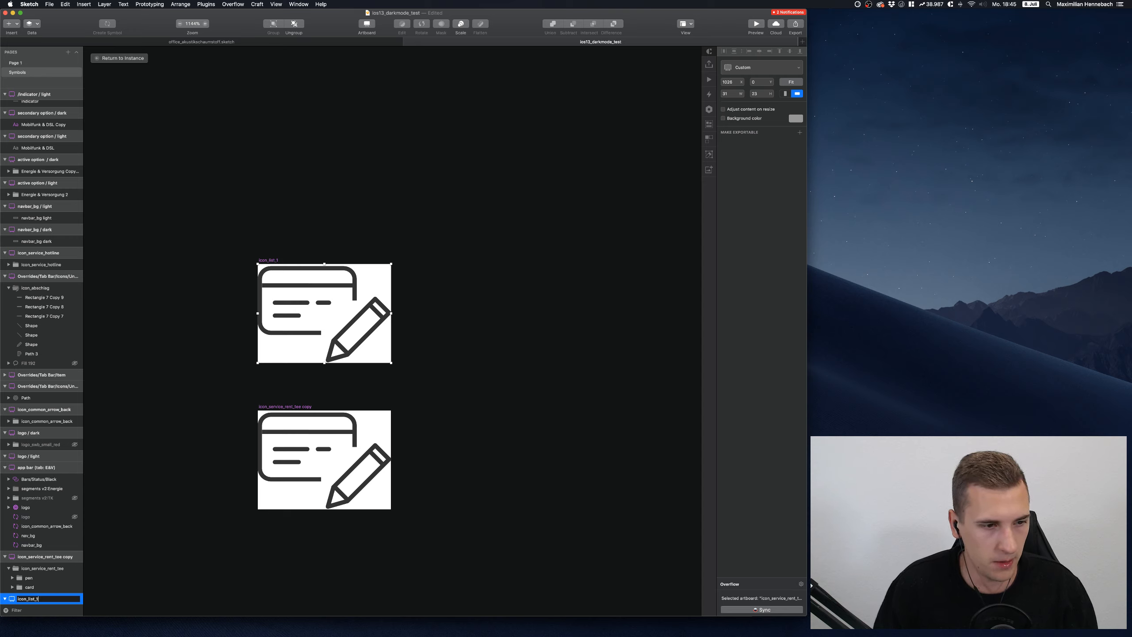
text(/ light)
key(Return)
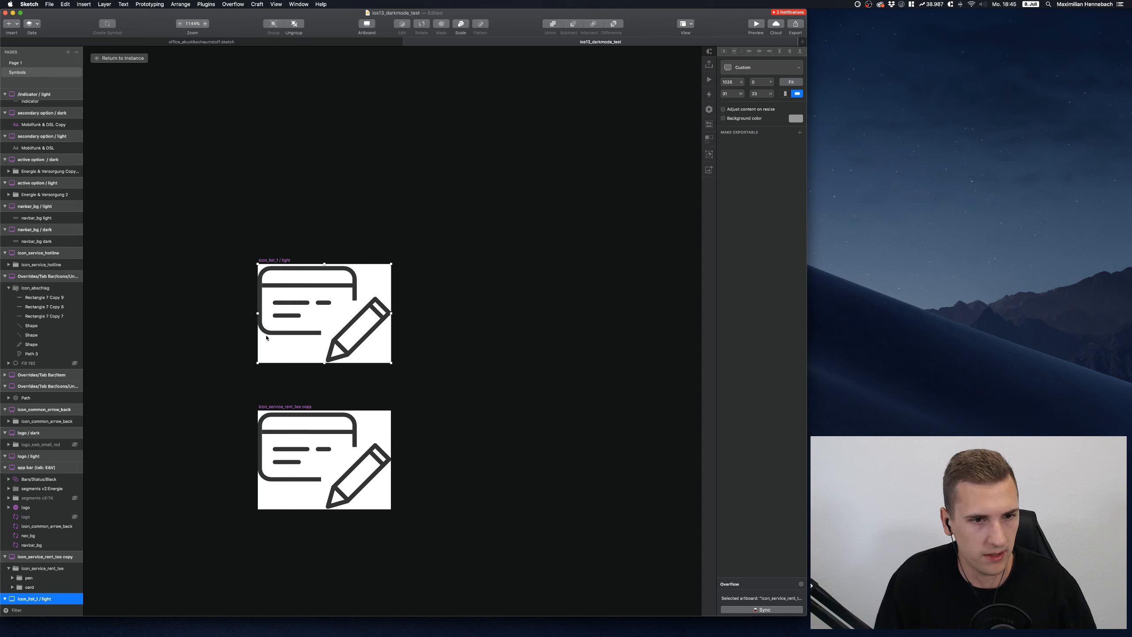
Rename the duplicated icon symbol as icon_list_1 / dark
click(282, 407)
key(super+r)
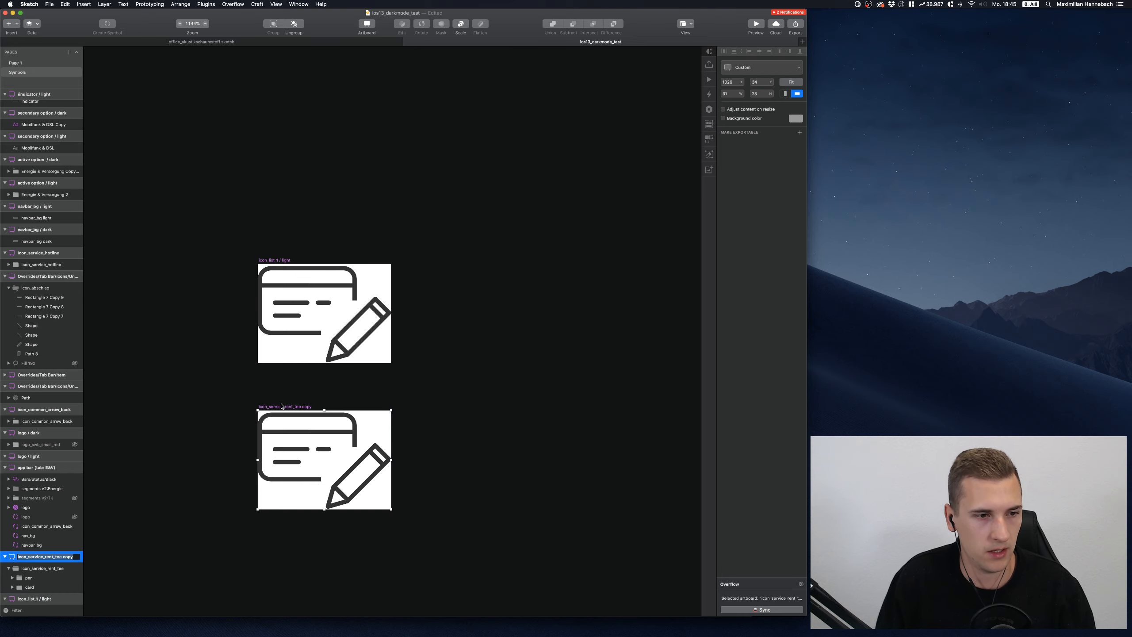
text(icon_list_1)
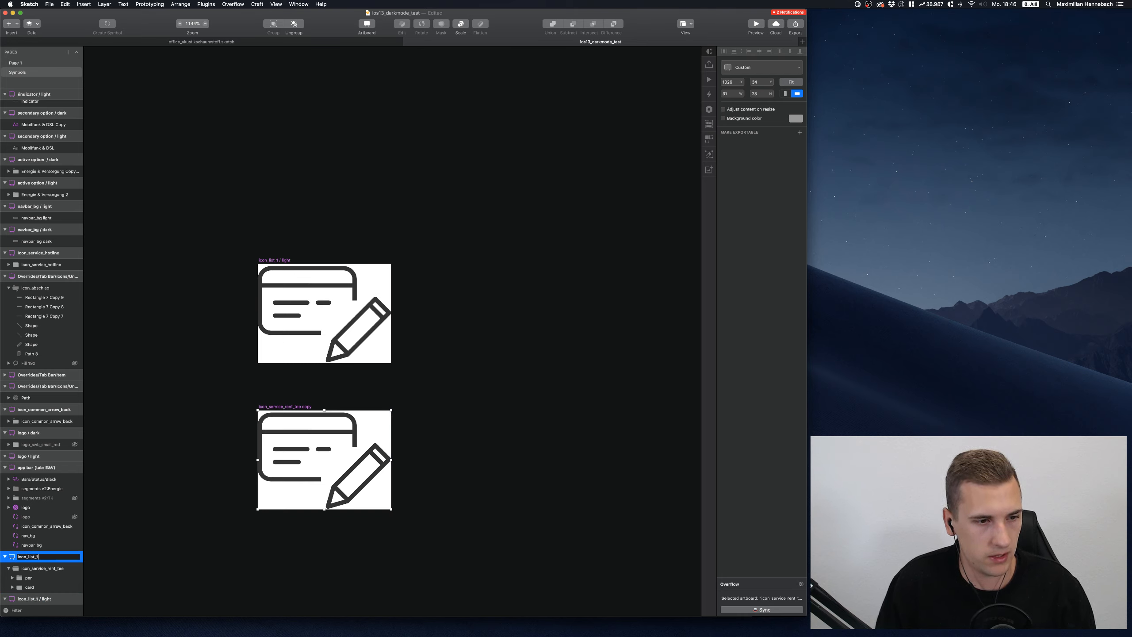
text( / dark)
key(Return)
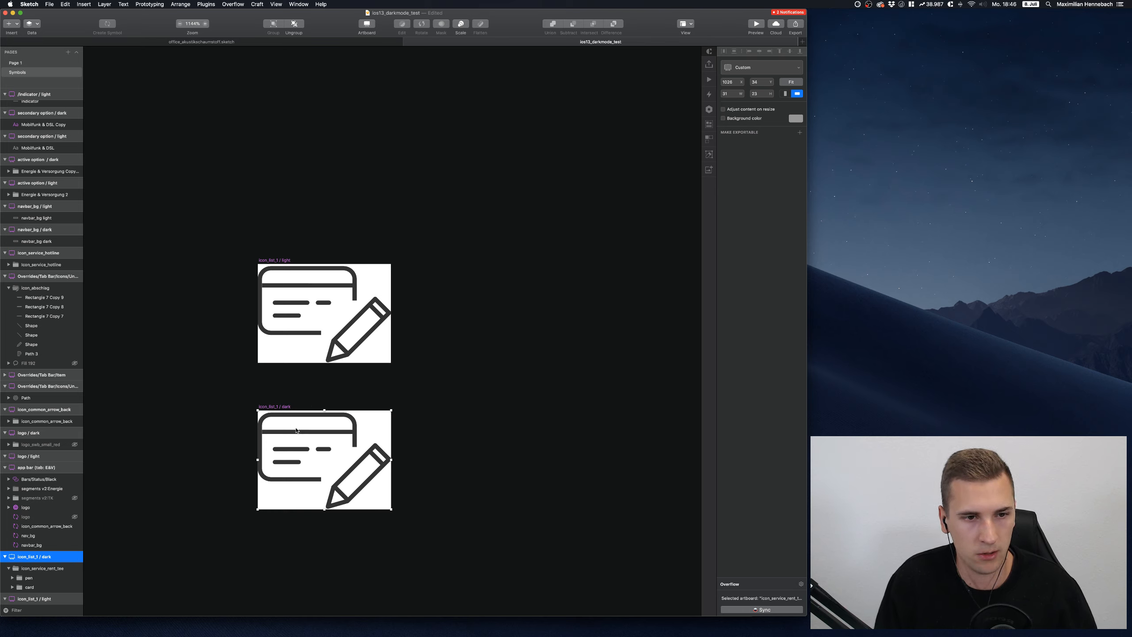
Look over the Symbols page for the remaining list icons and return to the icon_list_1 symbols
scroll(300, 432, down, 5)
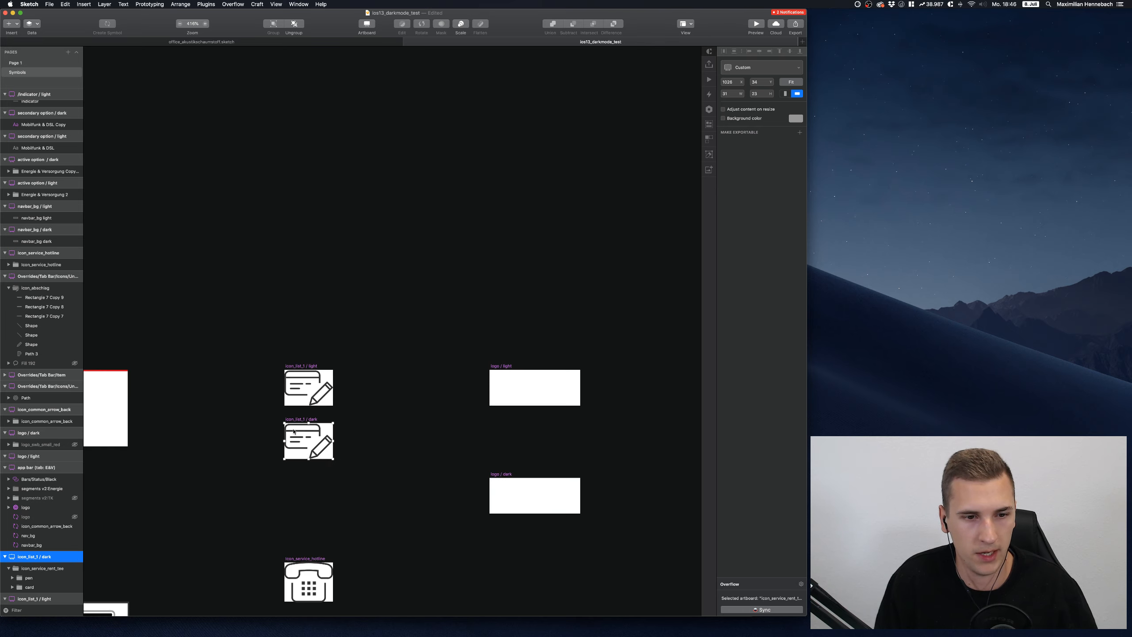
scroll(294, 431, down, 5)
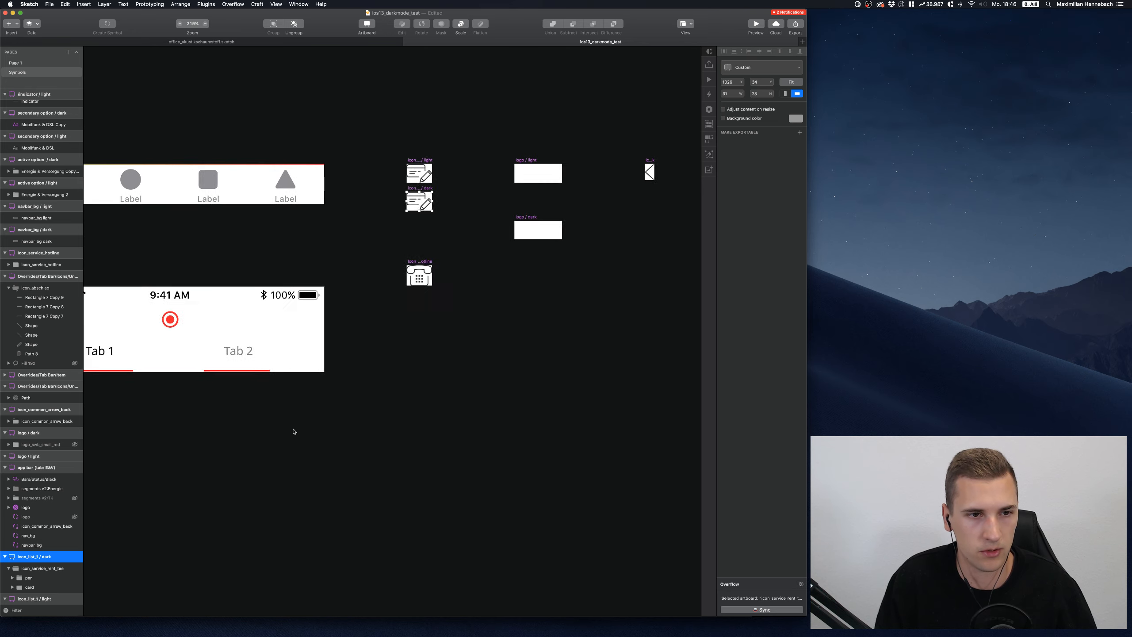
scroll(281, 352, down, 10)
scroll(282, 355, down, 5)
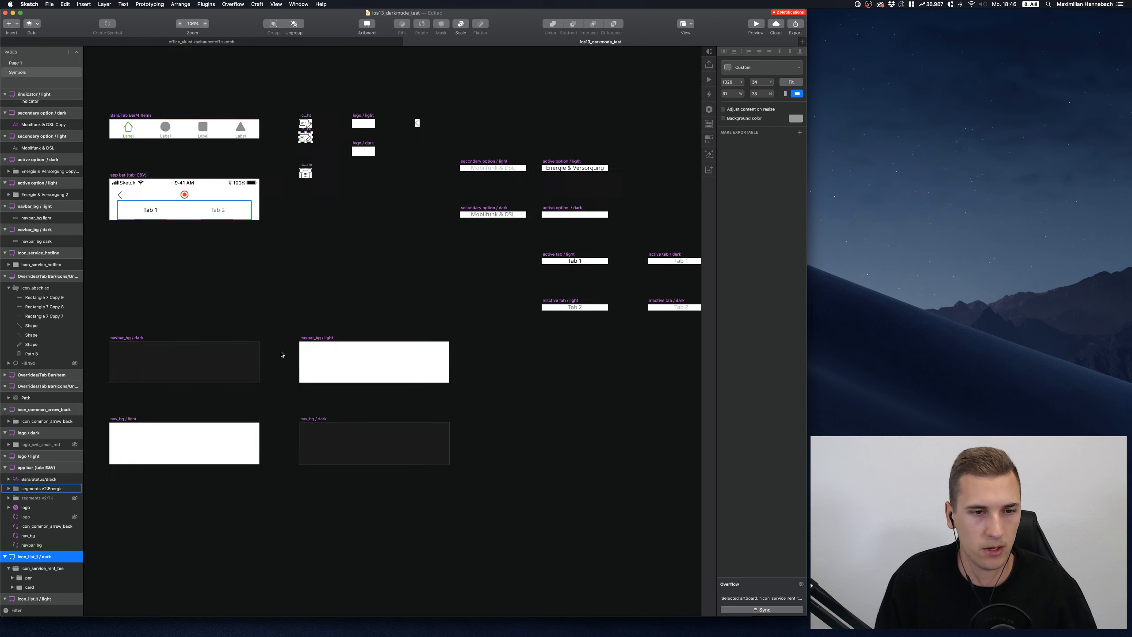
scroll(282, 355, down, 4)
scroll(281, 355, right, 8)
scroll(281, 354, left, 12)
scroll(281, 355, up, 10)
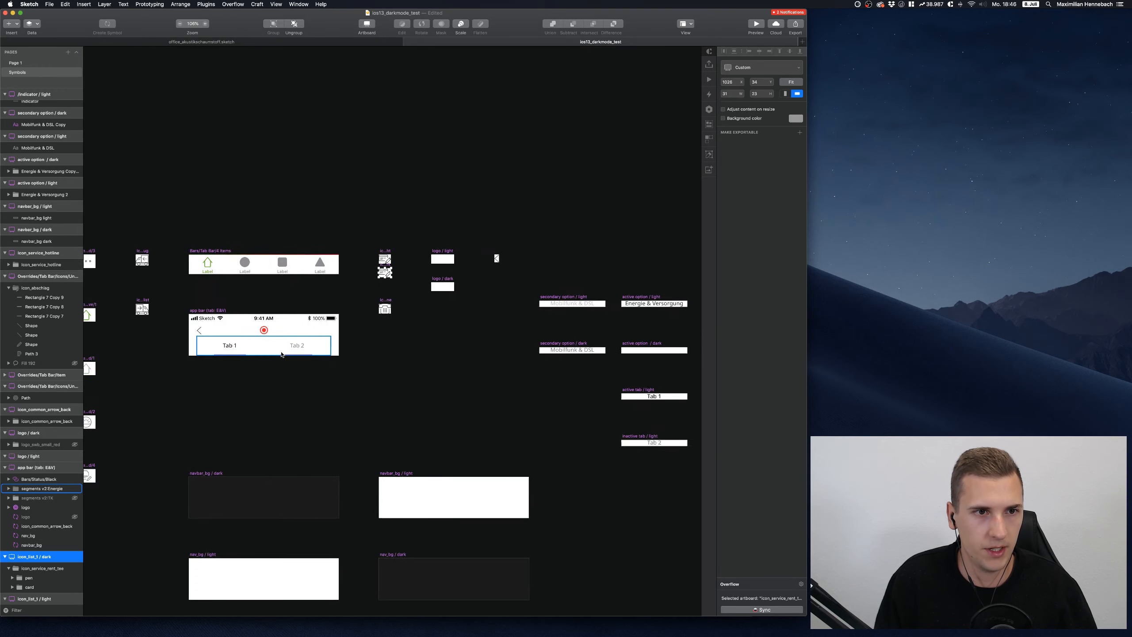
scroll(282, 355, up, 3)
scroll(280, 184, up, 8)
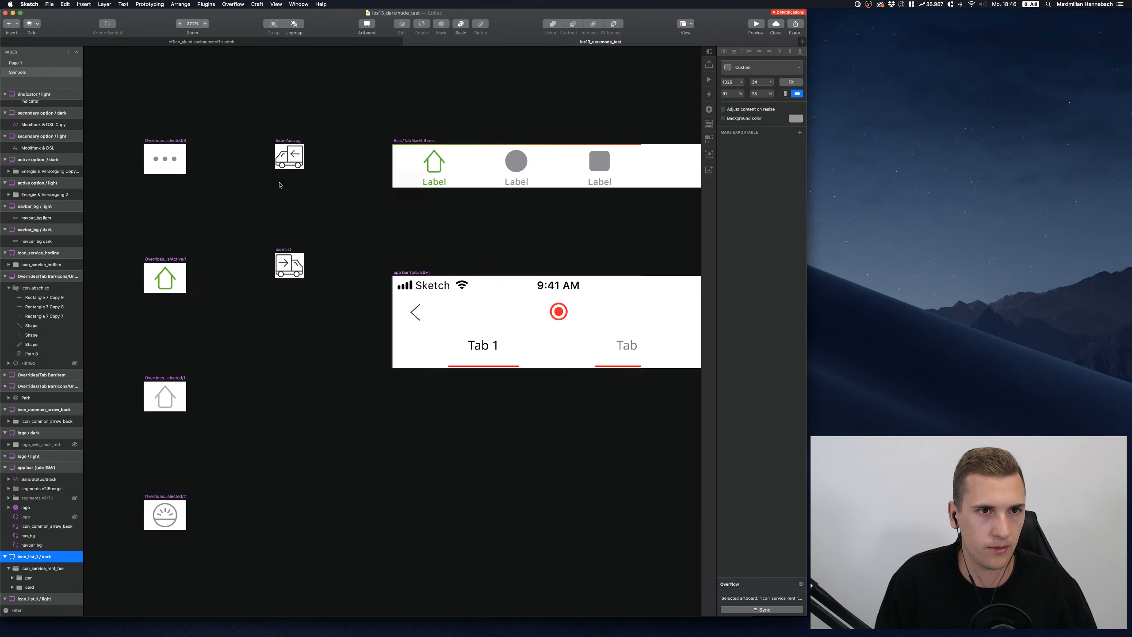
scroll(280, 184, right, 8)
scroll(419, 215, up, 6)
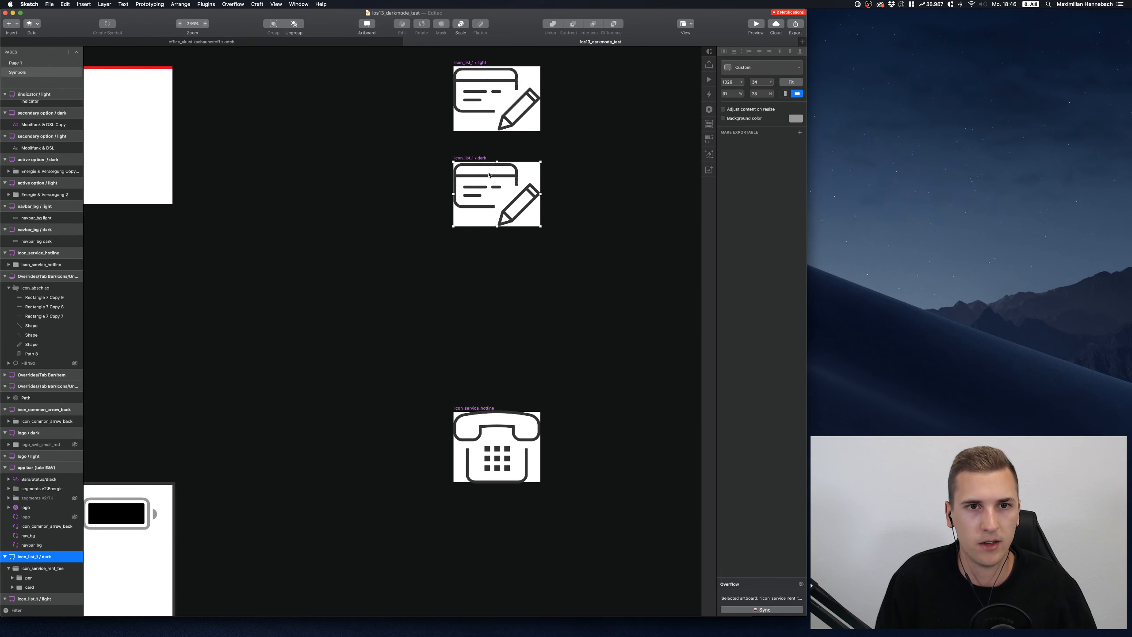
Inspect the nested groups of icon_list_1 / dark, going into the contents of its card group
key(Return)
key(Return)
key(Return)
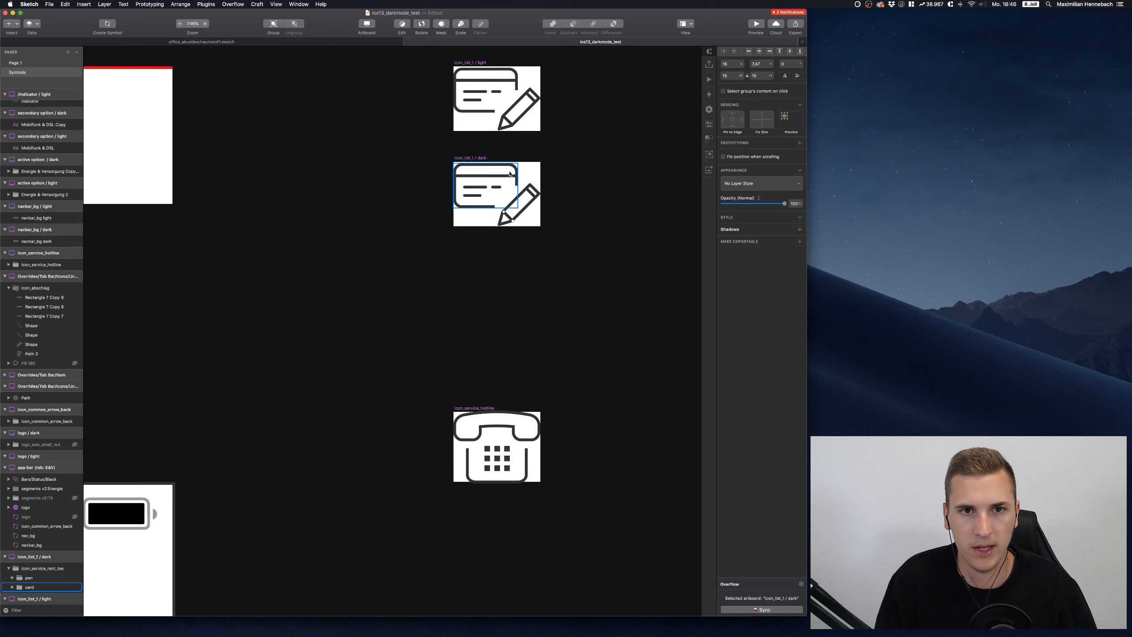
click(509, 174)
key(Return)
key(Return)
key(Escape)
key(Escape)
key(Escape)
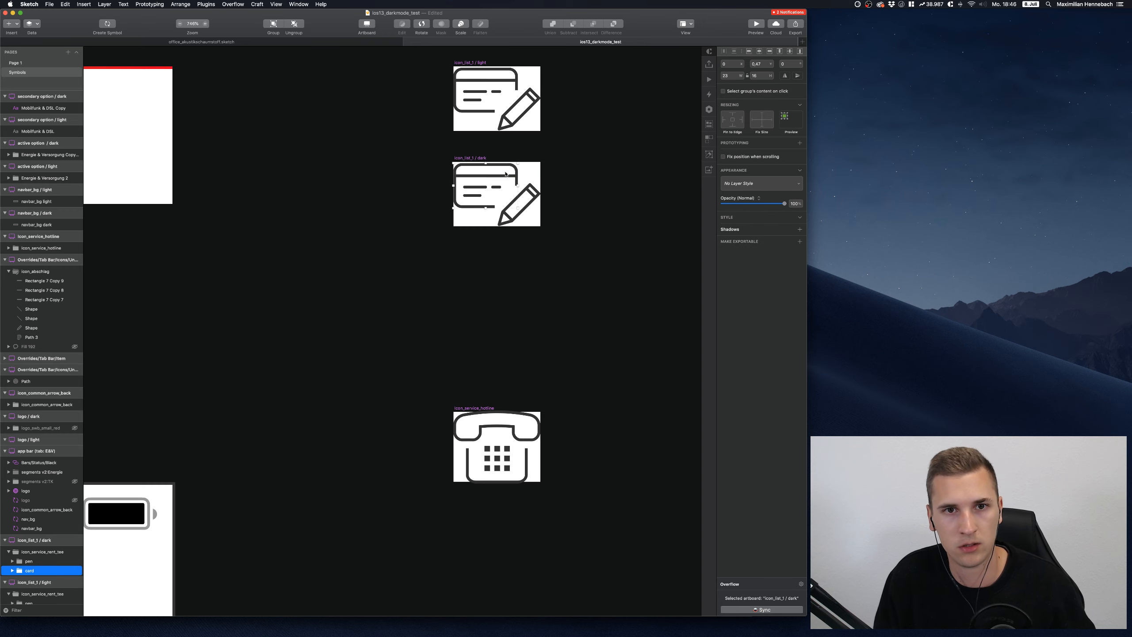
Ungroup the pen group inside the icon_list_1 / dark symbol
scroll(500, 196, right, 3)
key(Escape)
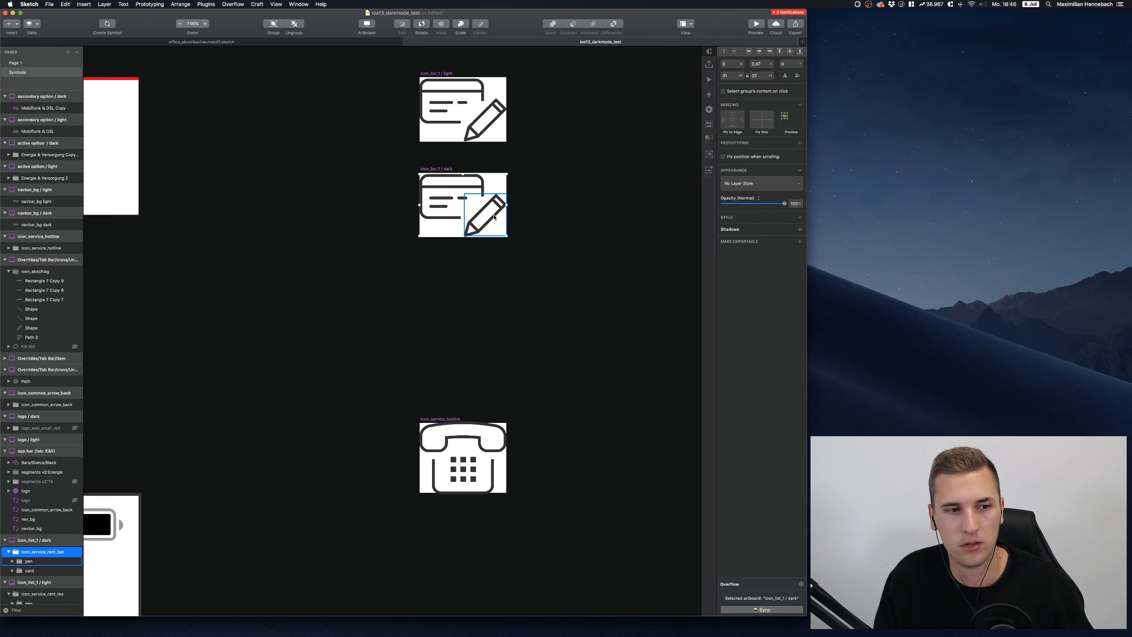
click(494, 217)
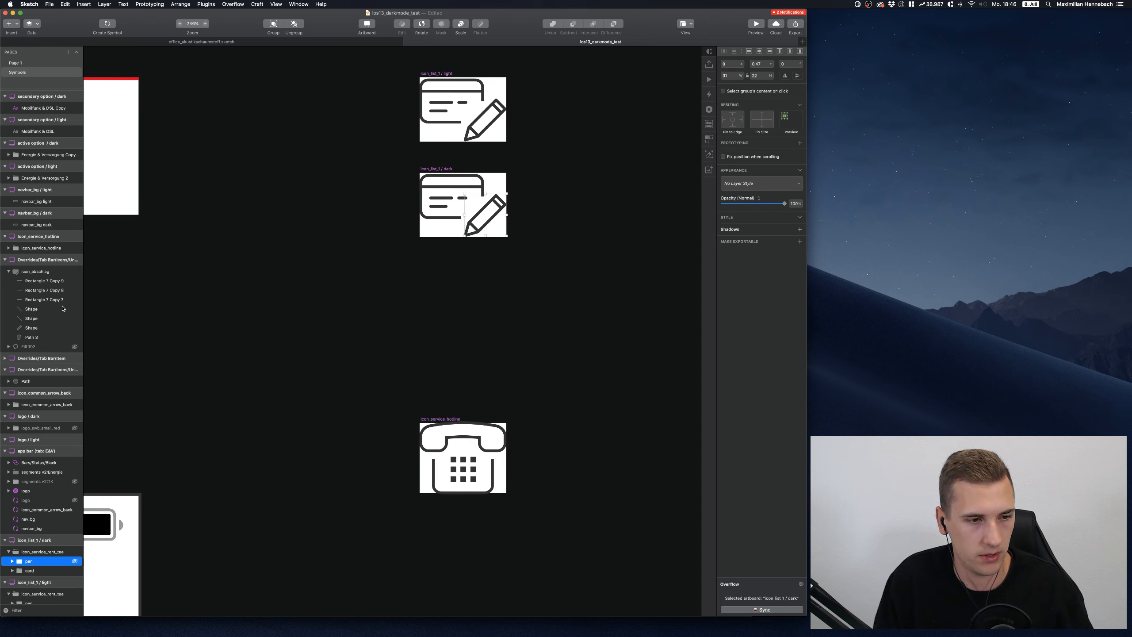
click(297, 23)
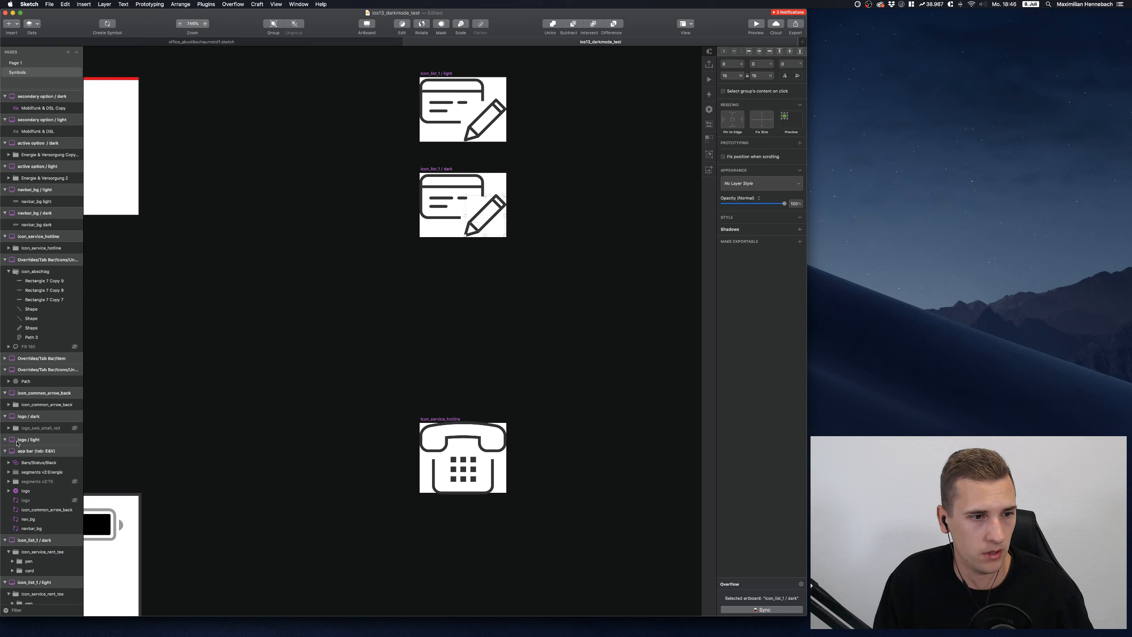
Ungroup the card group in icon_list_1 / dark and apply the list icon dark layer style to all of the icon's shapes
click(29, 589)
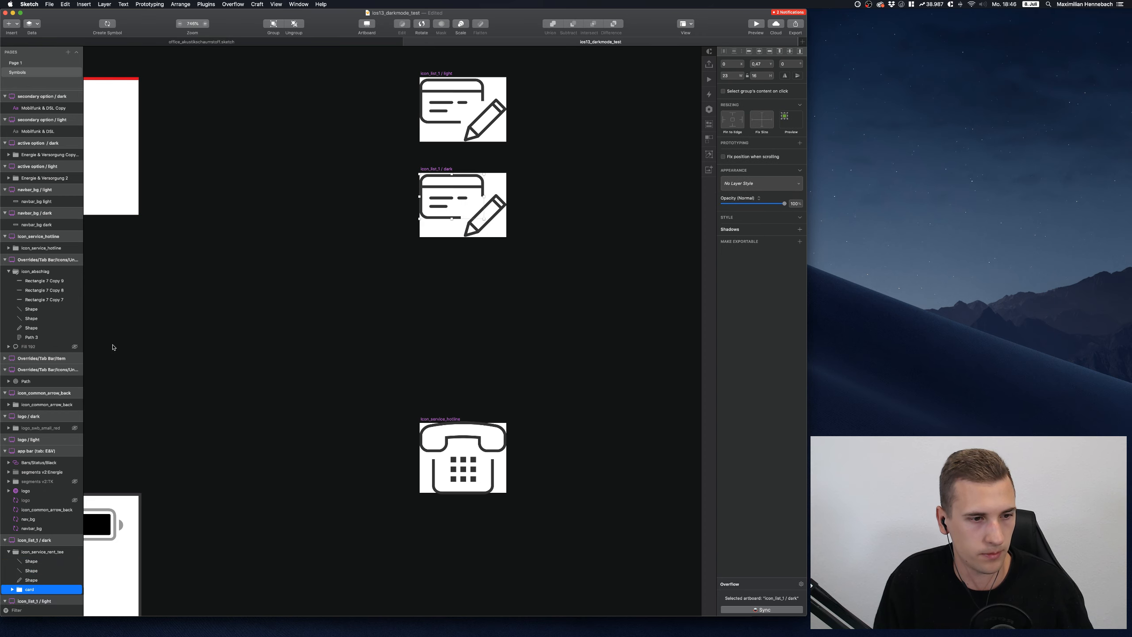
click(294, 24)
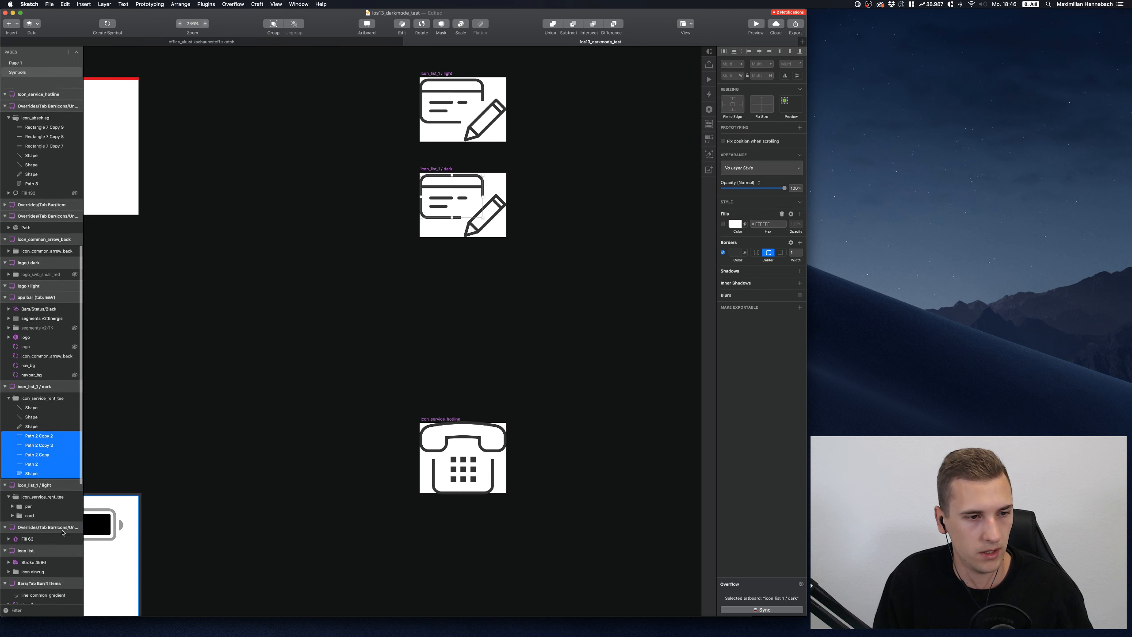
click(27, 402)
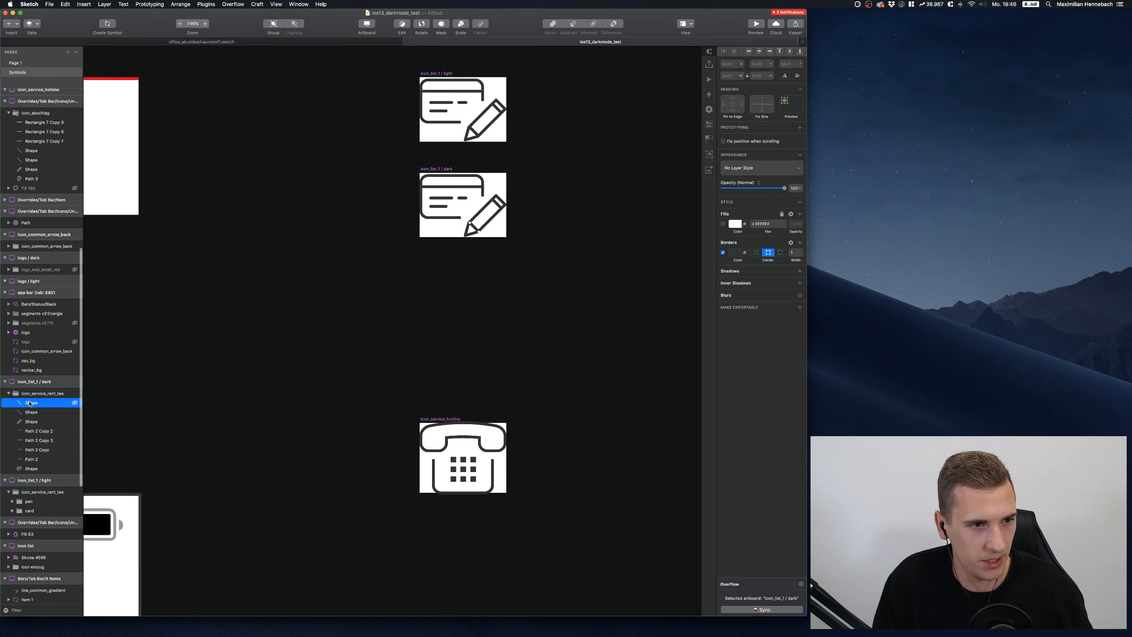
shift+click(41, 470)
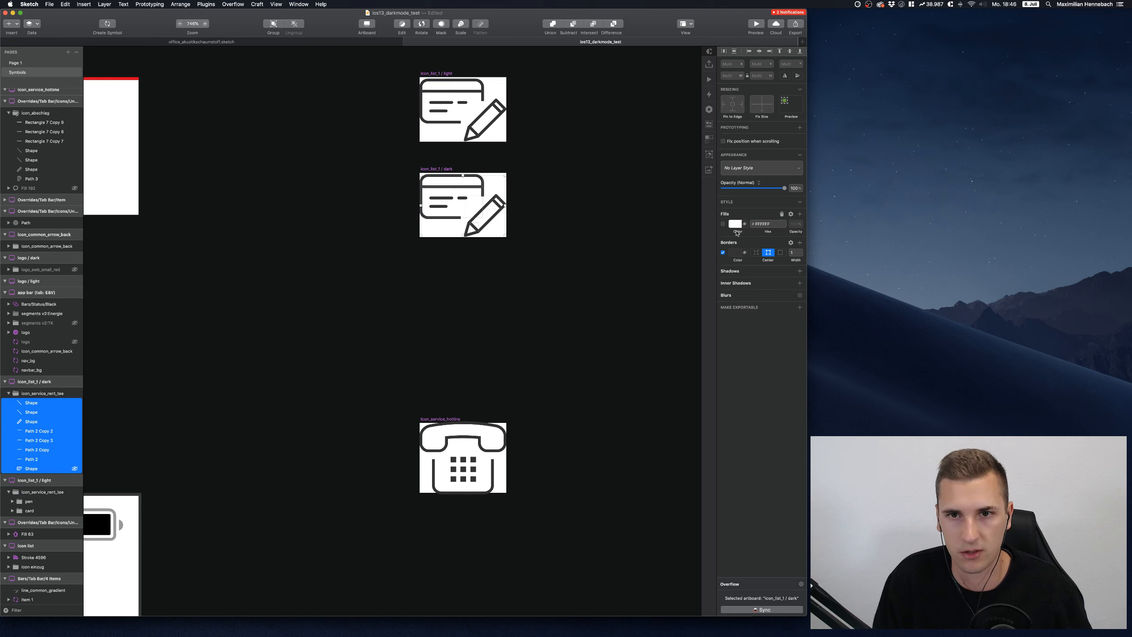
click(736, 167)
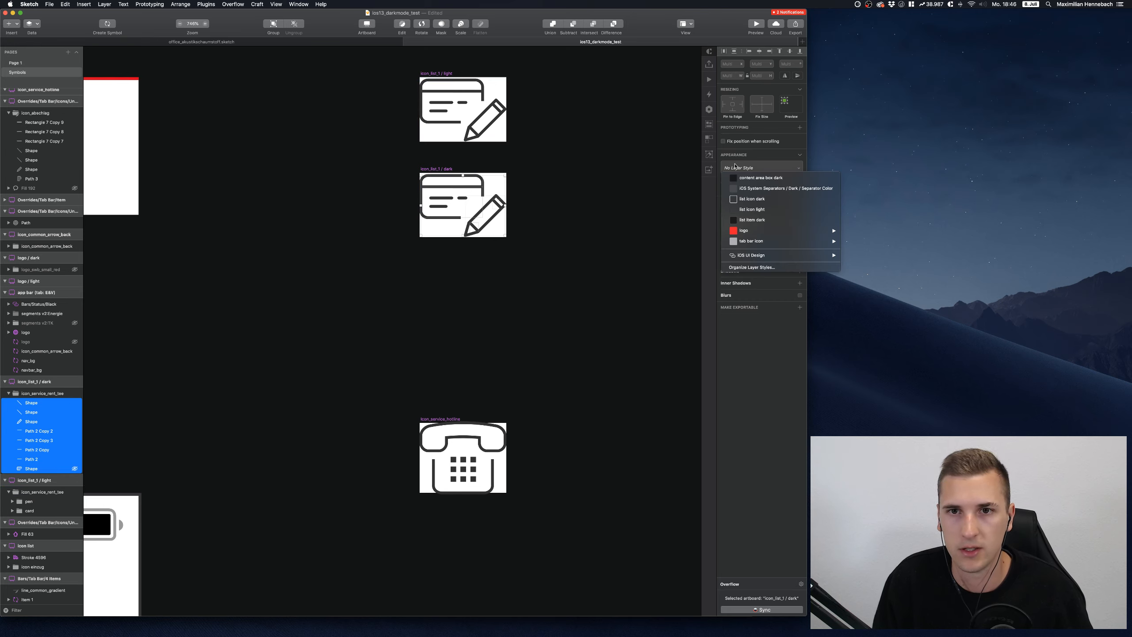
click(752, 199)
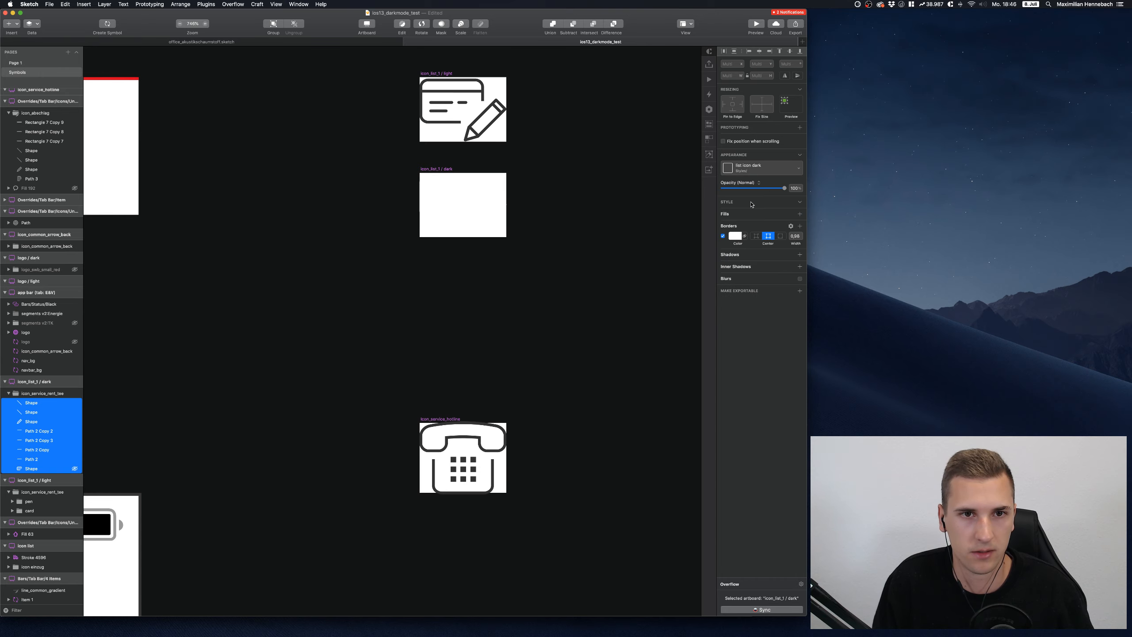
On Page 1, swap the BANKVERBINDUNG icon in the Service Center NEW v2 Copy artboard to the icon_list_1 / dark symbol
click(18, 65)
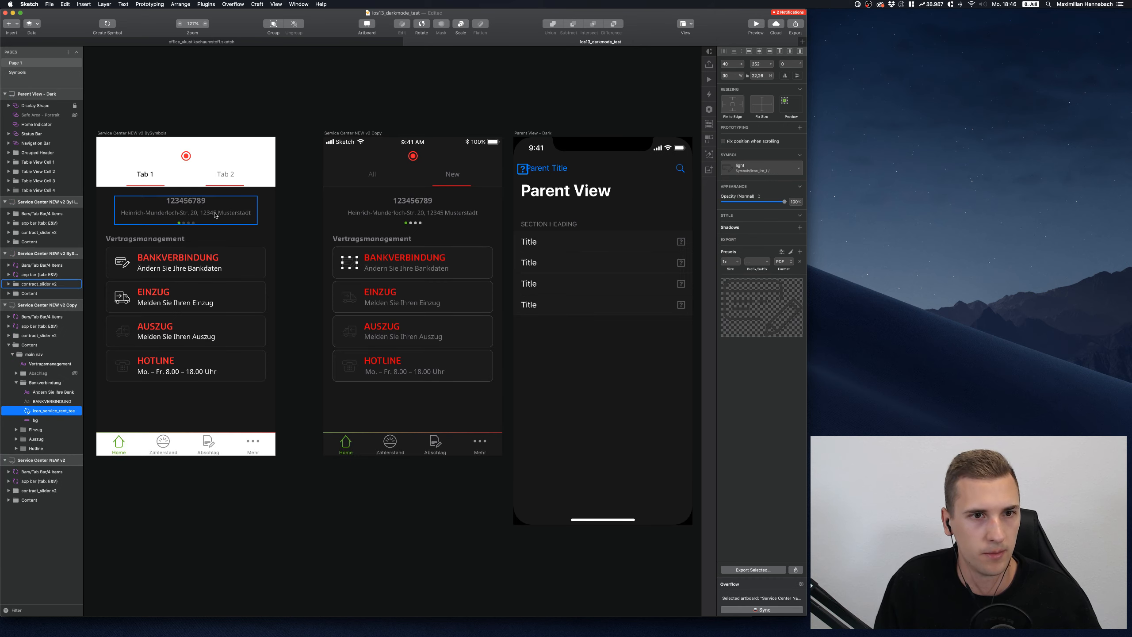
click(347, 263)
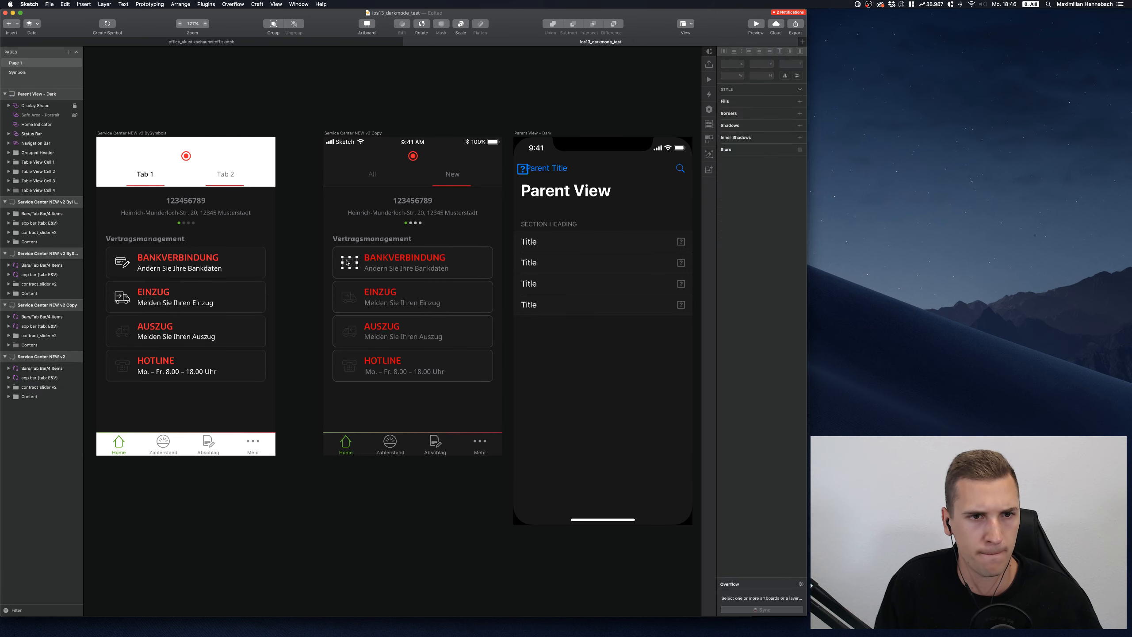
click(752, 167)
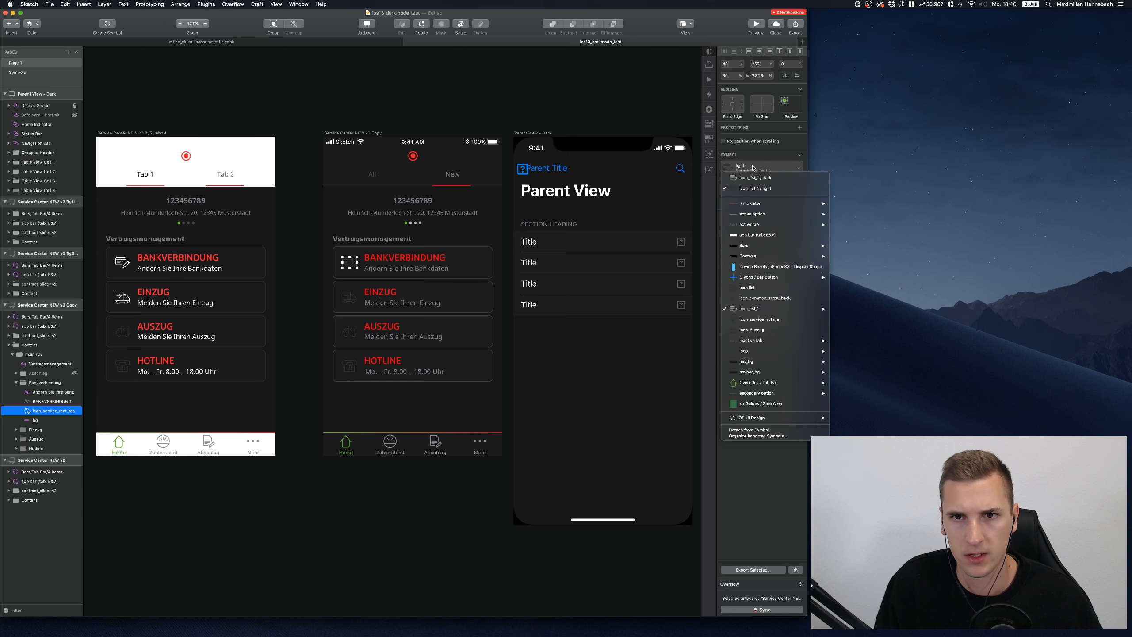
click(755, 178)
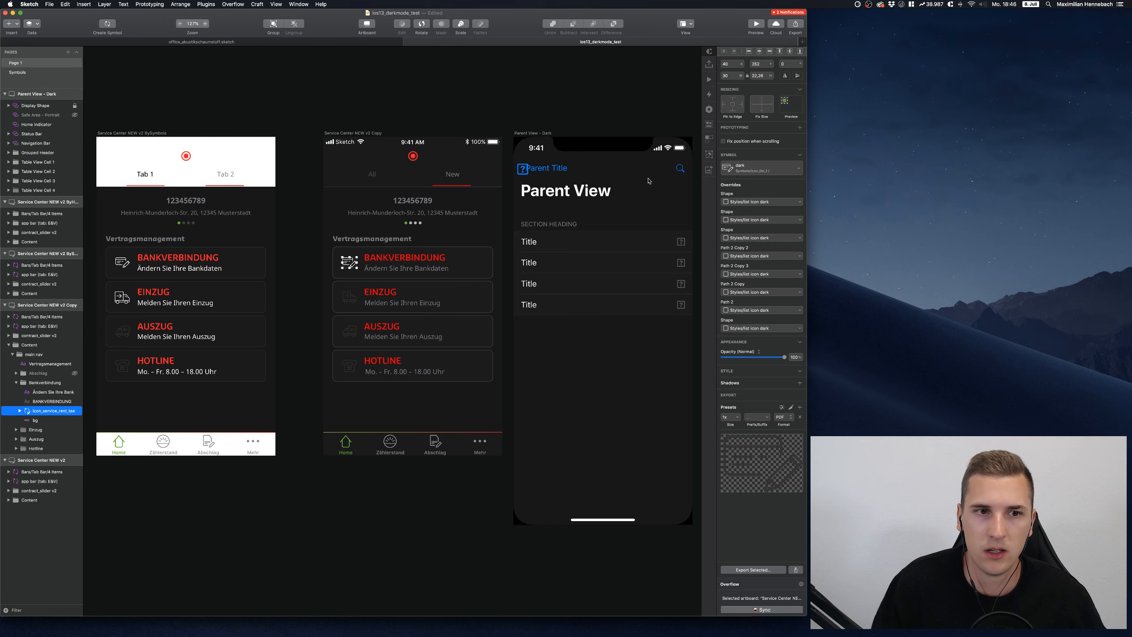
click(304, 214)
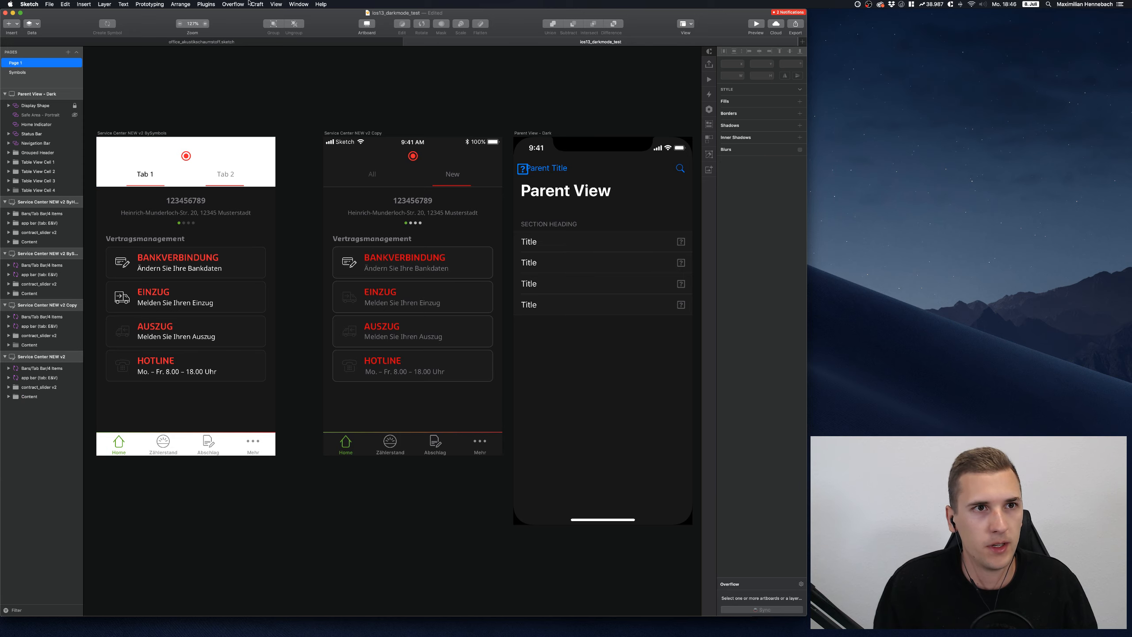
Reselect the BANKVERBINDUNG icon in the copied artboard, open the imported symbols organizer and look through its list
click(222, 4)
click(357, 247)
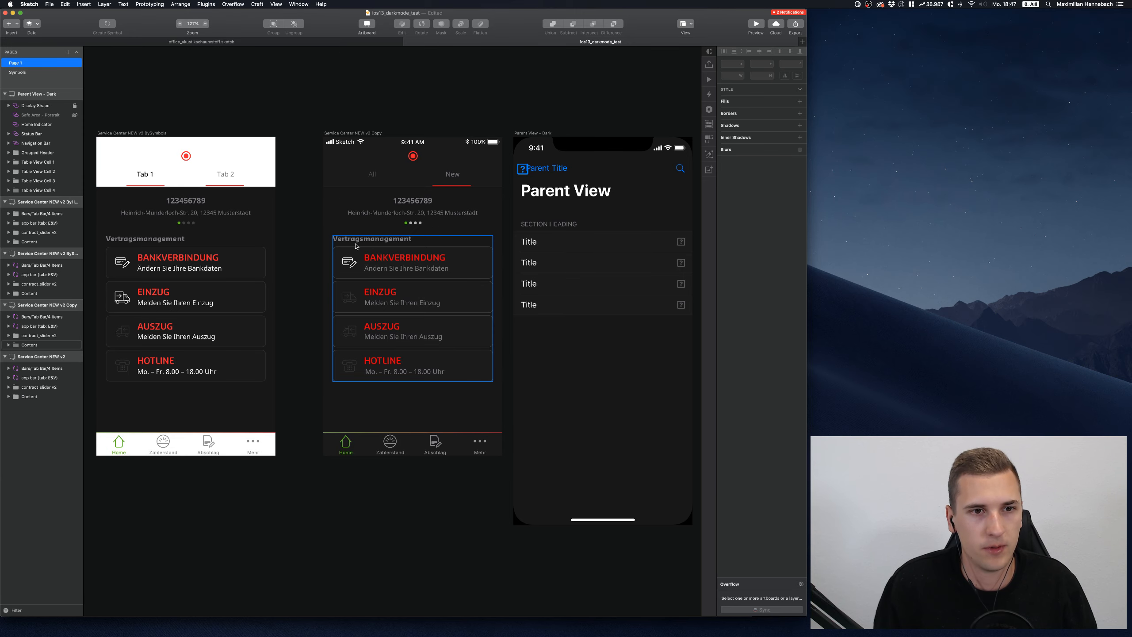
double_click(345, 265)
double_click(353, 265)
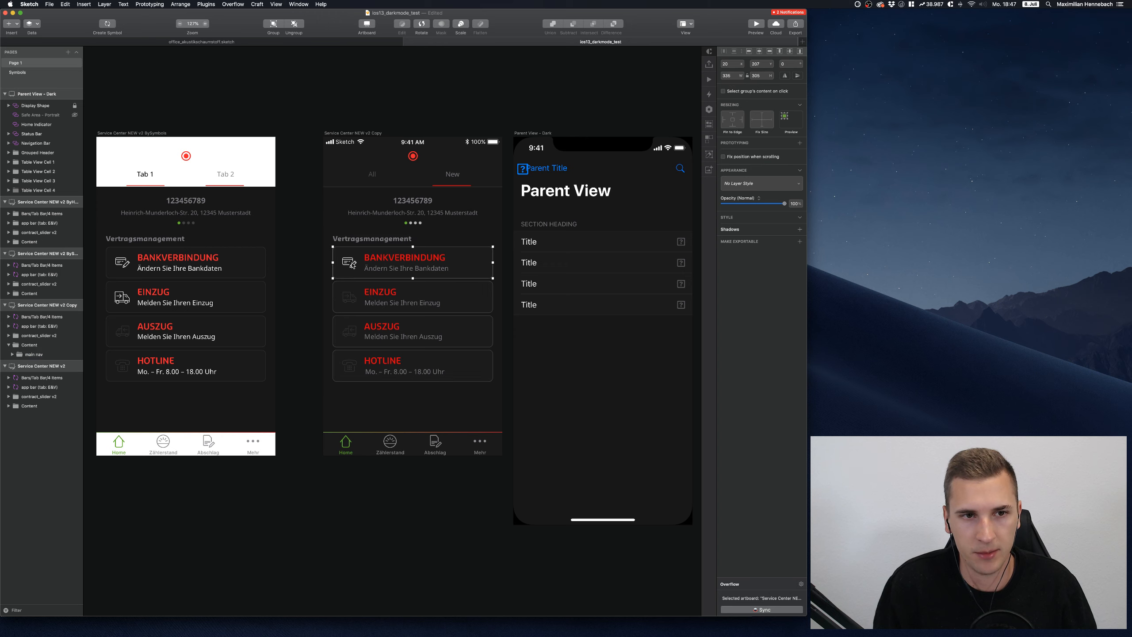
double_click(352, 265)
click(774, 171)
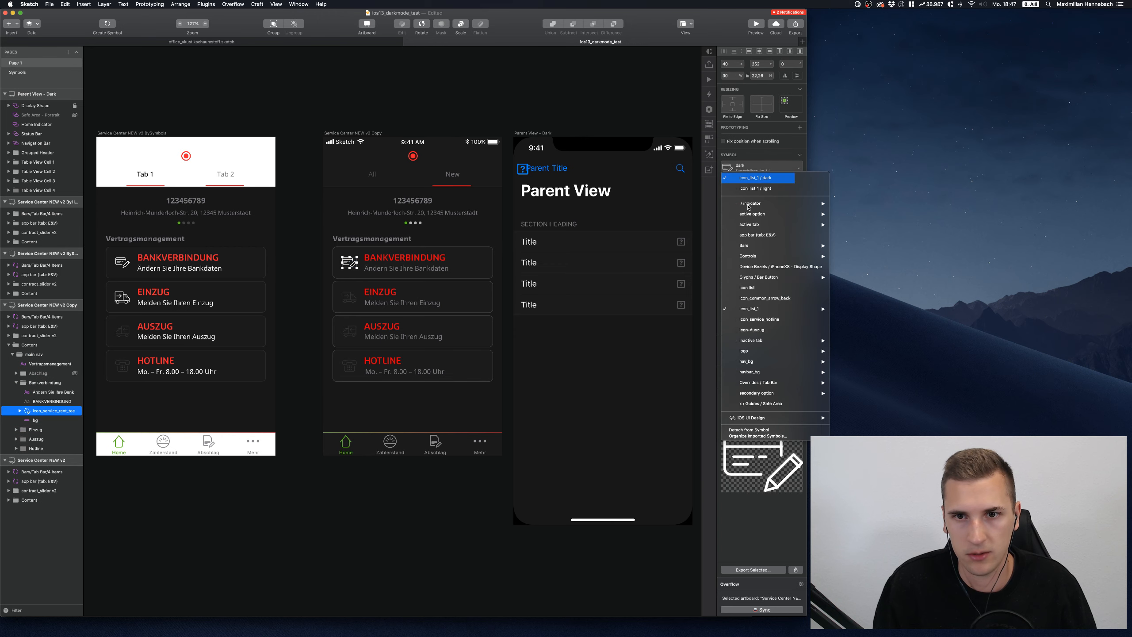
click(744, 436)
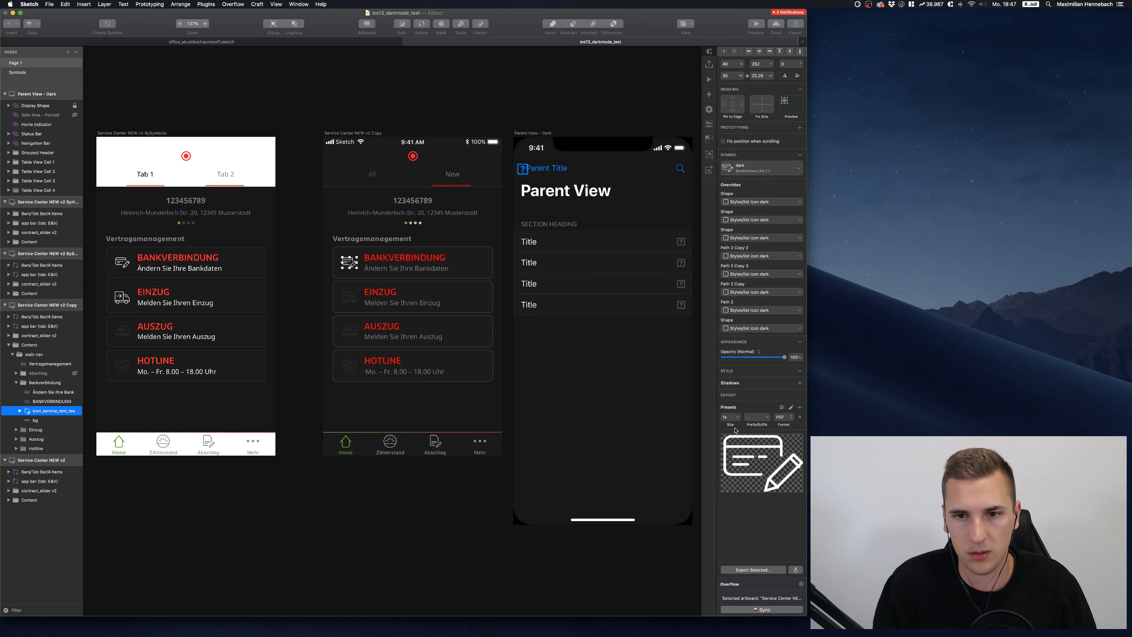
scroll(386, 119, down, 2)
scroll(387, 119, down, 2)
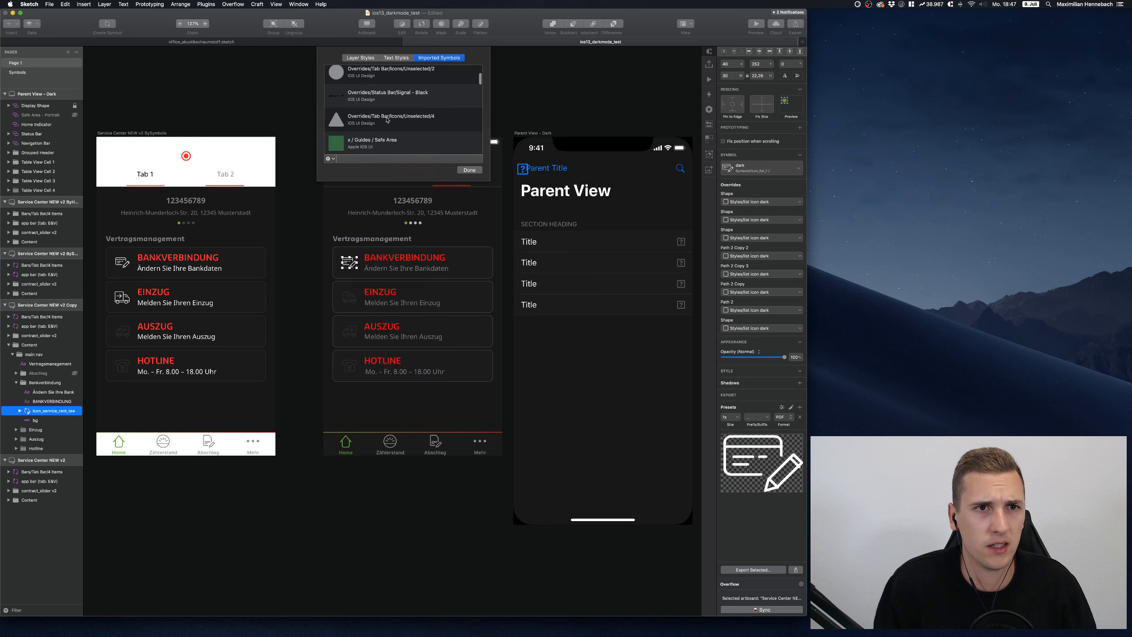
Switch the organizer to the layer styles and rename the list icon light style as list icon / light
click(361, 58)
scroll(354, 102, down, 5)
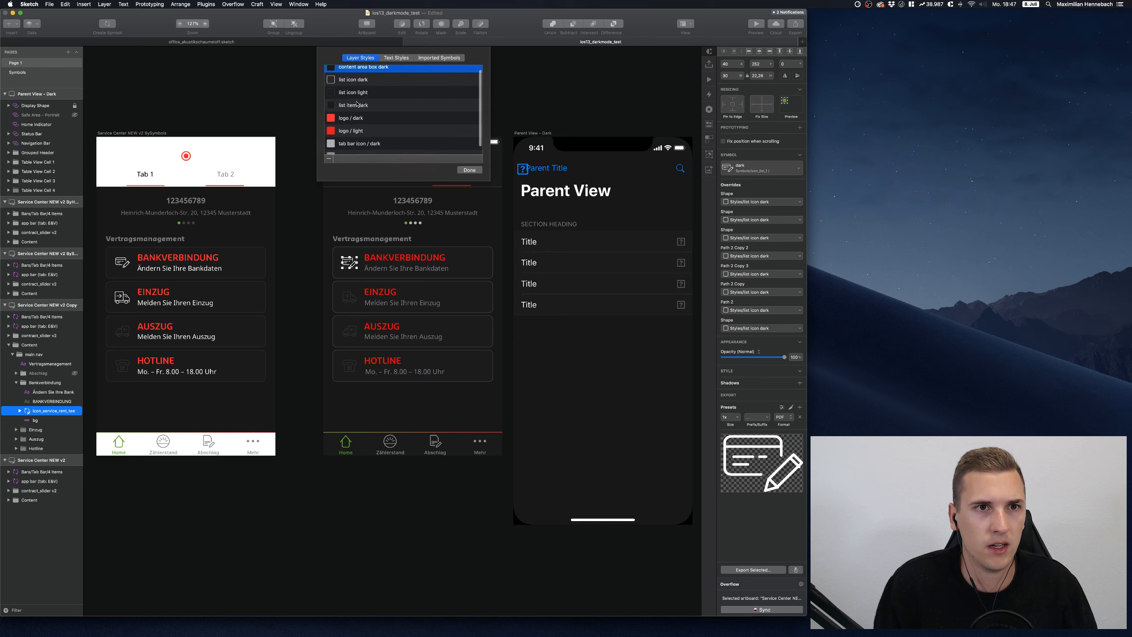
click(353, 99)
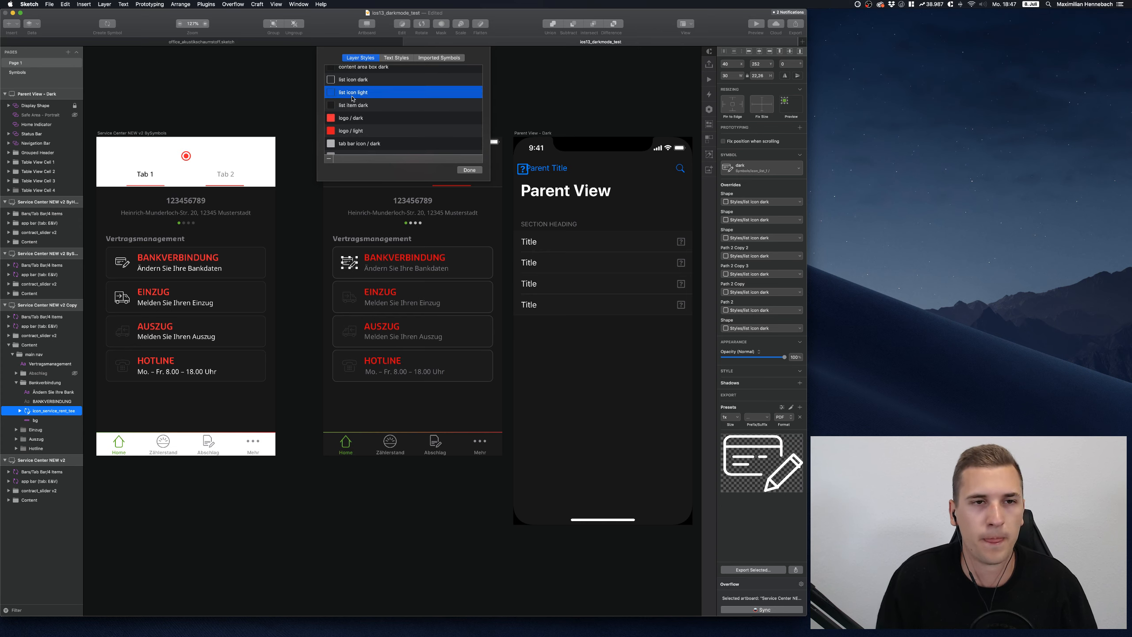
double_click(352, 98)
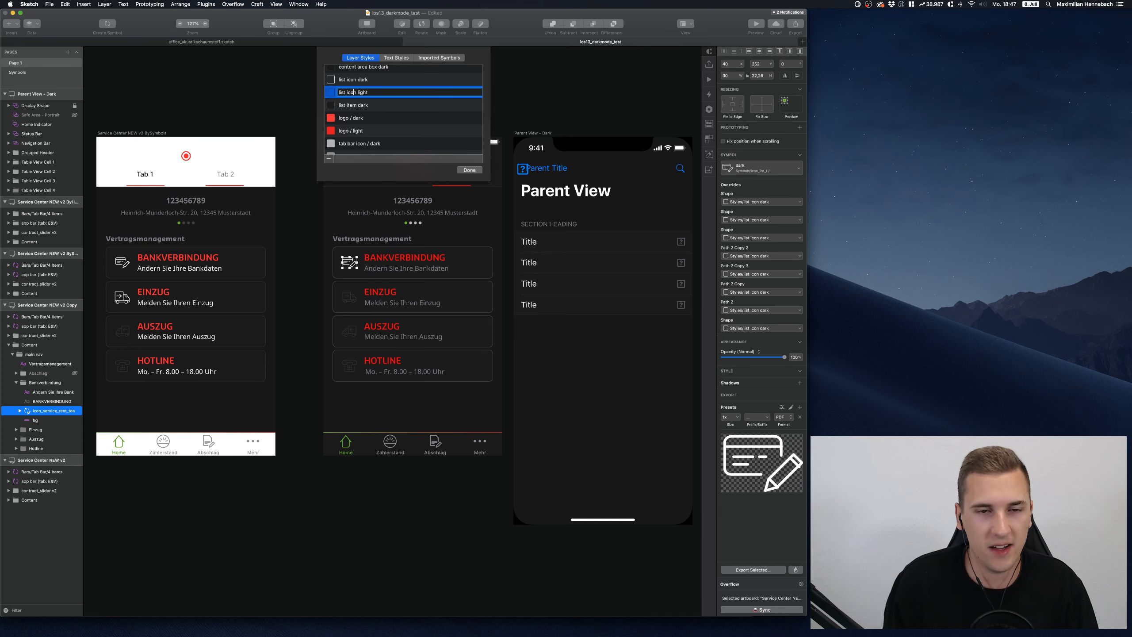
text(/)
key(Return)
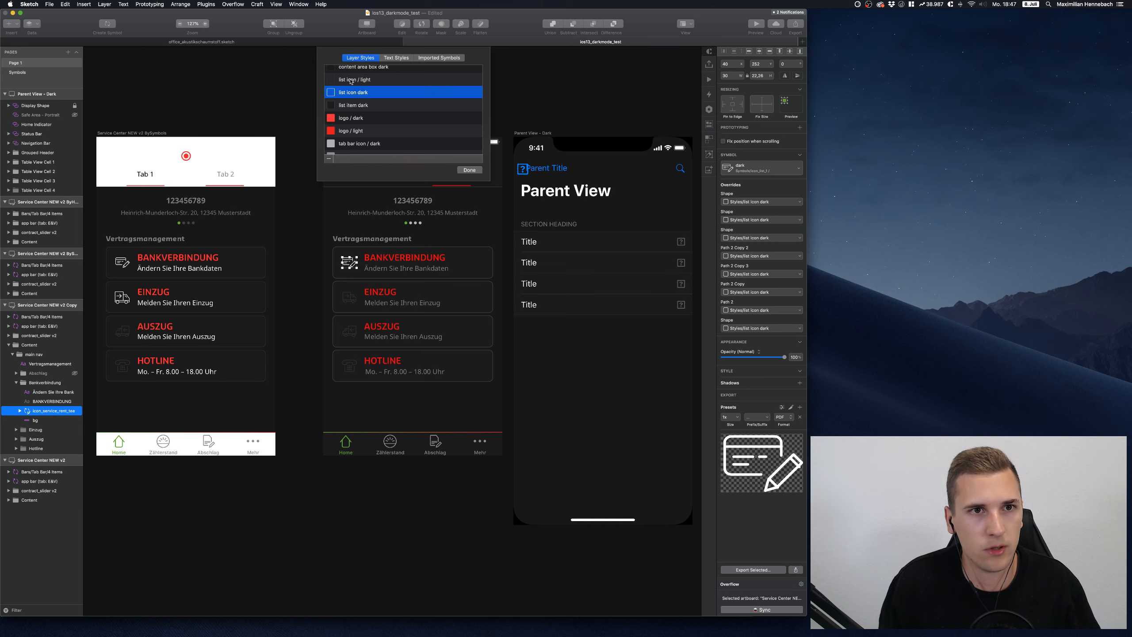
Rename the list icon dark layer style as list icon / dark and close the organizer
double_click(349, 94)
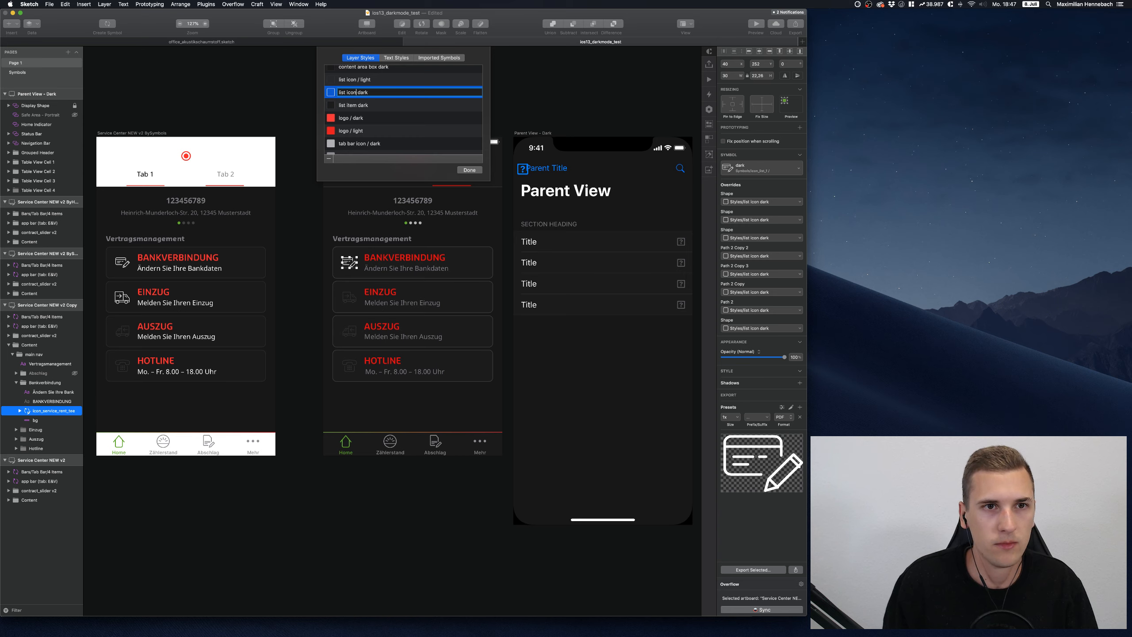
text(/)
key(Return)
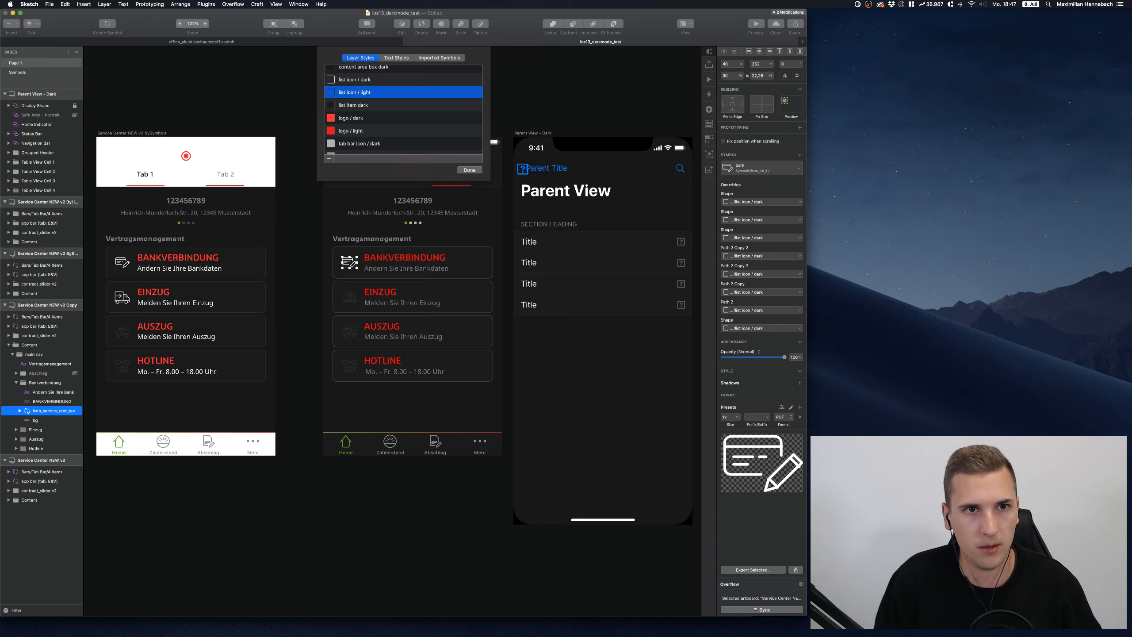
click(471, 173)
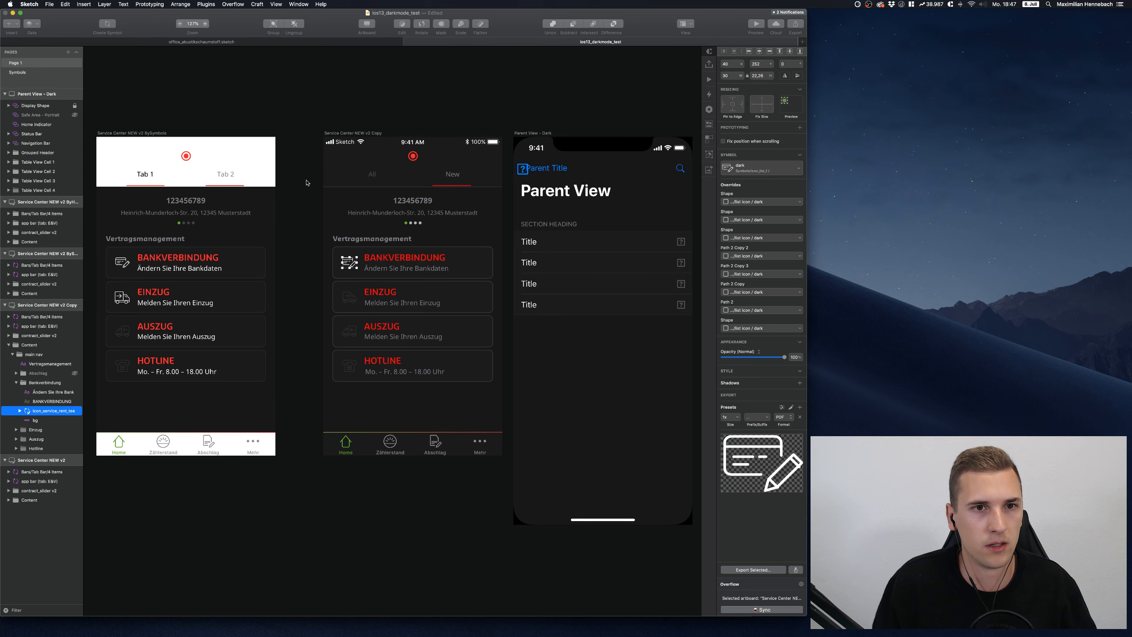
Try the light variant of icon_list_1 on the BANKVERBINDUNG icon and switch it back to the dark variant
click(757, 171)
mouse_move(754, 309)
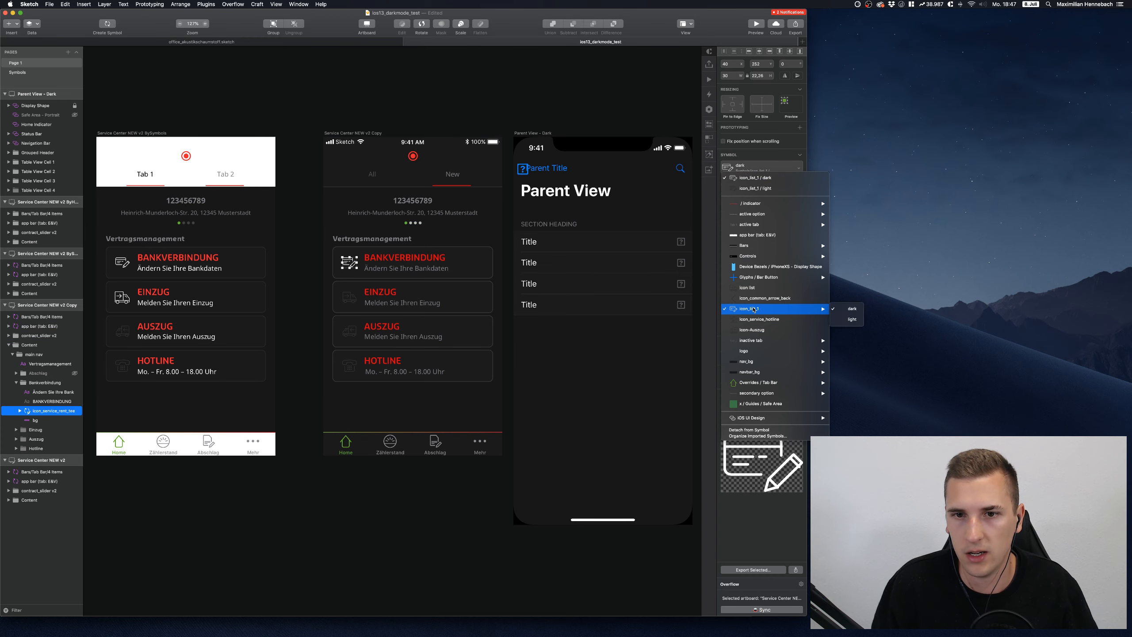
click(852, 319)
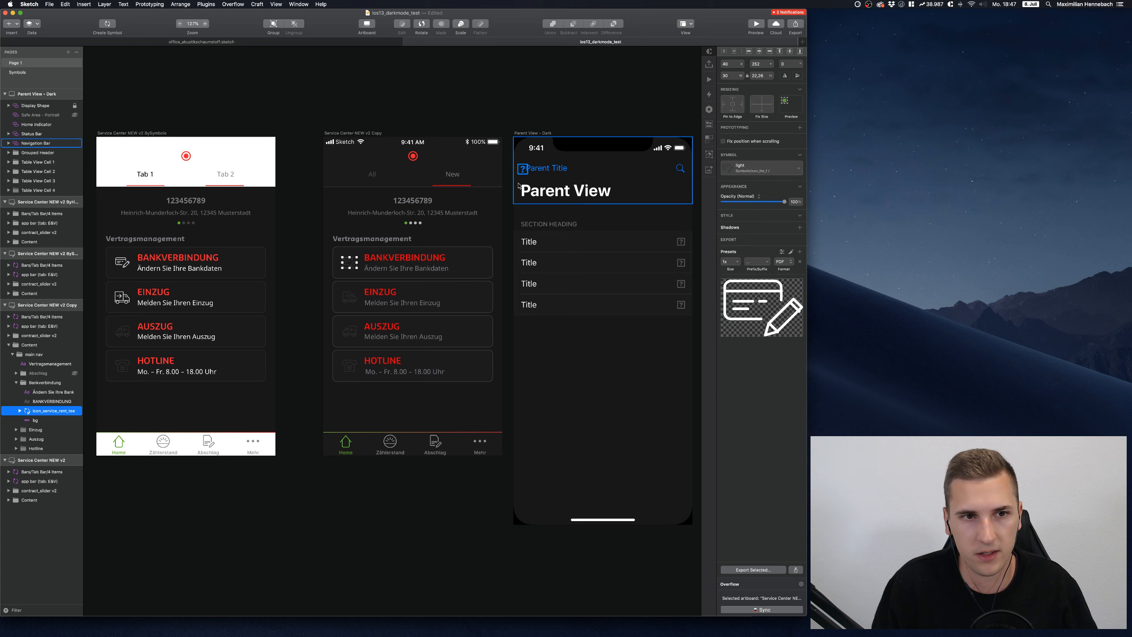
click(746, 168)
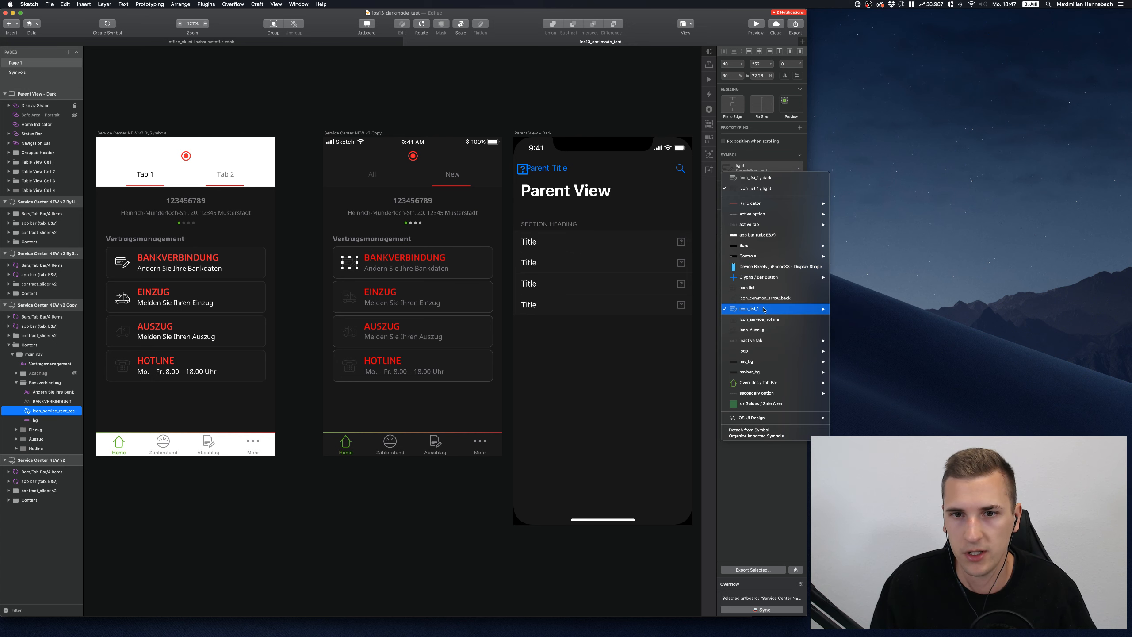
mouse_move(798, 308)
click(859, 312)
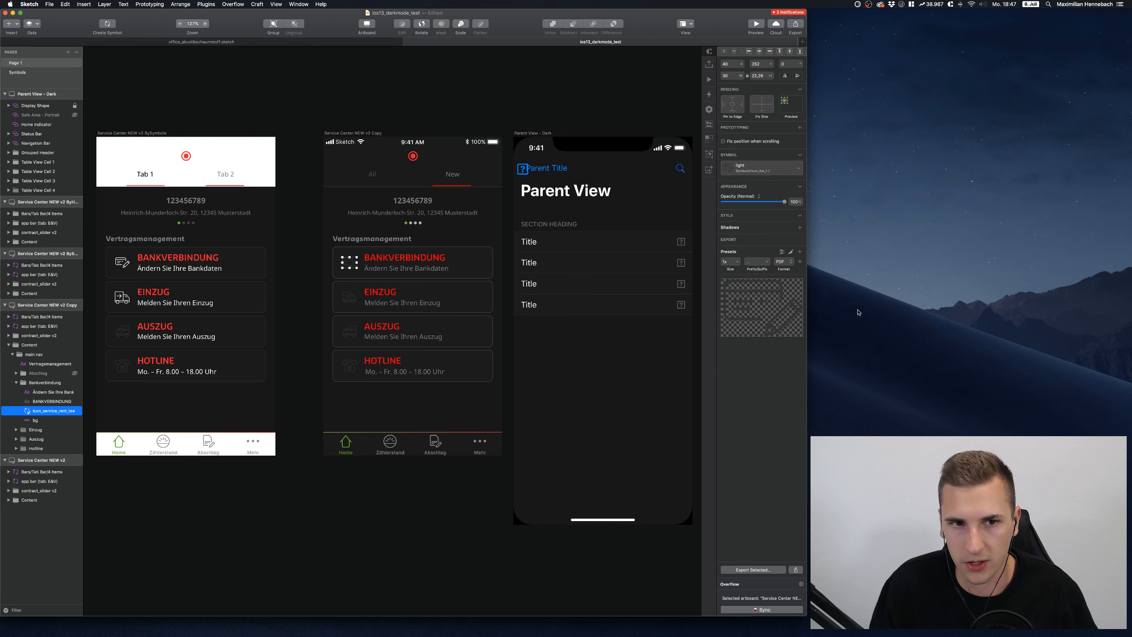
Select the EINZUG icon in the copied artboard and check its layer style options
click(352, 295)
double_click(353, 296)
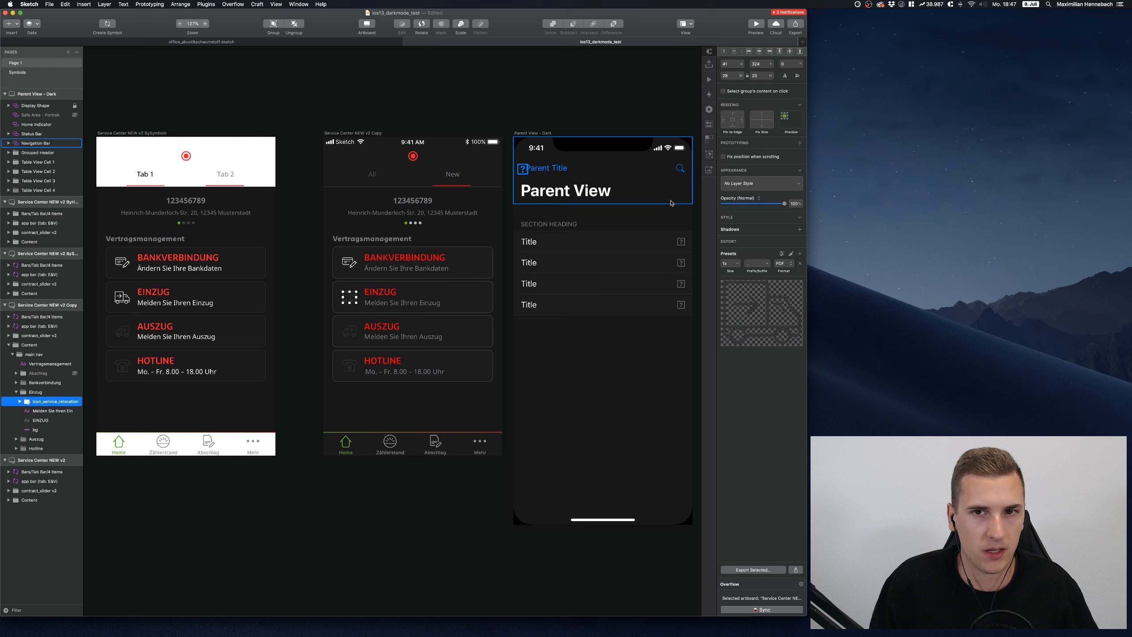
click(741, 183)
click(740, 185)
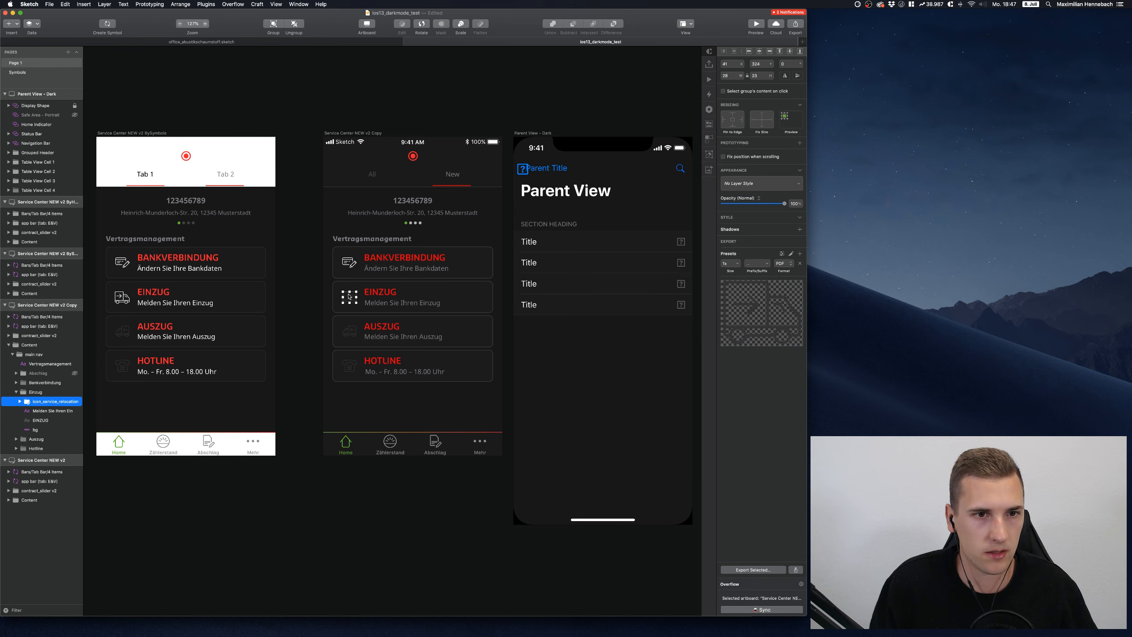
Open the source symbol of the BANKVERBINDUNG icon on the Symbols page
click(349, 263)
double_click(349, 263)
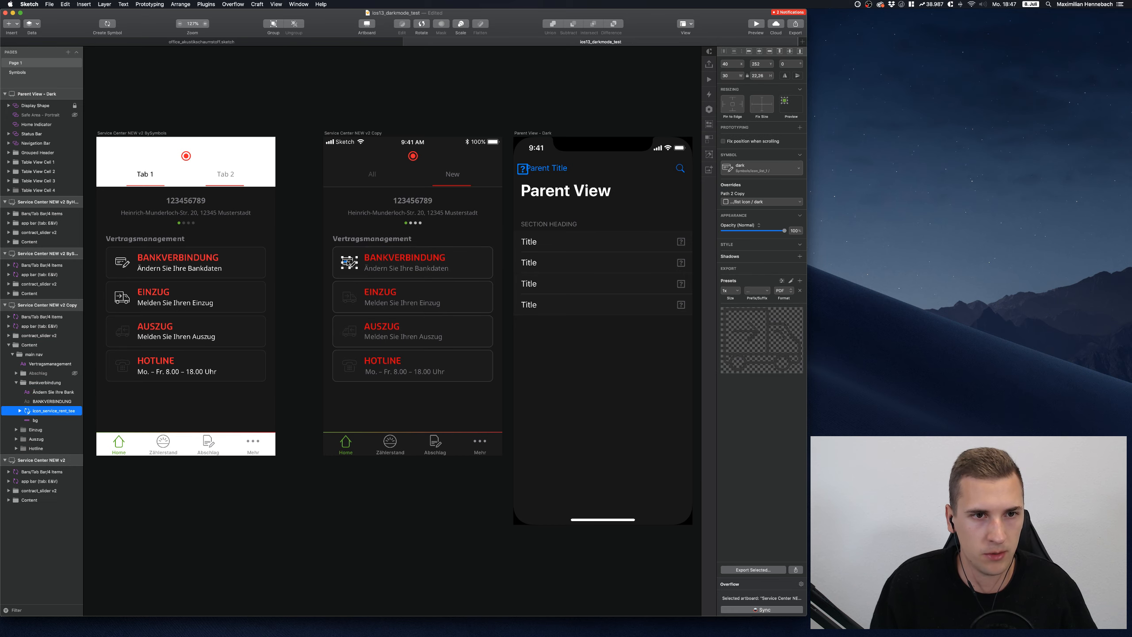
double_click(349, 262)
scroll(335, 298, up, 5)
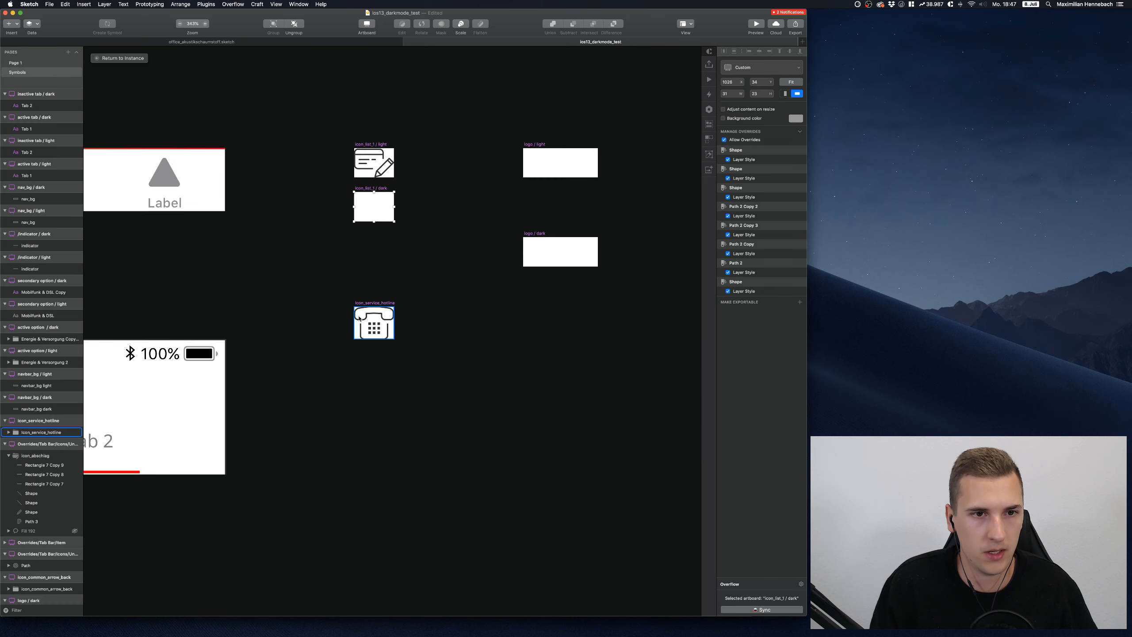
Ungroup the layer group inside the icon_service_hotline symbol and its nested keypad group into separate shapes
click(375, 312)
scroll(376, 313, up, 5)
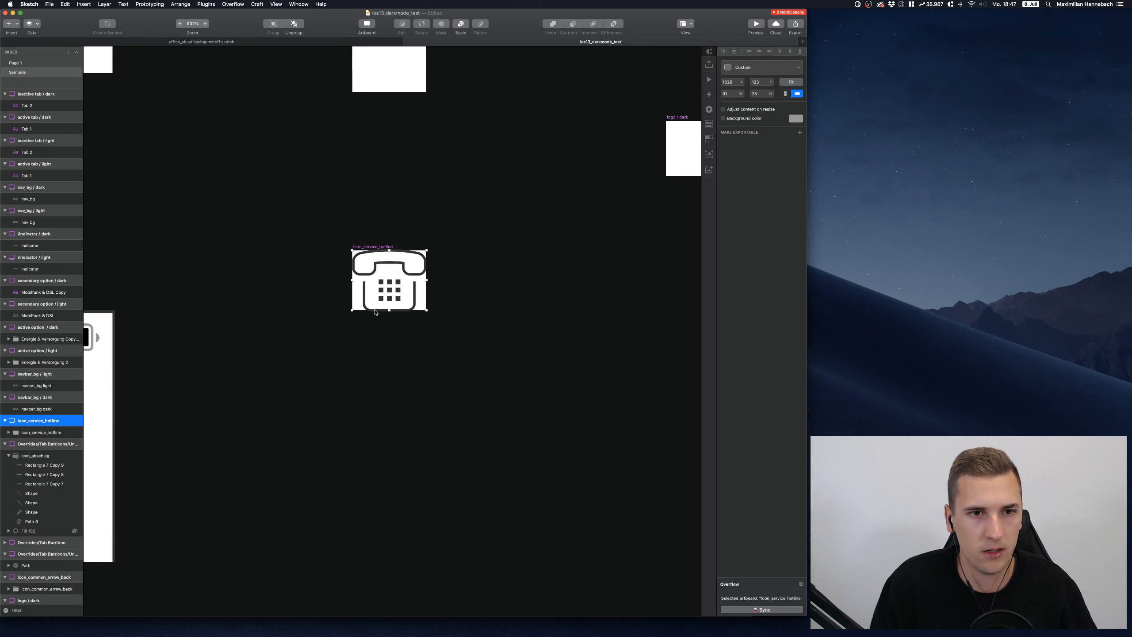
scroll(387, 276, up, 1)
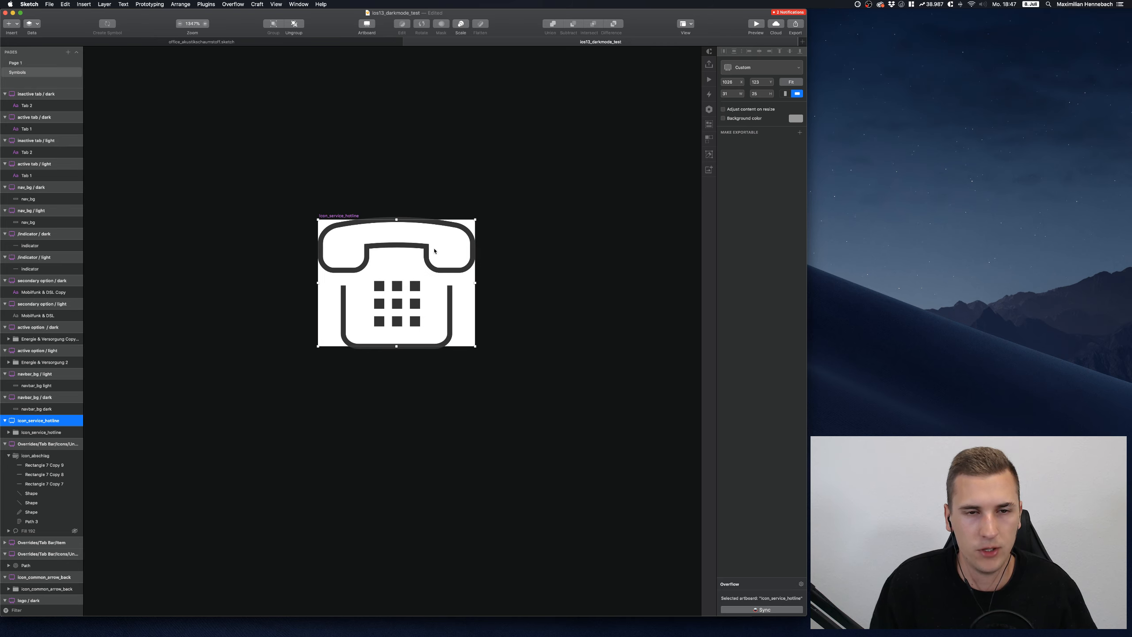
click(434, 251)
key(Escape)
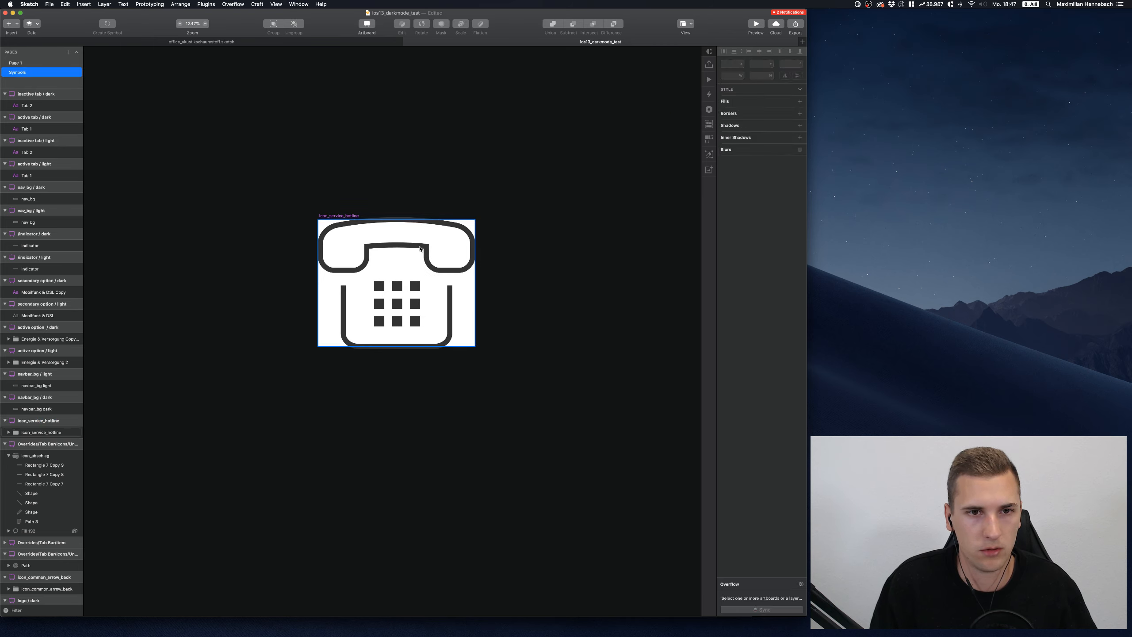
click(355, 246)
key(Escape)
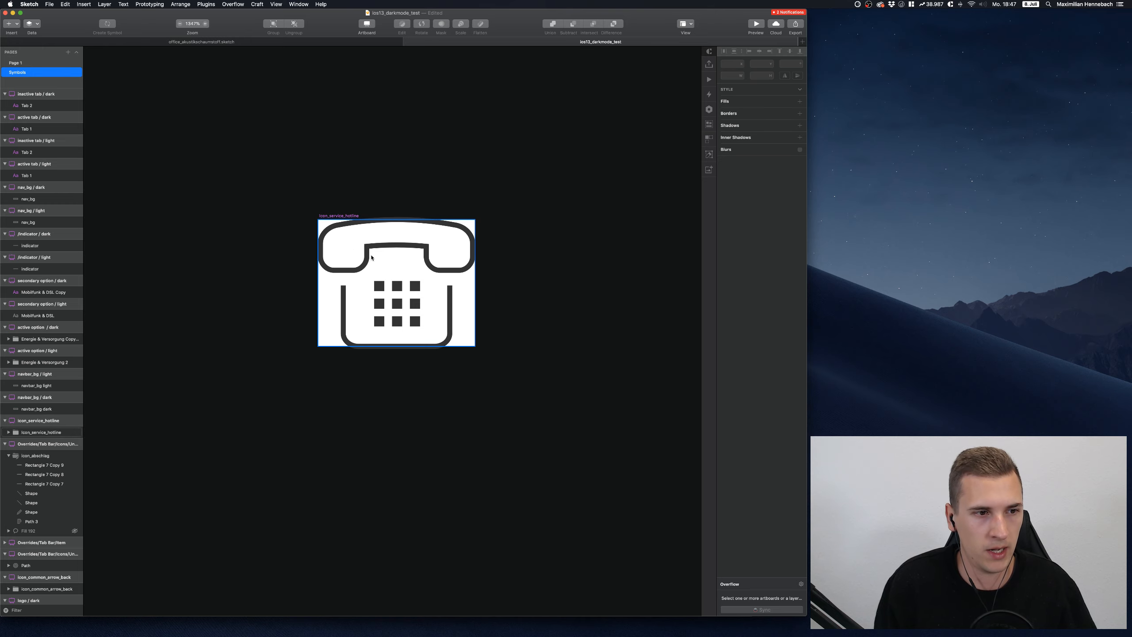
click(35, 433)
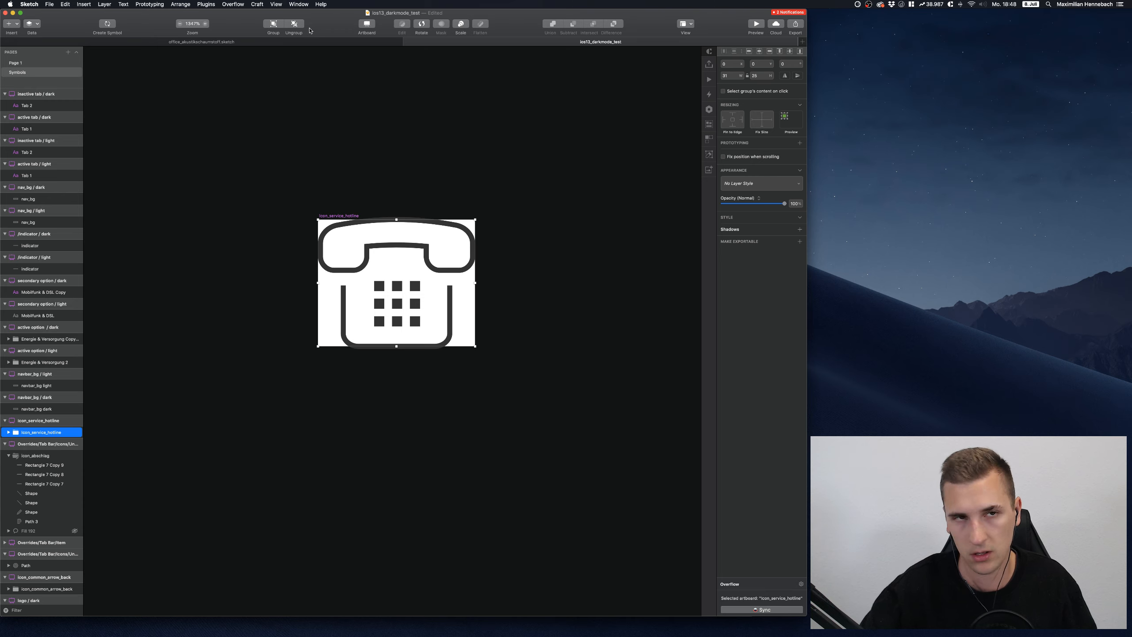
click(294, 24)
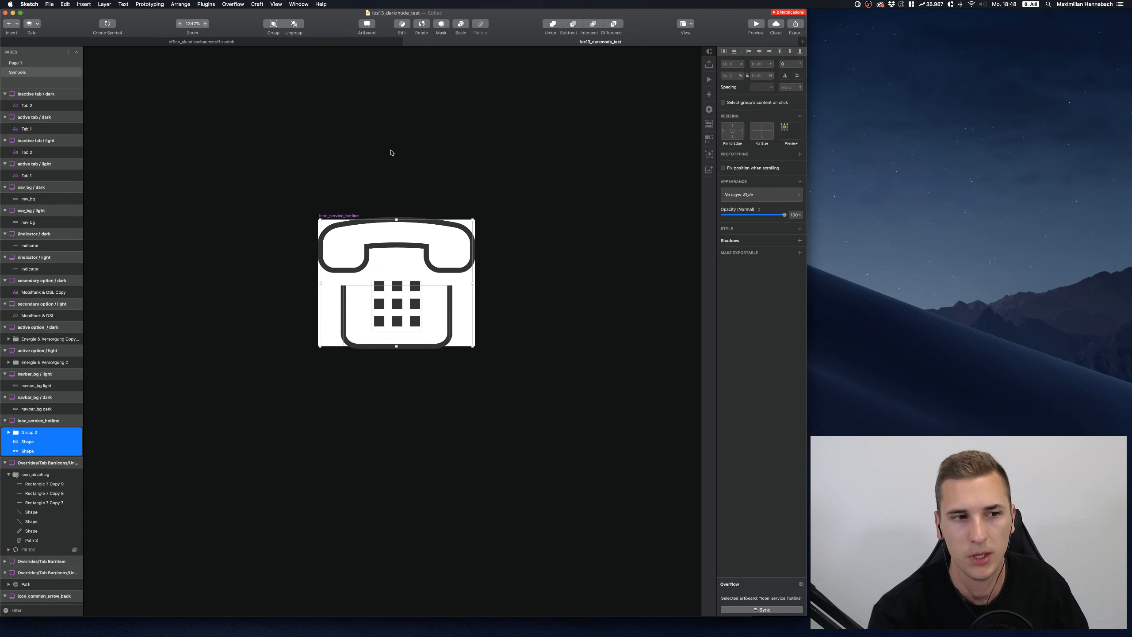
click(293, 24)
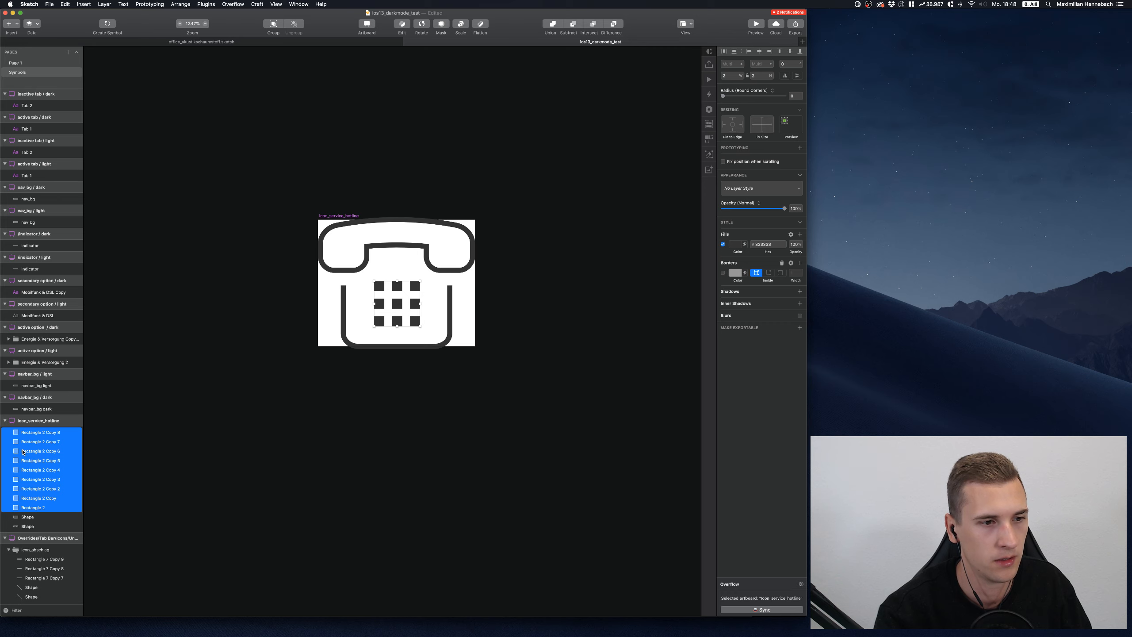
Apply the list icon / light layer style to all keypad rectangles and both Shape layers of icon_service_hotline
double_click(24, 527)
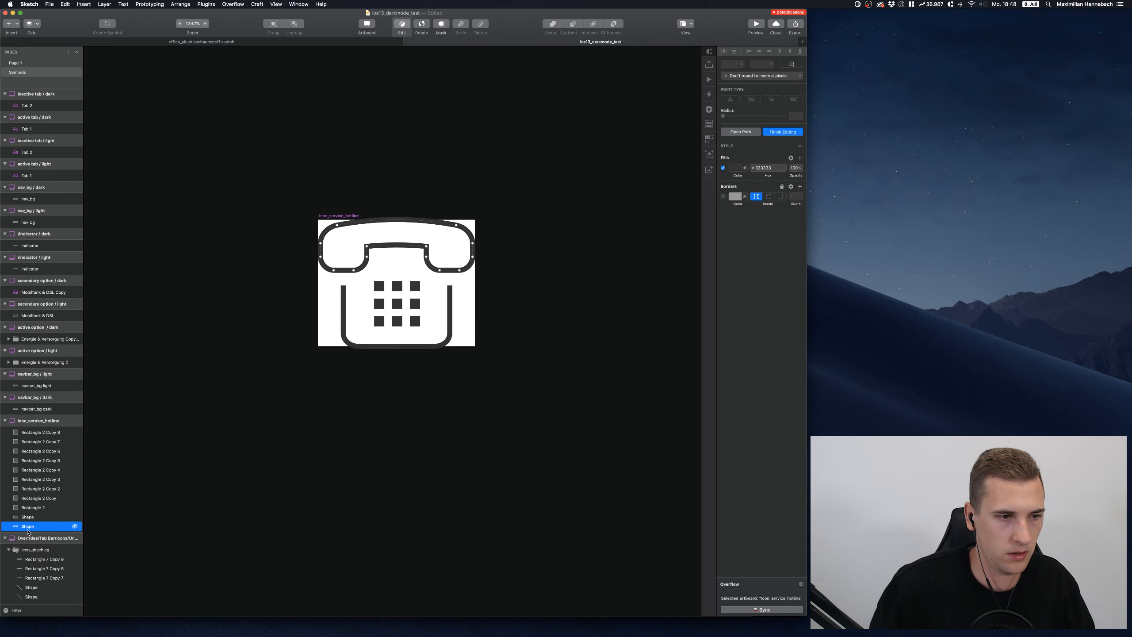
shift+click(40, 434)
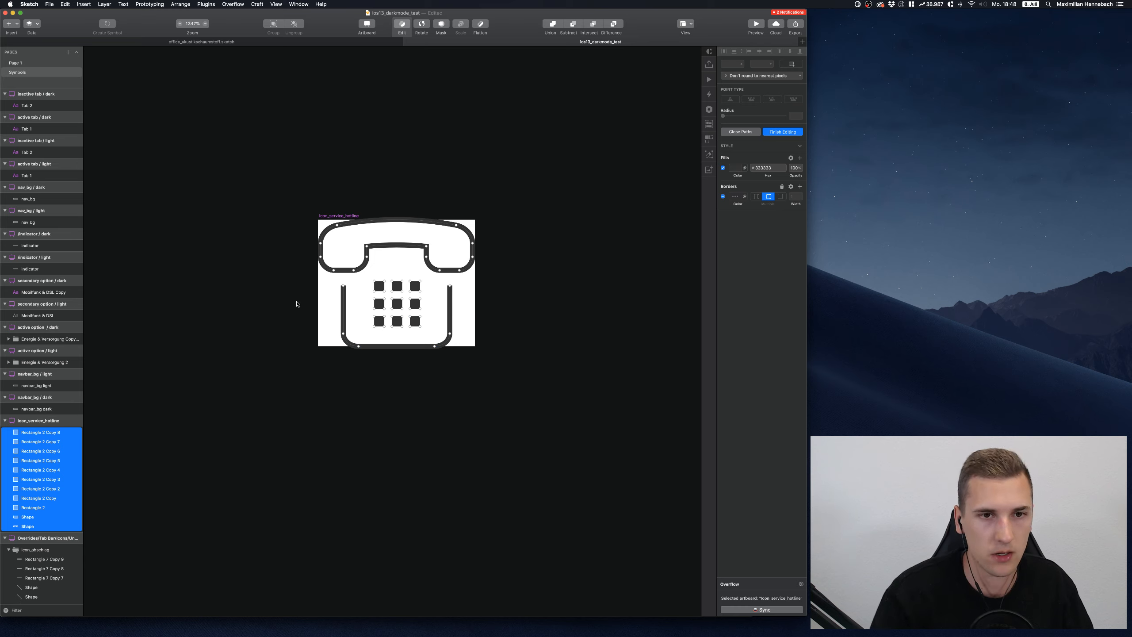
key(Escape)
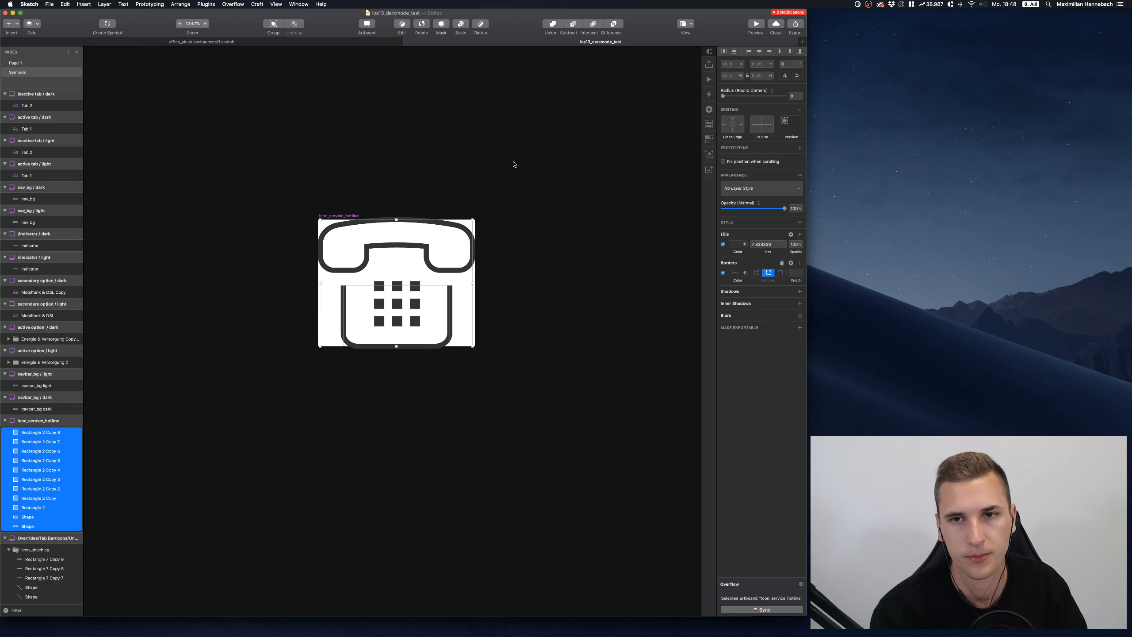
click(734, 175)
click(736, 178)
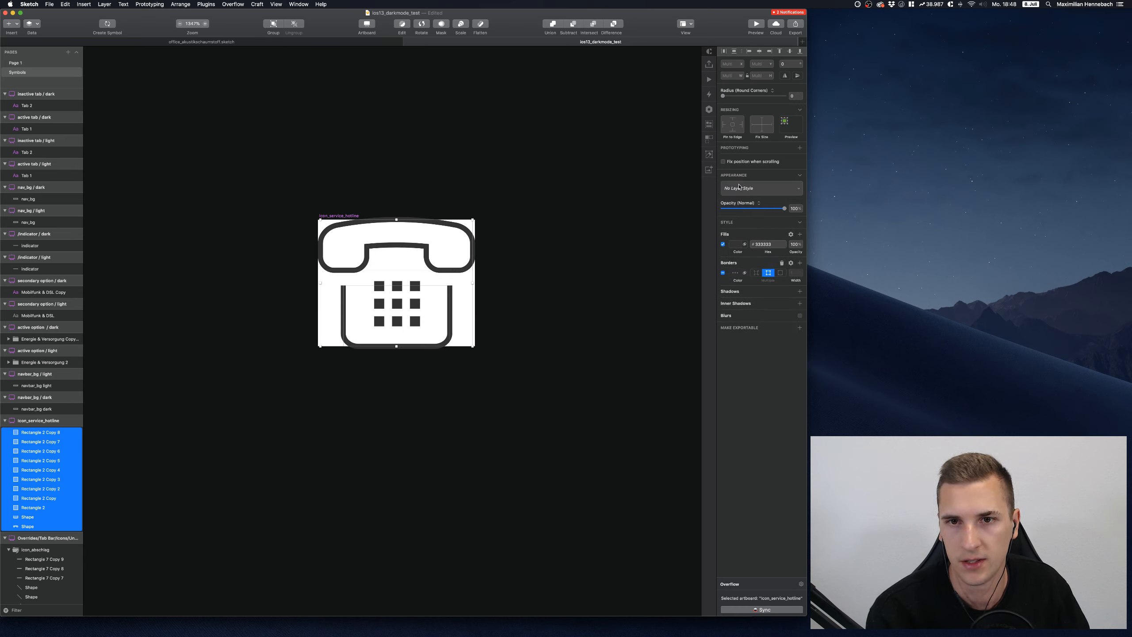
click(741, 189)
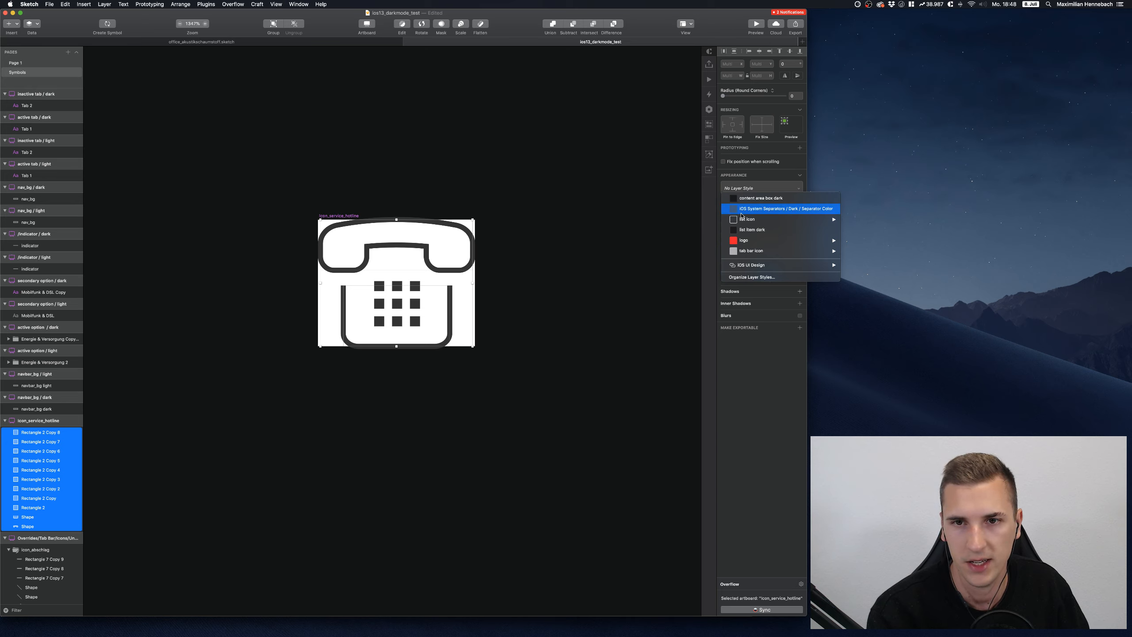
mouse_move(742, 219)
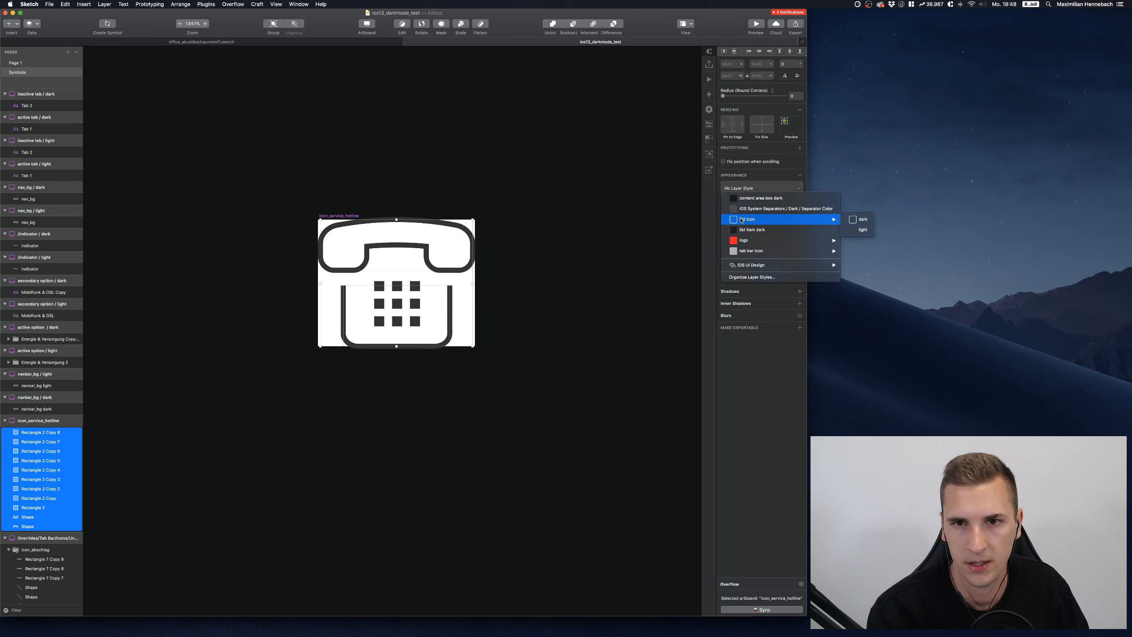
click(857, 230)
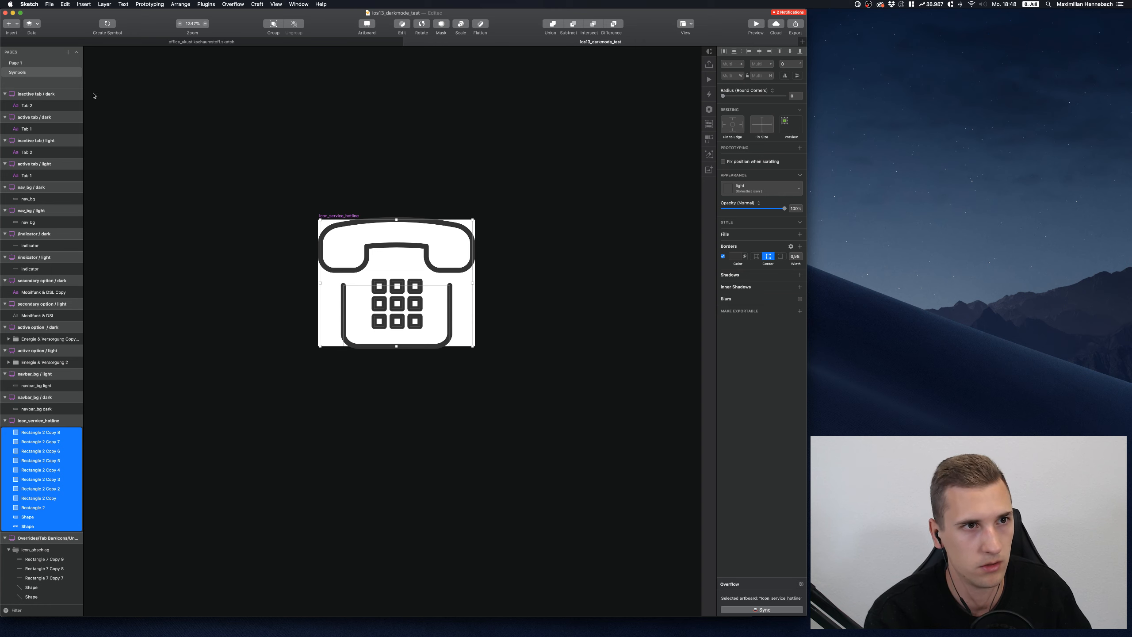
Select the HOTLINE icon in the copied artboard on Page 1 and check which symbols it can be swapped for
click(33, 74)
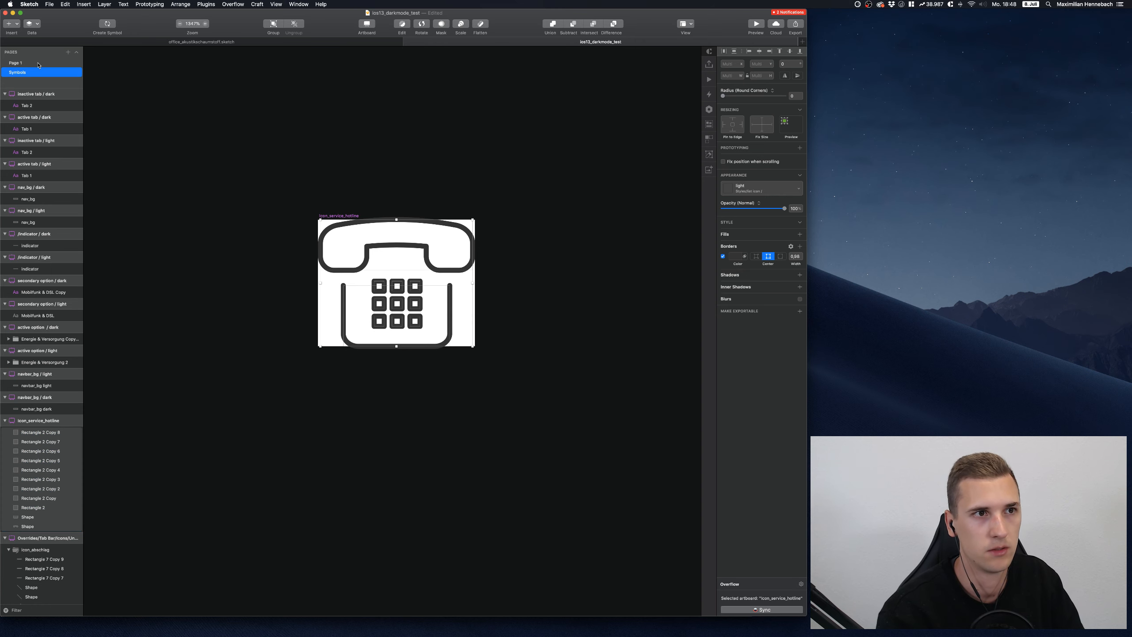
click(38, 64)
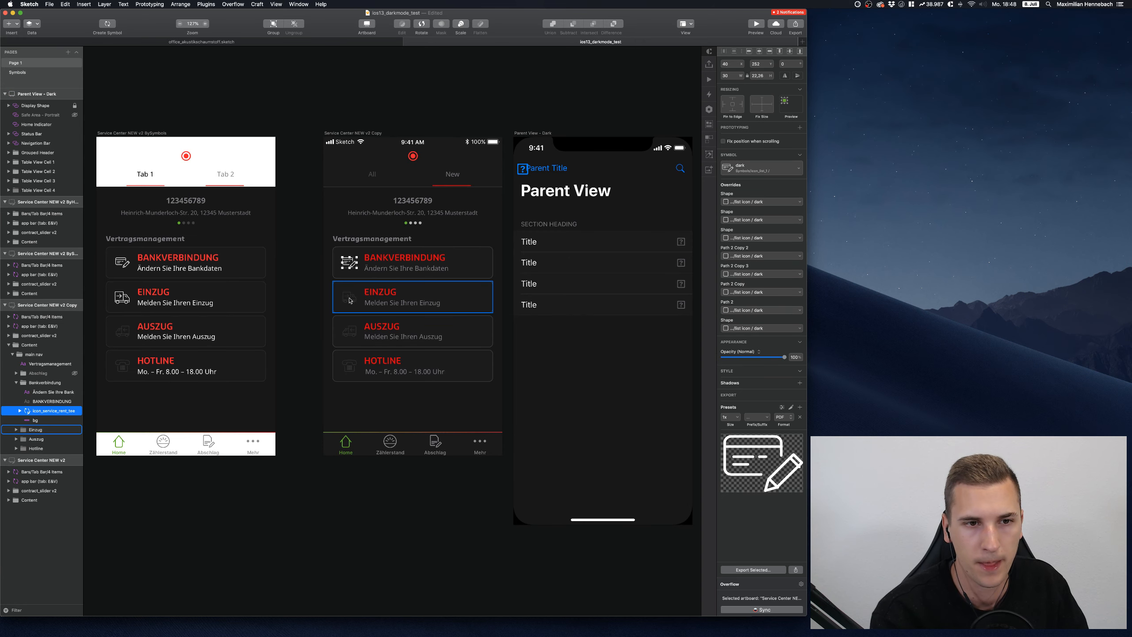
click(348, 369)
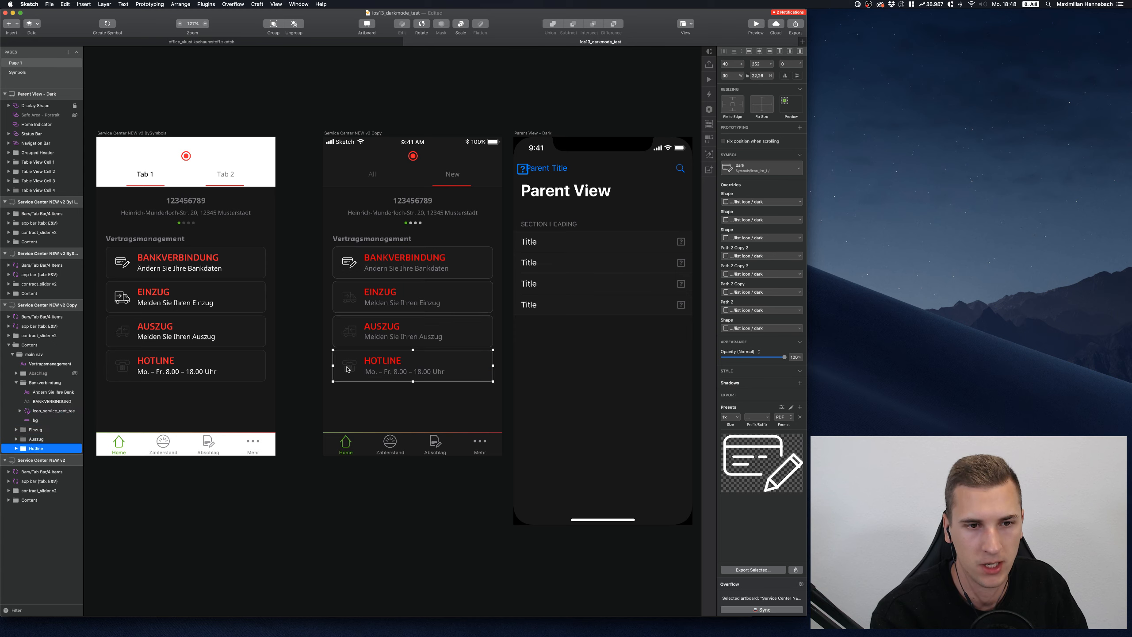
double_click(347, 370)
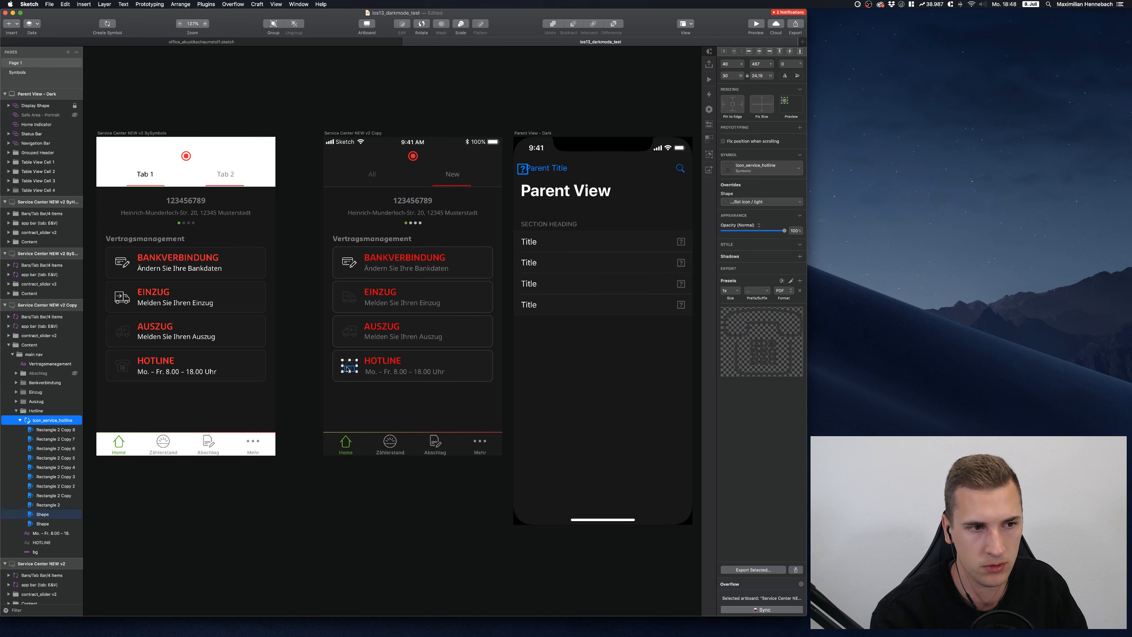
click(19, 421)
click(17, 411)
click(43, 425)
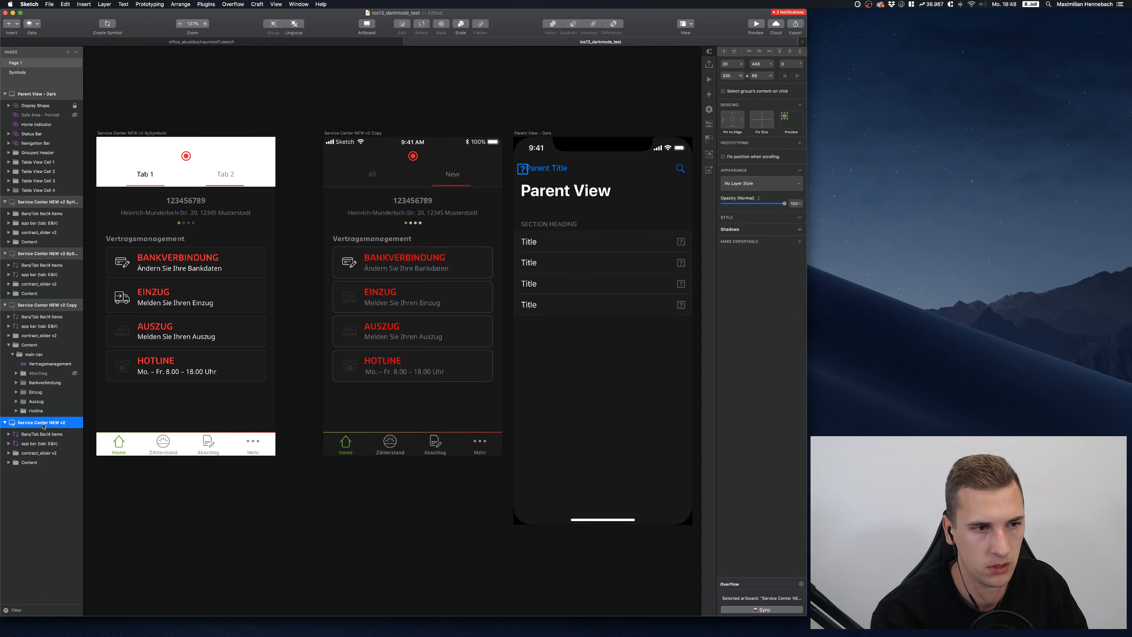
click(352, 366)
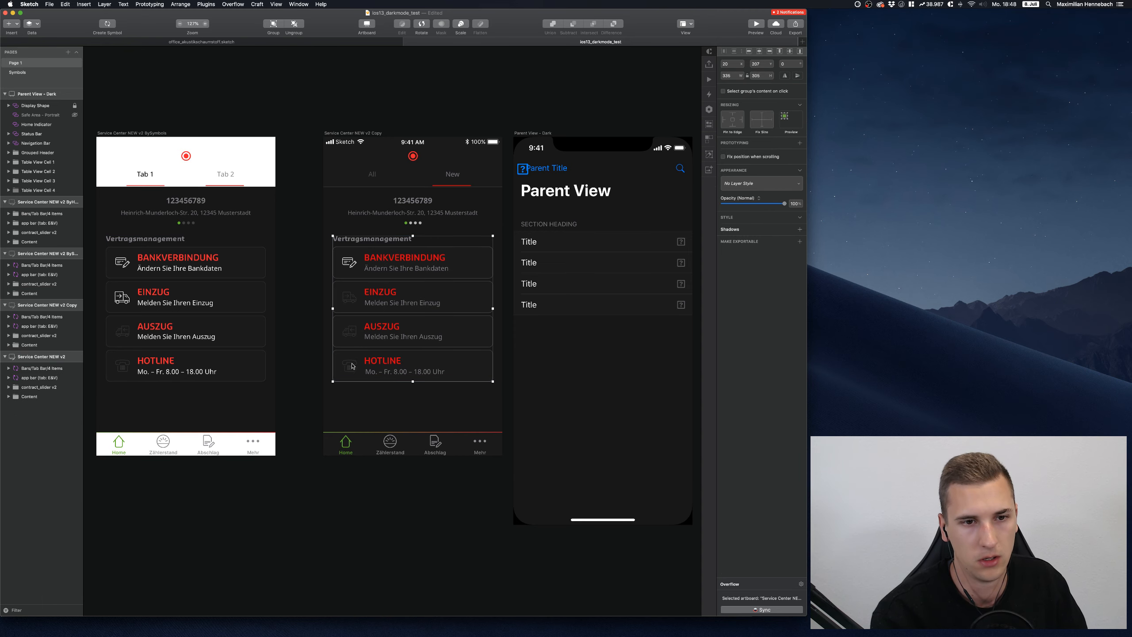
double_click(352, 366)
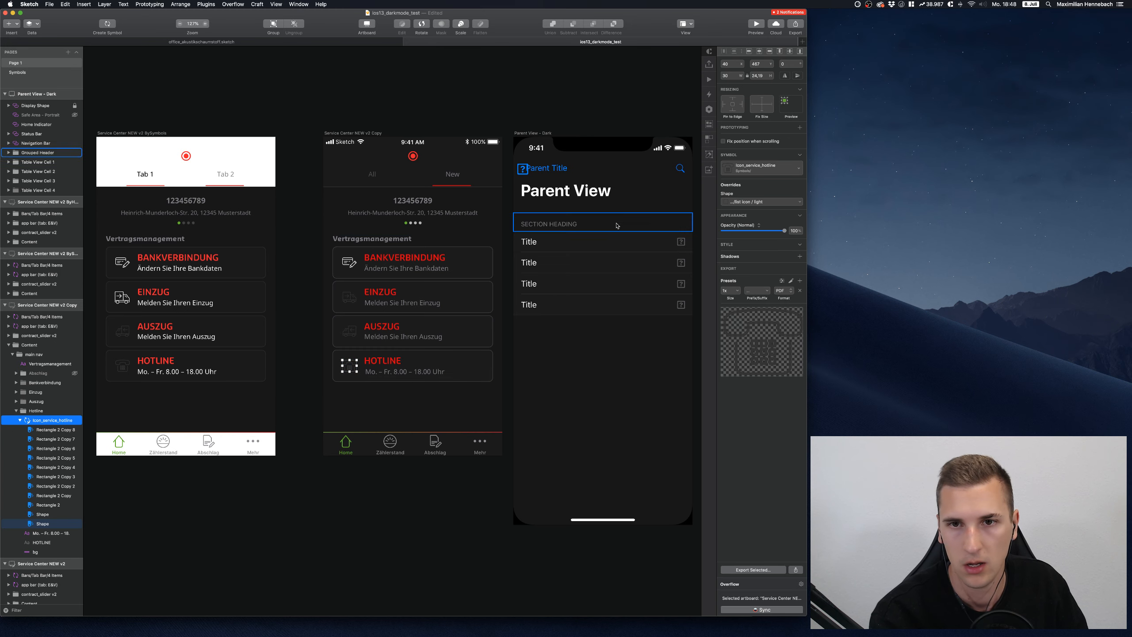
click(729, 168)
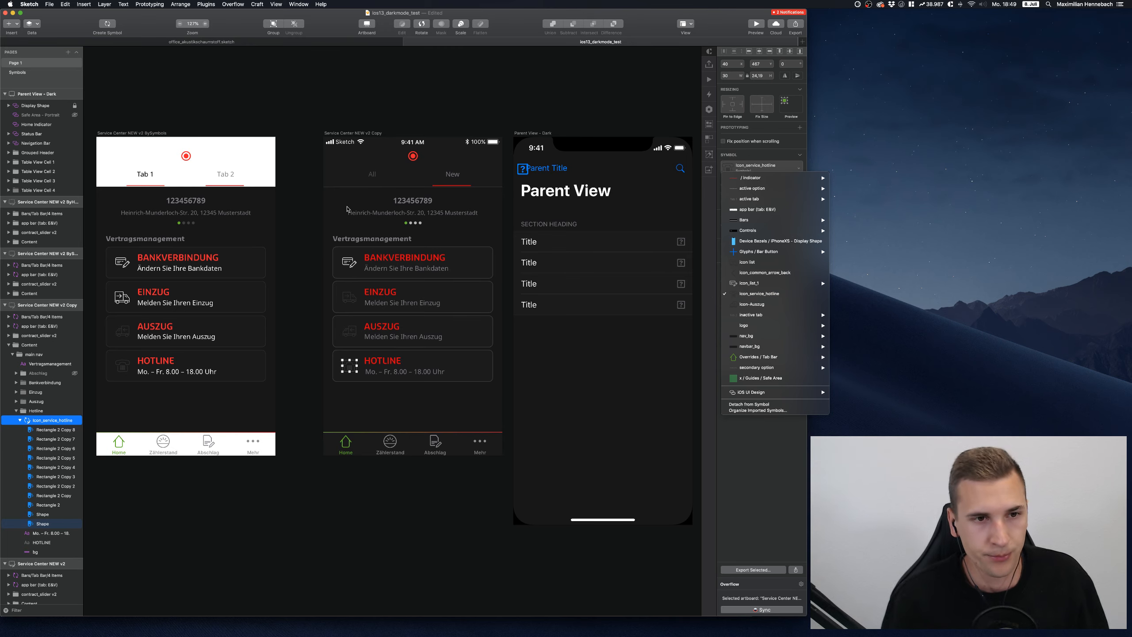
Open the source symbol of the HOTLINE icon and select the icon_list_1 / dark symbol above it
click(350, 373)
double_click(350, 370)
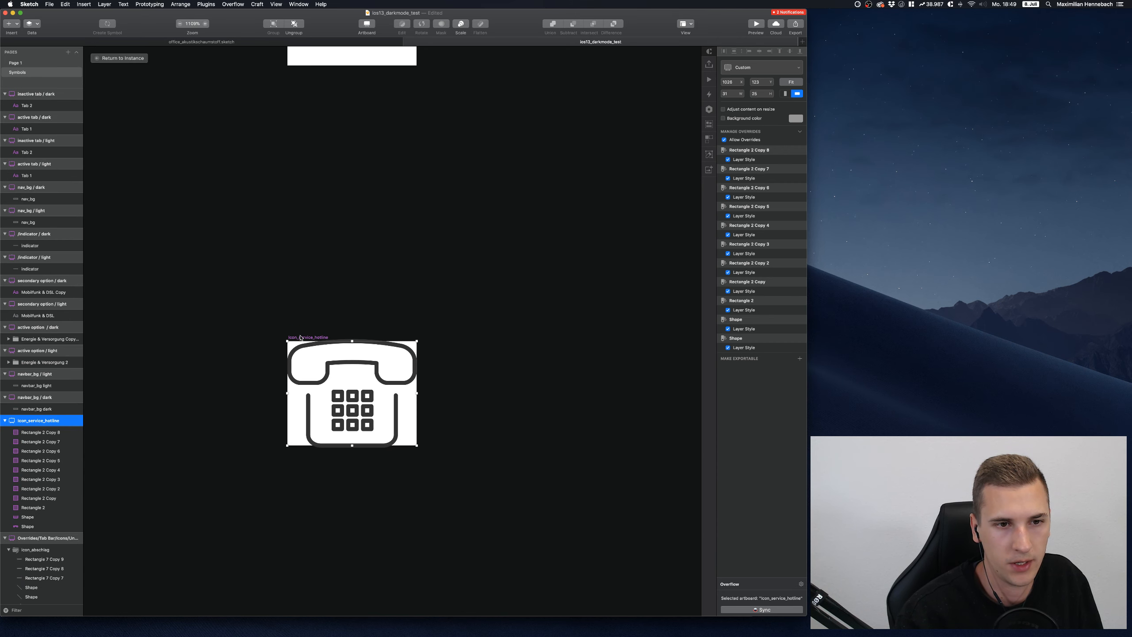
scroll(306, 339, down, 4)
scroll(307, 338, up, 4)
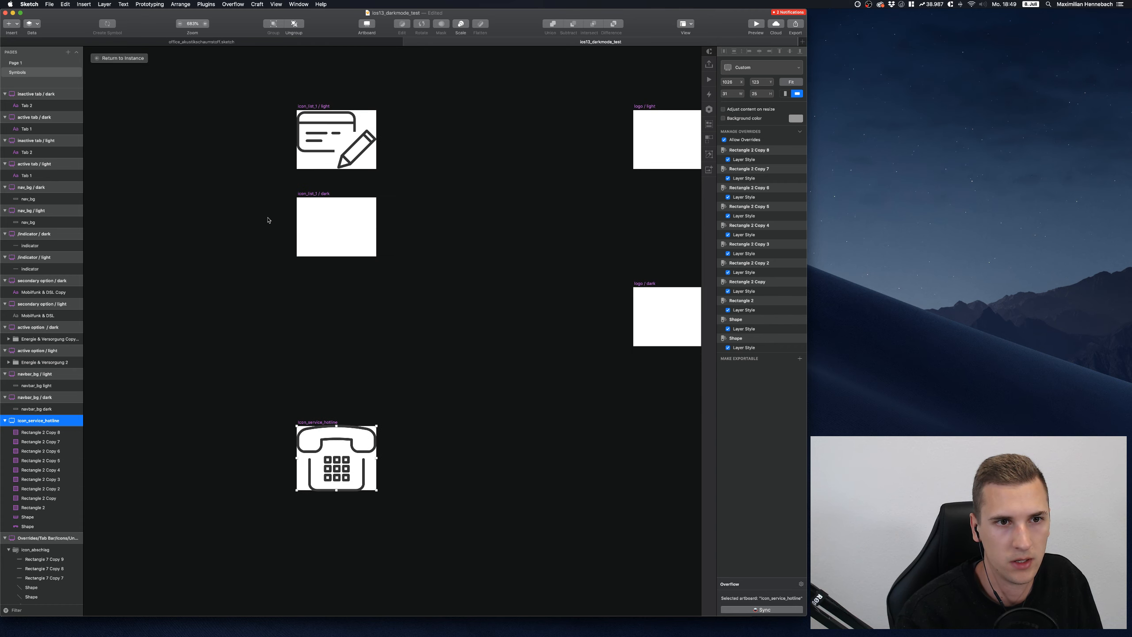
click(281, 201)
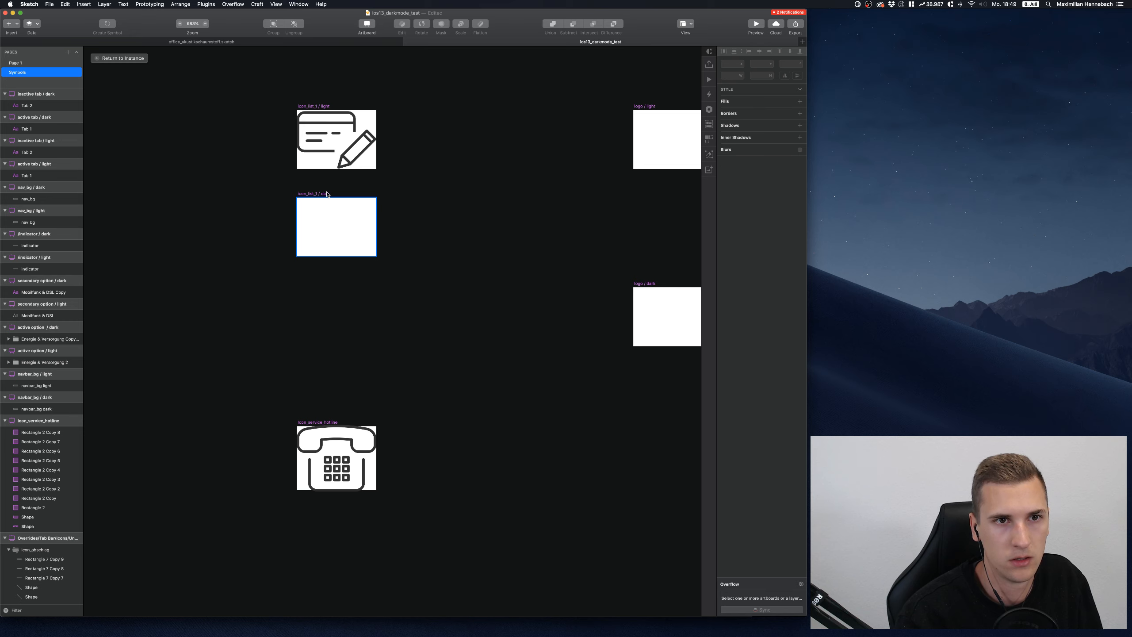
click(327, 195)
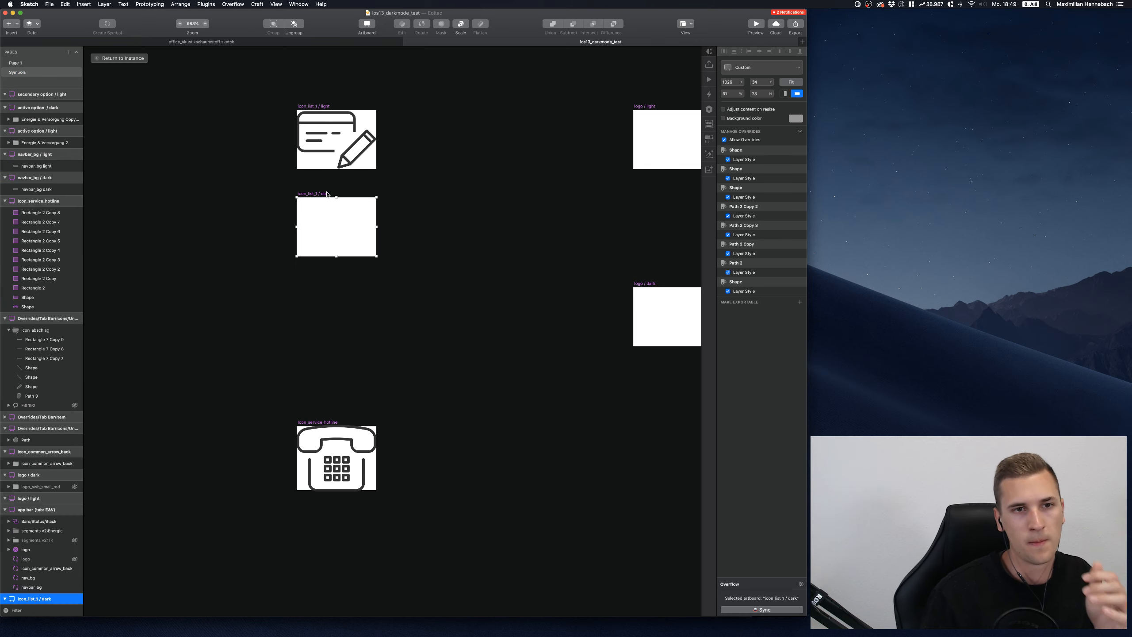
Examine how the light and dark symbol variants are named and laid out across the Symbols page
scroll(287, 169, down, 1)
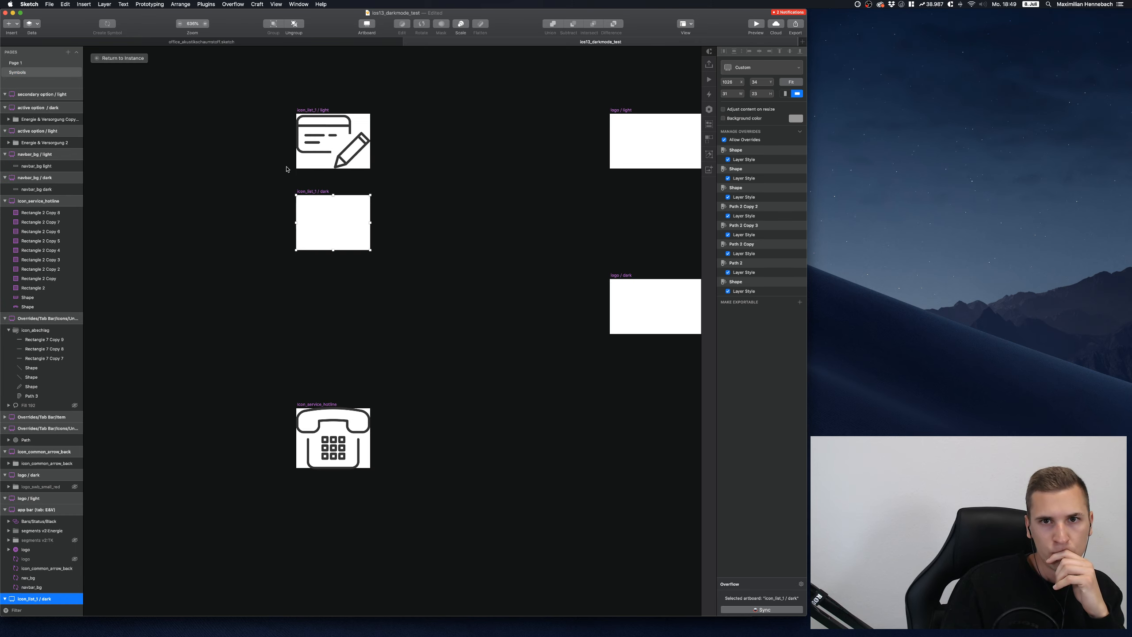
scroll(287, 170, right, 5)
scroll(286, 169, left, 5)
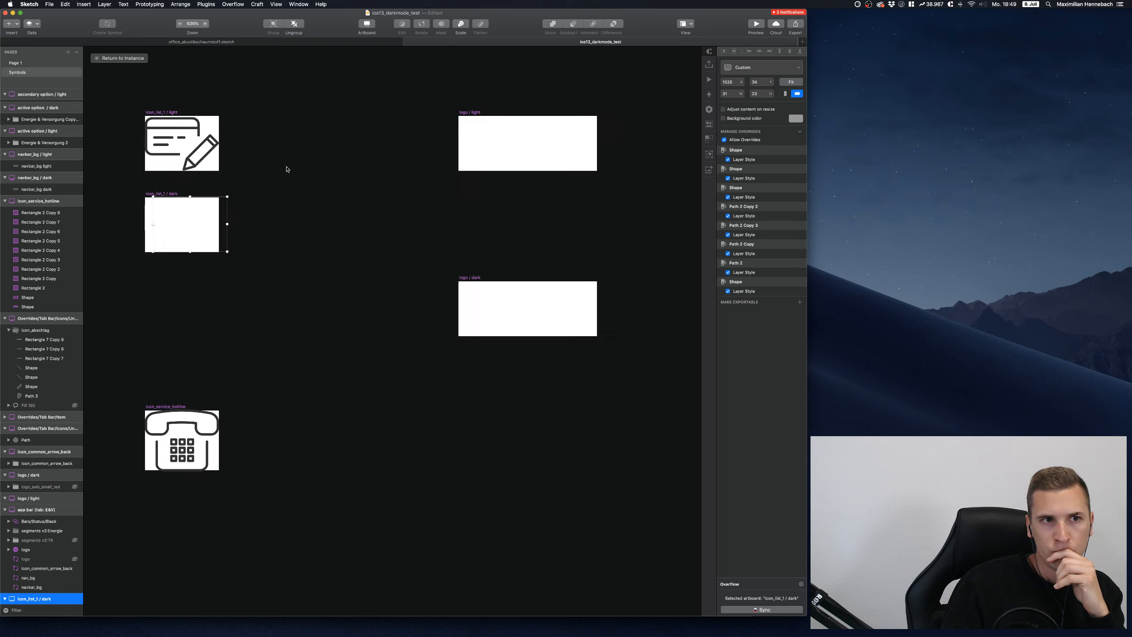
scroll(498, 168, right, 5)
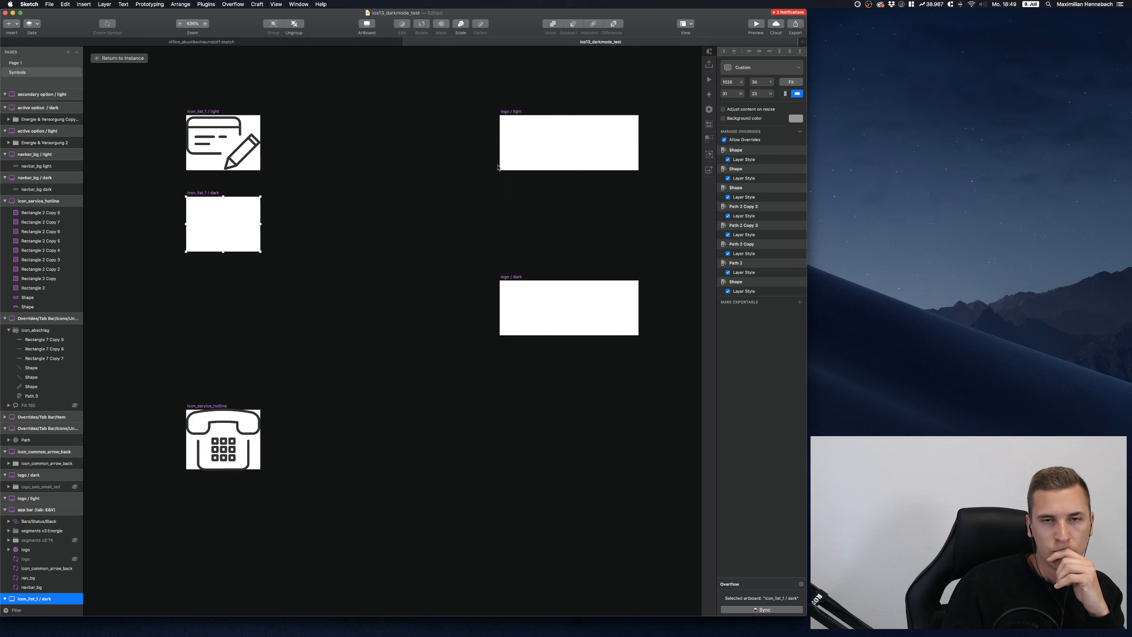
scroll(498, 168, down, 4)
scroll(498, 168, right, 4)
scroll(498, 169, right, 10)
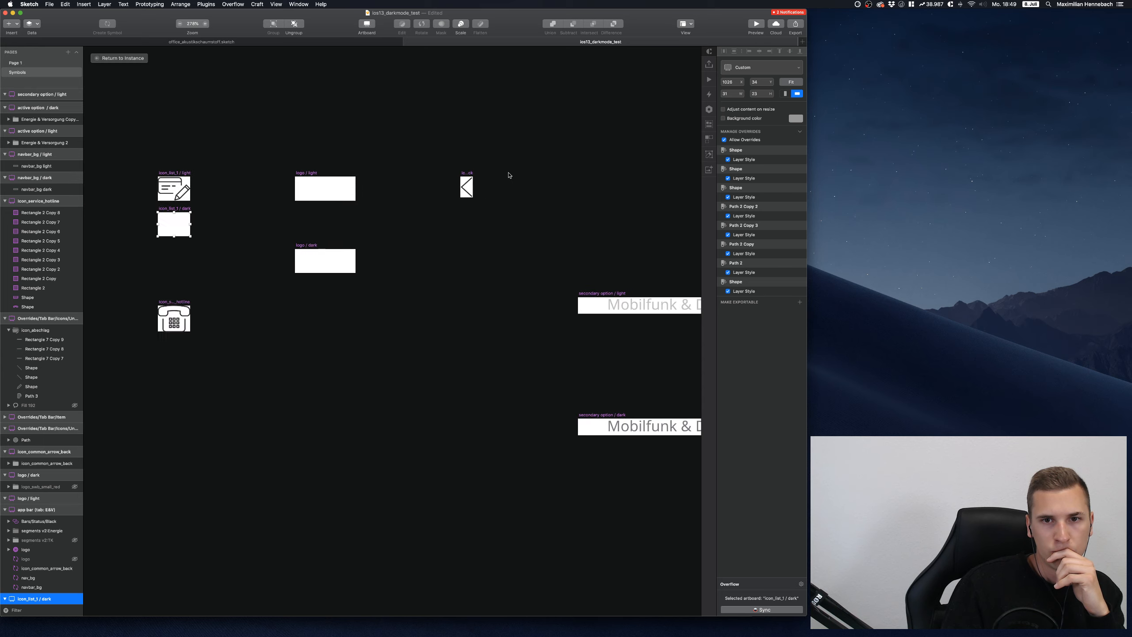
scroll(505, 174, down, 2)
scroll(506, 175, right, 9)
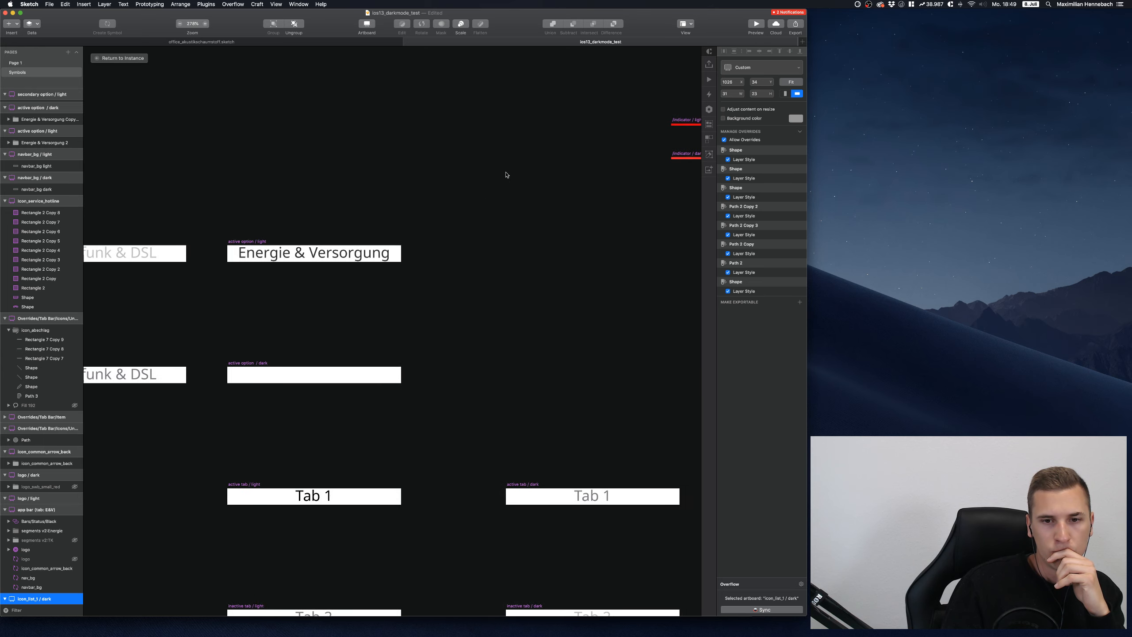
scroll(503, 168, down, 4)
scroll(501, 165, up, 3)
scroll(501, 165, up, 1)
scroll(501, 164, left, 15)
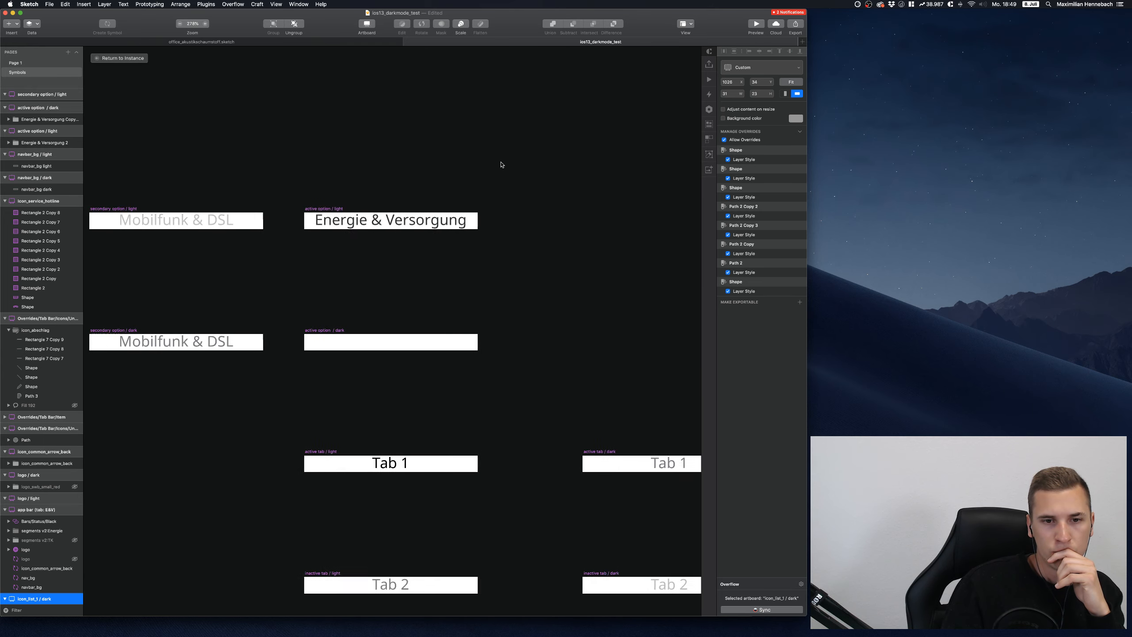
scroll(501, 164, up, 2)
scroll(501, 165, left, 2)
scroll(501, 164, up, 1)
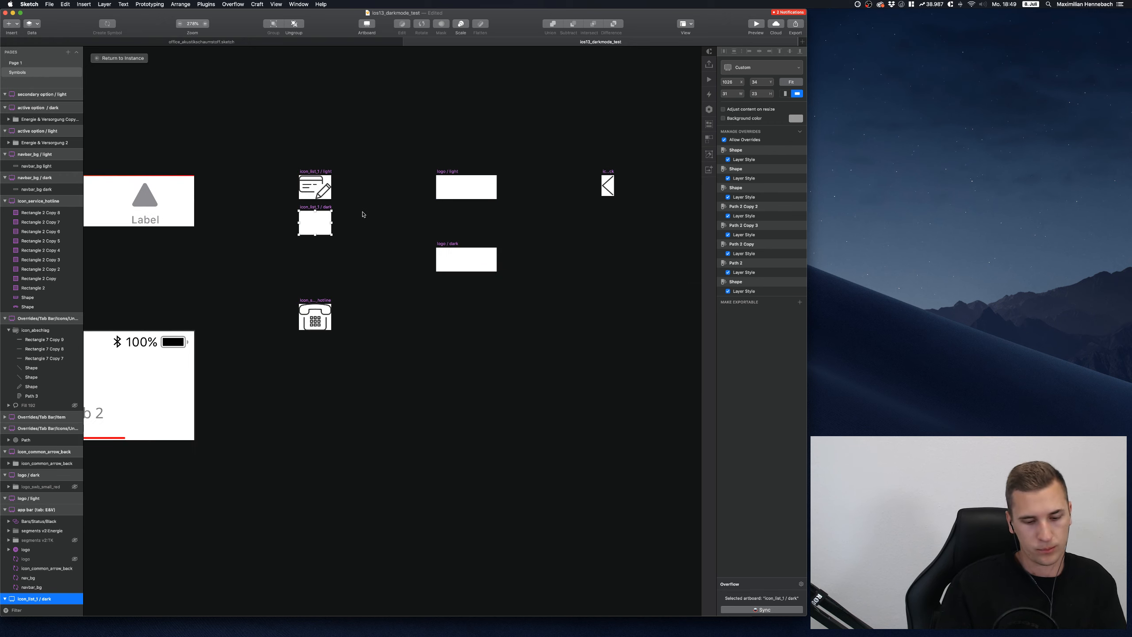
Duplicate the icon_service_hotline symbol and place the copy directly beneath the original
scroll(313, 231, up, 3)
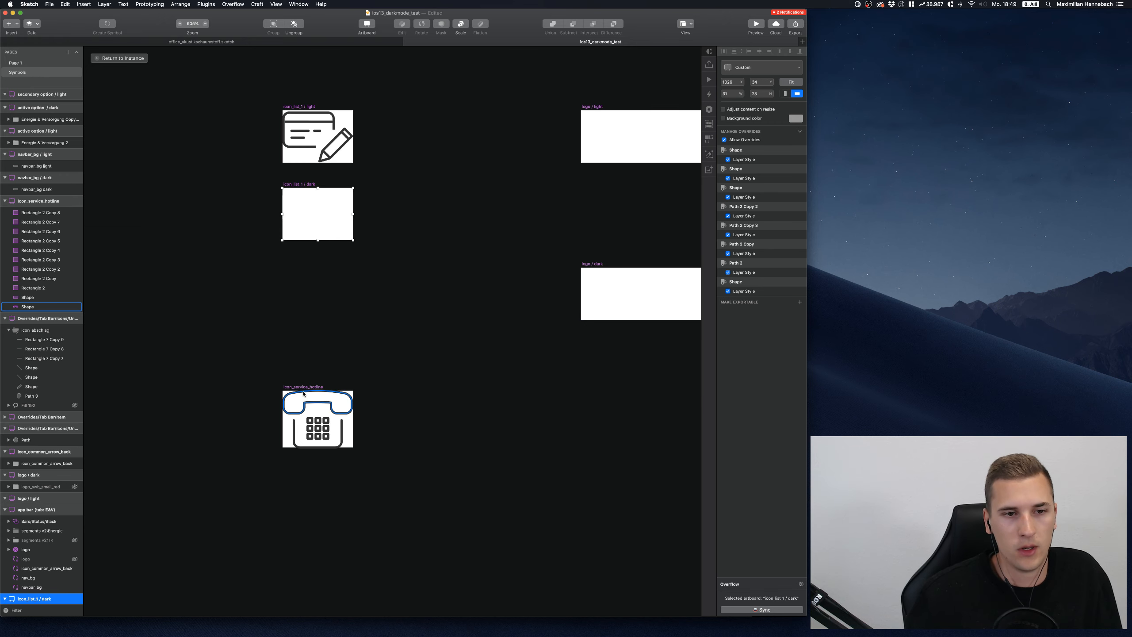
click(301, 411)
click(301, 411)
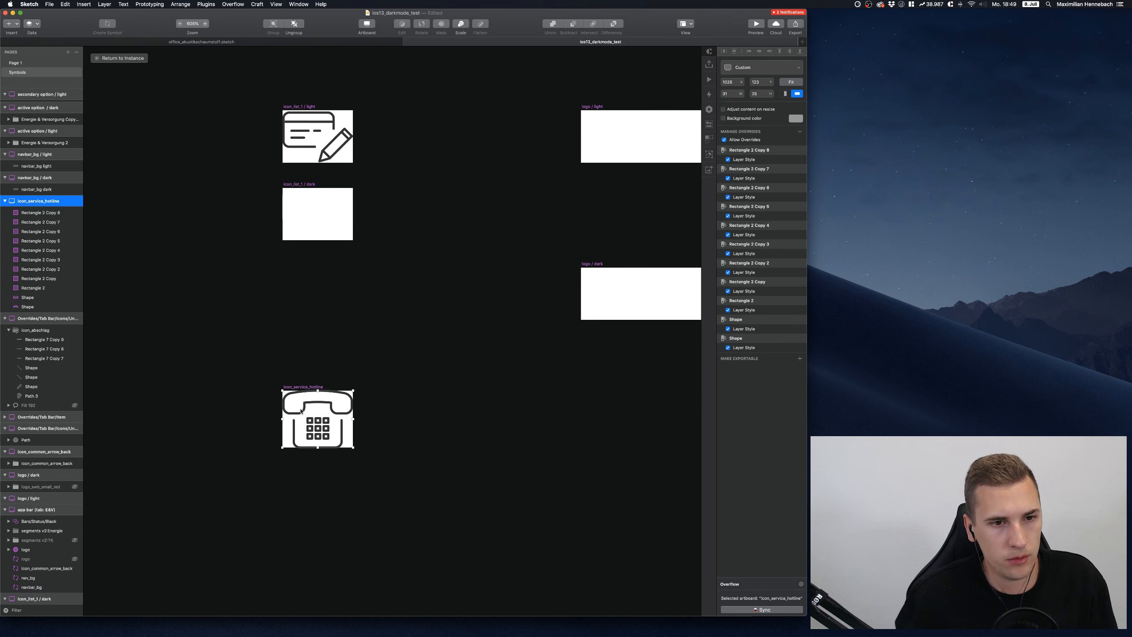
key(super+d)
scroll(425, 392, left, 10)
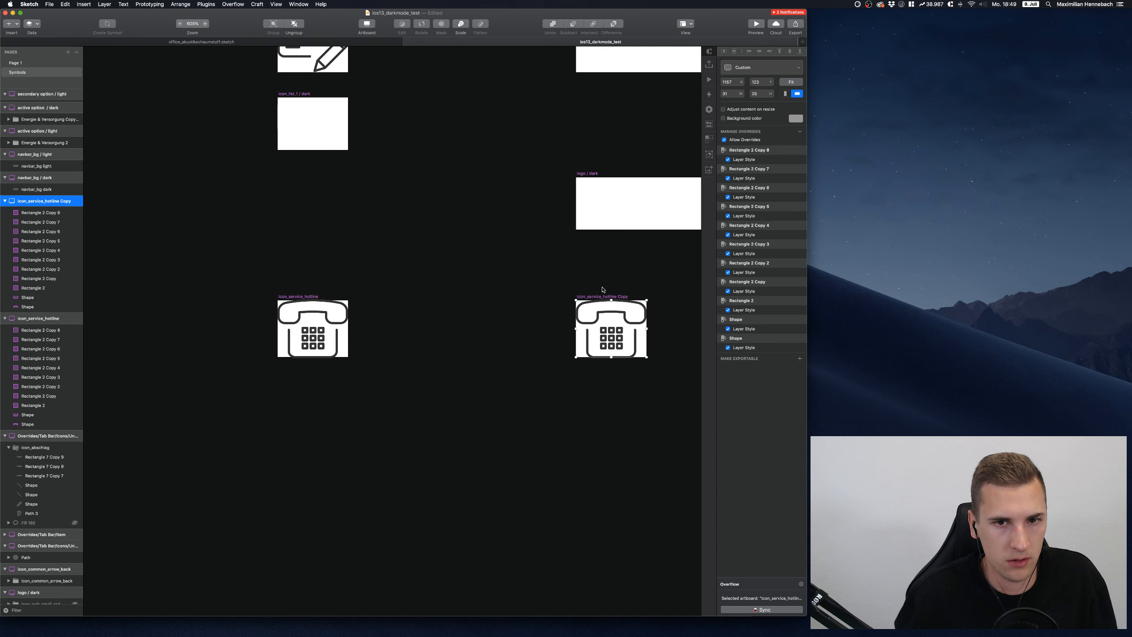
drag(601, 298, 302, 369)
Rename the original hotline symbol as icon_service_hotline / light
click(292, 297)
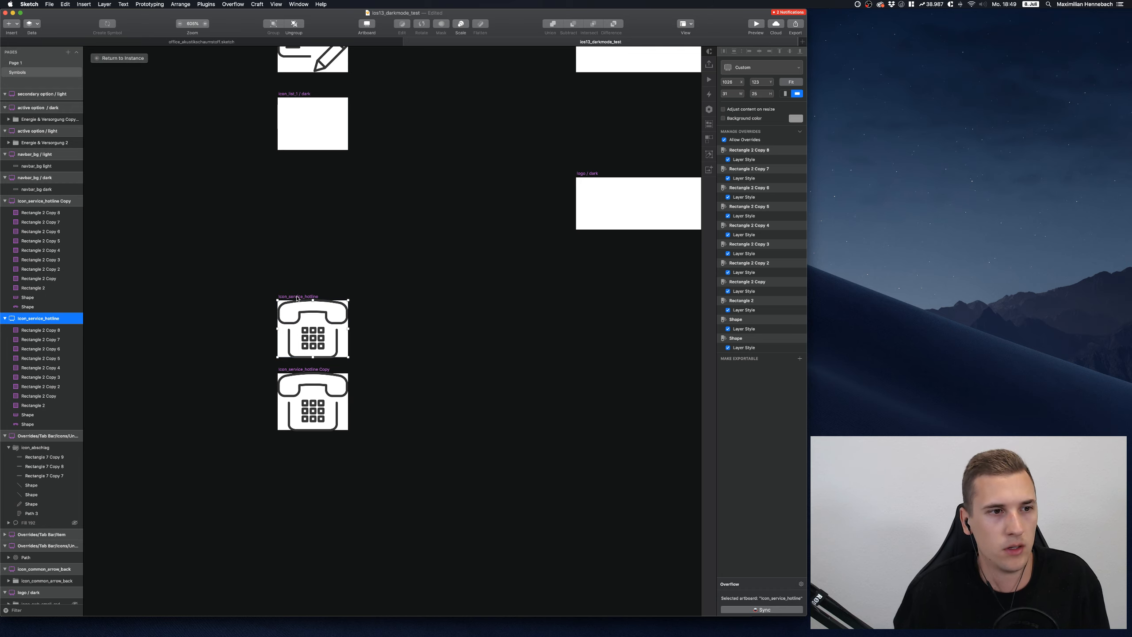
key(super+r)
key(Right)
text(/ li)
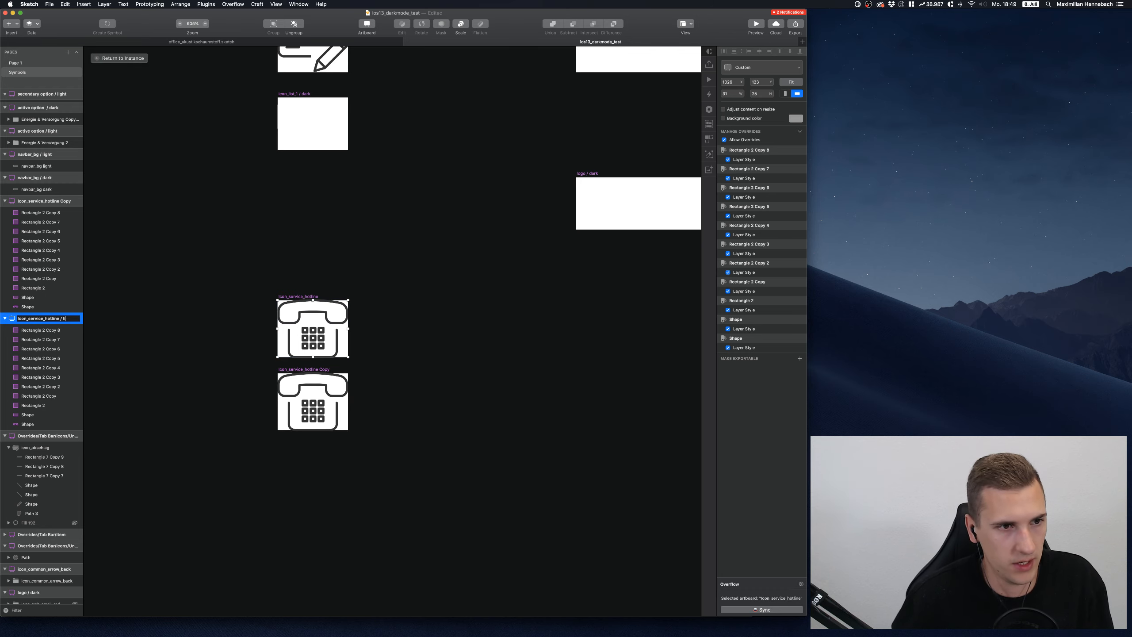
text(ght)
key(Return)
Rename the copied hotline symbol as icon_service_hotline / dark
click(303, 369)
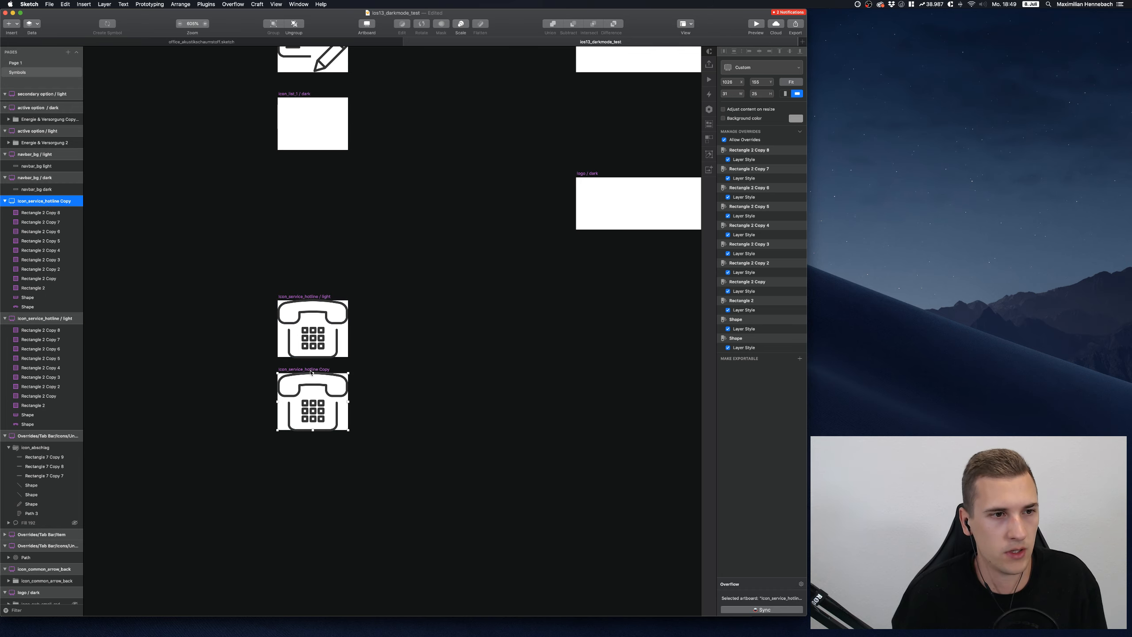
key(super+r)
key(Right)
text(/ da)
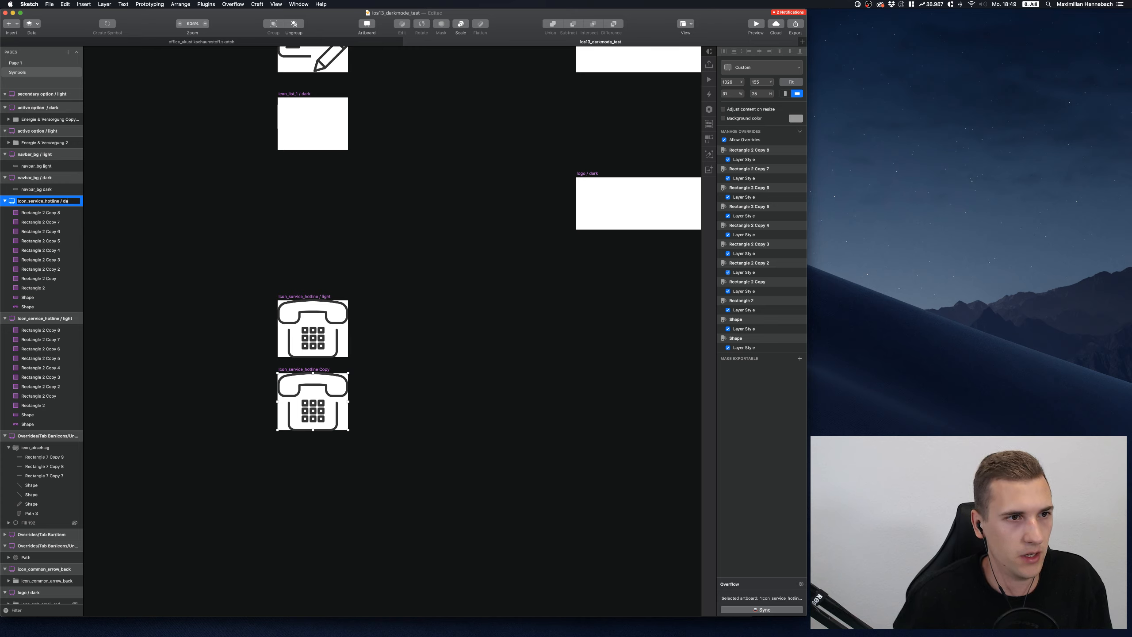
text(kr)
key(Return)
key(super+r)
key(Right)
key(BackSpace)
key(BackSpace)
text(rk)
key(Return)
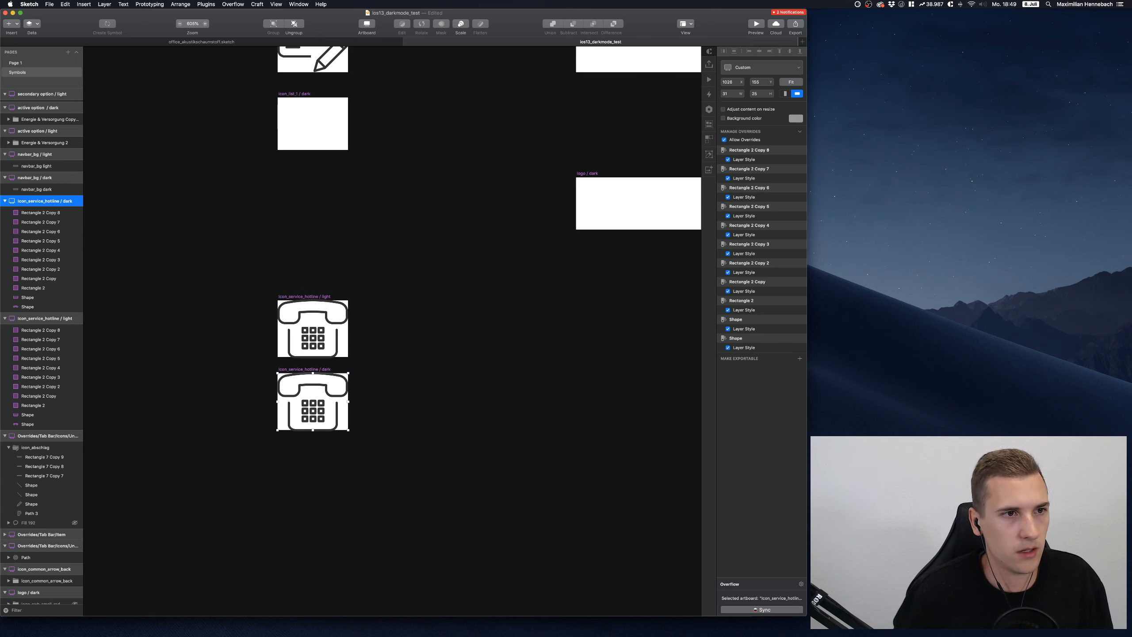
Apply the list icon / dark layer style to all rectangles and both Shape layers of icon_service_hotline / dark
click(312, 402)
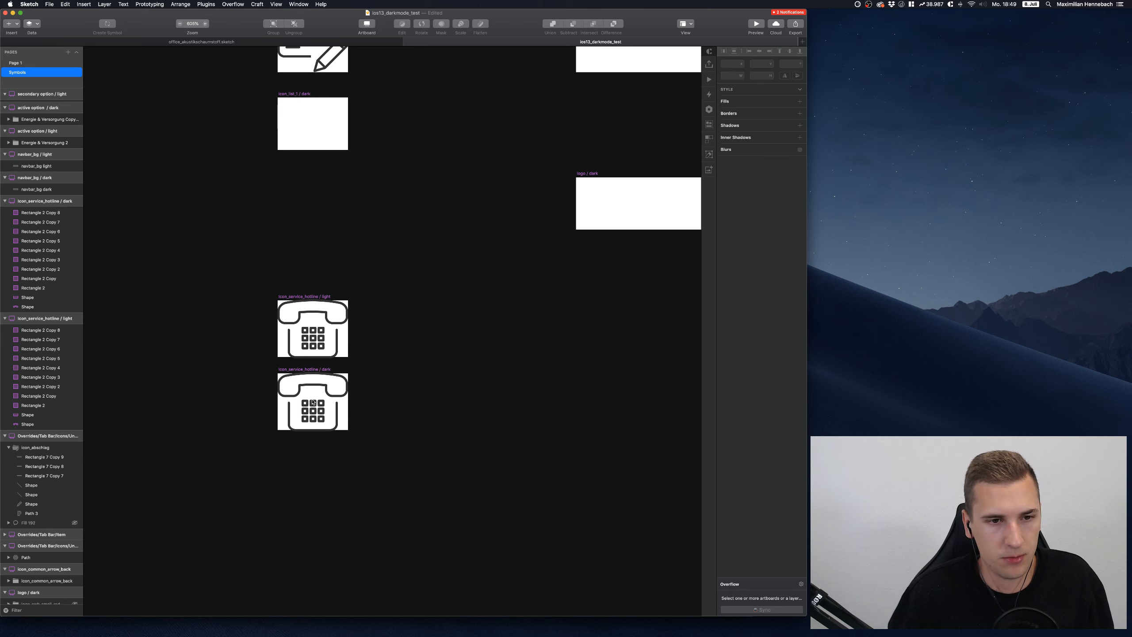
key(Escape)
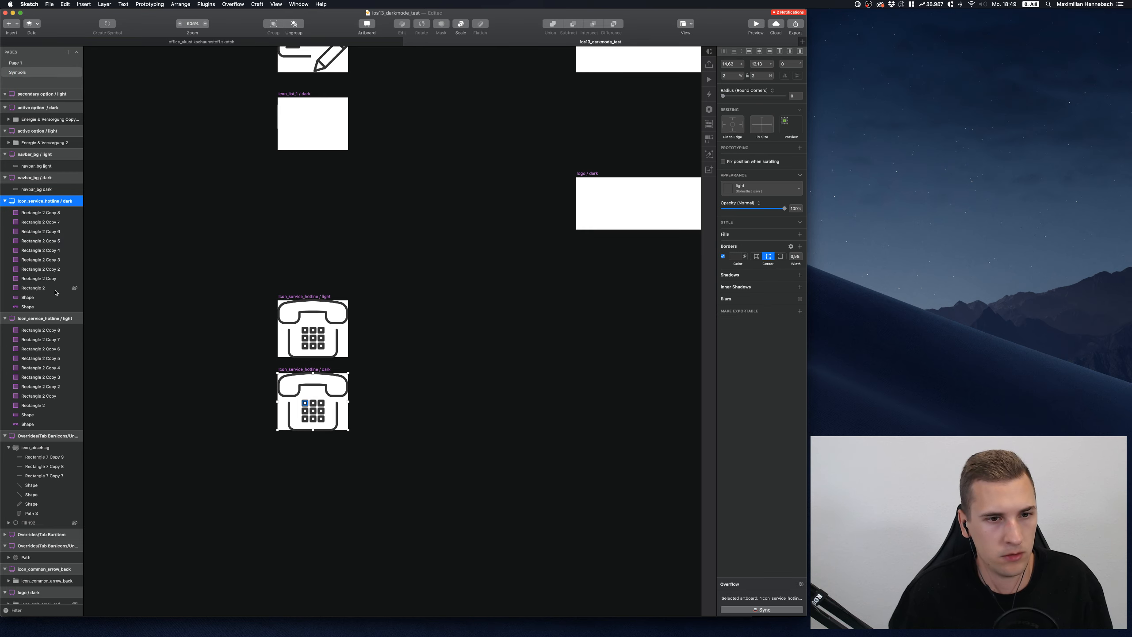
click(30, 213)
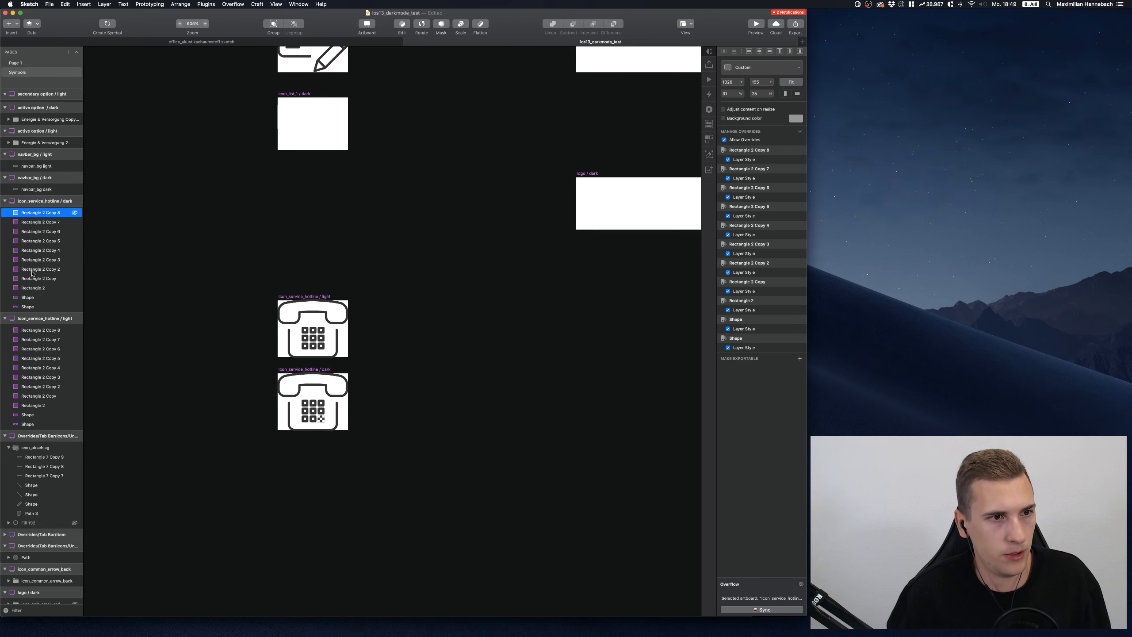
shift+click(31, 307)
click(757, 188)
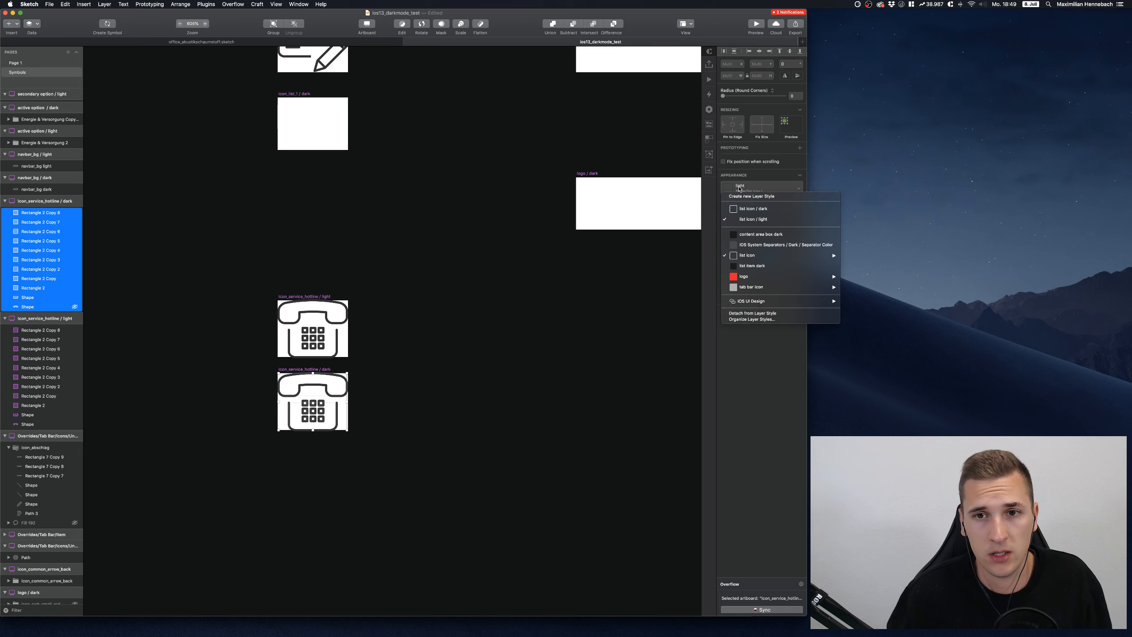
mouse_move(793, 256)
click(852, 258)
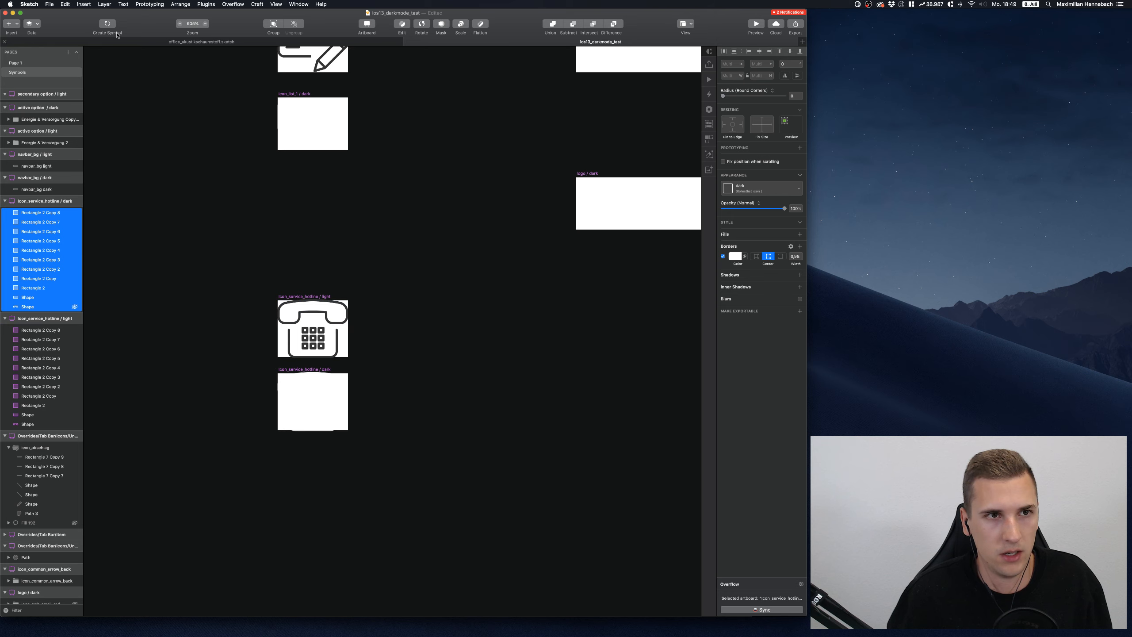
Swap the HOTLINE icon in the copied artboard on Page 1 for the icon_service_hotline / dark symbol
click(20, 63)
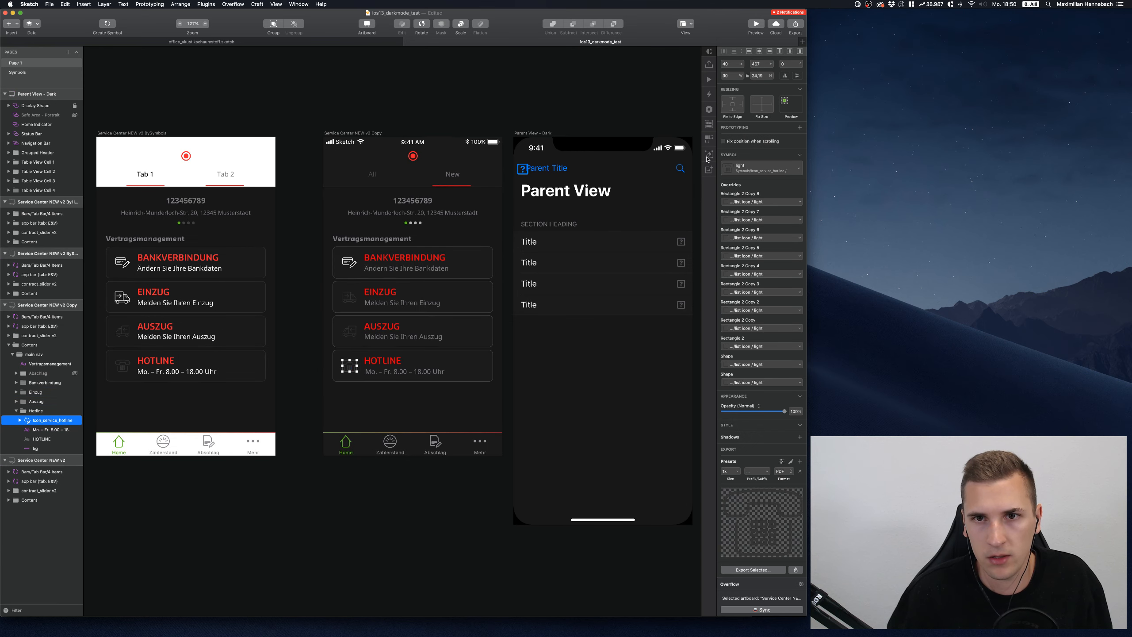
click(738, 165)
mouse_move(773, 318)
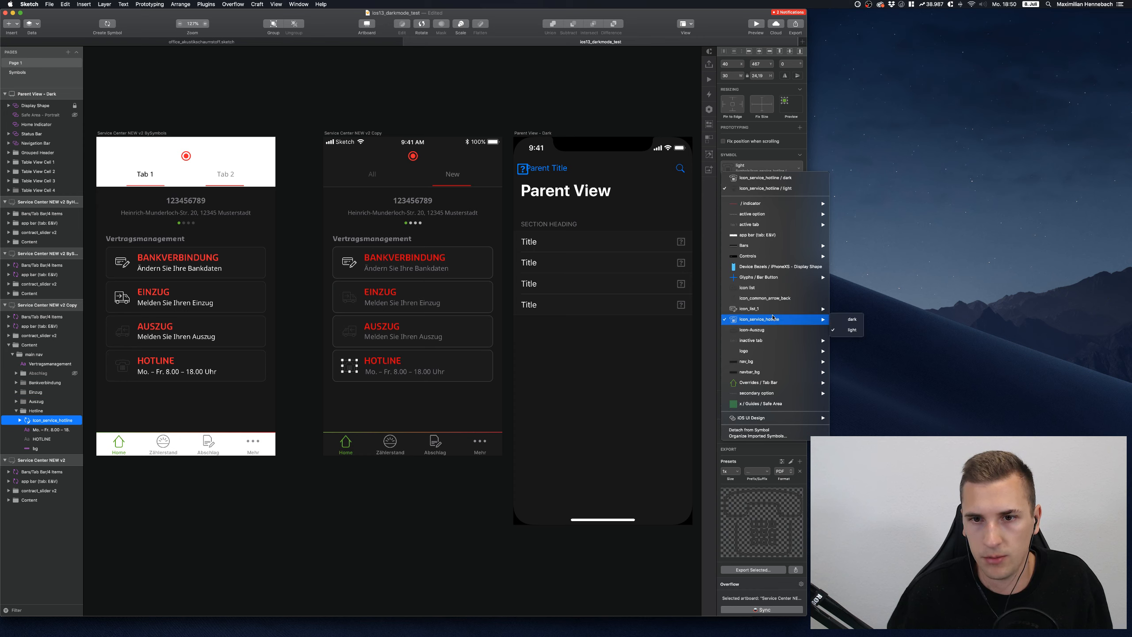
click(850, 319)
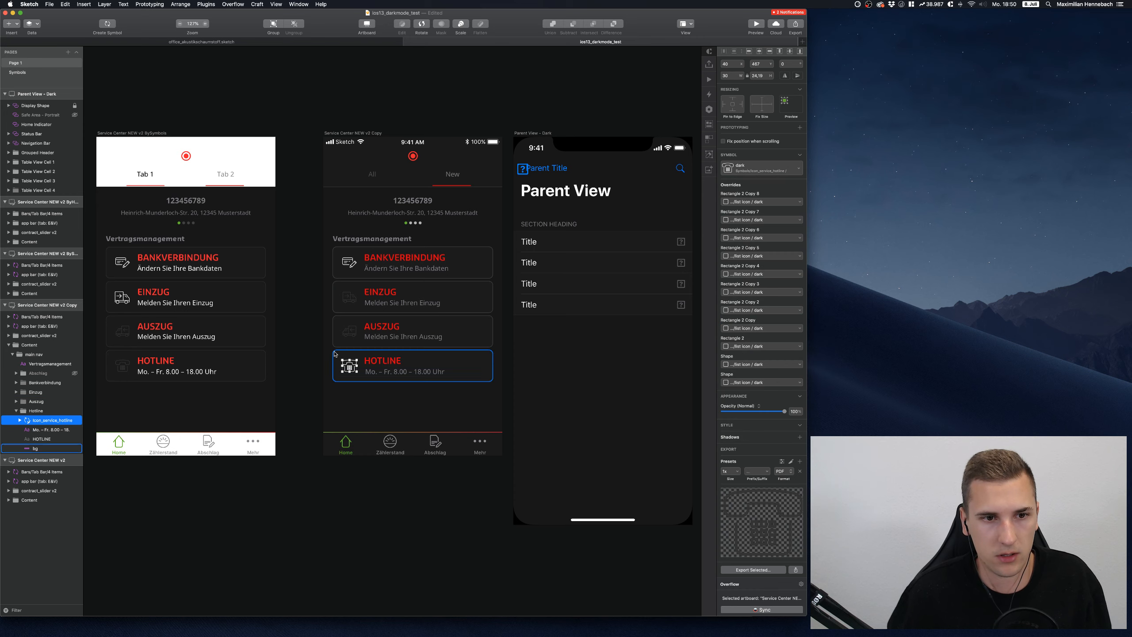
click(268, 321)
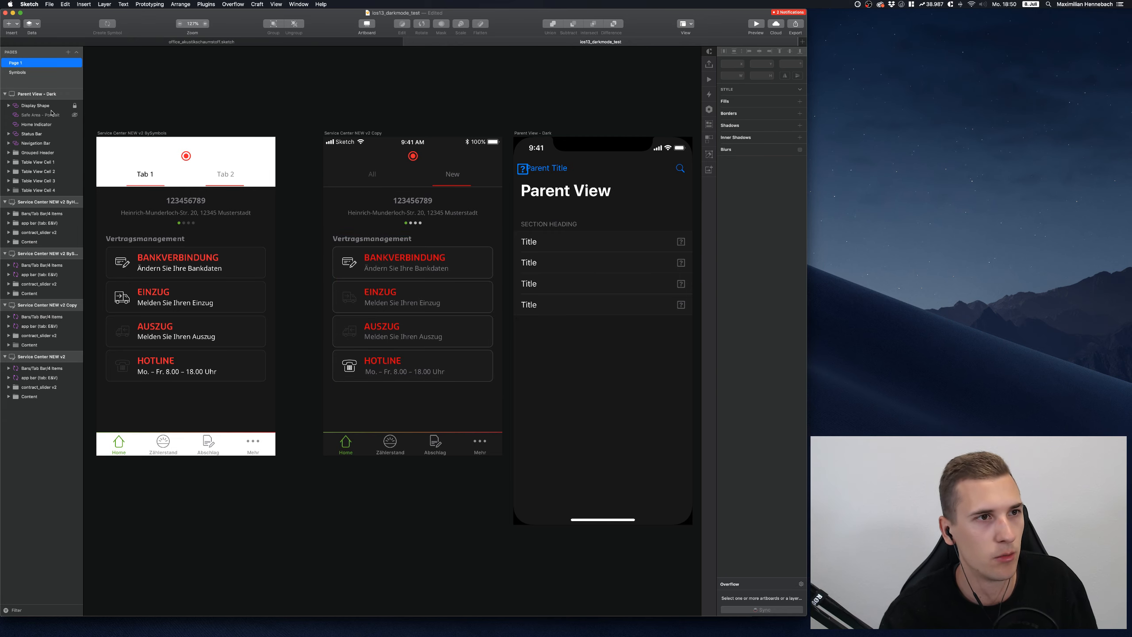
Open the source symbol of the HOTLINE icon from the copied artboard on Page 1
click(14, 73)
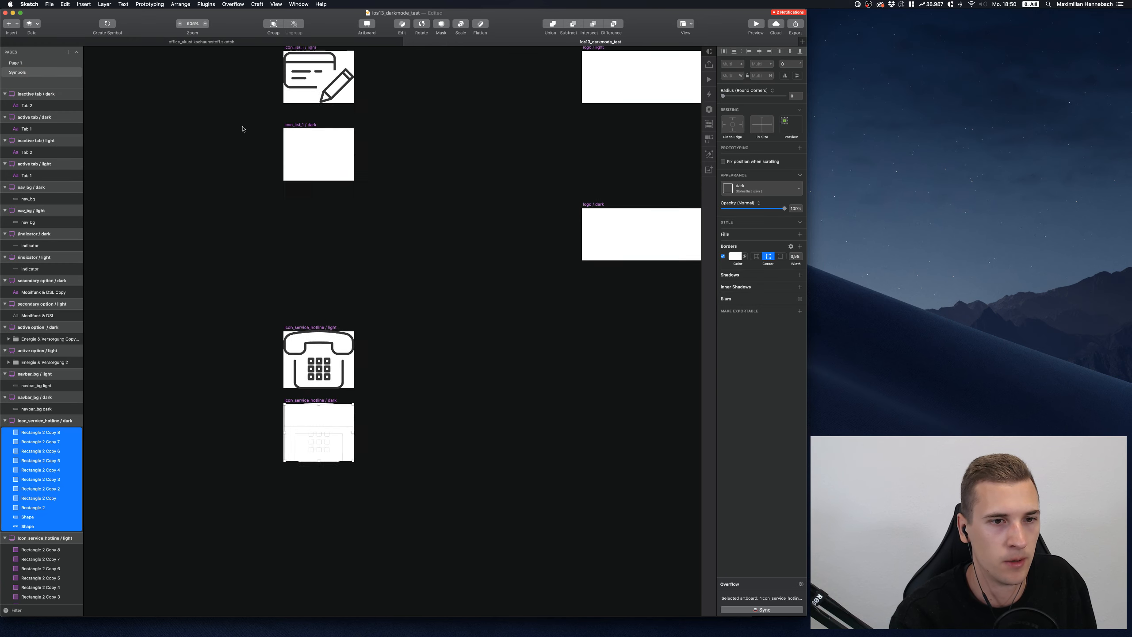
click(12, 62)
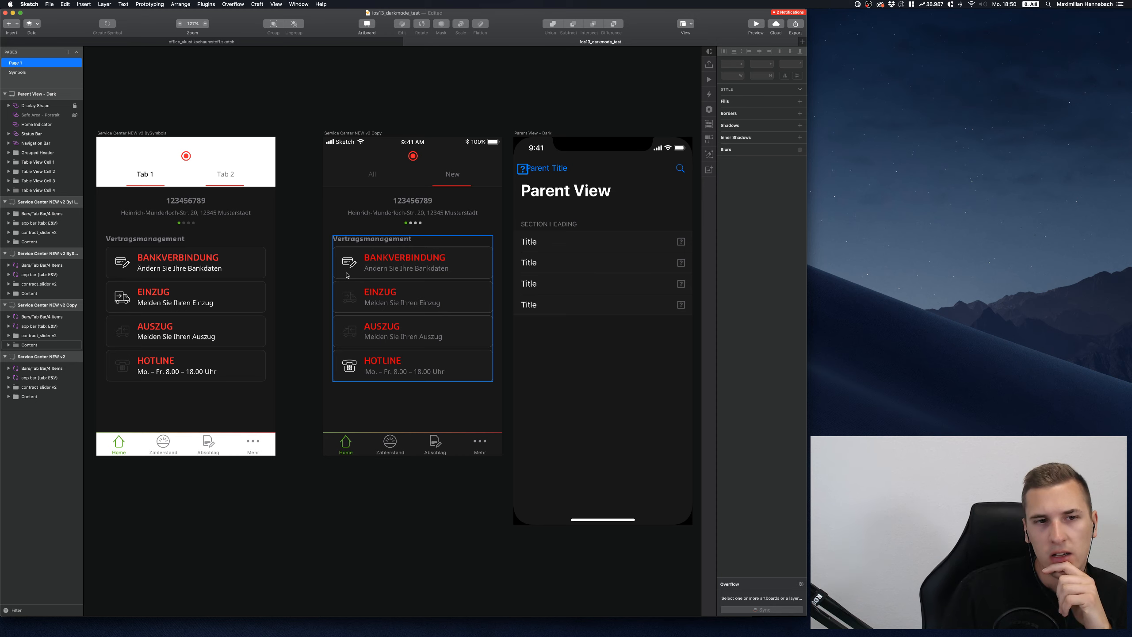
double_click(348, 365)
double_click(348, 365)
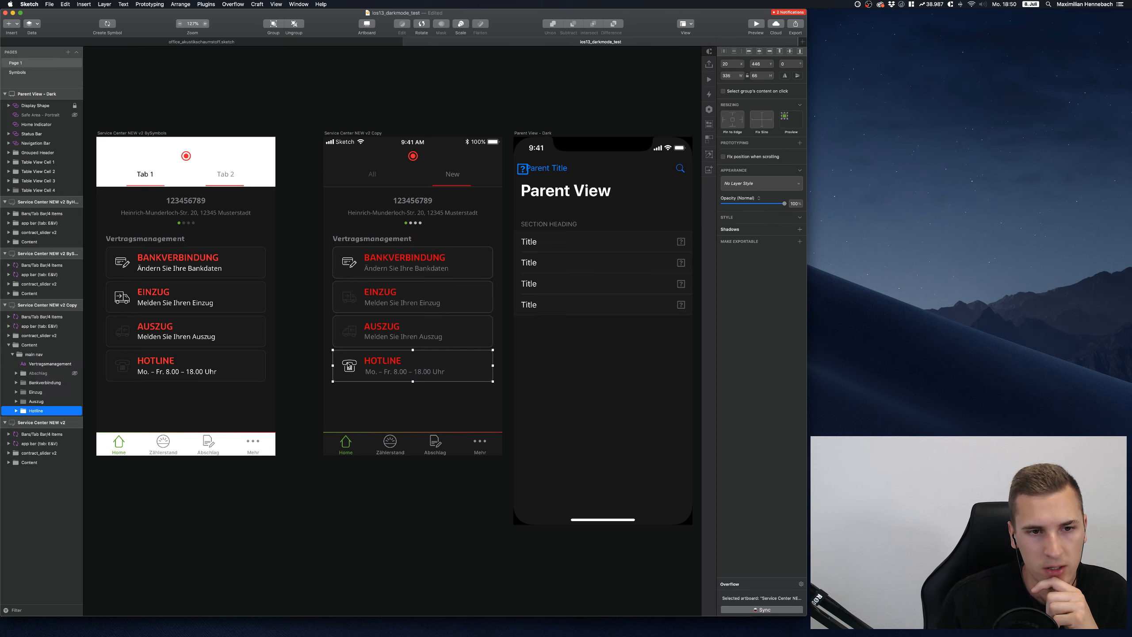
double_click(349, 367)
double_click(349, 367)
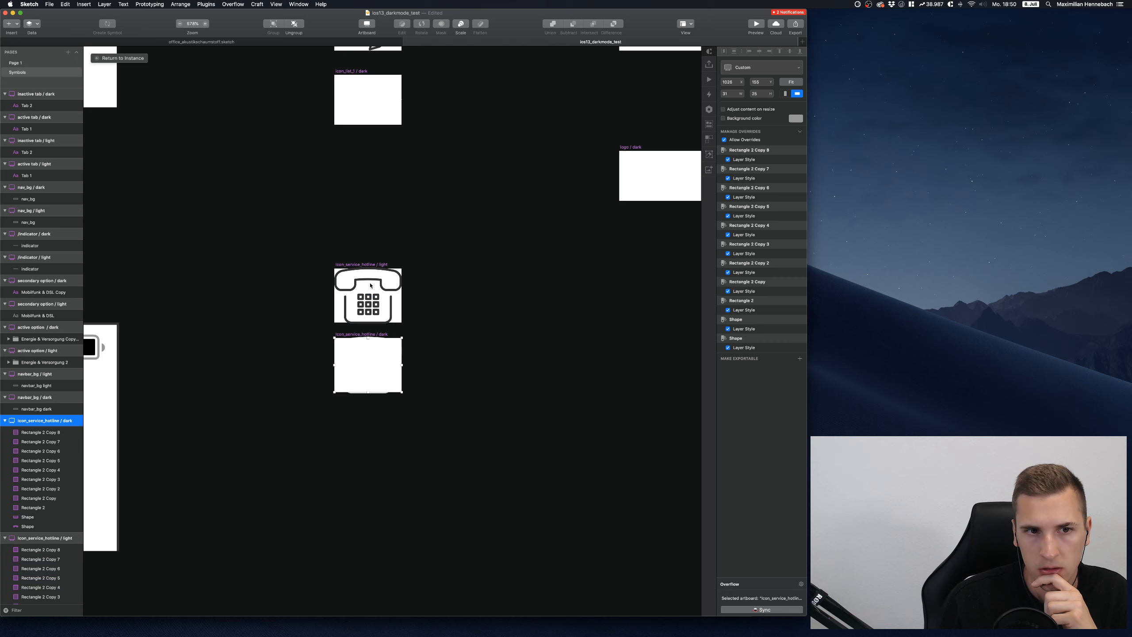
Compare the light and dark variants of the list and hotline icons on the Symbols page, and return to the instance
scroll(360, 290, left, 5)
scroll(360, 290, right, 3)
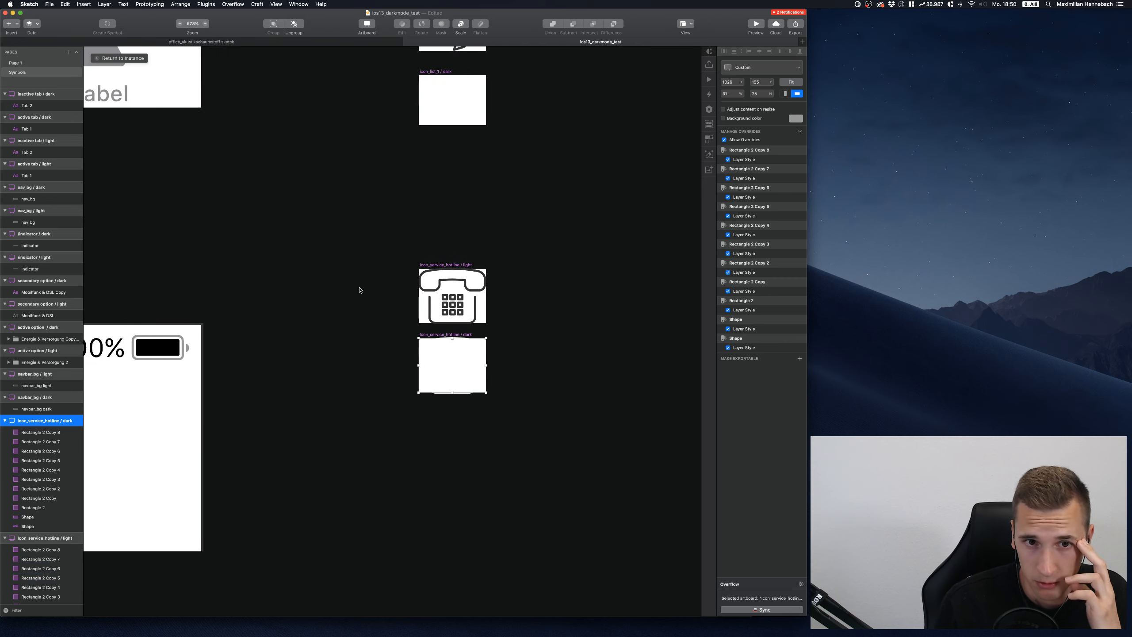
scroll(360, 290, up, 5)
scroll(360, 290, left, 4)
scroll(360, 290, right, 4)
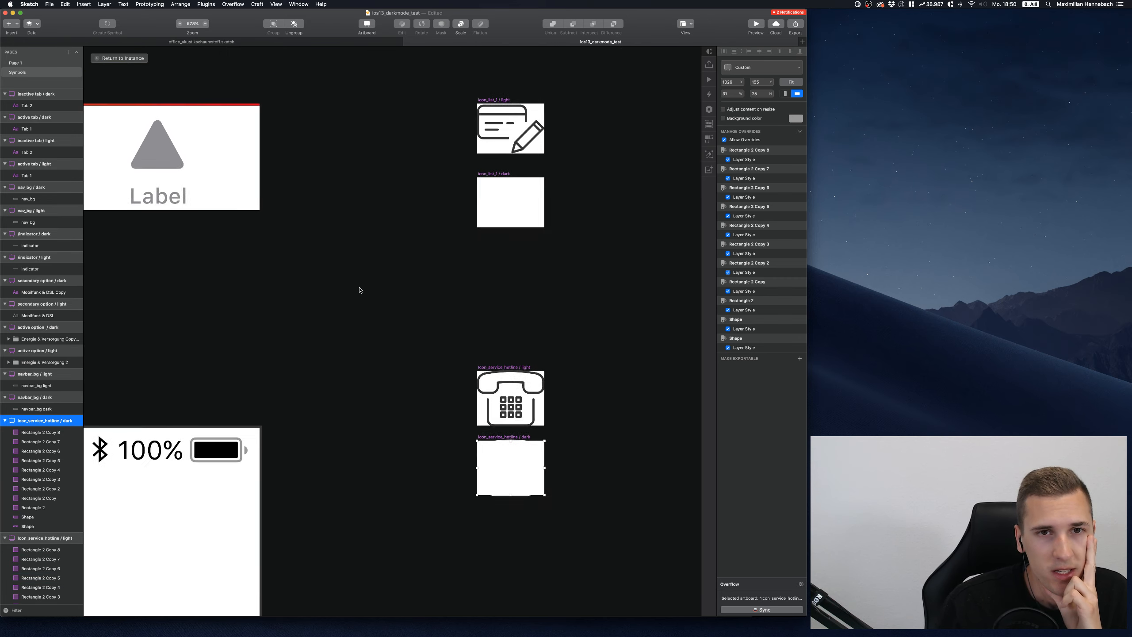
scroll(360, 290, down, 5)
click(356, 321)
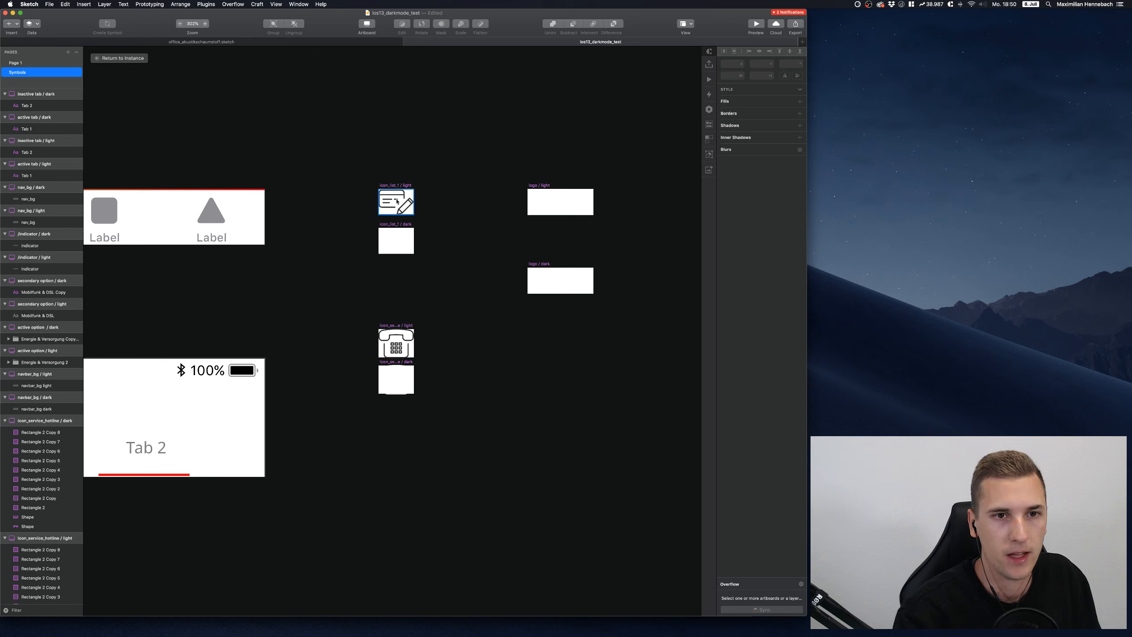
scroll(396, 199, left, 5)
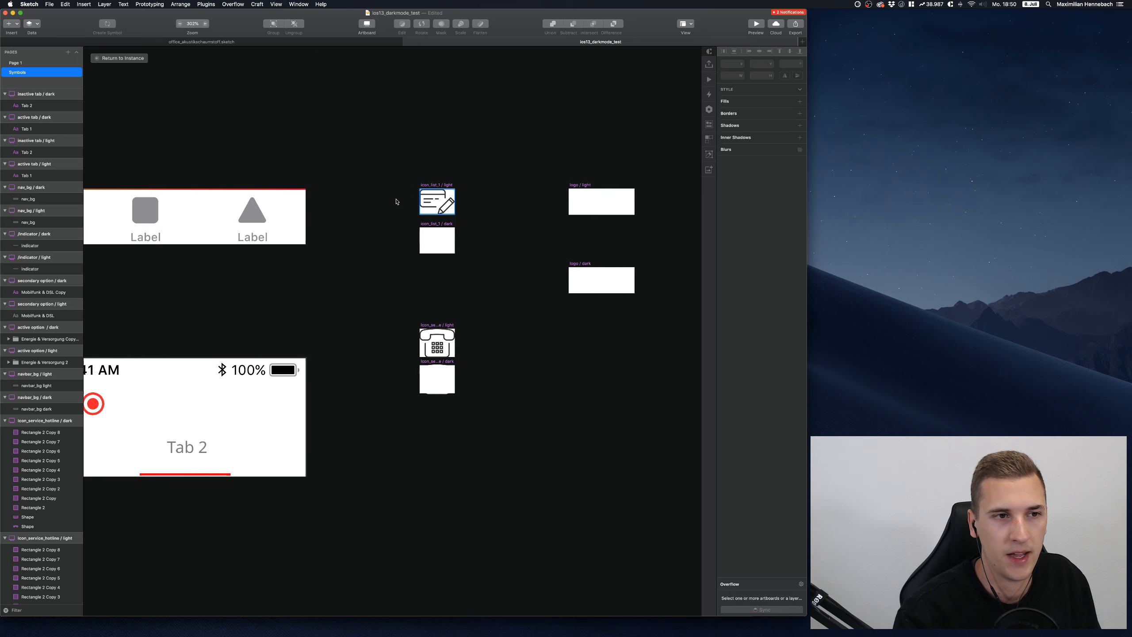
click(133, 59)
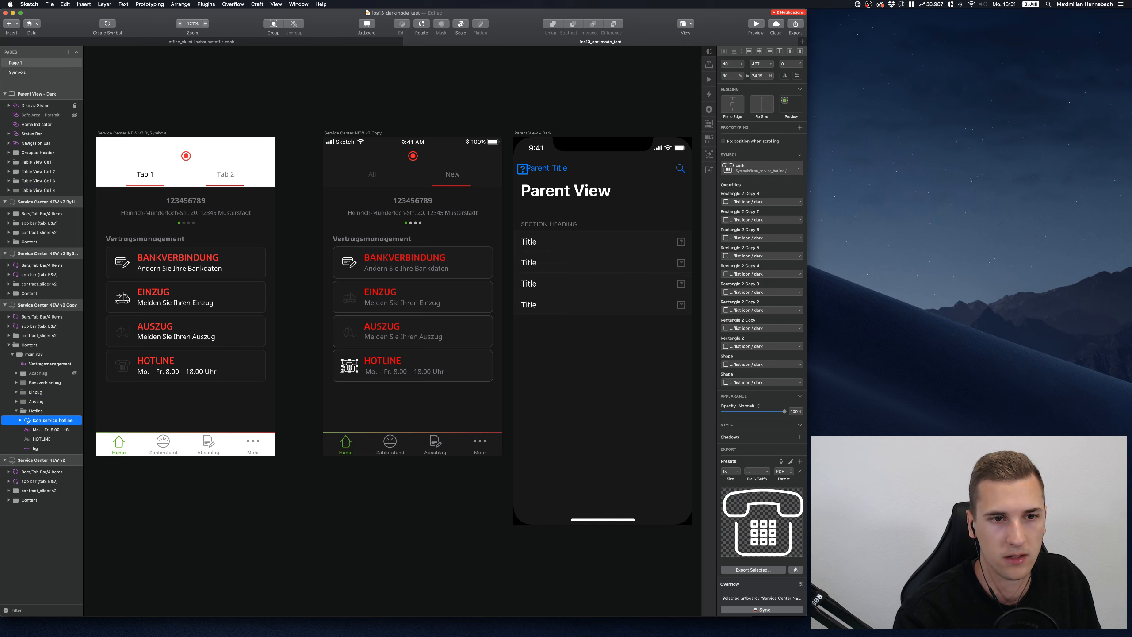
Select the AUSZUG icon in the copied artboard and check which symbols it can be swapped for
click(353, 327)
double_click(353, 329)
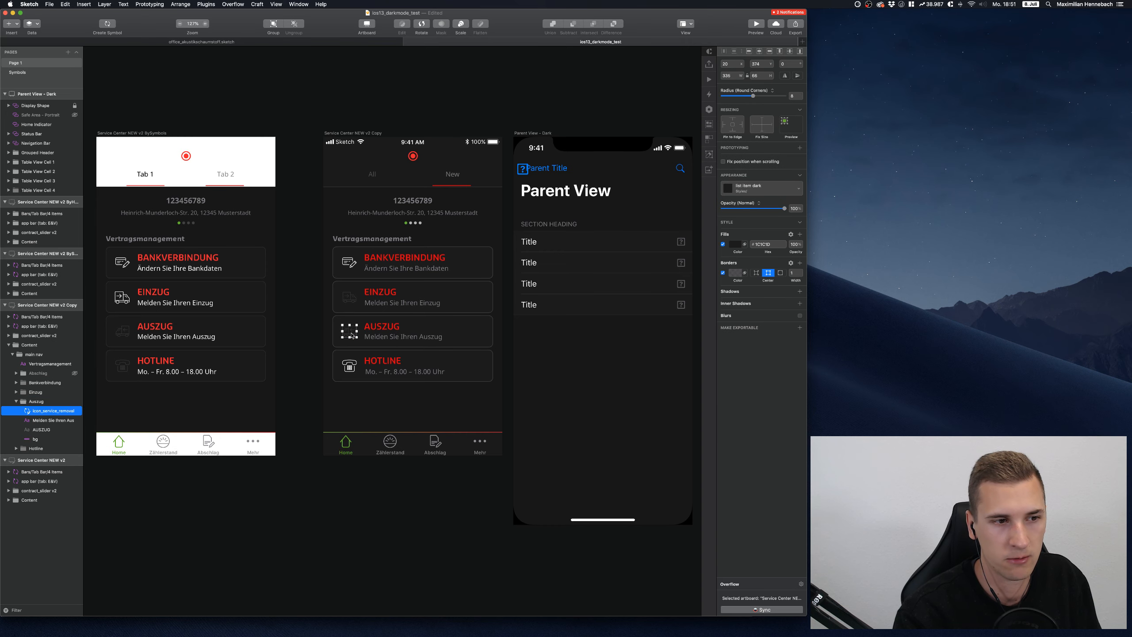
click(753, 167)
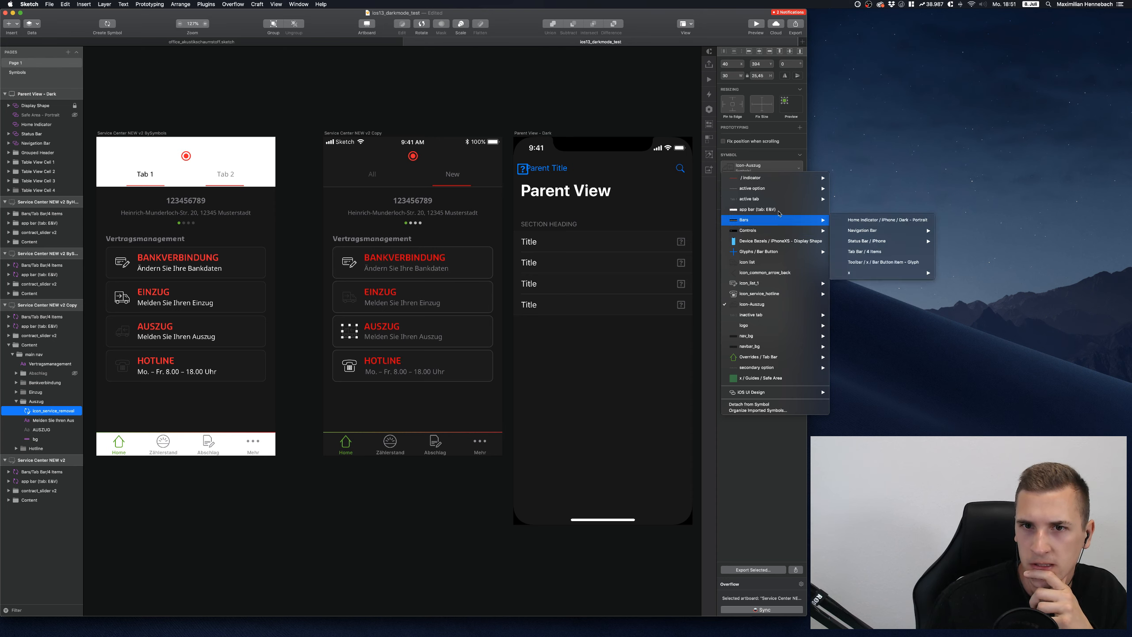
mouse_move(780, 182)
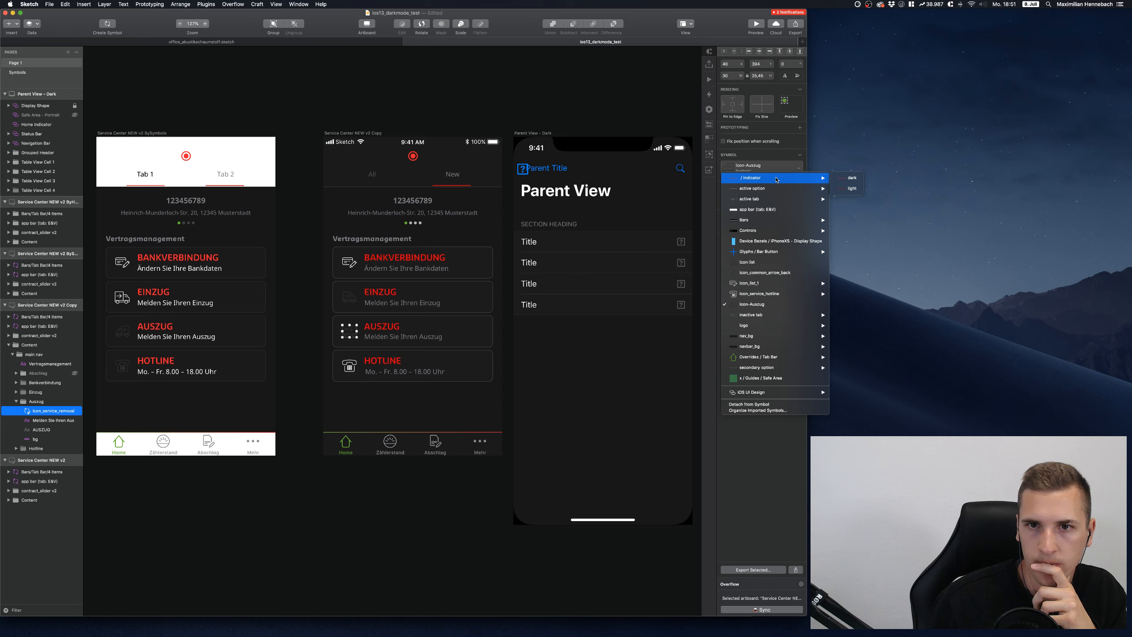
click(424, 103)
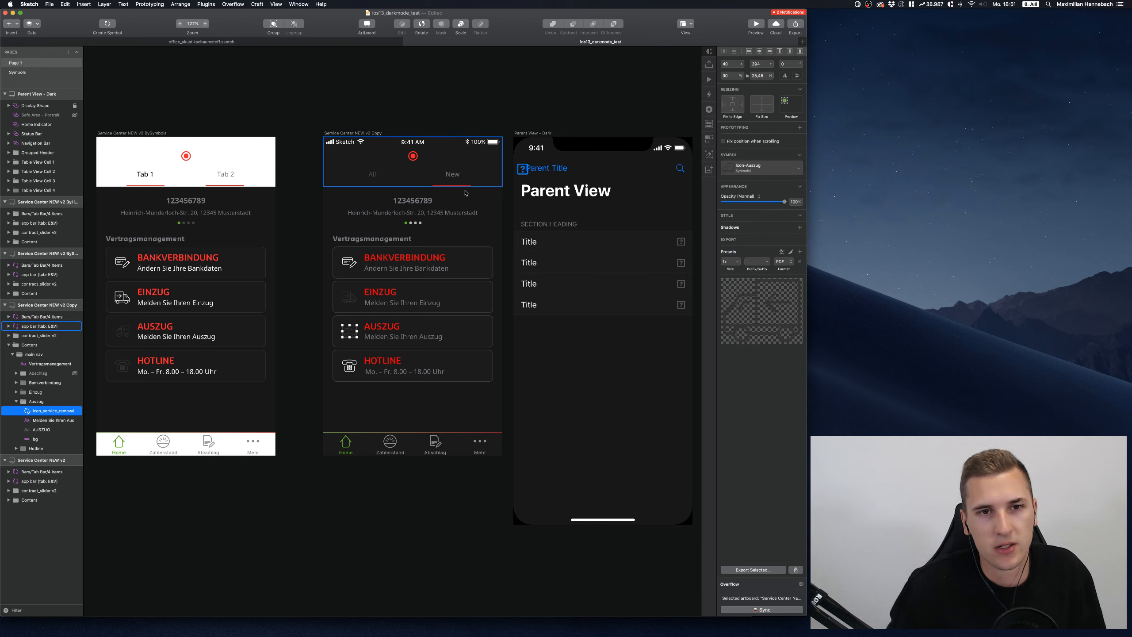
Open the source symbol of the app bar from the copied Service Center artboard on Page 1
scroll(402, 179, left, 5)
scroll(402, 180, right, 3)
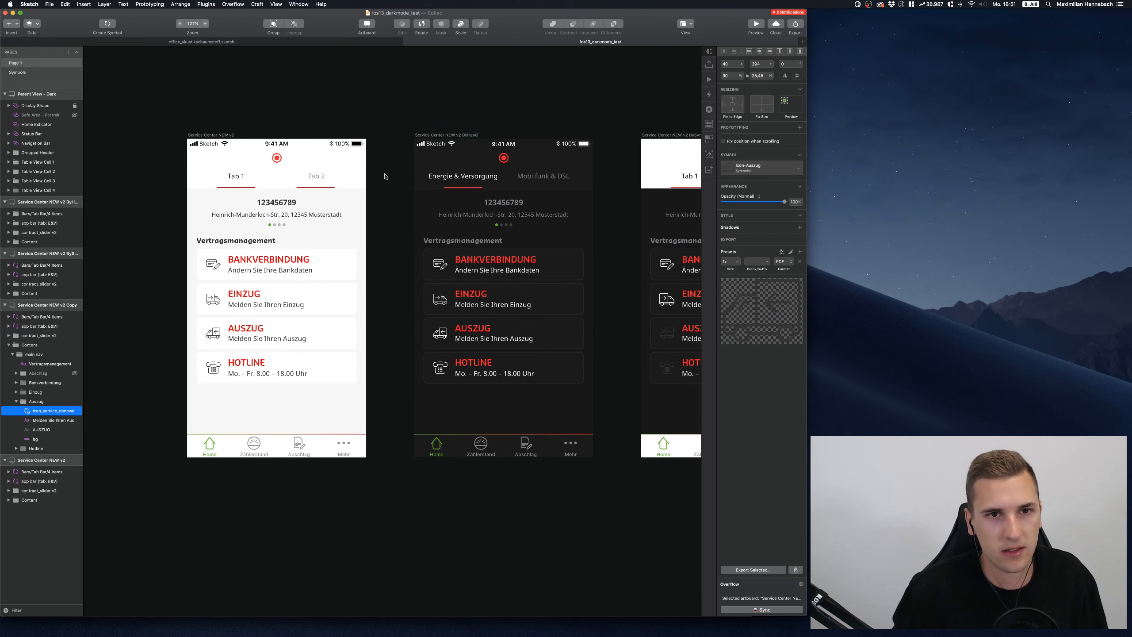
scroll(579, 203, right, 3)
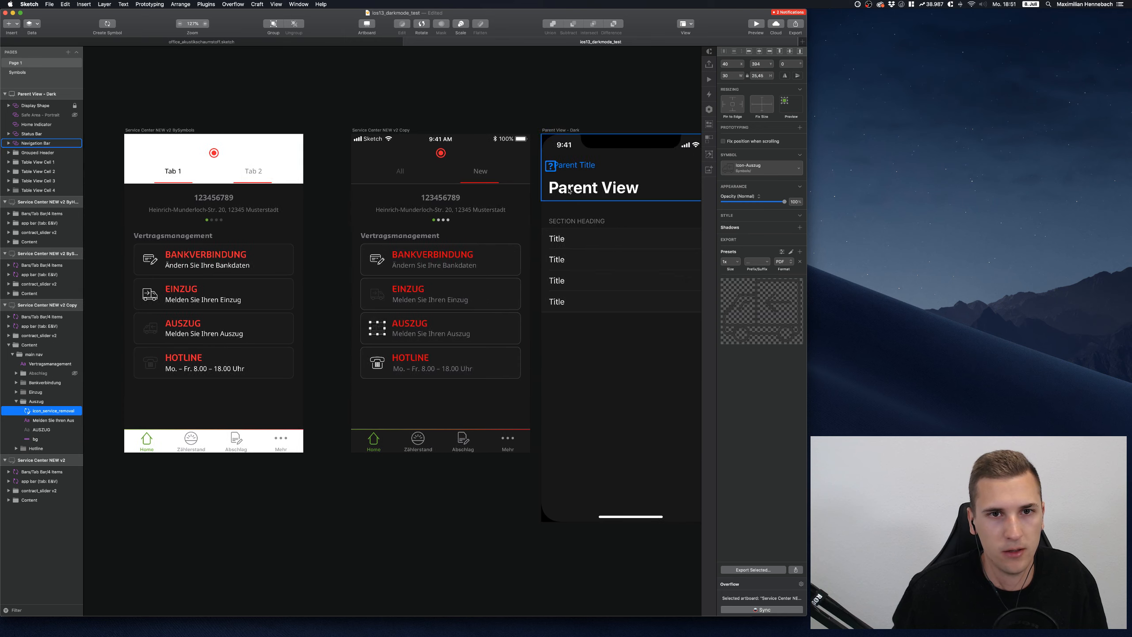
click(474, 180)
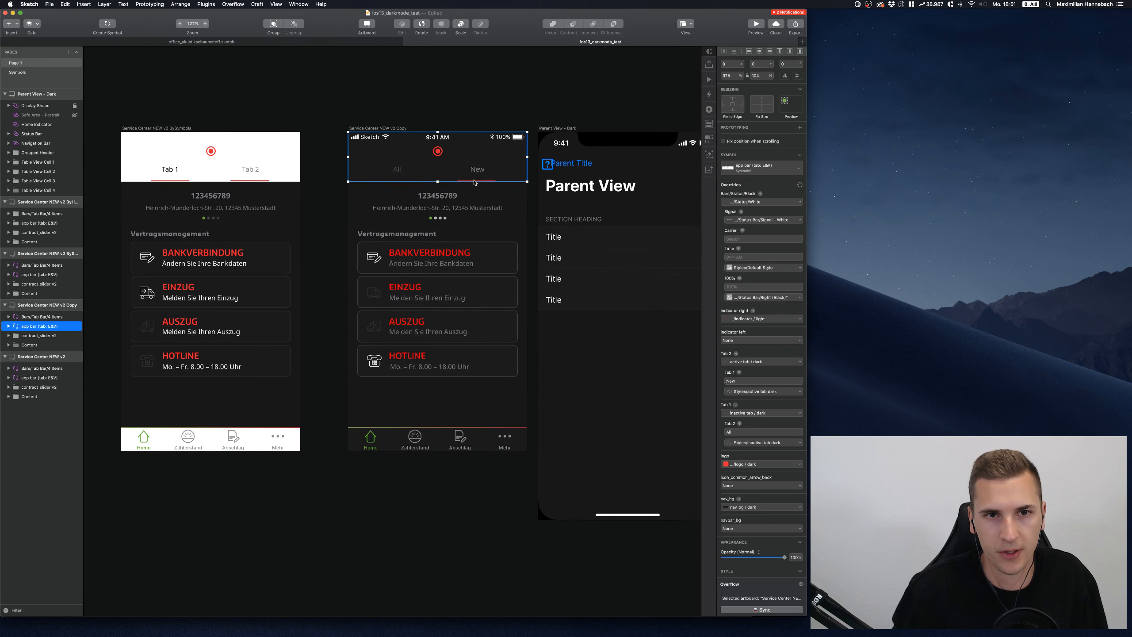
double_click(474, 181)
Find the light and dark indicator symbols and examine the fill of the light variant's indicator layer
scroll(475, 182, right, 10)
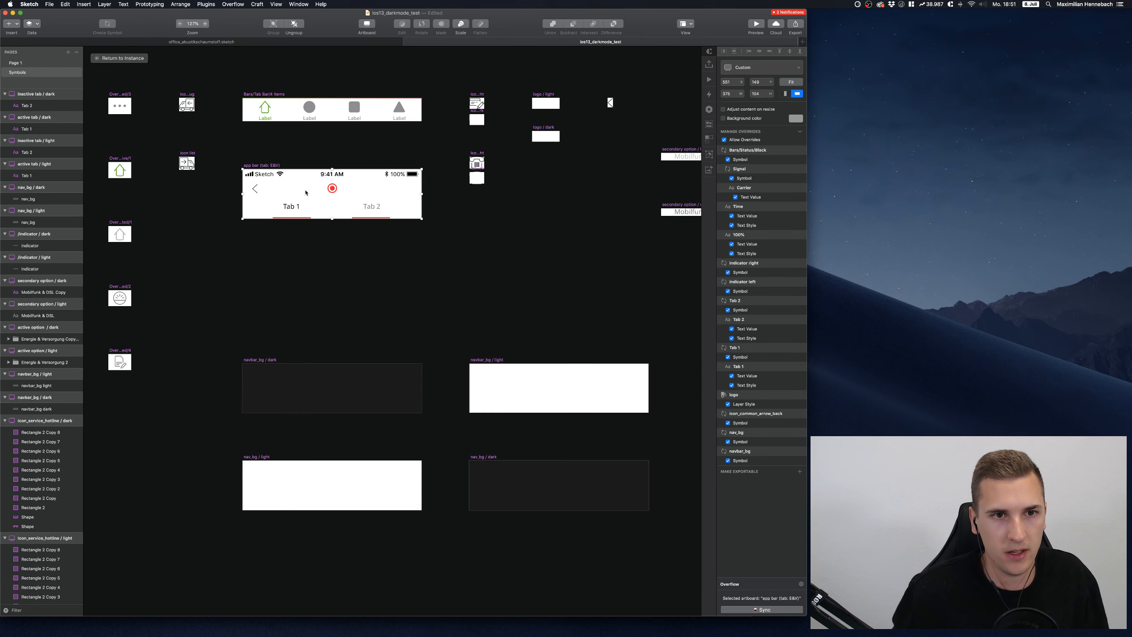
scroll(271, 197, right, 1)
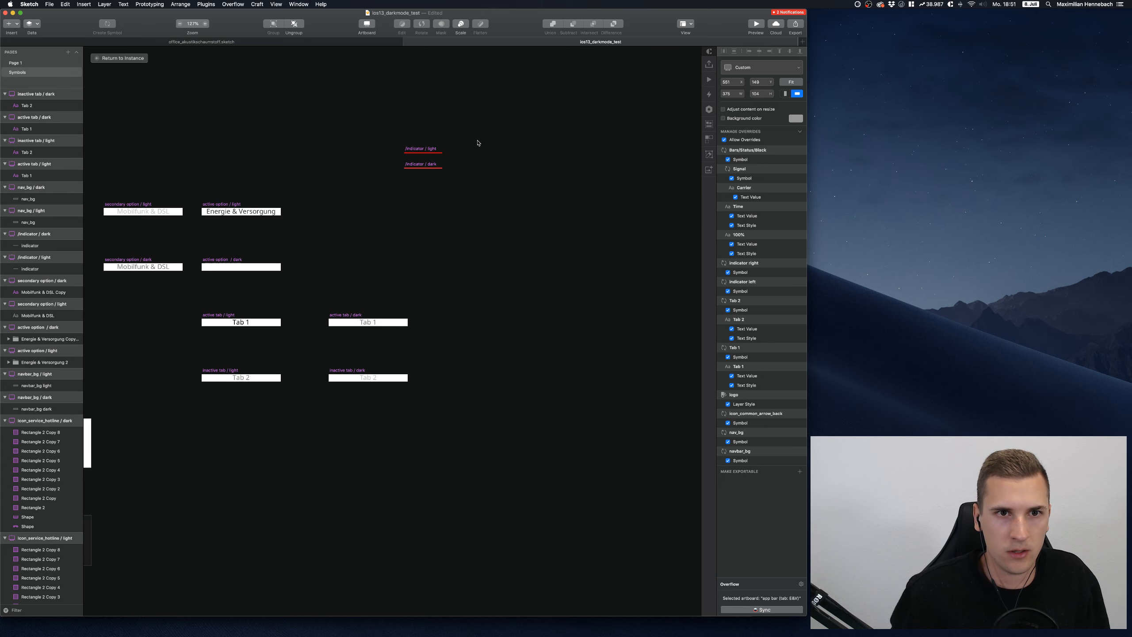
scroll(477, 142, up, 5)
scroll(372, 152, left, 4)
click(349, 194)
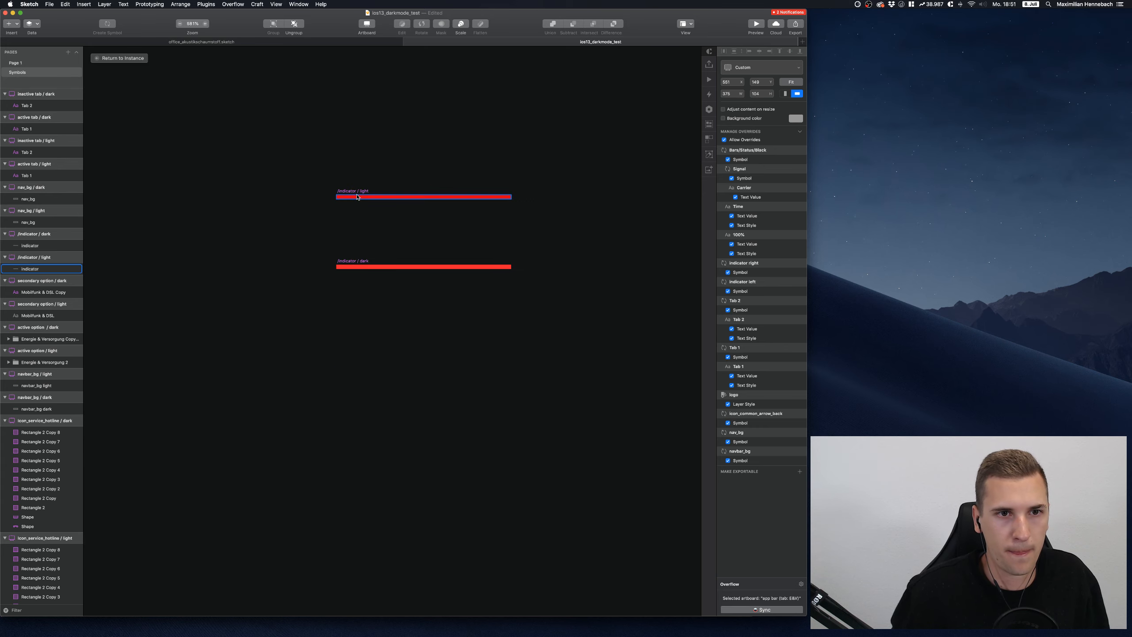
click(359, 197)
scroll(365, 252, down, 5)
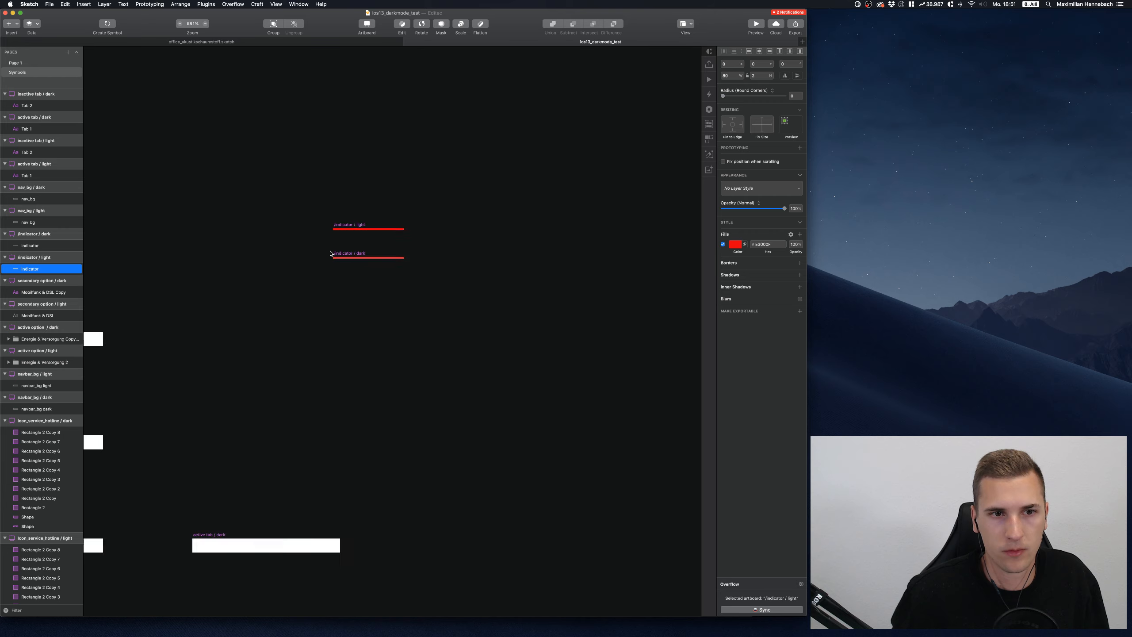
Look through the tab, app bar and icon symbols on the Symbols page, and return to the copied artboard on Page 1
scroll(328, 253, left, 4)
scroll(330, 253, down, 3)
scroll(330, 253, down, 15)
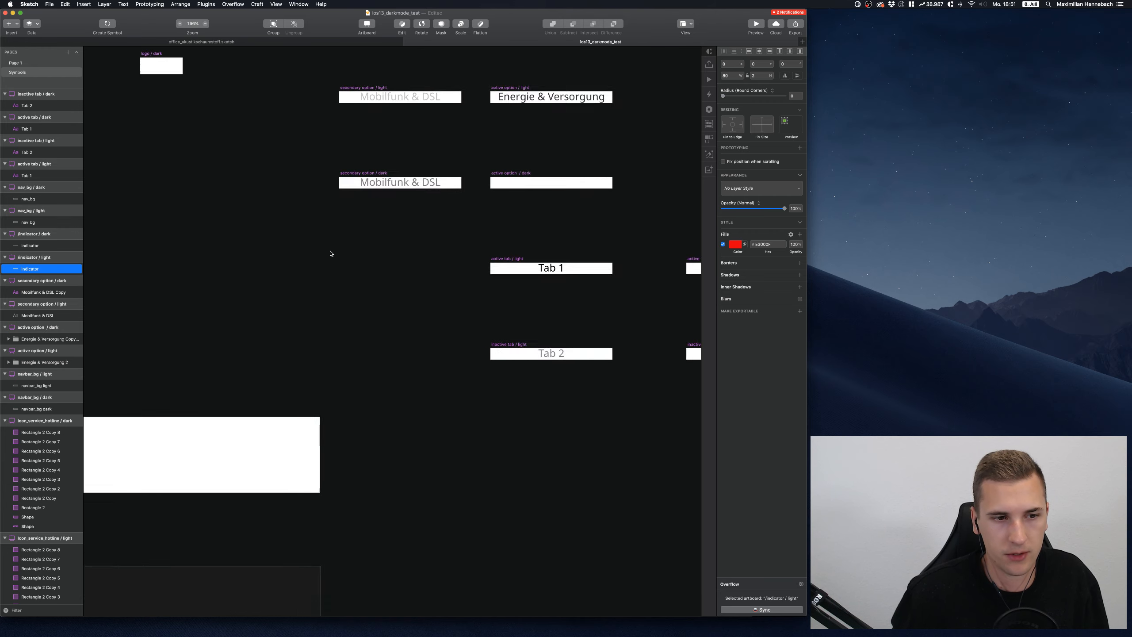
scroll(330, 253, up, 5)
scroll(331, 254, up, 2)
scroll(331, 254, left, 10)
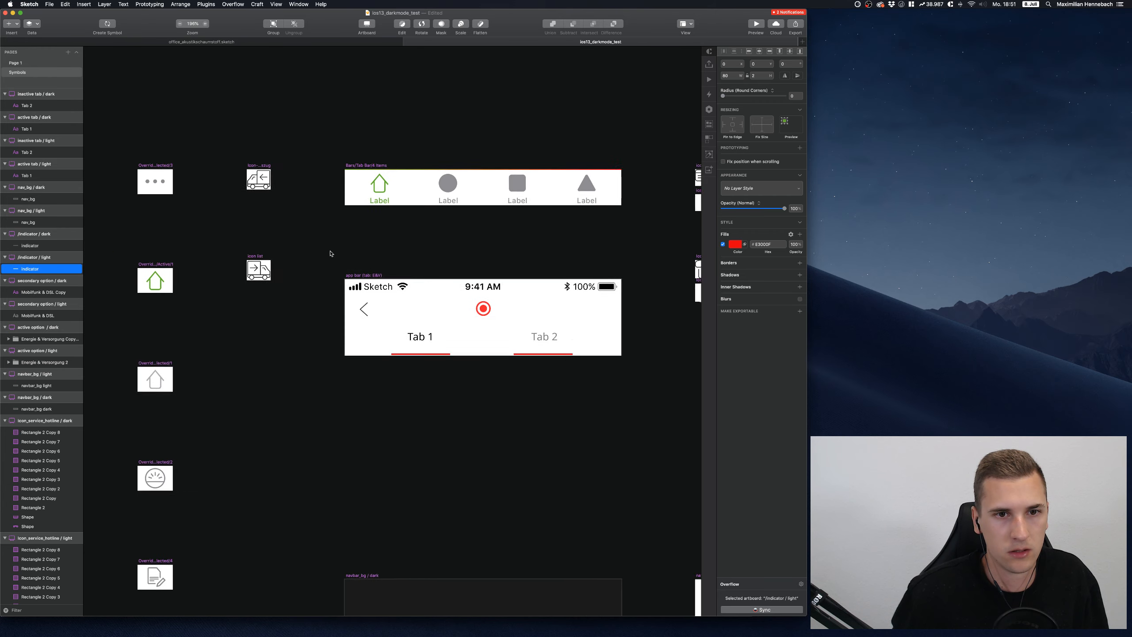
scroll(426, 287, down, 3)
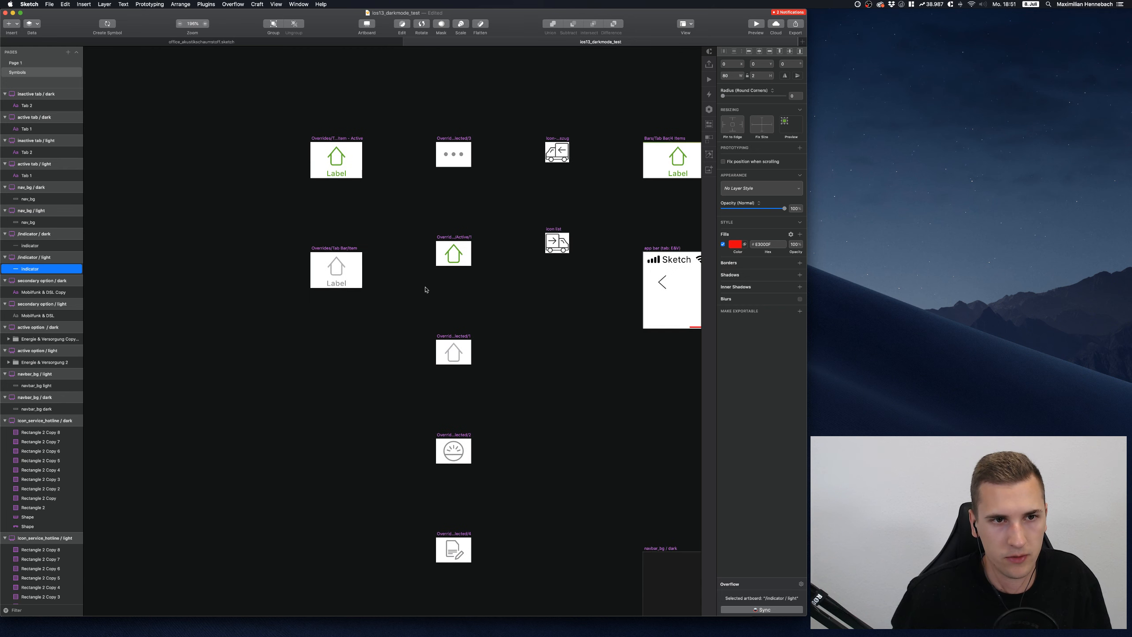
click(27, 62)
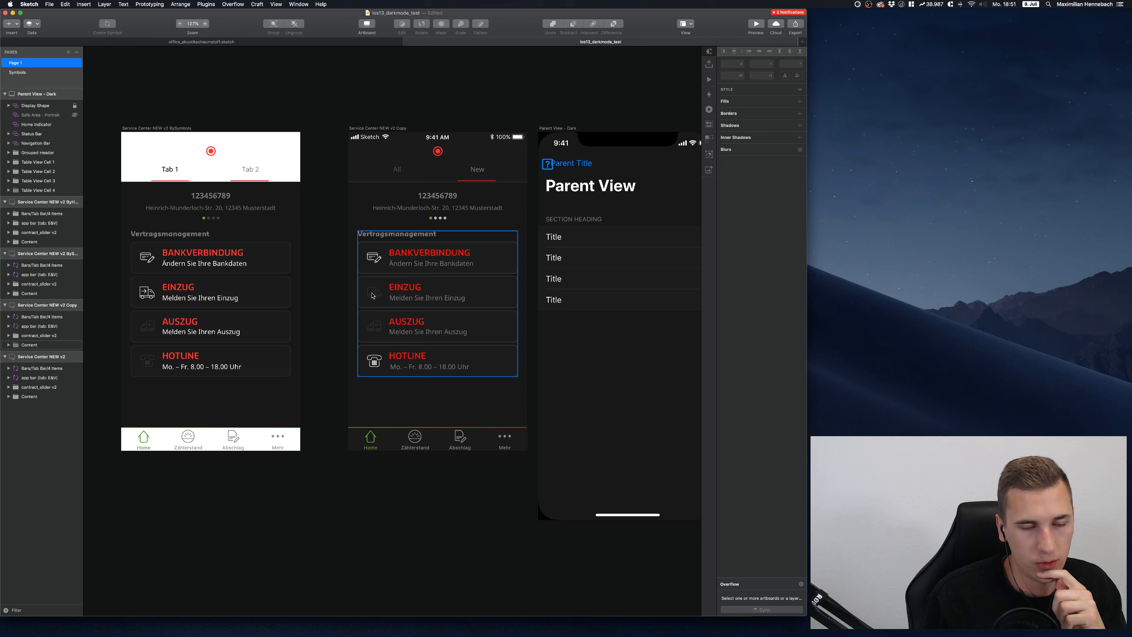
double_click(373, 296)
click(346, 298)
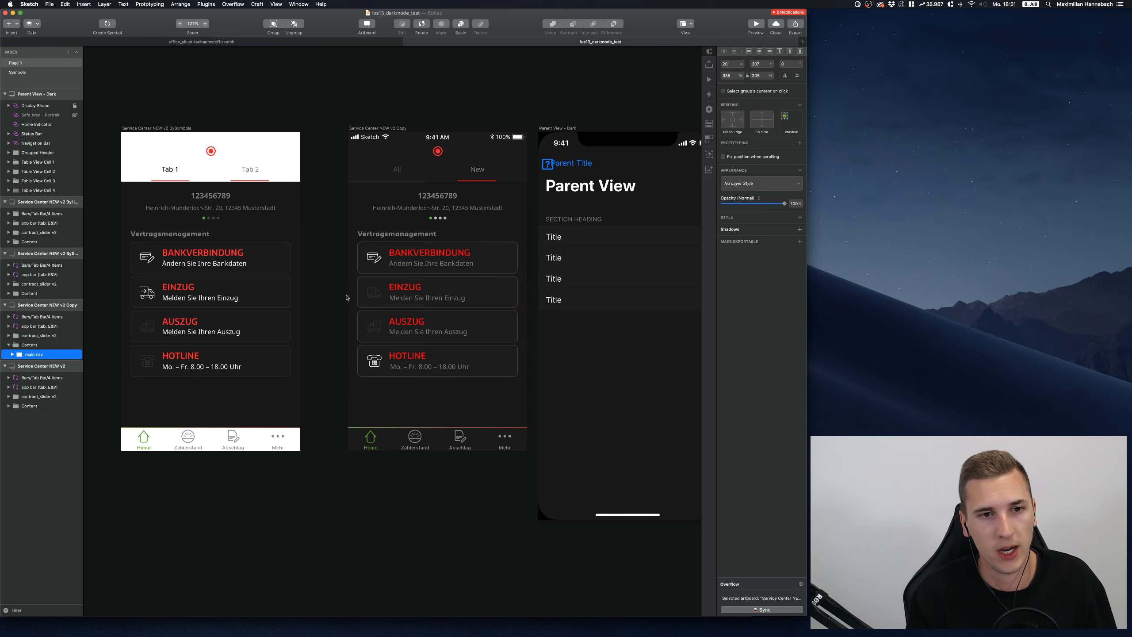
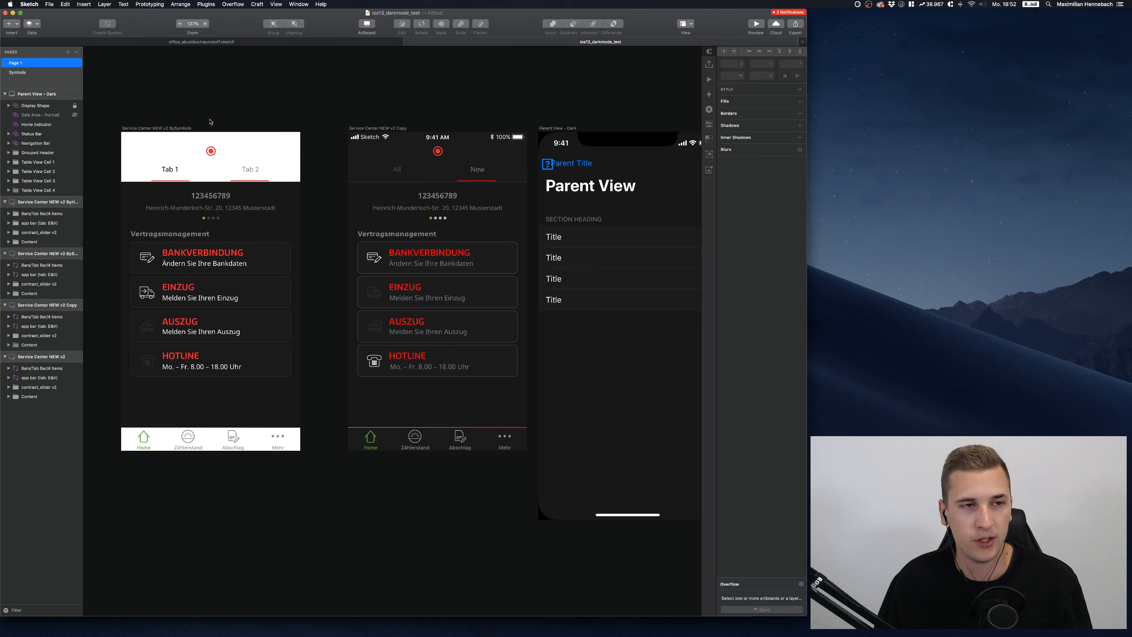
Compare the original light Service Center artboard with its dark versions on Page 1
scroll(221, 120, left, 10)
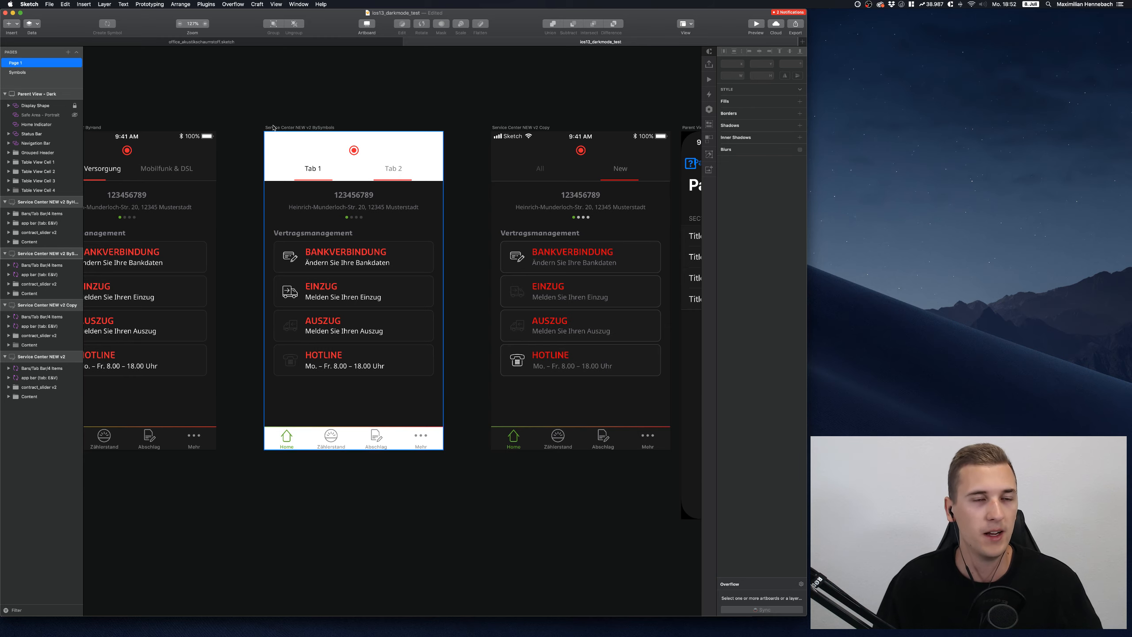
scroll(274, 128, left, 20)
scroll(274, 128, right, 12)
scroll(274, 128, up, 6)
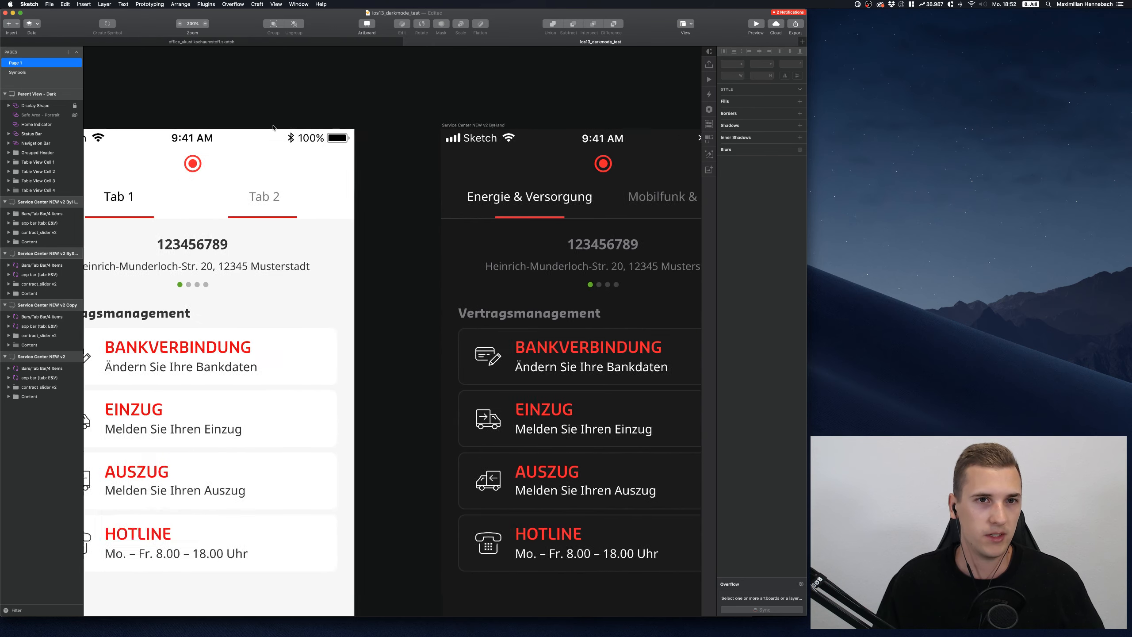
scroll(274, 128, down, 6)
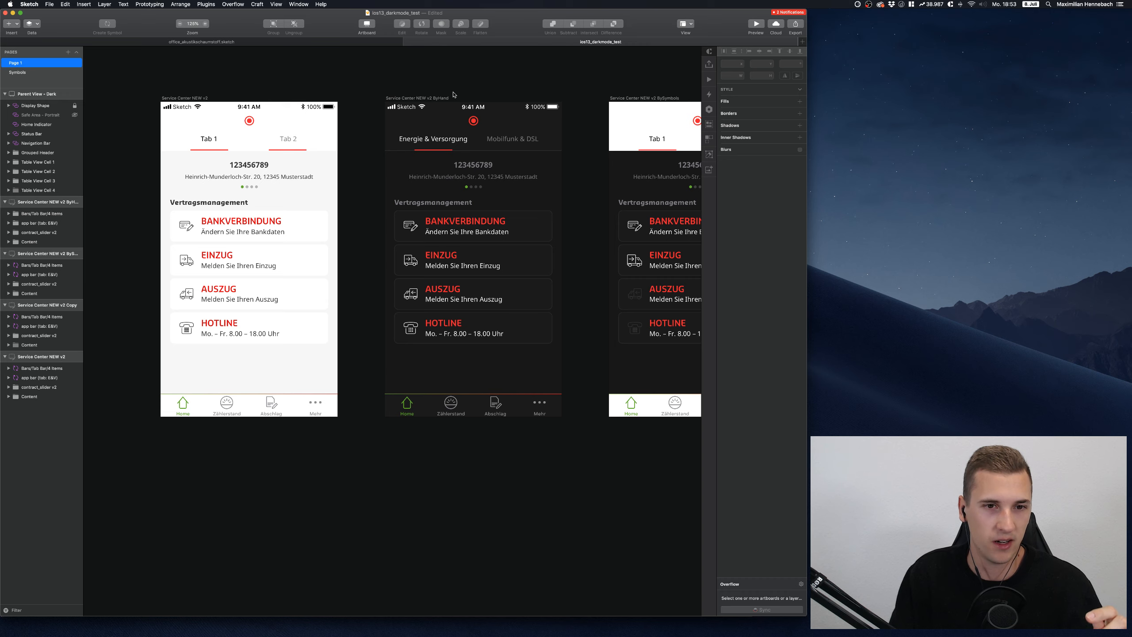
scroll(453, 94, right, 15)
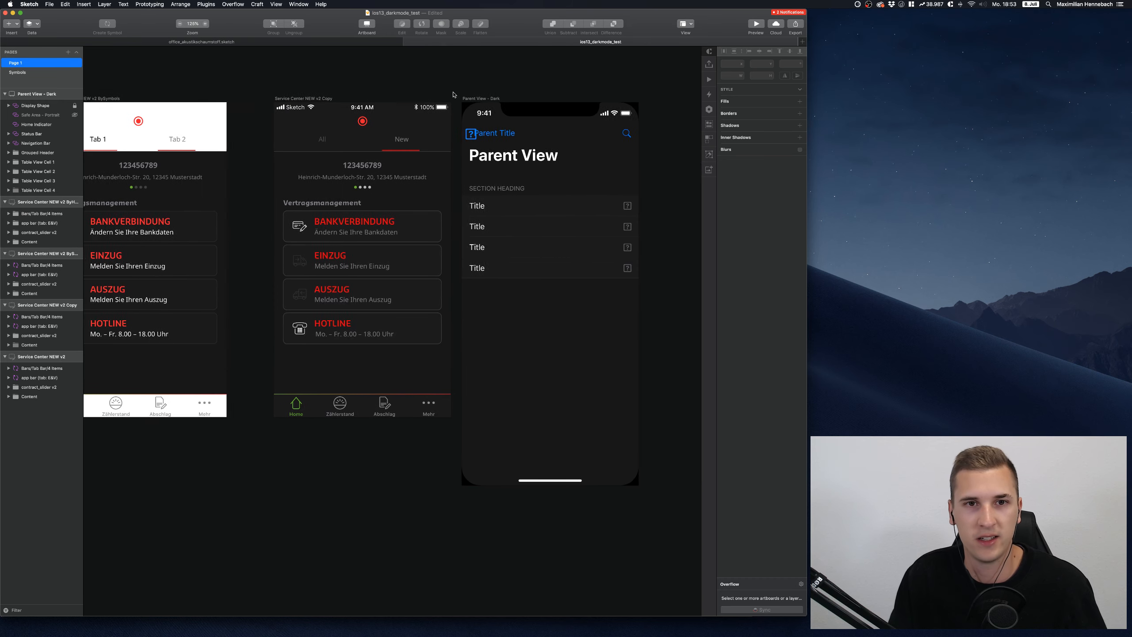
Move the Parent View – Dark artboard farther away from the copied Service Center artboard
scroll(454, 94, left, 3)
drag(515, 97, 568, 100)
click(426, 70)
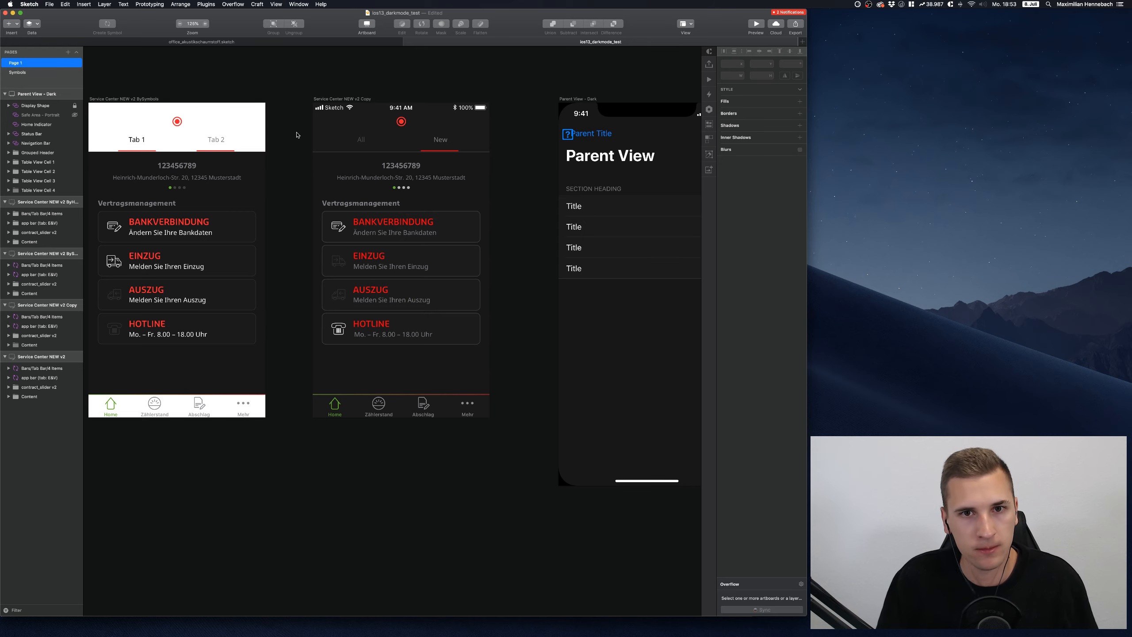
Delete the EINZUG and AUSZUG entries from the content of the copied Service Center artboard
scroll(298, 135, left, 8)
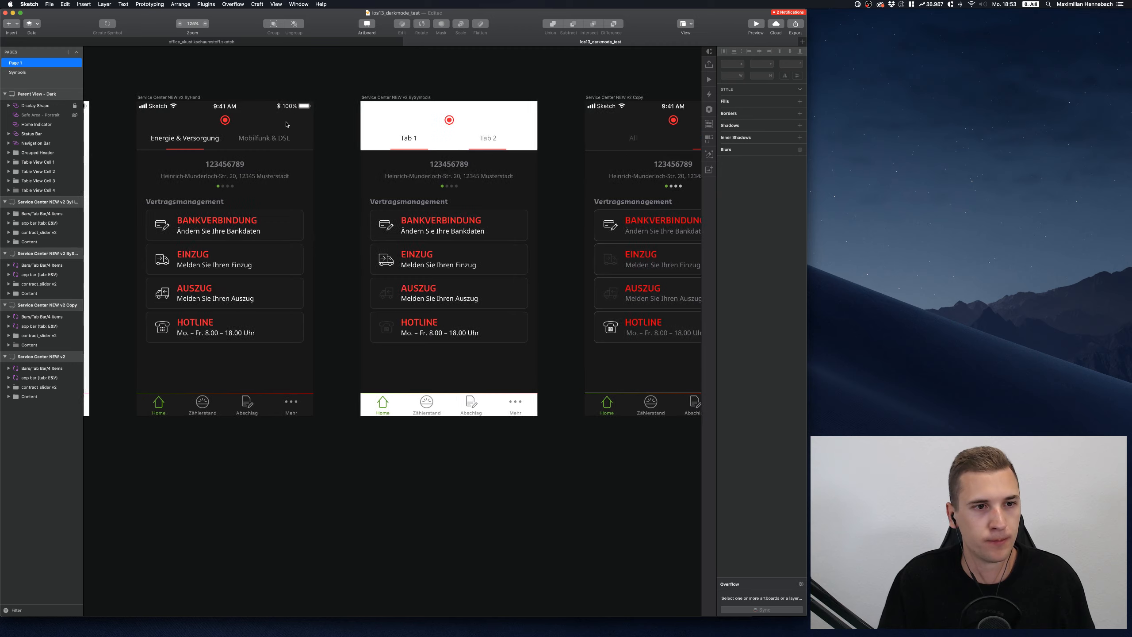
scroll(287, 124, left, 10)
scroll(287, 125, right, 8)
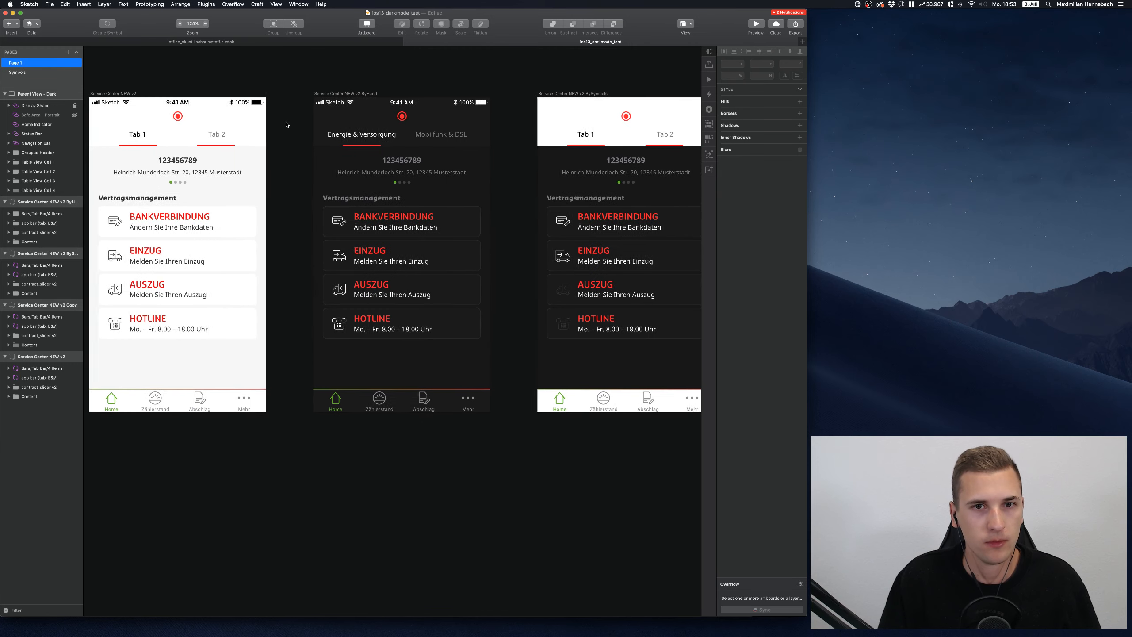
scroll(287, 124, right, 10)
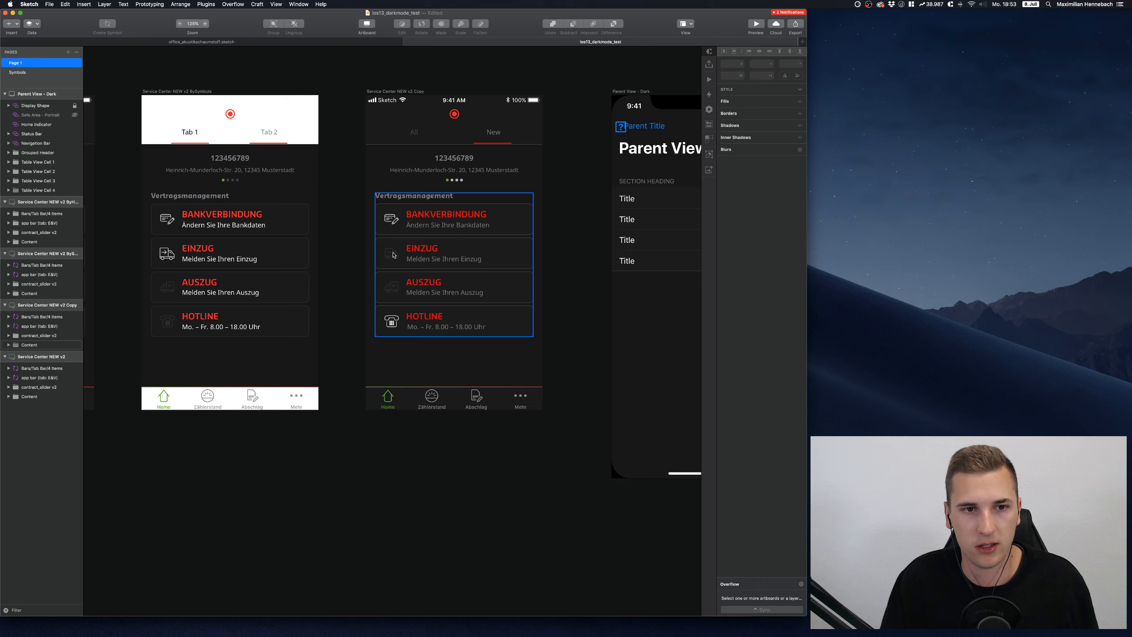
double_click(400, 253)
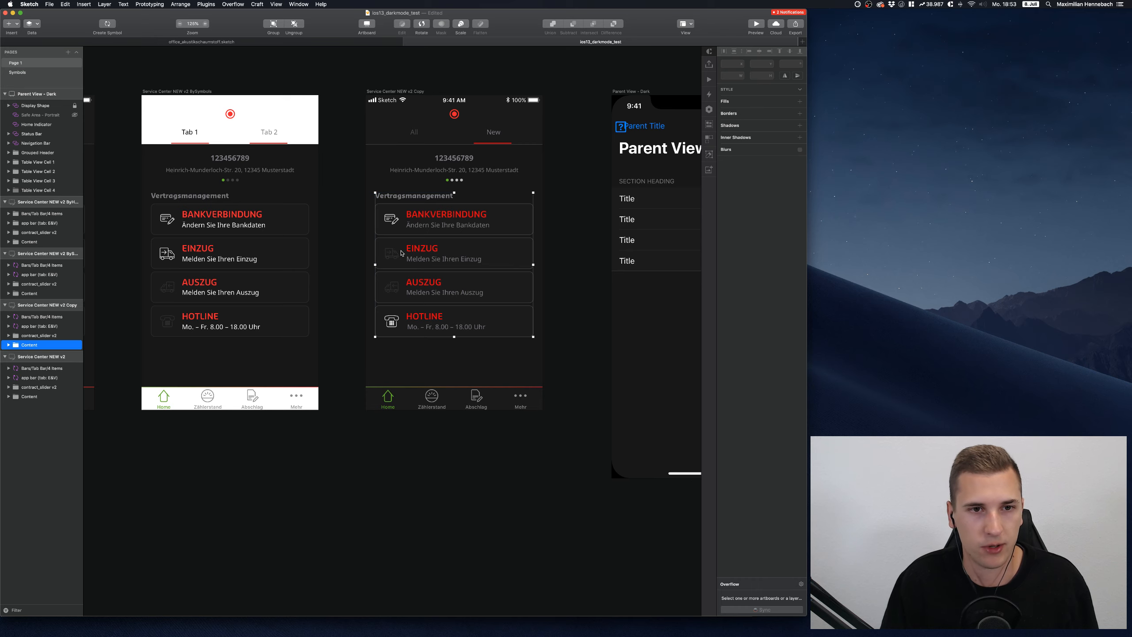
double_click(401, 253)
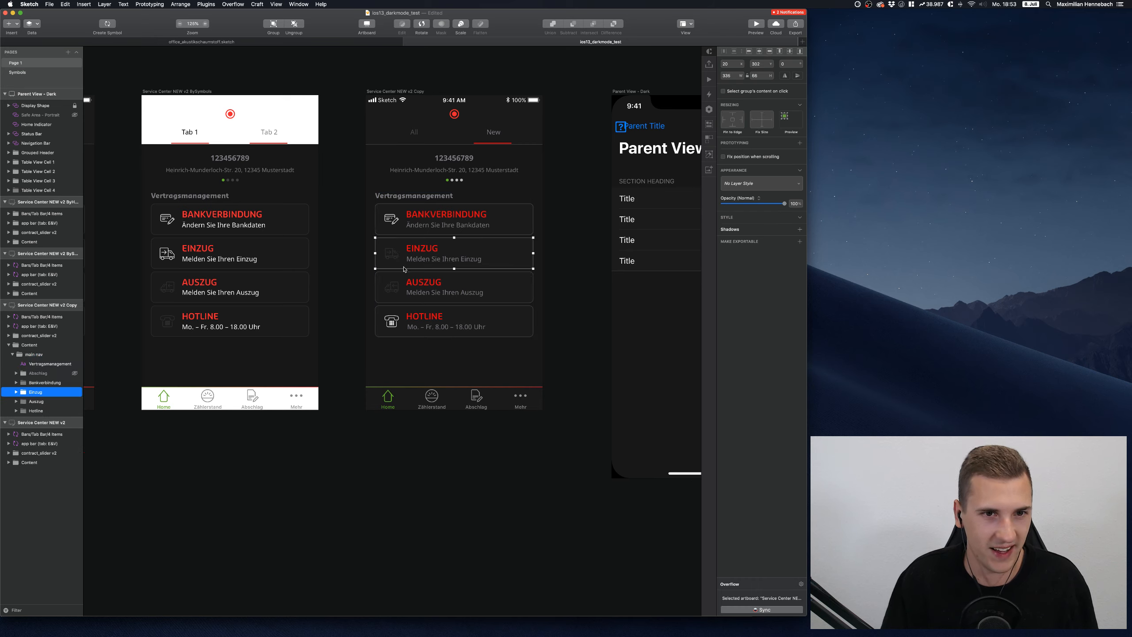
shift+click(404, 287)
key(Delete)
Move the HOTLINE entry in the copied artboard up to directly below the BANKVERBINDUNG entry
click(412, 330)
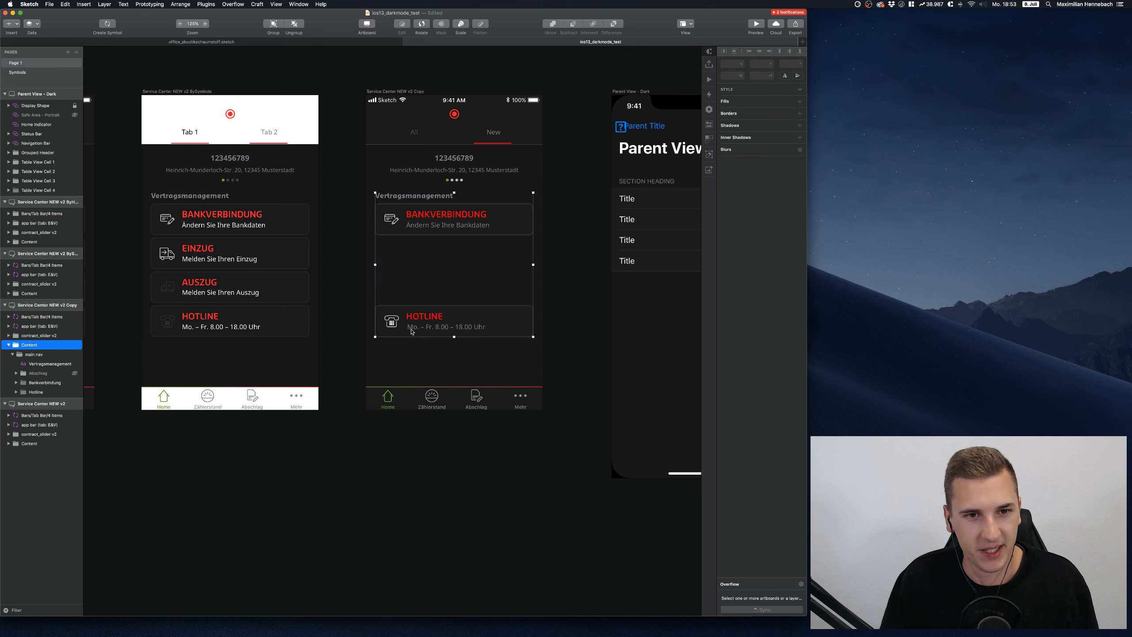
double_click(411, 331)
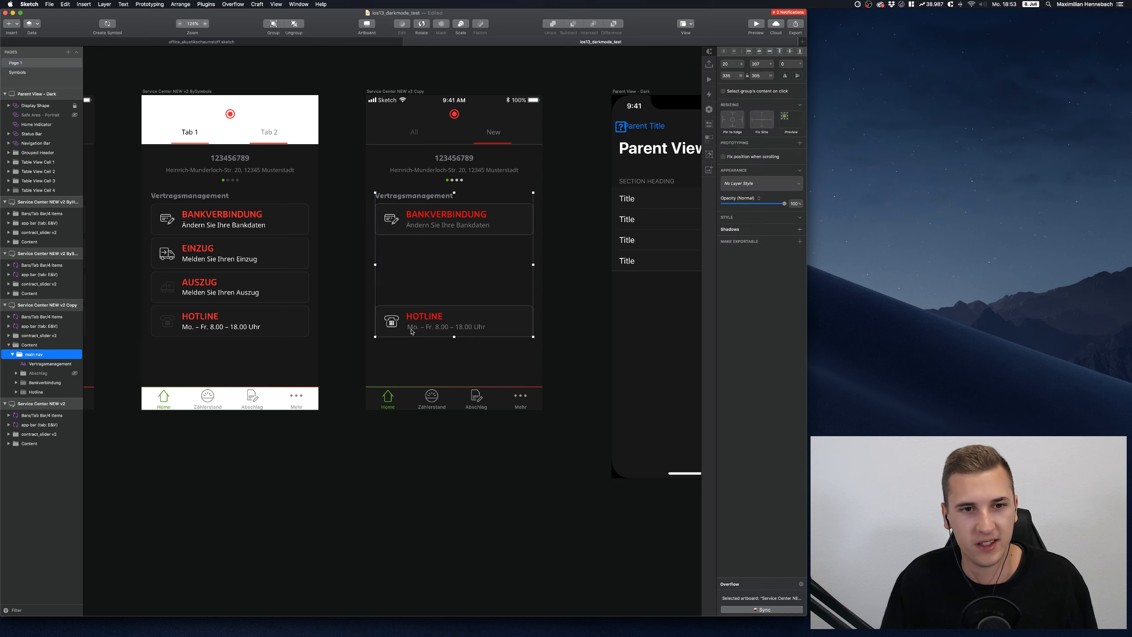
drag(432, 321, 430, 255)
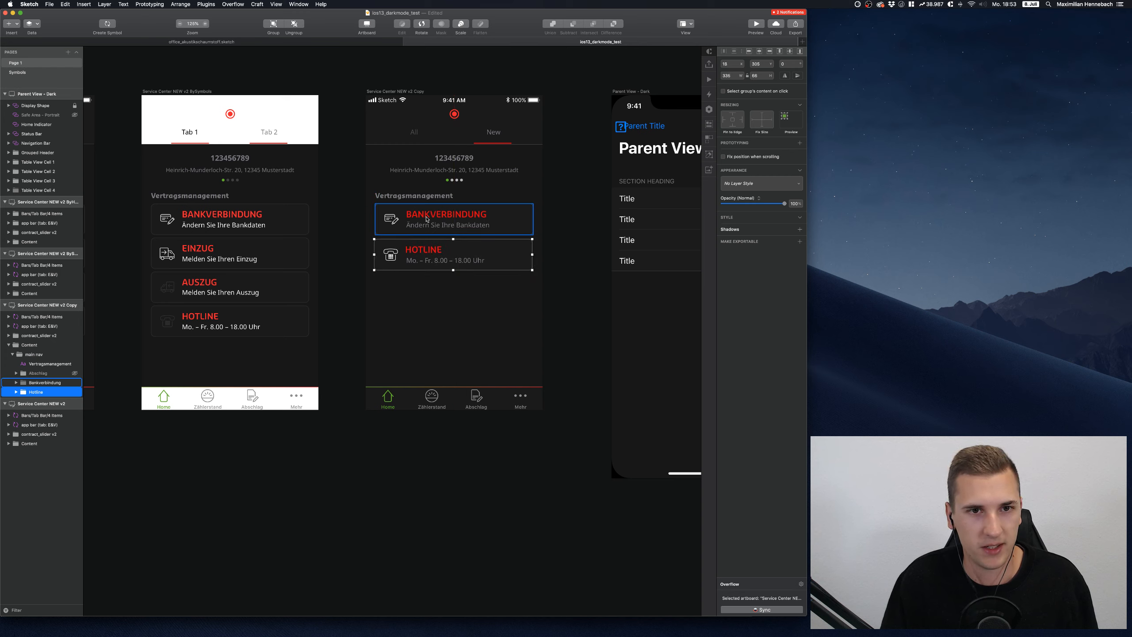
Nudge the BANKVERBINDUNG entry down to Y 231 and the HOTLINE entry to Y 307, and check the gap between them
click(426, 222)
key(alt)
key(Down)
click(426, 251)
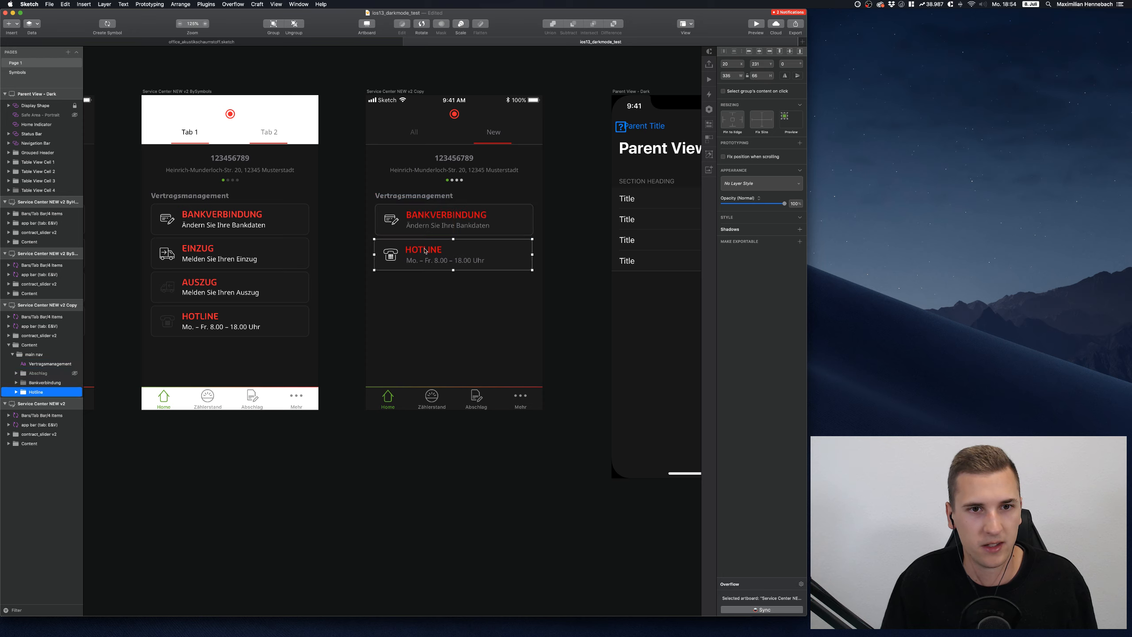
key(alt)
key(Down)
key(Down)
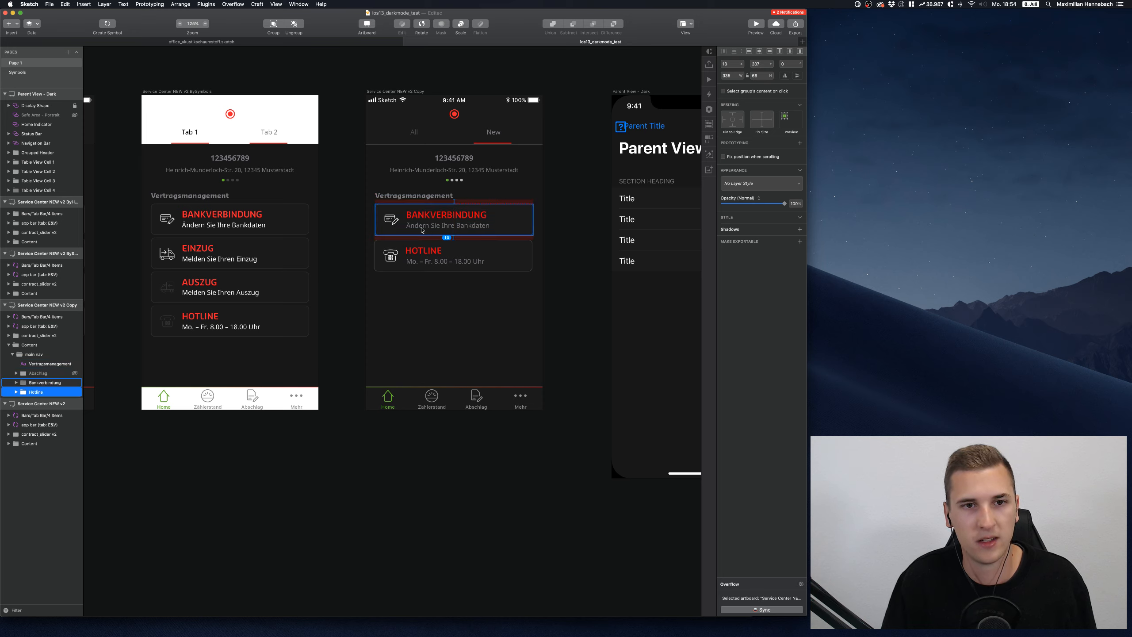
click(352, 232)
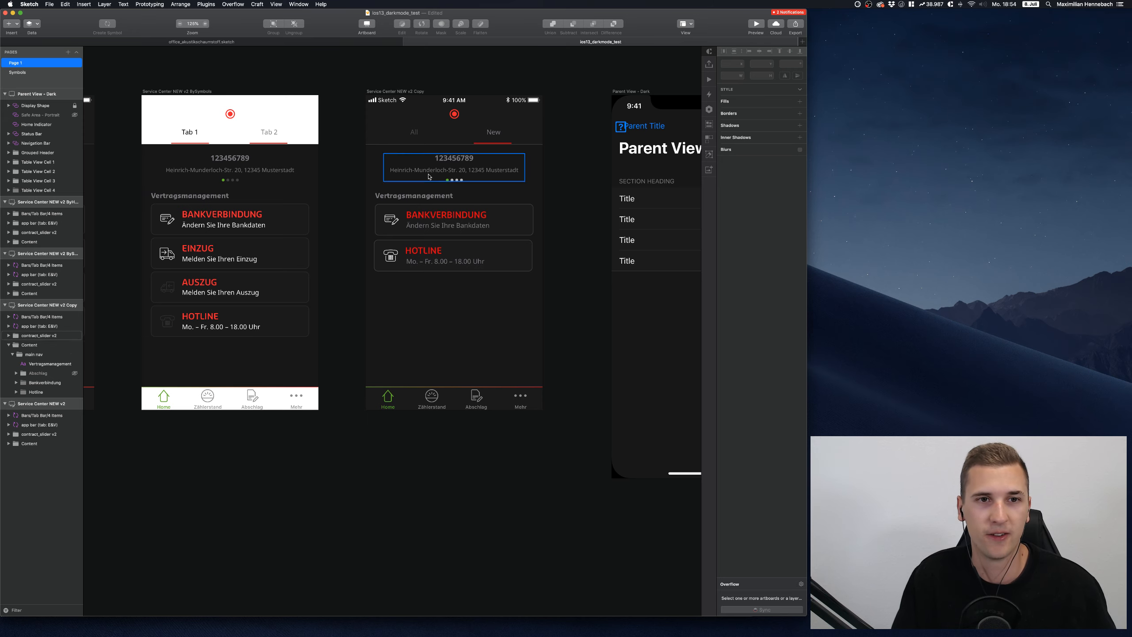
Move the Parent View – Dark artboard below the copied Service Center artboard to clear the space beside it
scroll(326, 162, up, 3)
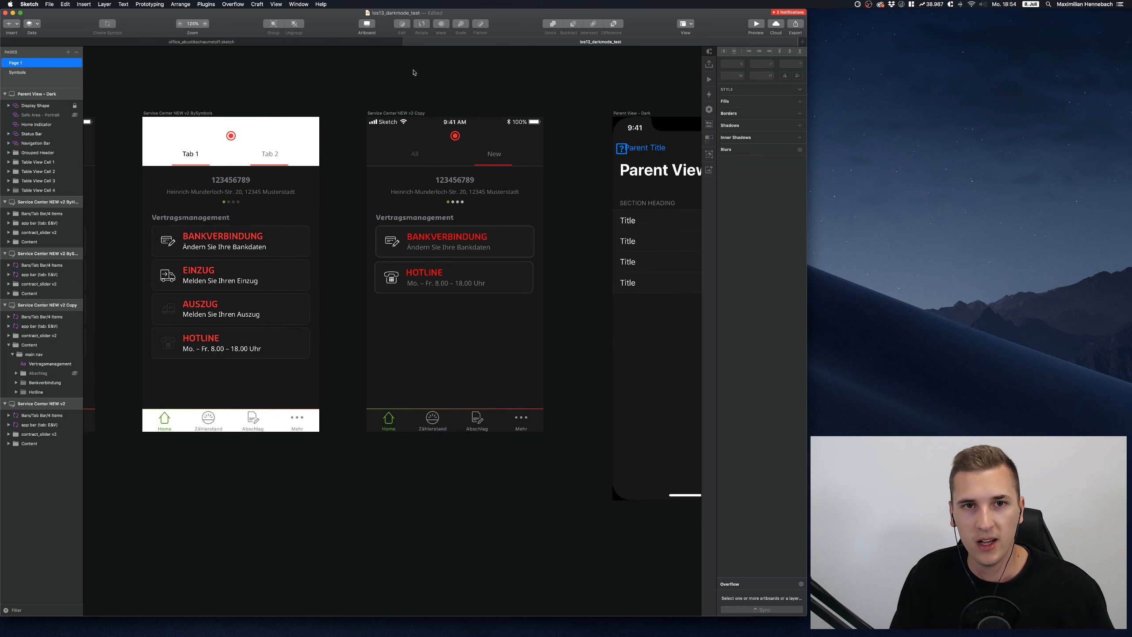
scroll(413, 72, left, 5)
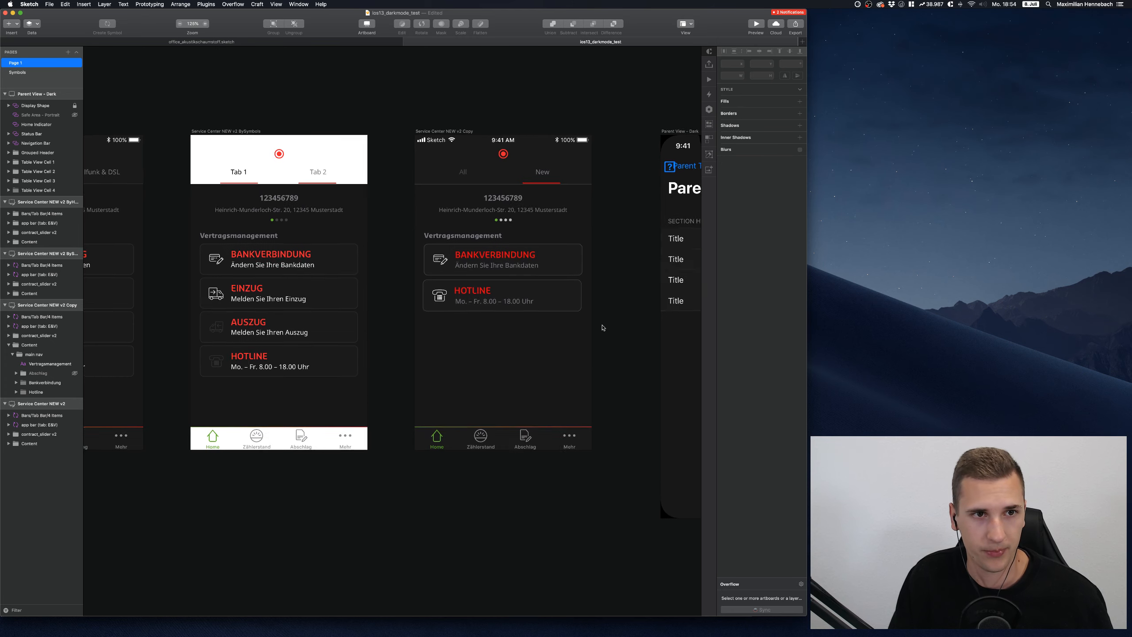
scroll(602, 327, right, 10)
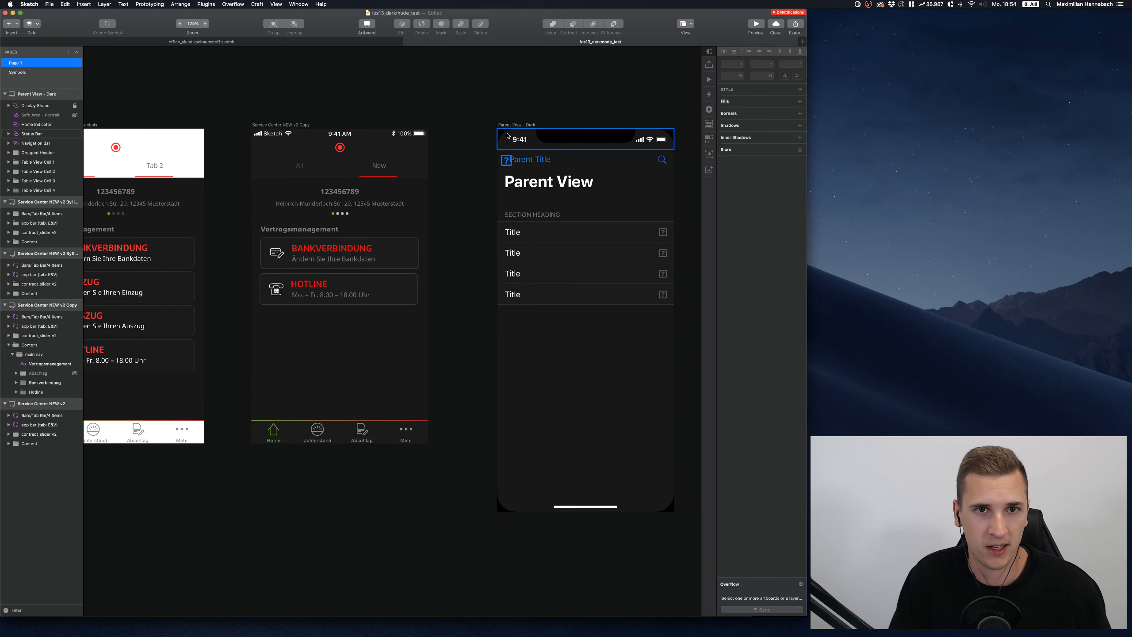
click(508, 126)
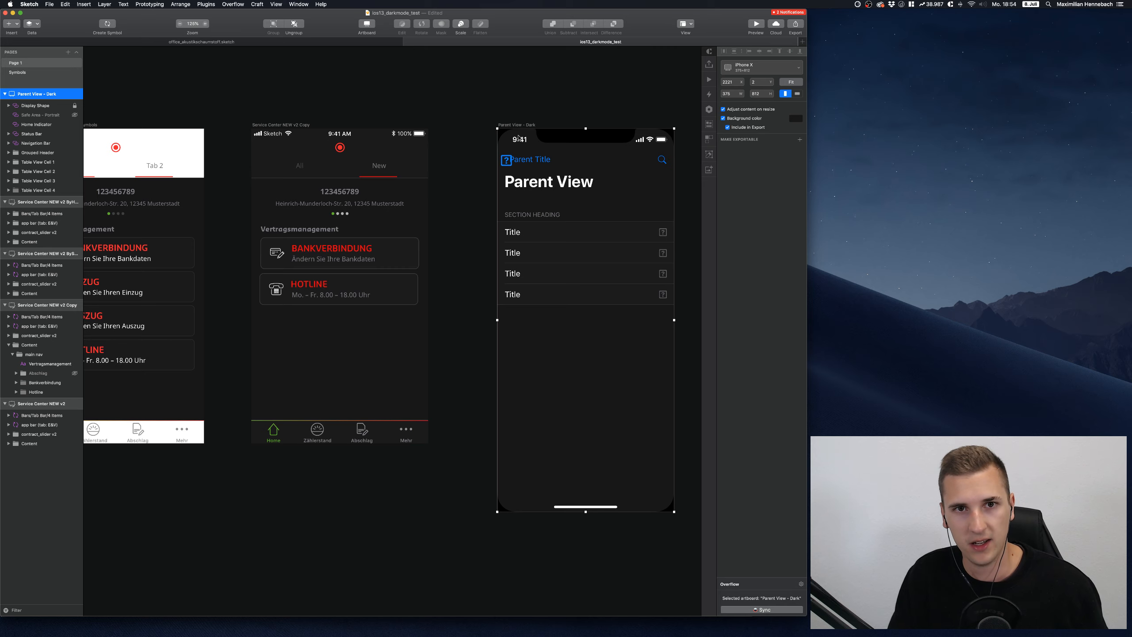
drag(510, 128, 249, 513)
Duplicate the copied dark Service Center artboard with its two remaining entries on Page 1
click(282, 123)
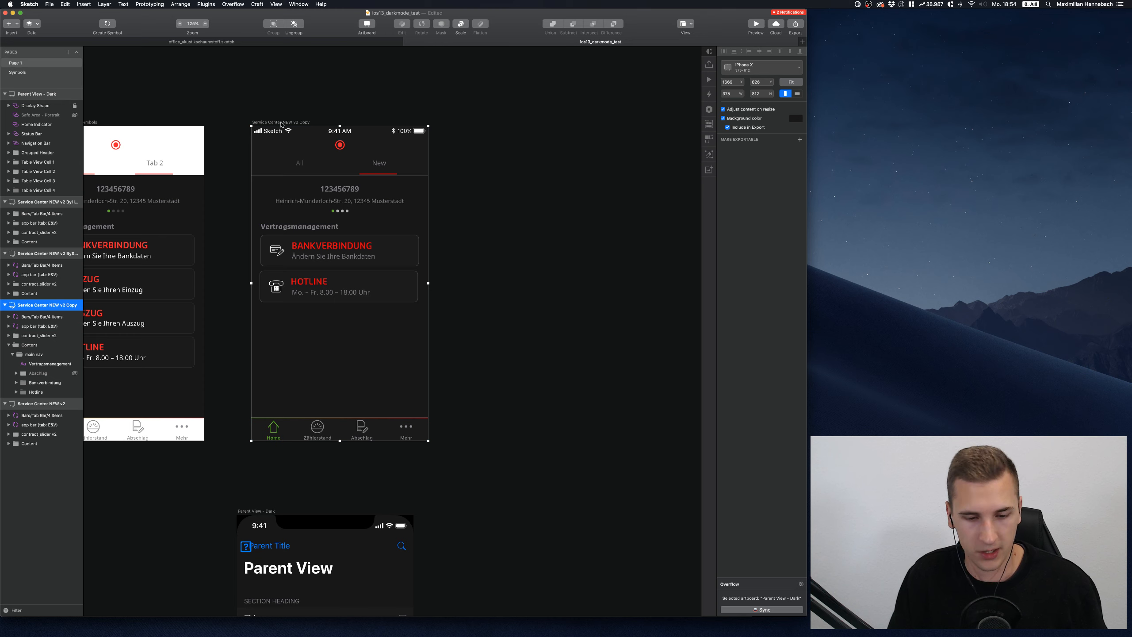
key(super+c)
key(super+v)
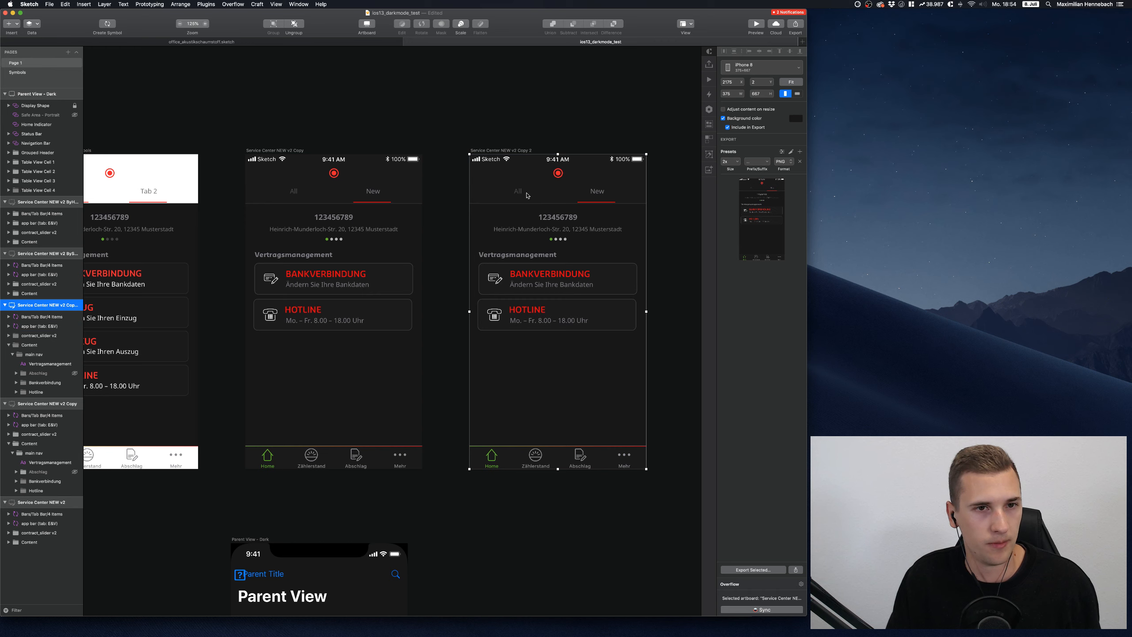
Switch the All tab to the active tab / dark symbol in the newest Service Center copy's app bar
click(527, 195)
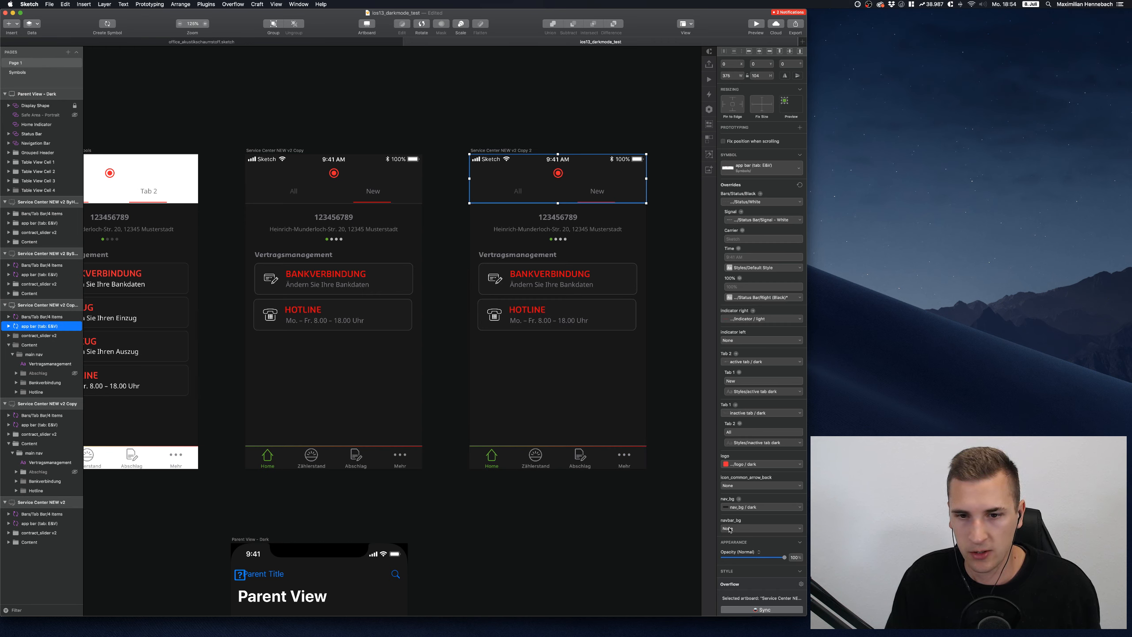
scroll(733, 337, down, 2)
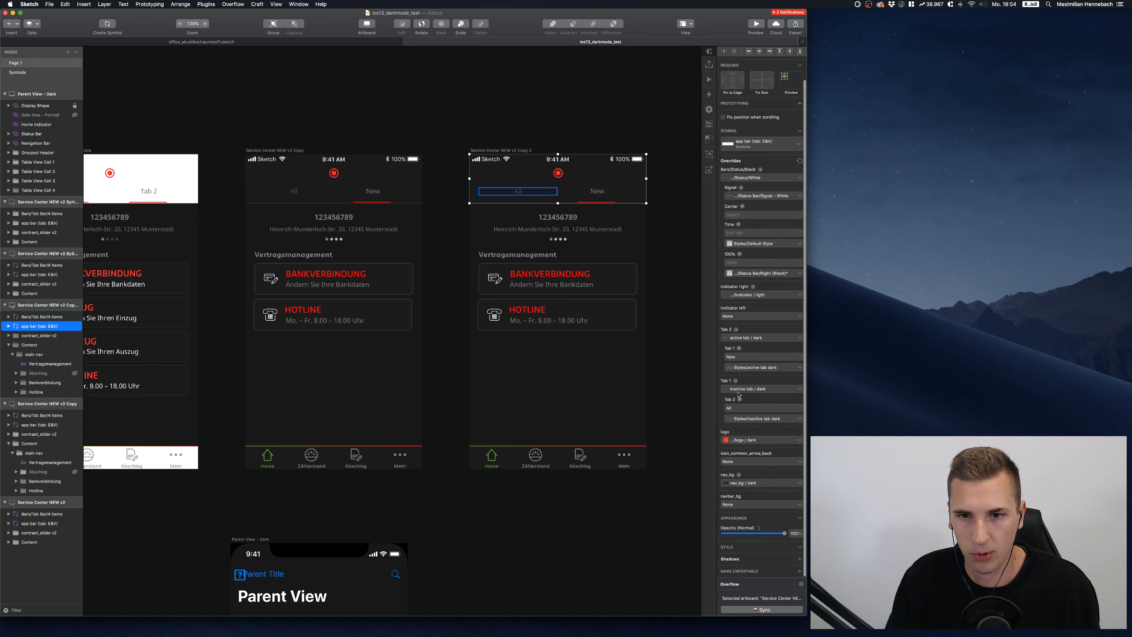
click(741, 388)
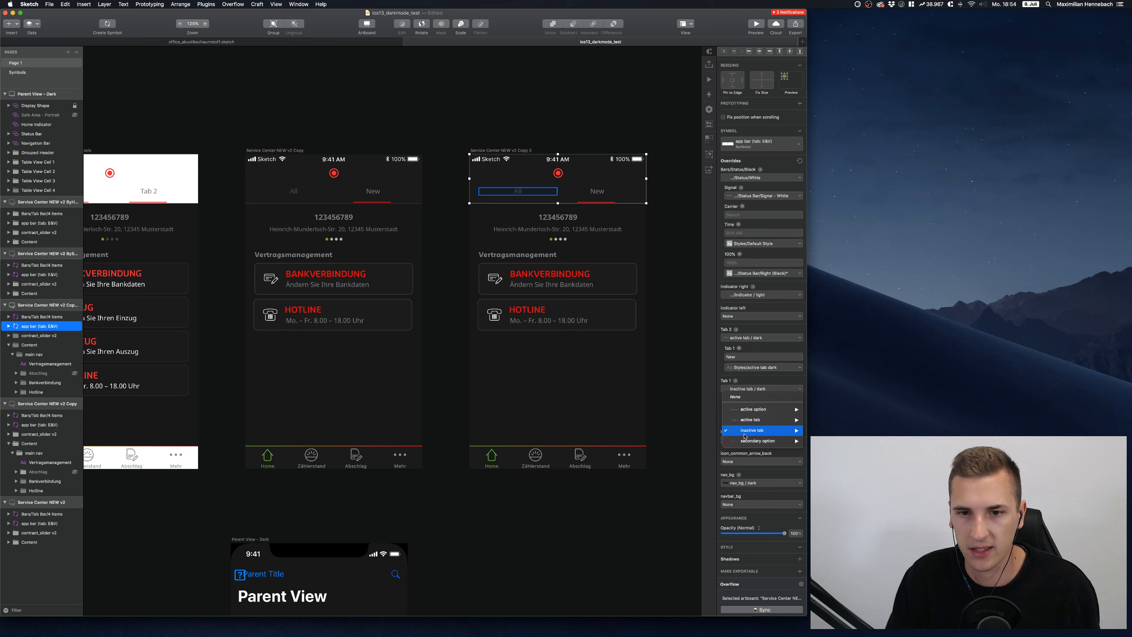
mouse_move(785, 420)
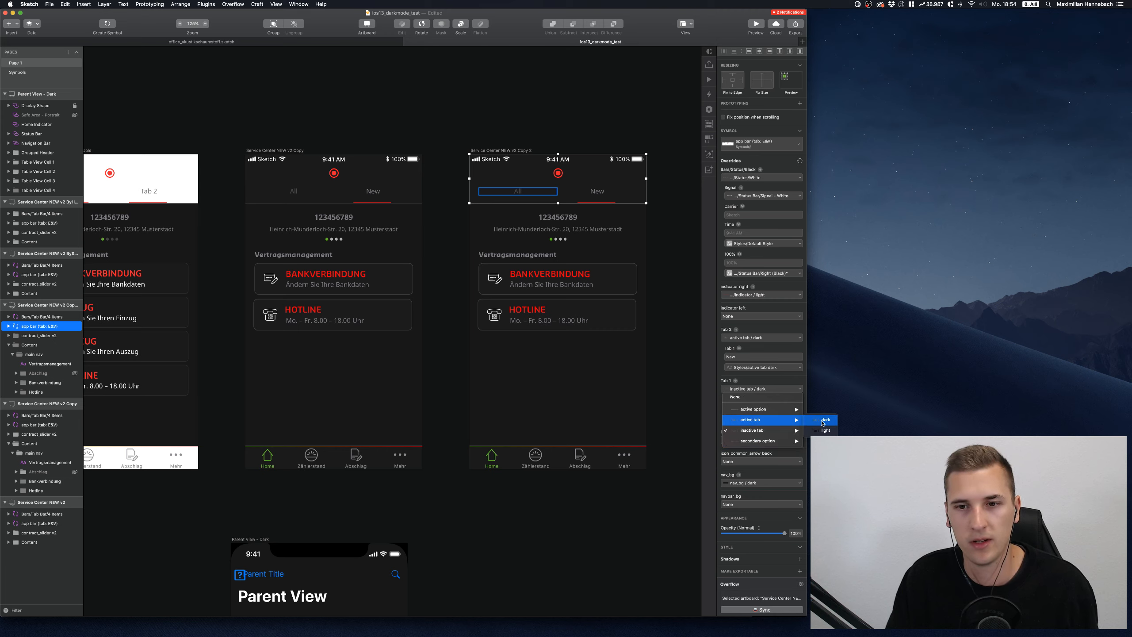
click(823, 422)
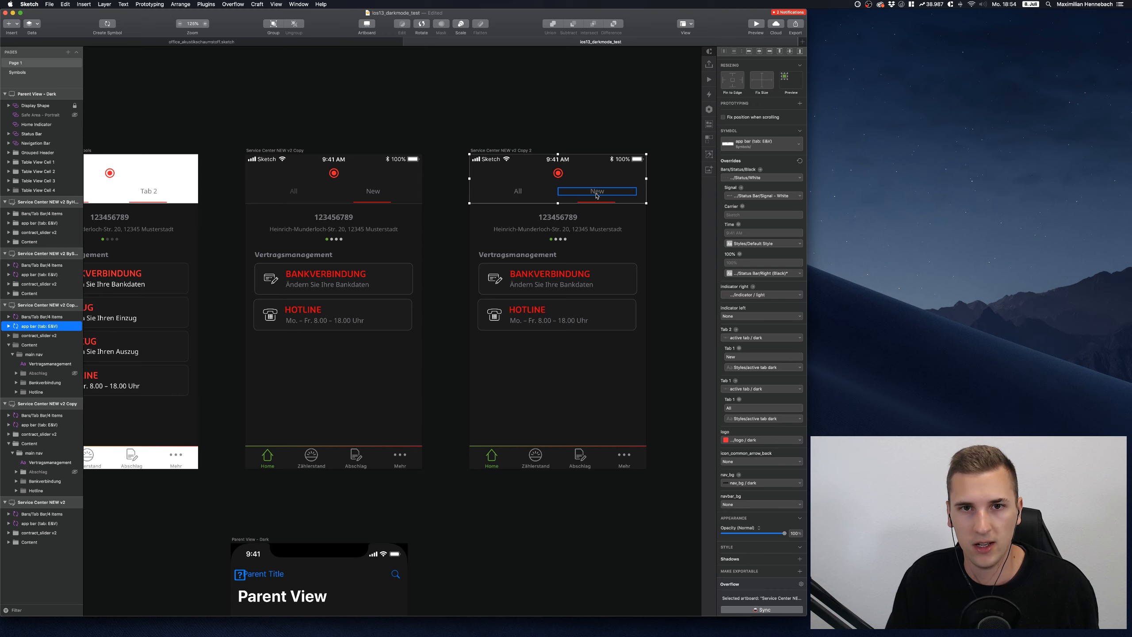
Switch the New tab in the same app bar to the inactive tab / dark symbol
click(755, 338)
mouse_move(785, 368)
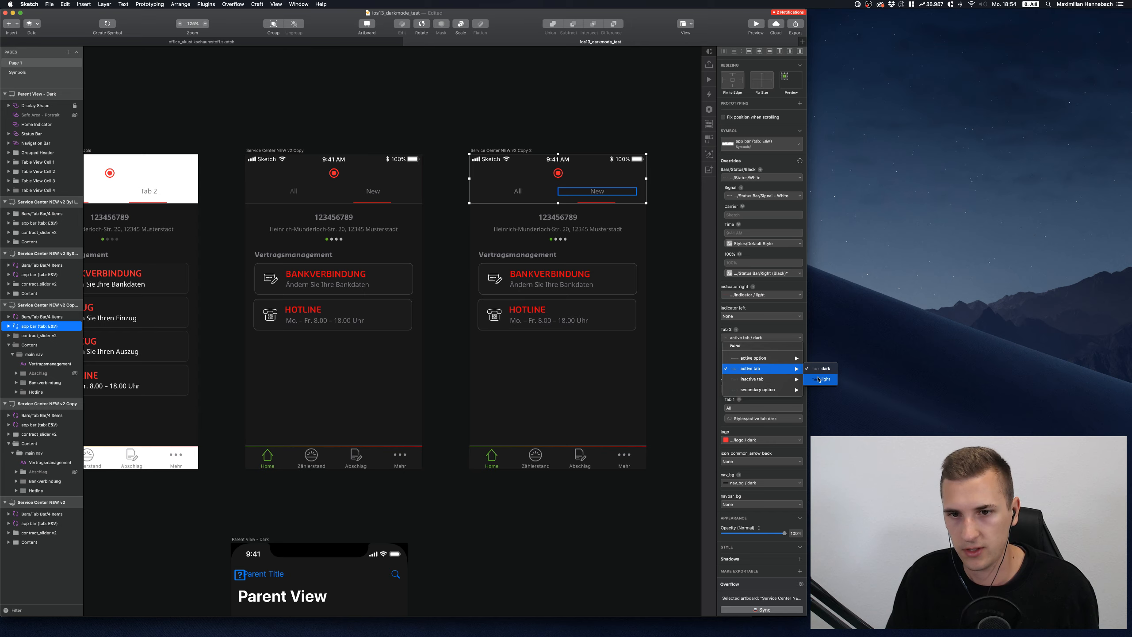
mouse_move(750, 382)
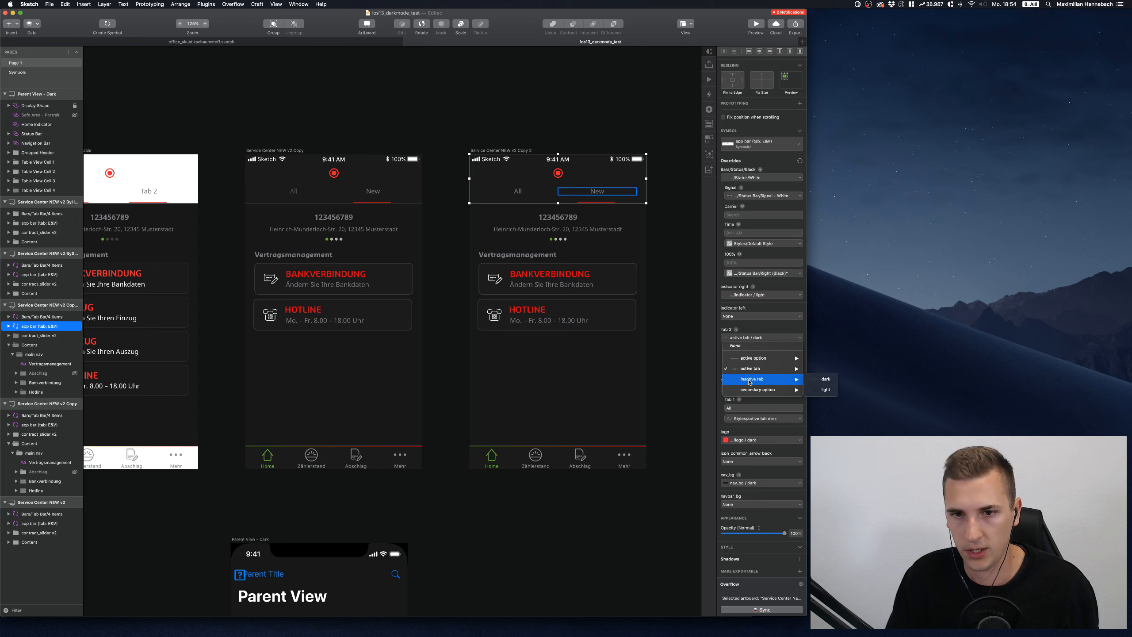
click(826, 379)
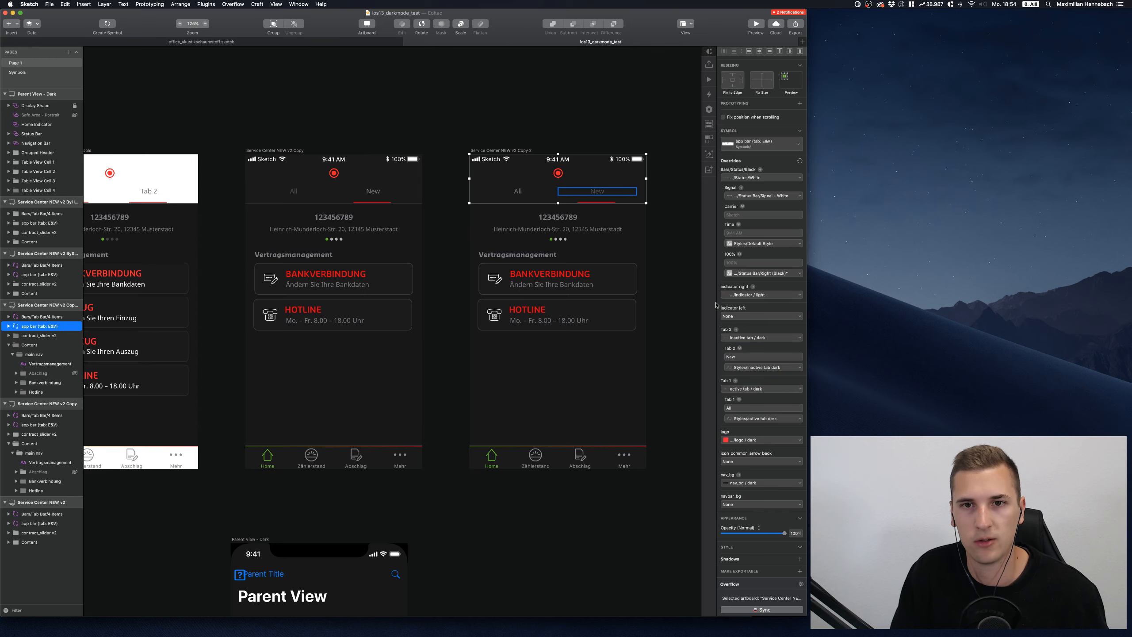
Move the tab indicator under All by setting the right indicator to None and the left one to indicator / dark
scroll(758, 337, down, 2)
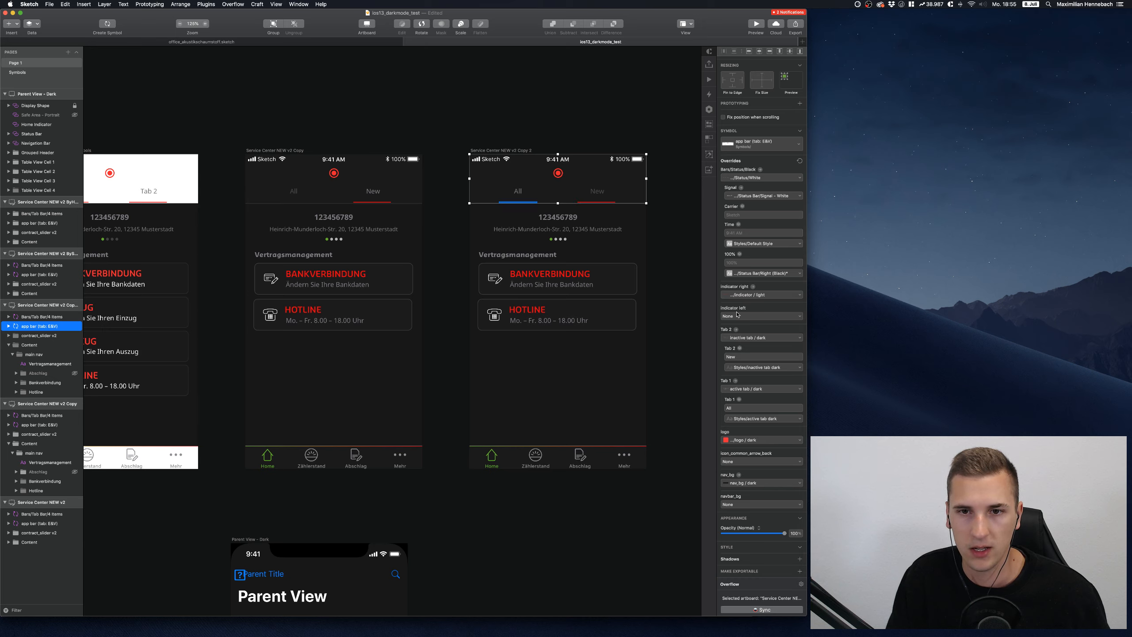
click(737, 295)
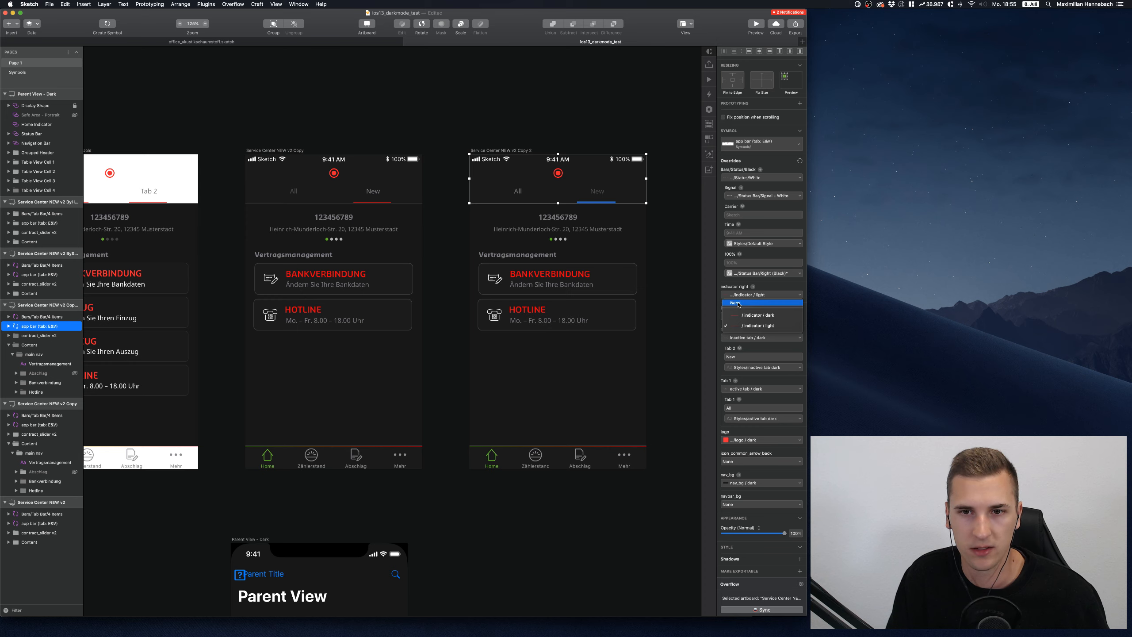
click(736, 303)
click(735, 317)
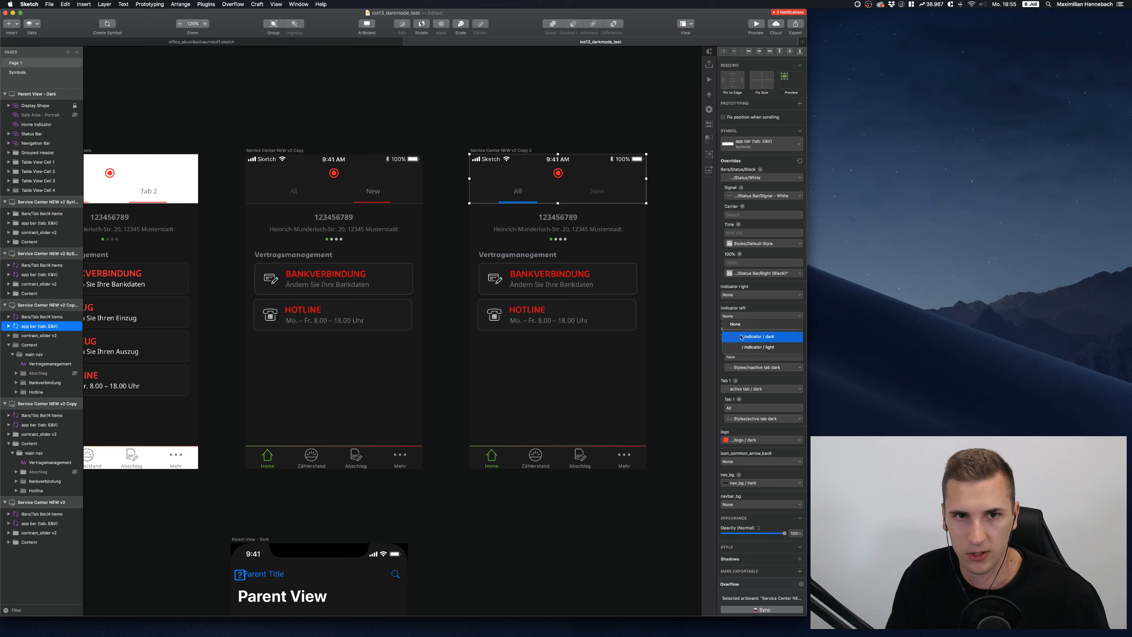
click(741, 337)
click(489, 97)
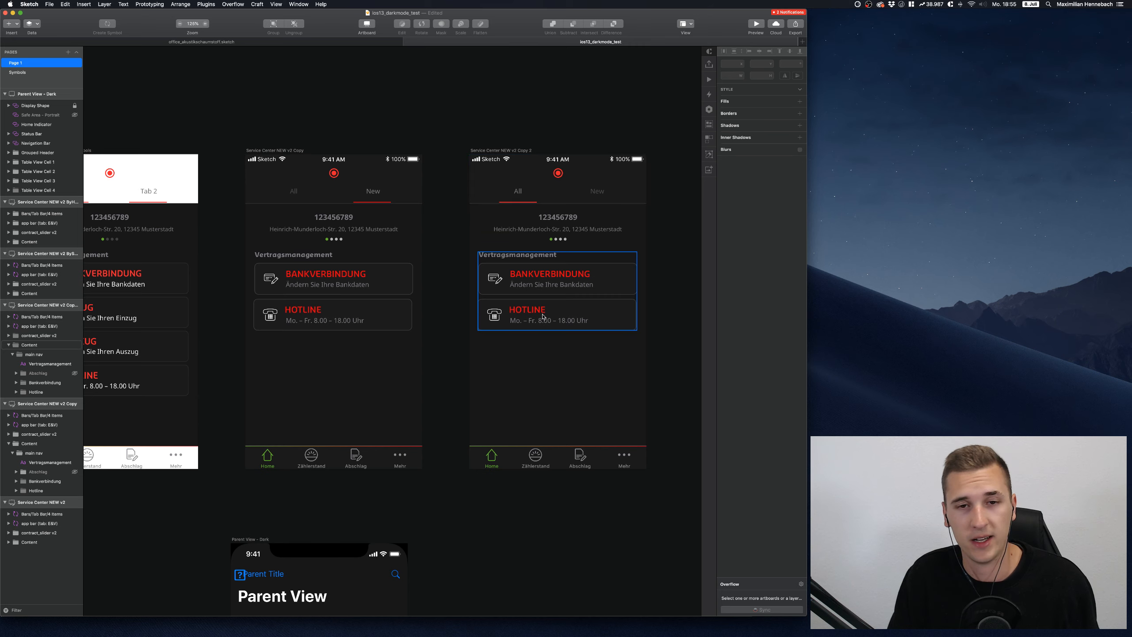
click(560, 308)
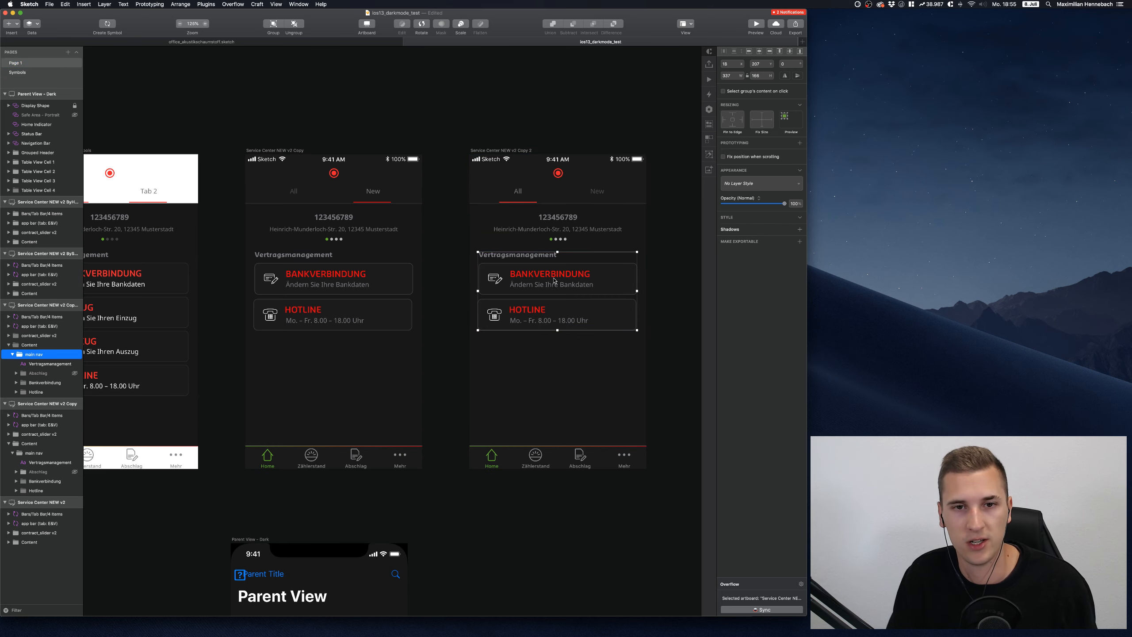
click(538, 317)
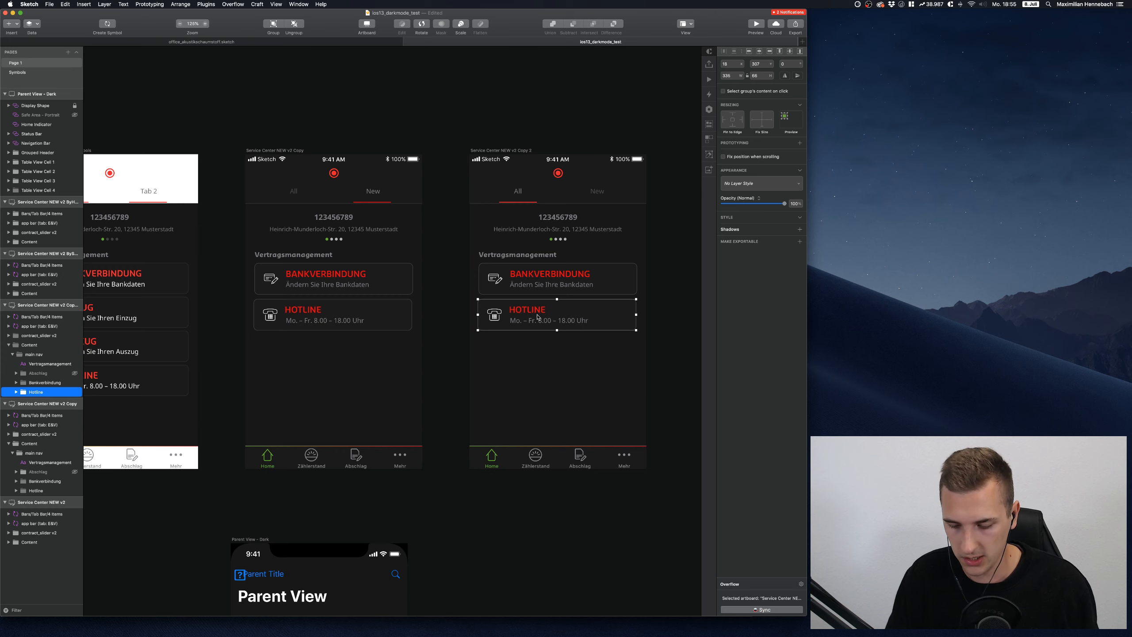
key(Delete)
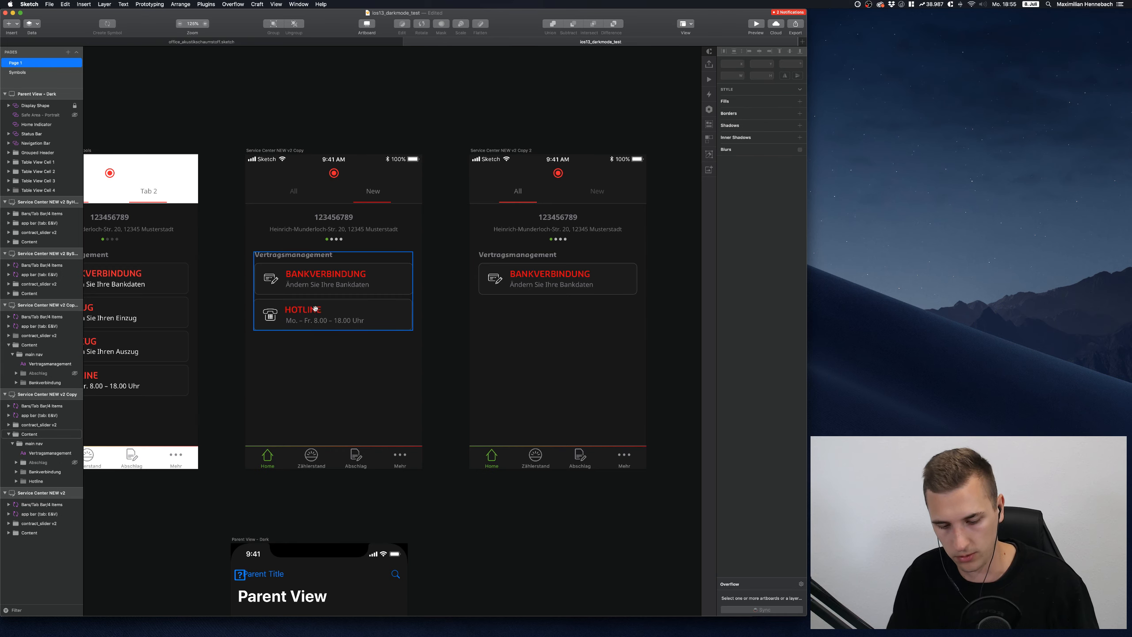
key(super+z)
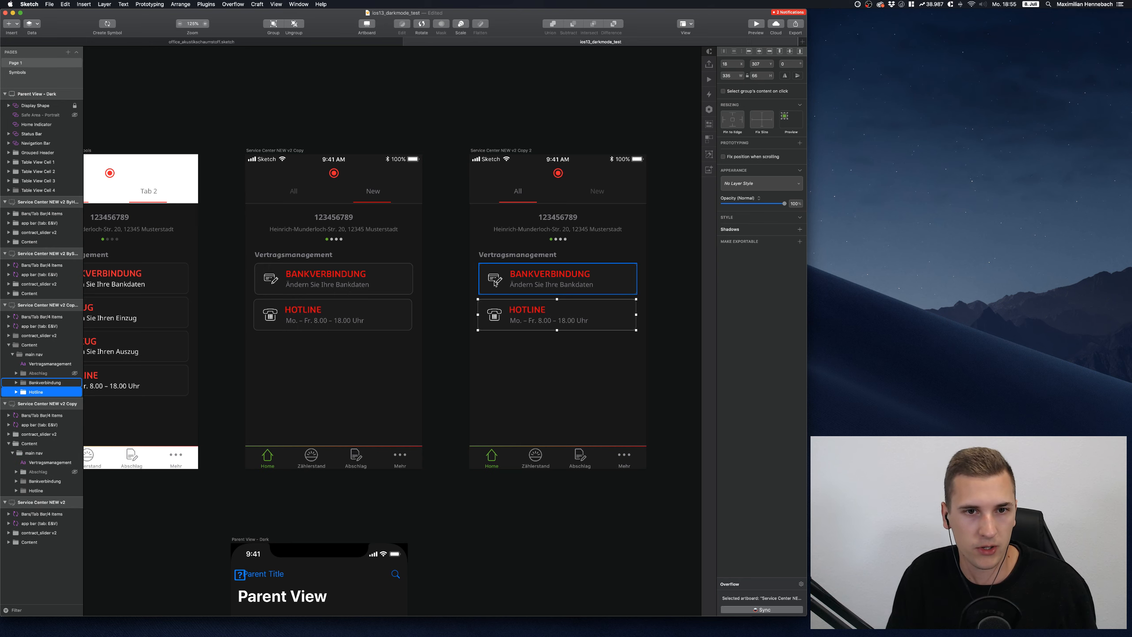
Delete the HOTLINE entry from the Service Center copy whose New tab is active
click(315, 320)
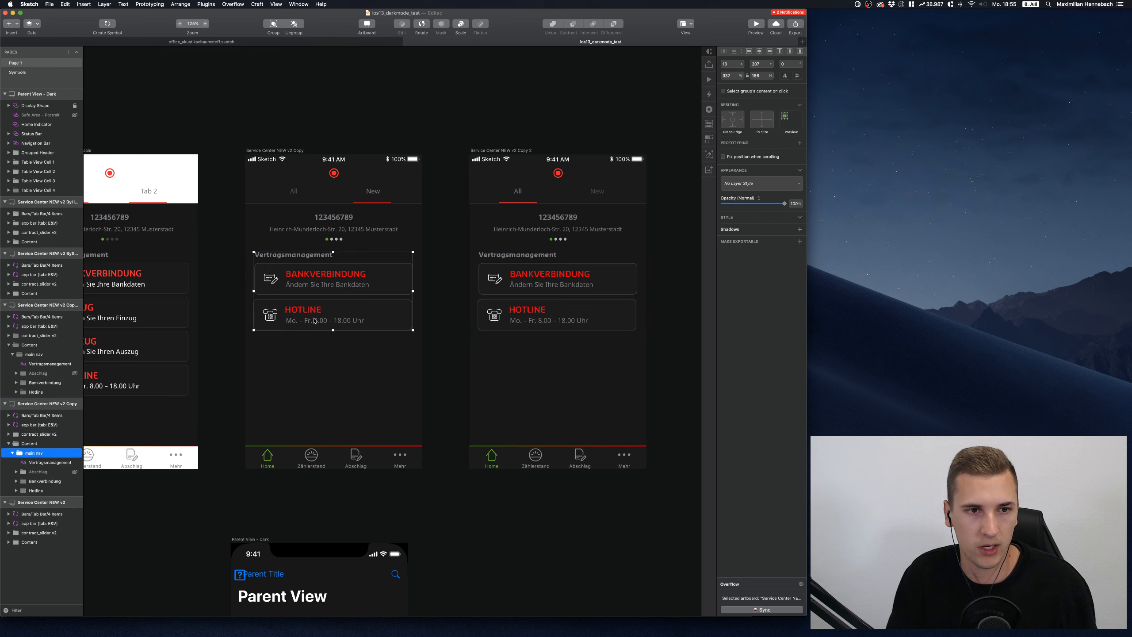
double_click(333, 318)
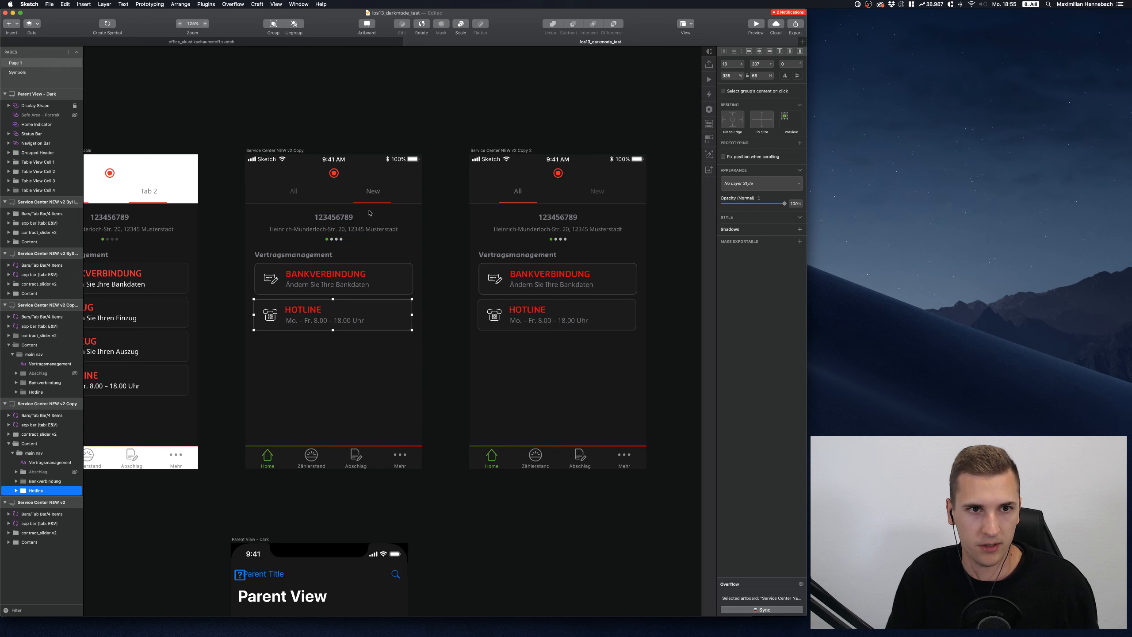
key(Delete)
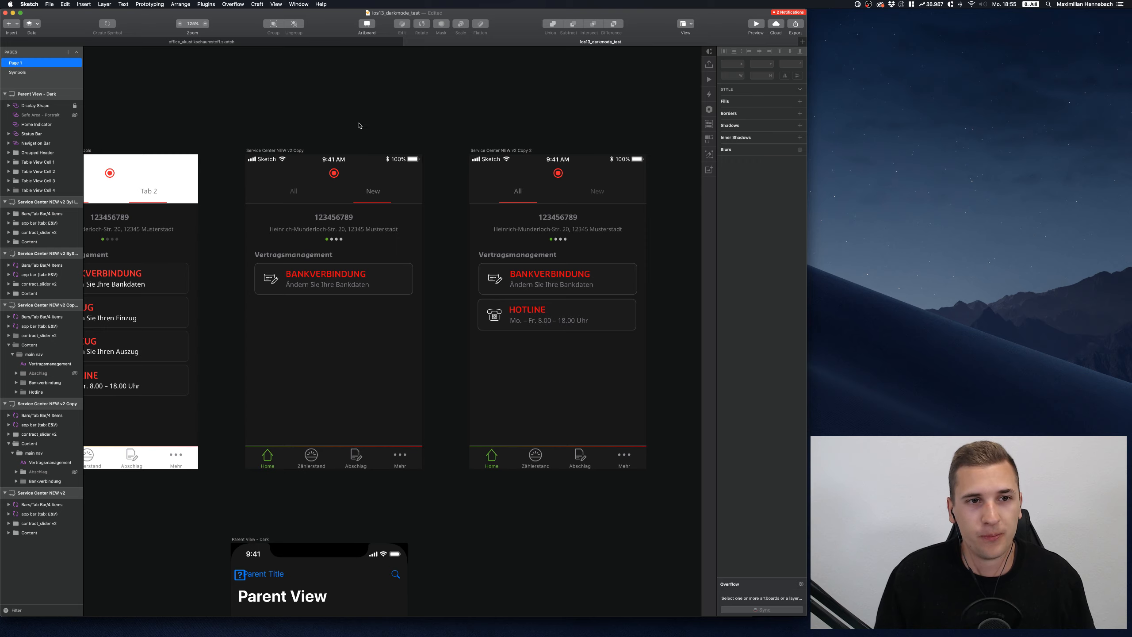
Duplicate the Service Center copy with the active All tab and both the BANKVERBINDUNG and HOTLINE entries
scroll(359, 125, left, 5)
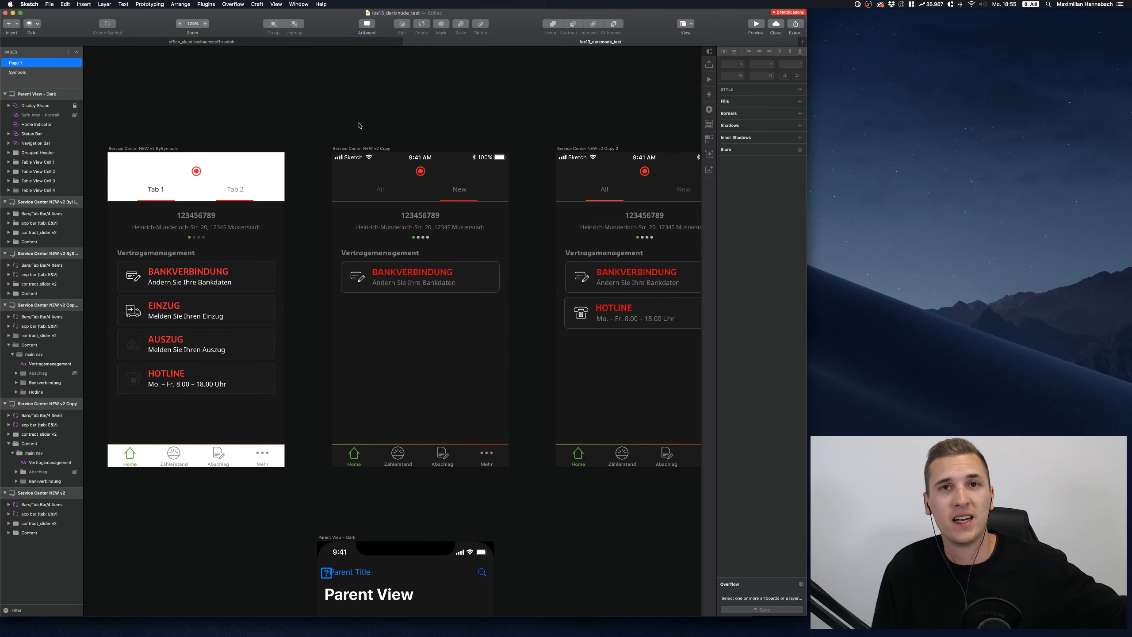
scroll(251, 104, right, 10)
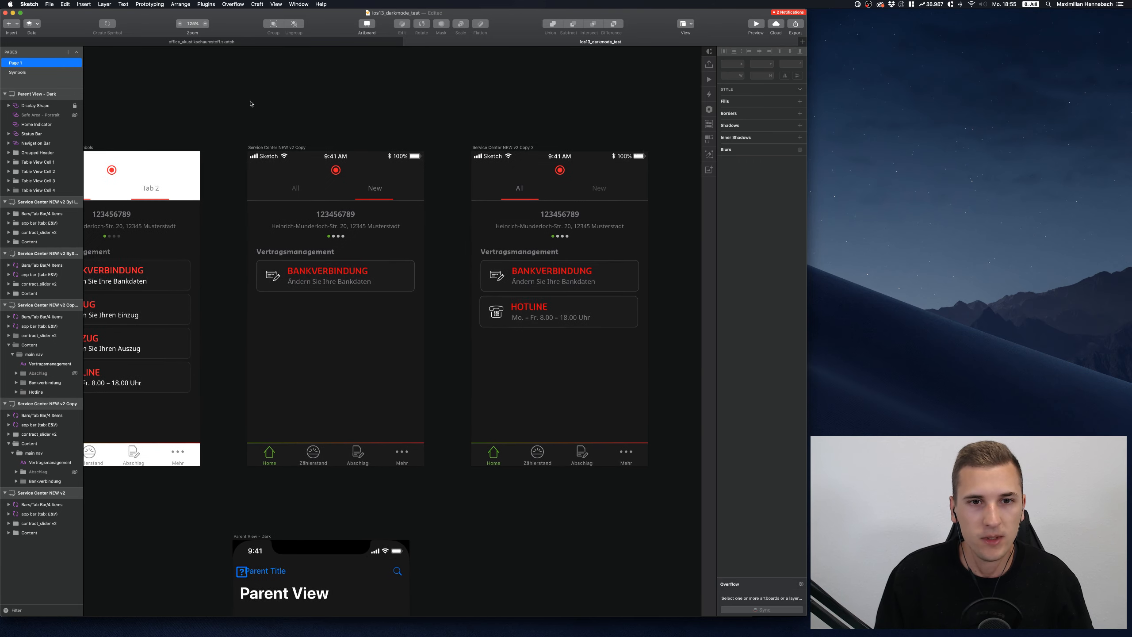
click(420, 147)
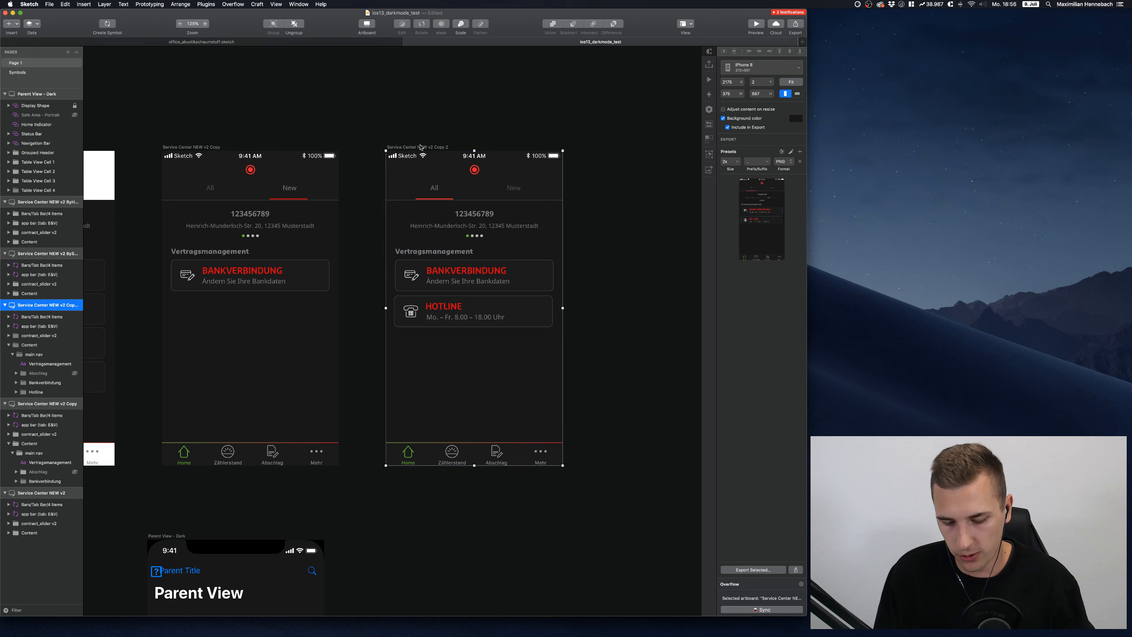
key(super+d)
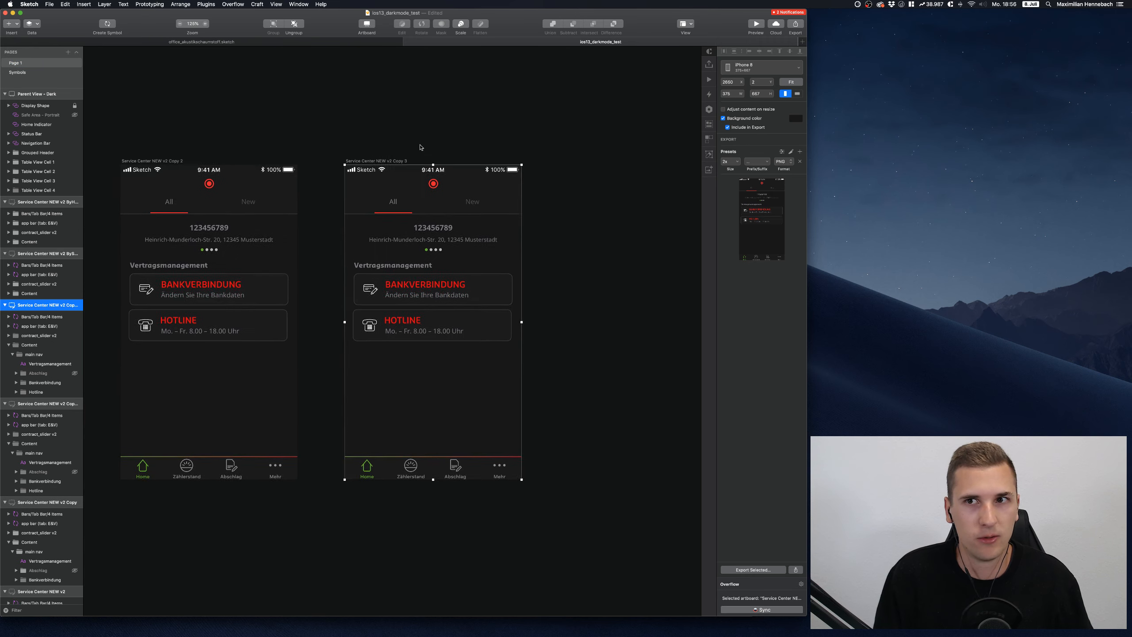
Try to shrink the app bar of the newest Service Center copy to a height of 75, and undo the resize
scroll(420, 147, left, 2)
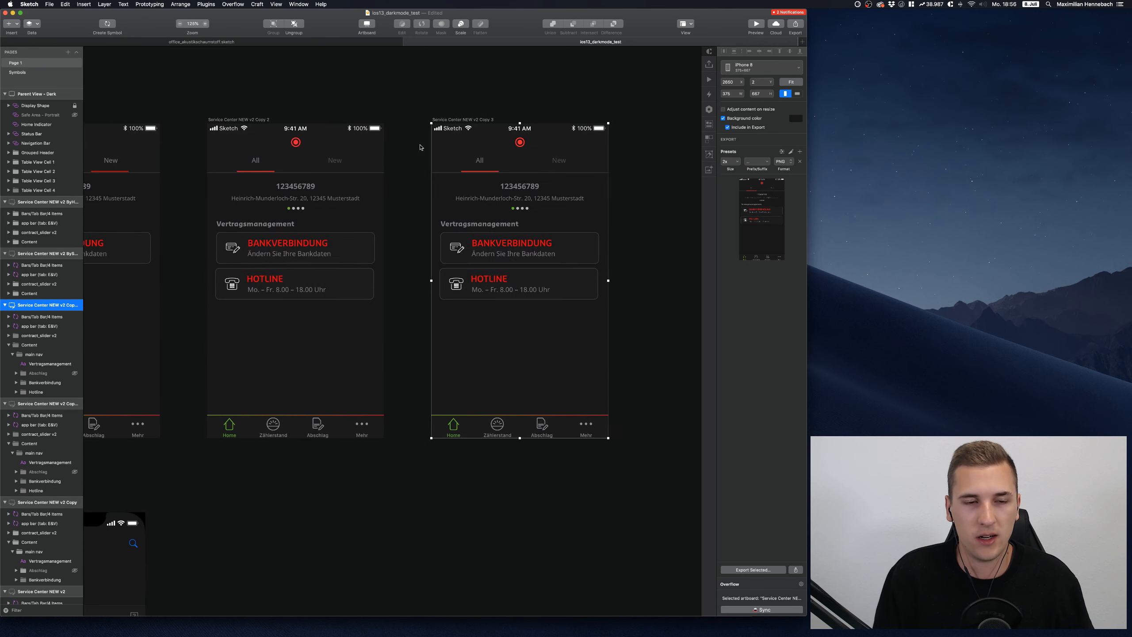
scroll(293, 242, left, 8)
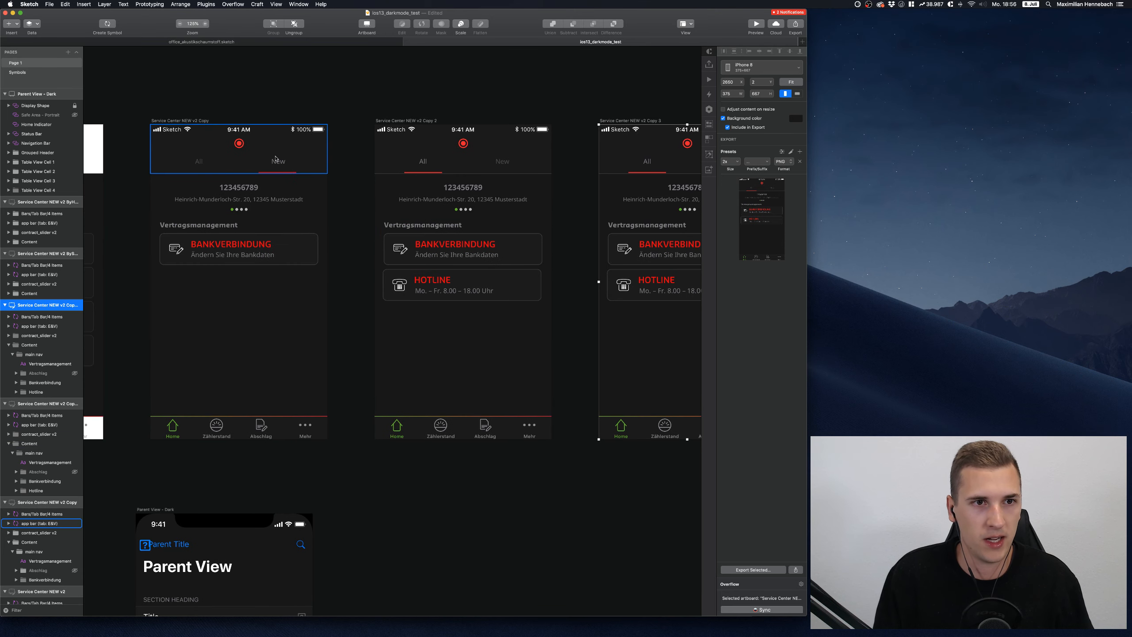
scroll(431, 172, right, 10)
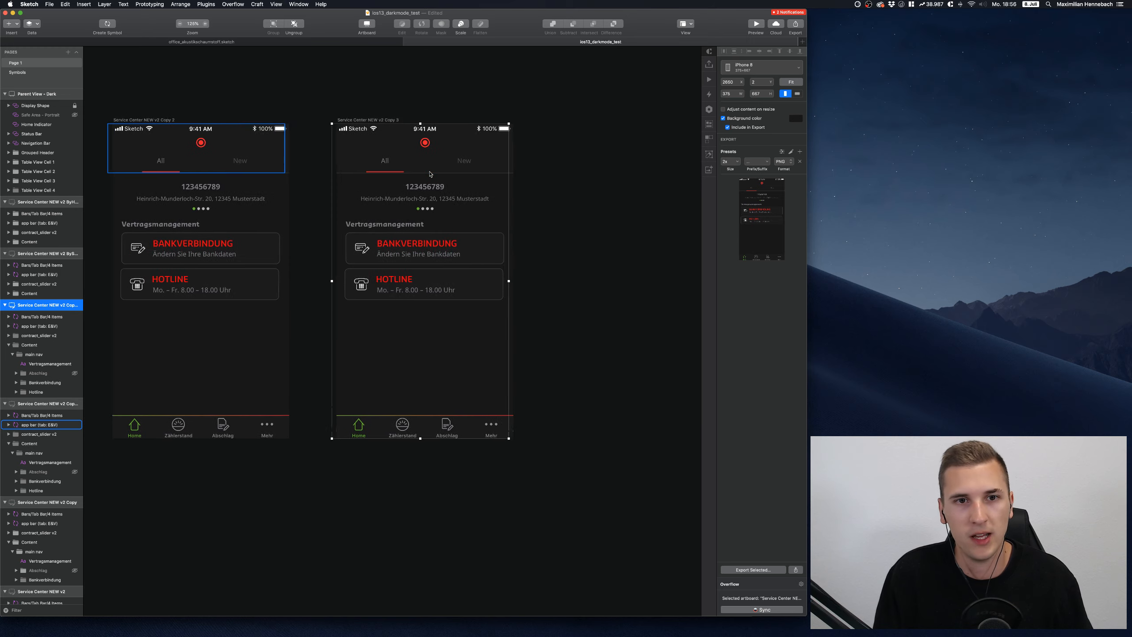
scroll(430, 174, left, 2)
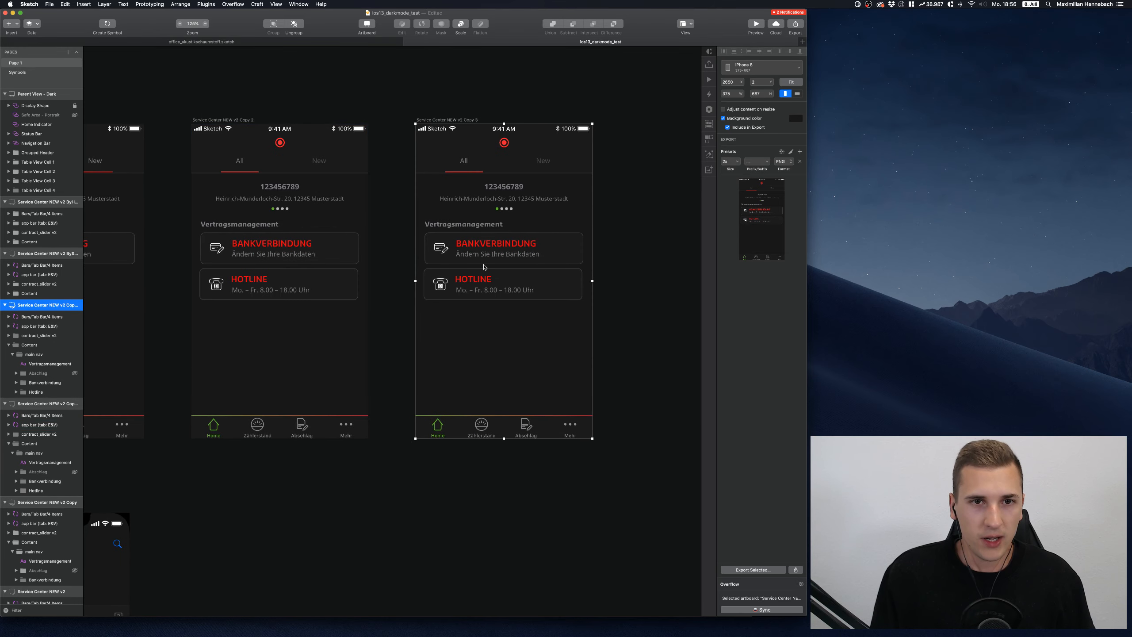
click(506, 166)
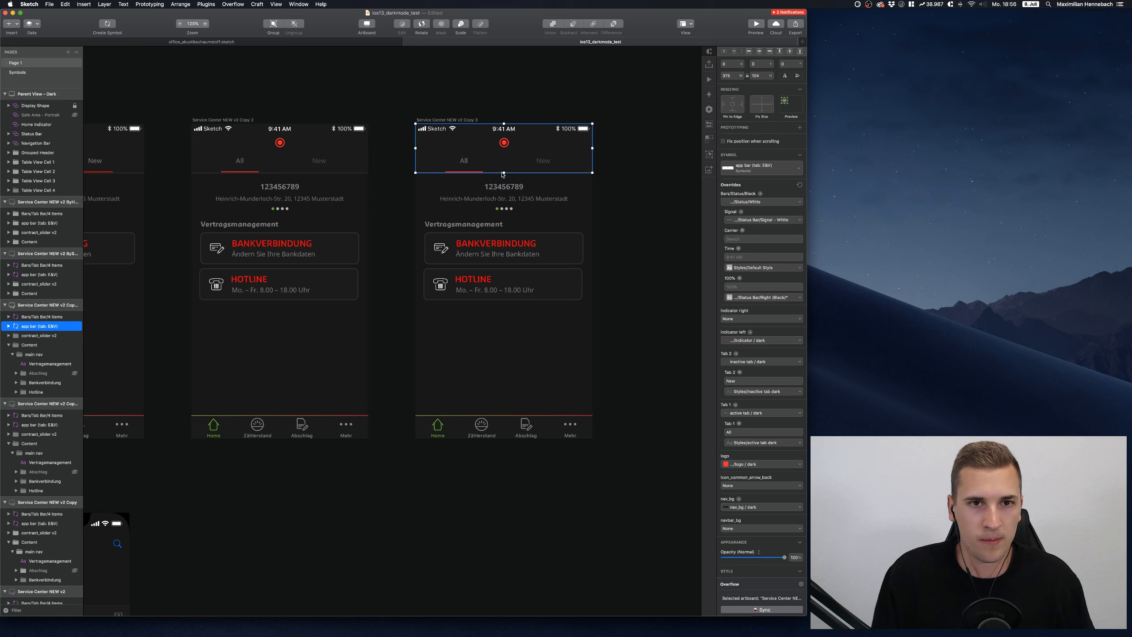
drag(504, 173, 505, 159)
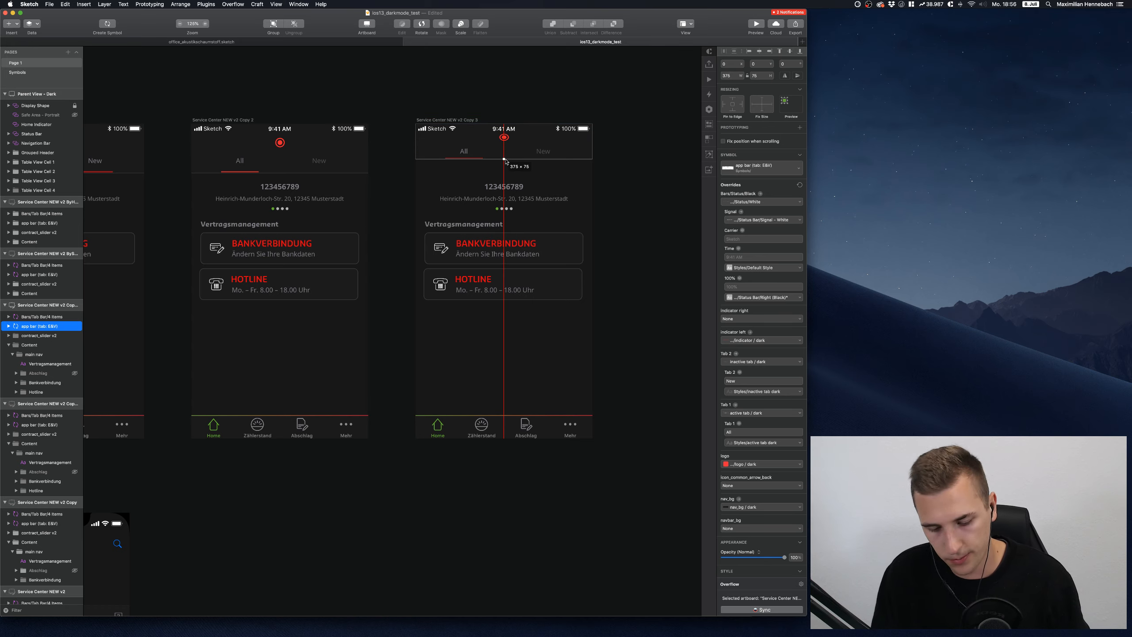
key(super+z)
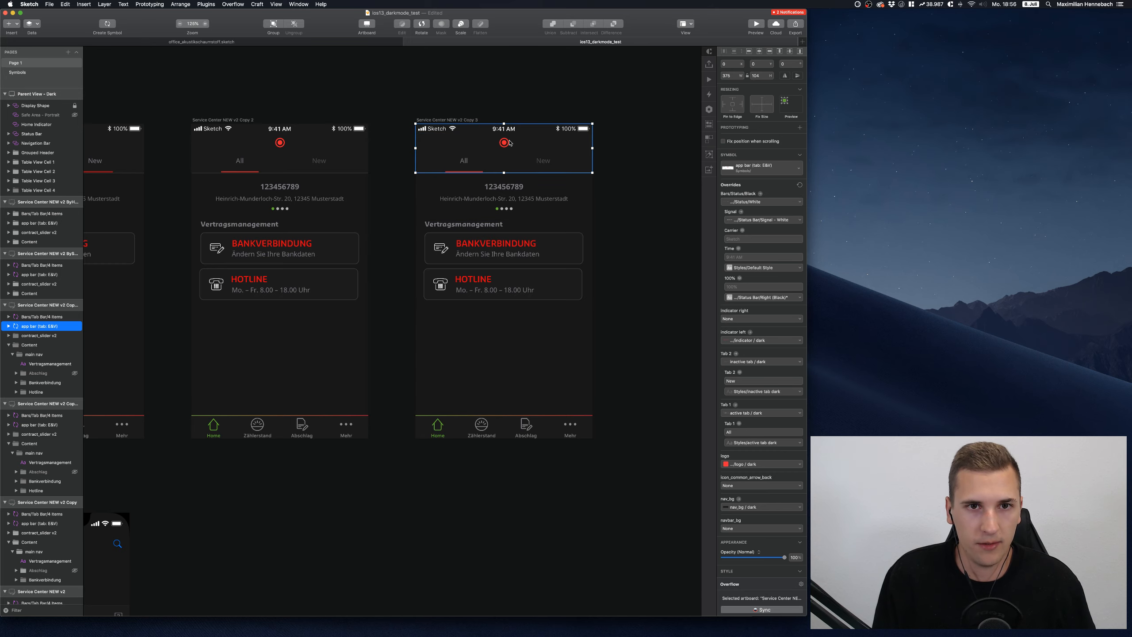
Compare the dark Service Center copies with the ByHand and BySymbols versions and the original light artboard
scroll(511, 143, up, 8)
scroll(510, 143, right, 2)
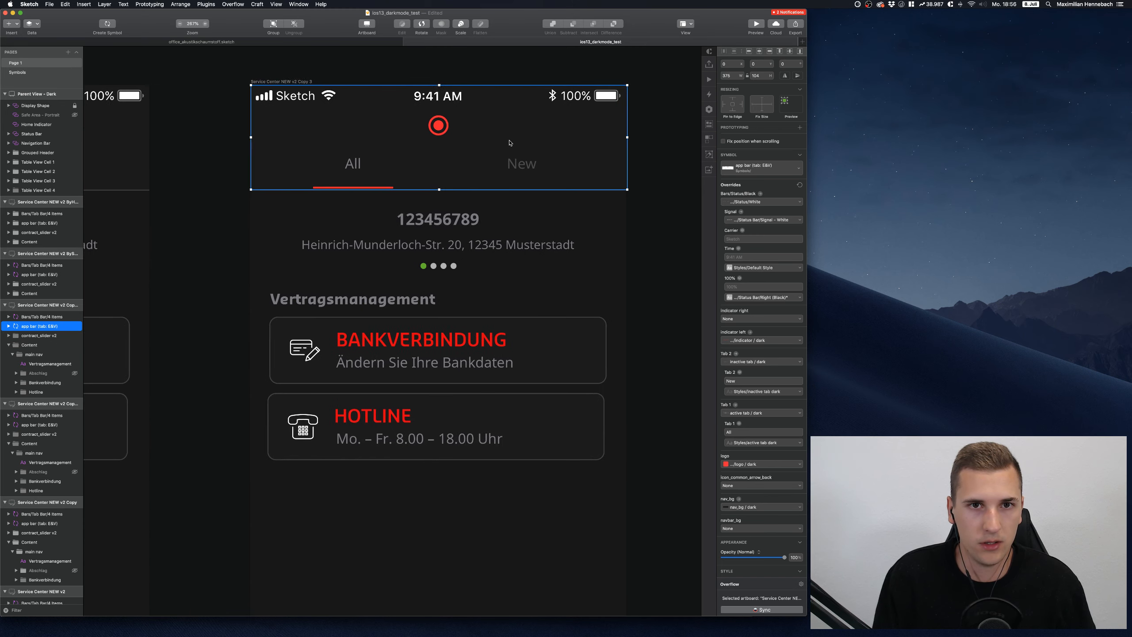
scroll(511, 143, down, 3)
scroll(511, 143, left, 5)
scroll(511, 143, down, 5)
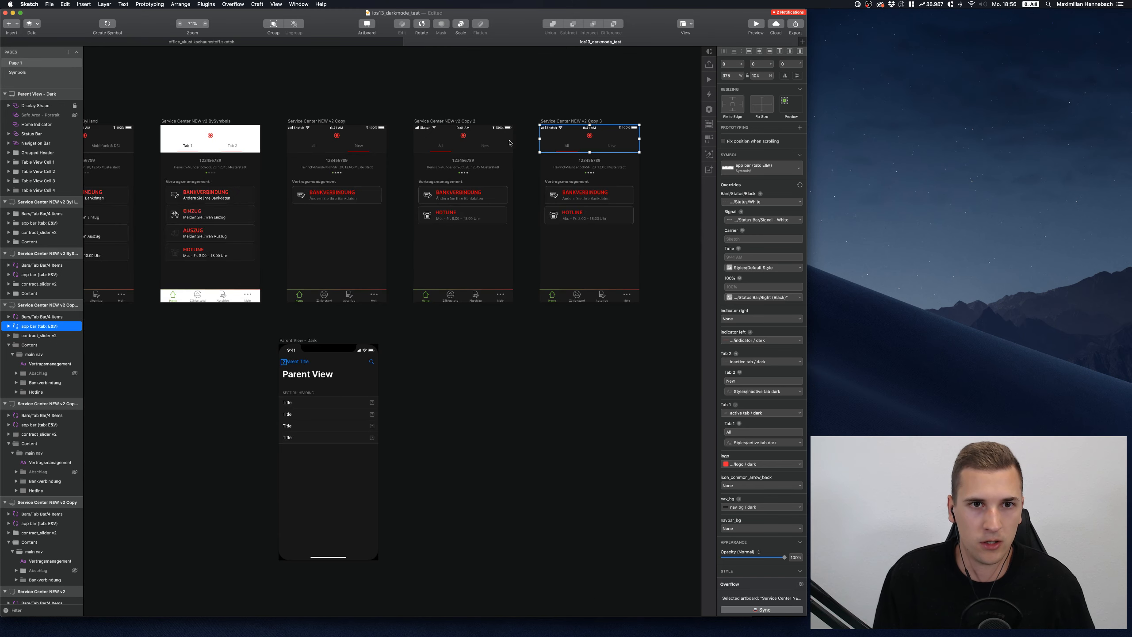
scroll(511, 142, left, 3)
scroll(511, 143, right, 5)
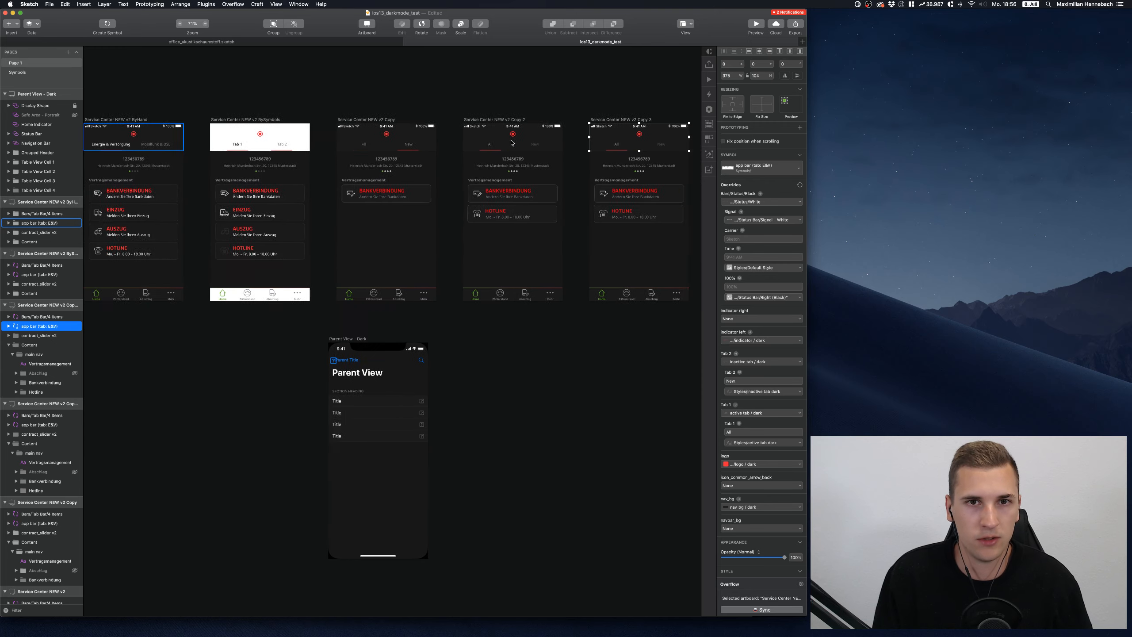
scroll(365, 192, left, 4)
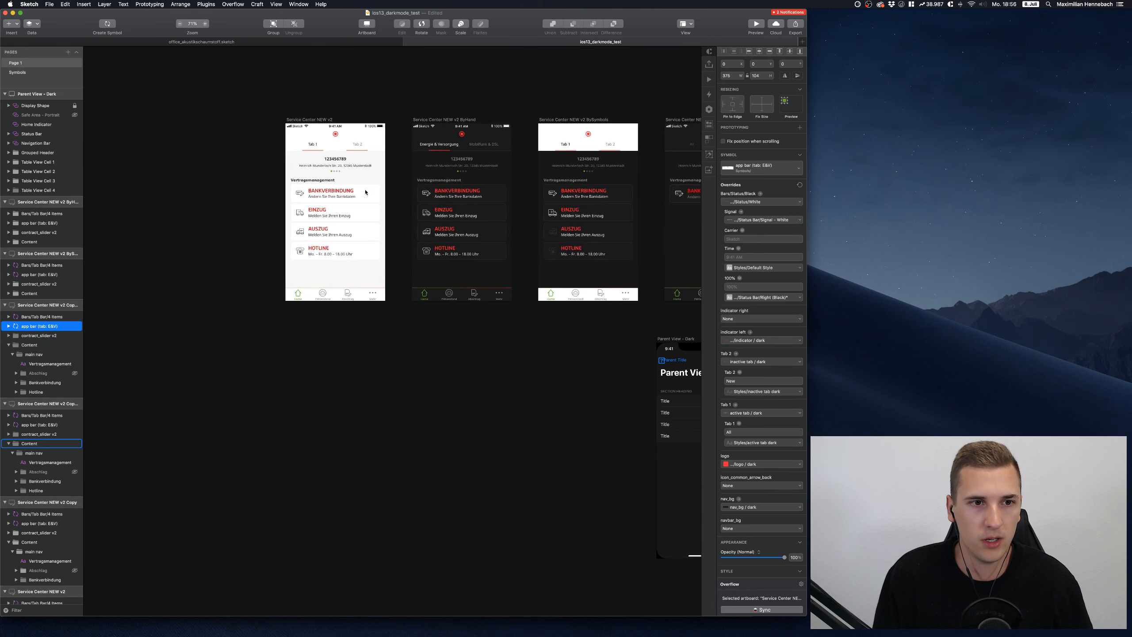
scroll(366, 192, up, 5)
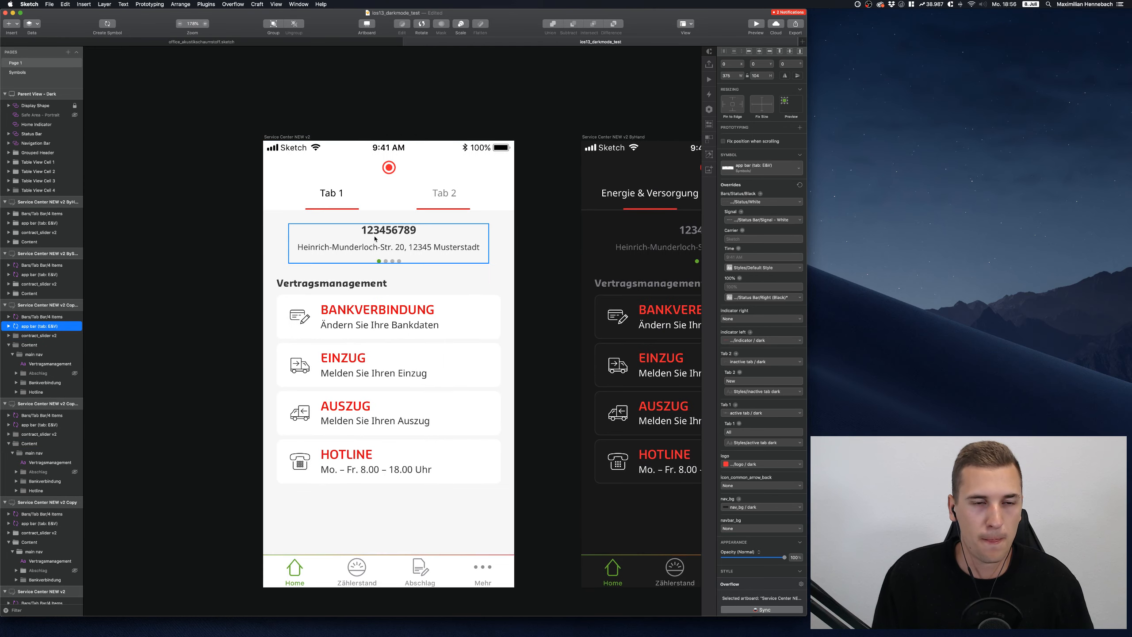
Inspect the layer styles available for the BANKVERBINDUNG entry's background on the newest dark Service Center copy
scroll(307, 297, down, 5)
scroll(390, 300, right, 3)
scroll(390, 300, right, 2)
scroll(390, 300, up, 4)
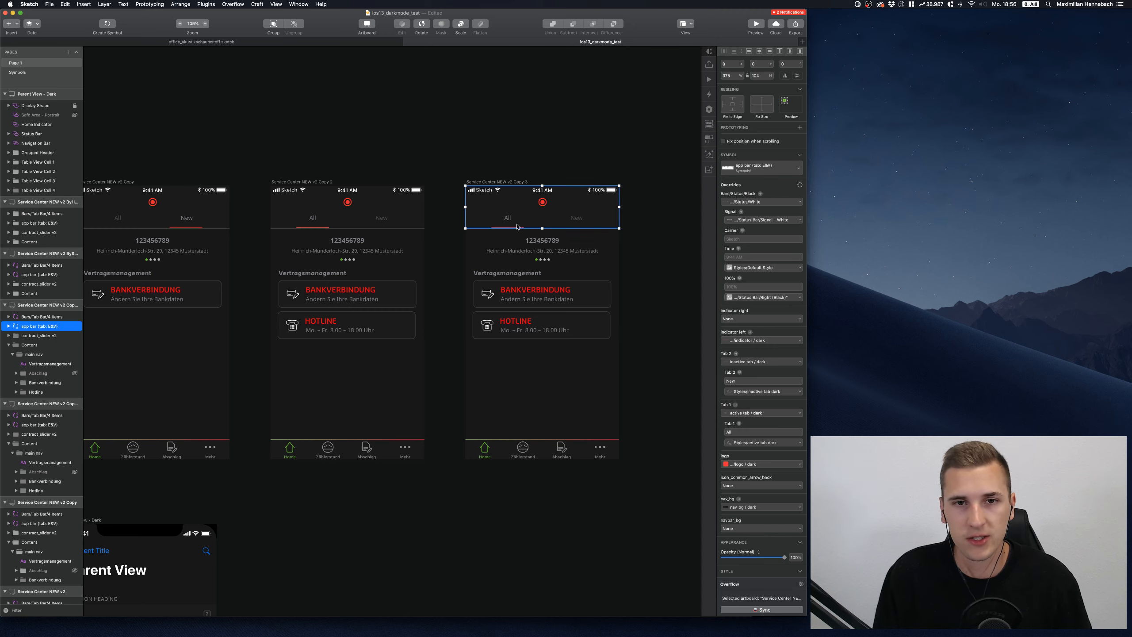
click(553, 255)
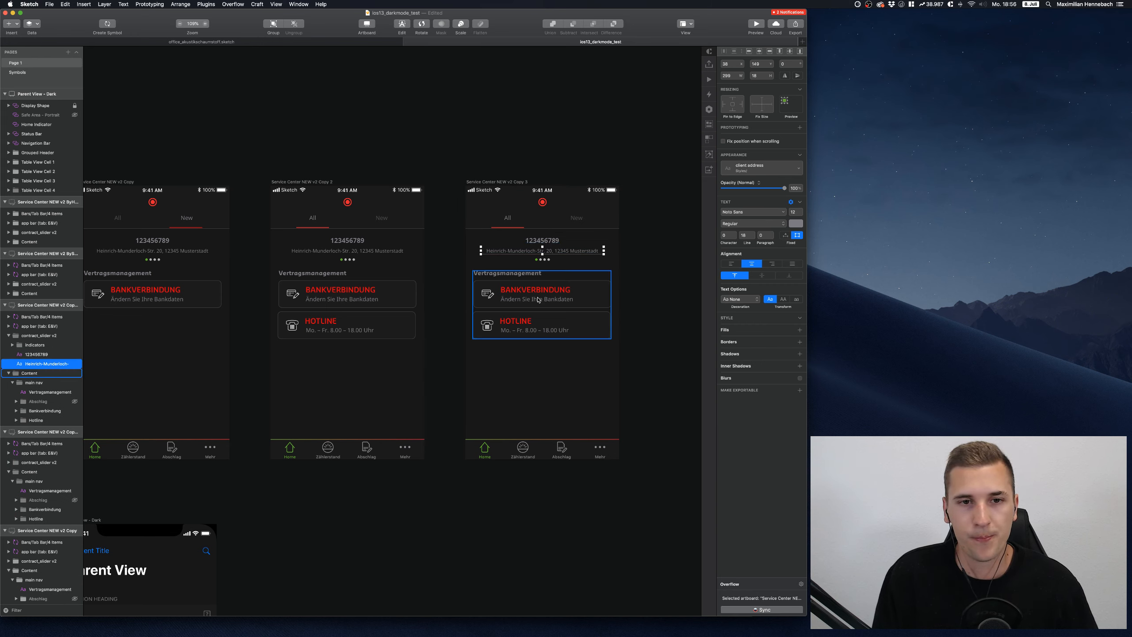
click(597, 294)
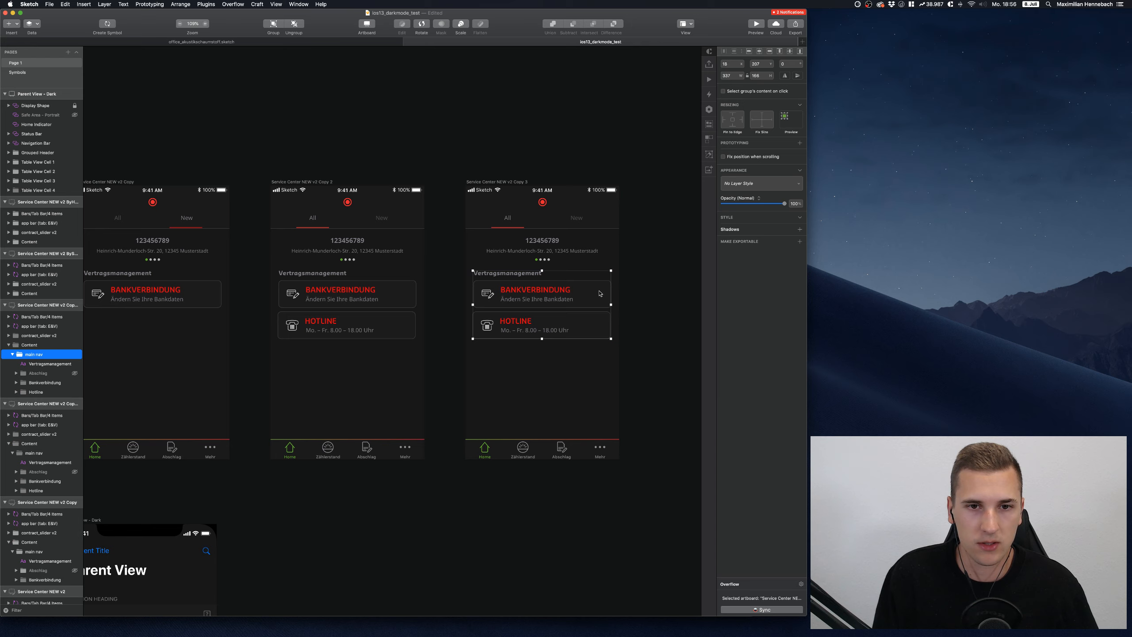
double_click(601, 294)
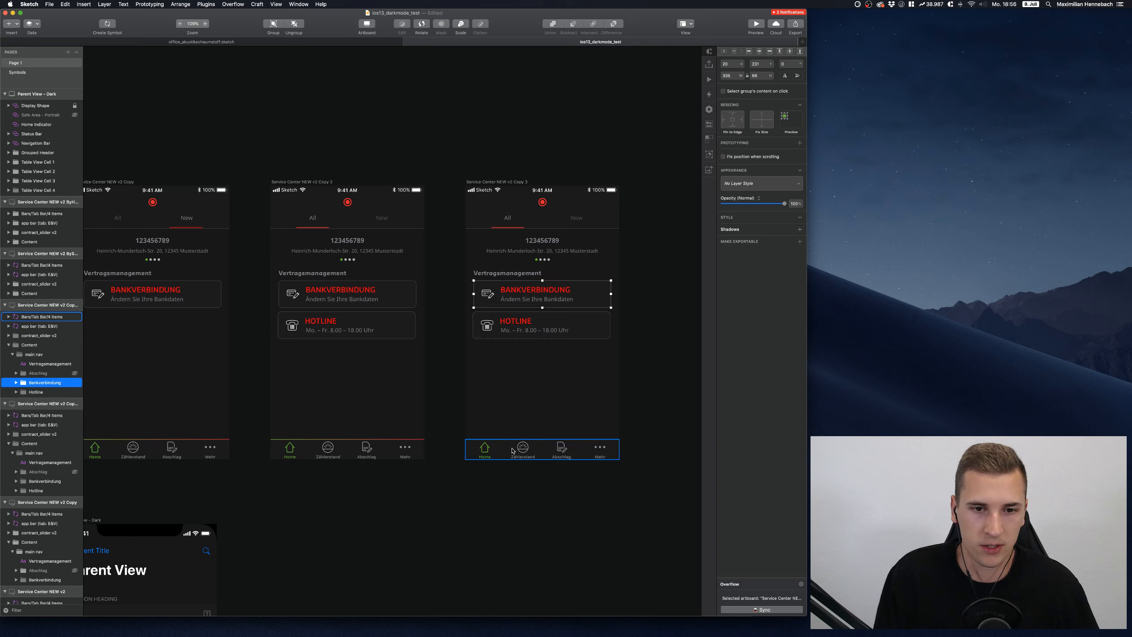
double_click(593, 294)
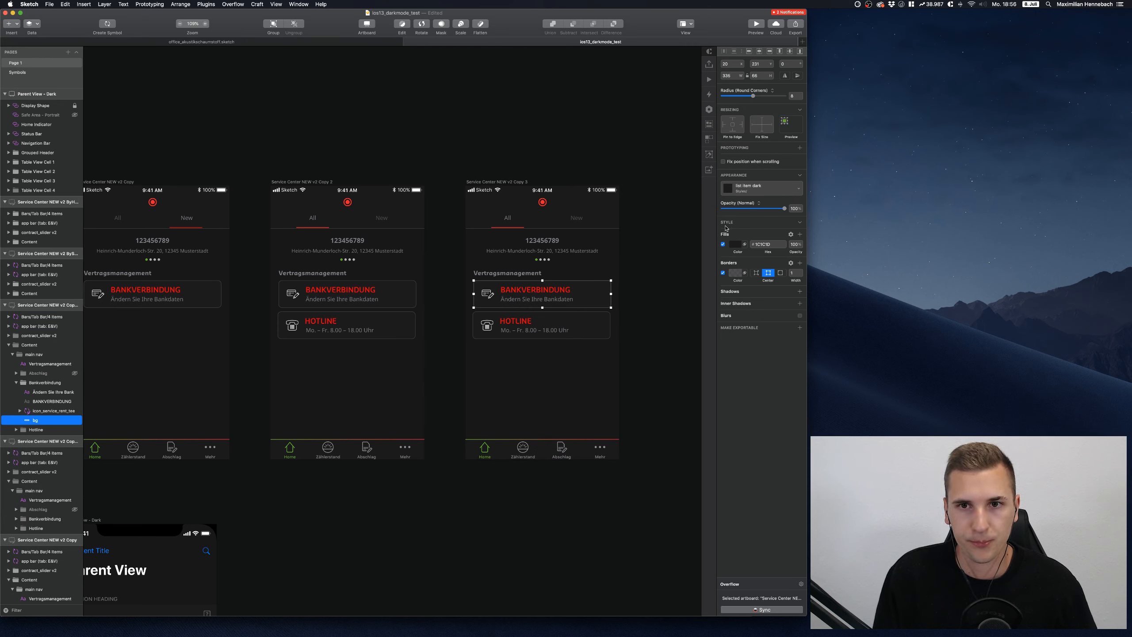
click(742, 188)
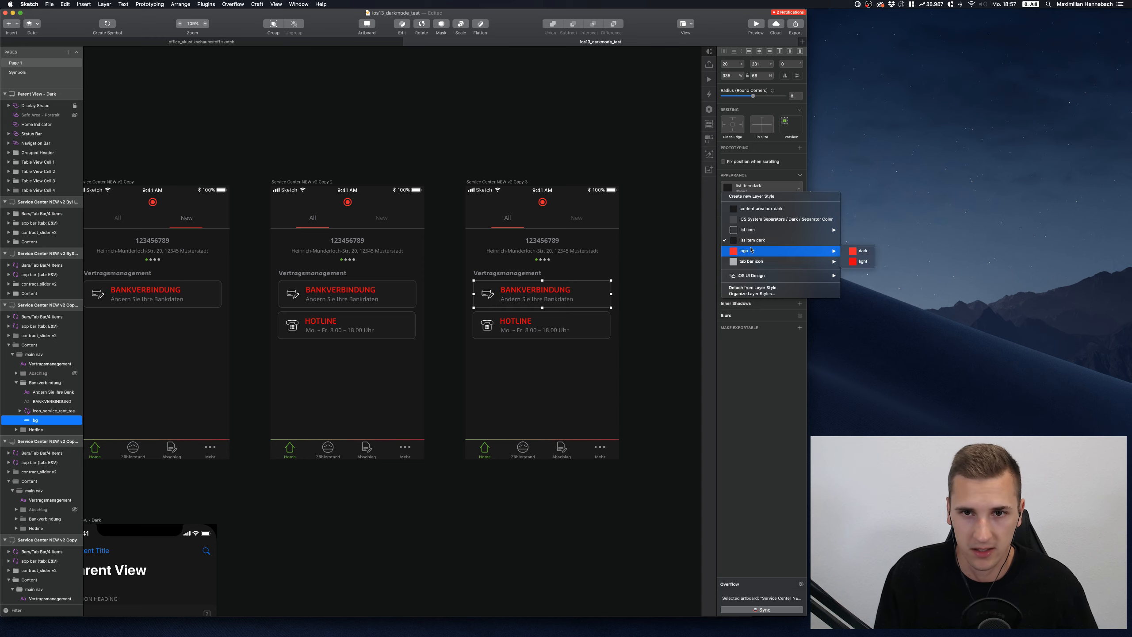
click(690, 232)
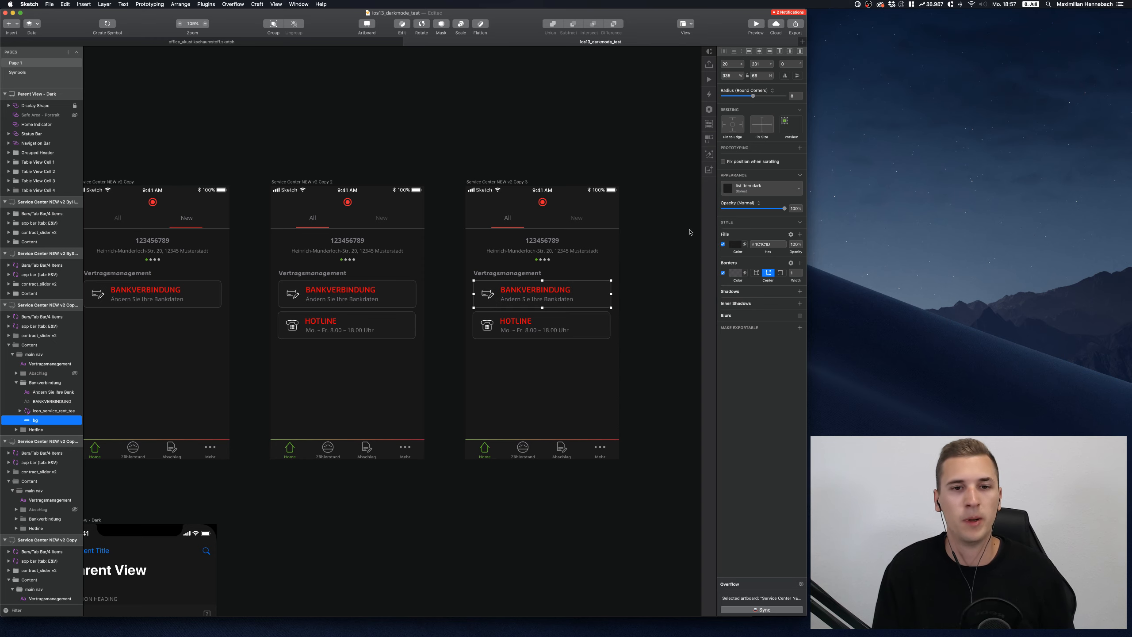
Create a layer style named "list item bg / light" from the BANKVERBINDUNG entry's background on the original light artboard
scroll(690, 232, right, 2)
scroll(690, 232, left, 10)
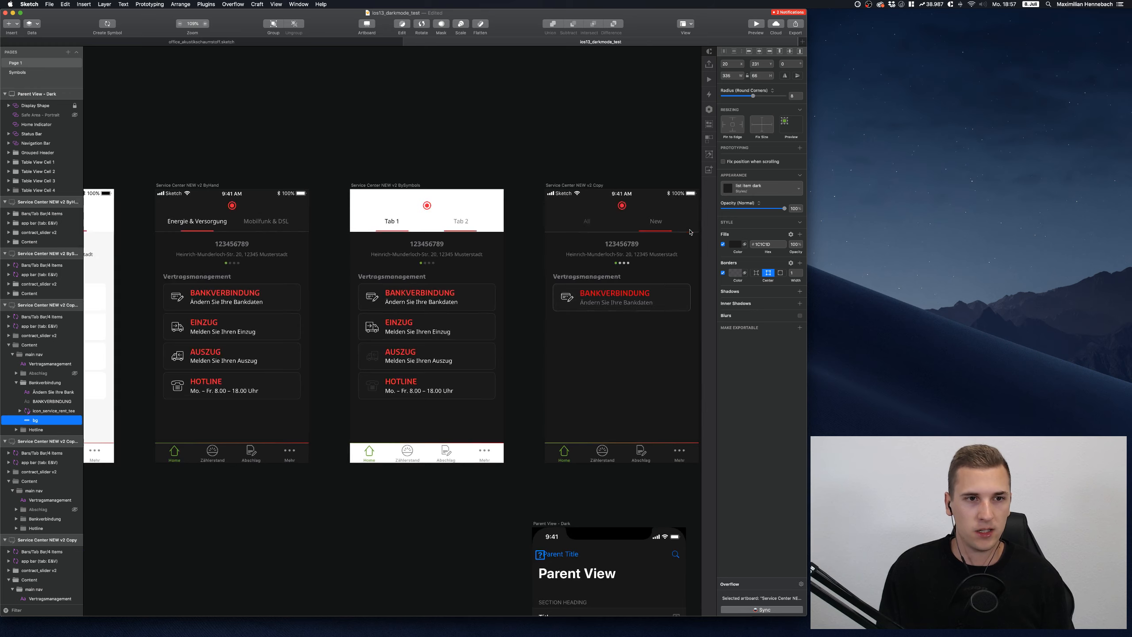
click(315, 292)
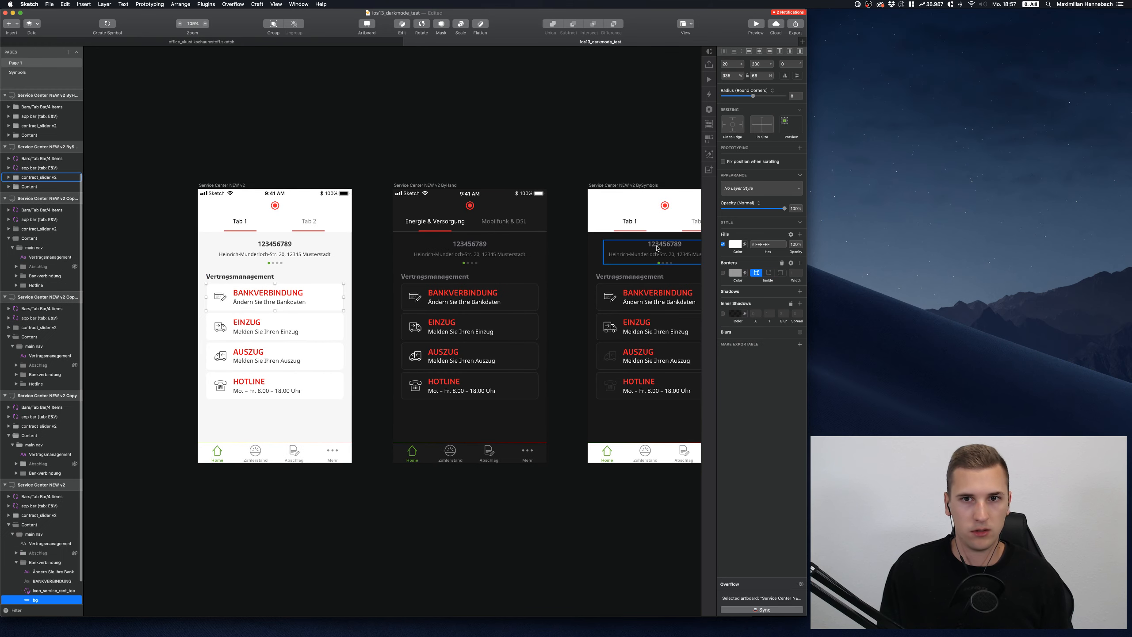
click(748, 188)
click(741, 201)
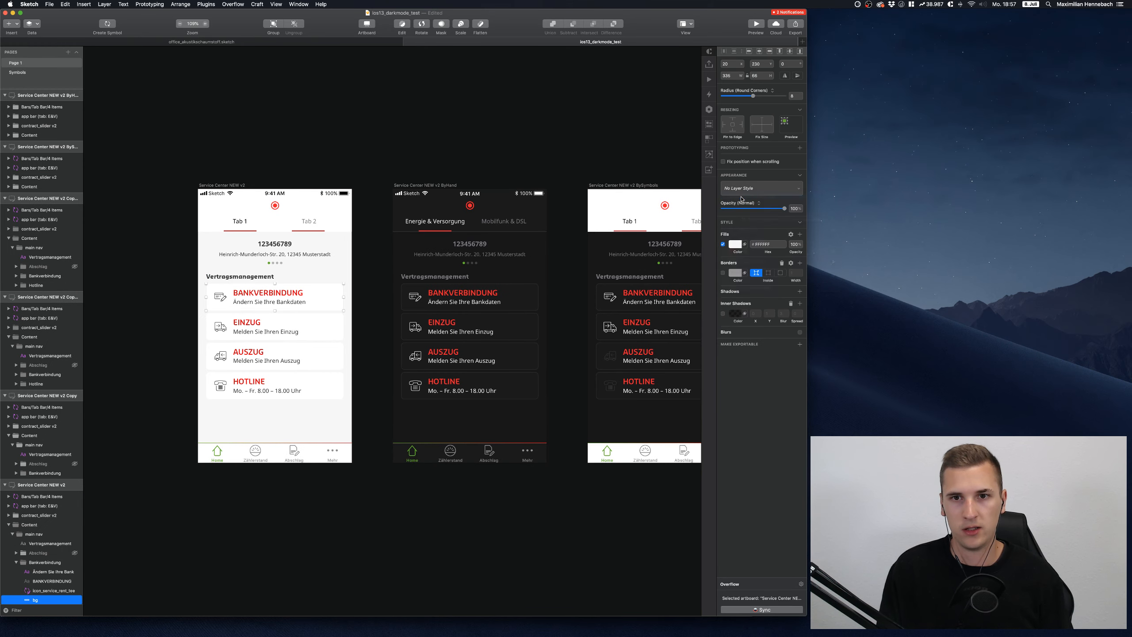
text(lis)
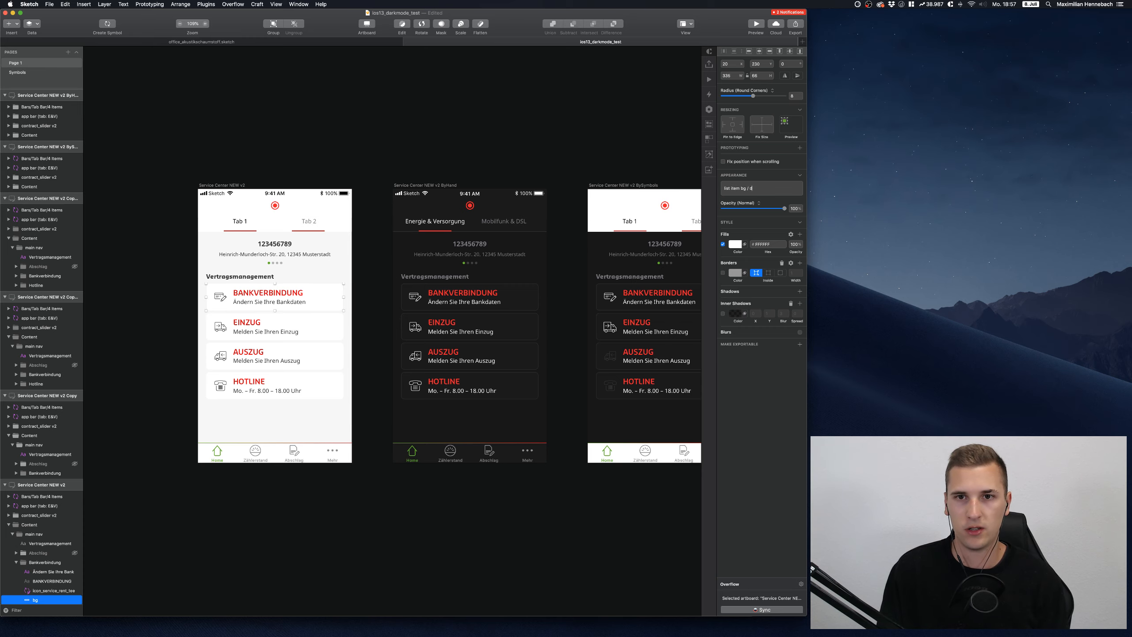
text(t item bg / light)
key(Return)
Rename the layer style "list item dark" to "list item bg / dark"
scroll(572, 293, right, 10)
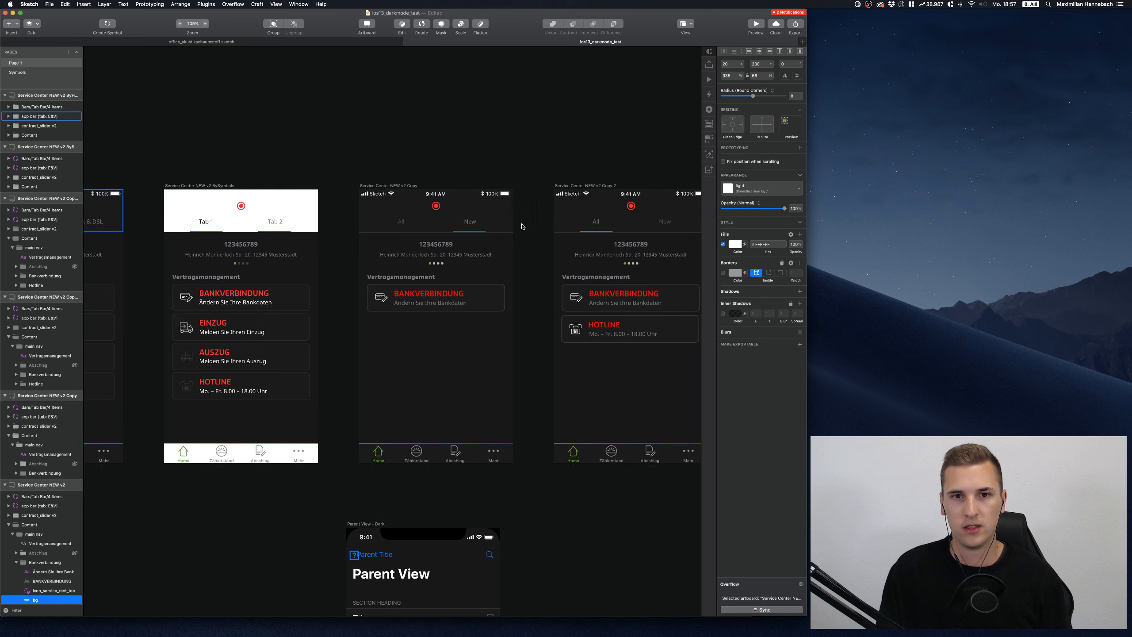
click(592, 303)
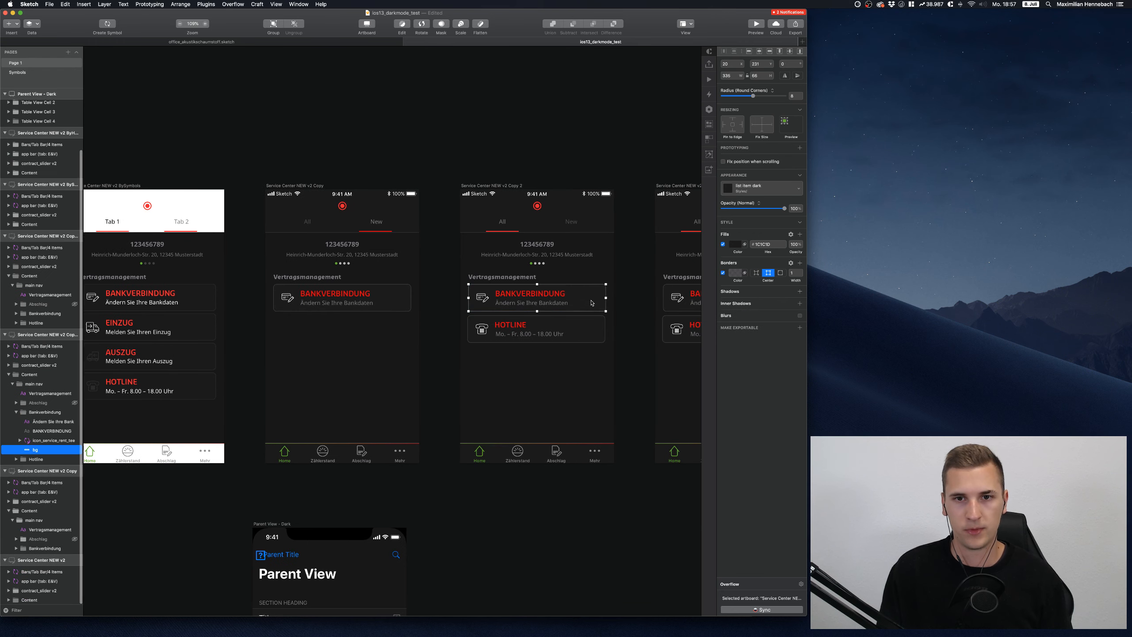
scroll(624, 290, right, 5)
click(760, 188)
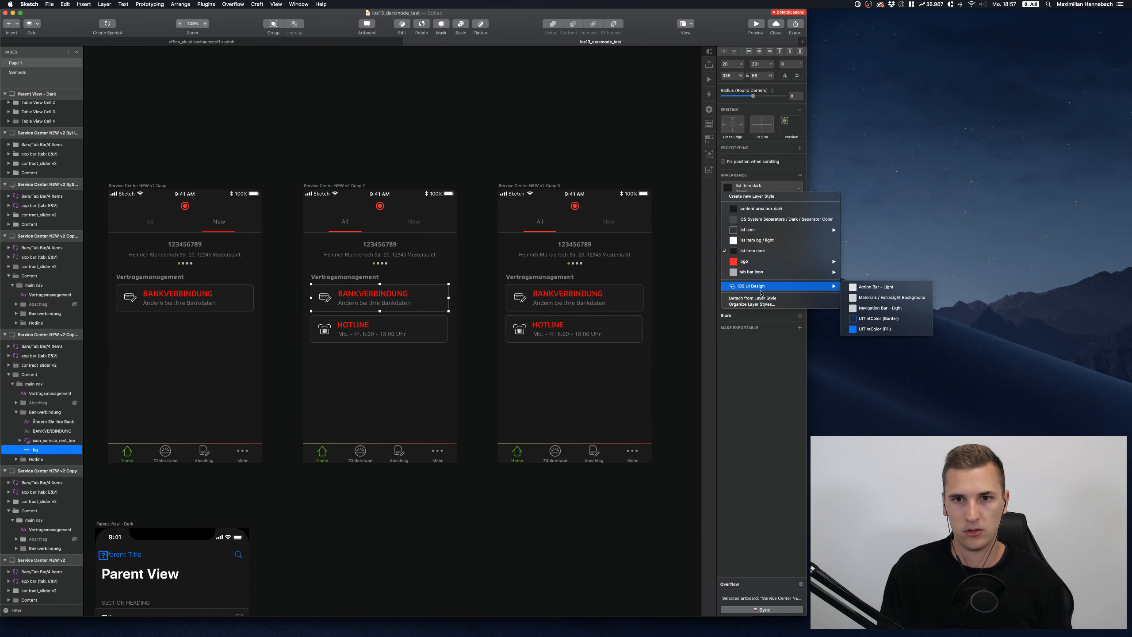
click(758, 305)
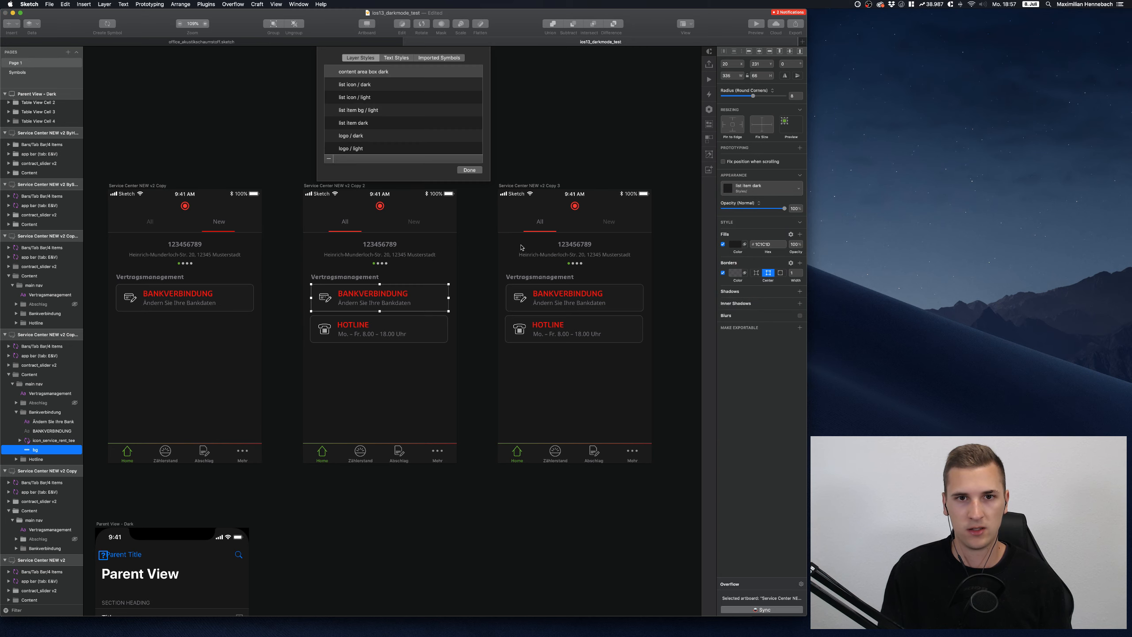
double_click(357, 119)
text(l)
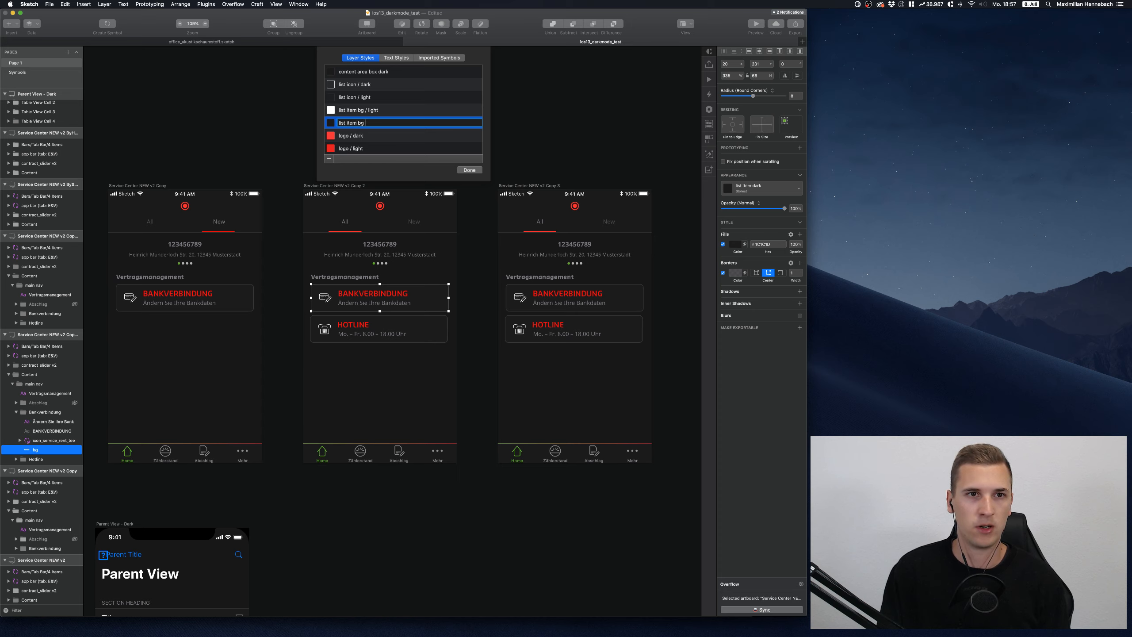
key(Return)
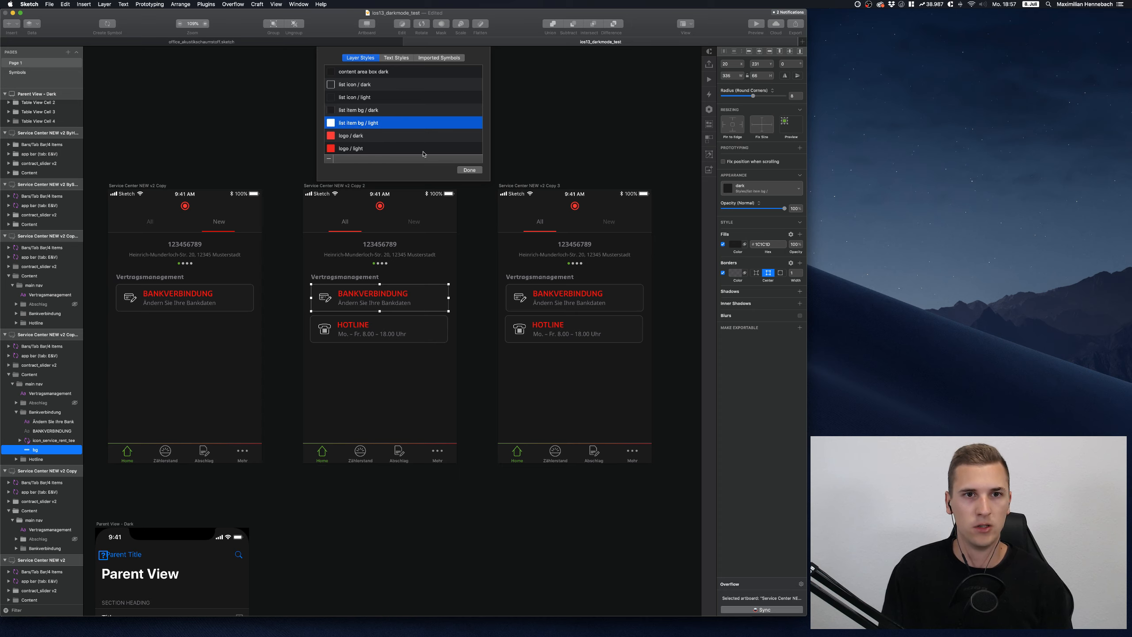
click(468, 170)
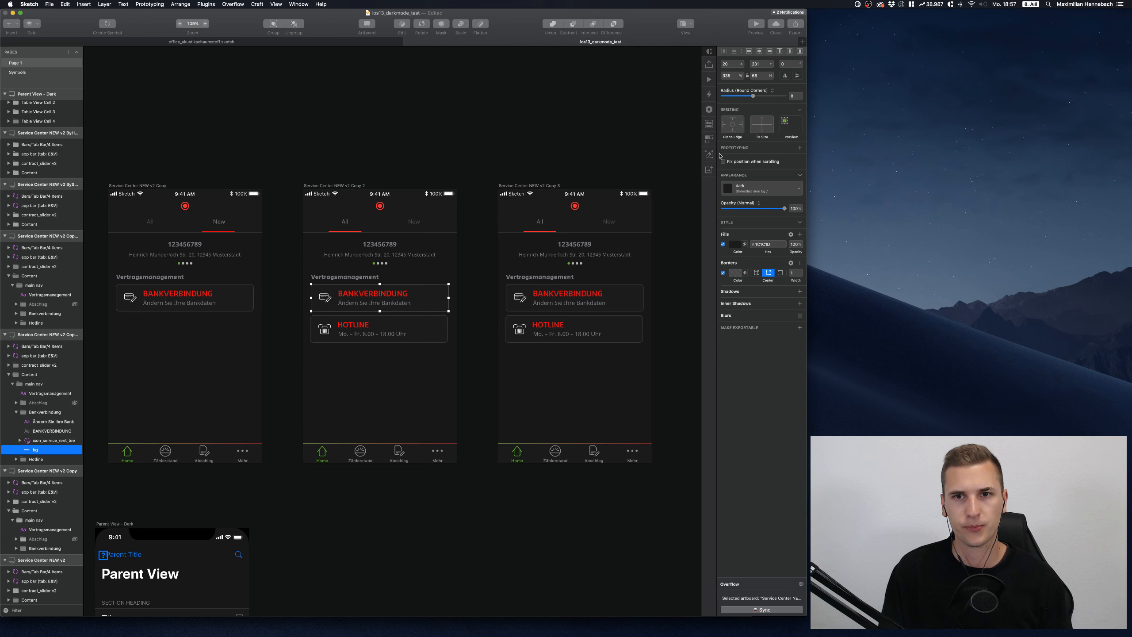
Switch the BANKVERBINDUNG background on Service Center NEW v2 Copy 2 to list item bg / light and back to dark
click(767, 195)
mouse_move(825, 265)
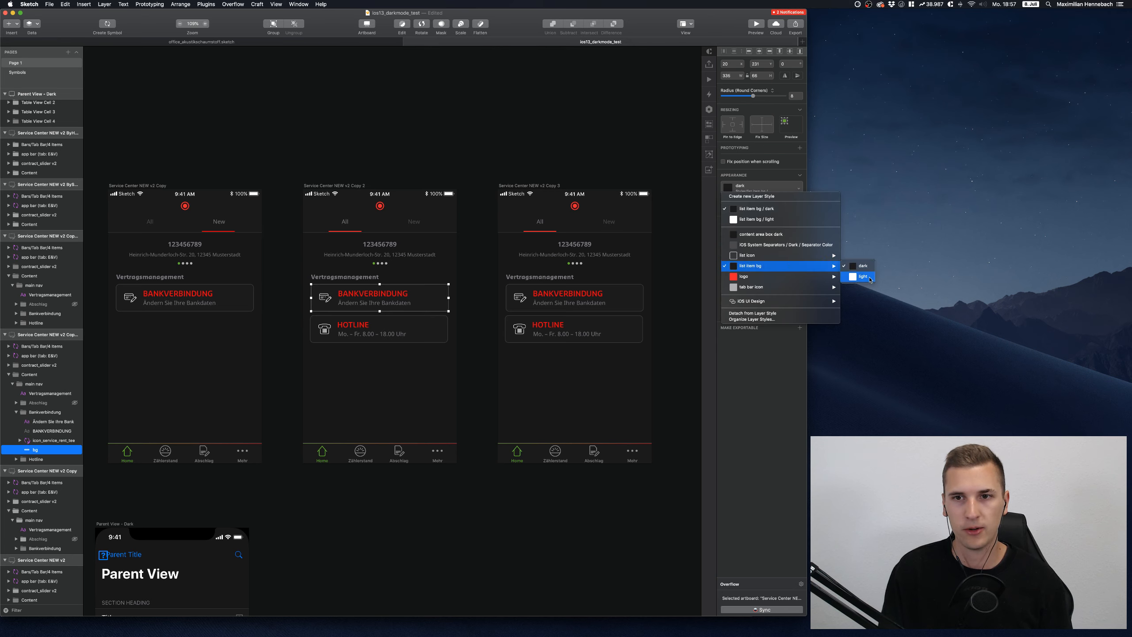
click(863, 276)
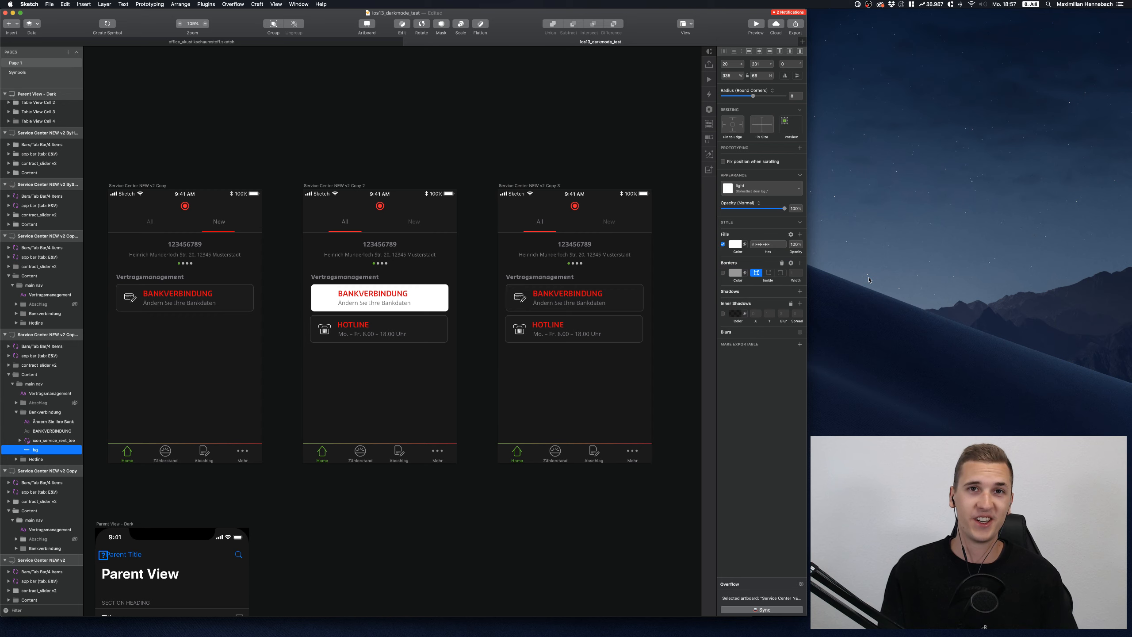
click(751, 196)
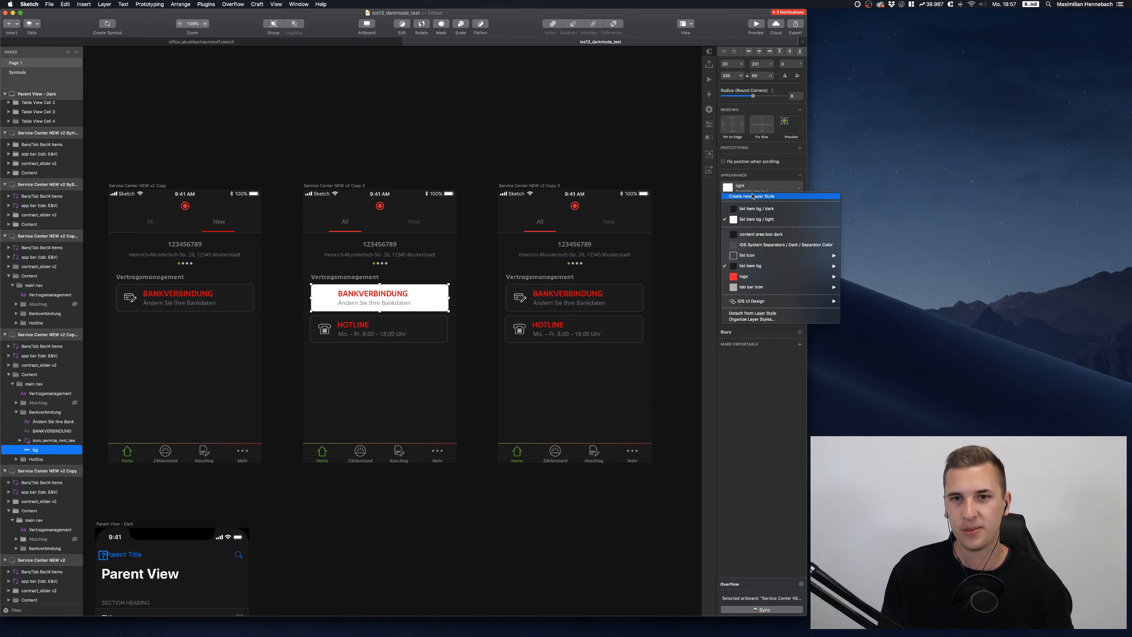
click(863, 266)
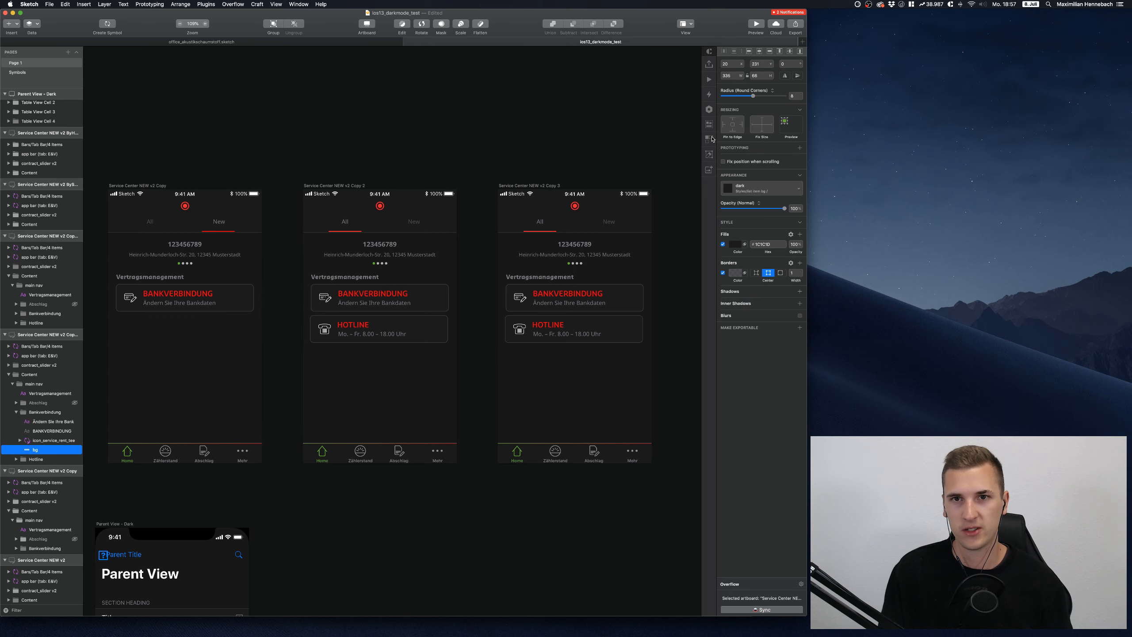
Review the layer styles offered for the entry's background, and collapse the Content group of Service Center NEW v2 Copy 2
click(751, 191)
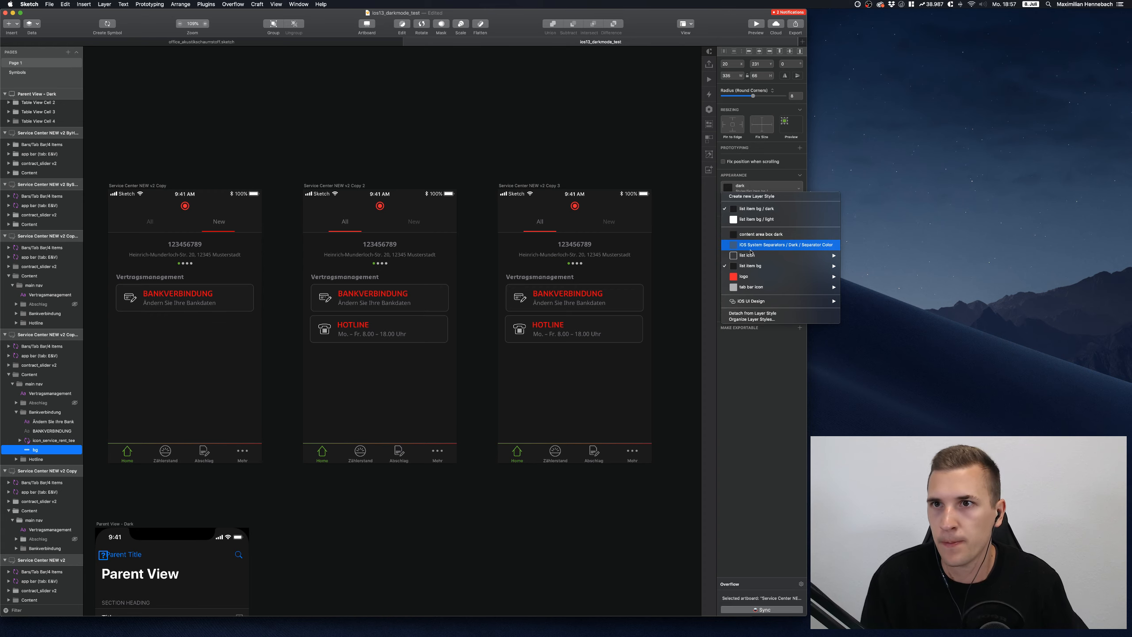
mouse_move(752, 278)
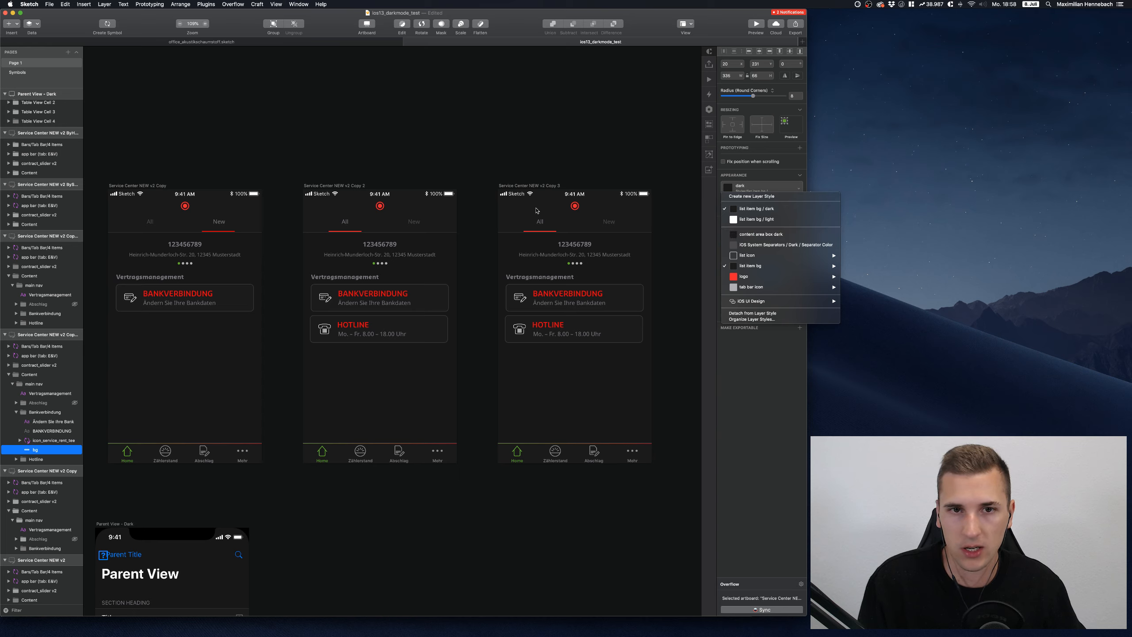
click(512, 187)
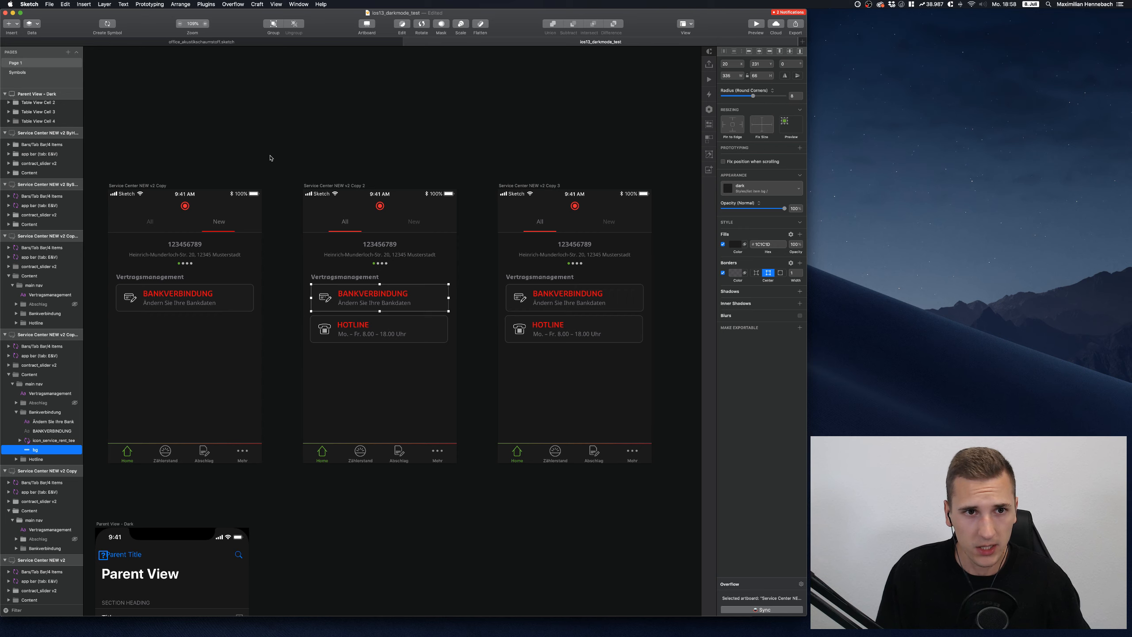
click(324, 190)
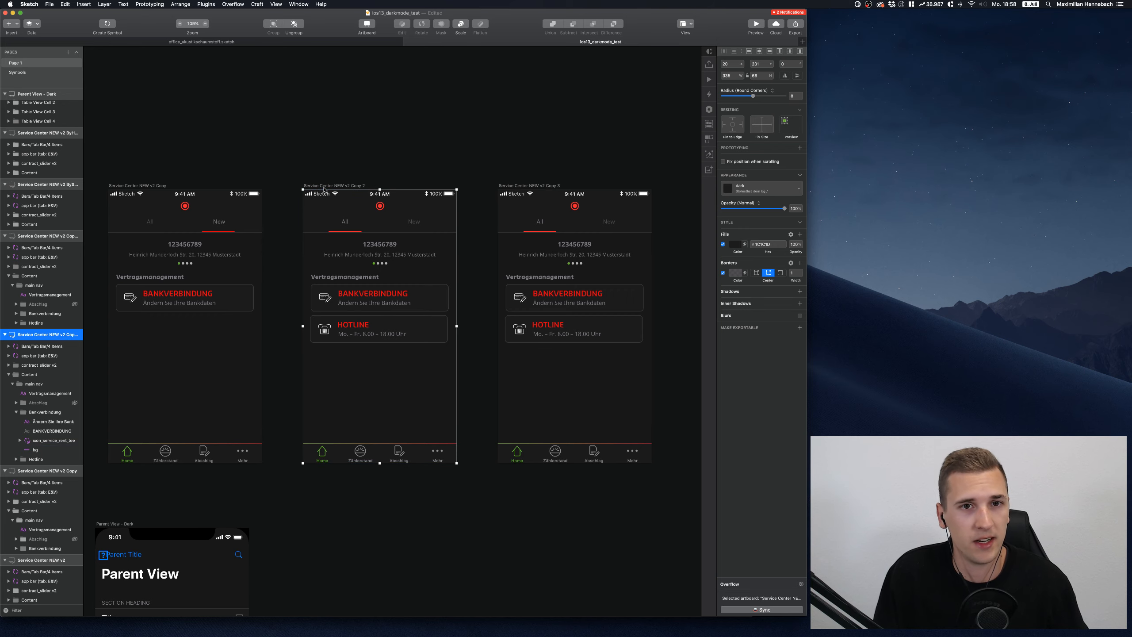
scroll(325, 190, left, 5)
scroll(324, 190, right, 3)
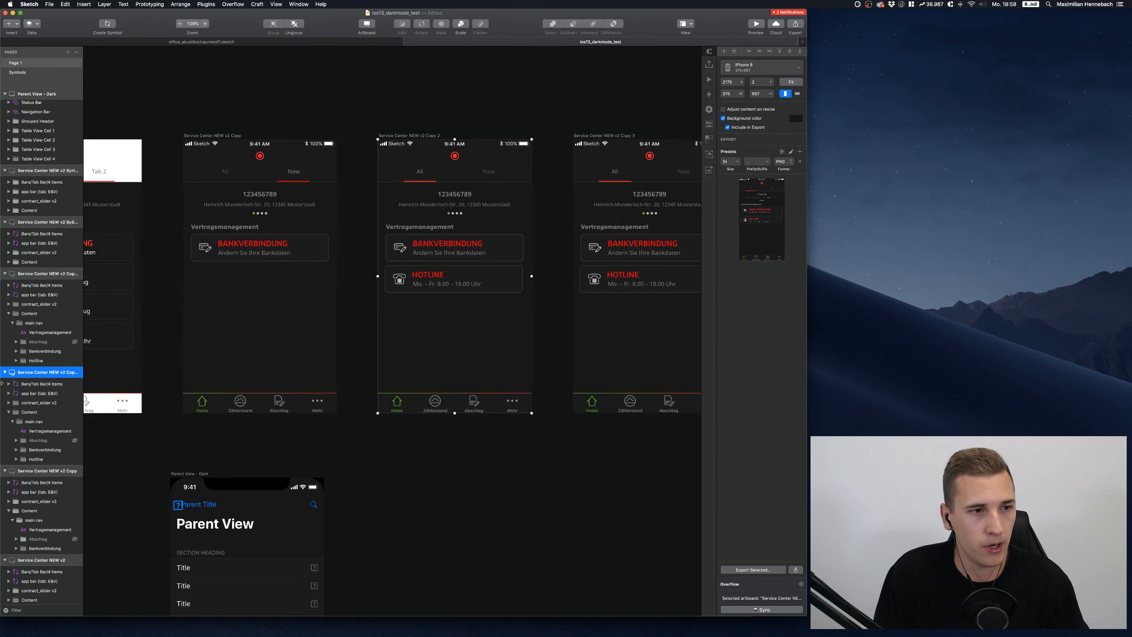
click(9, 414)
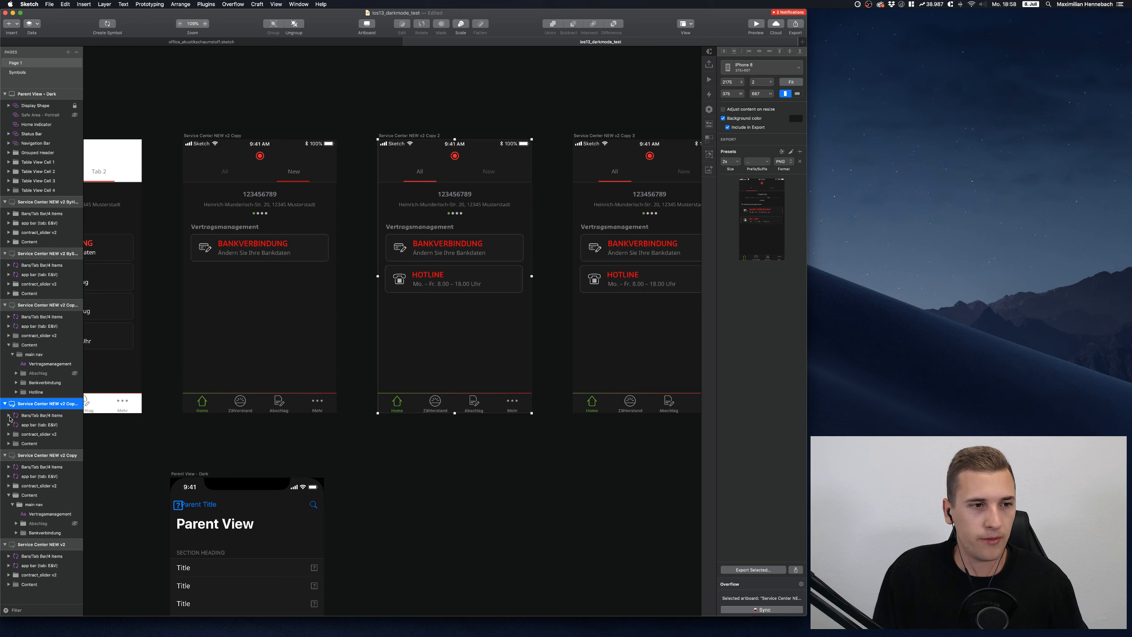
Draw a rectangle about 238 by 392 on the original light artboard and place it behind all its other layers
scroll(250, 361, left, 10)
scroll(250, 362, left, 7)
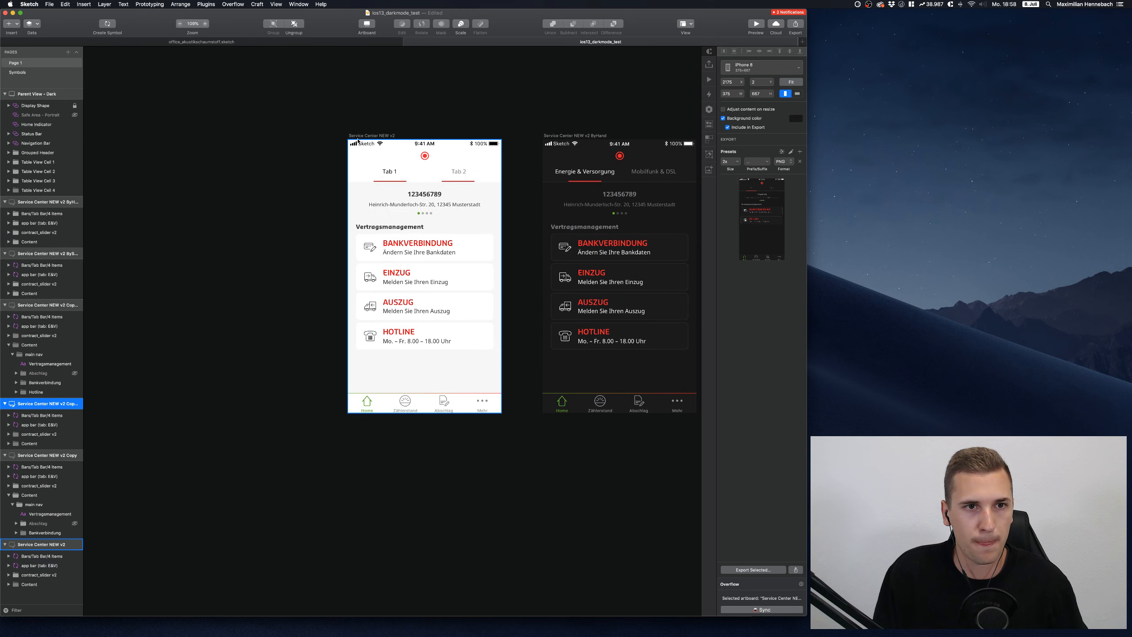
click(357, 140)
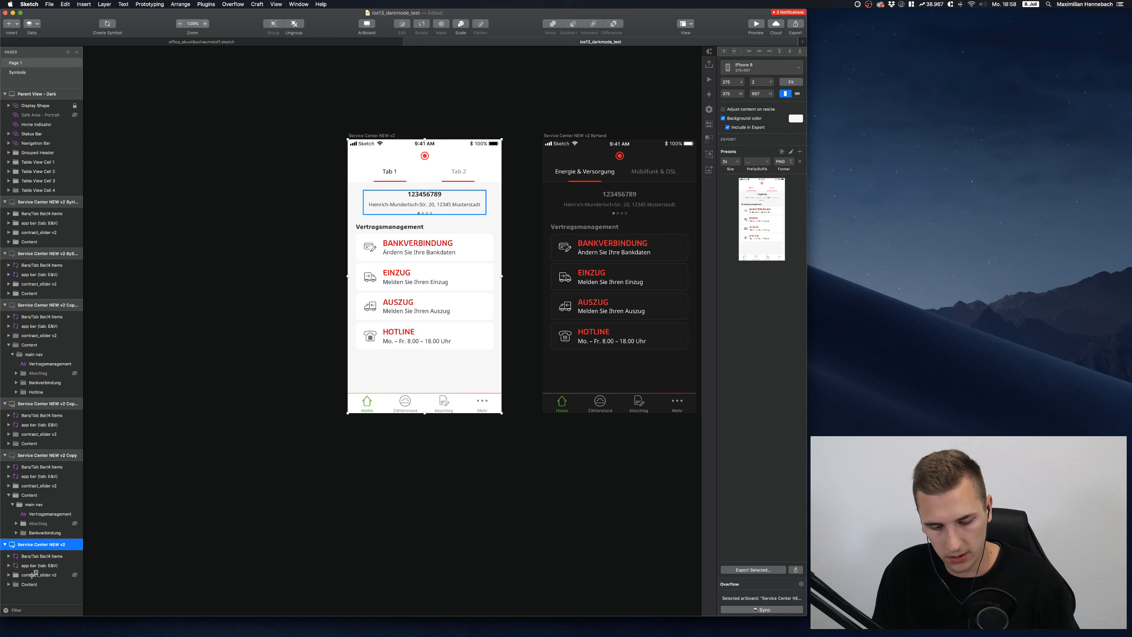
key(r)
drag(383, 179, 480, 340)
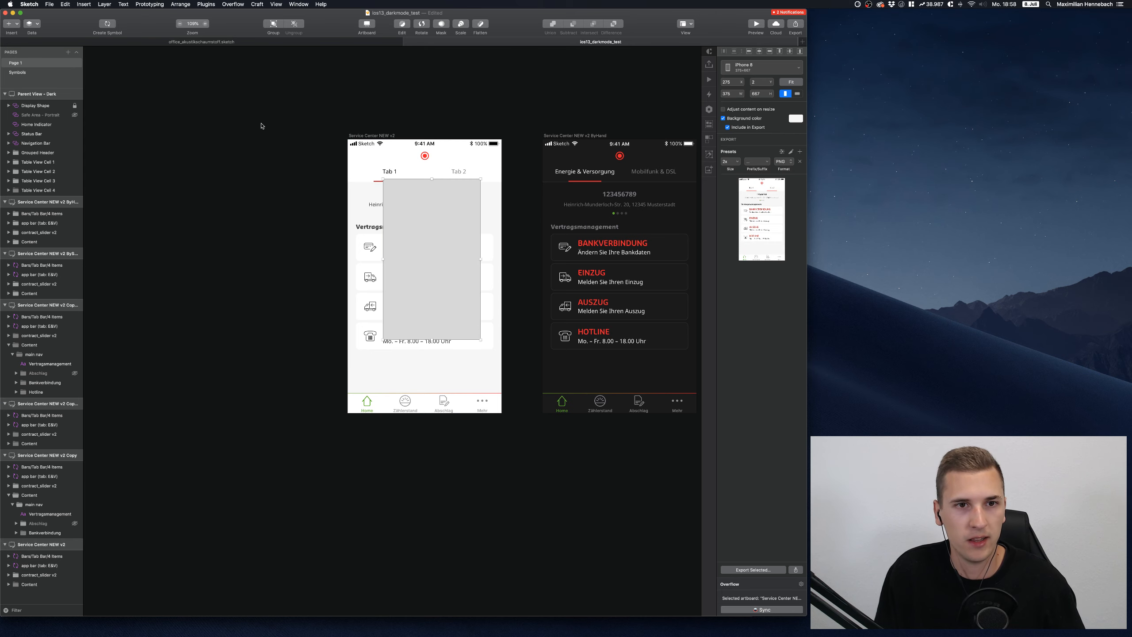
drag(35, 552, 32, 598)
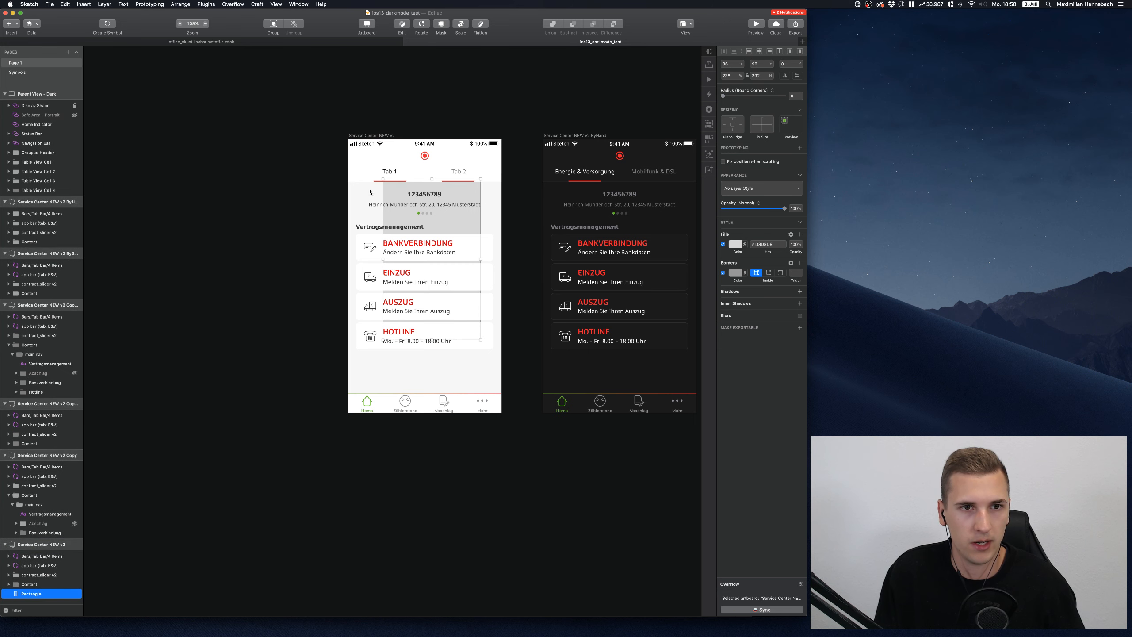
Position the rectangle at X 0, Y 0 and set its width and height to 100% of the artboard
click(729, 65)
text(0)
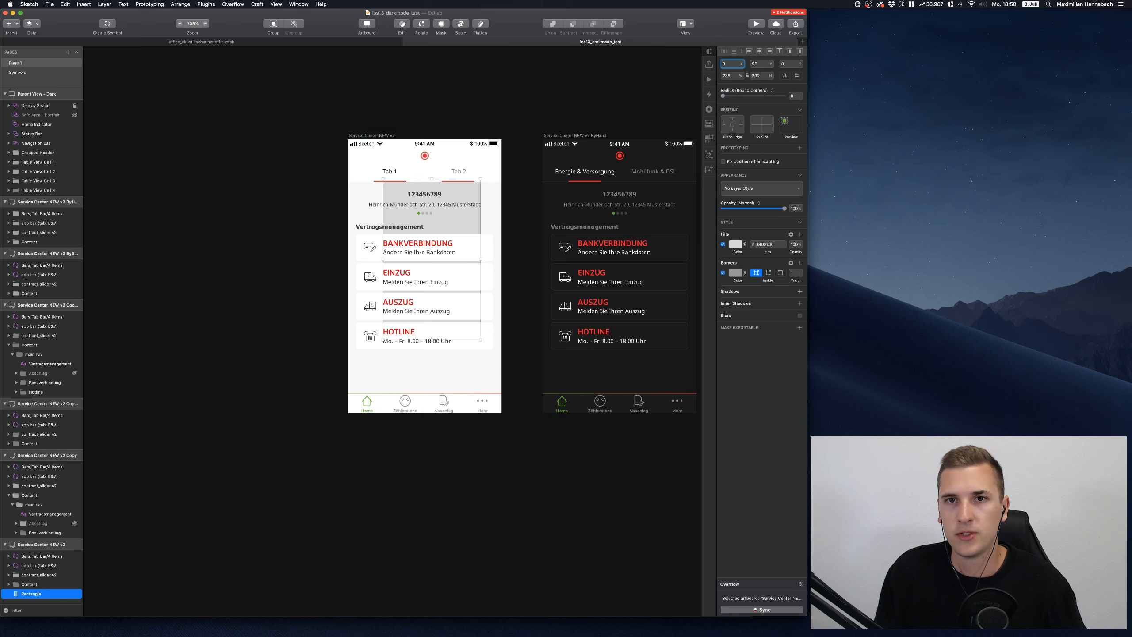
key(Tab)
text(0)
key(Tab)
text(1)
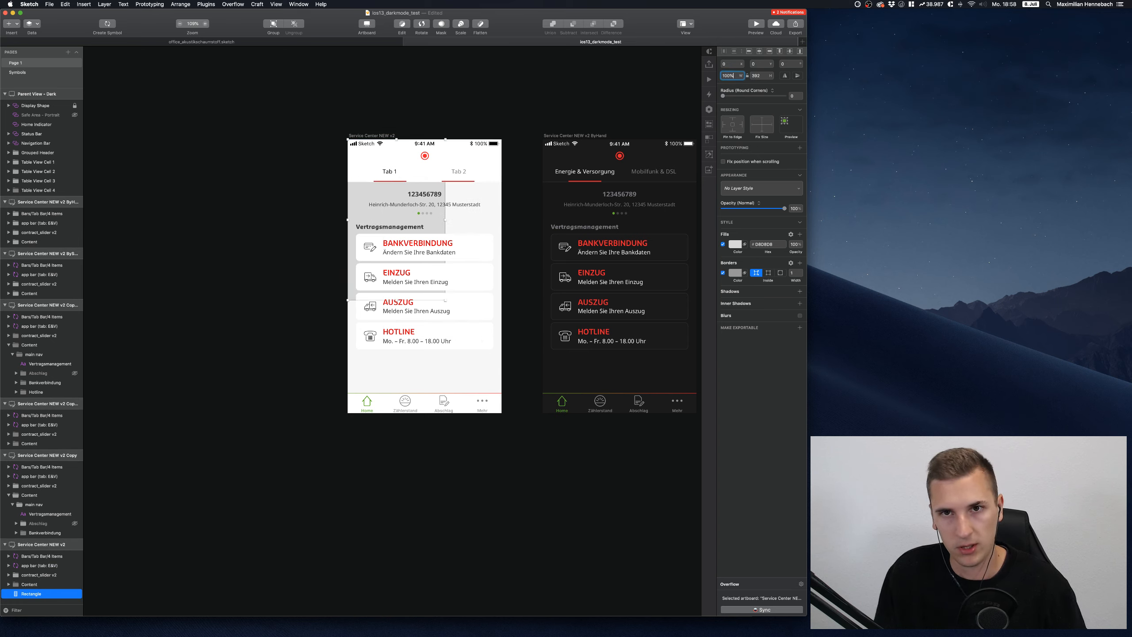
key(Tab)
text(100%)
key(Return)
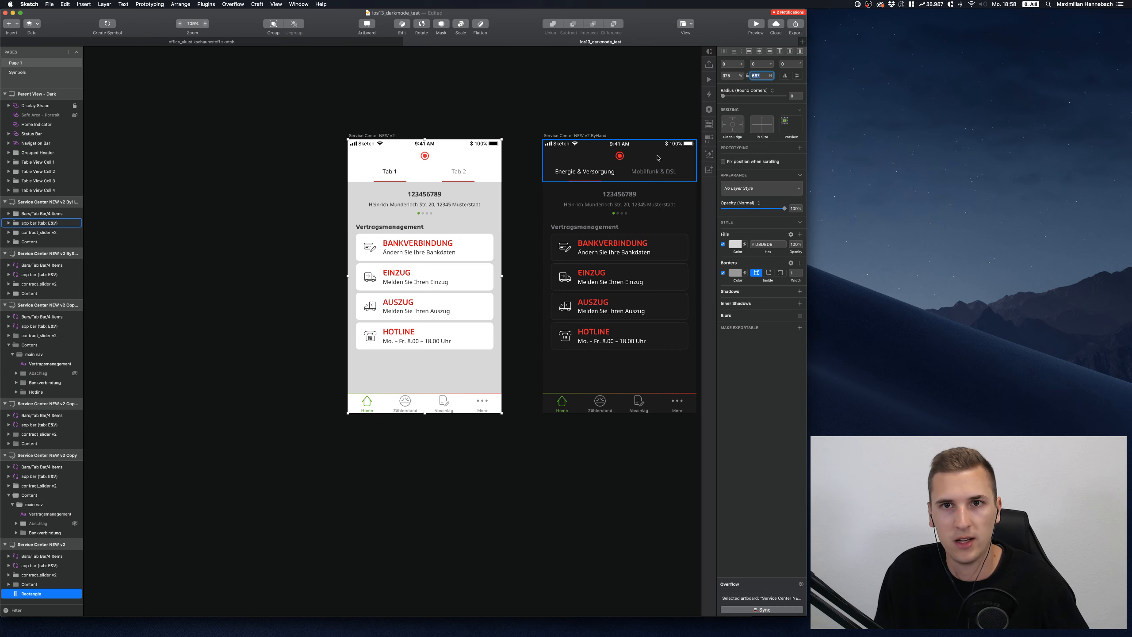
Turn off the rectangle's border and toggle its fill off and back on to compare it with the artboard background
click(723, 273)
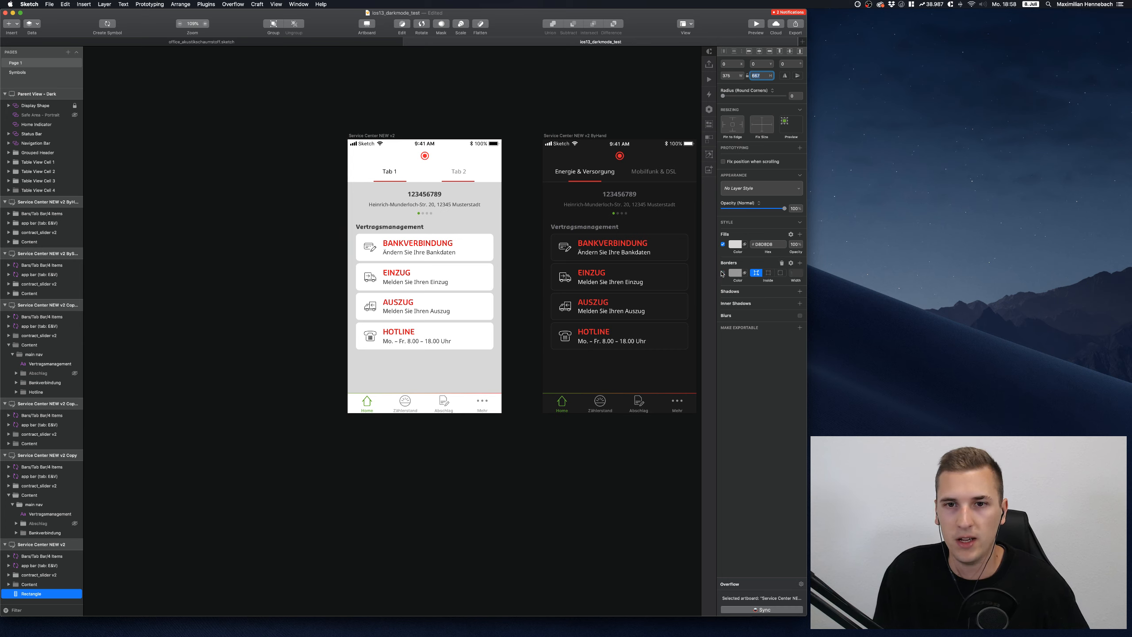
click(723, 245)
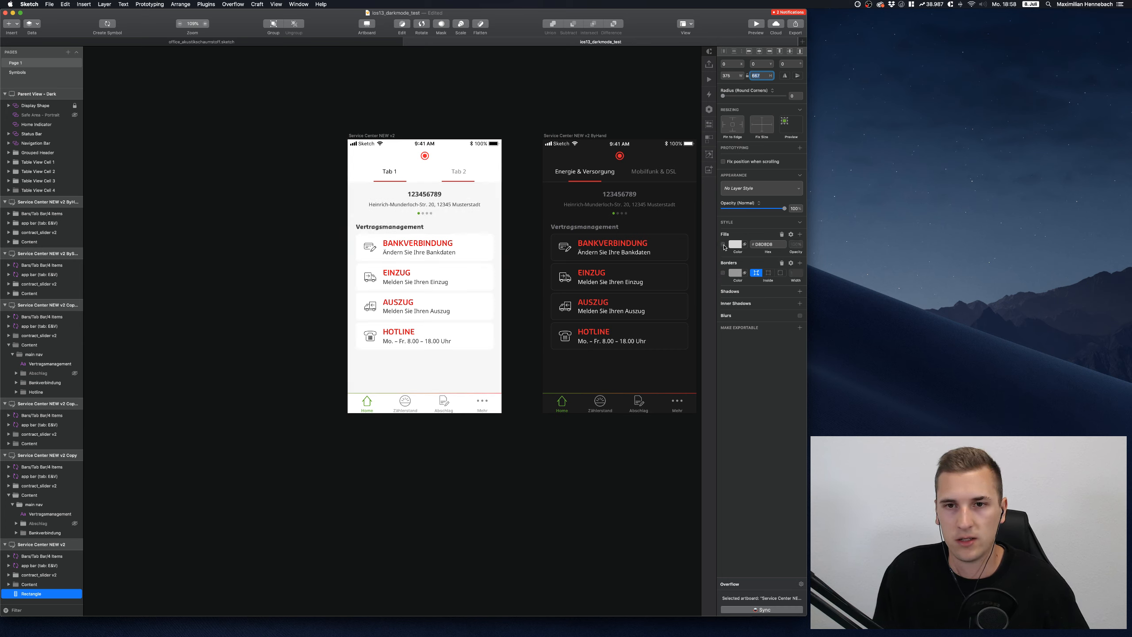
click(723, 245)
click(723, 245)
click(735, 245)
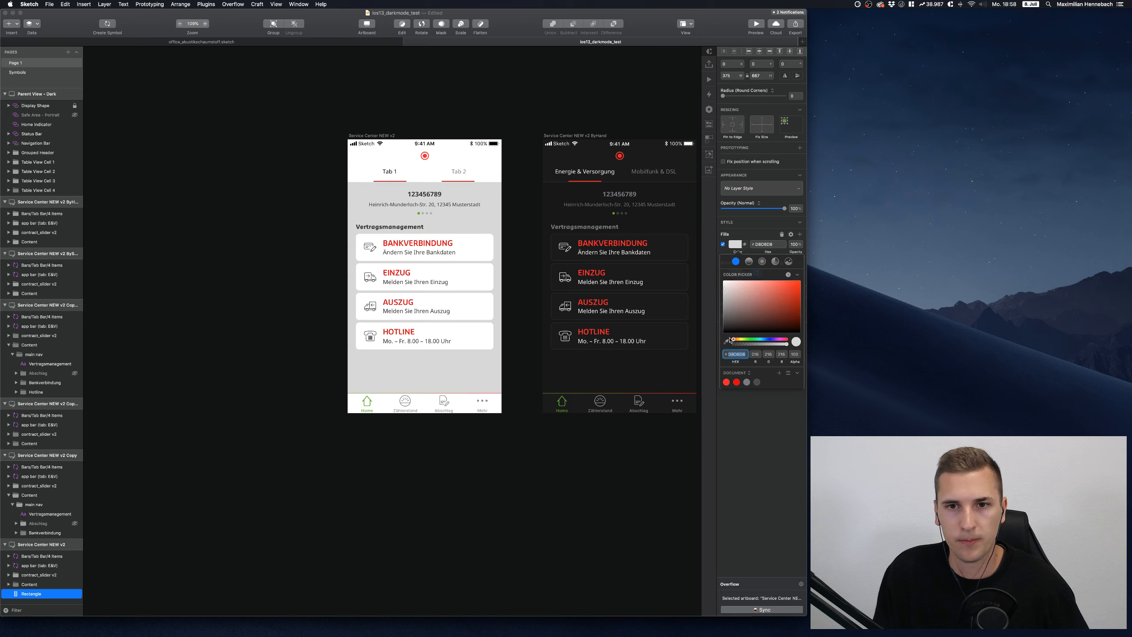
click(721, 110)
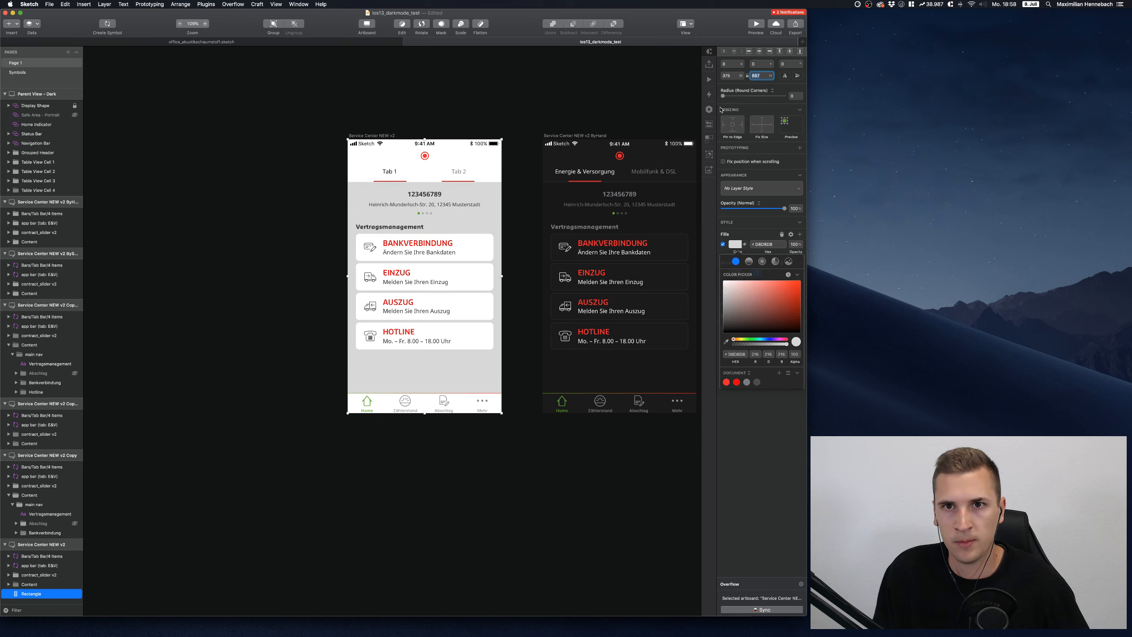
Narrow the rectangle to a width of 188 and sample the exposed artboard background #F7F7F7 as its fill
click(731, 74)
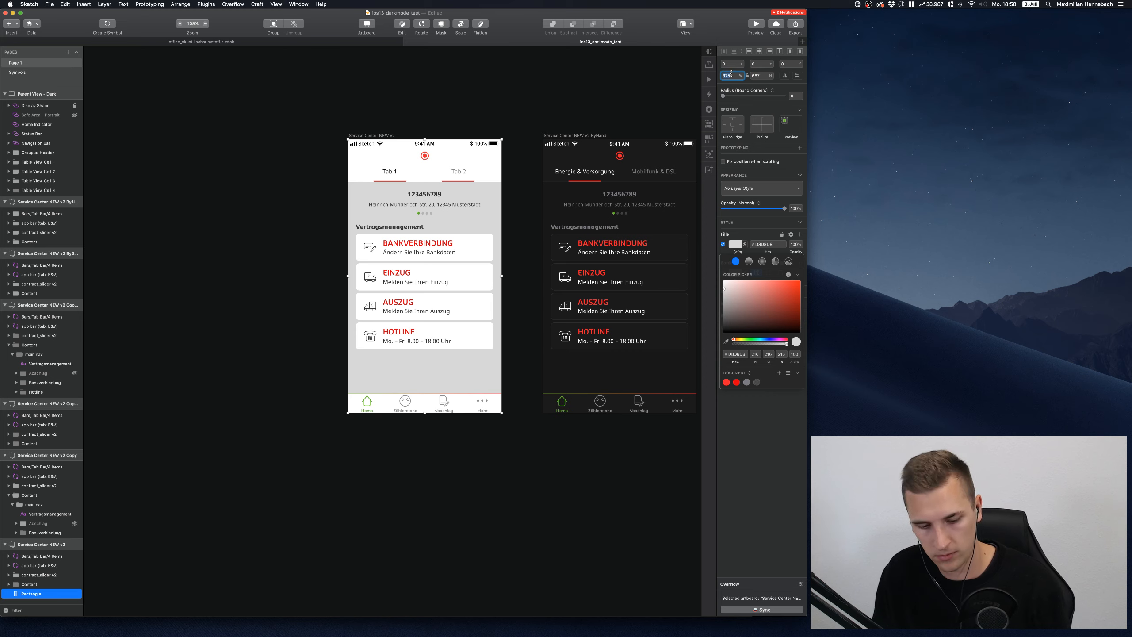
key(Return)
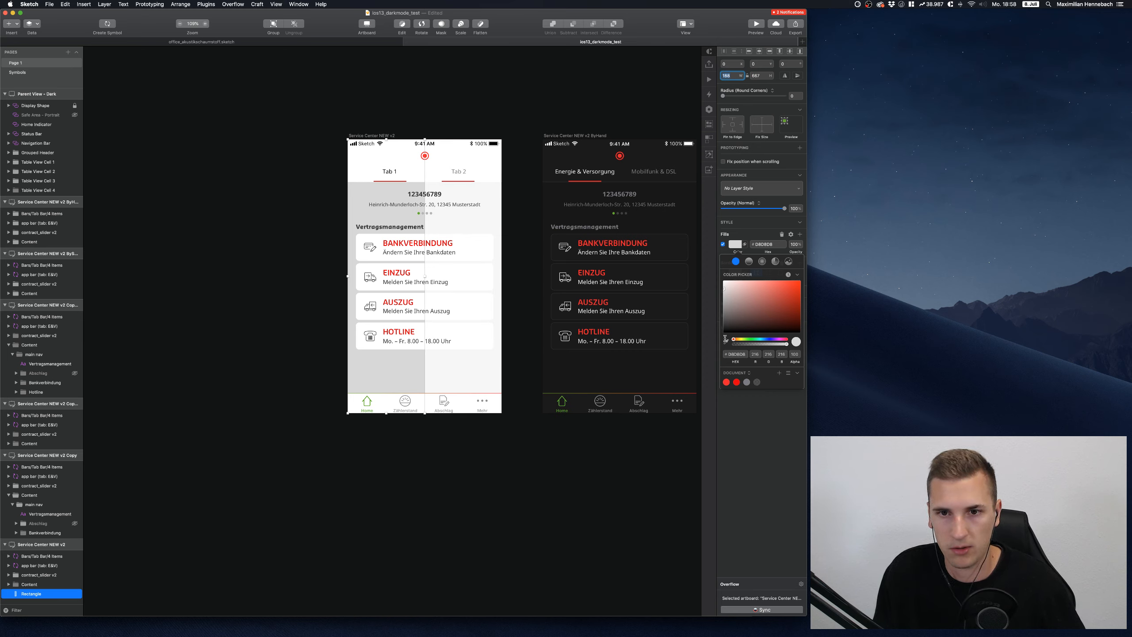
click(726, 340)
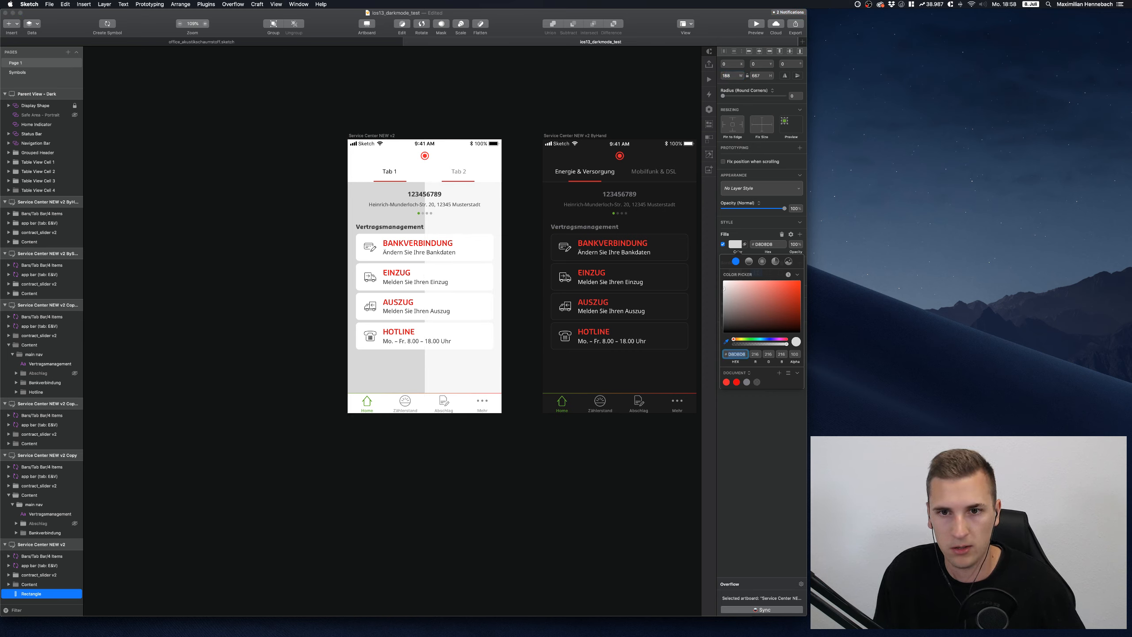
click(462, 373)
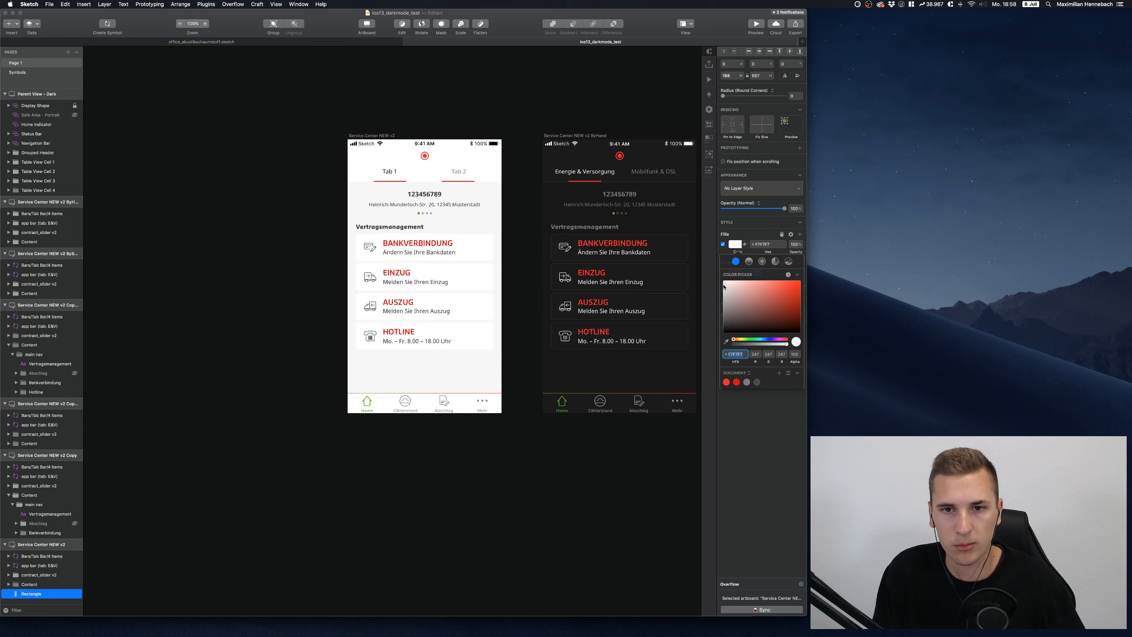
Set the rectangle's width to 375 and close its fill colour picker
click(735, 75)
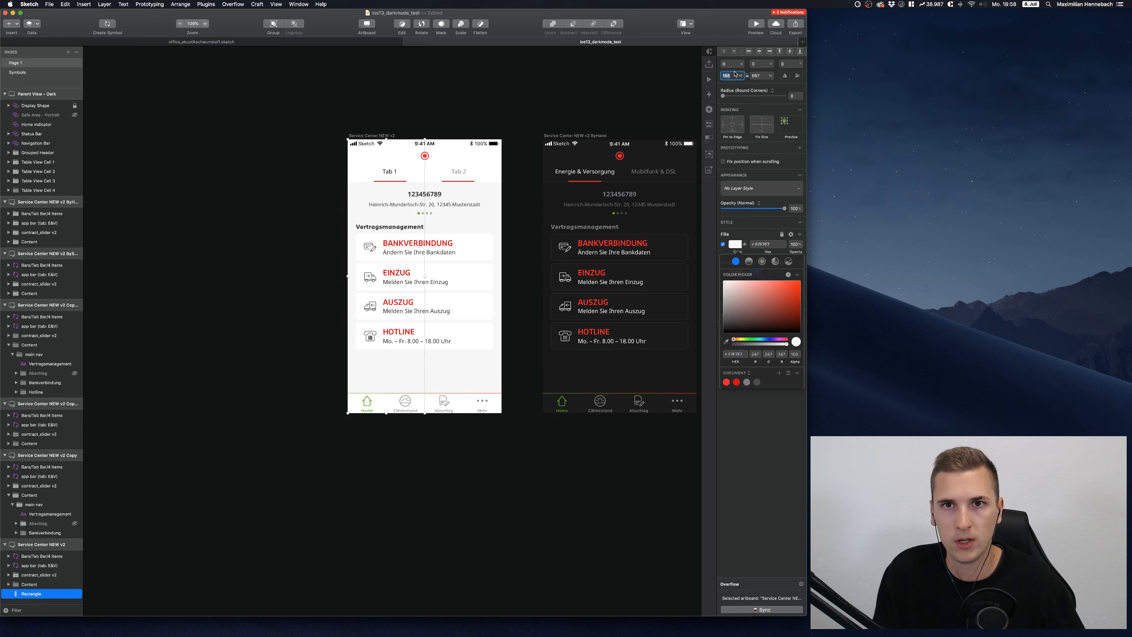
text(375)
key(Return)
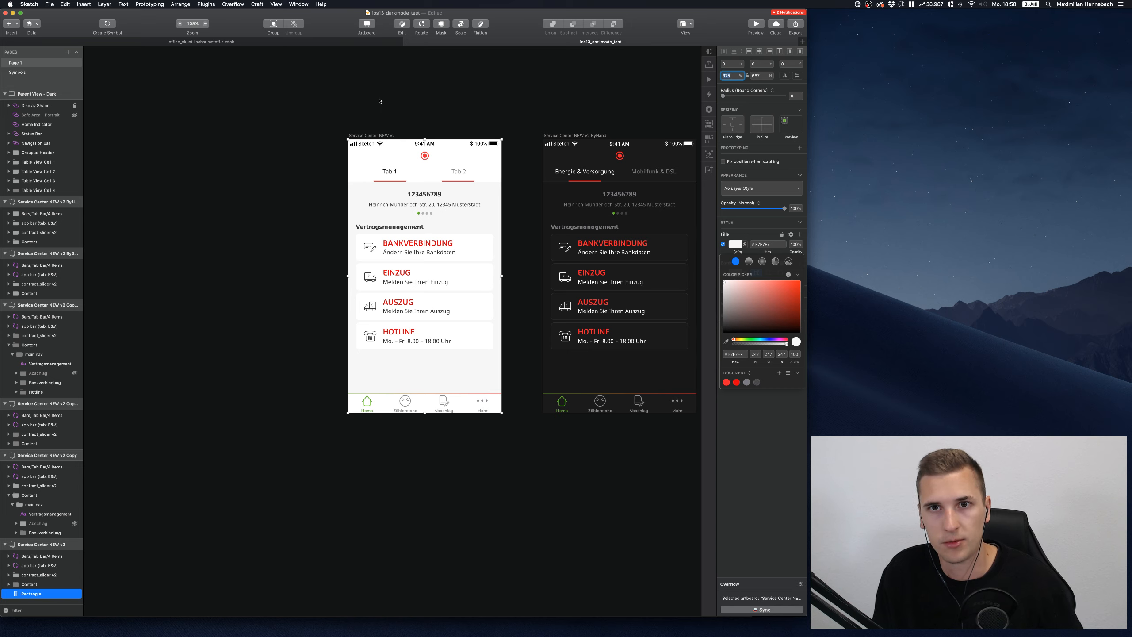
click(746, 246)
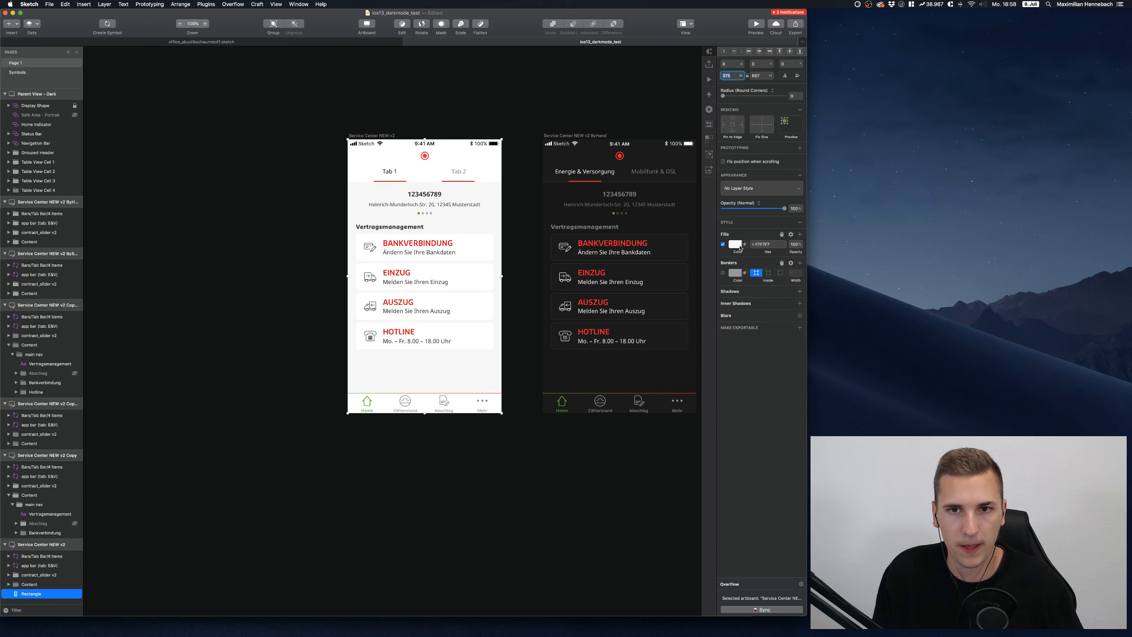
Rename the rectangle main bg and convert it into a symbol of the same name on the Symbols page
key(super+r)
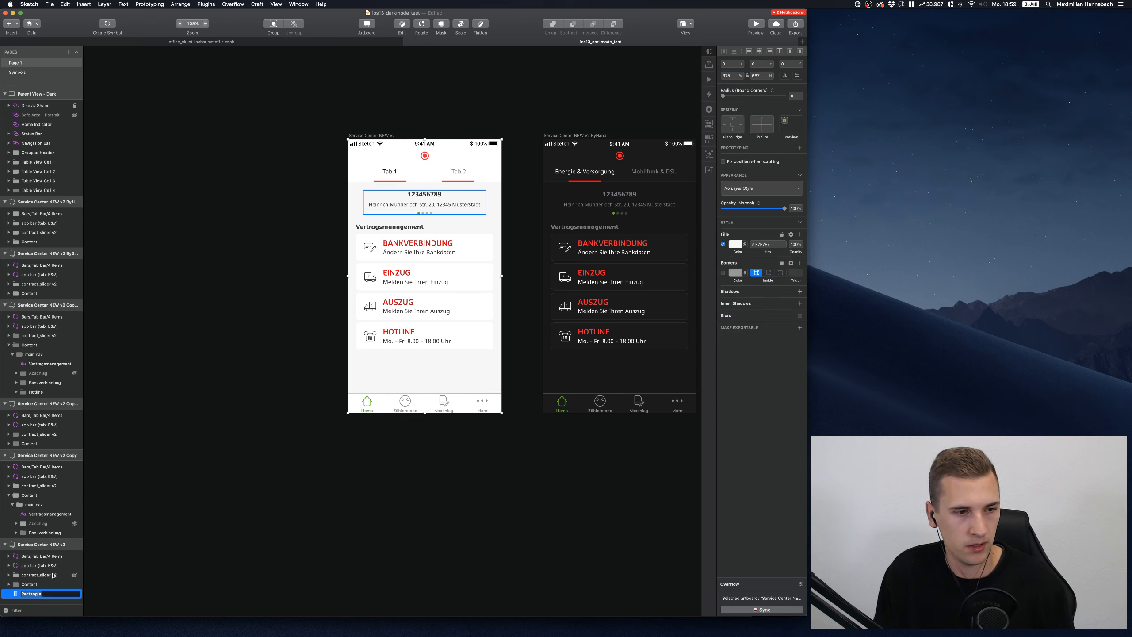
text(main bg)
key(Return)
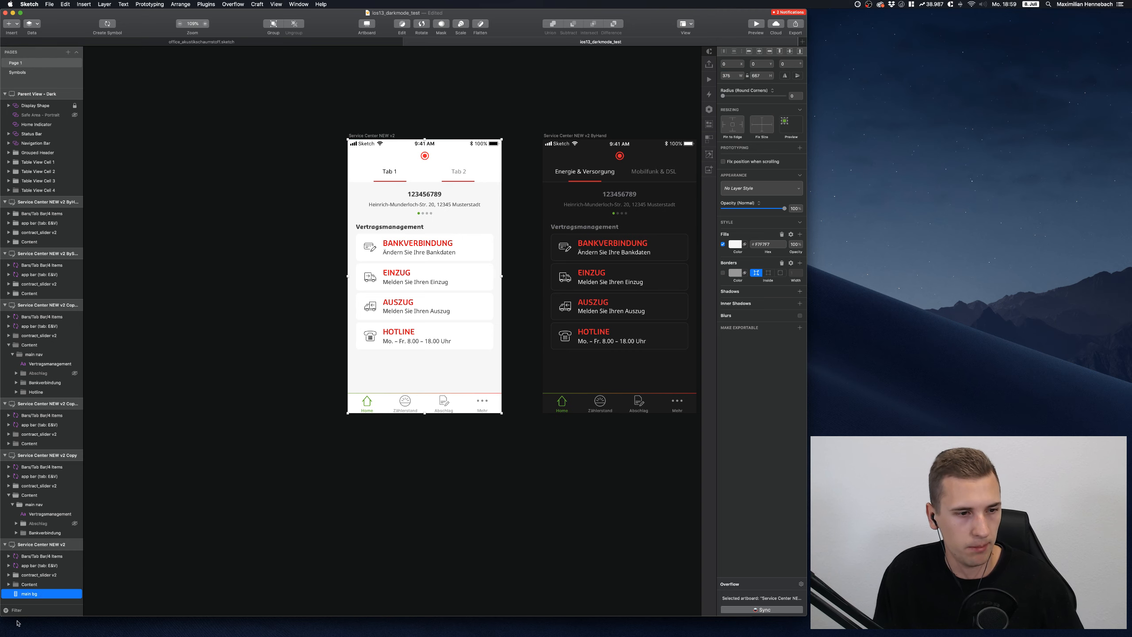
right_click(61, 592)
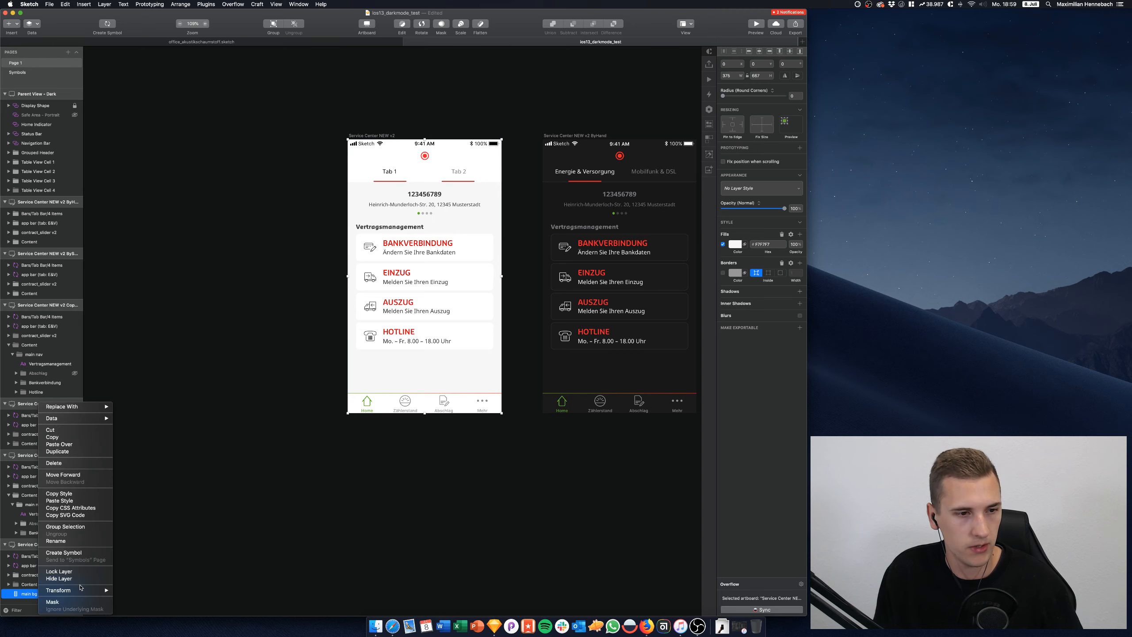
click(76, 554)
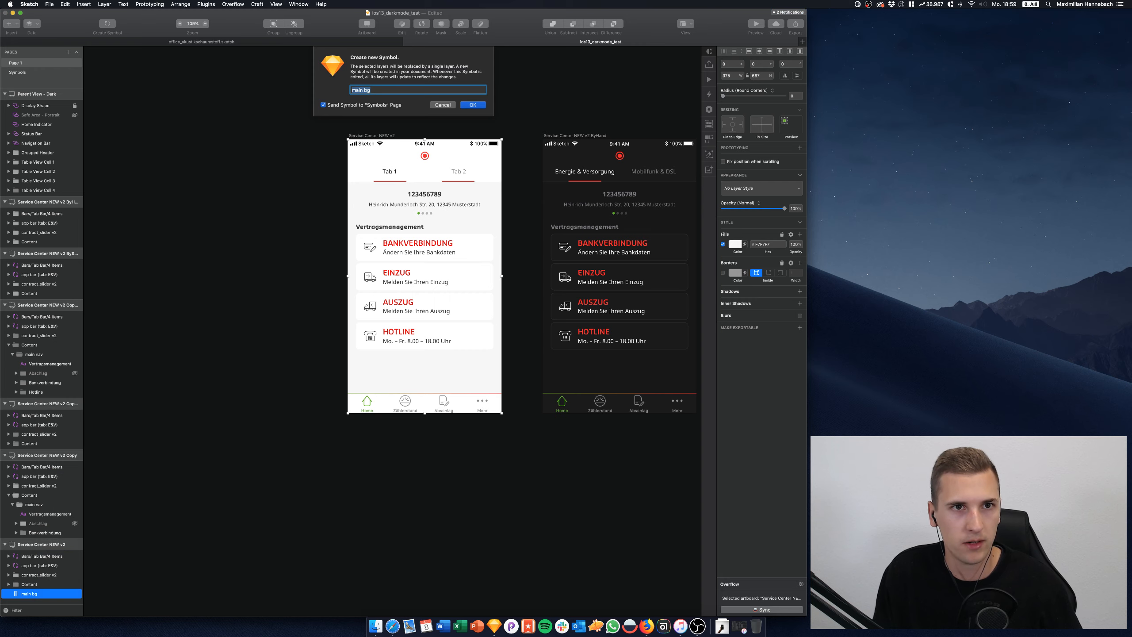
key(Return)
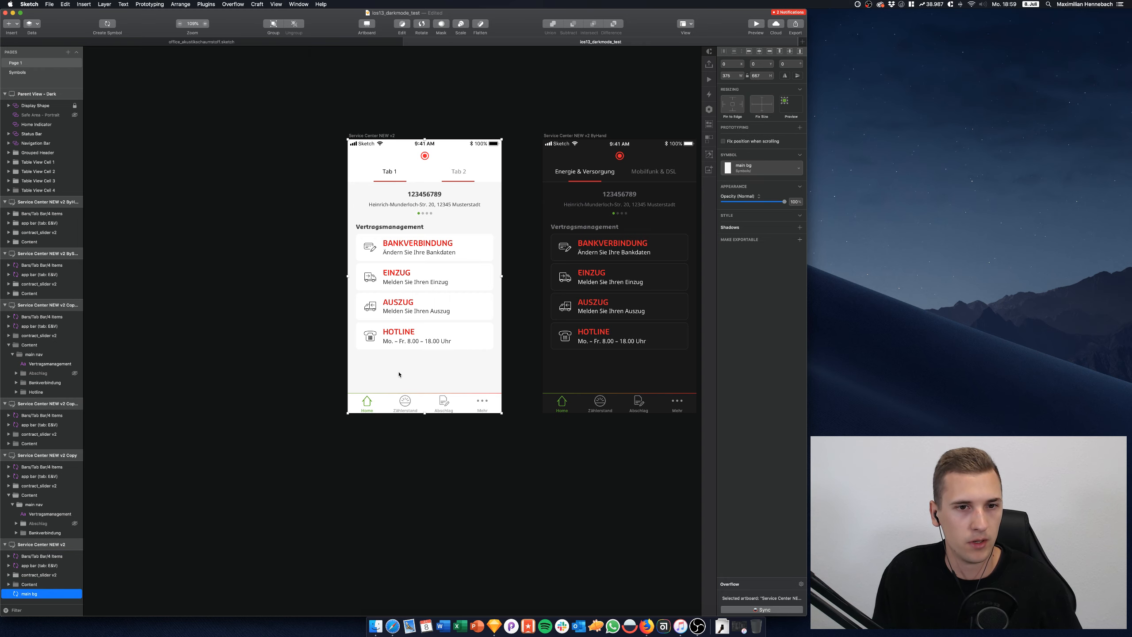
Open the main bg symbol's master and rename it main bg / light
double_click(399, 375)
key(super+r)
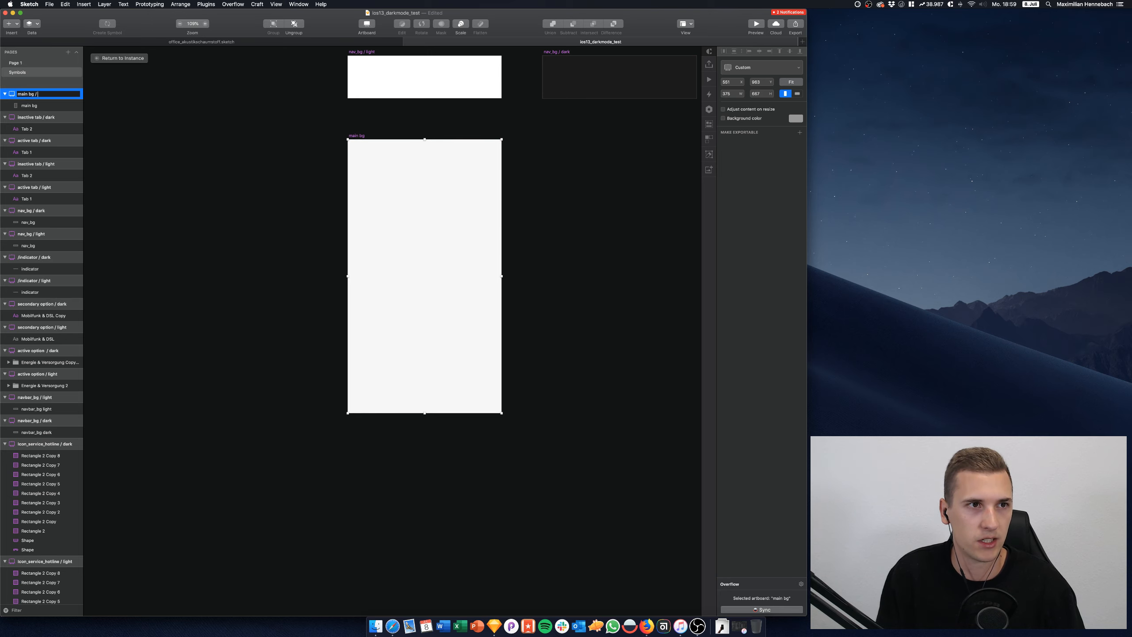
text(main bg / light)
key(Return)
Duplicate the main bg / light symbol once and rename the copy main bg / dark
key(super+d)
key(super+d)
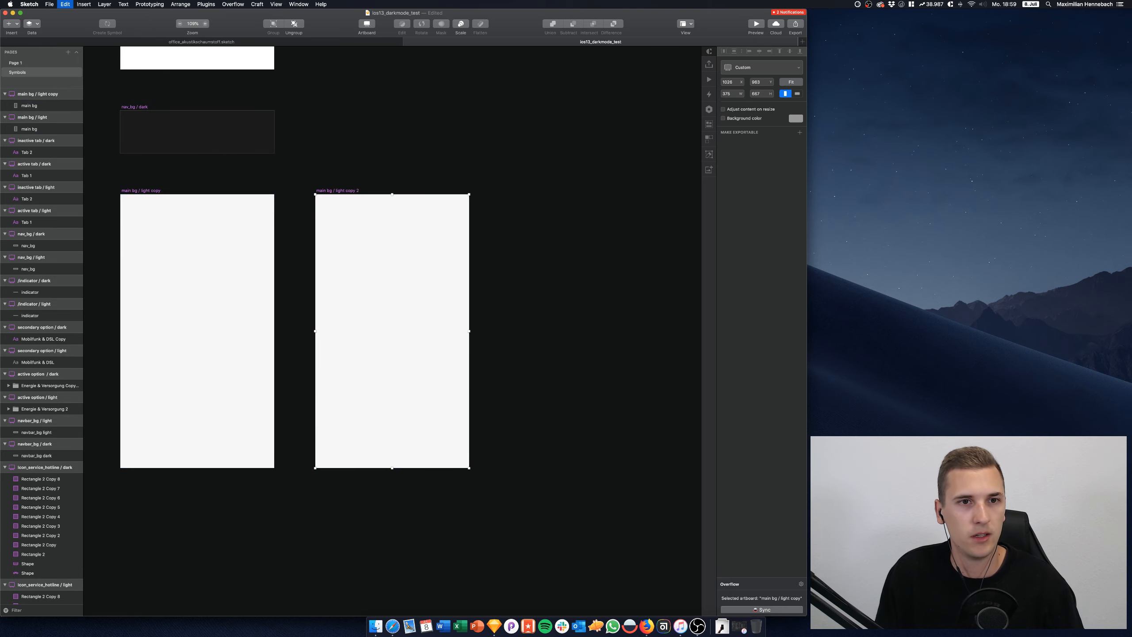
key(super+z)
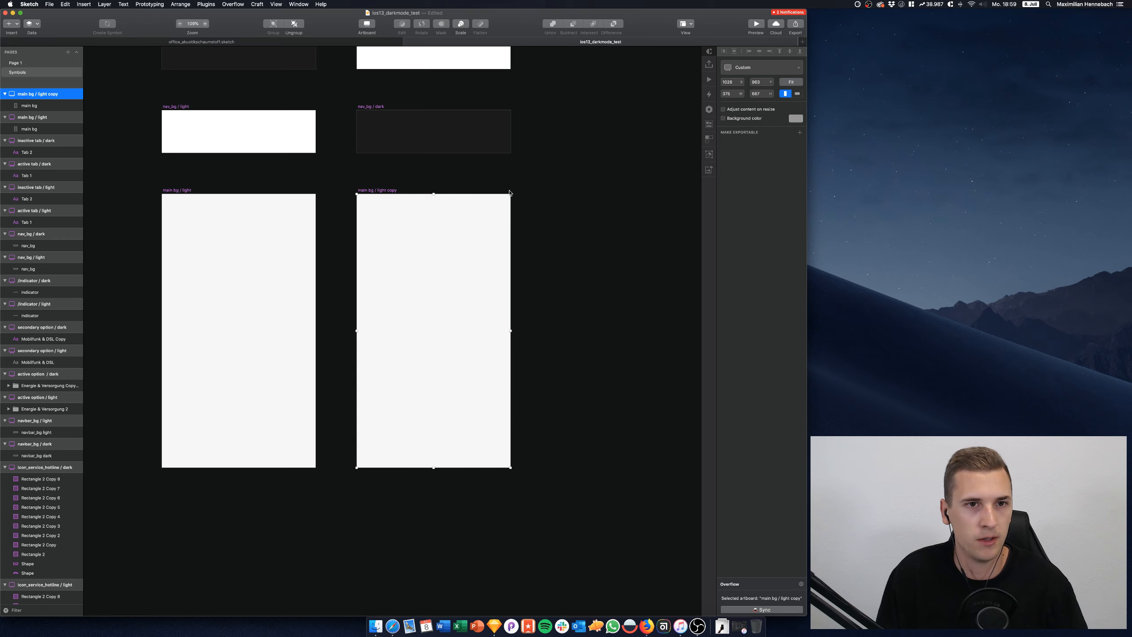
key(super+r)
key(Right)
key(BackSpace)
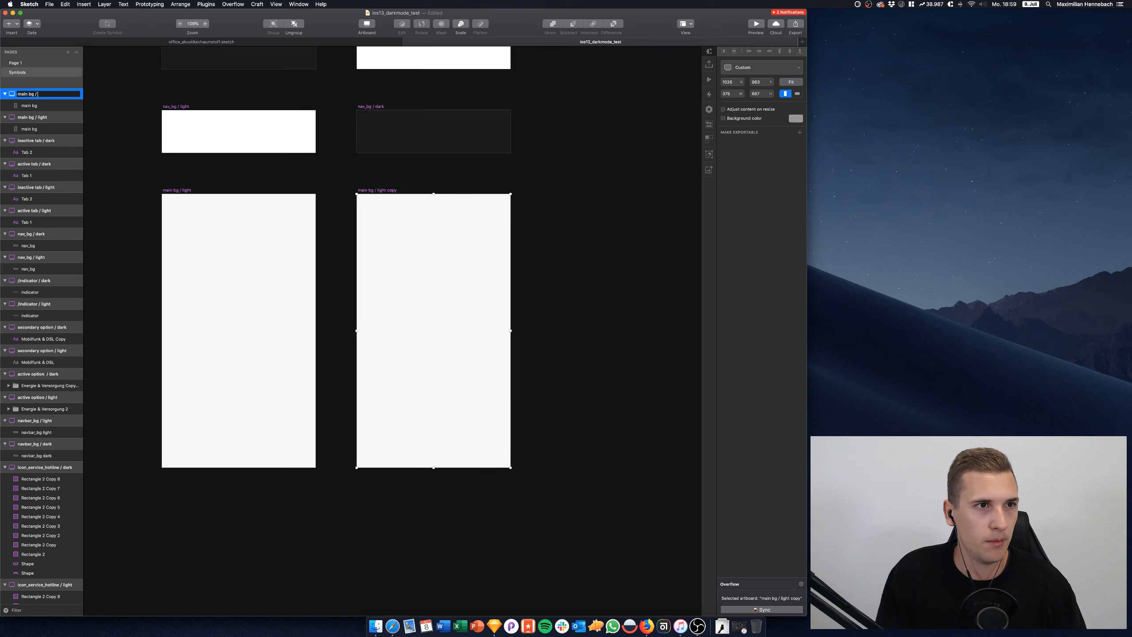
text(dark)
key(Return)
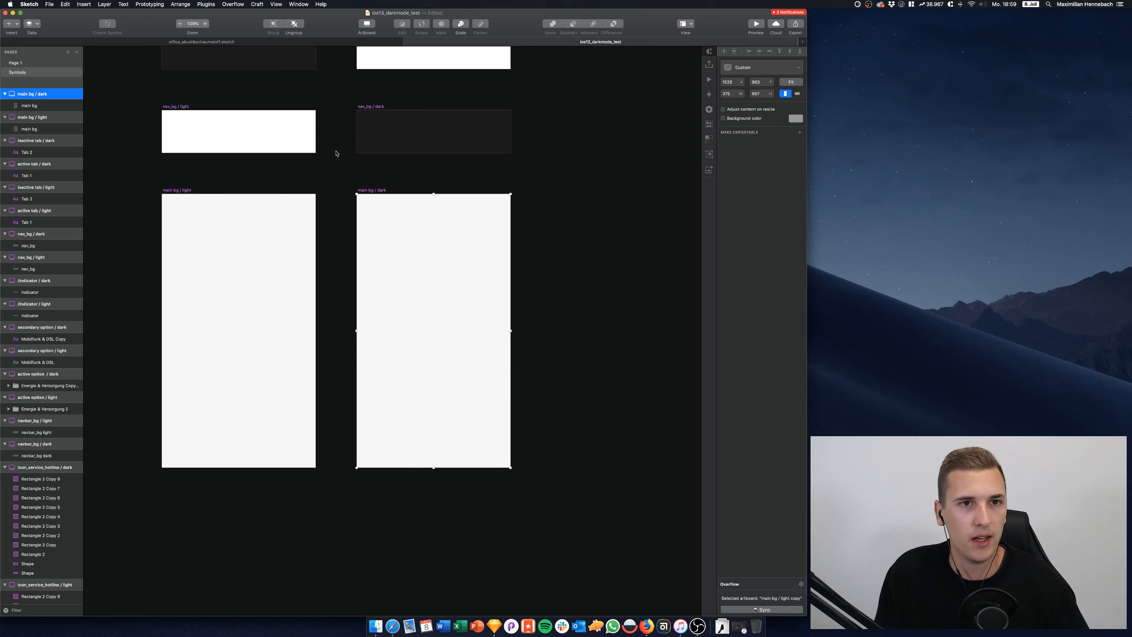
Draw a small rectangle about 68 by 32 below the title rows of the Parent View – Dark artboard on Page 1
scroll(337, 154, down, 5)
scroll(337, 153, up, 1)
scroll(337, 154, up, 4)
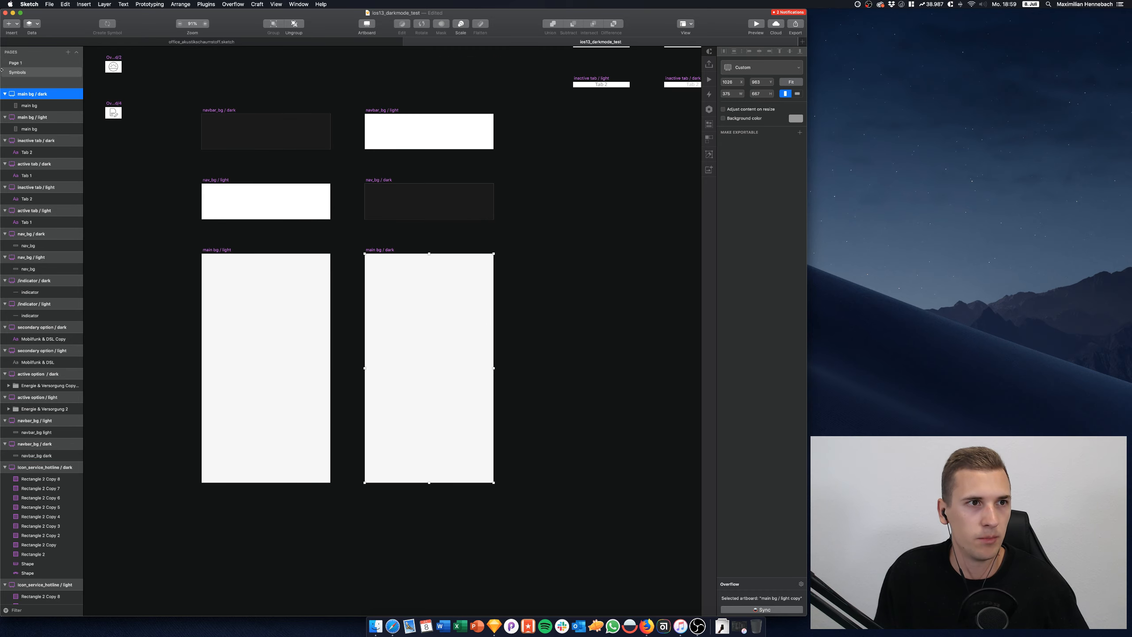
click(16, 63)
scroll(410, 134, right, 10)
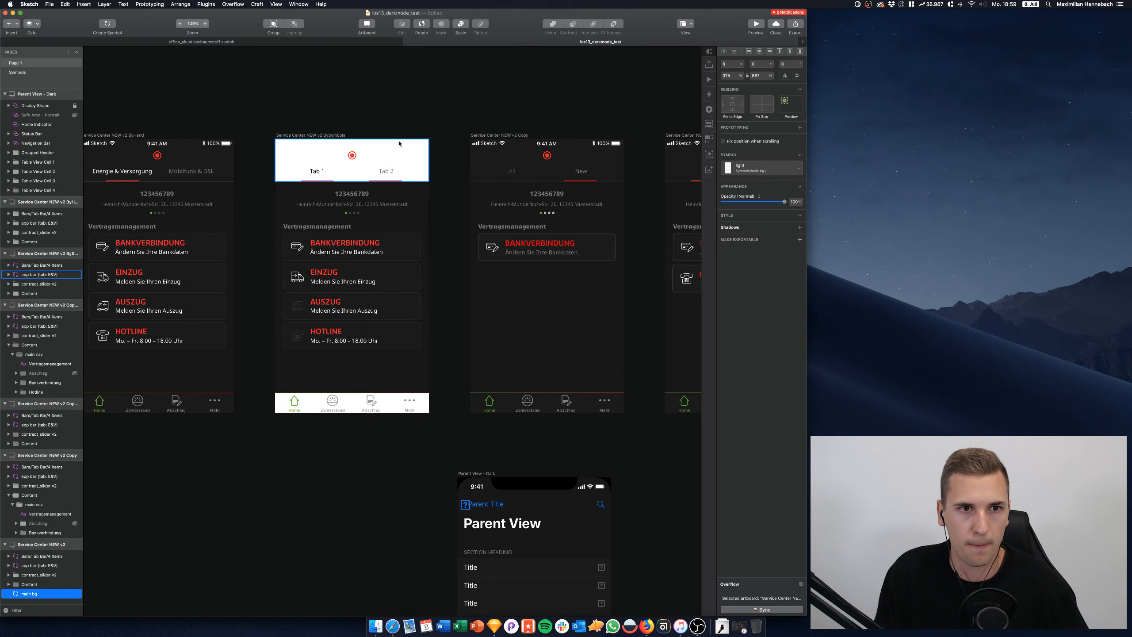
scroll(399, 143, right, 6)
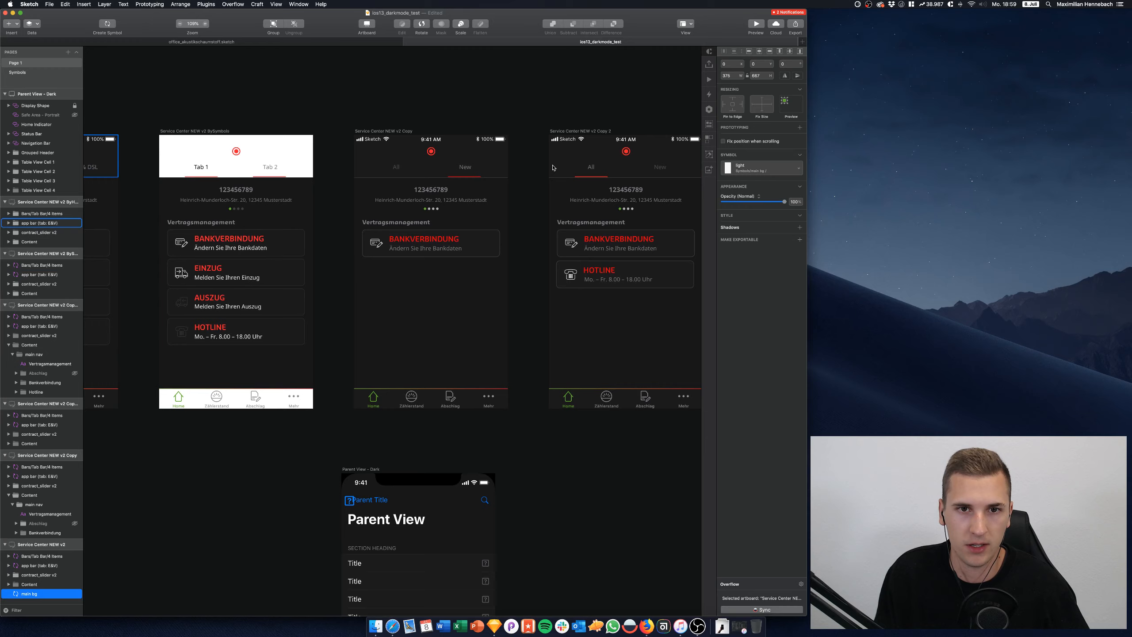
scroll(553, 168, right, 10)
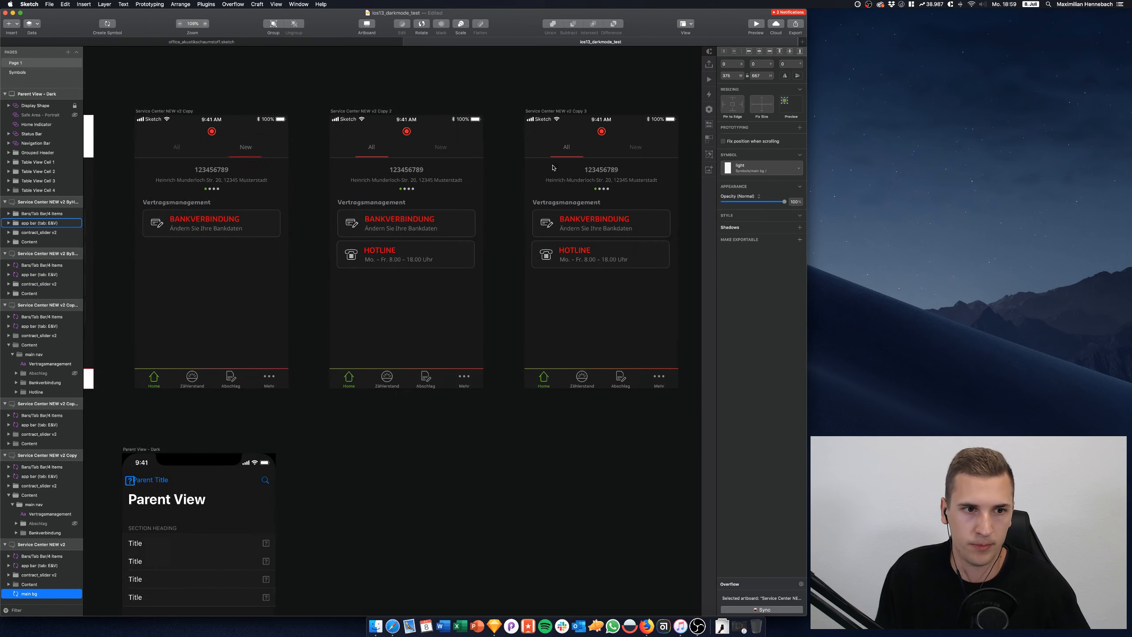
scroll(553, 168, down, 10)
scroll(553, 167, left, 9)
key(r)
drag(440, 375, 468, 387)
Turn off the small rectangle's border and sample the Parent View – Dark background #171717 as its fill
click(723, 272)
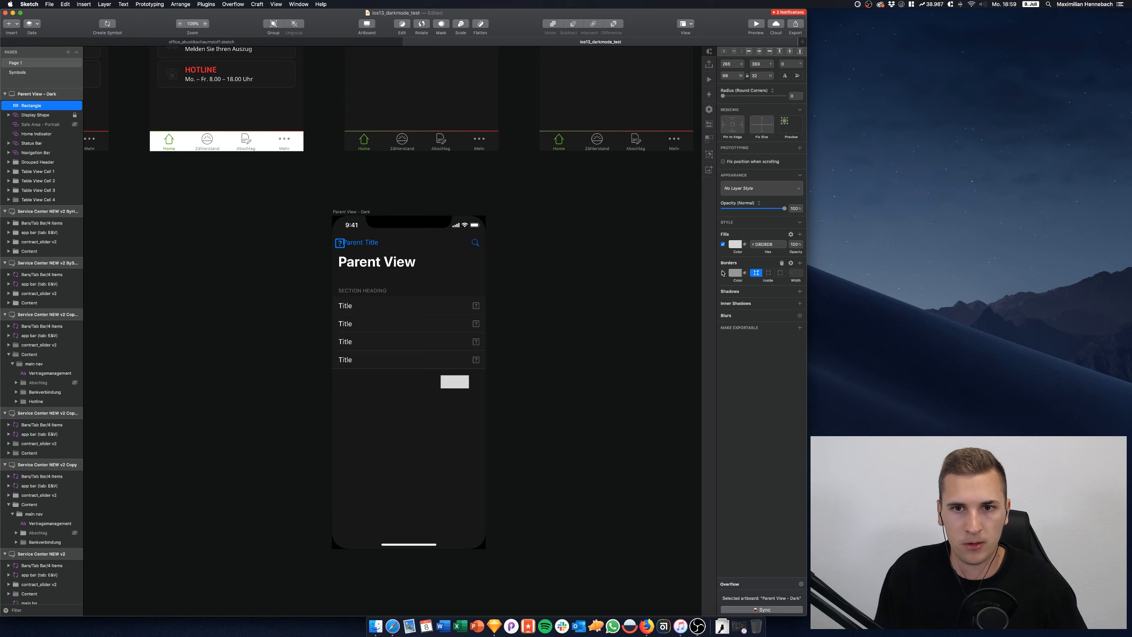
click(734, 245)
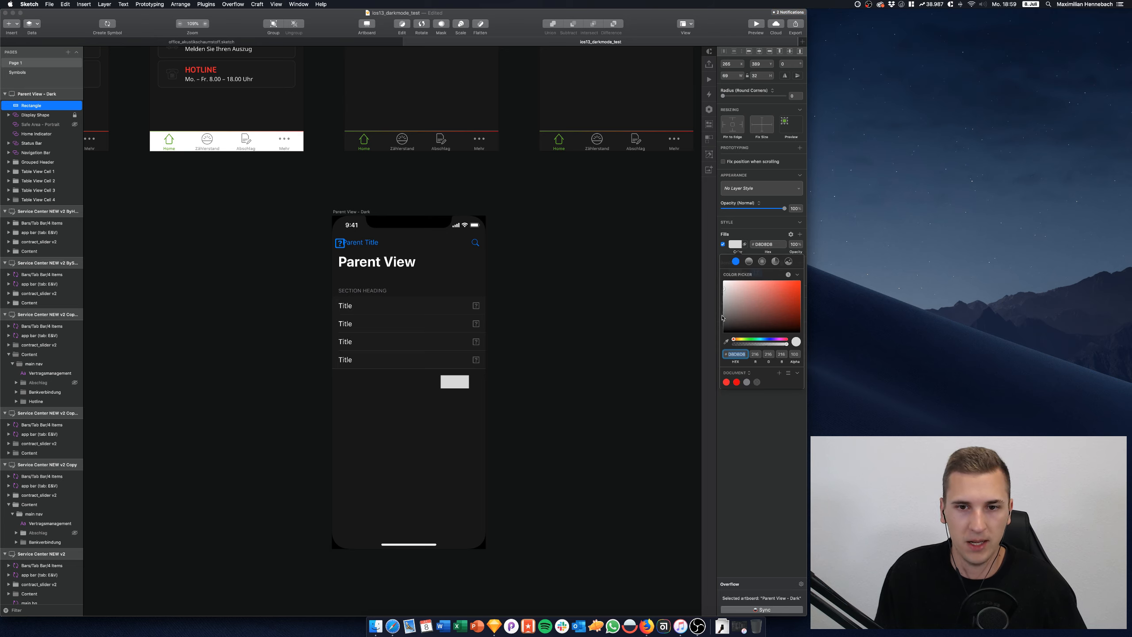
click(726, 342)
click(404, 457)
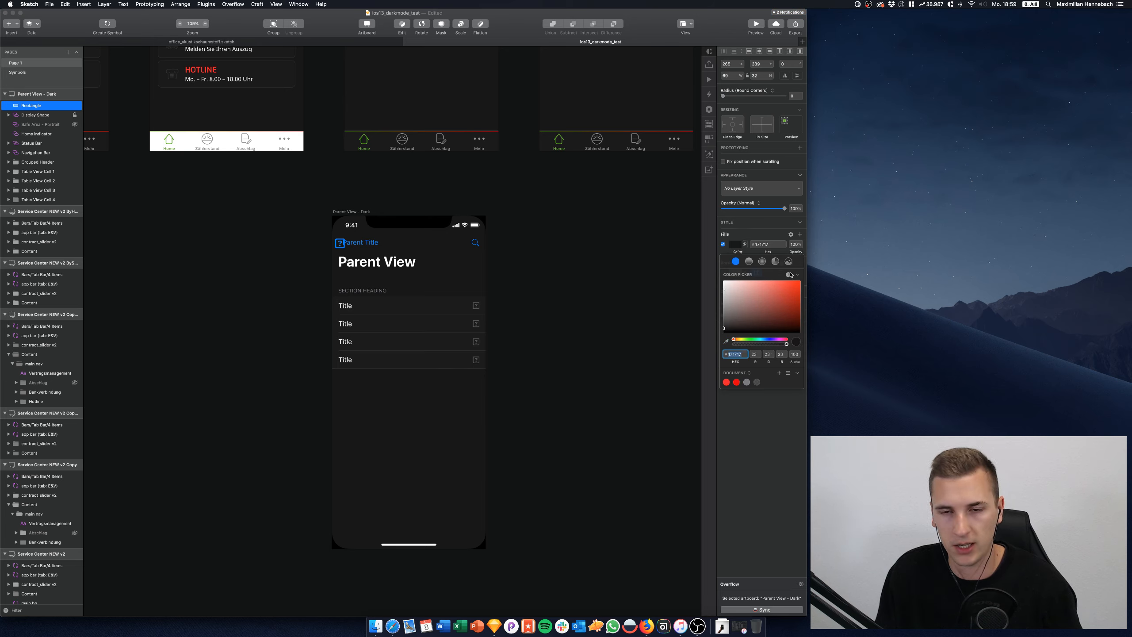
Set the fill of the main bg layer inside the main bg / dark symbol to #171717
click(18, 72)
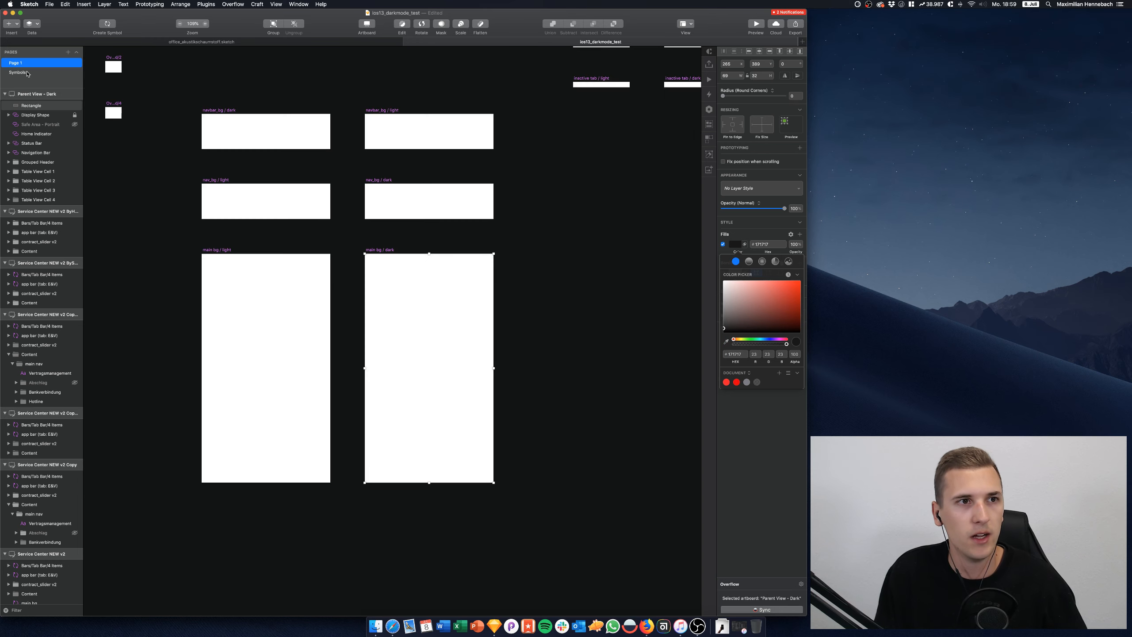
click(393, 283)
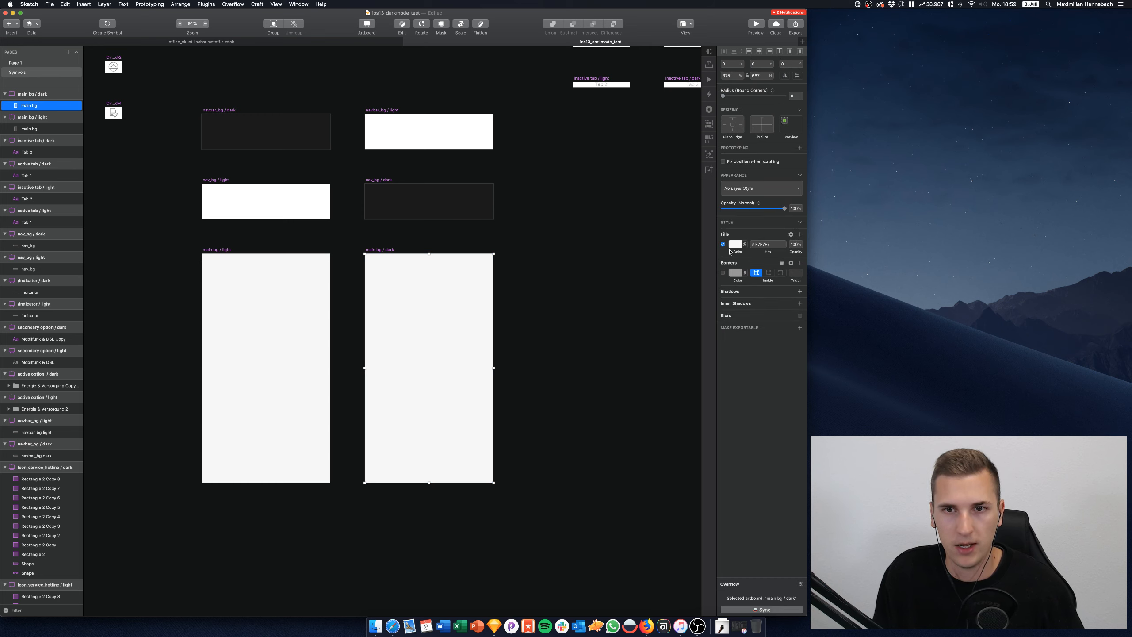
click(732, 246)
text(171717)
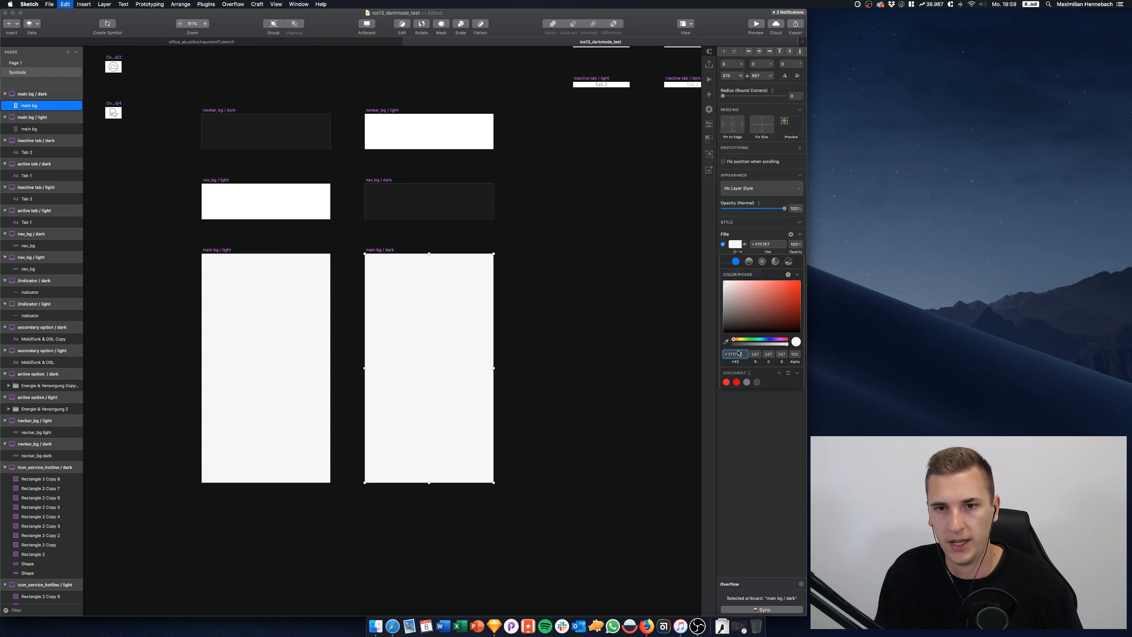
key(Return)
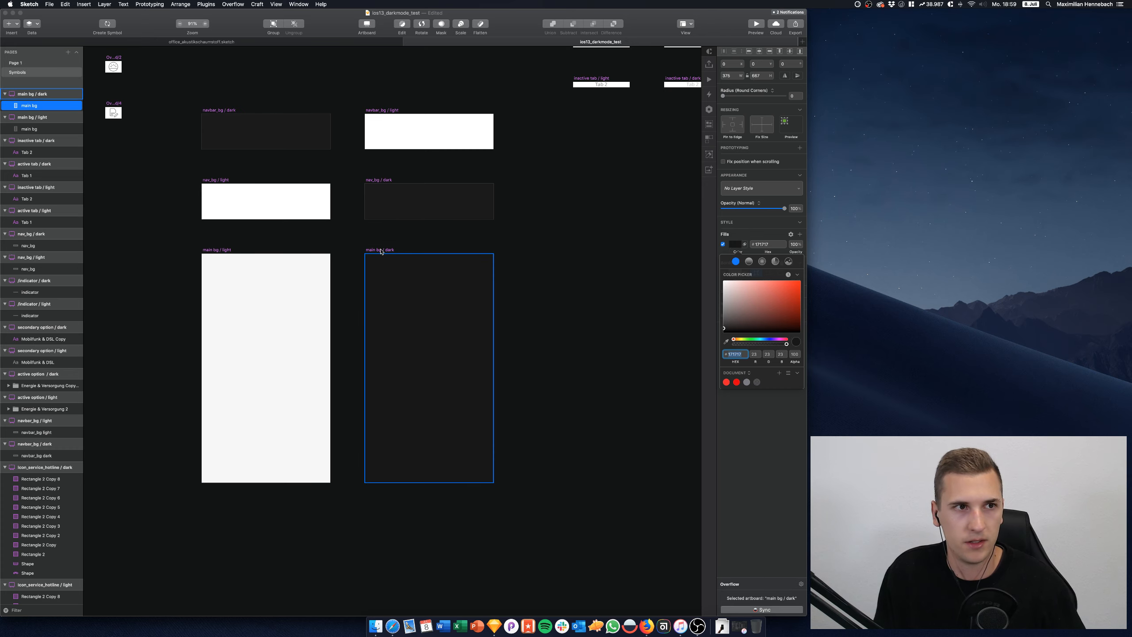
click(527, 260)
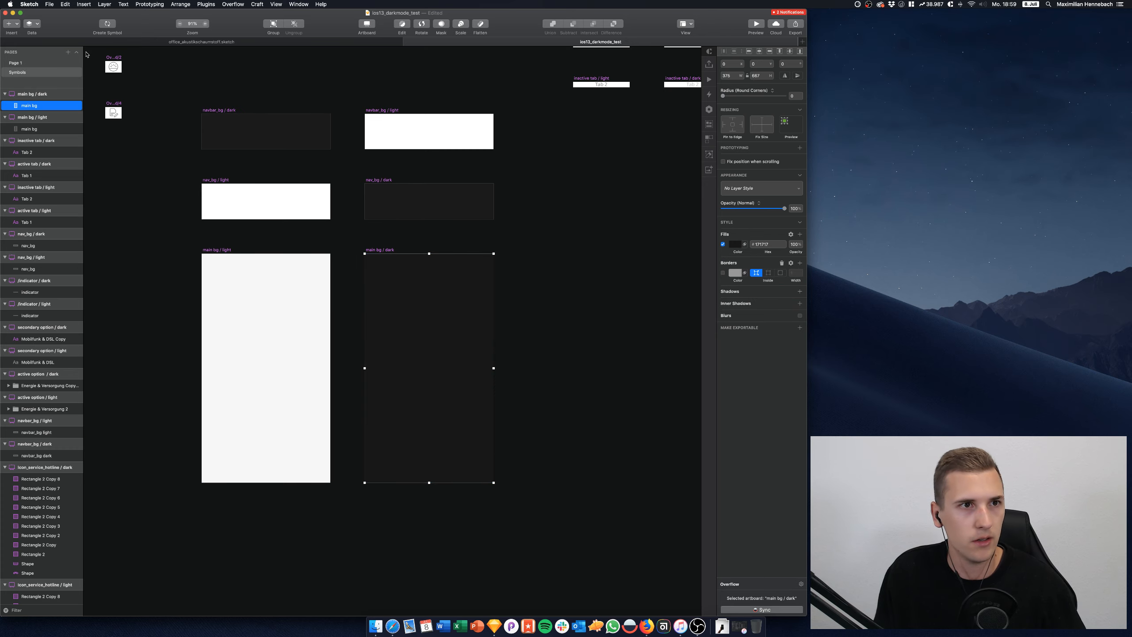
Review the light and dark symbol options available for the main bg instance on the Service Center NEW v2 artboard of Page 1
click(45, 63)
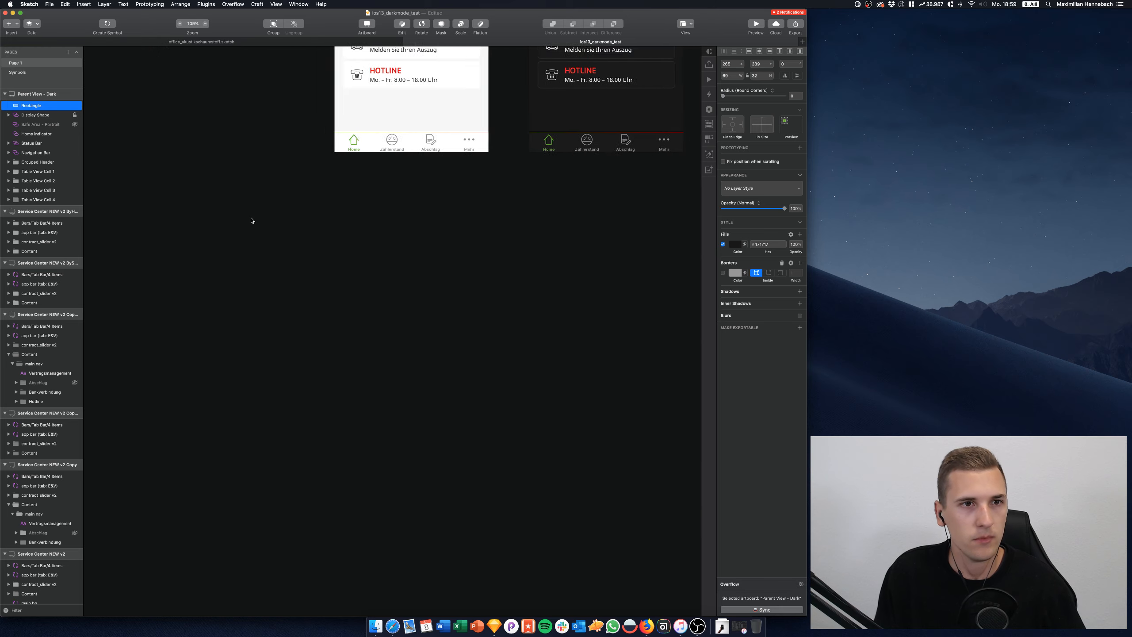
scroll(252, 220, down, 5)
scroll(252, 220, up, 2)
scroll(316, 203, up, 5)
click(316, 262)
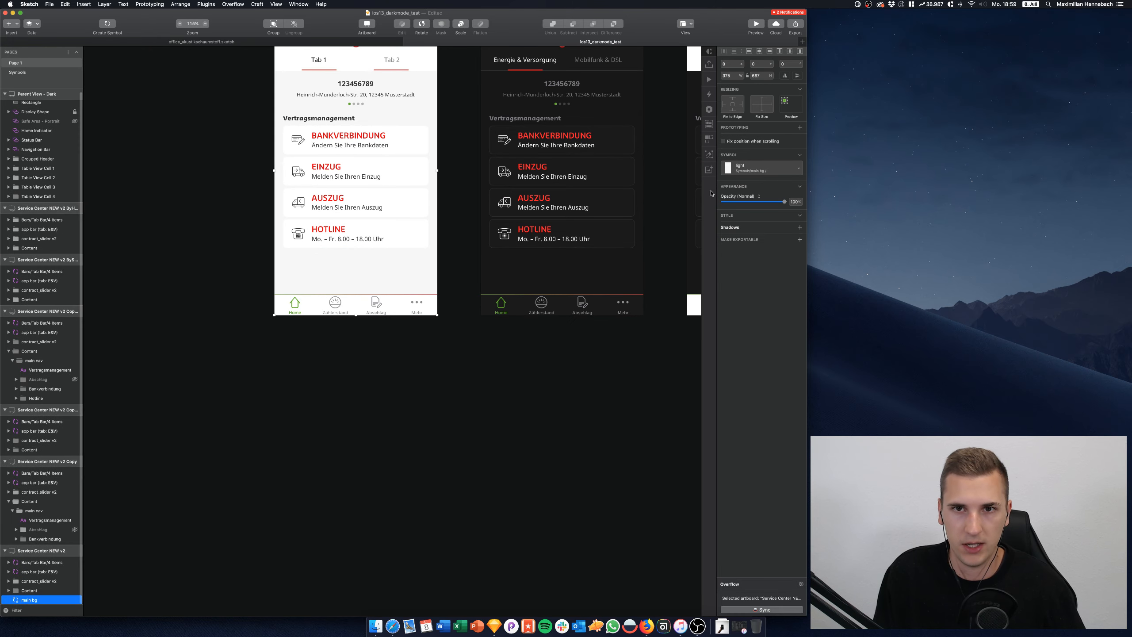
click(757, 168)
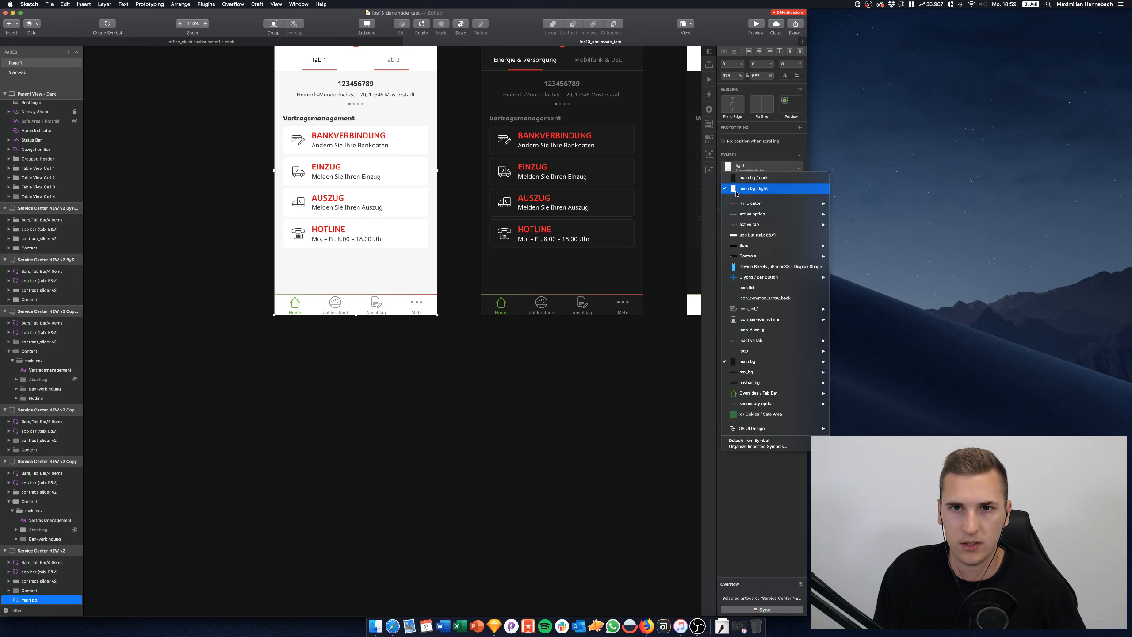
mouse_move(757, 362)
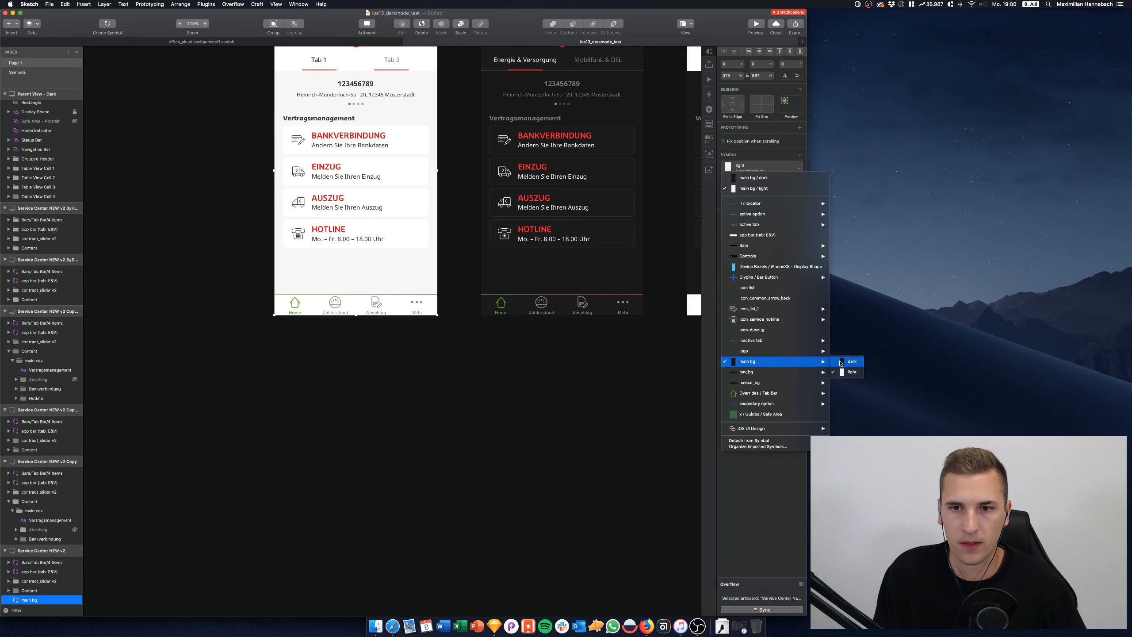
click(303, 248)
Paste the main bg instance into the Service Center NEW v2 Copy artboard and place it beneath the Content group
scroll(342, 250, right, 5)
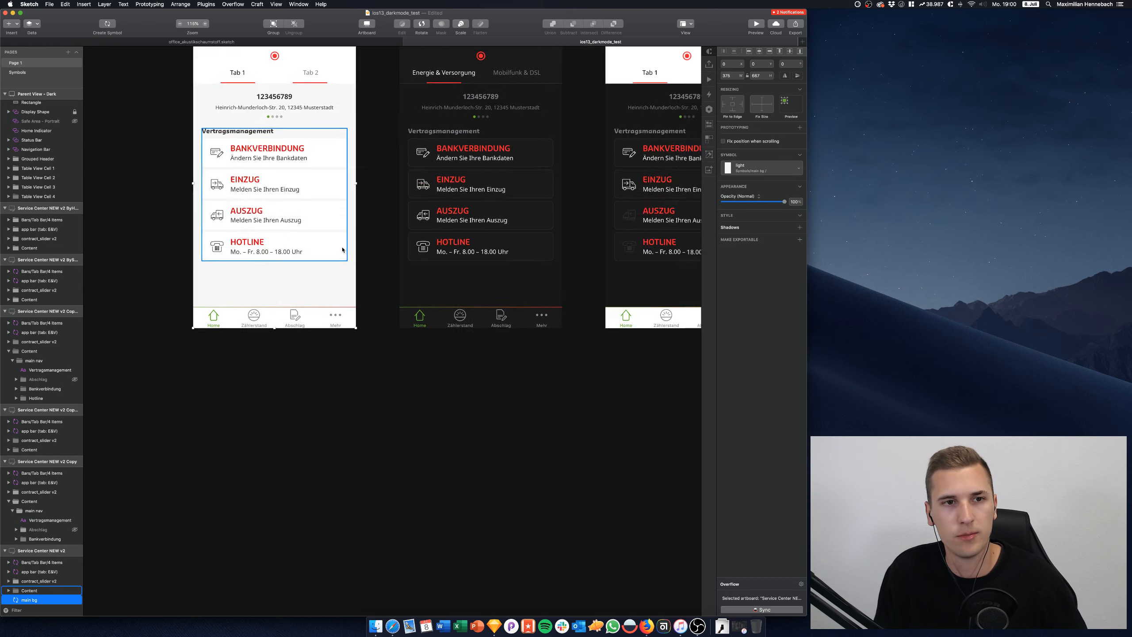
scroll(343, 250, right, 17)
scroll(342, 250, up, 2)
scroll(342, 250, left, 3)
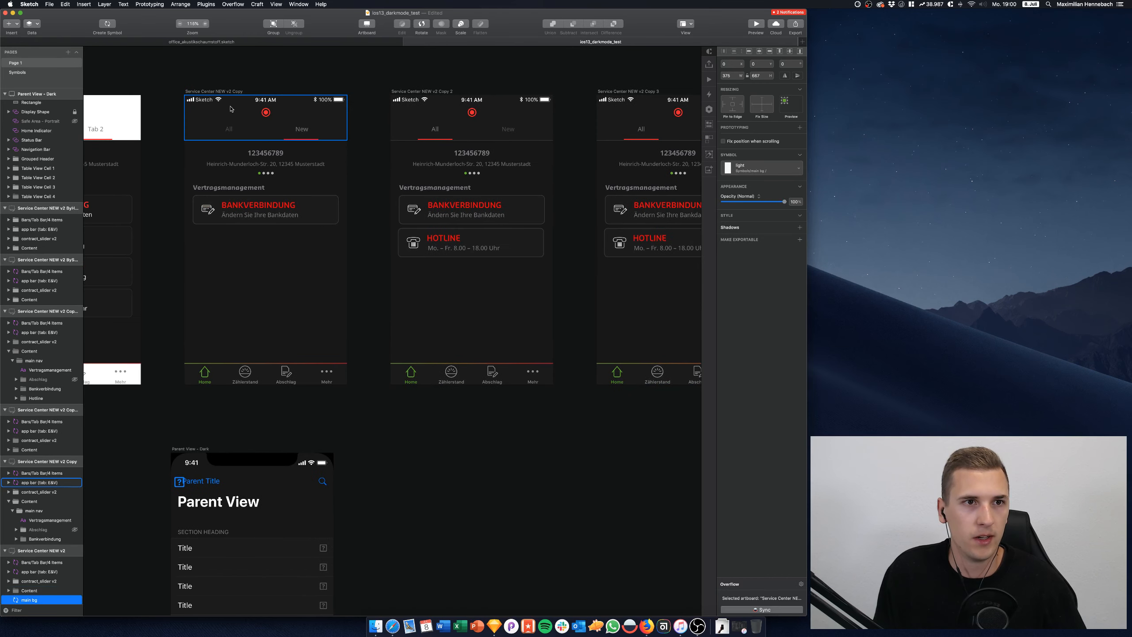
click(226, 92)
scroll(49, 402, down, 3)
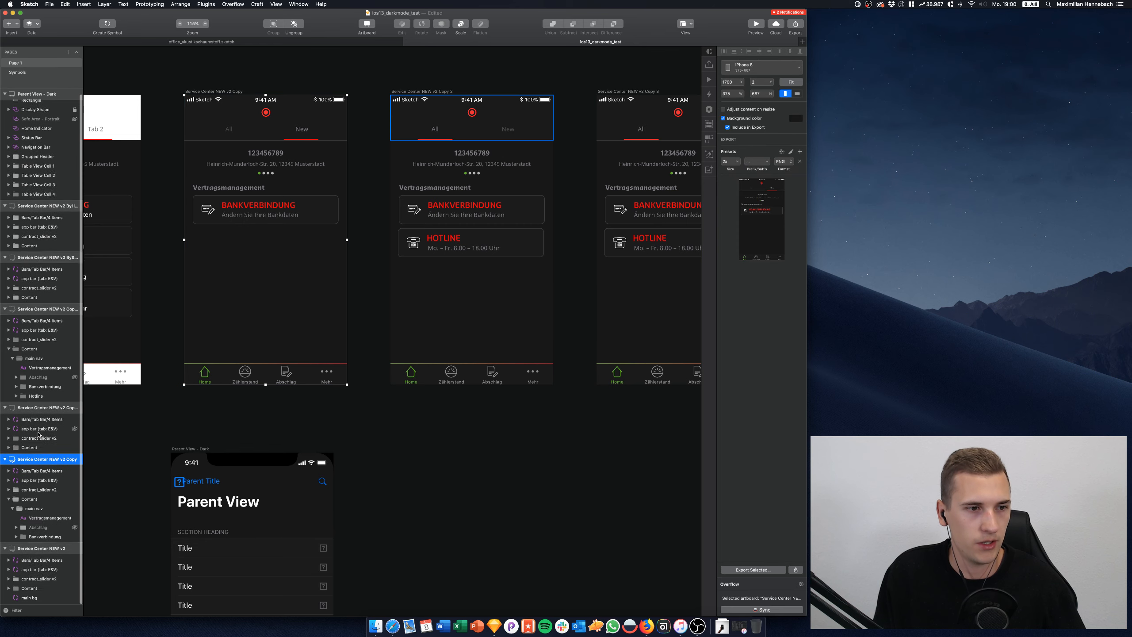
click(8, 501)
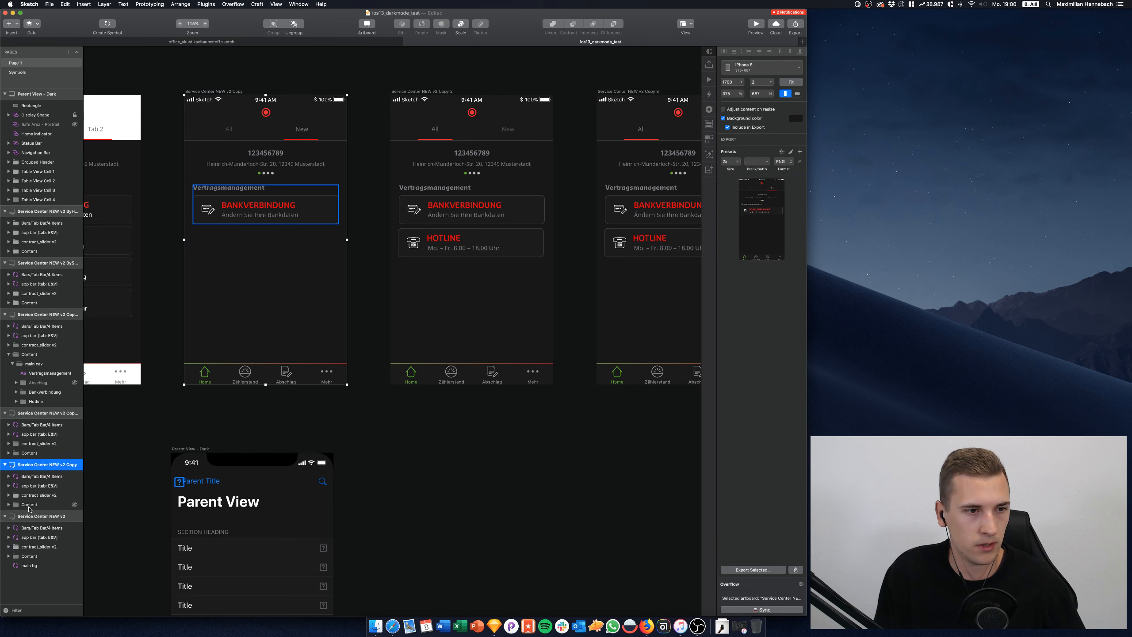
click(30, 507)
key(super+v)
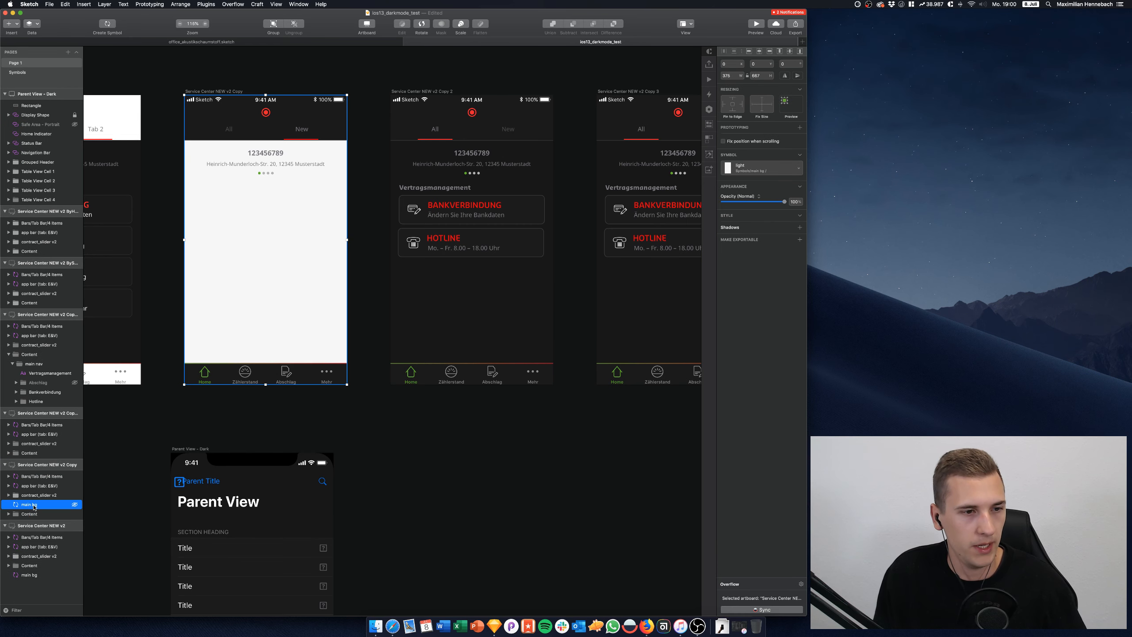
drag(33, 518, 32, 519)
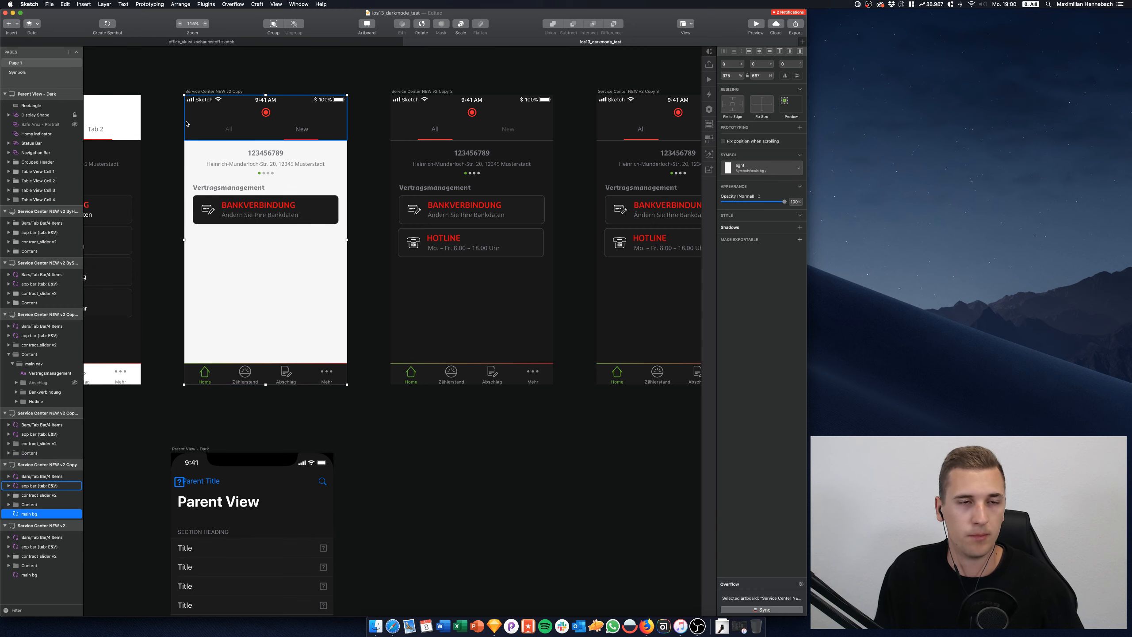
Switch the pasted main bg instance on Service Center NEW v2 Copy to the main bg / dark symbol
click(764, 167)
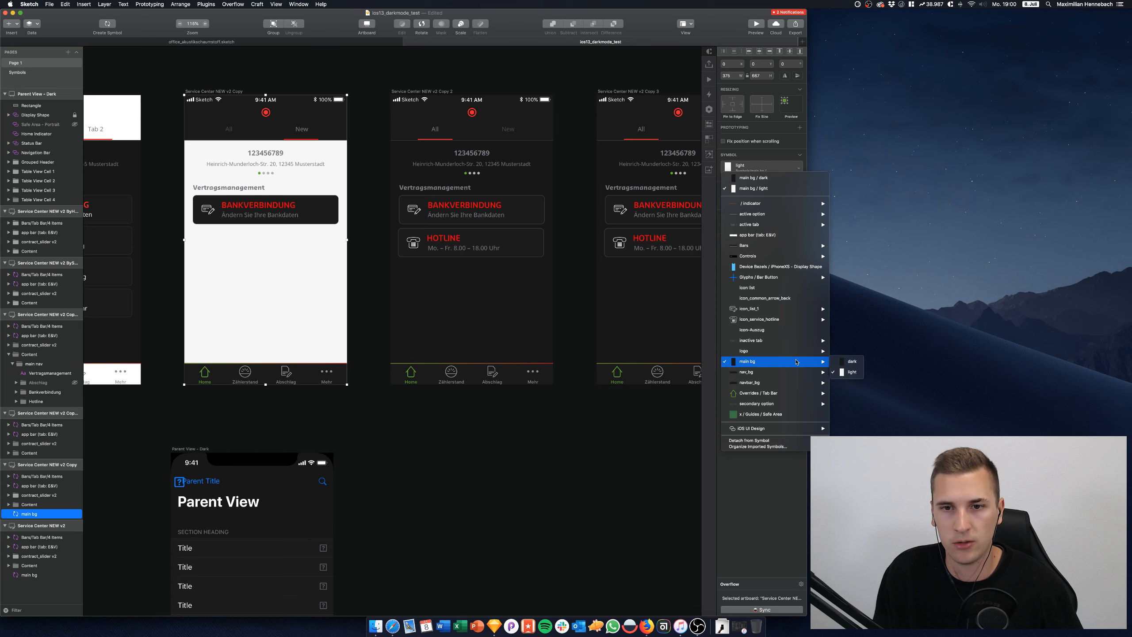
click(846, 365)
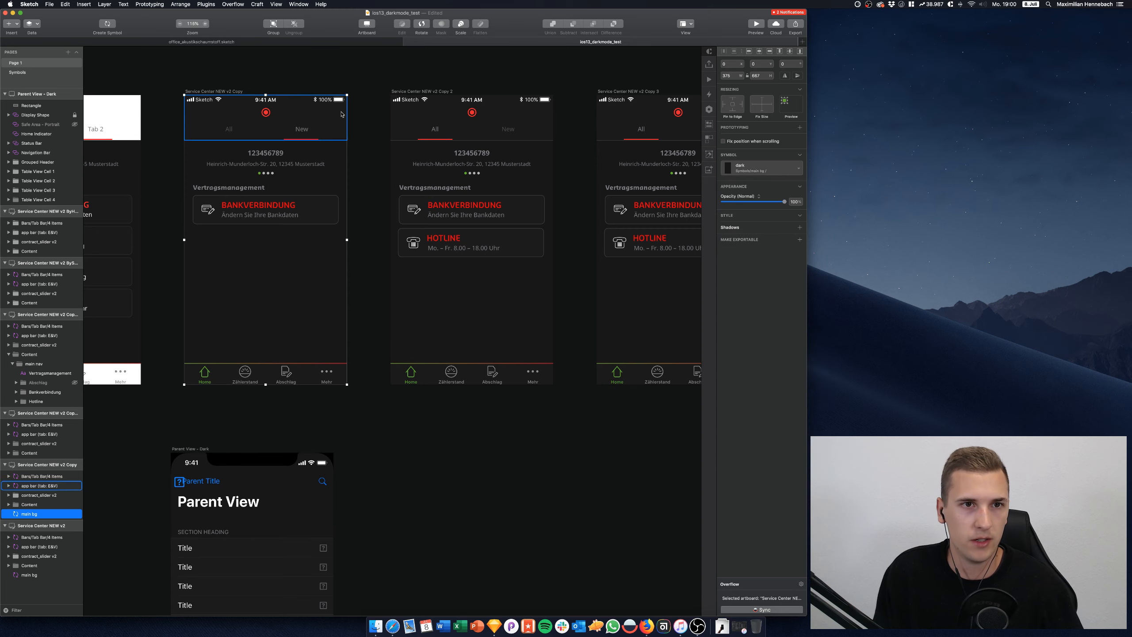
click(359, 115)
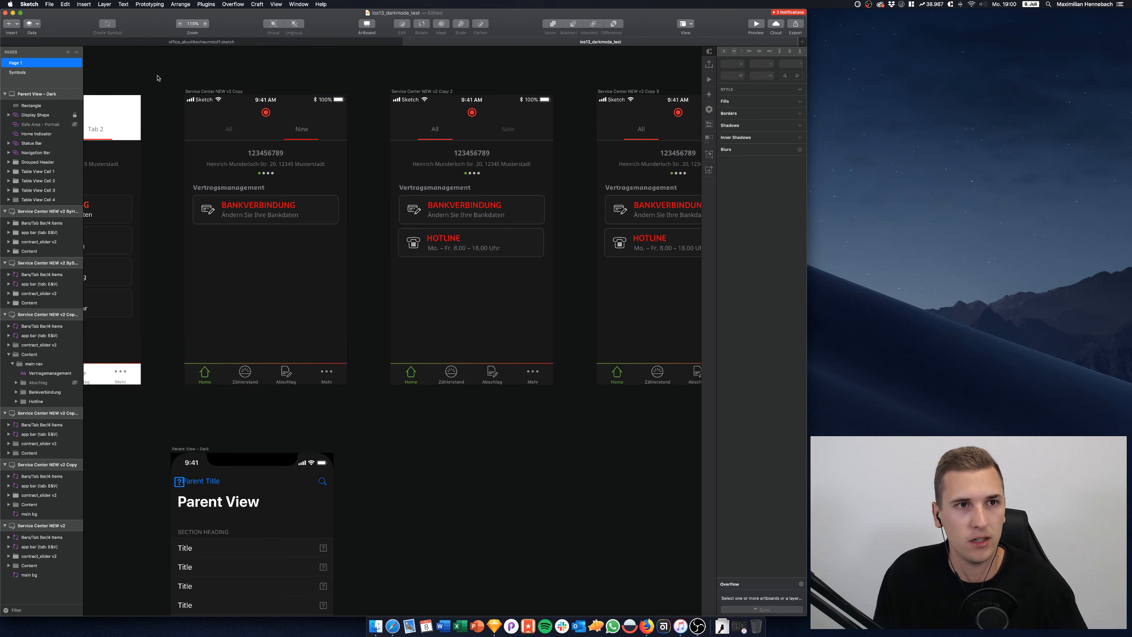
Lighten the main bg layer's fill in the main bg / dark symbol to #383838 and return to the instance
click(214, 91)
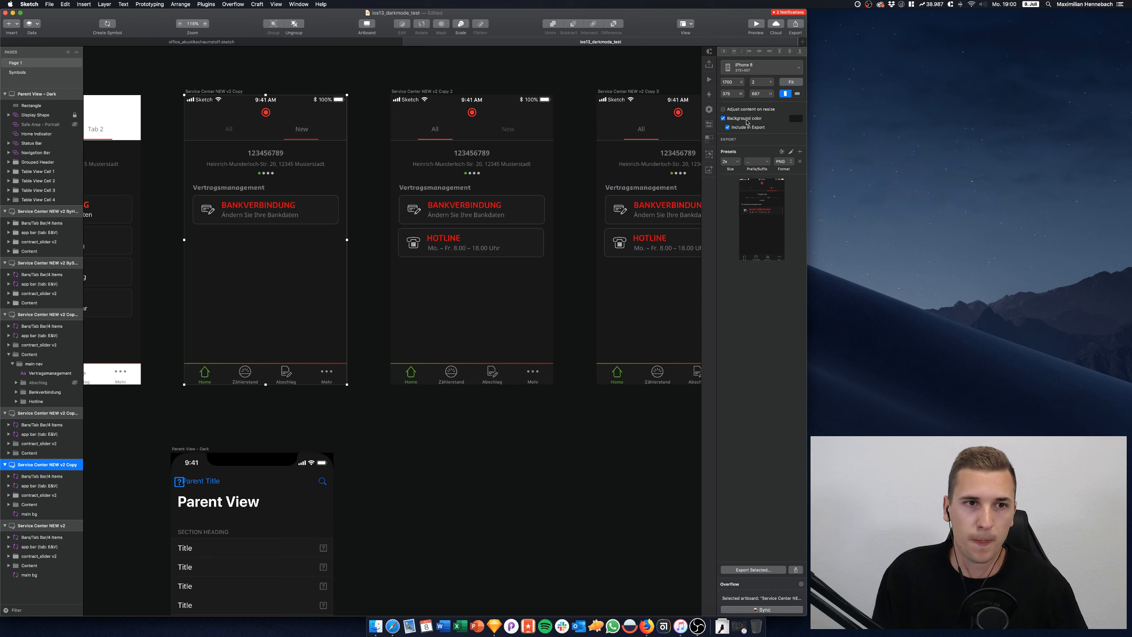
click(286, 277)
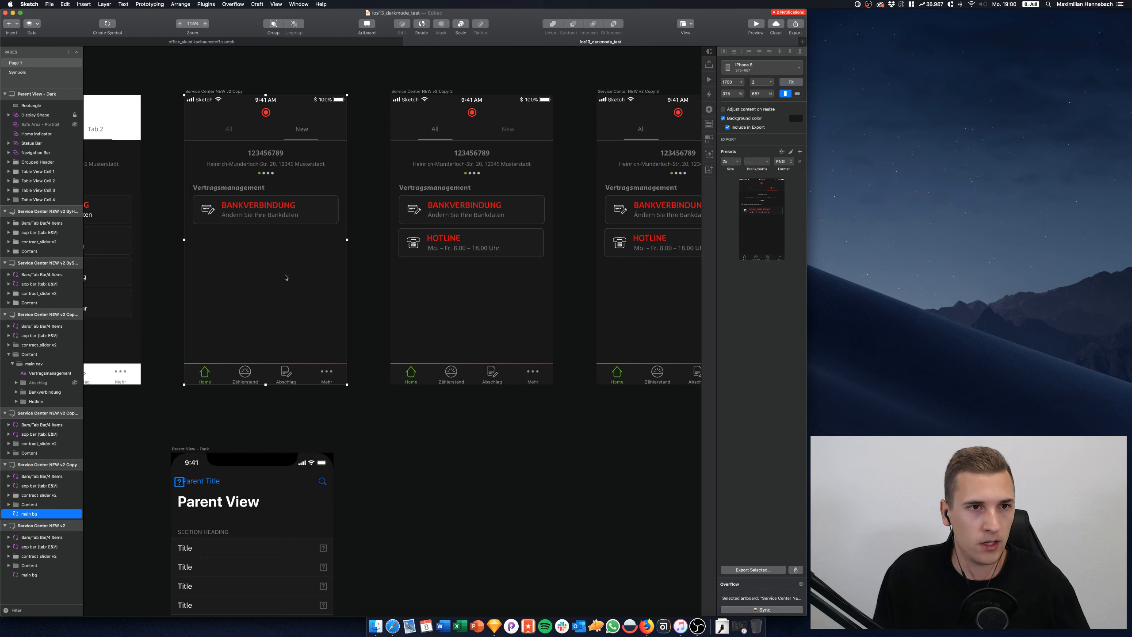
double_click(286, 277)
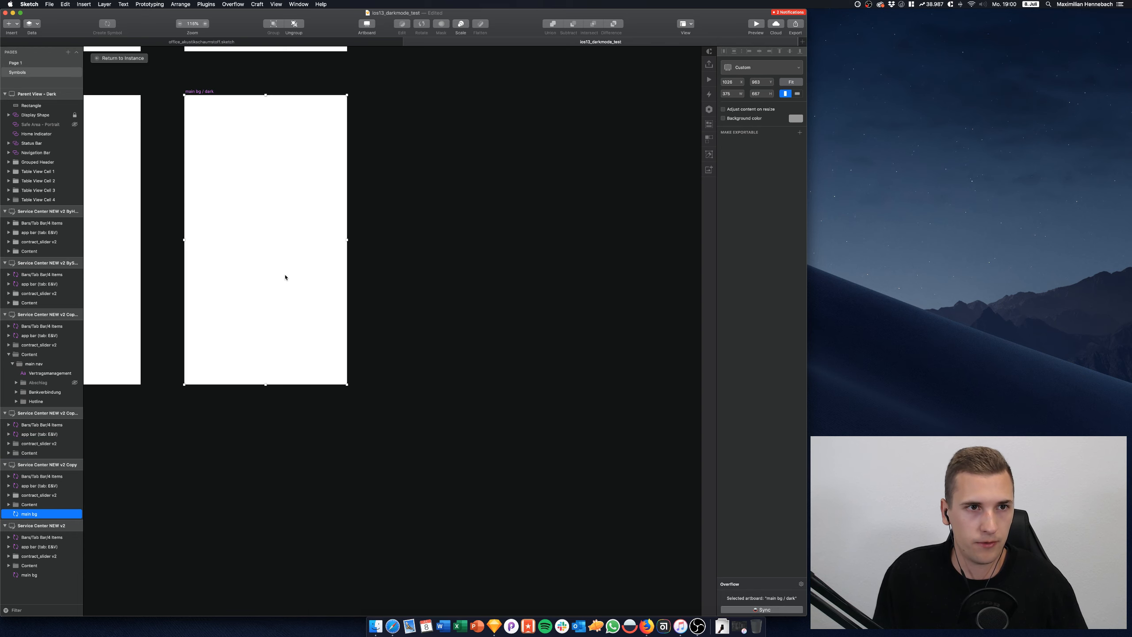
click(364, 163)
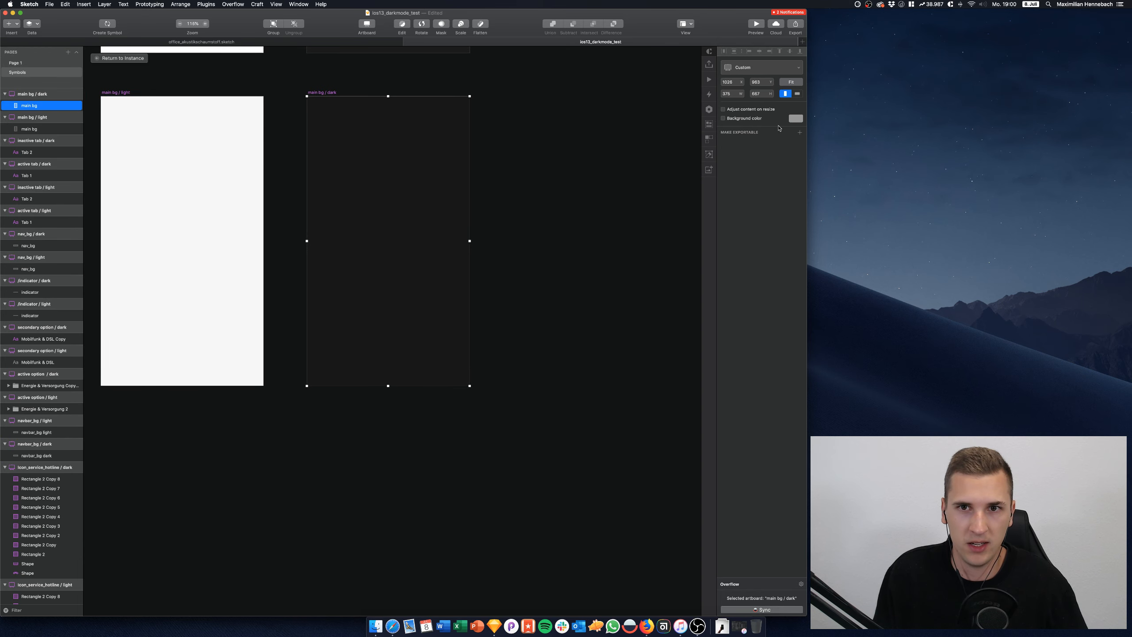
click(735, 244)
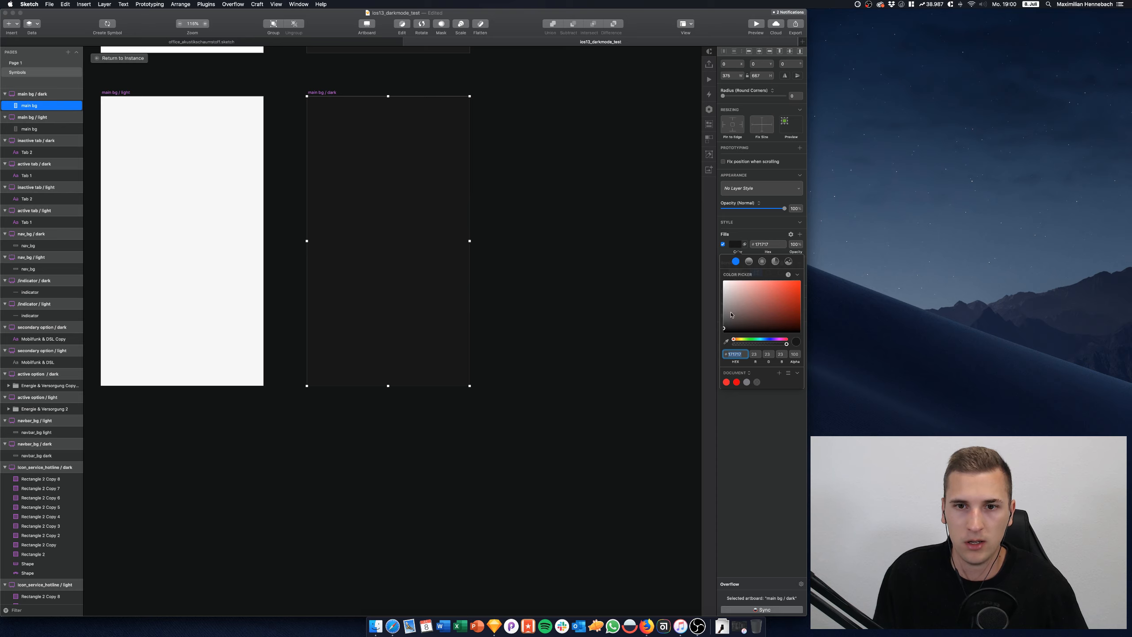
drag(735, 314, 668, 322)
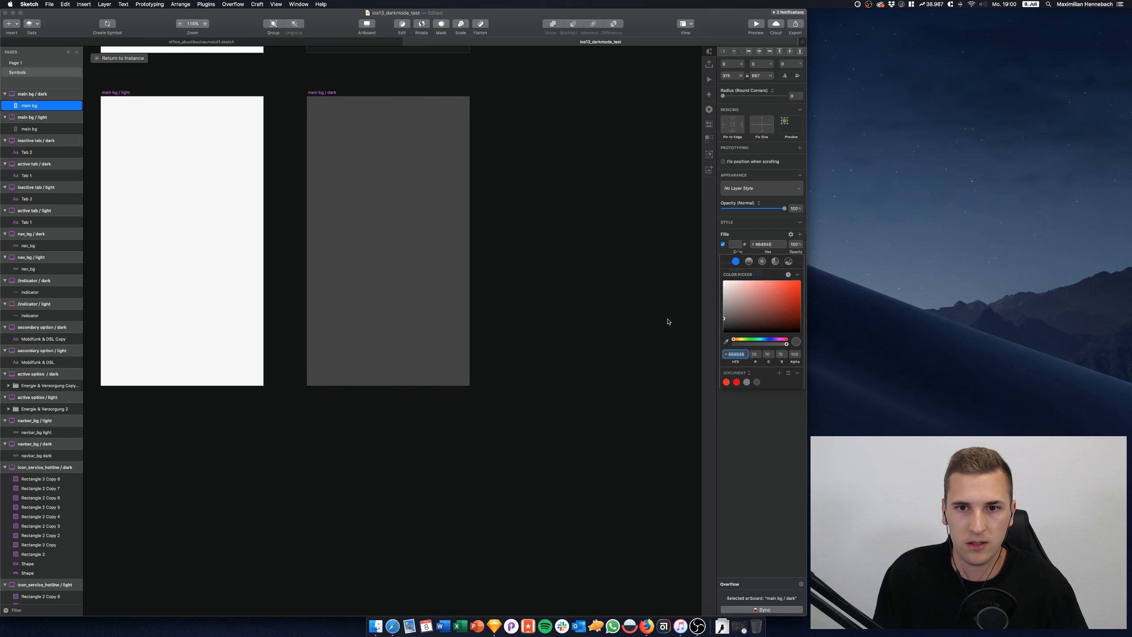
click(99, 58)
scroll(210, 118, left, 3)
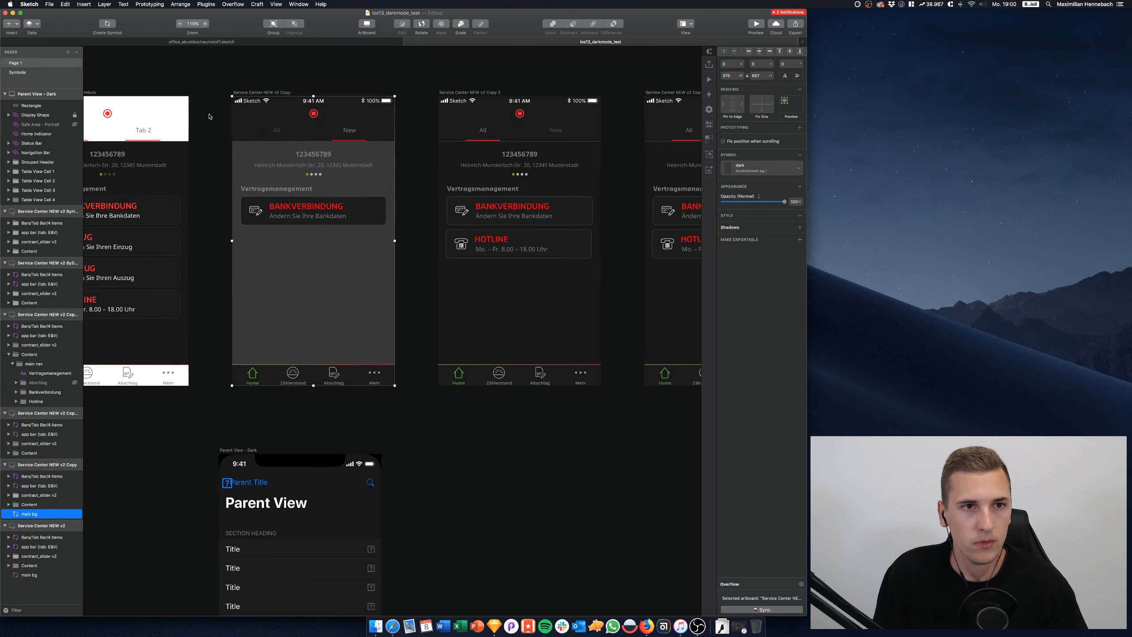
Copy the dark main bg instance into the Service Center NEW v2 Copy 2 artboard and place it beneath the Content group
click(491, 92)
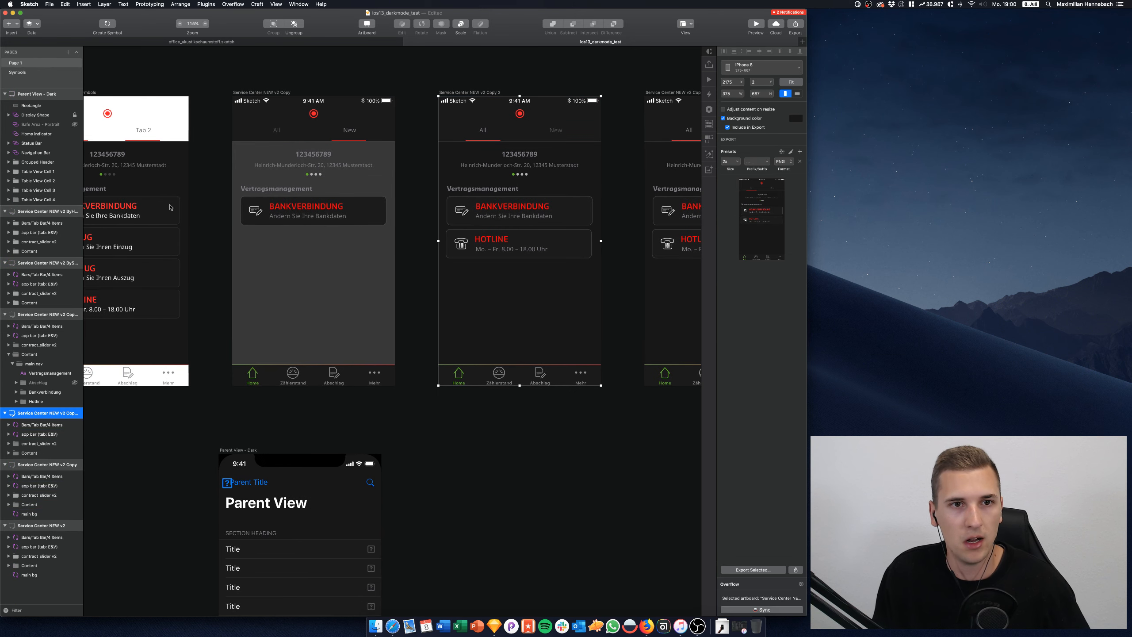
click(280, 299)
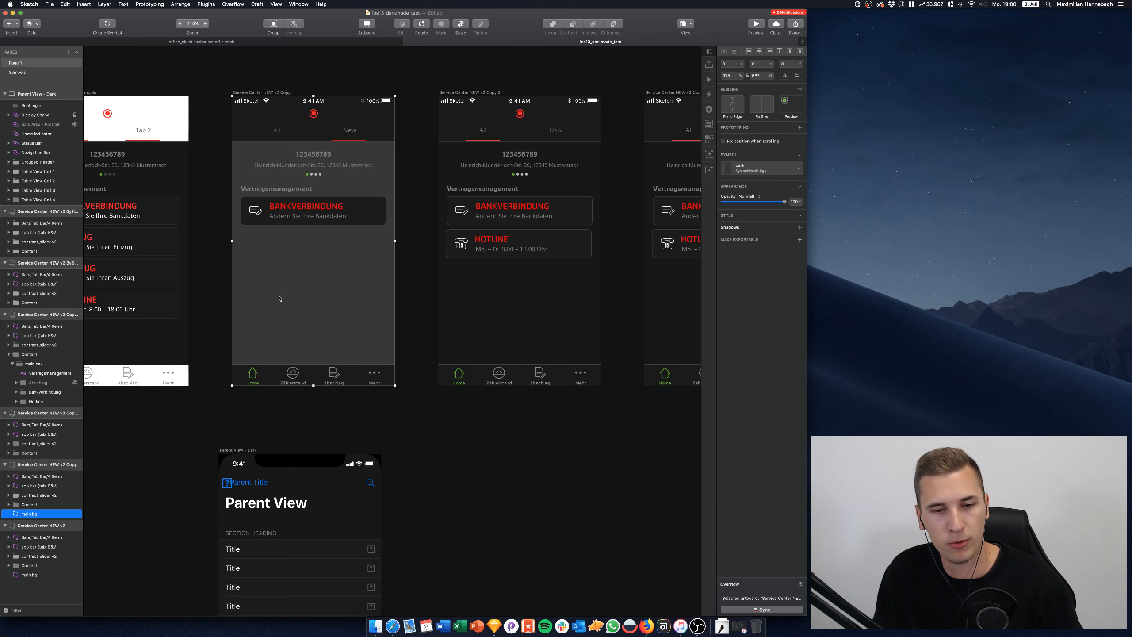
click(477, 91)
key(super+v)
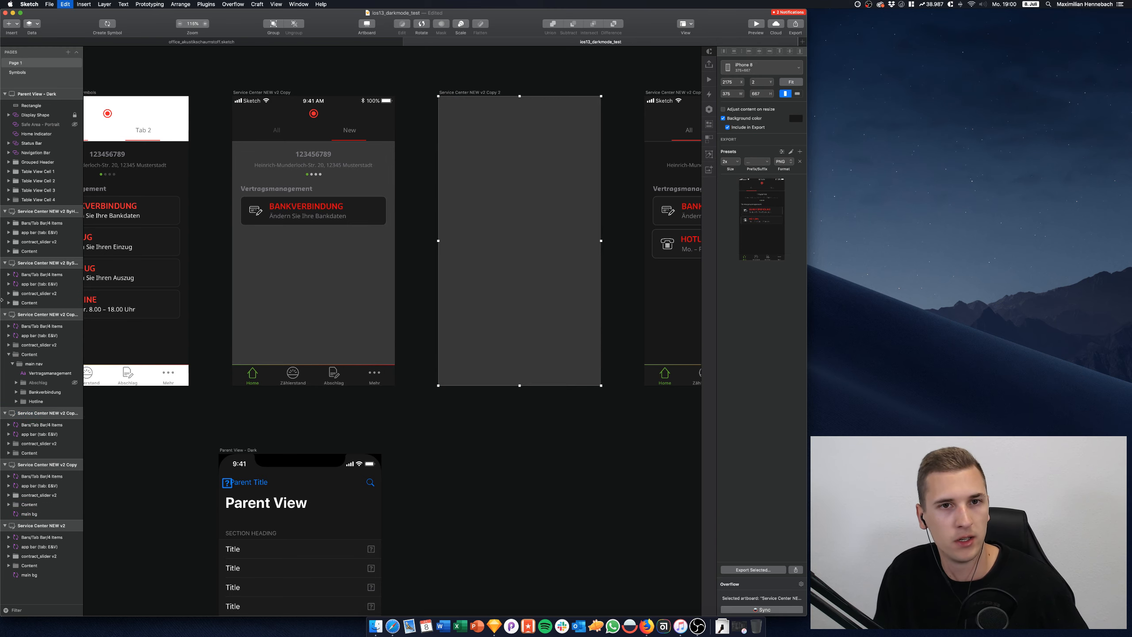
drag(25, 425, 25, 460)
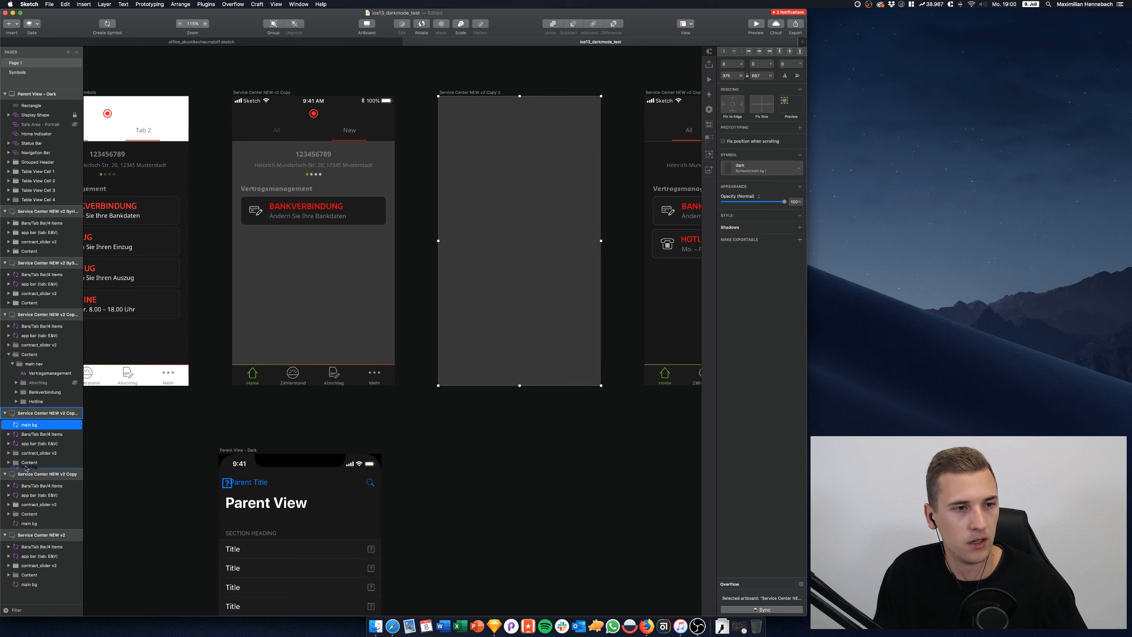
Darken the main bg layer's fill in the main bg / dark symbol to a near-black grey and return to the instance
scroll(524, 179, right, 3)
scroll(524, 180, right, 5)
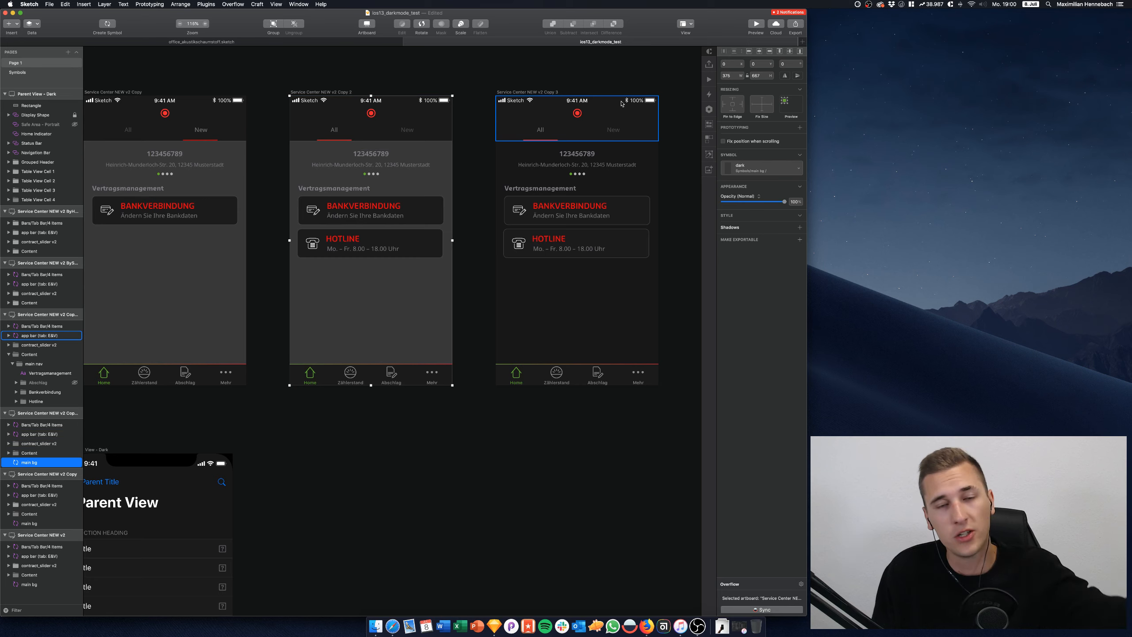
click(530, 90)
click(515, 93)
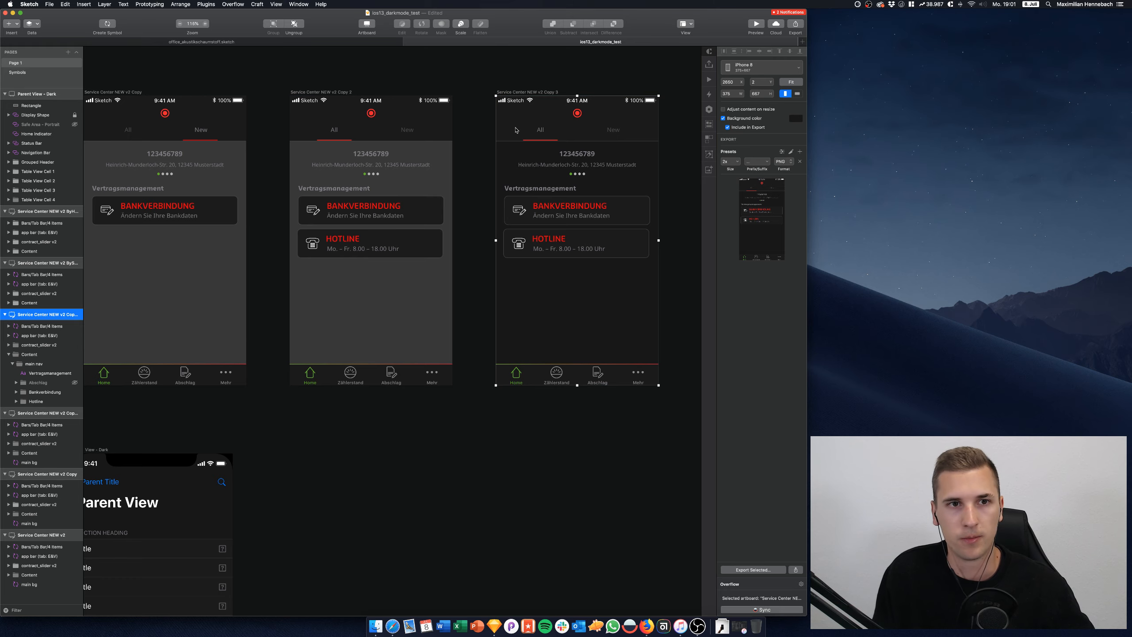
double_click(346, 238)
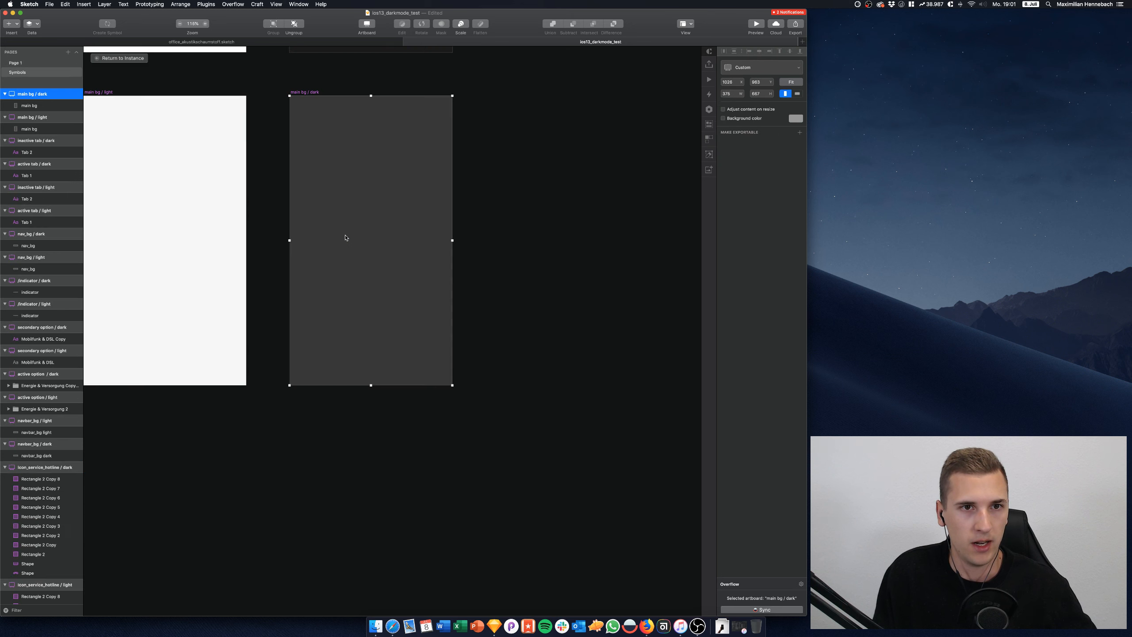
click(400, 174)
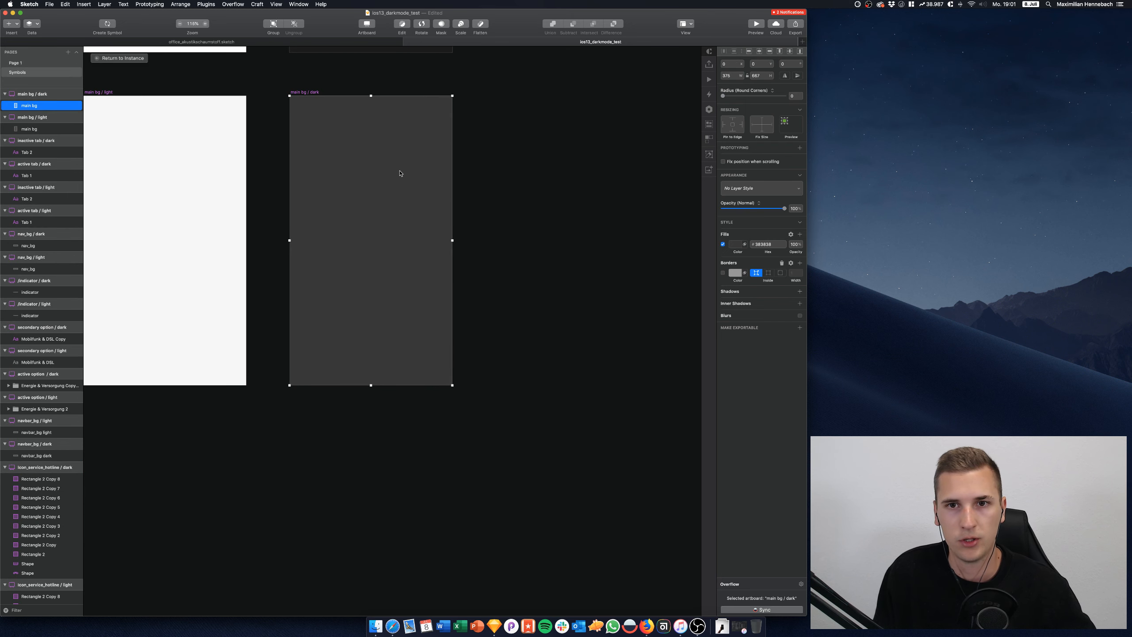
click(735, 244)
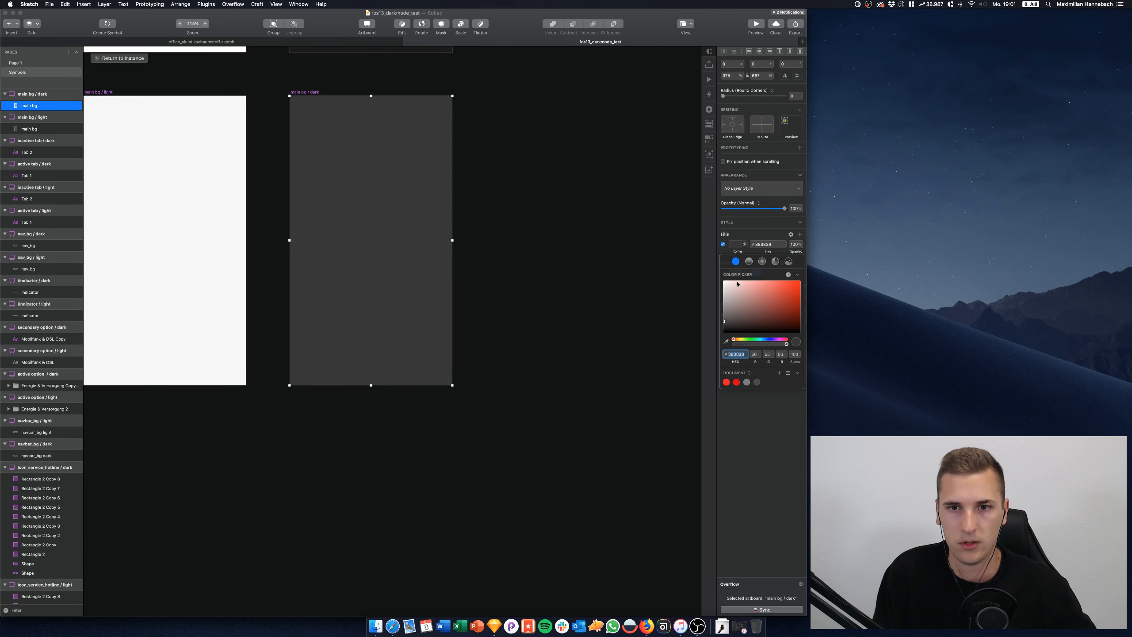
drag(738, 286, 698, 329)
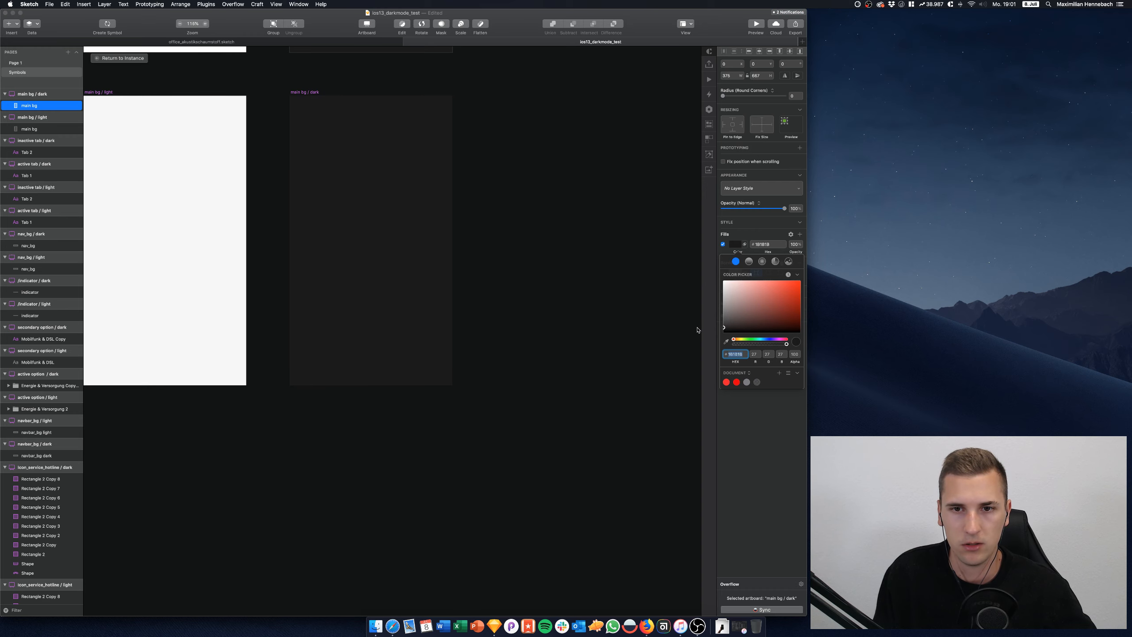
click(119, 58)
click(252, 173)
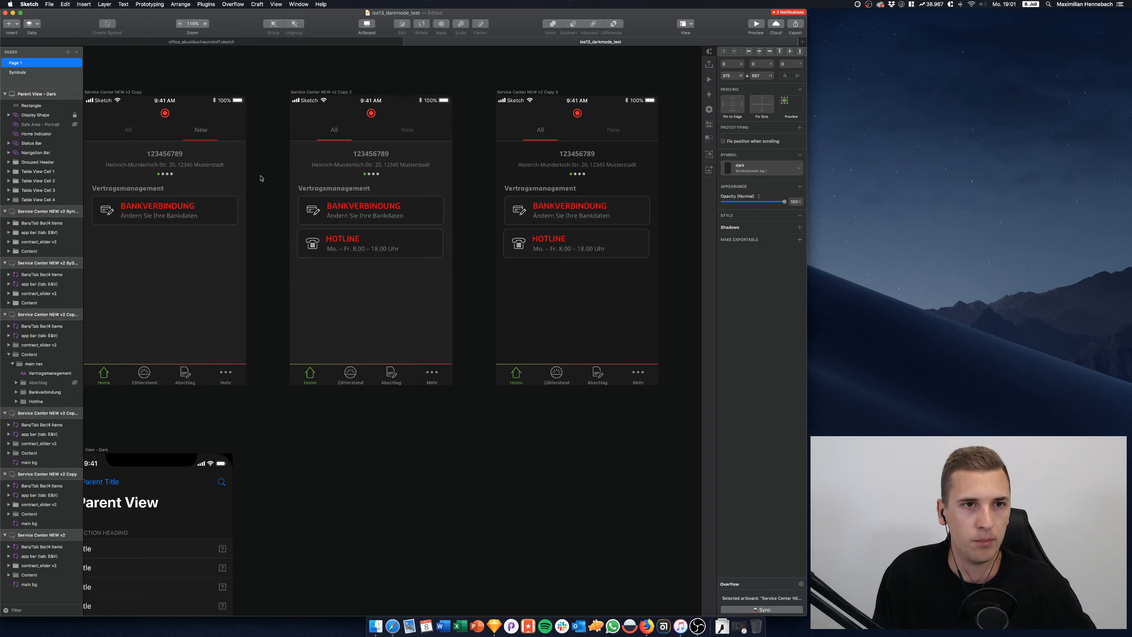
right_click(263, 175)
click(268, 157)
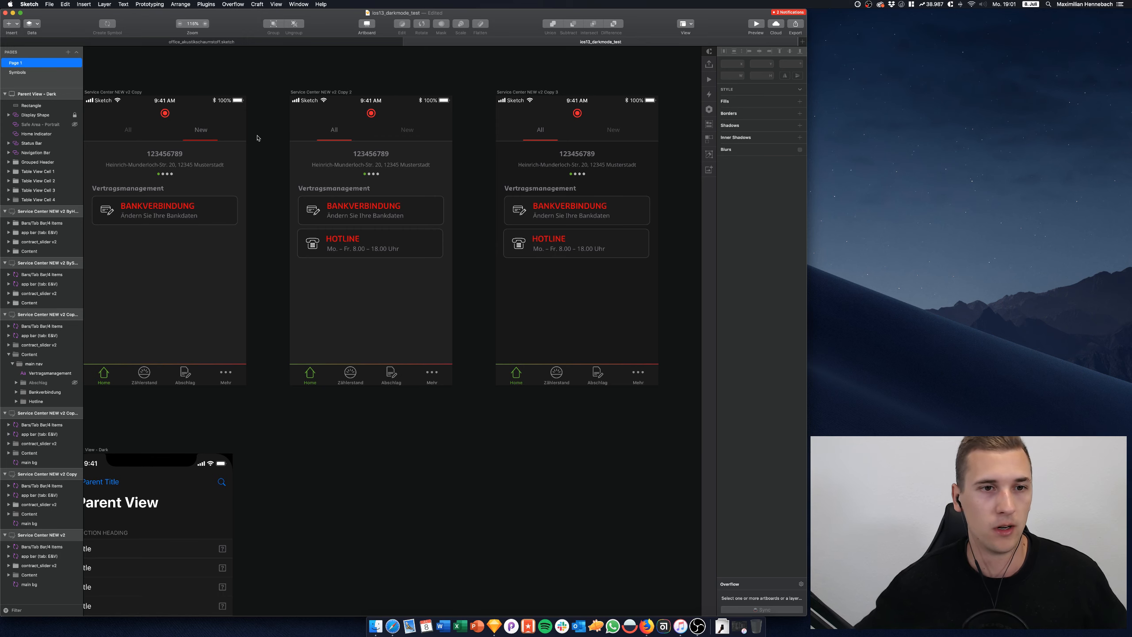
Review the light and dark symbol options for the main bg instance on Service Center NEW v2 Copy 2 and clear the selection
click(316, 167)
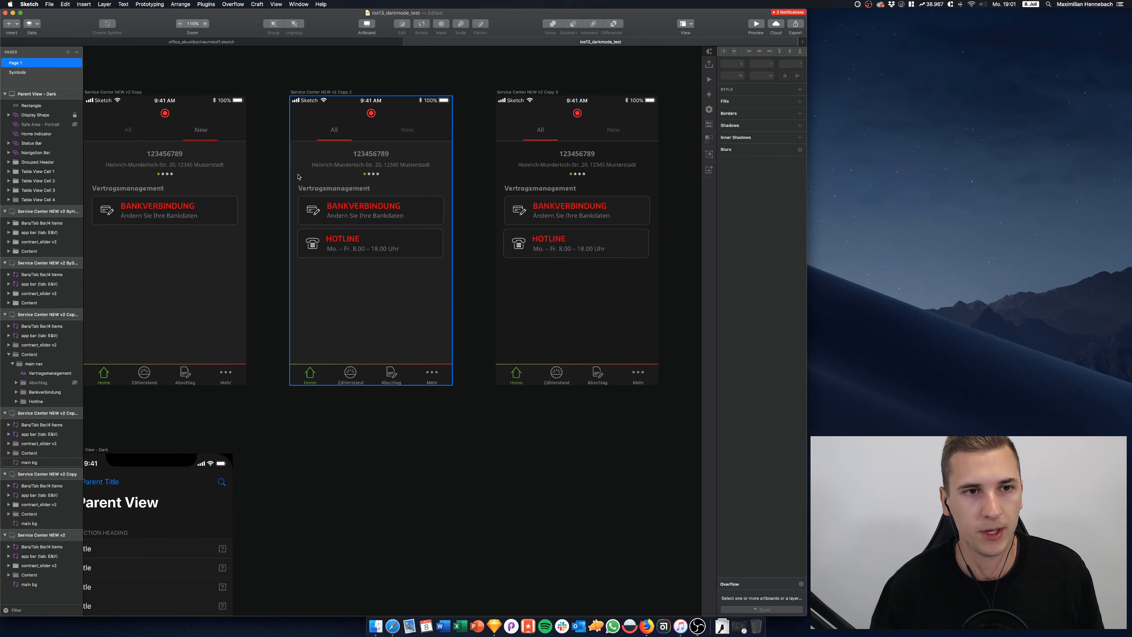
click(758, 168)
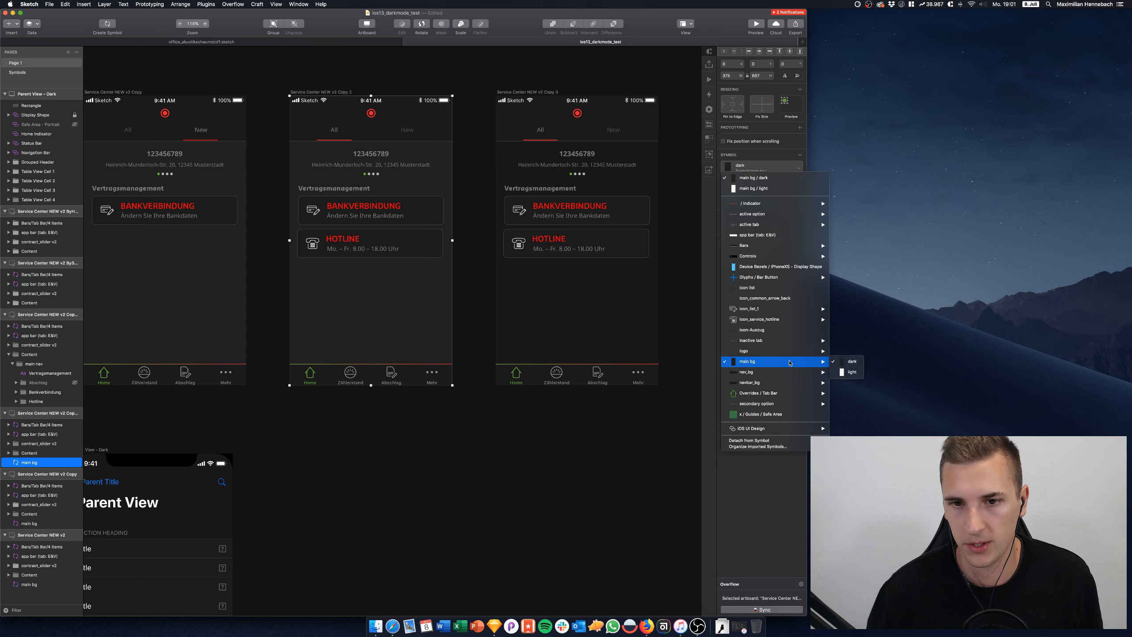
mouse_move(761, 372)
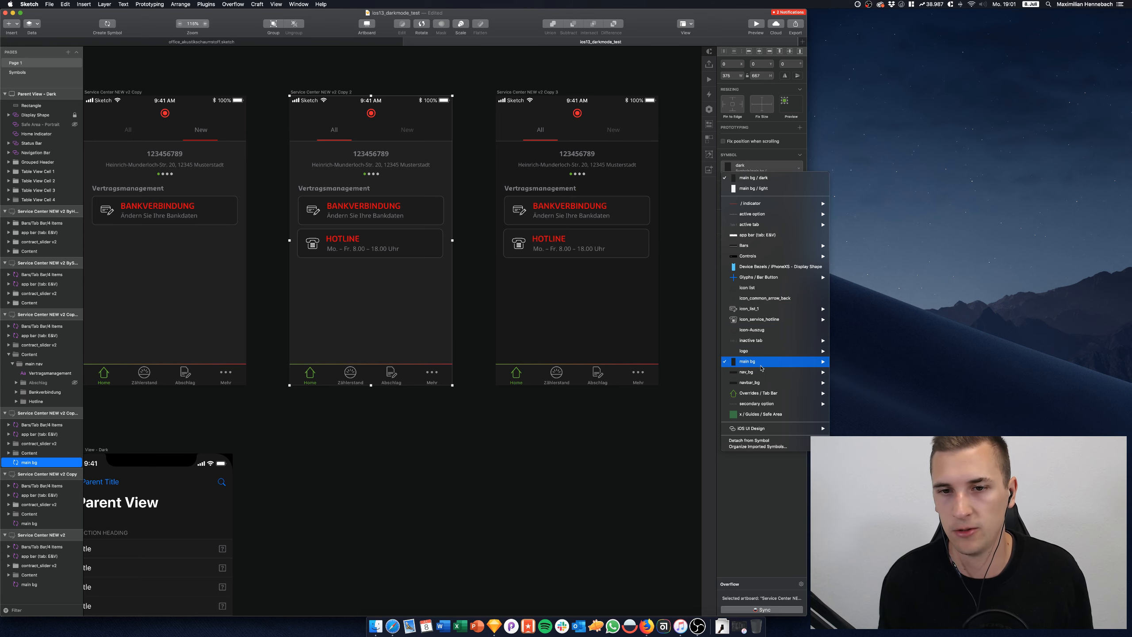
click(519, 436)
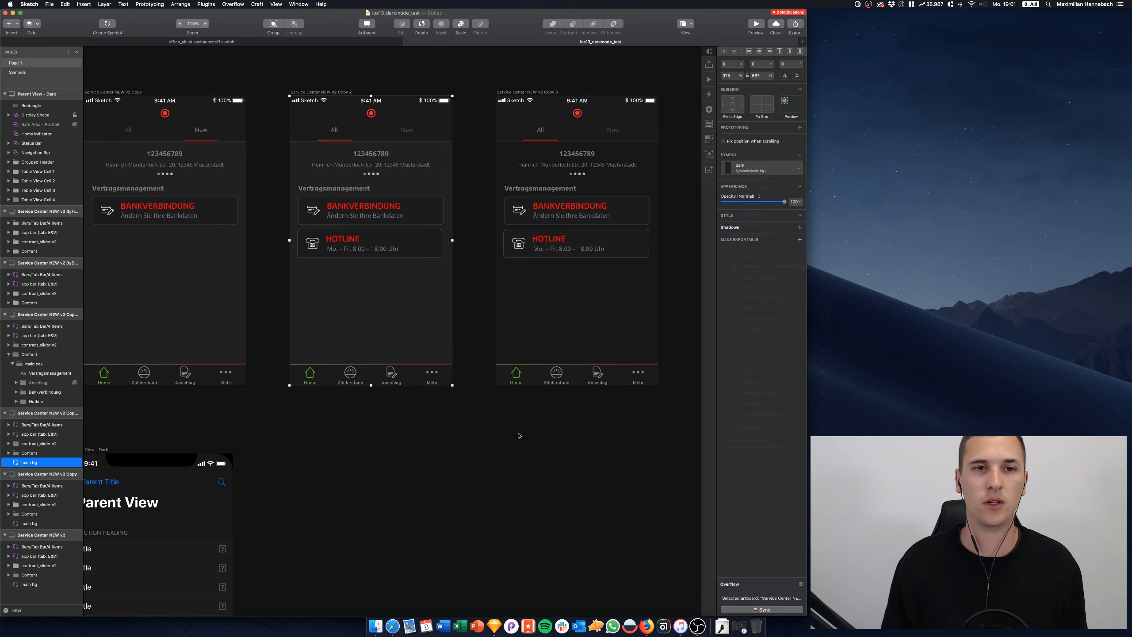
click(519, 435)
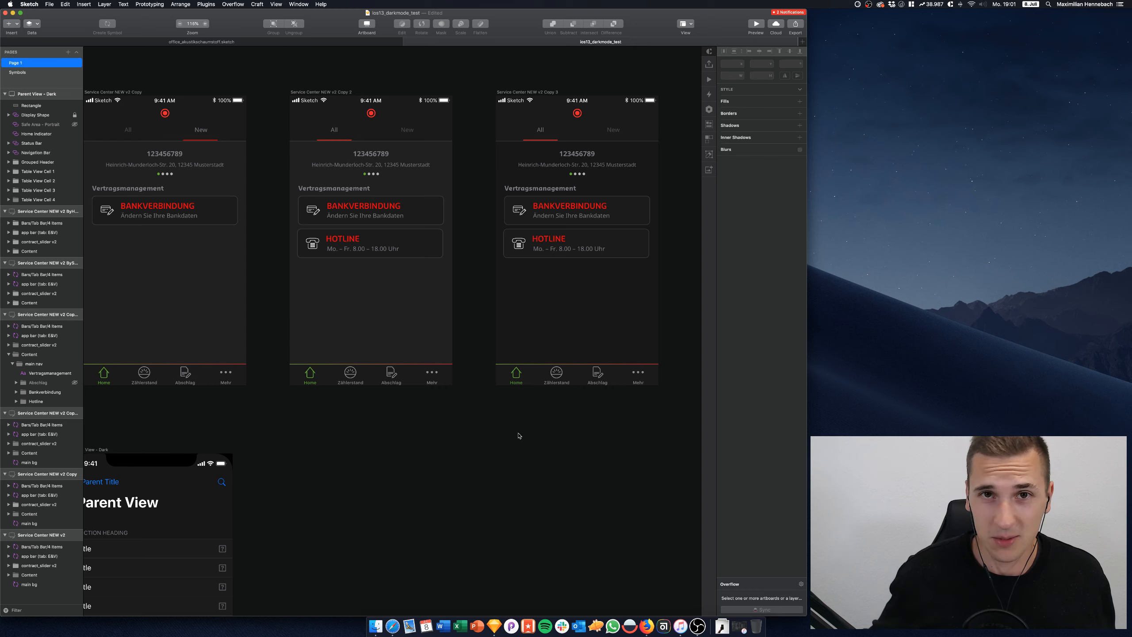